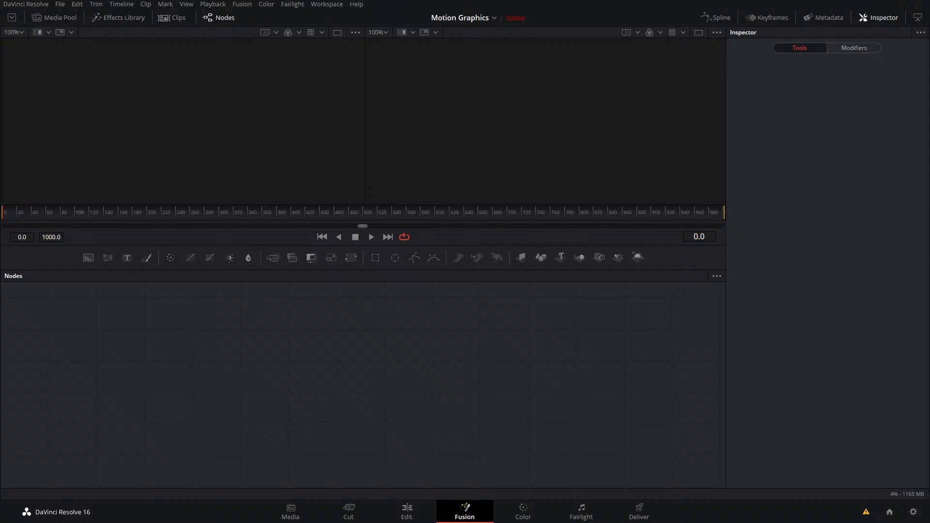
- On the Edit page, add a Fusion Composition effect to the start of the empty timeline on track Video 1
click(406, 512)
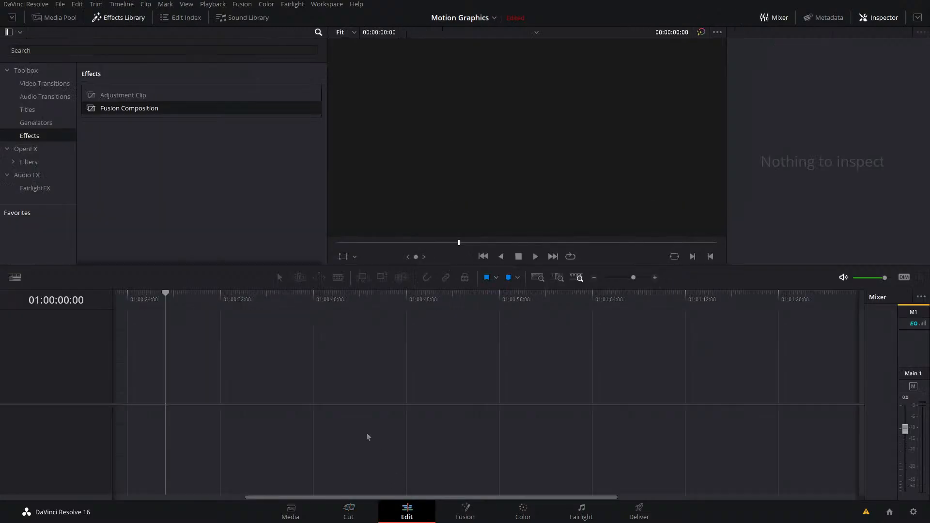
drag(137, 109, 119, 394)
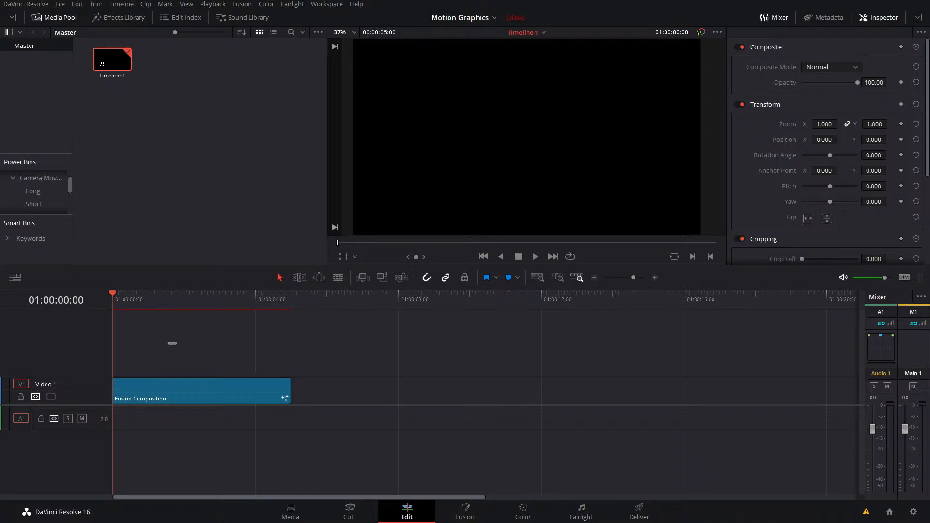
click(193, 321)
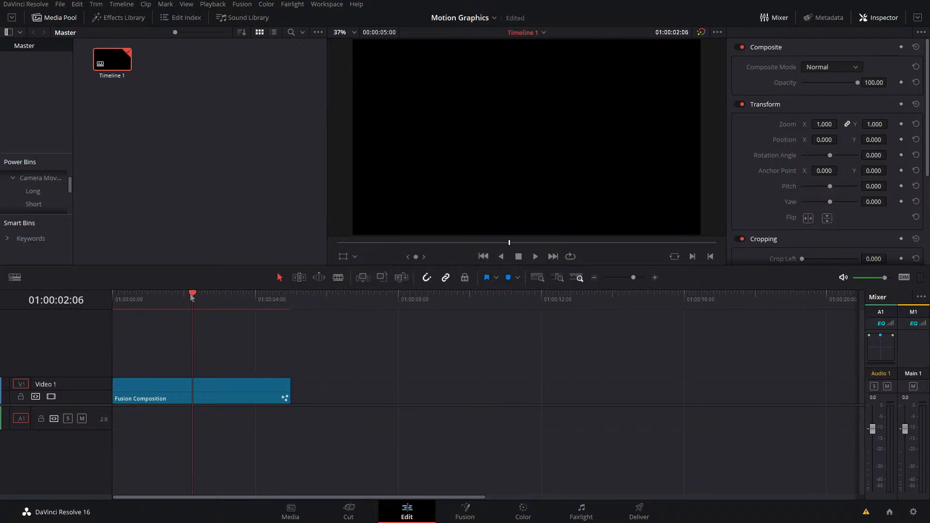
- Open the Fusion Composition clip on the Fusion page and save the project
drag(193, 298, 122, 310)
click(179, 385)
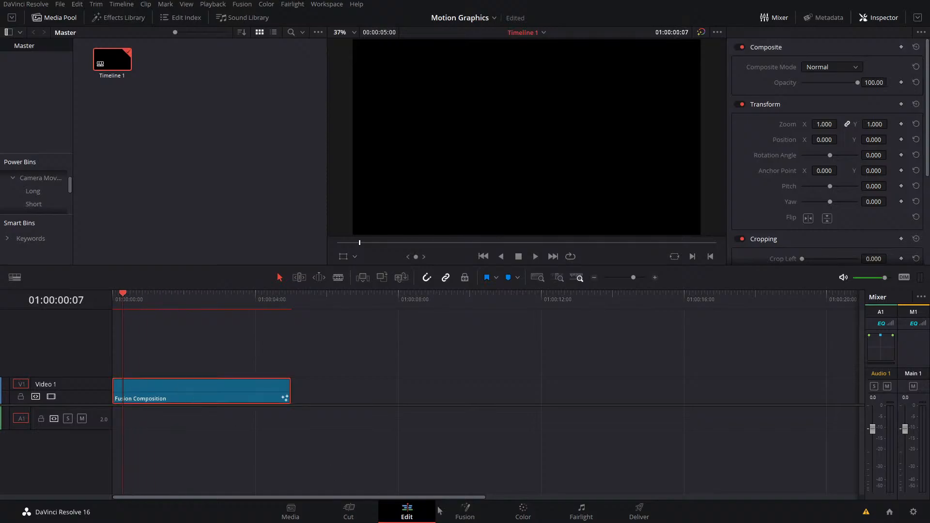
click(478, 520)
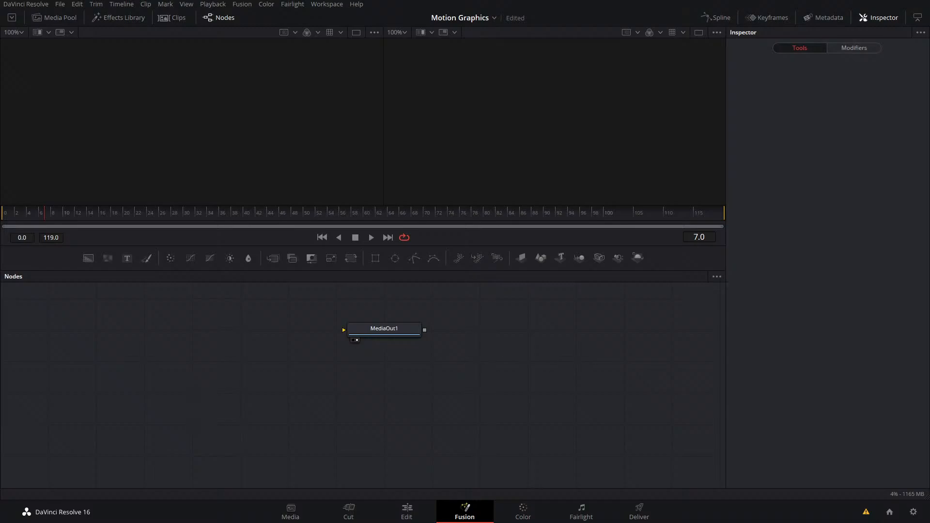
key(ctrl+s)
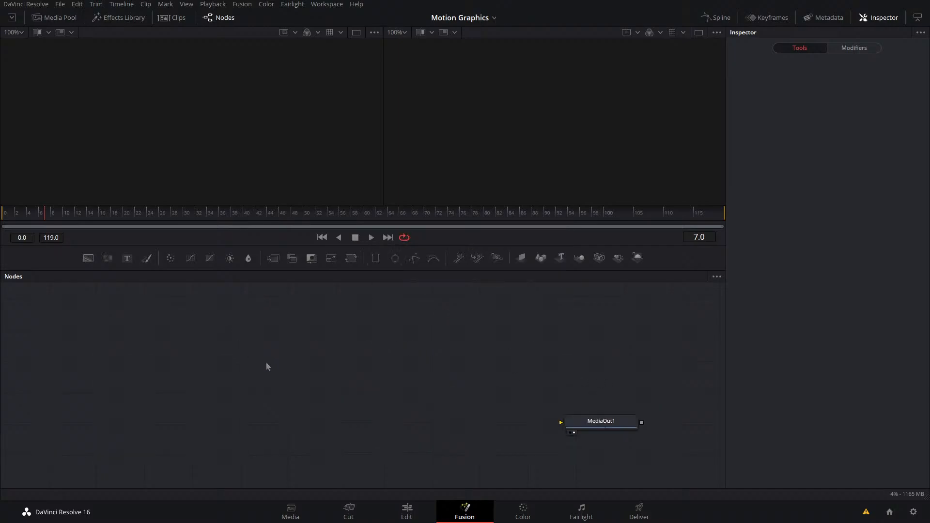
drag(446, 376, 302, 328)
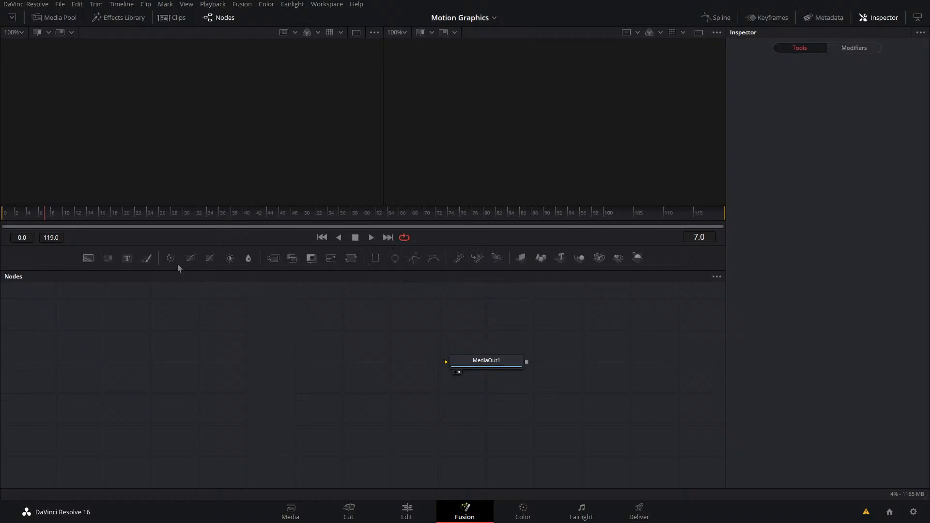
click(127, 258)
drag(335, 331, 295, 330)
key(Delete)
- Add an Ellipse mask node and a Background node, connect the ellipse as the background's mask, and show Background1 in the first viewer
drag(394, 259, 196, 357)
drag(88, 259, 198, 391)
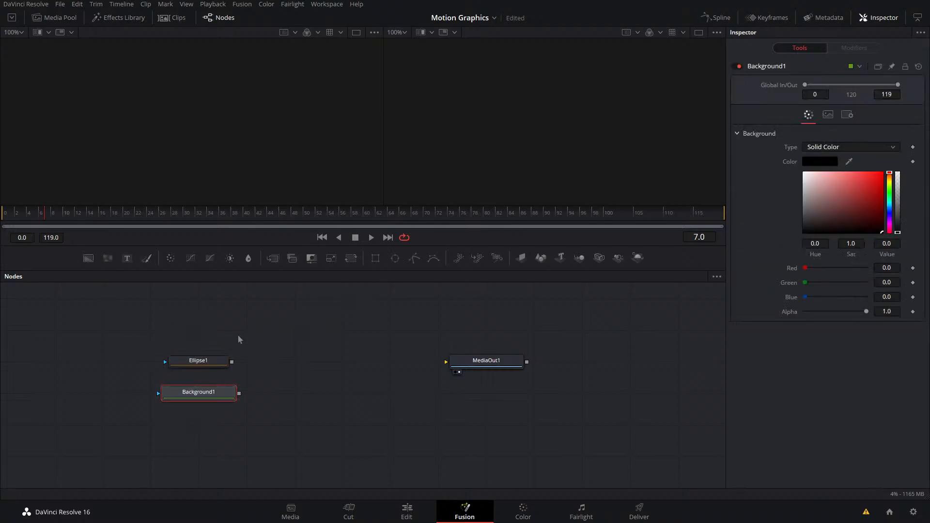
drag(238, 334, 178, 143)
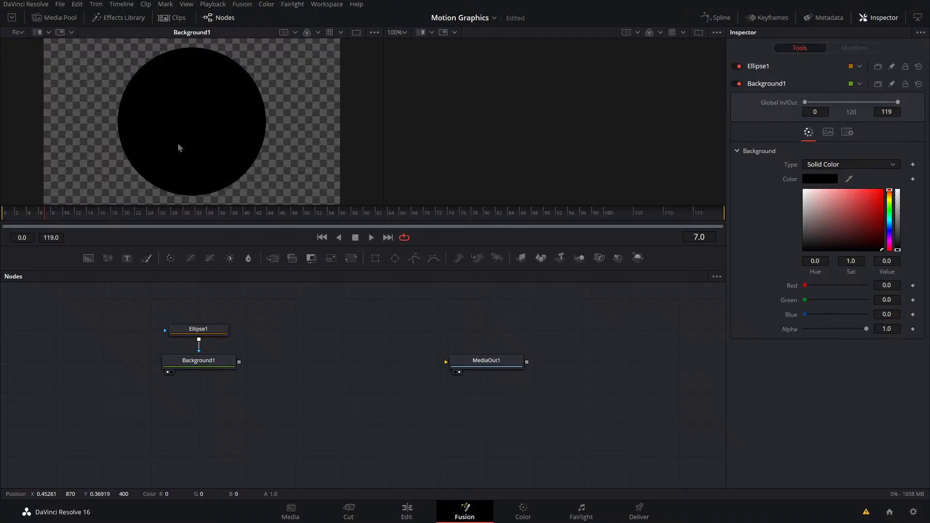
- Turn off Solid on Ellipse1 and set its Border Width to 1.0
click(213, 329)
scroll(256, 95, down, 2)
scroll(249, 97, up, 2)
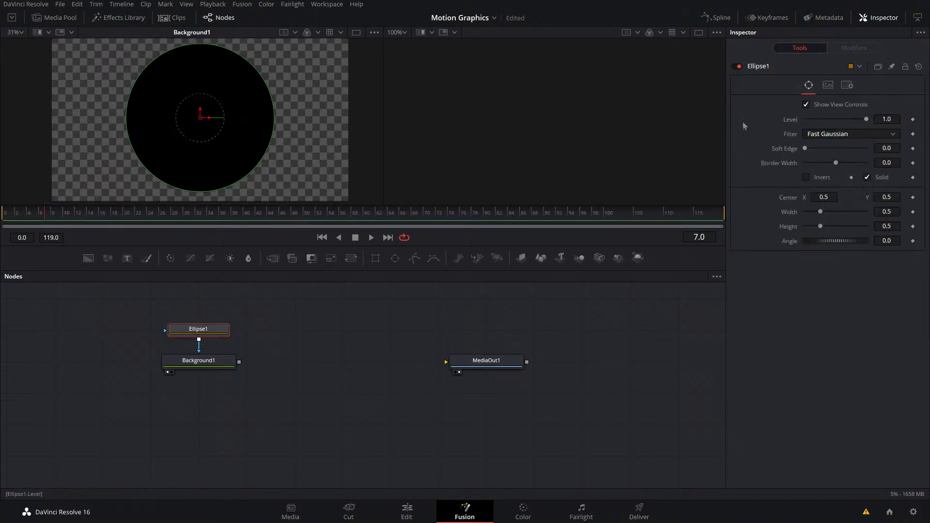
click(867, 177)
drag(836, 163, 870, 162)
click(892, 163)
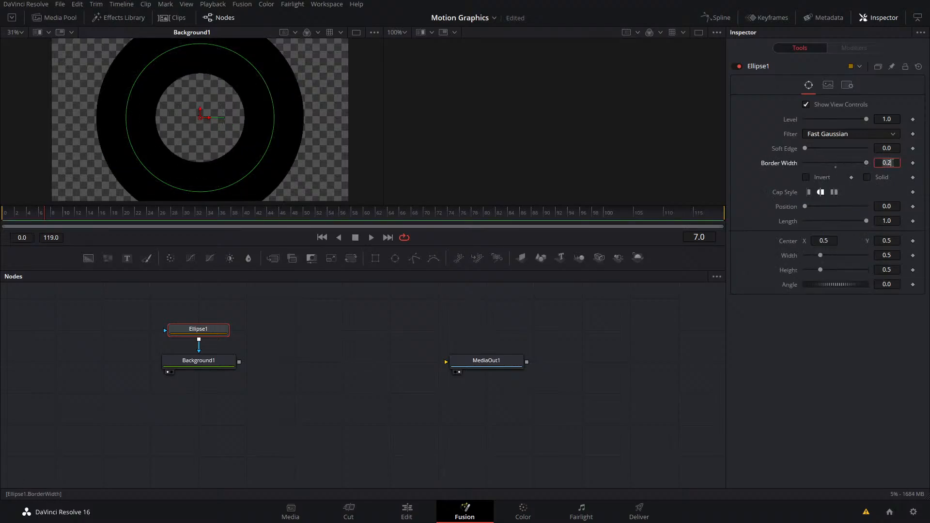
text(1)
key(Return)
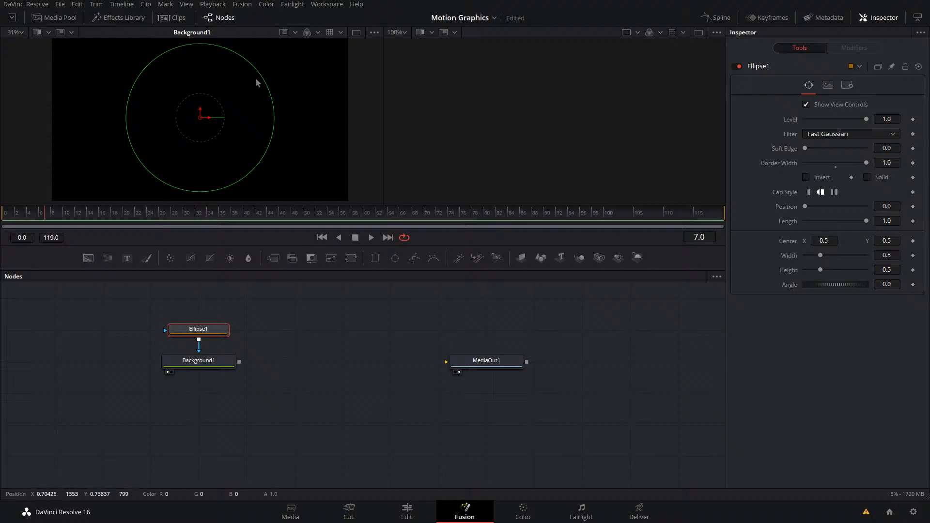
- Enlarge Ellipse1 in the viewer to about 1.02 in width and height and inspect its centre
drag(257, 83, 347, 85)
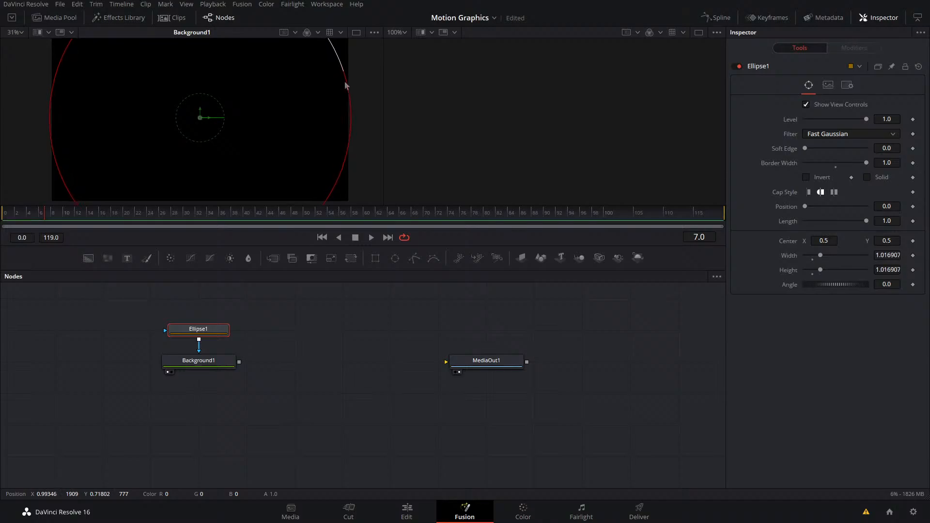
scroll(207, 115, up, 3)
drag(195, 122, 286, 86)
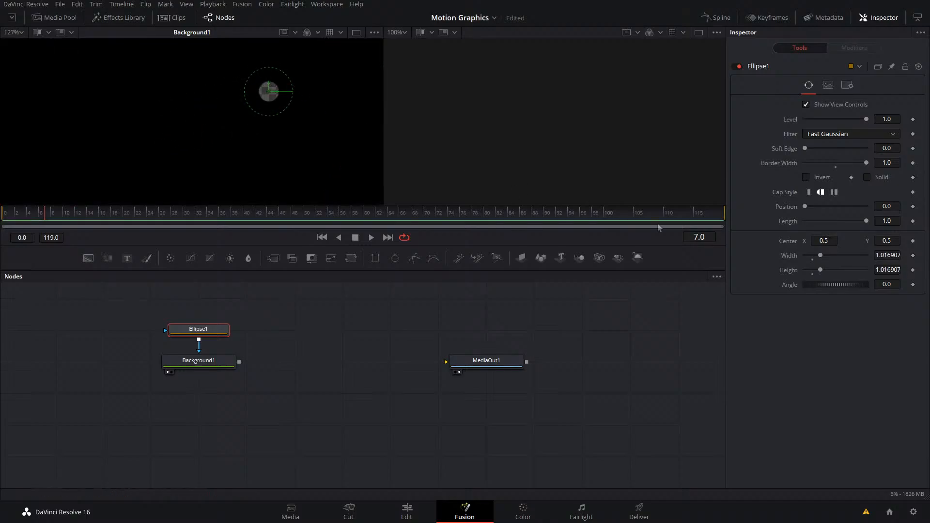
- Link Ellipse1's Height to its Width with an expression and set the Width to 1.0
right_click(786, 273)
click(813, 384)
drag(807, 284, 837, 261)
drag(893, 258, 883, 258)
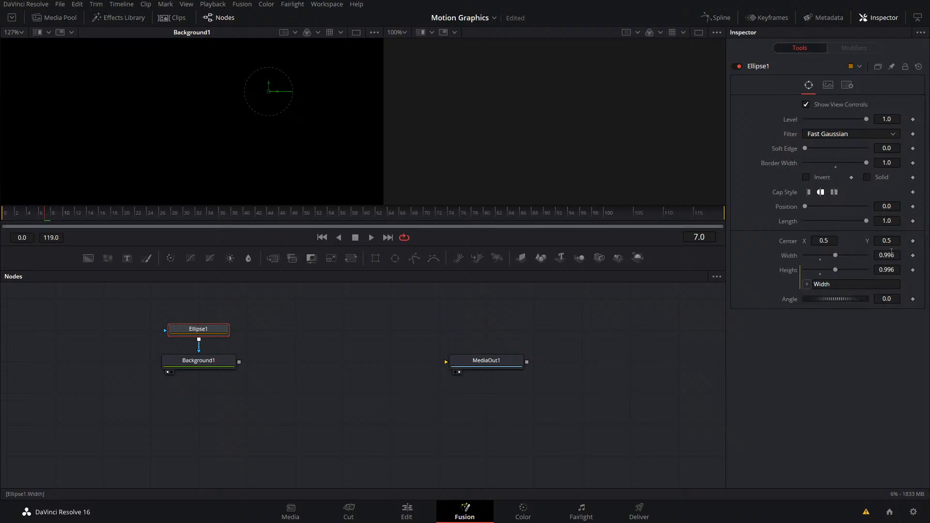
click(891, 252)
text(1)
key(Tab)
- Change the solid color of Background1 to white
click(377, 323)
scroll(295, 111, down, 10)
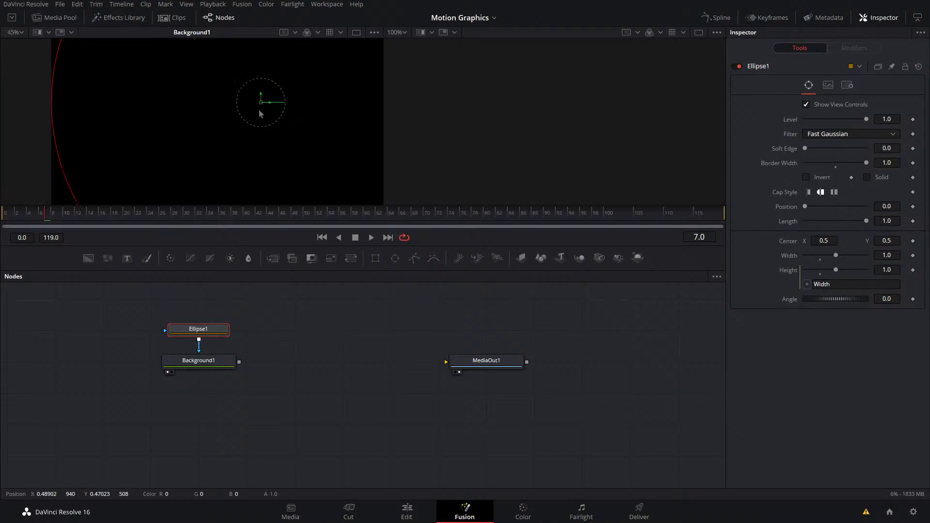
scroll(266, 119, up, 2)
click(206, 361)
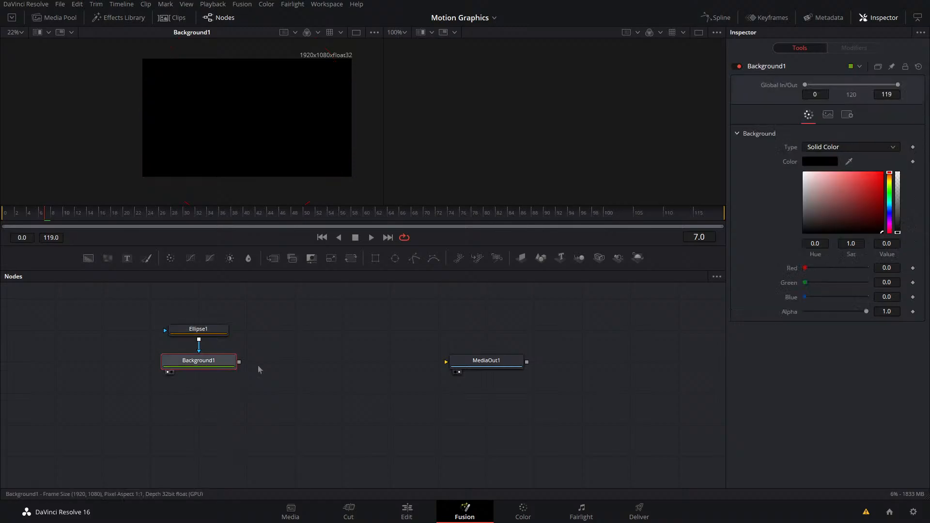
- Switch Ellipse1 to the first Cap Style option, testing it with a shortened Length before setting Length back to 1.0
click(198, 330)
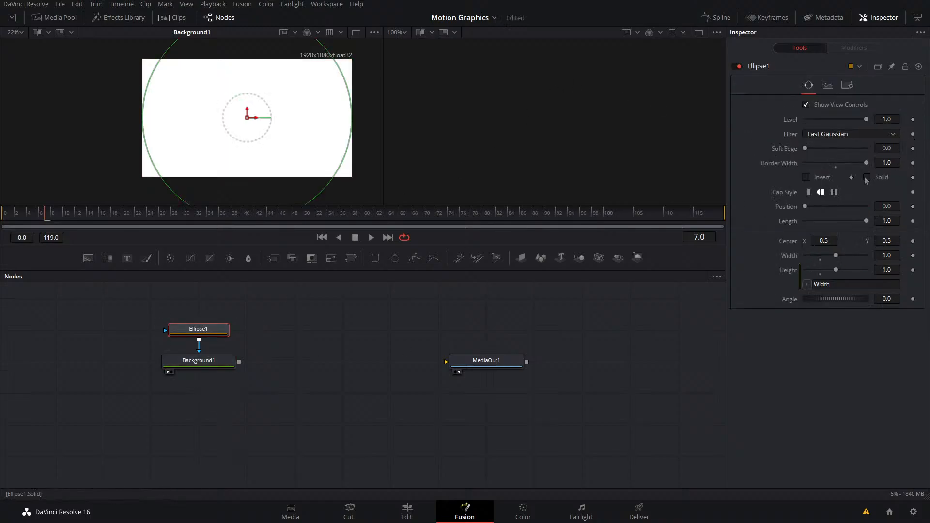
drag(867, 224, 820, 223)
click(834, 192)
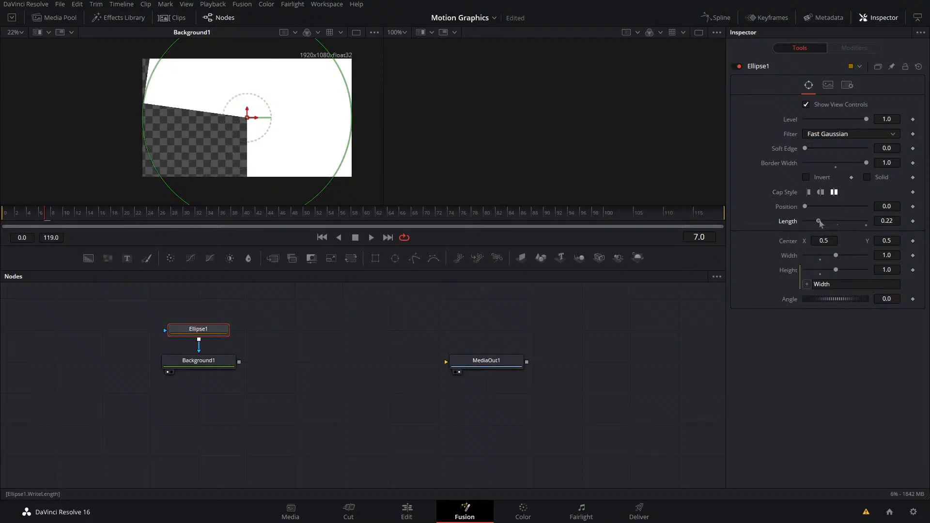
click(809, 193)
drag(826, 220, 878, 224)
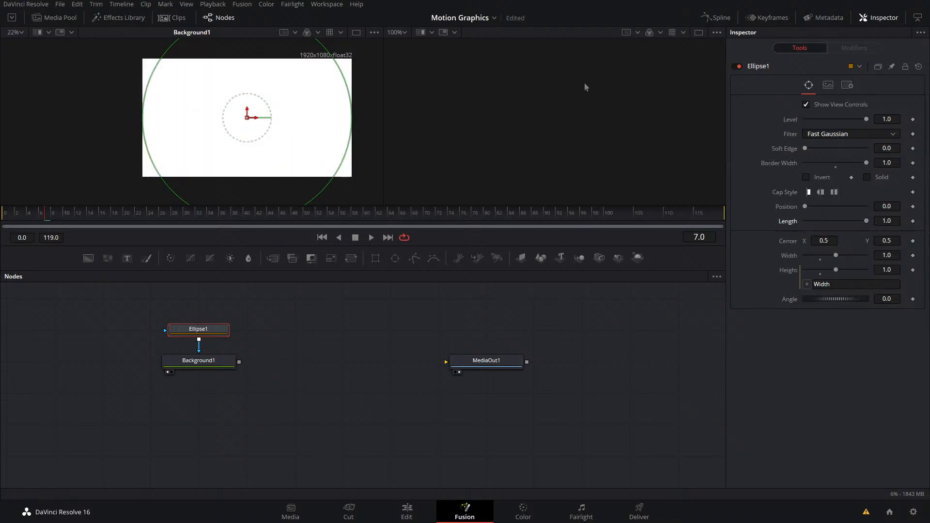
- At frame 30, add keyframes to Ellipse1's Length at 1.0 and Angle at 0.0
click(93, 216)
click(185, 216)
click(913, 221)
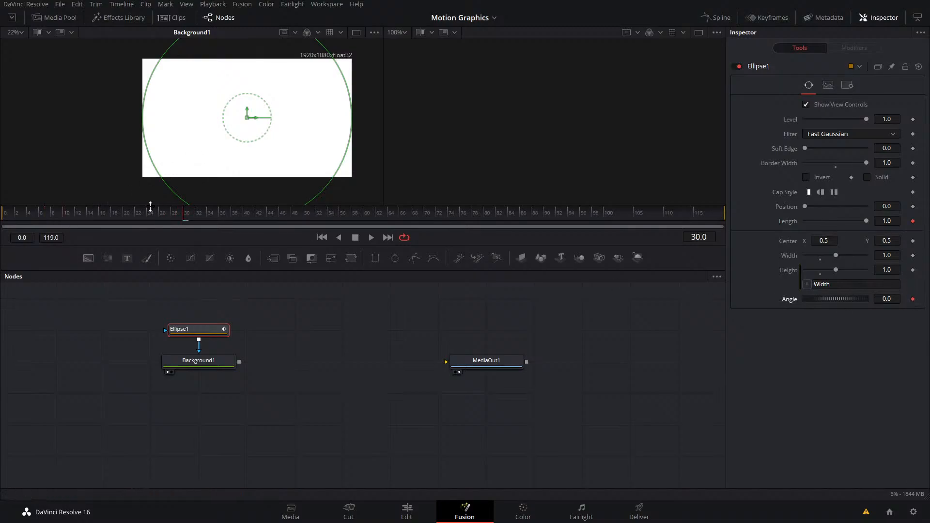
- At frame 0, set Ellipse1's Length to 0.0 and Angle to 712.2, and play the animation
drag(170, 216, 2, 242)
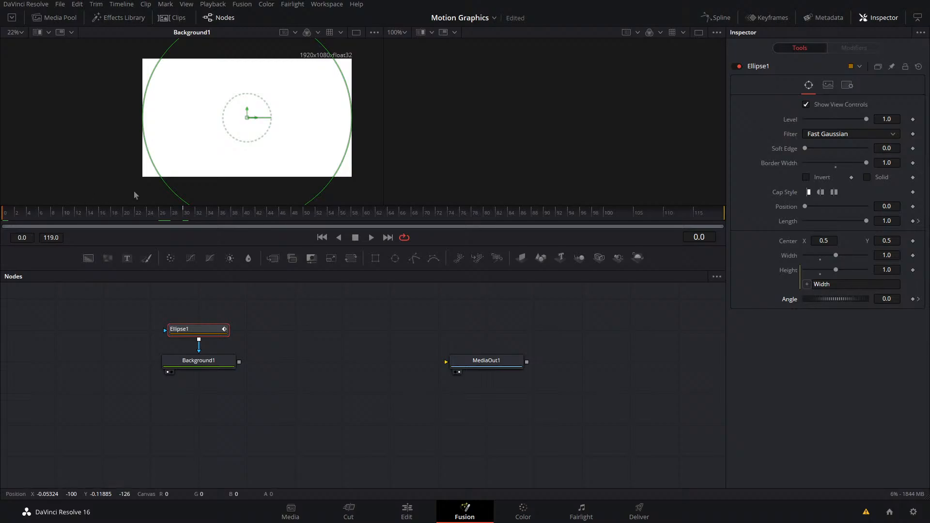
drag(866, 221, 815, 221)
drag(831, 299, 867, 299)
key(space)
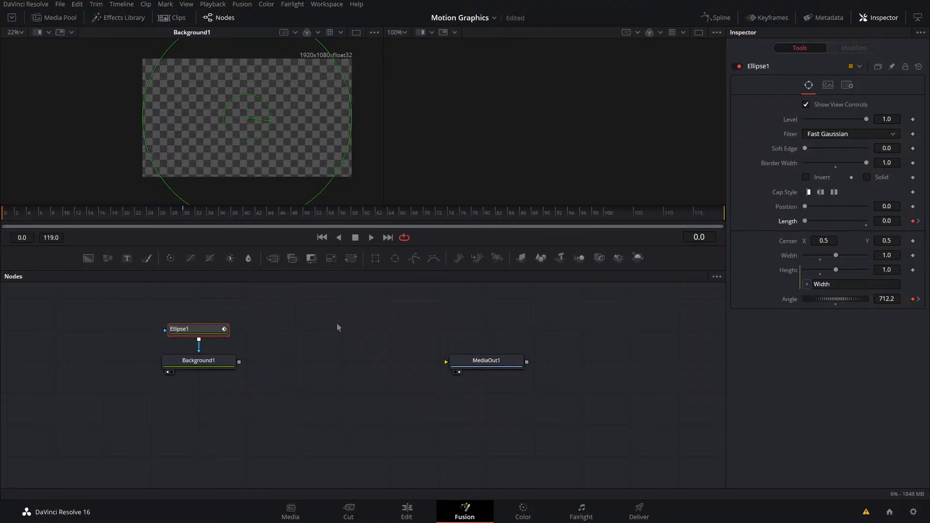
click(339, 327)
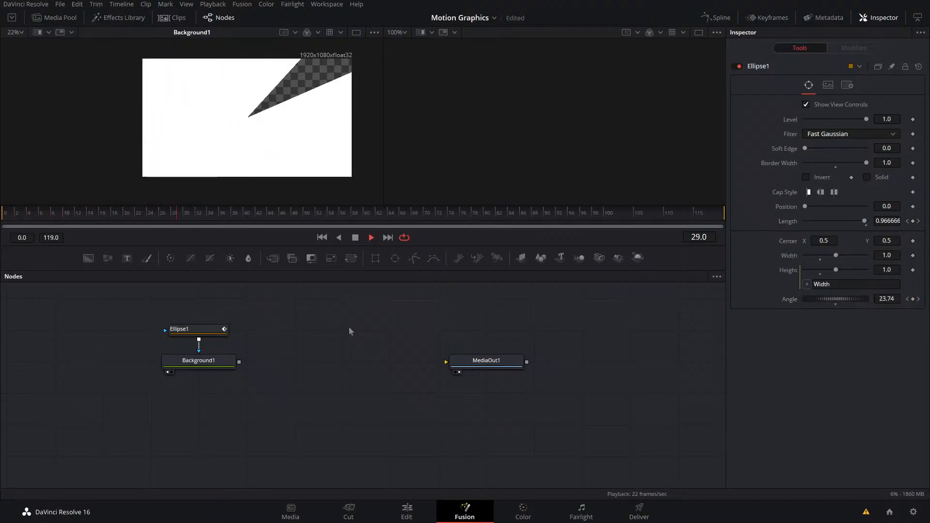
key(space)
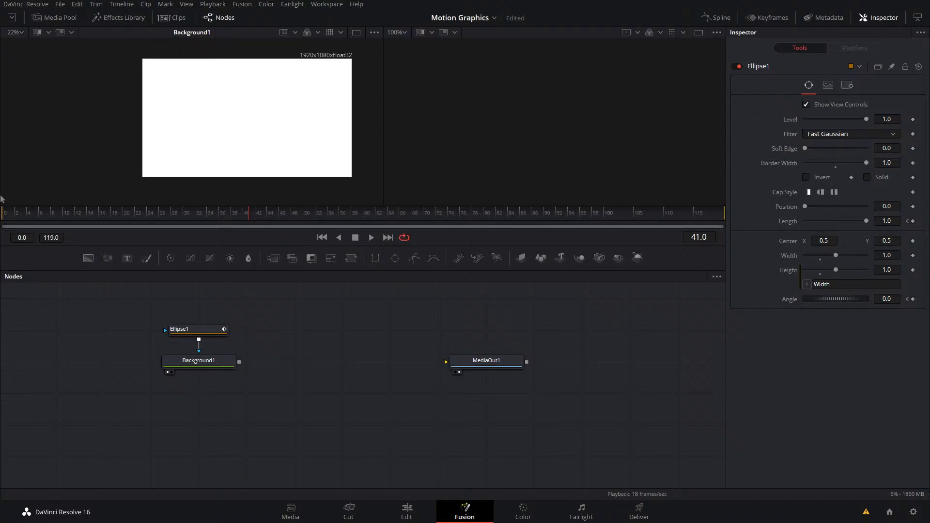
- Display Ellipse1's Length and Angle curves in the Spline editor, smooth all their keyframes, and play the animation
click(721, 18)
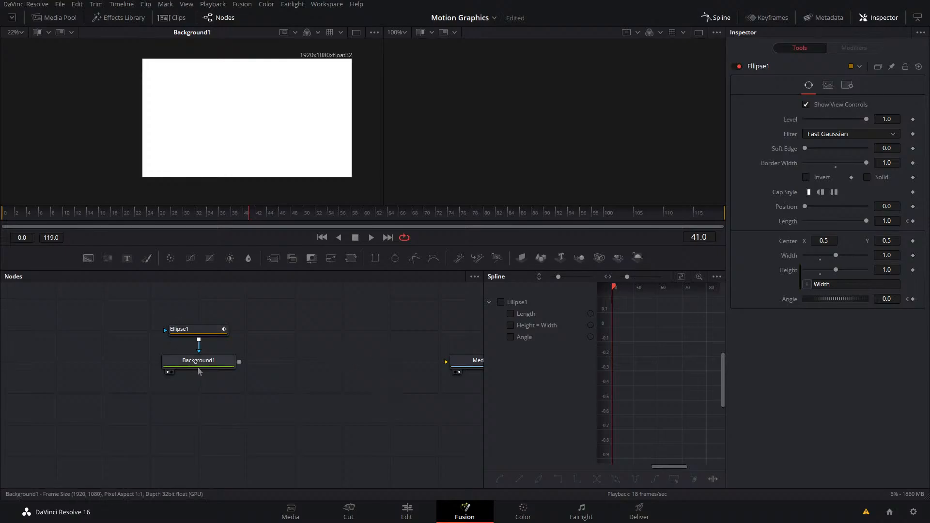
click(199, 330)
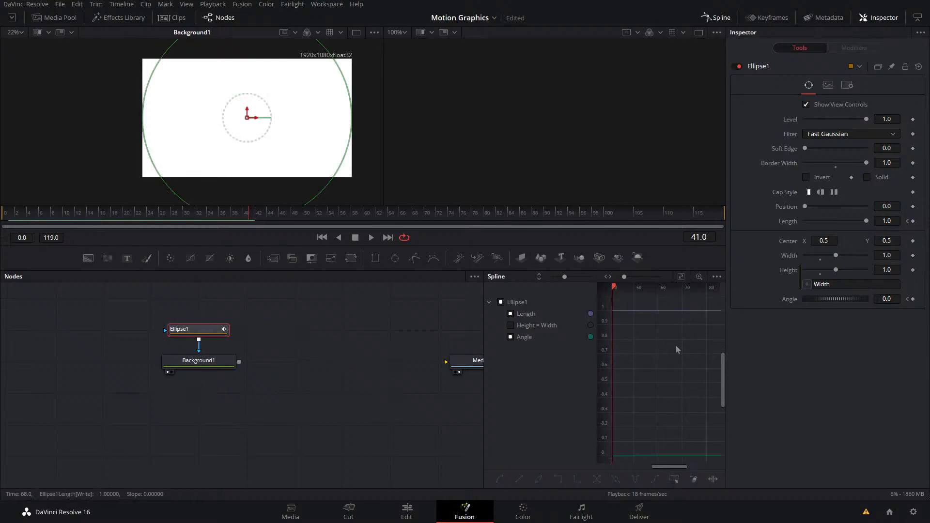
click(681, 277)
drag(701, 308, 609, 434)
key(shift+s)
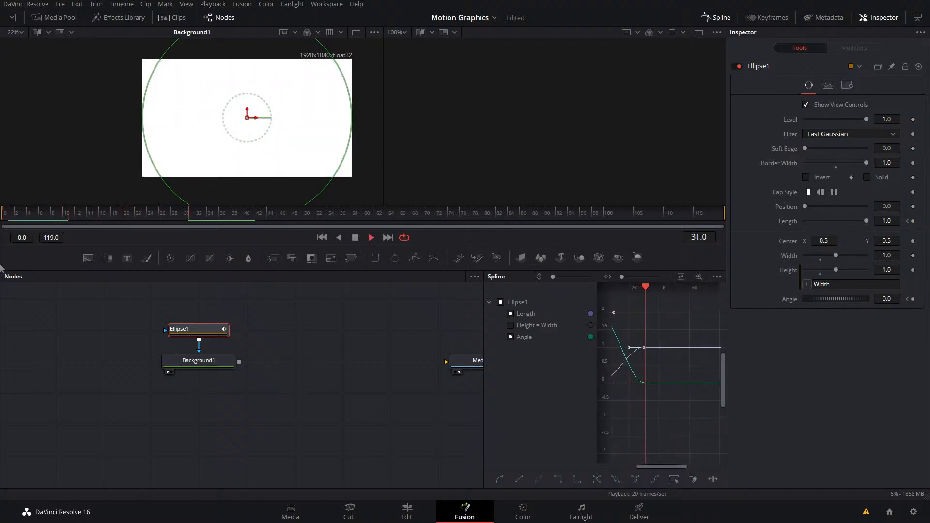
key(space)
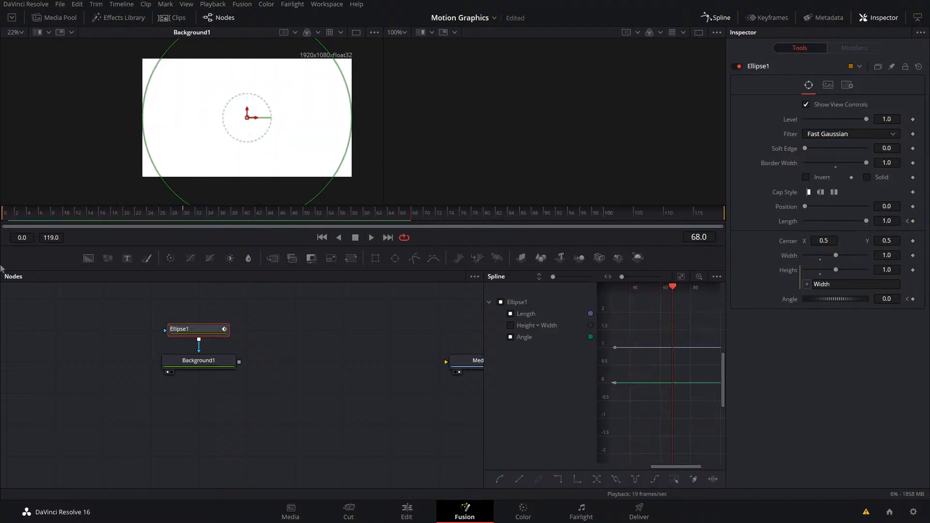
drag(86, 214, 100, 278)
key(space)
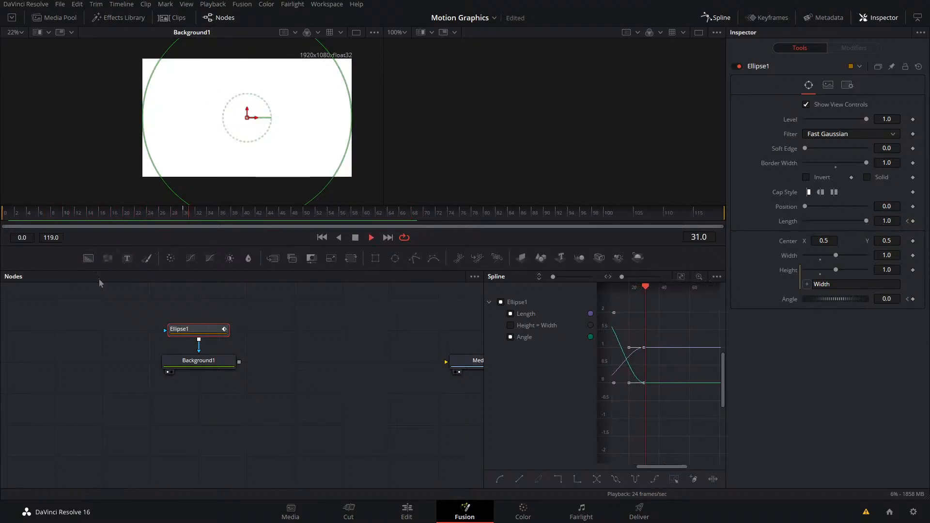
- Set the Length and Angle keyframes' Ease In to 62.3 and Ease Out to 40.2, and play the eased animation
drag(657, 325, 704, 337)
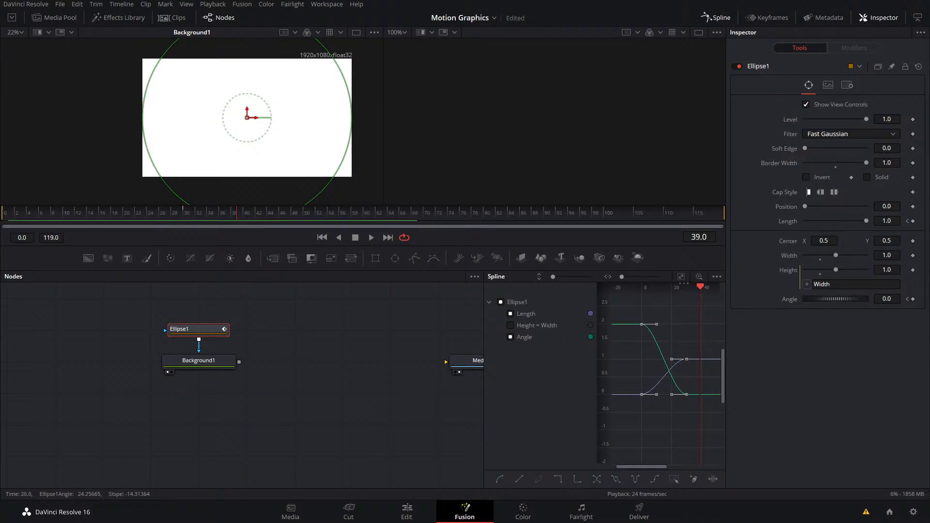
key(t)
drag(693, 288, 625, 286)
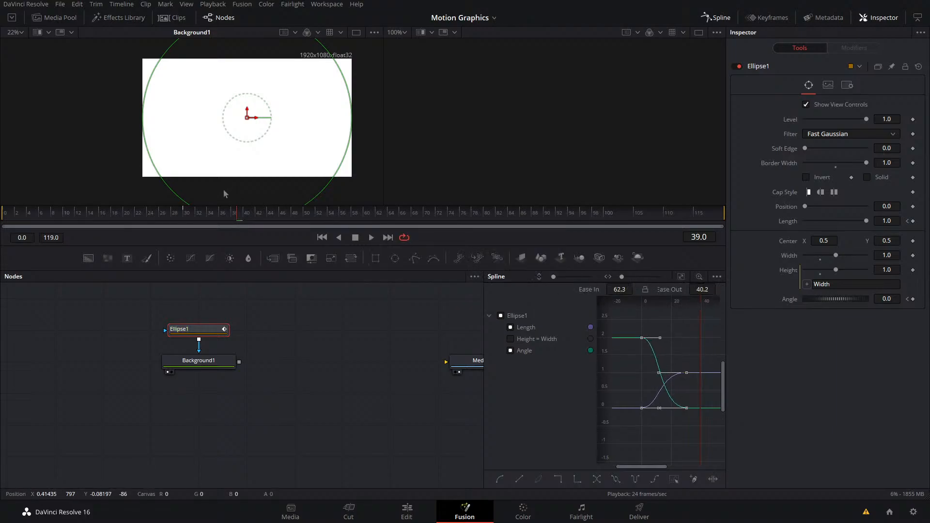
drag(190, 213, 2, 226)
key(space)
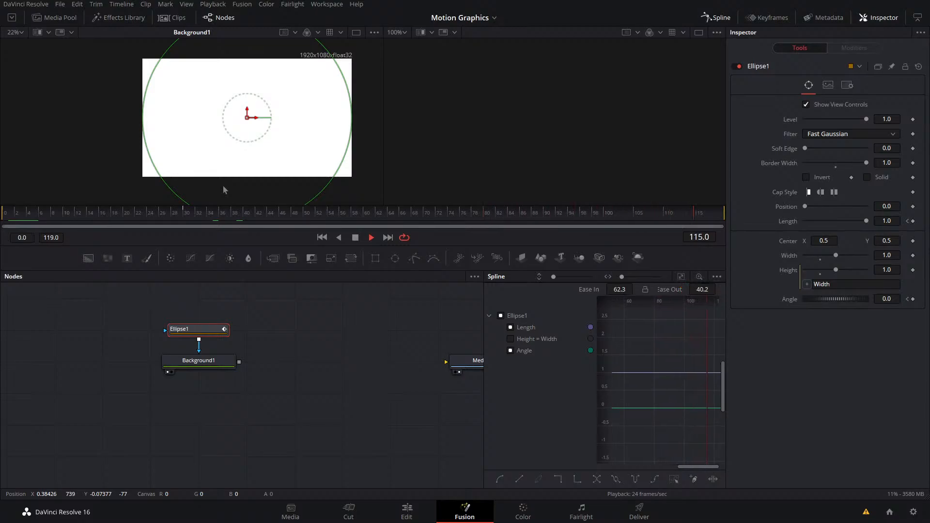
key(space)
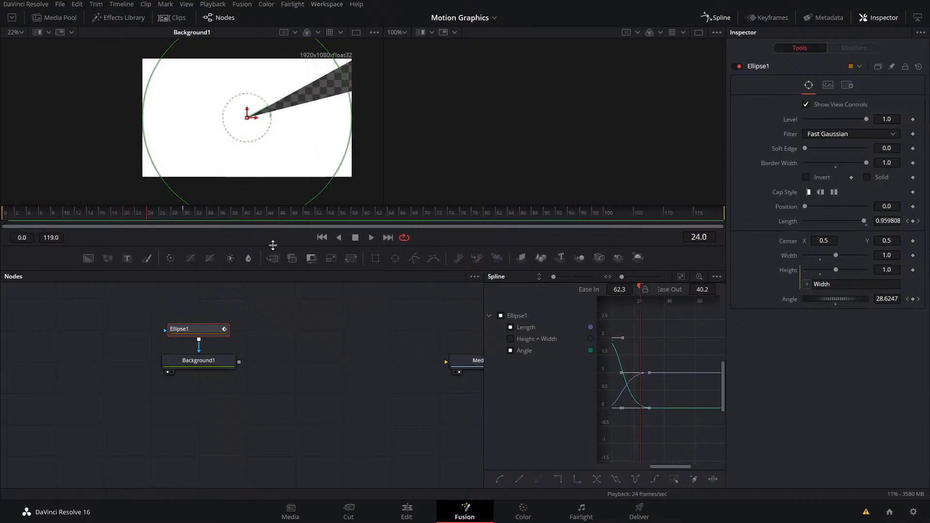
drag(158, 216, 257, 251)
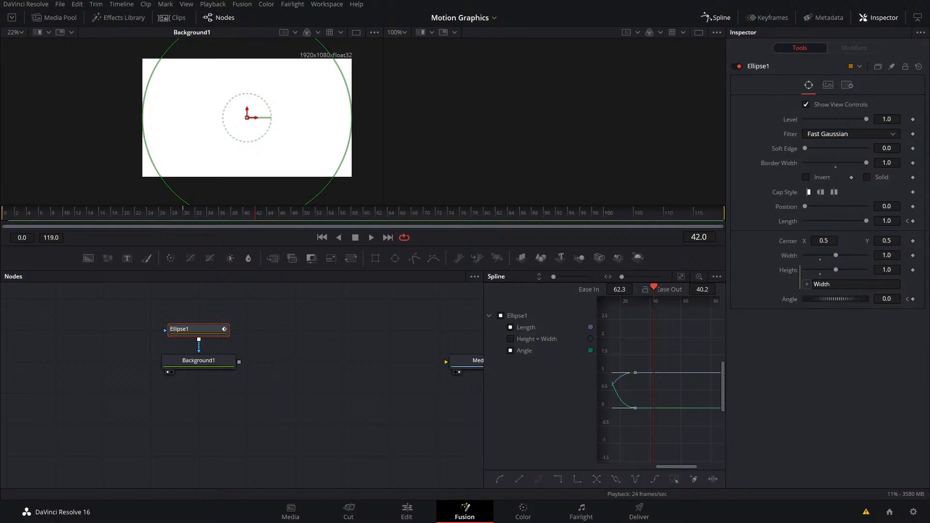
- Add DaVinci_Resolve_Logo.png to the node graph as a media input above Background1 and merge it over Background1
drag(325, 344, 295, 329)
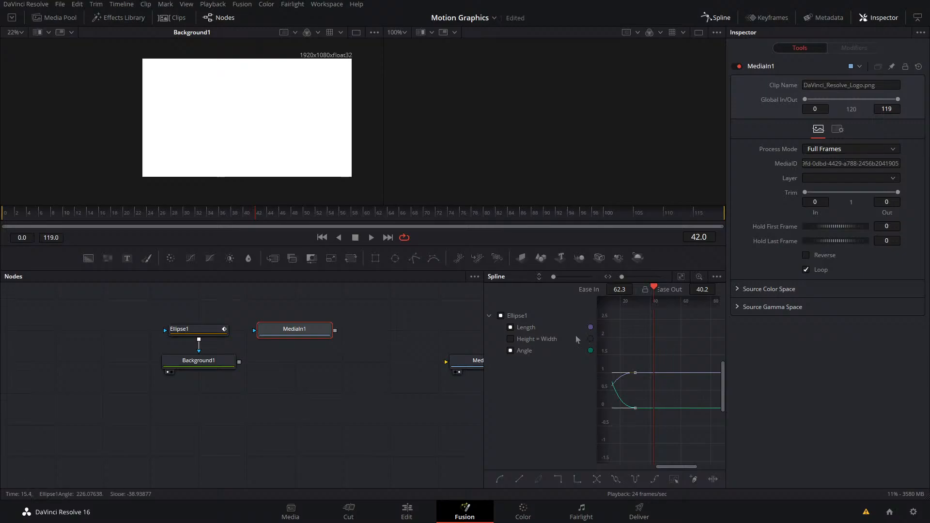
click(265, 401)
key(ctrl+s)
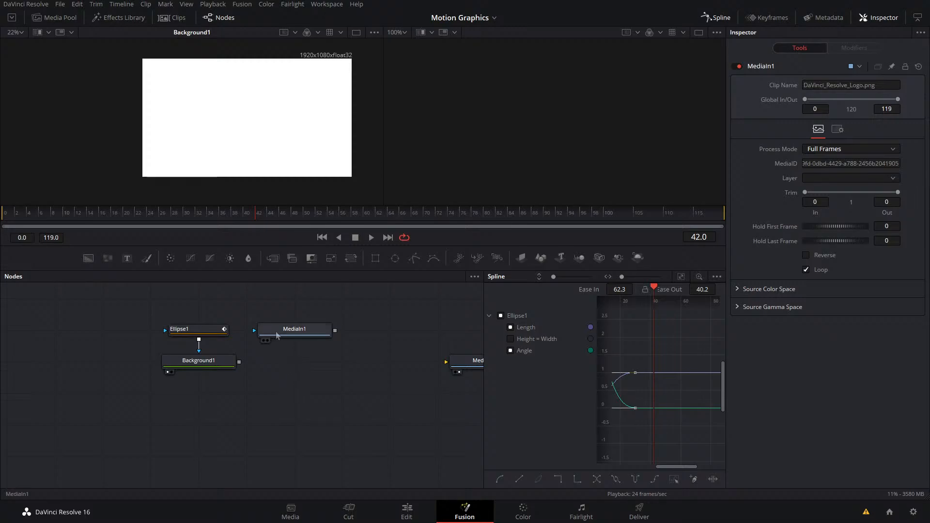
drag(281, 330, 328, 309)
drag(303, 351, 212, 346)
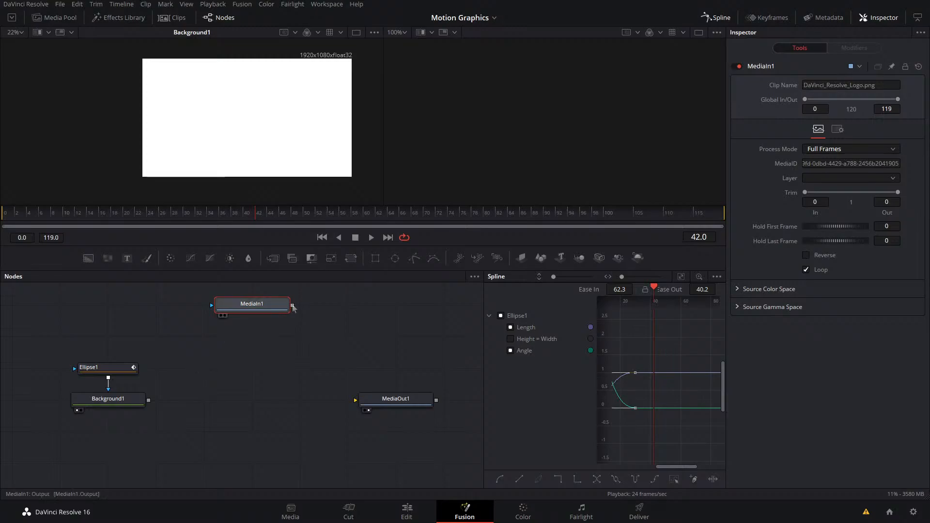
drag(292, 305, 149, 401)
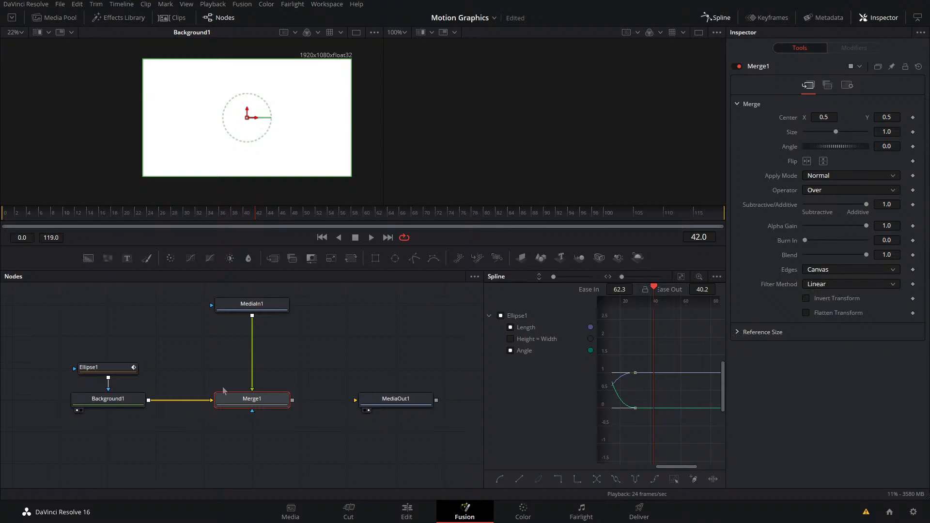
- Insert a Transform node between MediaIn1 and Merge1, and show Merge1's output in the first viewer
click(264, 310)
key(shift+space)
text(transform)
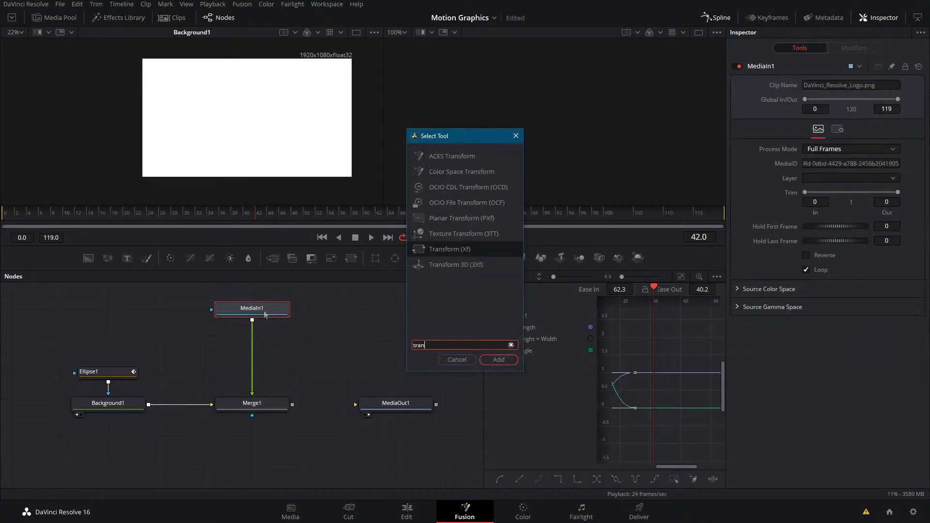
key(Return)
click(261, 405)
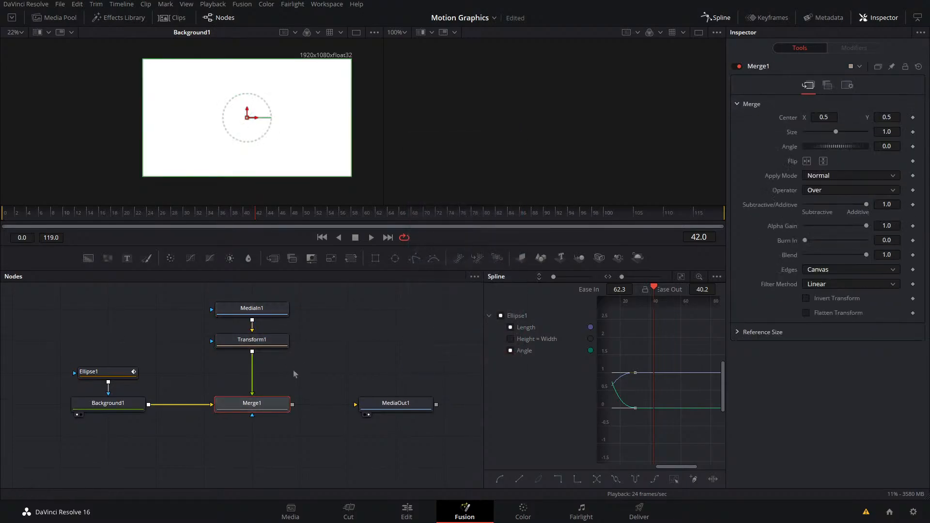
key(1)
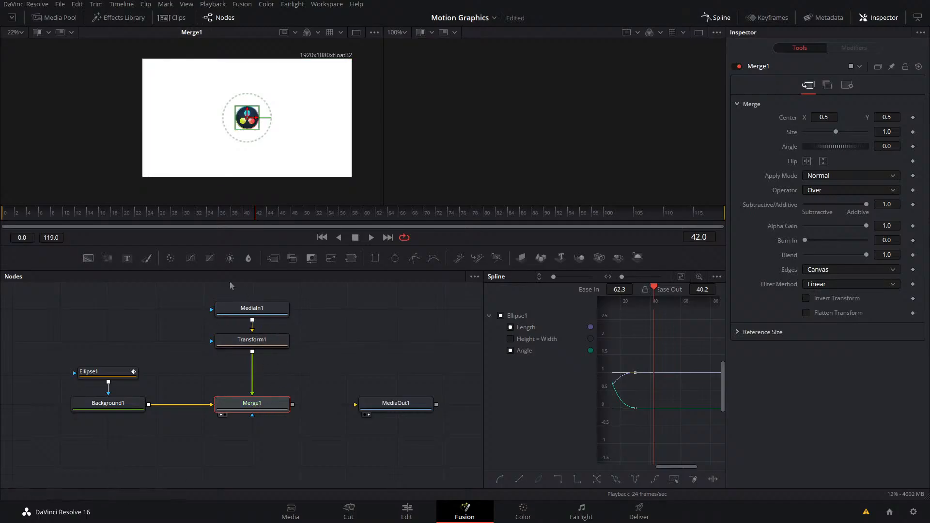
- Enlarge the logo by setting Transform1's Size to 1.89, and save the project
click(271, 339)
drag(836, 160, 842, 162)
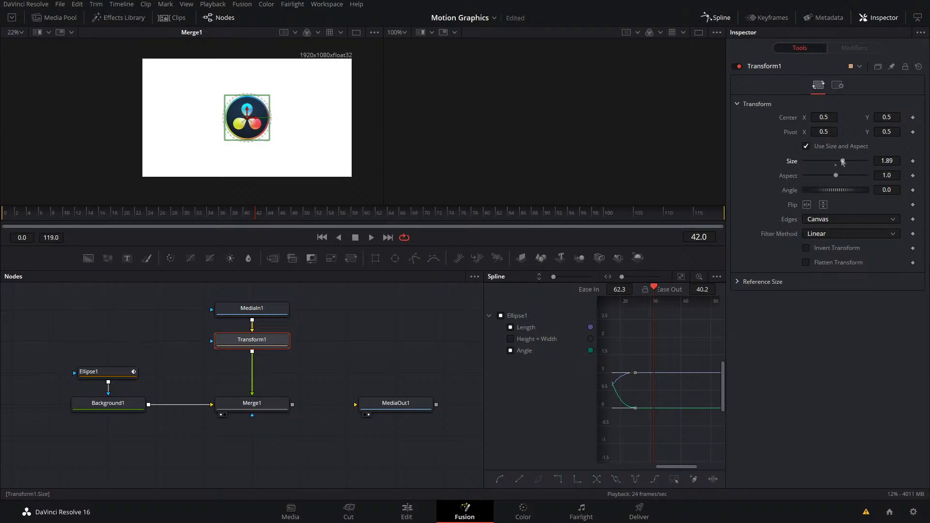
key(ctrl+s)
click(350, 362)
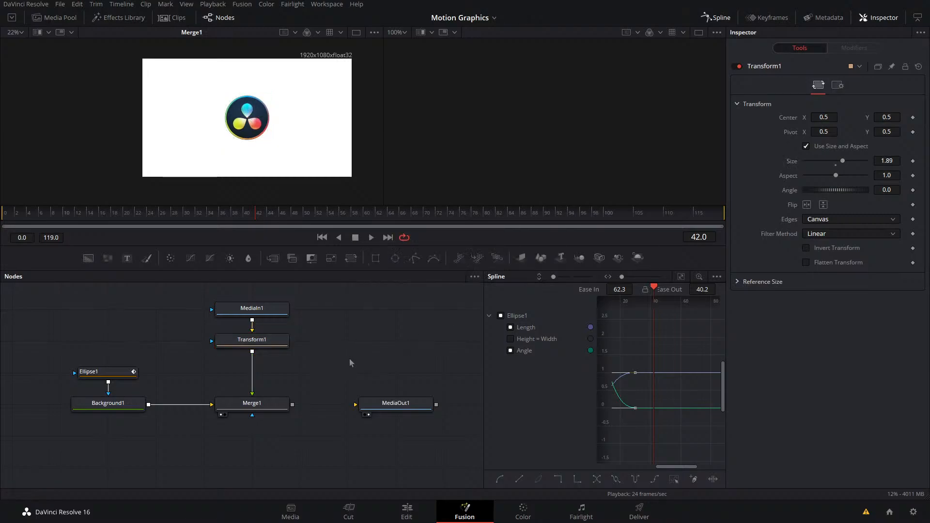
- At frame 34, add keyframes to Transform1's Size and Angle
drag(260, 221, 210, 223)
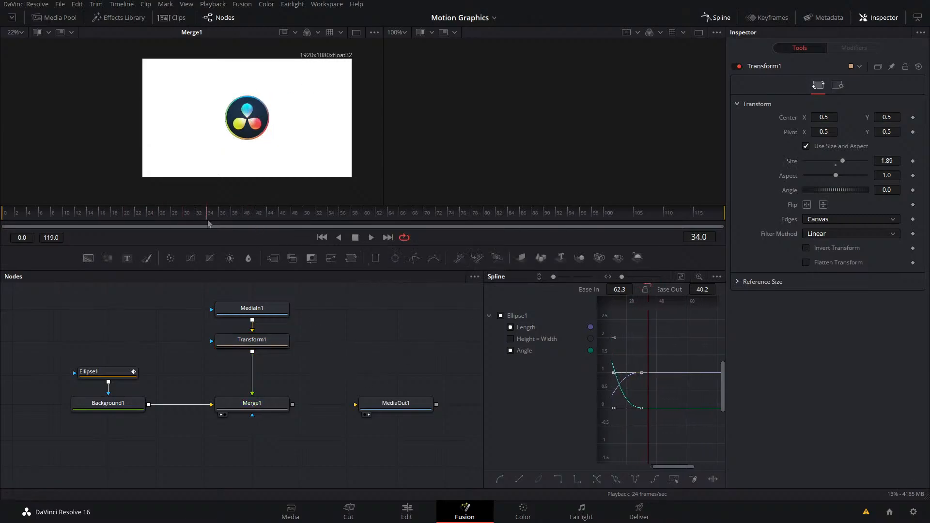
click(913, 162)
click(913, 190)
- At frame 0, set Transform1's Size to 5.0 and Angle to 151.3, and play the animation
drag(226, 222, 3, 222)
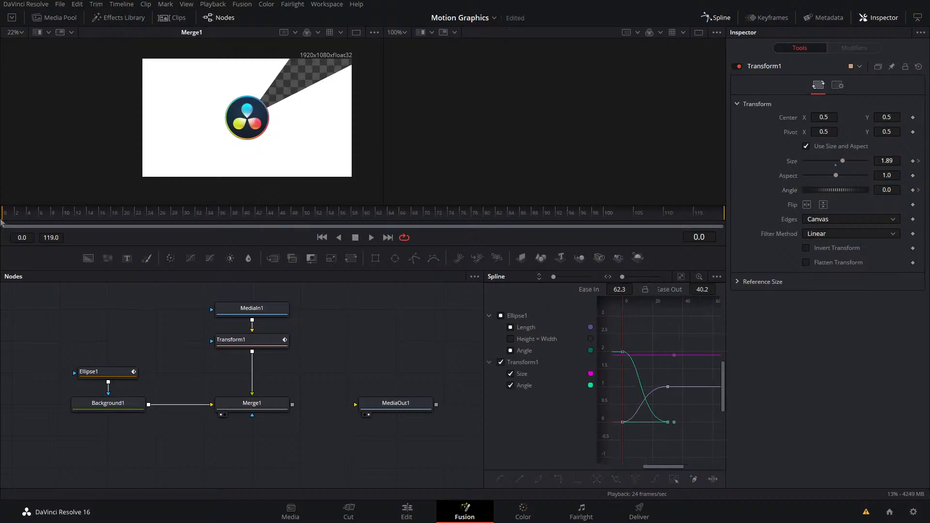
drag(843, 161, 867, 162)
drag(835, 193, 862, 194)
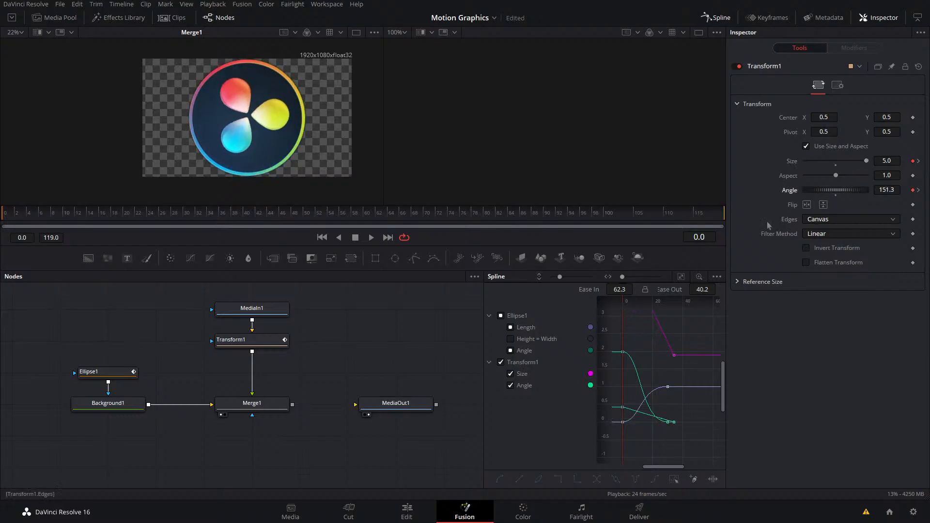
key(space)
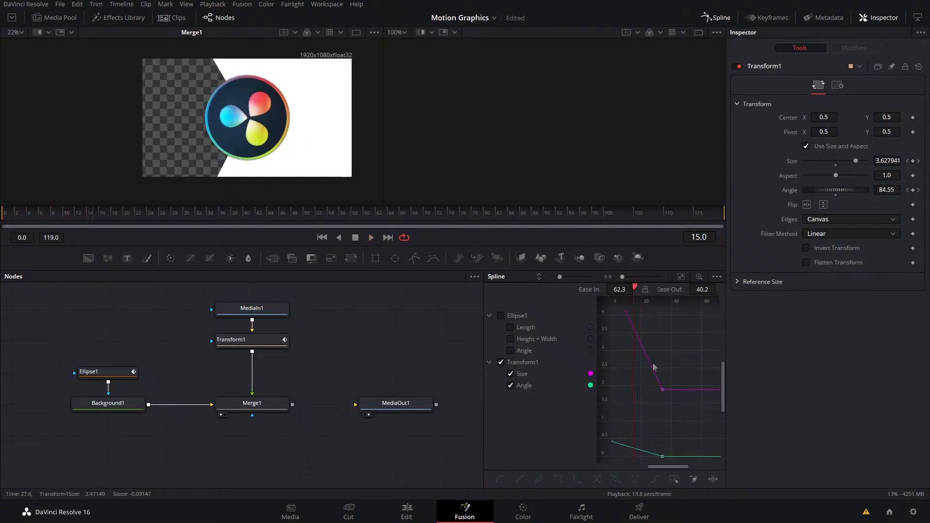
- Show only Transform1's Size and Angle curves in the Spline editor and smooth all their keyframes
click(680, 277)
scroll(663, 380, down, 2)
drag(714, 352, 649, 440)
key(shift+s)
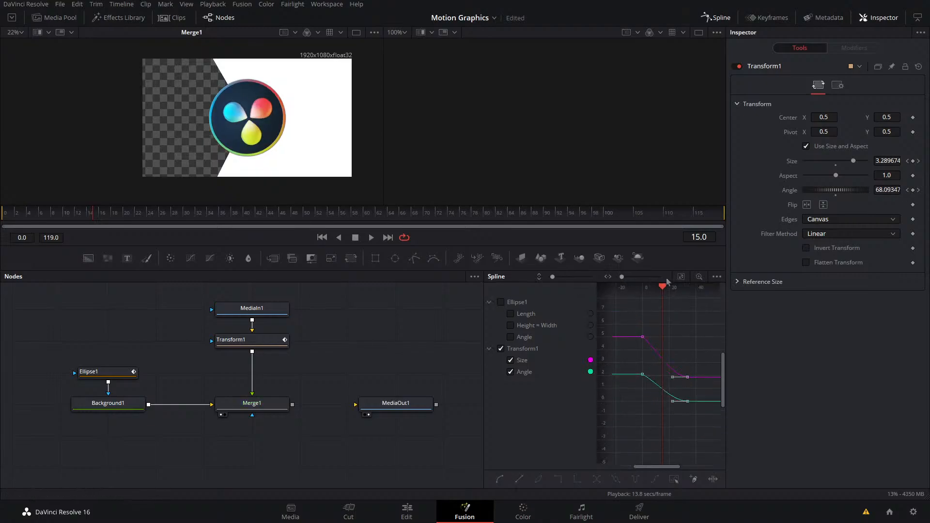
- Set the ending Size and Angle keyframes' Ease In to 100.0 and the starting ones' Ease Out to 0.0, and play from frame 0
drag(616, 289, 629, 289)
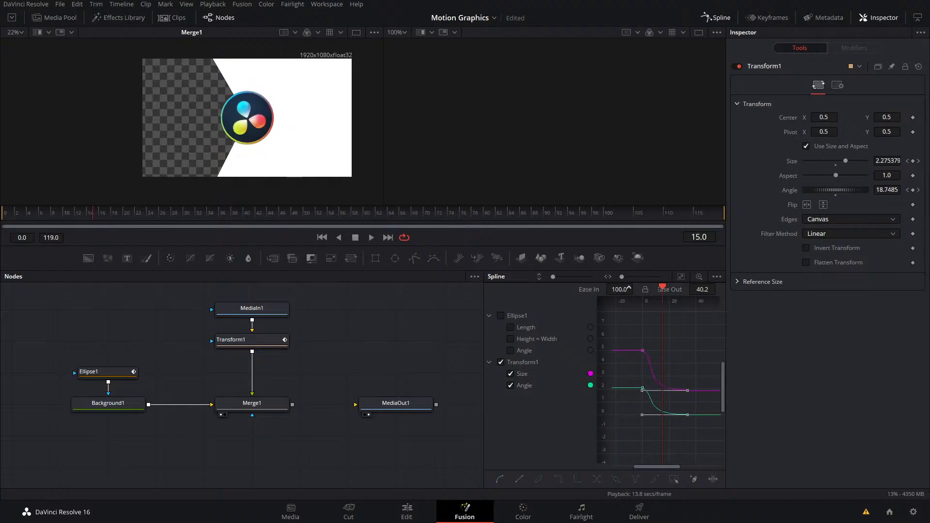
drag(634, 332, 663, 433)
drag(700, 289, 678, 290)
key(space)
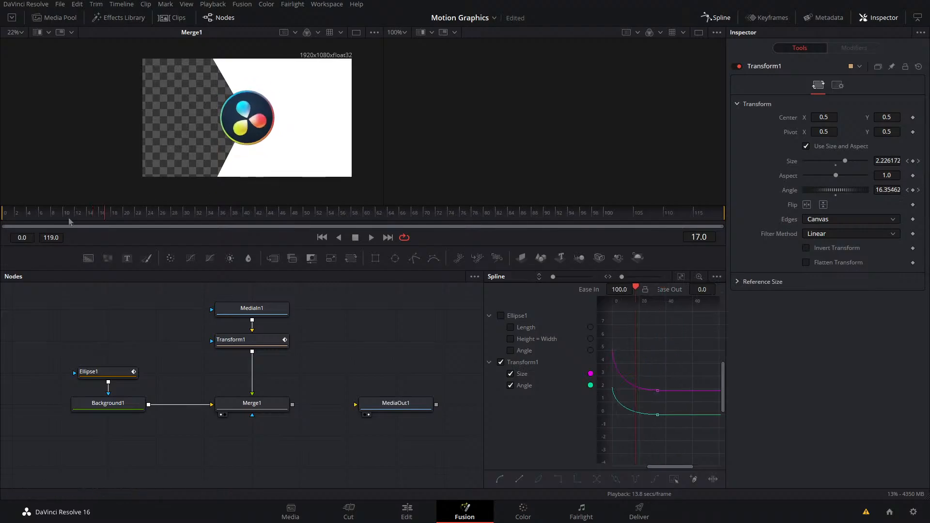
click(3, 212)
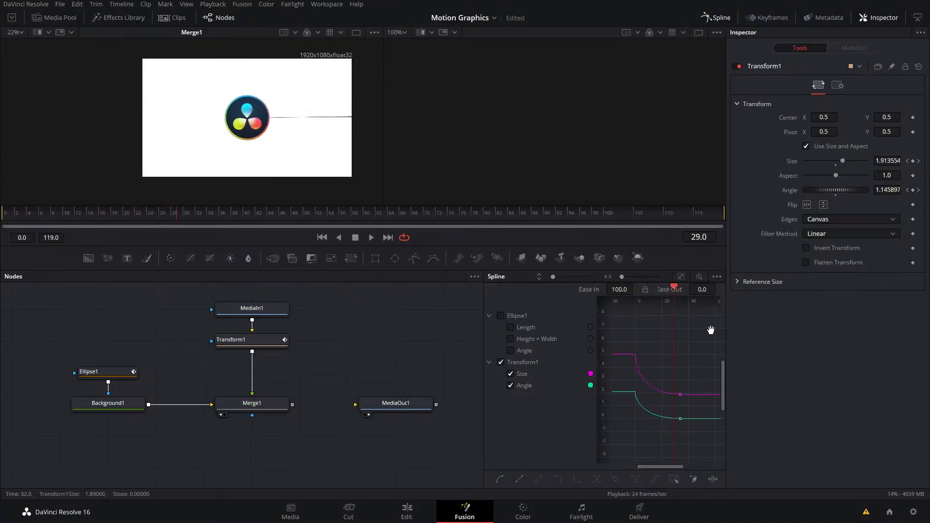
- Change the Ease Out of Transform1's starting Size and Angle keyframes to 5.4 and play the animation from frame 0
drag(172, 218, 2, 229)
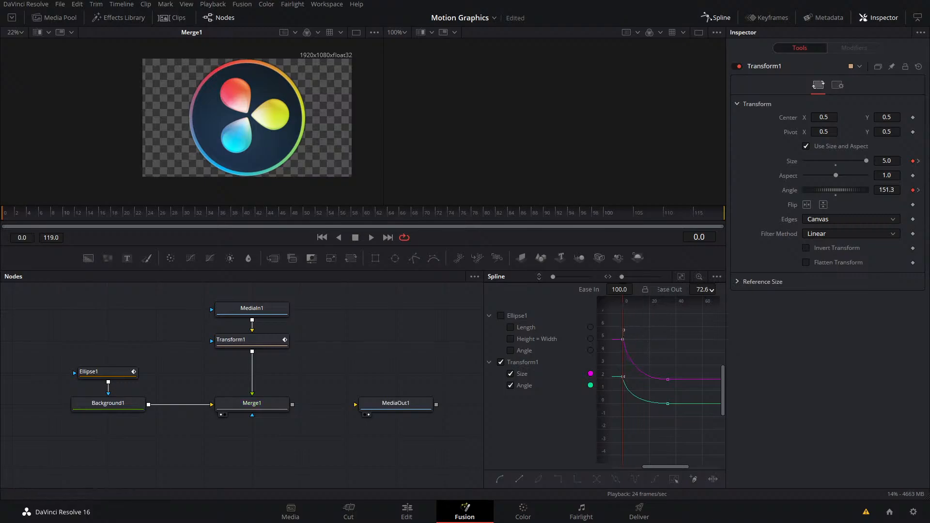
mouse_move(703, 289)
mouse_down()
mouse_move(726, 289)
mouse_move(712, 290)
mouse_up()
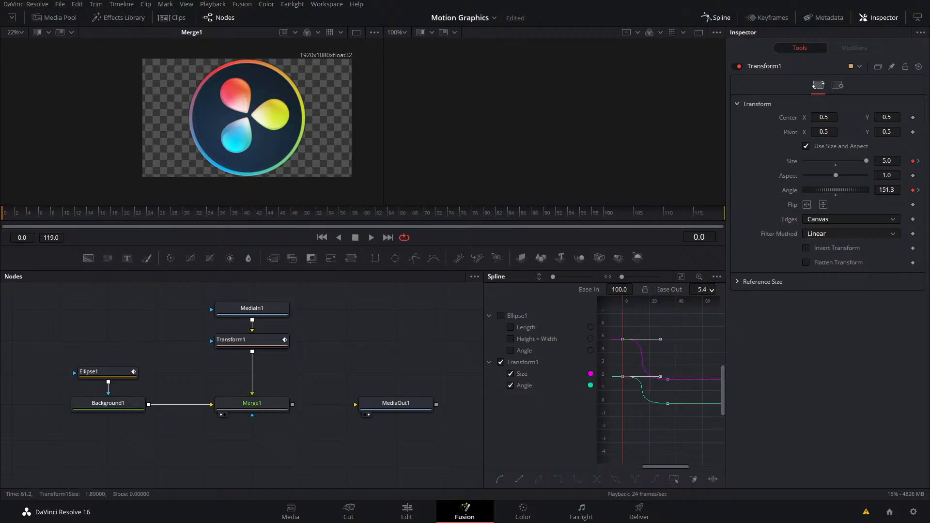
key(space)
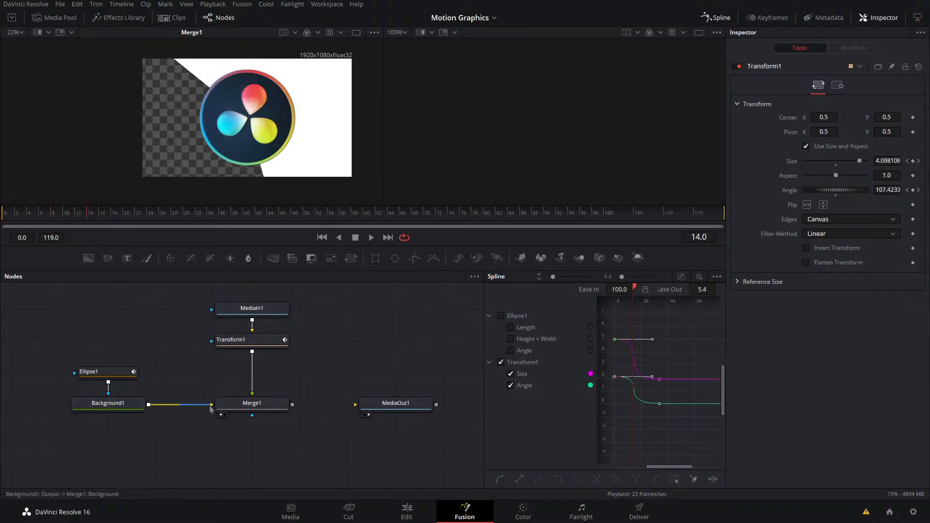
- Connect Ellipse1 to Merge1 as an effect mask while keeping it masking Background1 in its original node position
drag(125, 431, 78, 351)
drag(125, 407, 125, 375)
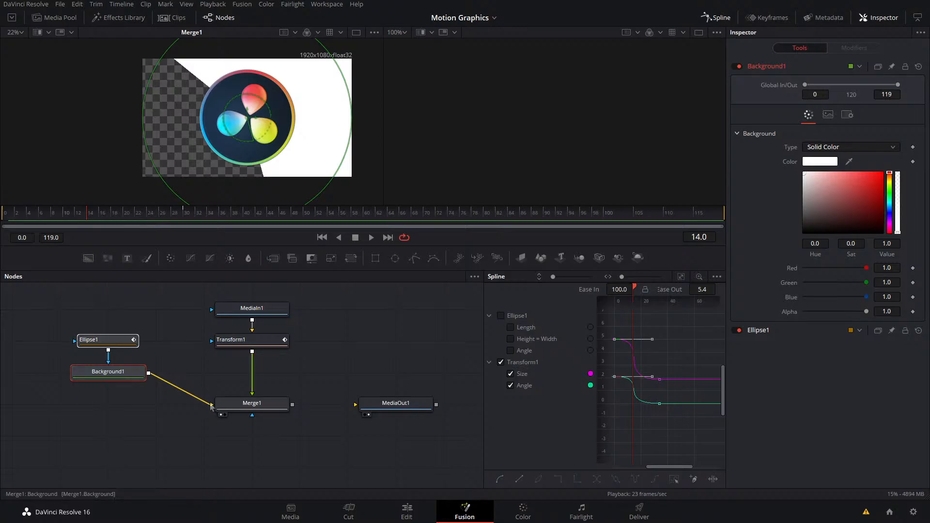
mouse_move(211, 404)
mouse_down()
mouse_move(248, 392)
mouse_move(231, 415)
mouse_move(211, 404)
mouse_up()
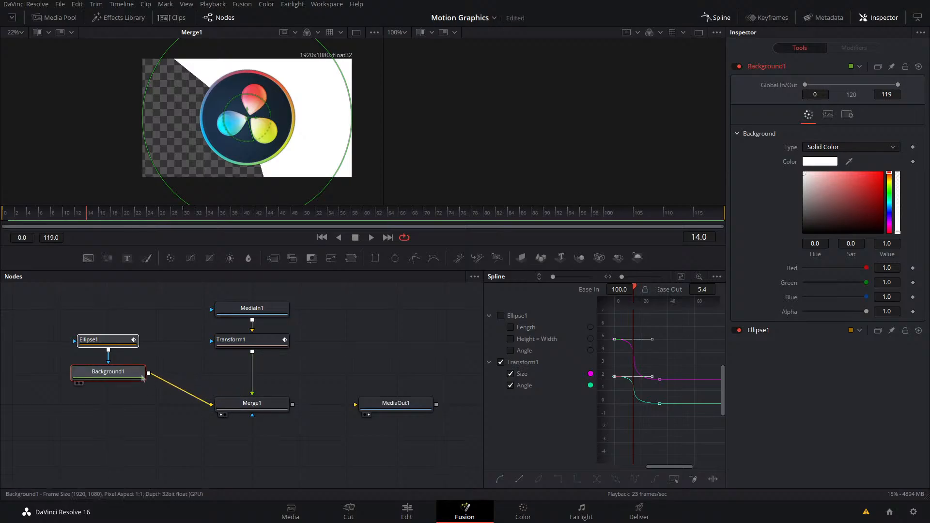
drag(108, 350, 245, 400)
drag(145, 440, 71, 315)
drag(129, 373, 129, 405)
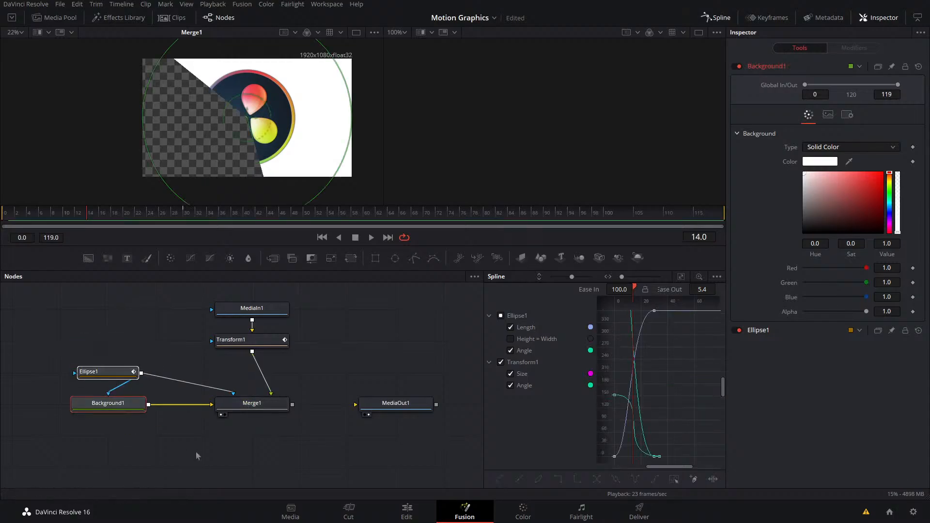
- Play the animation from the start to examine how the ellipse mask reveals the logo and background together
click(197, 455)
key(space)
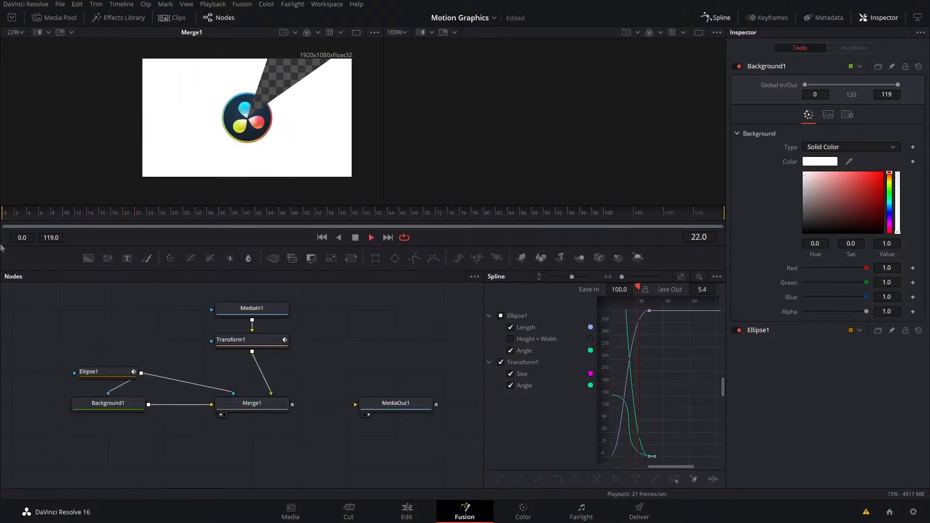
key(space)
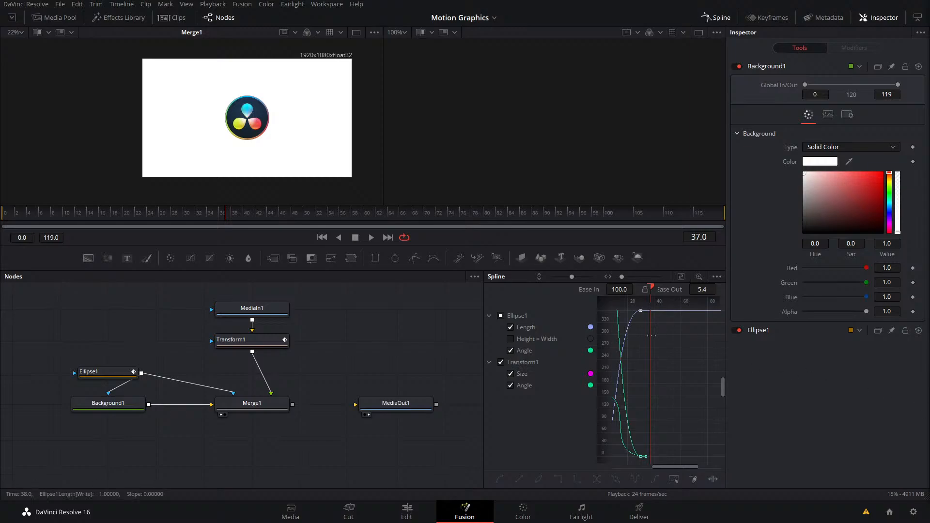
key(space)
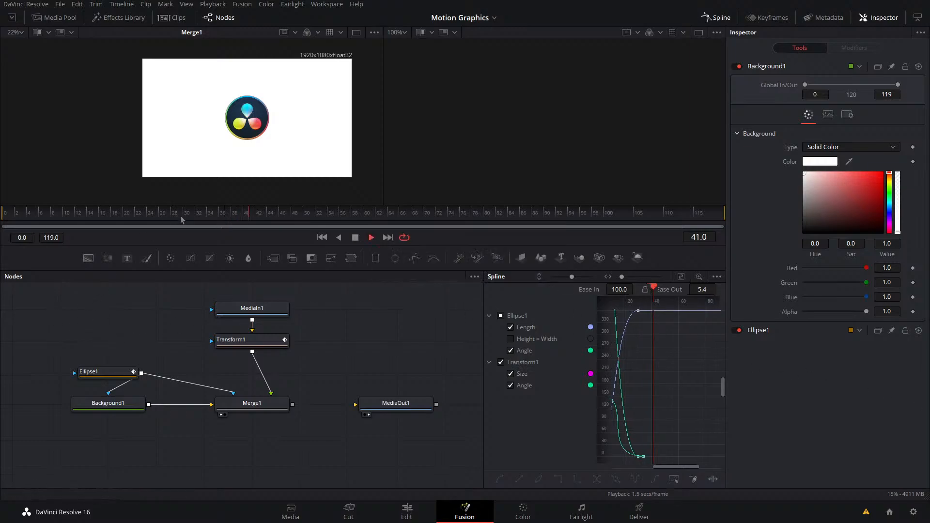
drag(181, 217, 2, 260)
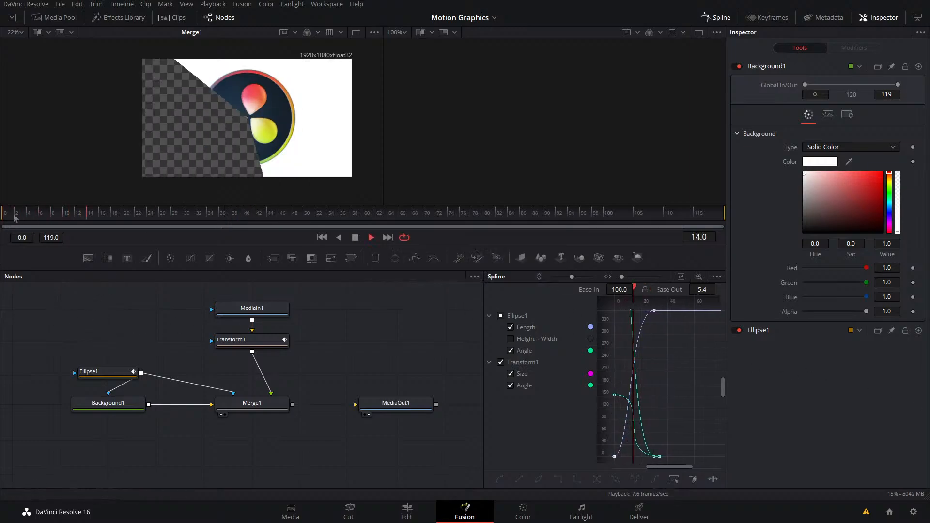
- Enable Motion Blur on Ellipse1 with Quality 10 and play the animation
click(88, 370)
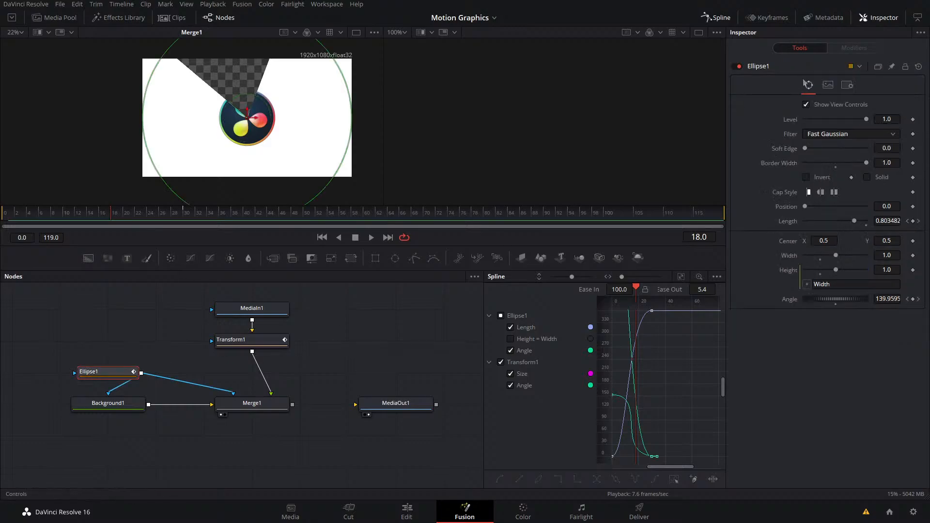
click(847, 86)
click(806, 116)
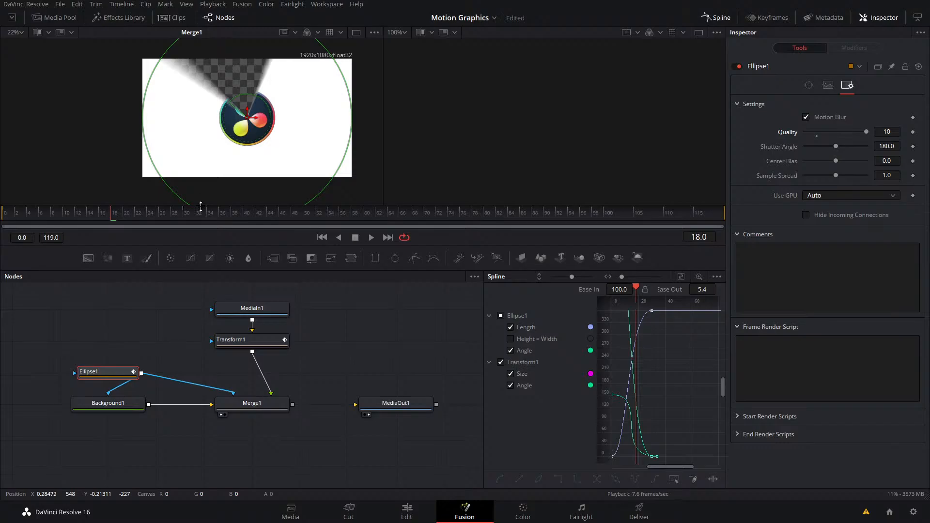
key(space)
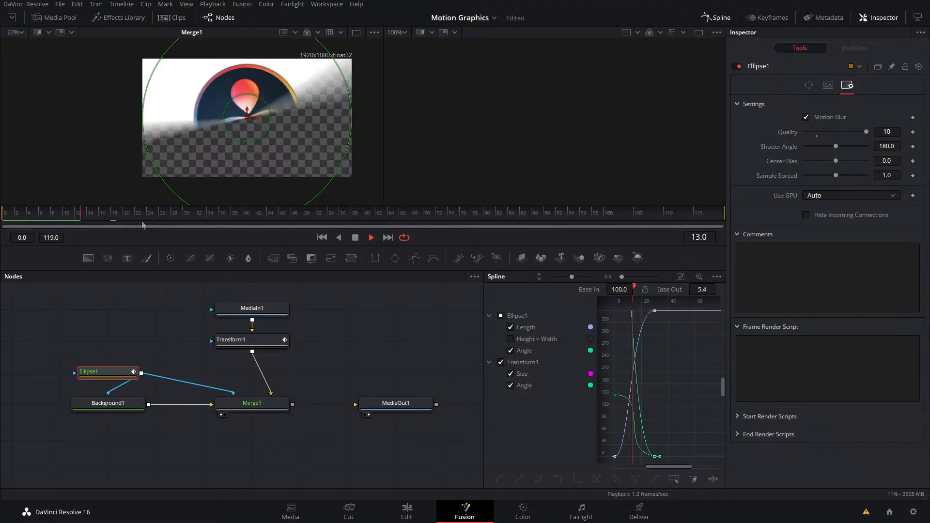
- Enable Motion Blur on Transform1 with Quality 10 and save the project
click(254, 339)
click(838, 86)
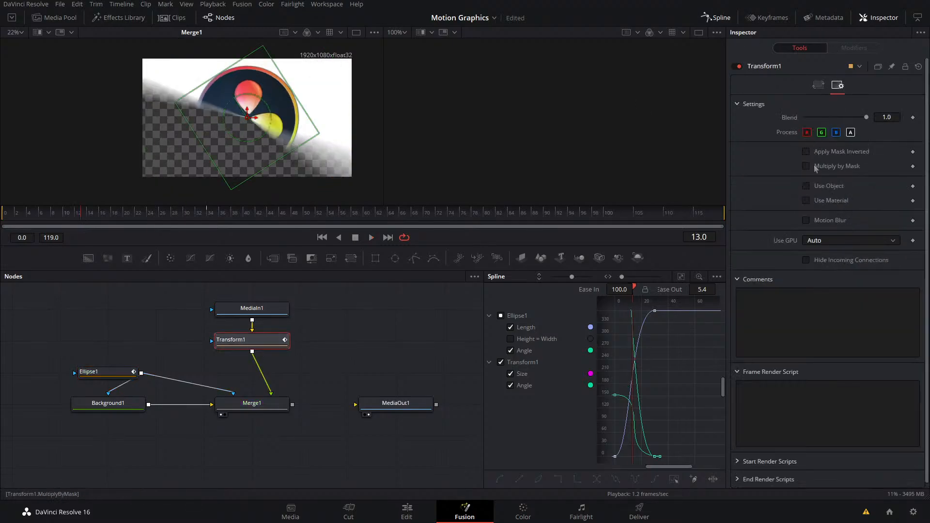
click(819, 221)
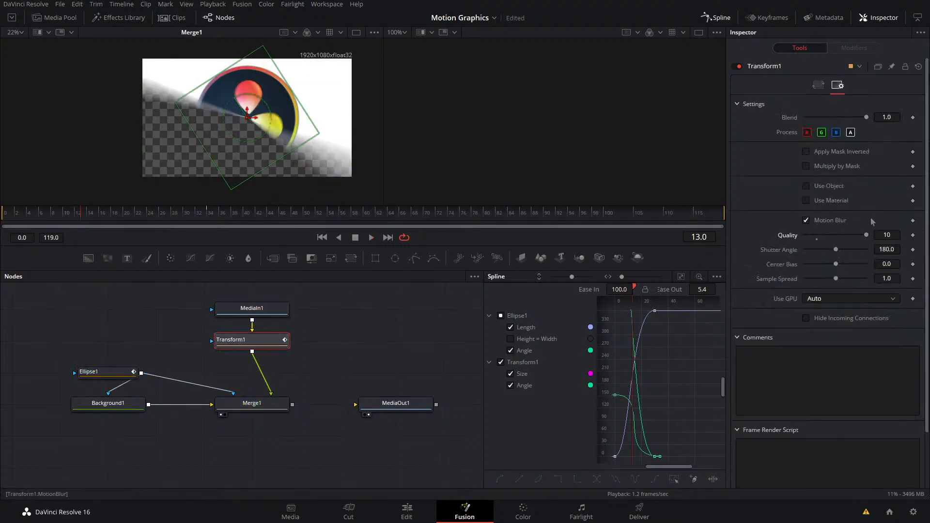
key(ctrl+s)
- Play the motion-blurred animation from the start to review it, and place the playhead at frame 30
drag(79, 218, 1, 228)
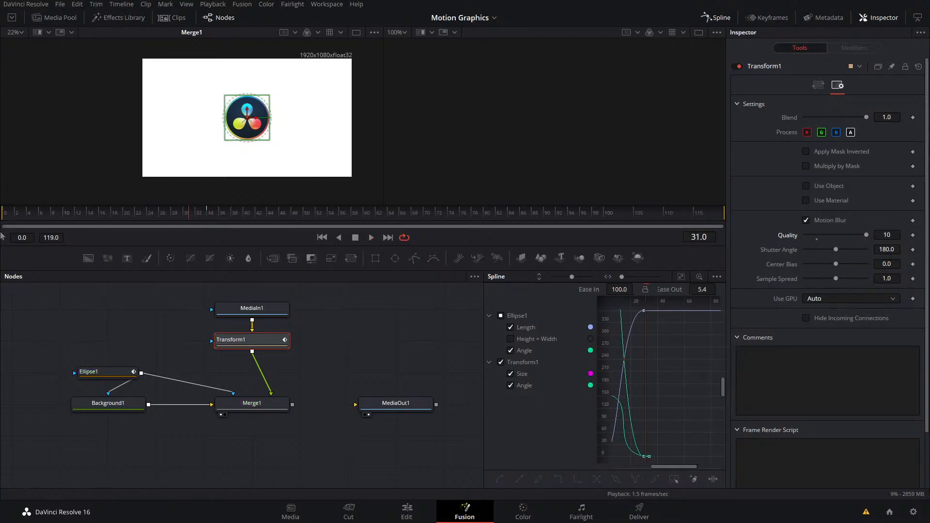
key(space)
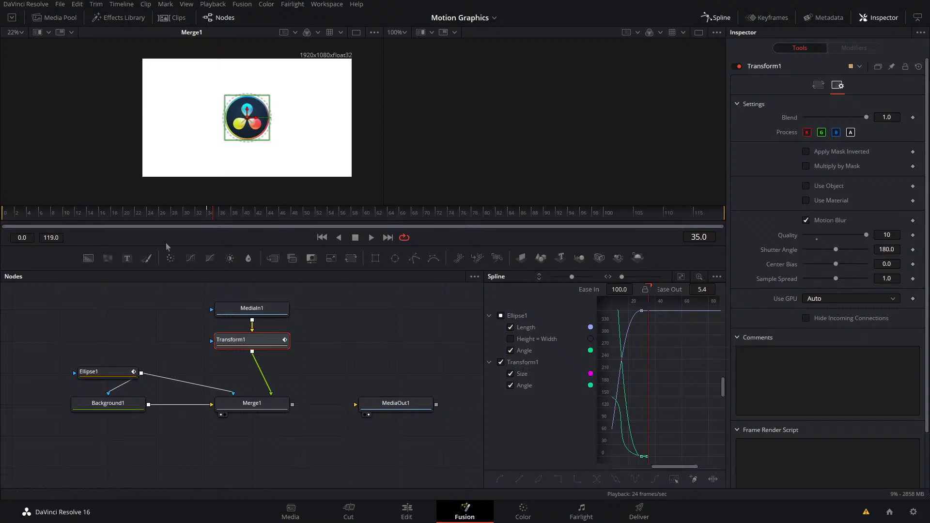
drag(198, 212, 184, 252)
drag(359, 329, 267, 330)
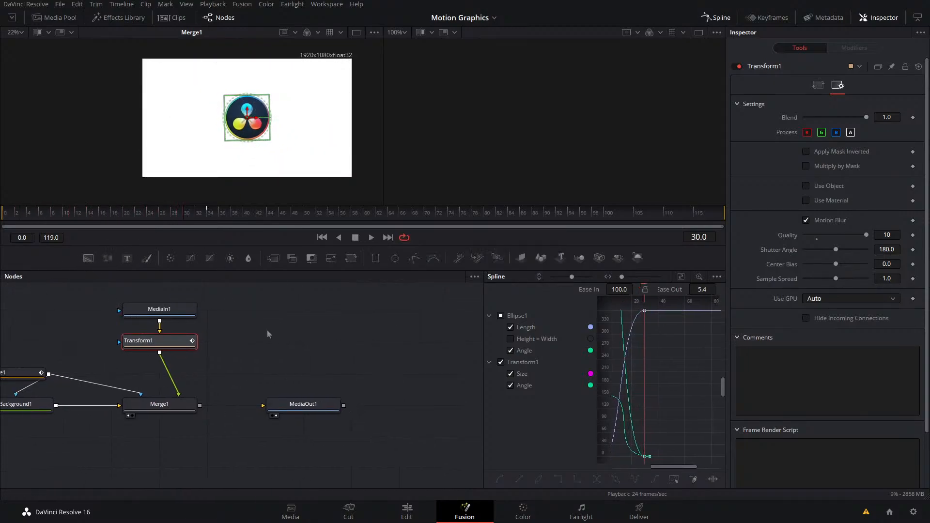
- Move MediaOut1 farther away from Merge1 to free space in the node graph, and discard the extra Ellipse mask
drag(305, 405, 400, 405)
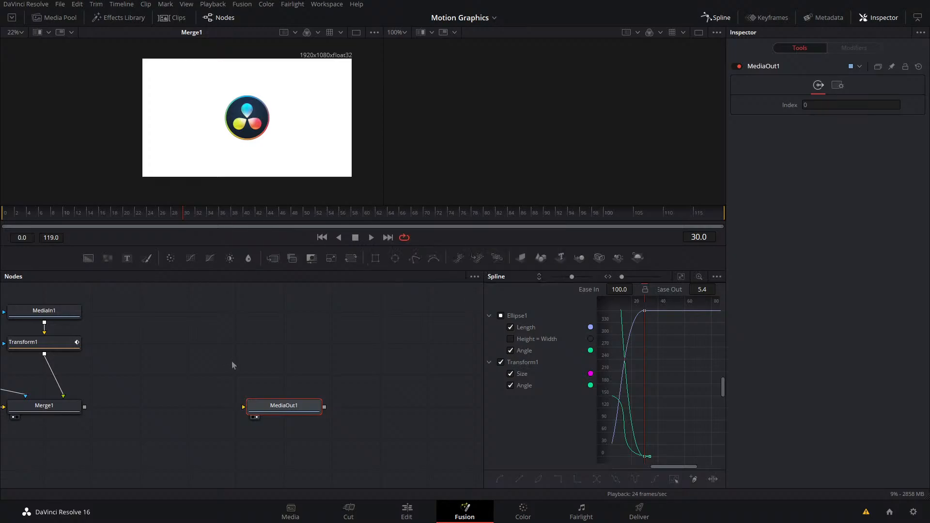
drag(232, 361, 314, 374)
drag(324, 341, 374, 333)
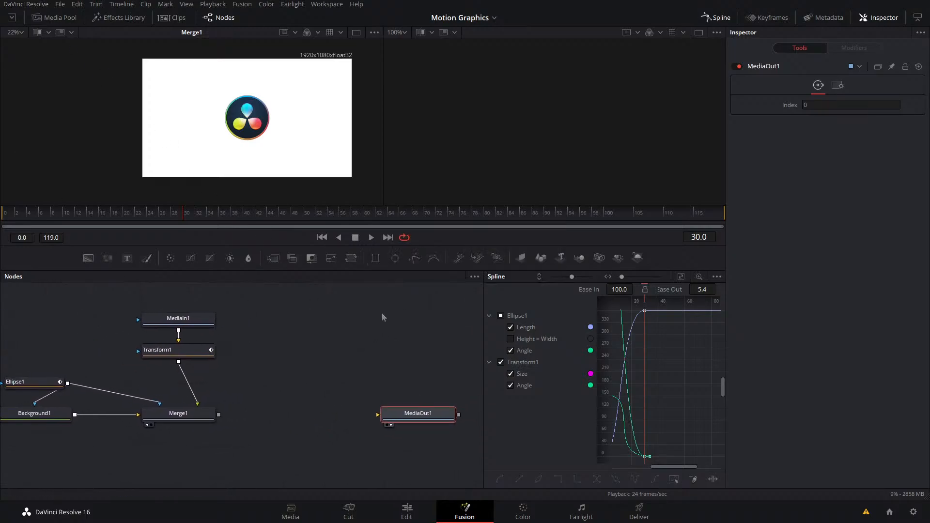
drag(394, 259, 374, 327)
key(Delete)
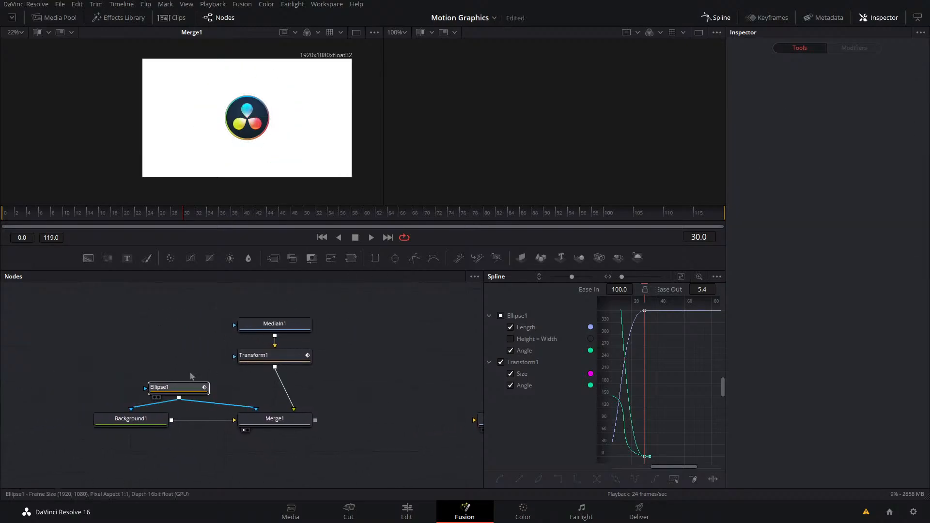
- Insert a Merge node below a raised Ellipse1, feeding Ellipse1 into it and its output into the mask inputs of Background1 and Merge1
click(136, 388)
drag(158, 406, 156, 308)
drag(68, 335, 240, 353)
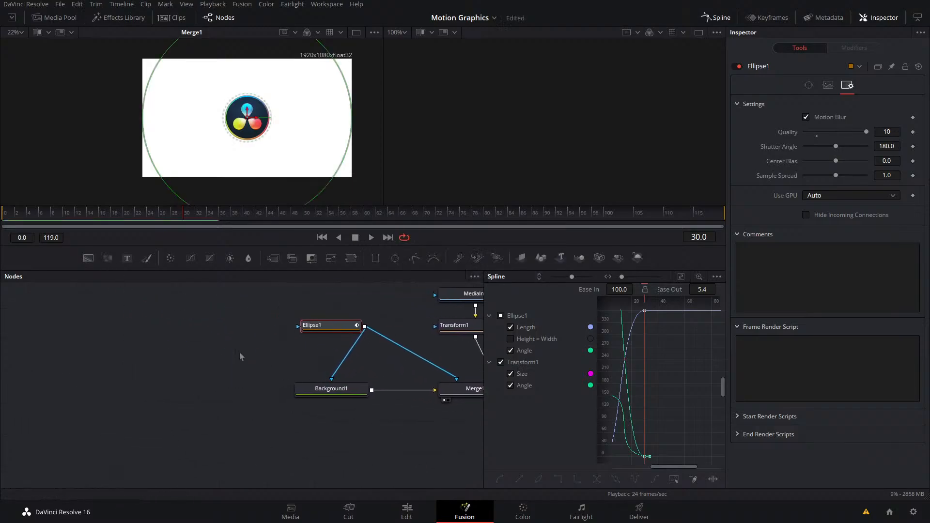
click(273, 257)
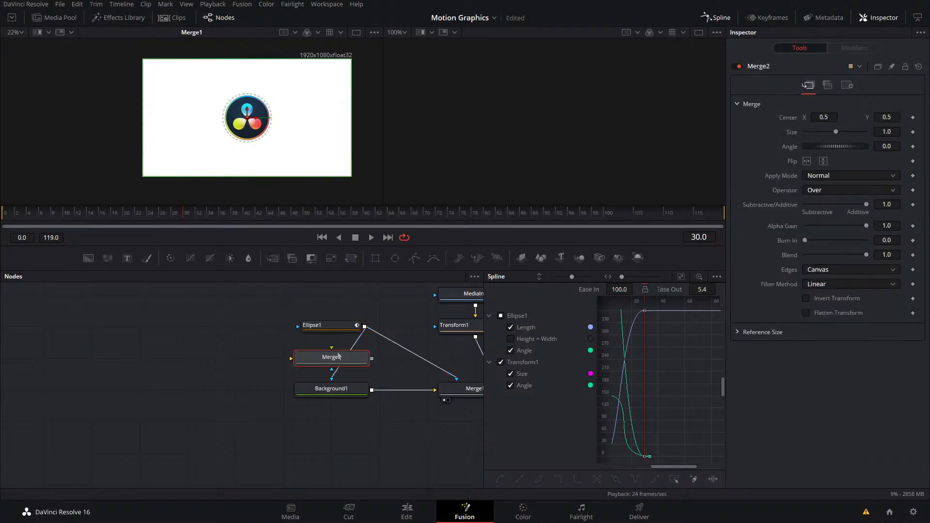
drag(333, 382, 330, 357)
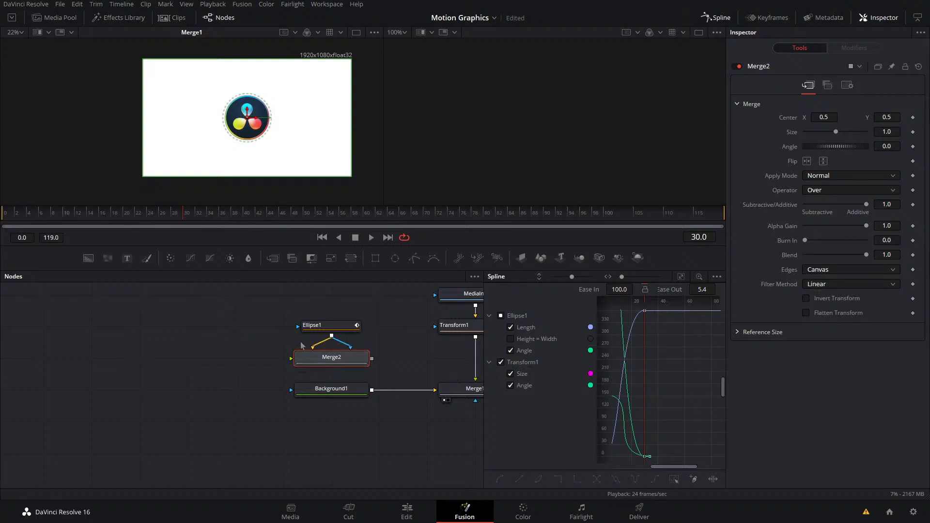
click(324, 327)
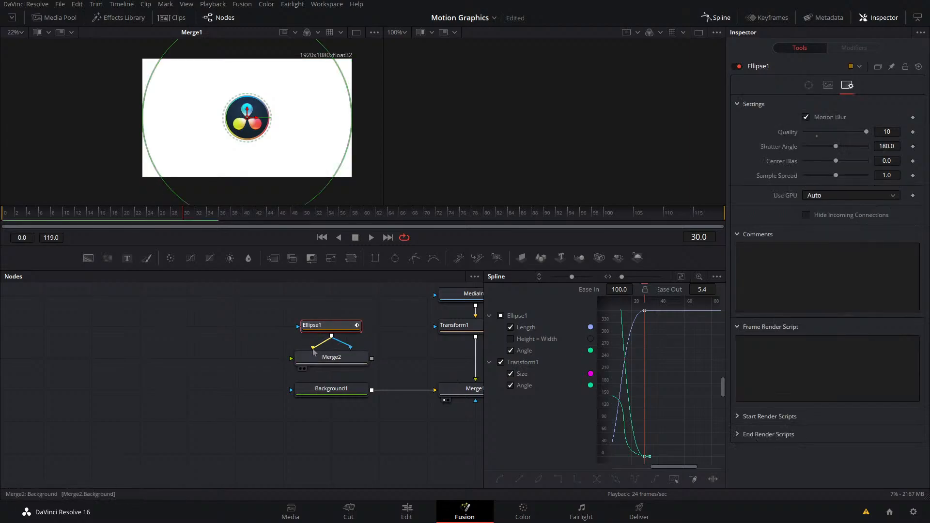
drag(394, 369, 458, 388)
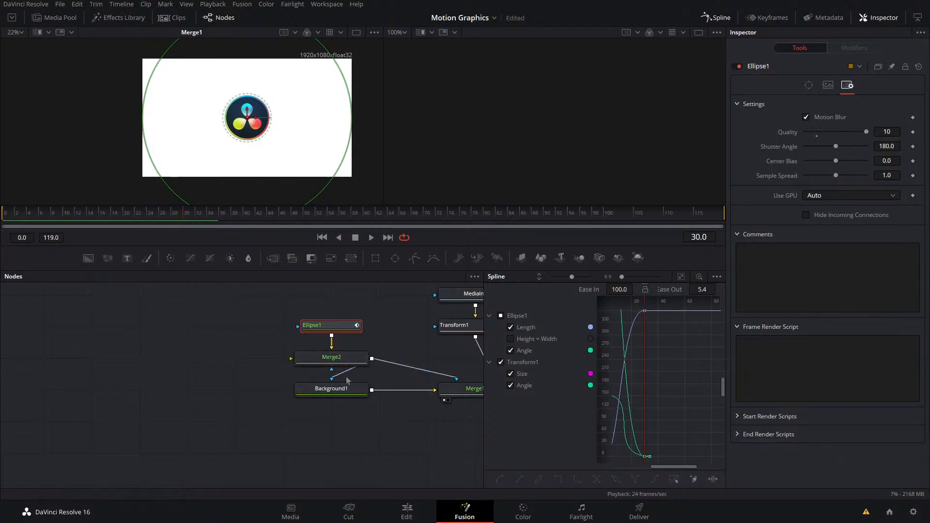
- Add a Time Speed node in the empty space beside Merge2
click(193, 339)
key(shift+space)
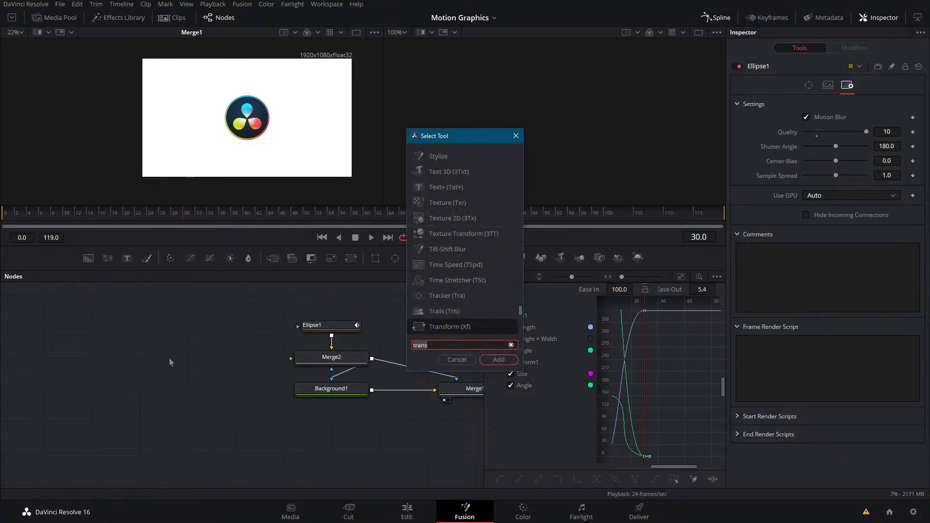
text(time)
key(Return)
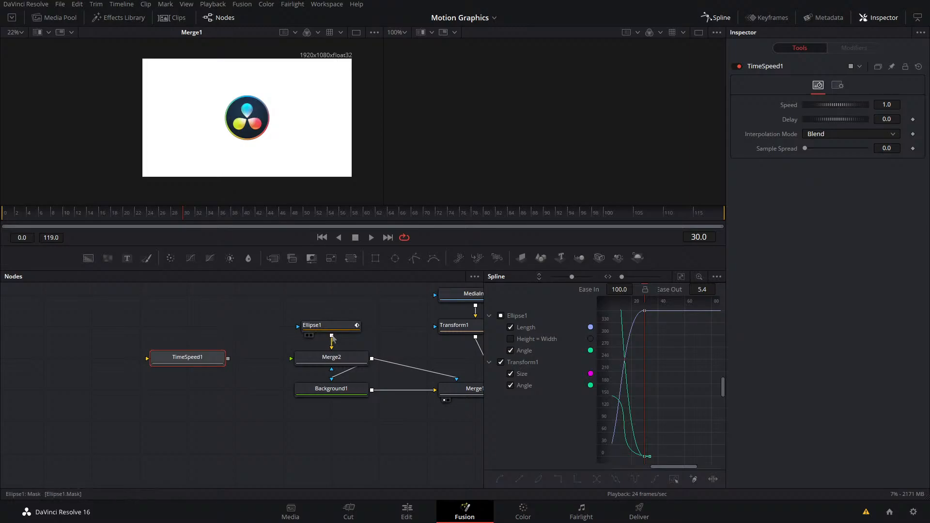
- Route Ellipse1 through TimeSpeed1 into Merge2's background, keep Ellipse1 on the foreground input, and view Merge2 at frame 6
drag(332, 335, 341, 365)
click(340, 365)
drag(347, 325, 309, 317)
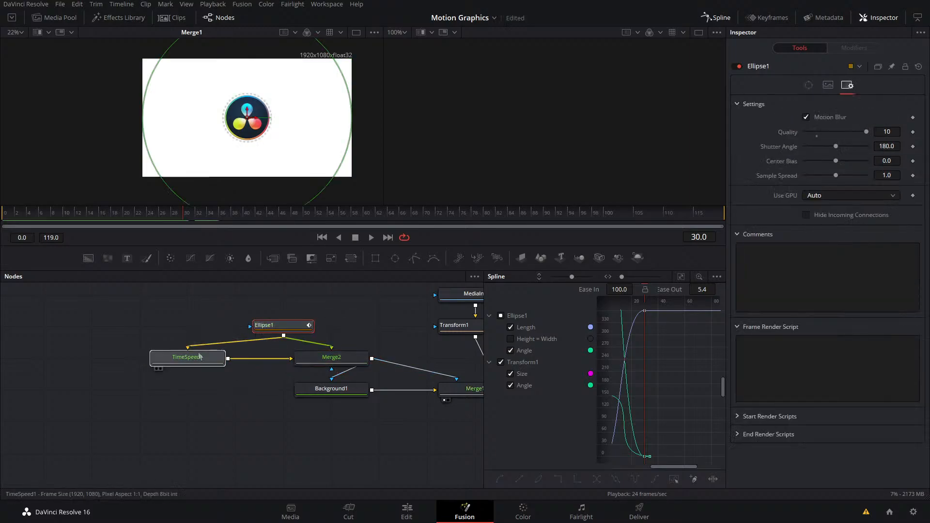
drag(202, 356, 249, 363)
click(299, 369)
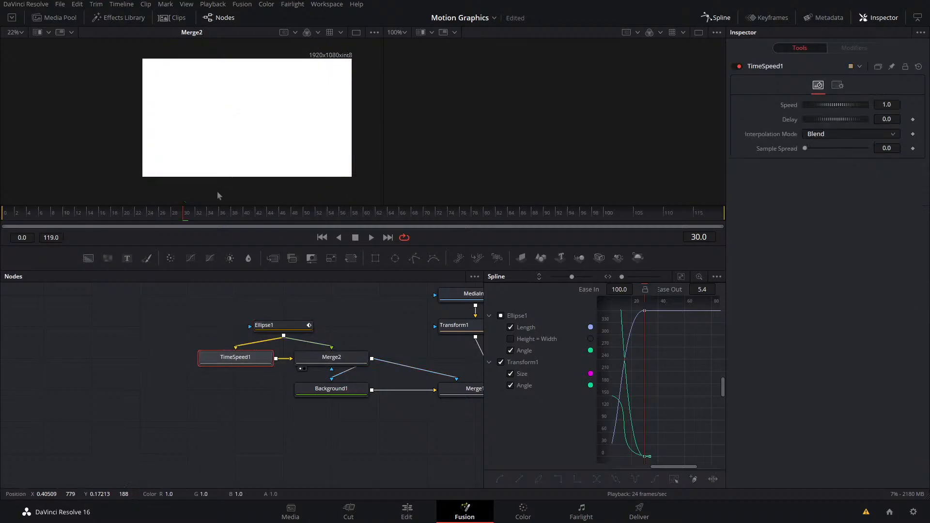
drag(185, 214, 40, 229)
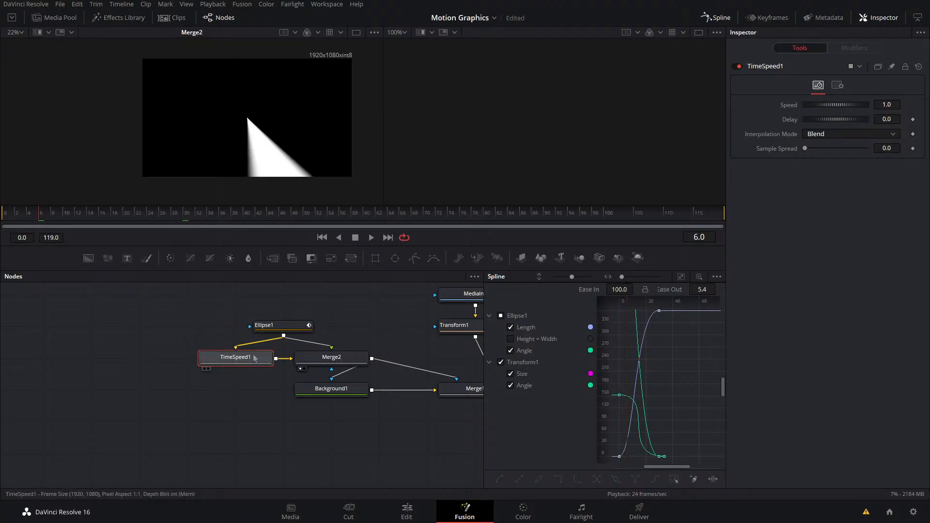
- Realign Ellipse1 above Merge2 and insert a Bitmap mask node between Ellipse1 and TimeSpeed1
drag(298, 325, 347, 306)
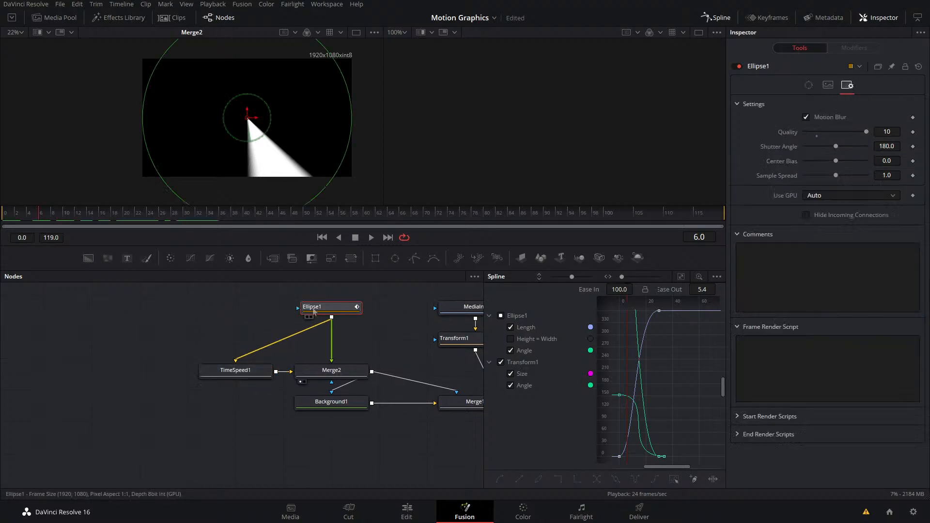
key(shift+space)
text(timebit)
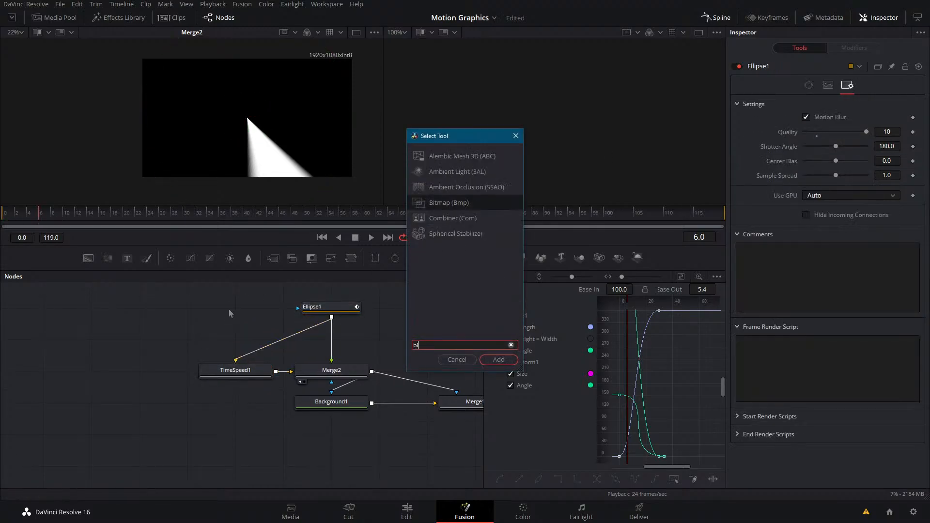
key(Return)
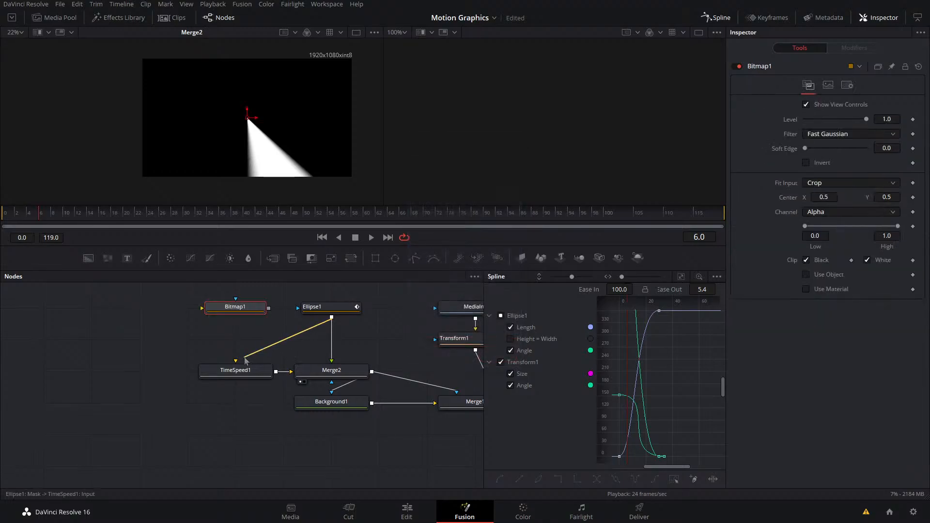
mouse_move(245, 355)
mouse_down()
mouse_move(237, 310)
mouse_move(245, 332)
mouse_move(202, 340)
mouse_move(236, 370)
mouse_up()
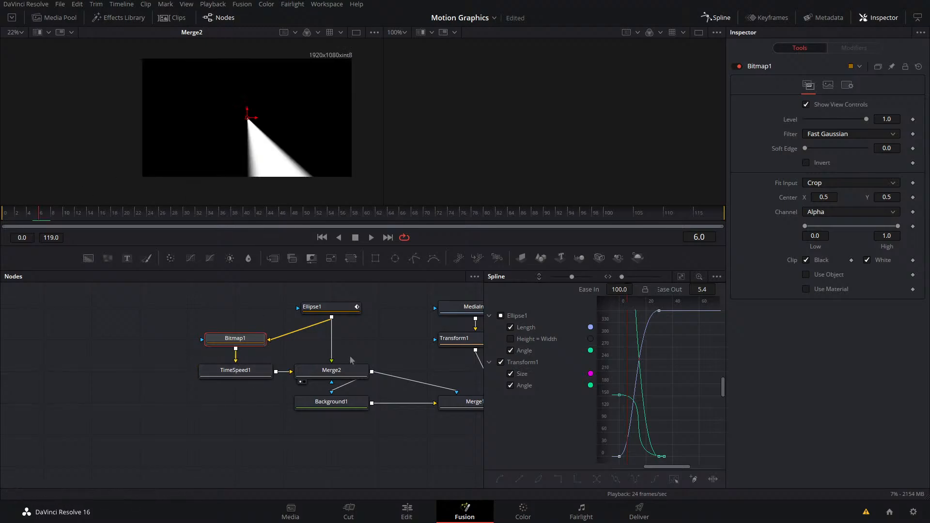
- Set Bitmap1's Level to 0.52 and compare Bitmap1 with Ellipse1 in the viewer
drag(866, 120, 837, 124)
drag(229, 340, 242, 185)
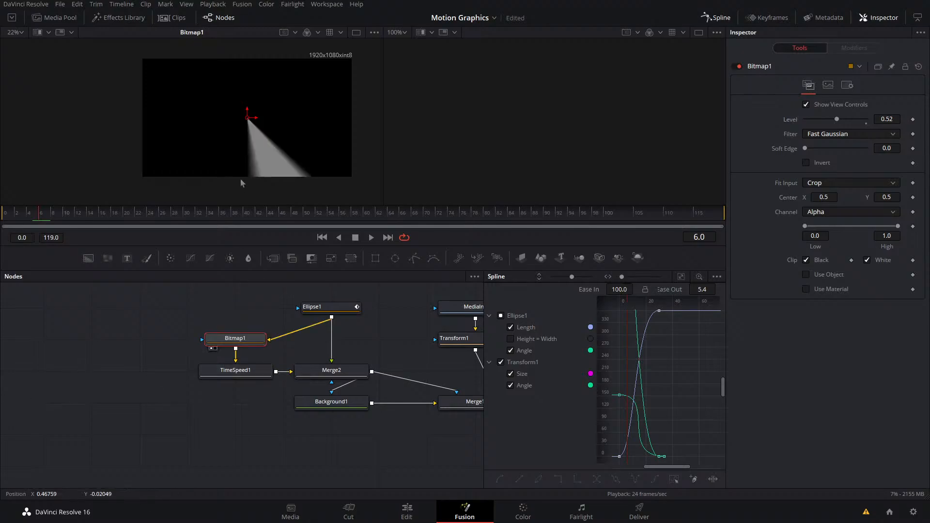
drag(330, 310, 310, 192)
- Move TimeSpeed1 between Ellipse1 and Merge2's foreground, with Bitmap1 feeding Merge2's background directly, and set TimeSpeed1's Delay to 3.1
click(235, 370)
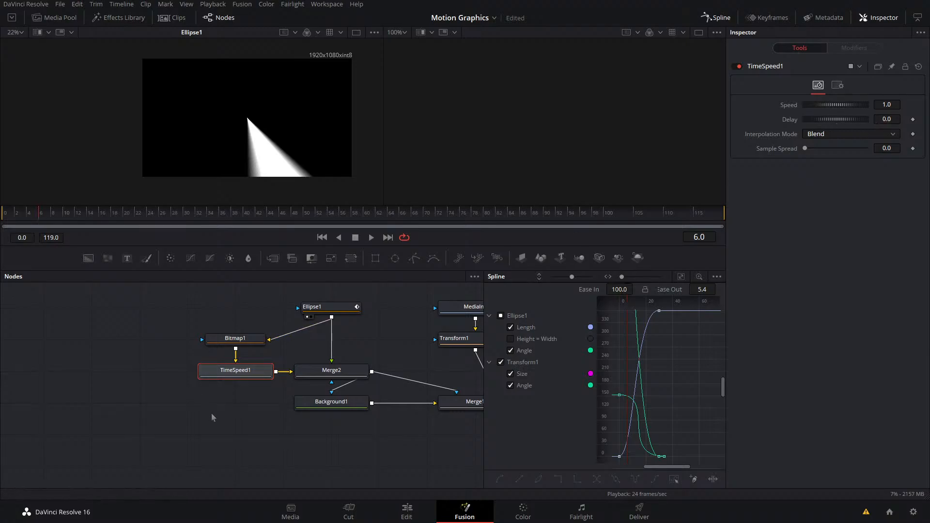
drag(248, 379, 322, 346)
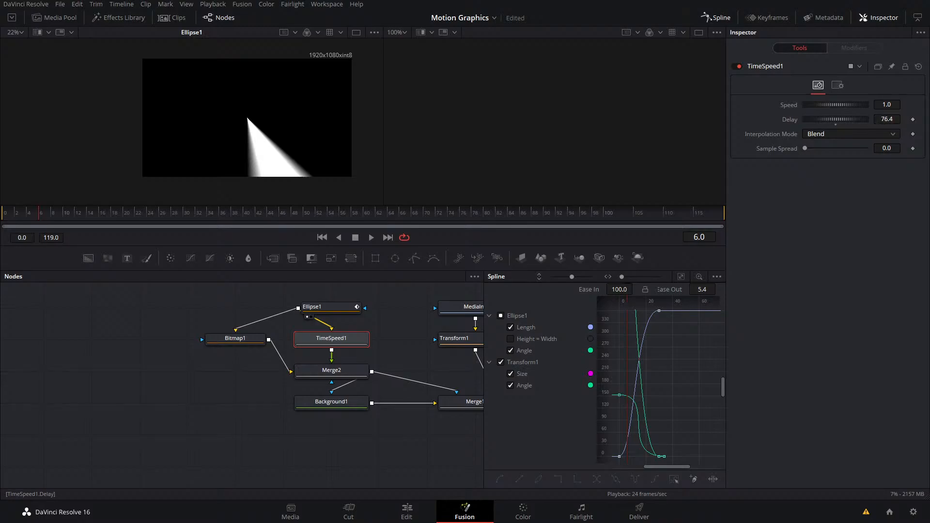
drag(342, 372, 338, 158)
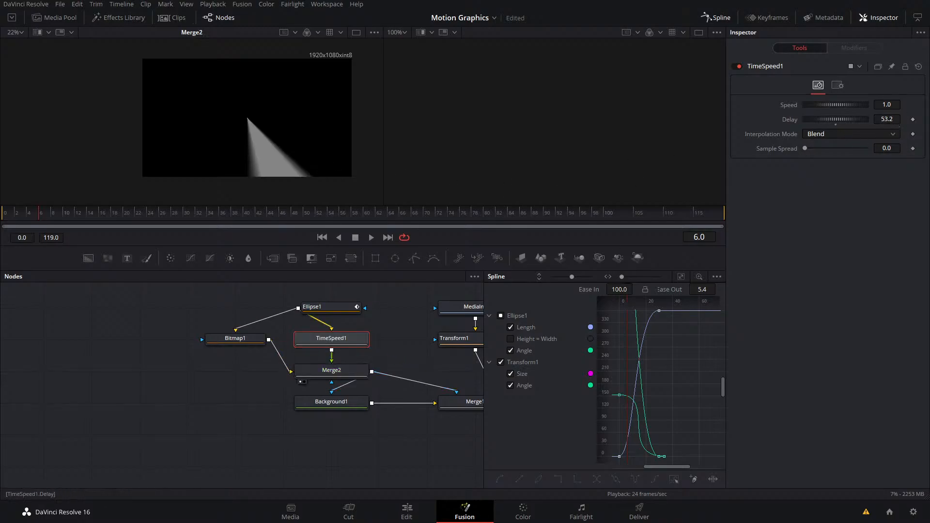
drag(843, 119, 821, 120)
- Play the delayed mask from the start and scrub back to frame 19 to examine the semi-transparent leading wipe
key(space)
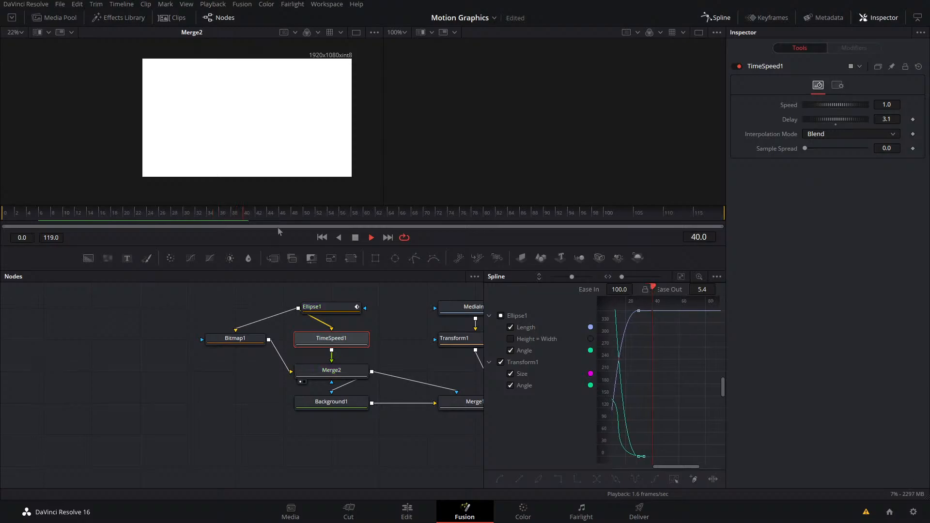
drag(238, 213, 3, 214)
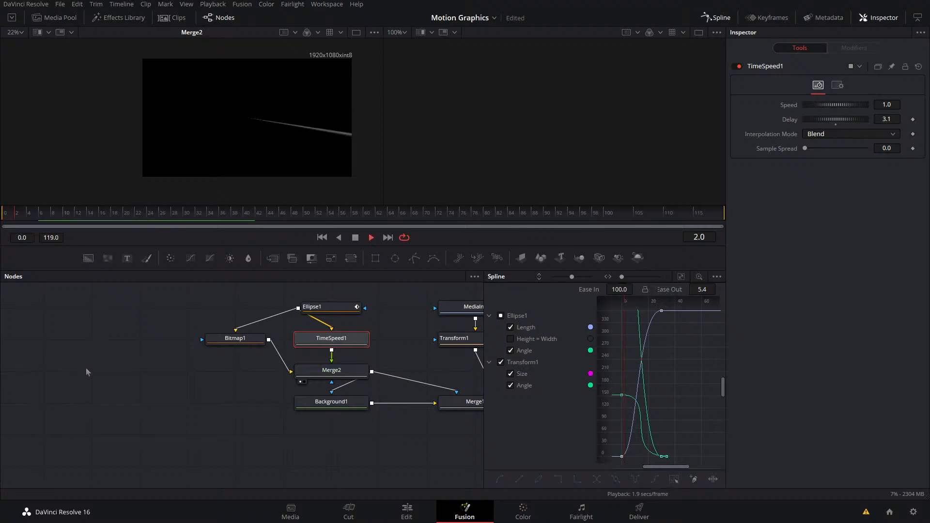
key(space)
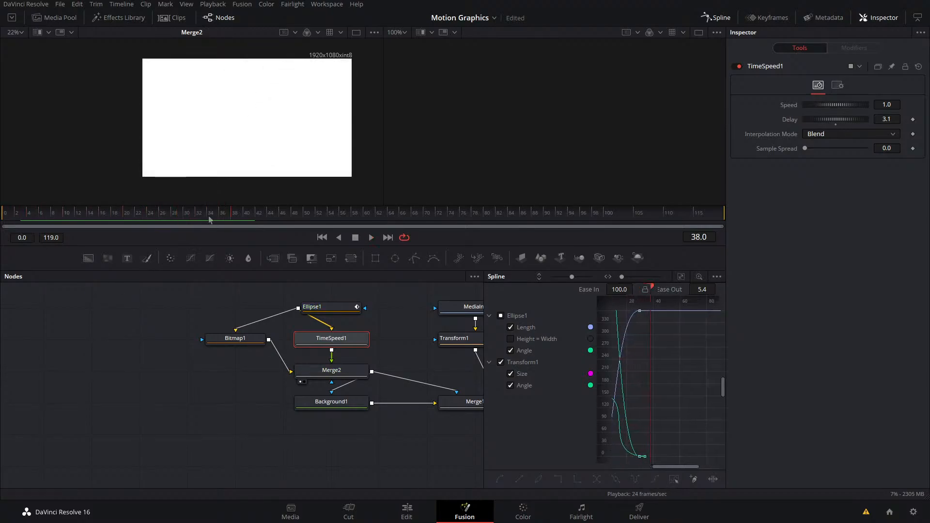
drag(210, 221, 117, 221)
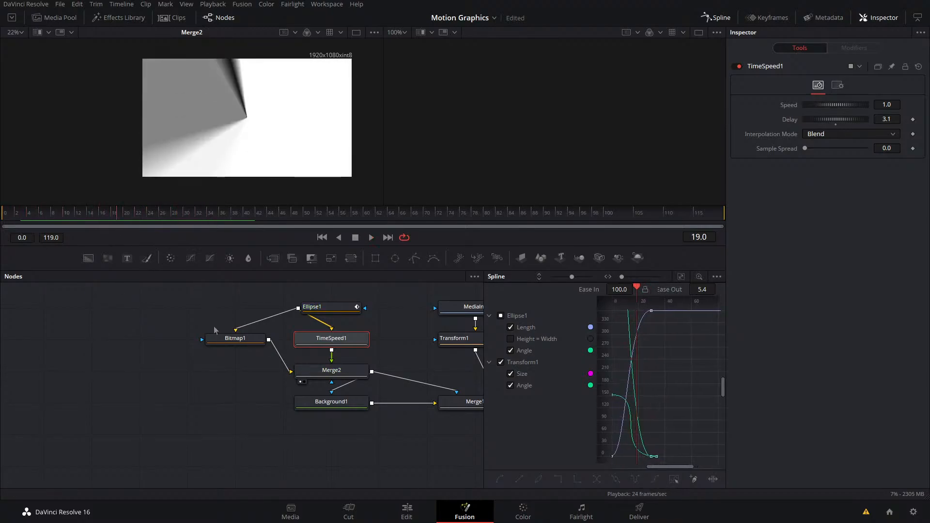
- Set Bitmap1's Level to 0.764 and play the mask animation
click(231, 338)
drag(837, 120, 852, 121)
key(space)
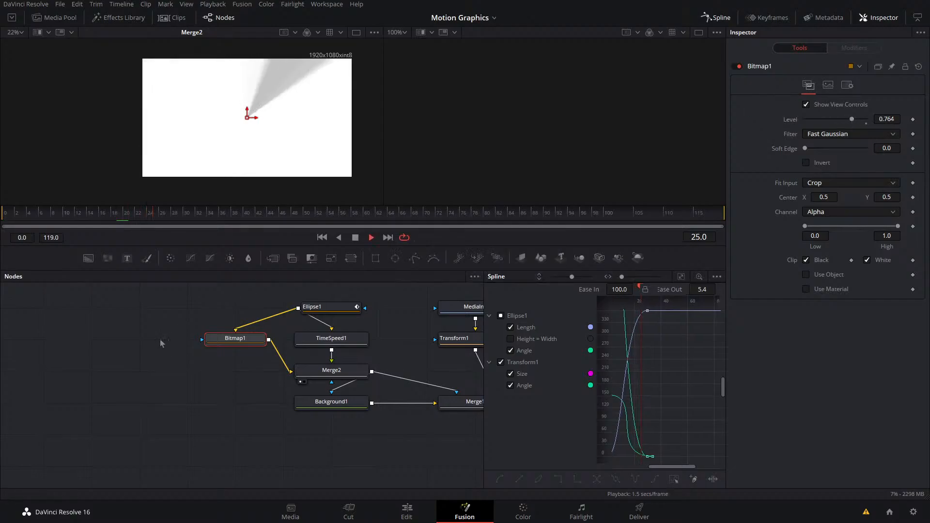
- Open the 3D Falling Slideshow project and play its edit timeline from the start
click(60, 5)
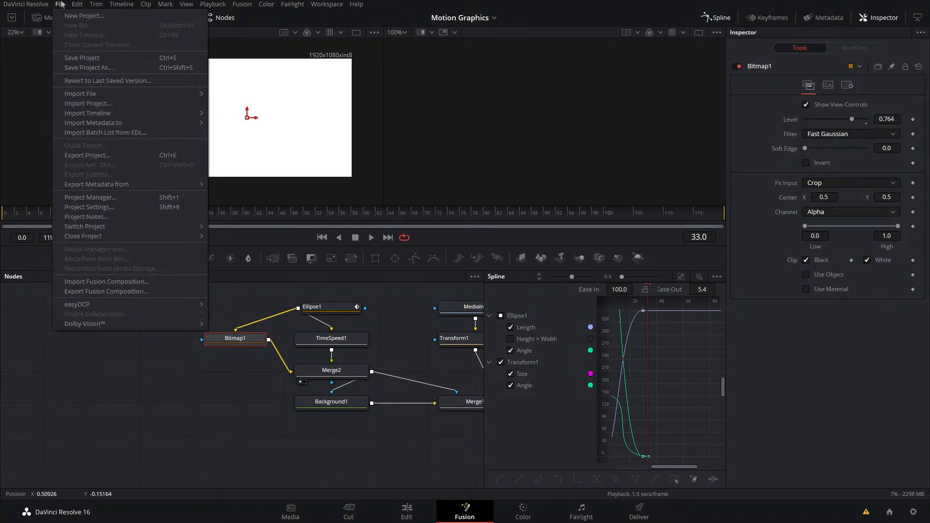
click(115, 199)
key(Escape)
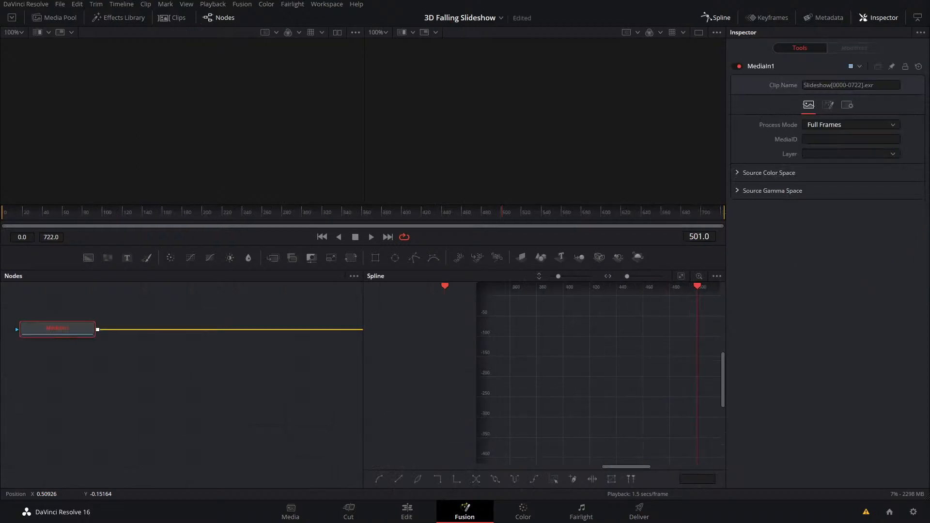
click(407, 512)
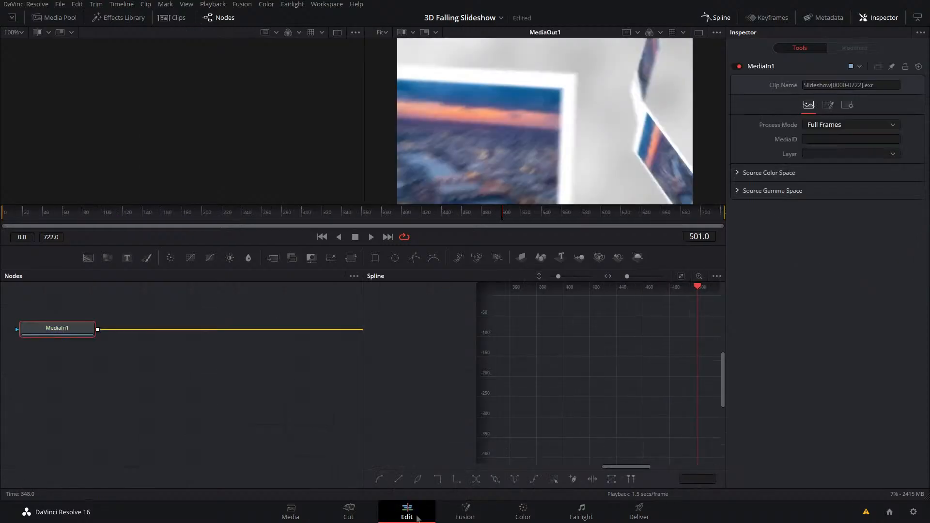
key(Home)
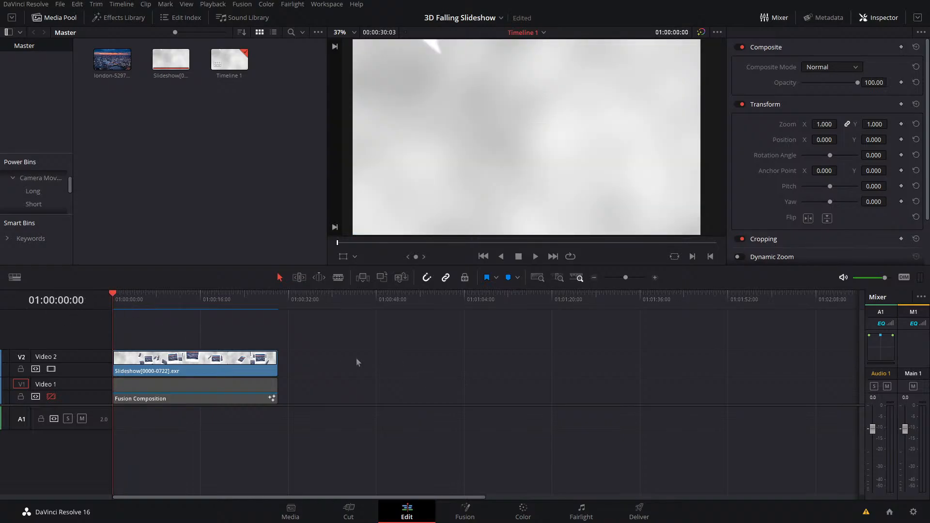
key(space)
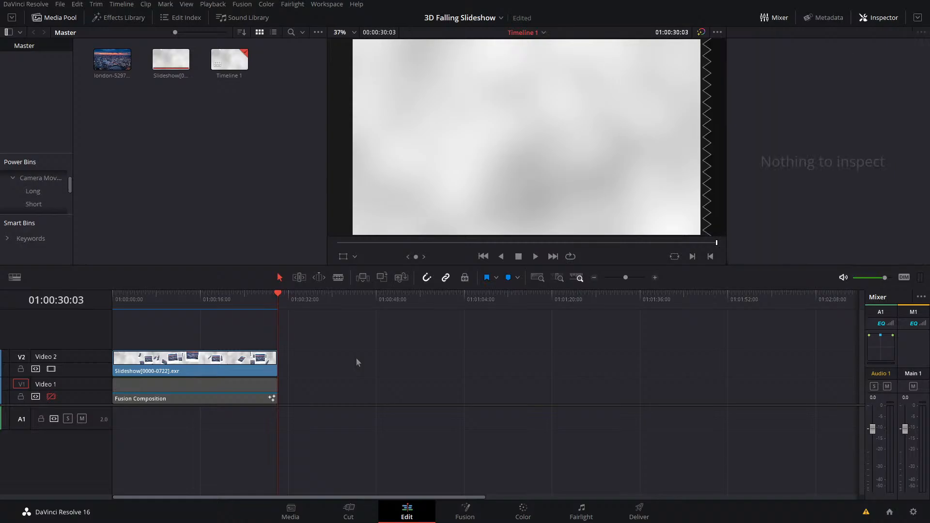
- Disable the Video 2 track, enable Video 1, and open its Fusion Composition at timecode 01:00:02:15 on the Fusion page
click(51, 369)
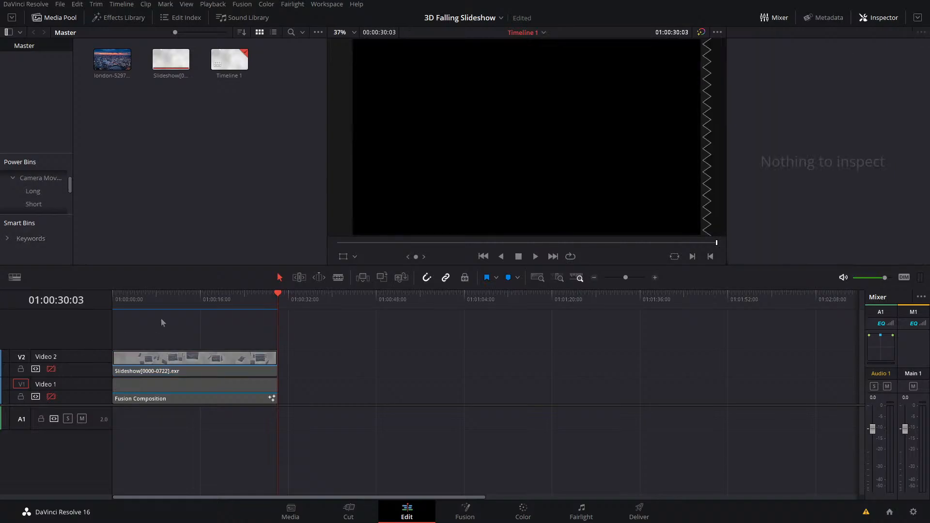
click(126, 296)
click(51, 397)
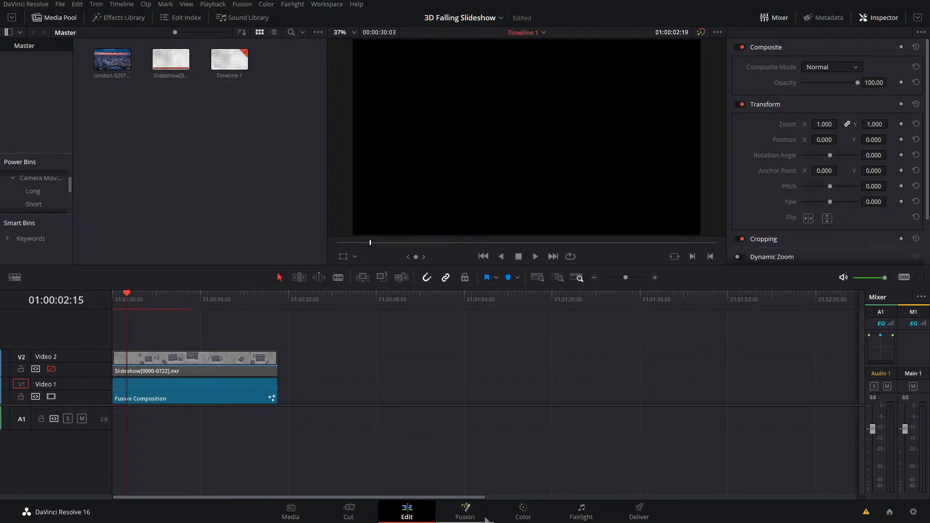
click(468, 516)
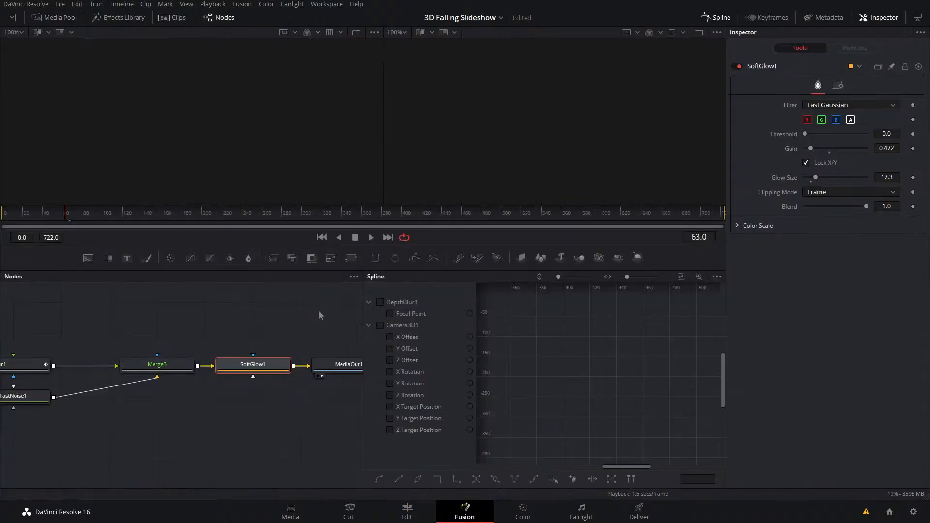
- Hide the spline editor and examine the slideshow composition's full node graph
click(721, 20)
drag(261, 337, 687, 351)
scroll(468, 335, down, 5)
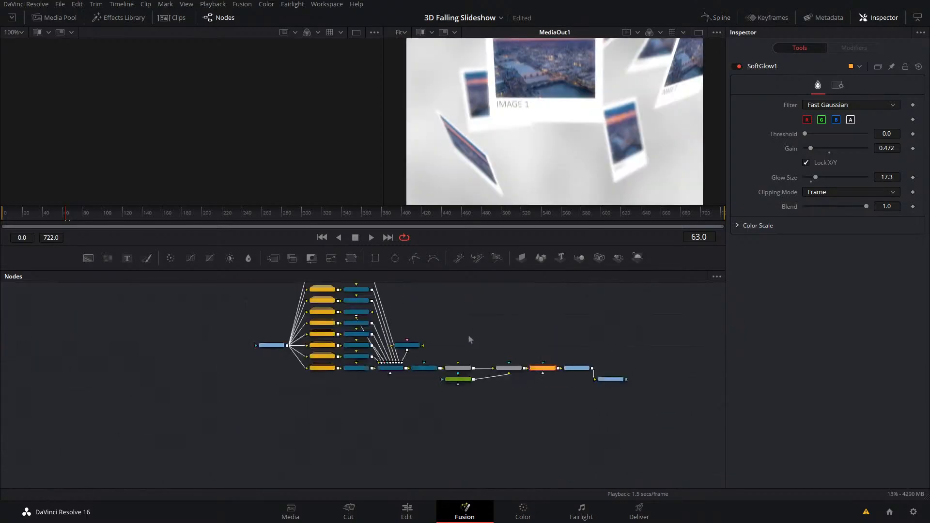
- Show SoftGlow1 in the second viewer, expand the Image1 group, and show Image1 in the first viewer
drag(468, 334, 328, 384)
scroll(311, 335, up, 2)
key(2)
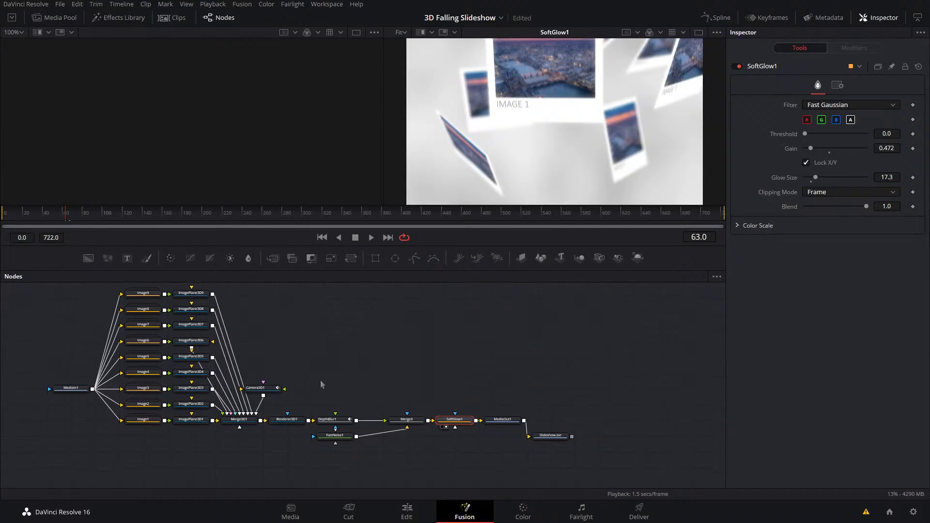
scroll(141, 380, up, 2)
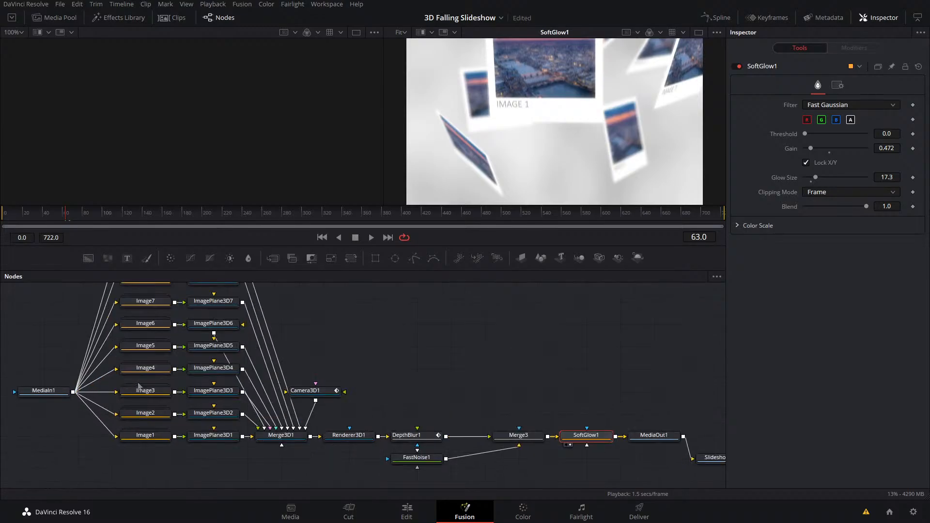
drag(138, 384, 257, 335)
double_click(265, 392)
drag(284, 381, 199, 170)
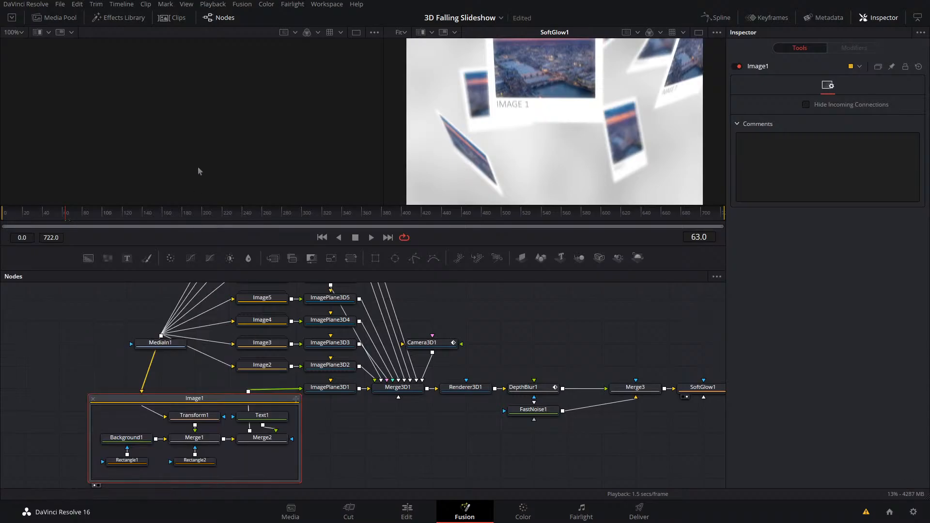
scroll(193, 145, down, 3)
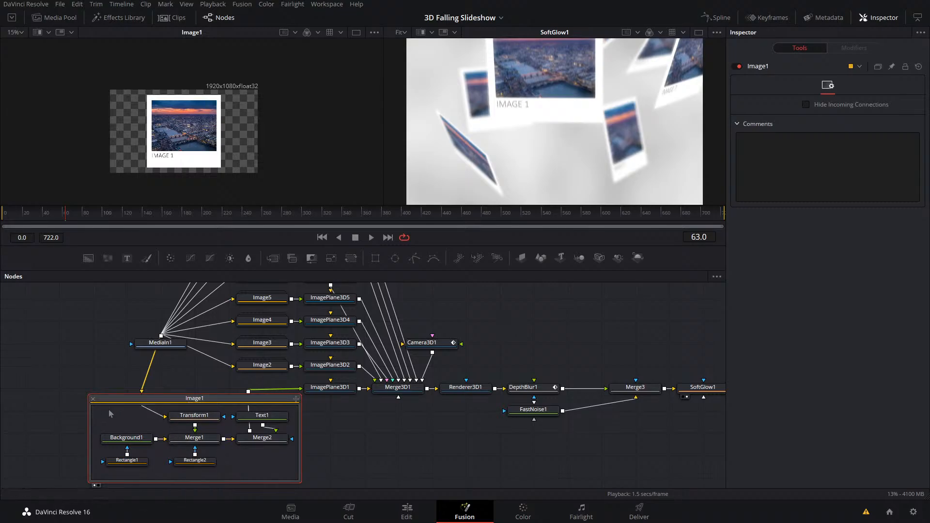
- Collapse the Image1 group and preview ImagePlane3D1 and ImagePlane3D4 in the first viewer
click(92, 401)
drag(209, 409, 264, 388)
drag(198, 352, 207, 395)
drag(244, 345, 196, 319)
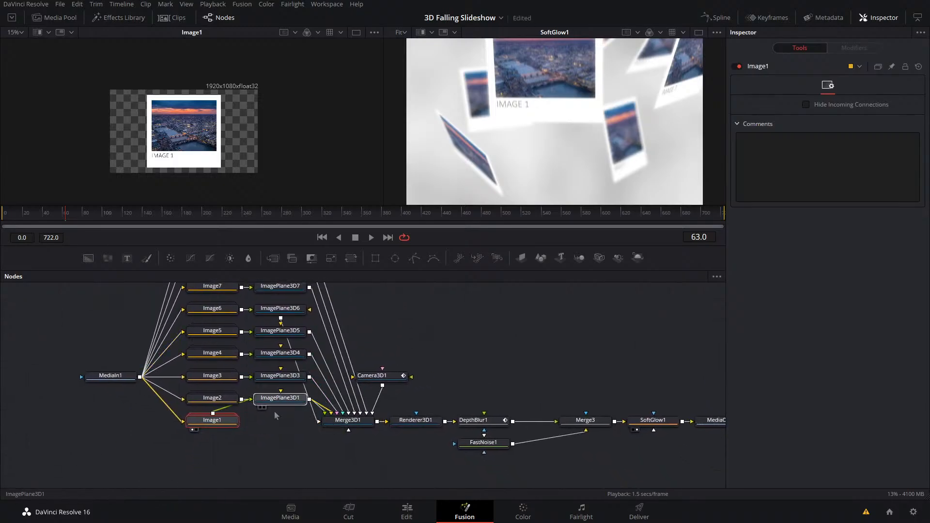
drag(276, 420, 195, 146)
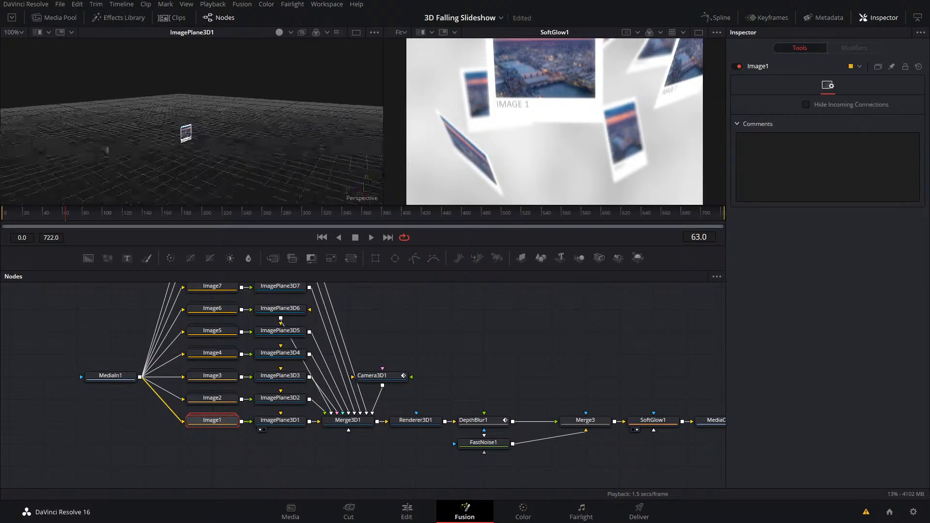
drag(281, 375, 231, 172)
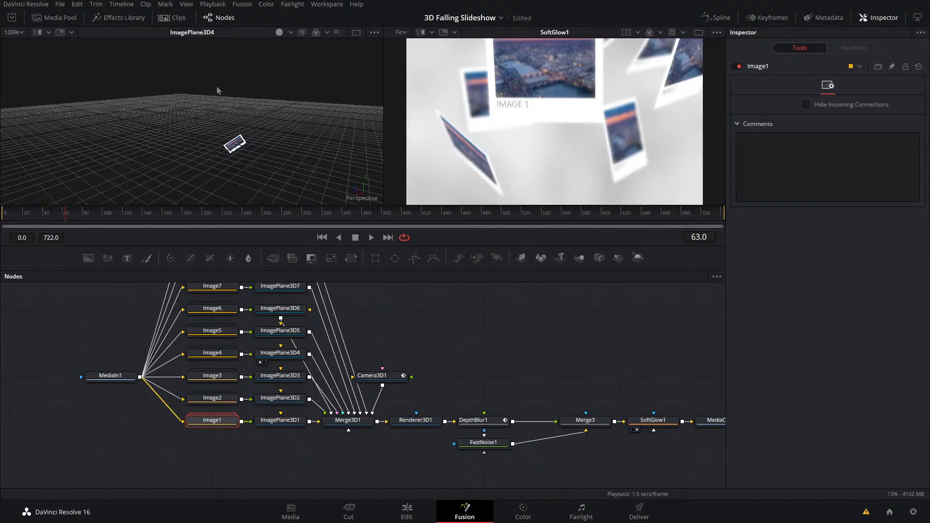
- Show Merge3D1 in the first viewer and scrub the camera move to frames 306 and 147
drag(350, 422, 138, 143)
drag(106, 218, 323, 203)
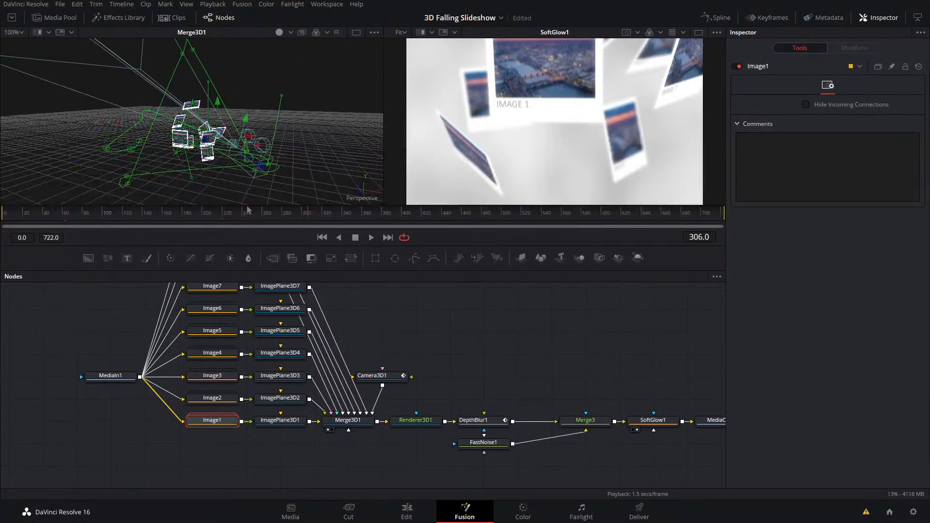
drag(248, 207, 149, 213)
- Set the playback proxy mode to a reduced resolution, deselect Image1, and scrub to frame 57
click(213, 4)
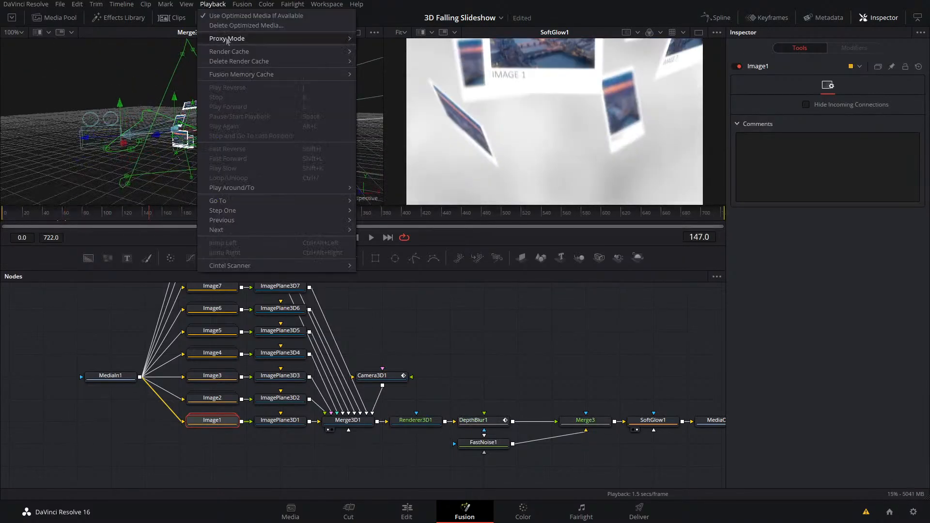
mouse_move(227, 41)
click(393, 62)
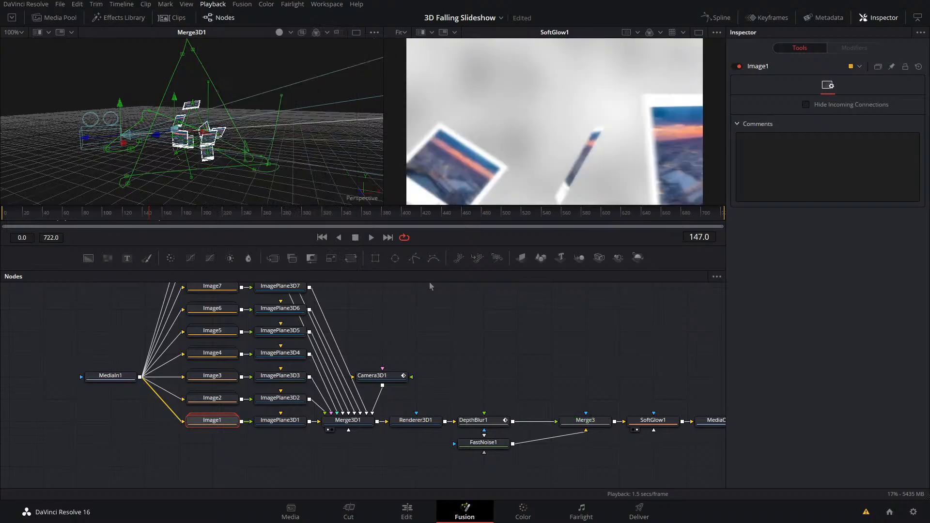
click(414, 306)
drag(22, 217, 60, 218)
- Turn Motion Blur off and back on in the composition's playback options
right_click(474, 234)
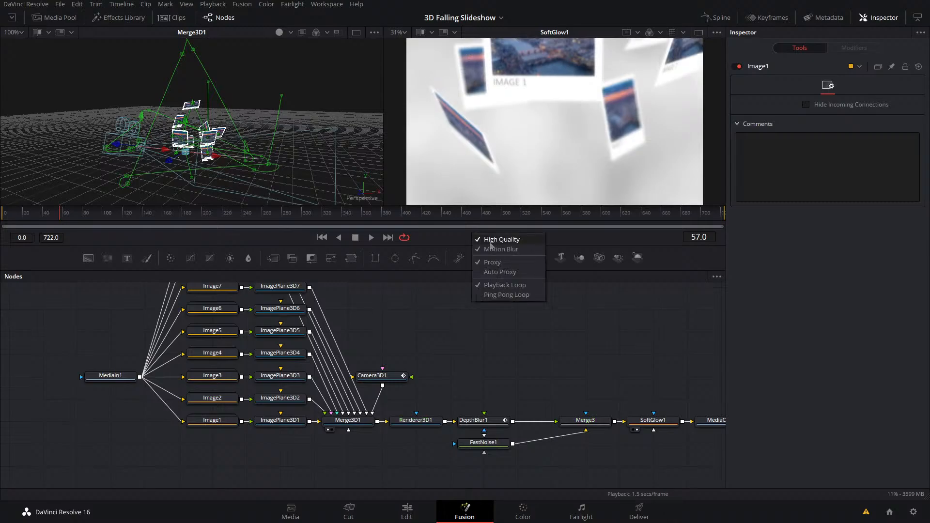
click(499, 249)
right_click(501, 245)
click(512, 251)
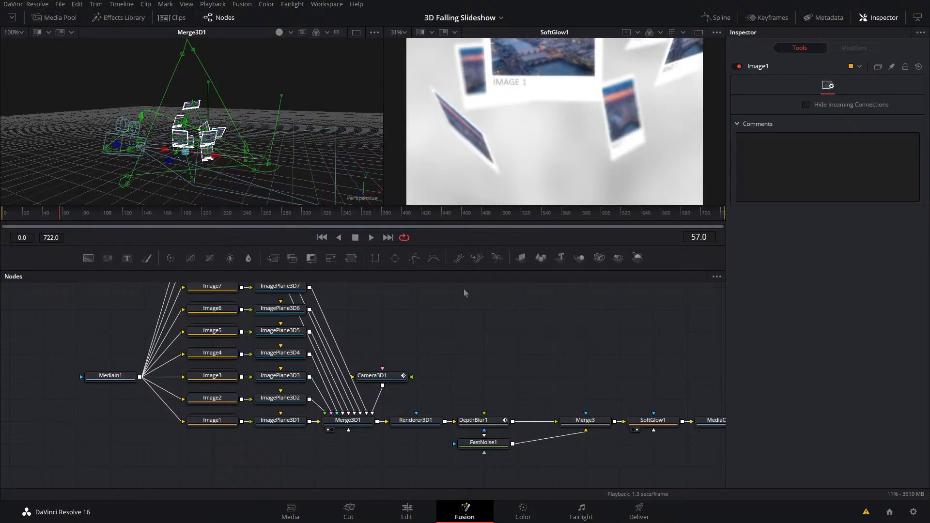
- From frame 99, preview Renderer3D1 and FastNoise1 in the first viewer and inspect the Renderer3D1 and DepthBlur1 settings
drag(69, 223, 102, 254)
drag(418, 421, 245, 113)
click(428, 423)
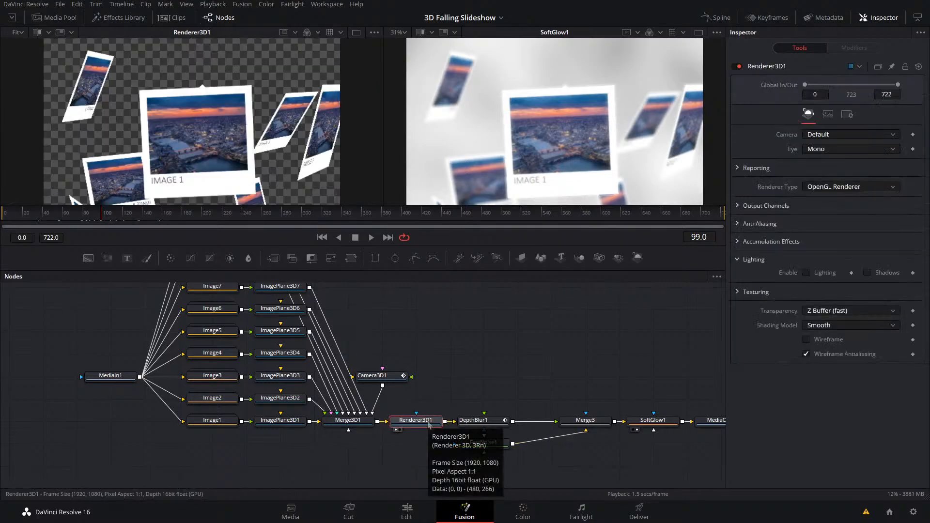
click(477, 421)
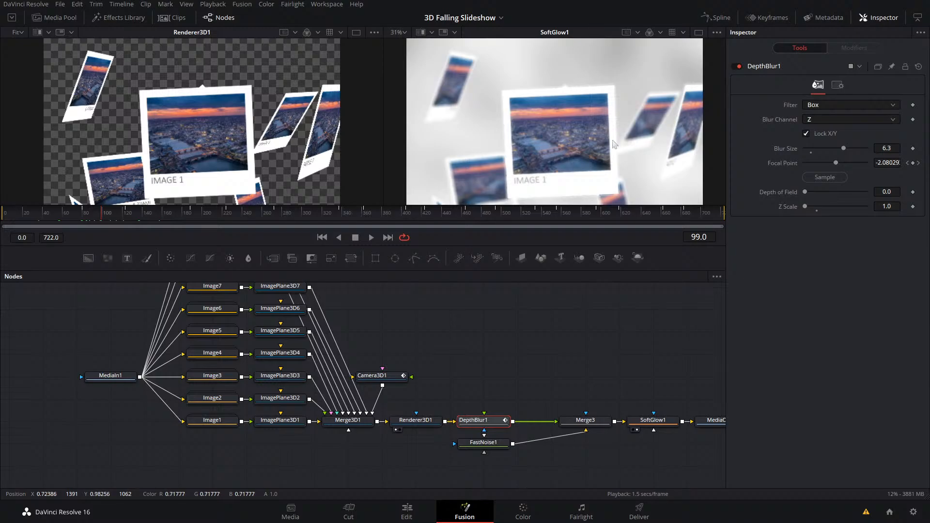
drag(483, 442, 153, 90)
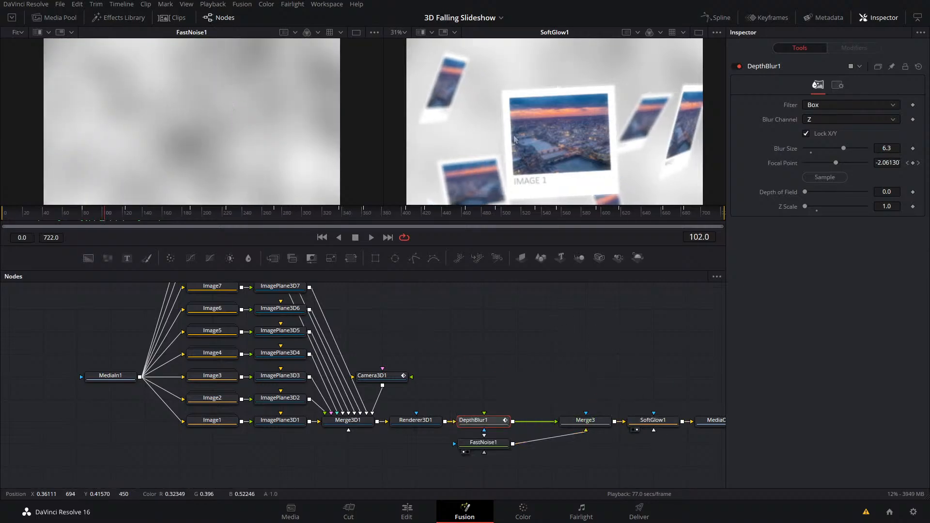
- Compare Merge3 and SoftGlow1 in the second viewer, and show Merge3 in the first viewer beside SoftGlow1
drag(585, 421, 556, 63)
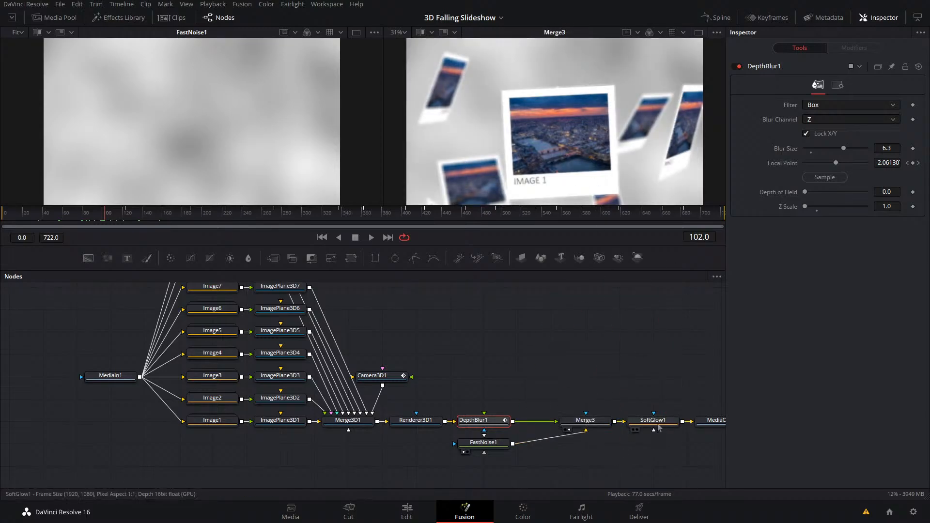
drag(654, 420, 624, 95)
drag(586, 420, 631, 54)
drag(653, 420, 588, 175)
scroll(584, 441, up, 2)
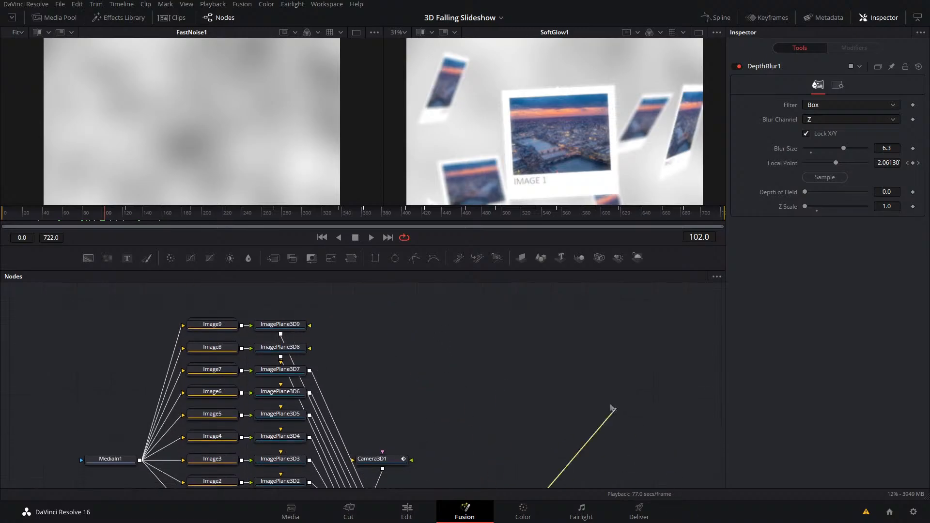
drag(586, 467, 264, 153)
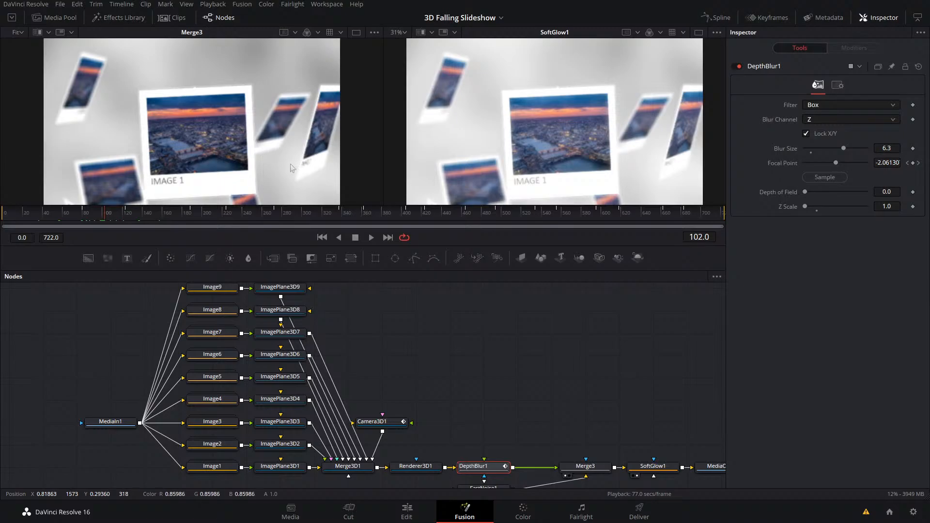
- Select the slideshow nodes from MediaIn1 through MediaOut1, open the Save As dialog for their settings, and deselect the nodes
scroll(420, 363, down, 5)
drag(296, 310, 499, 405)
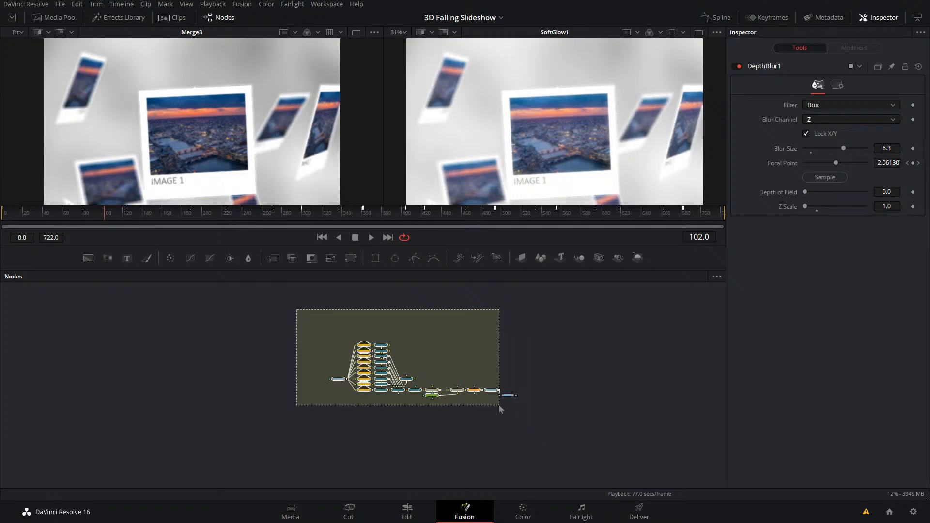
scroll(499, 406, up, 5)
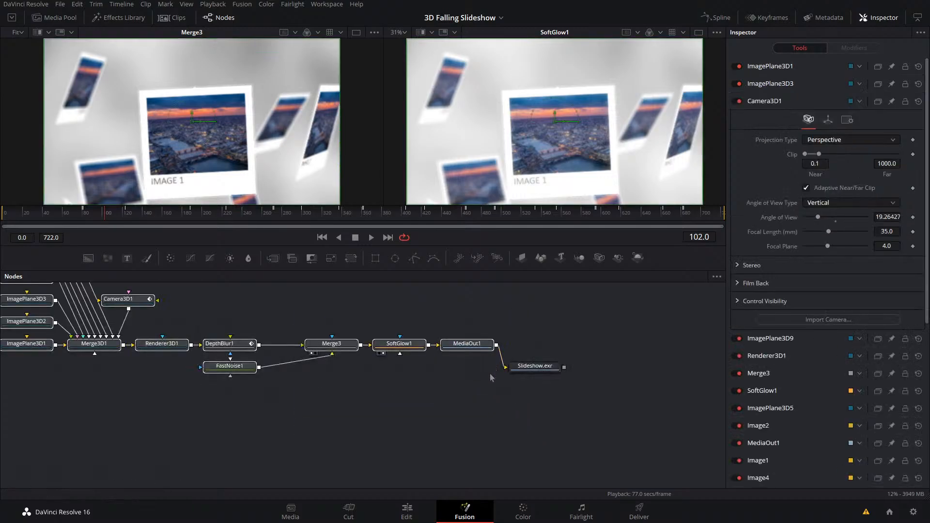
right_click(452, 347)
mouse_move(491, 328)
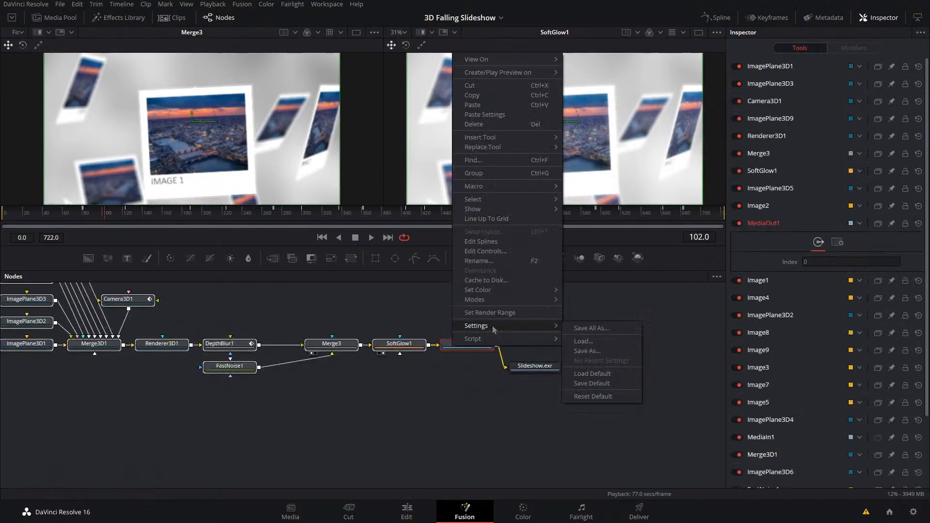
click(613, 353)
drag(453, 71, 929, 104)
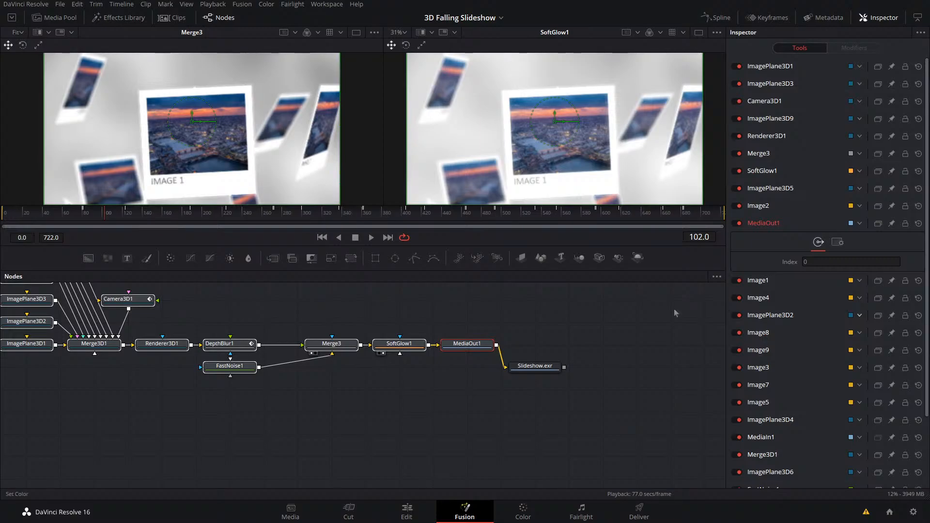
click(319, 377)
drag(318, 377, 429, 418)
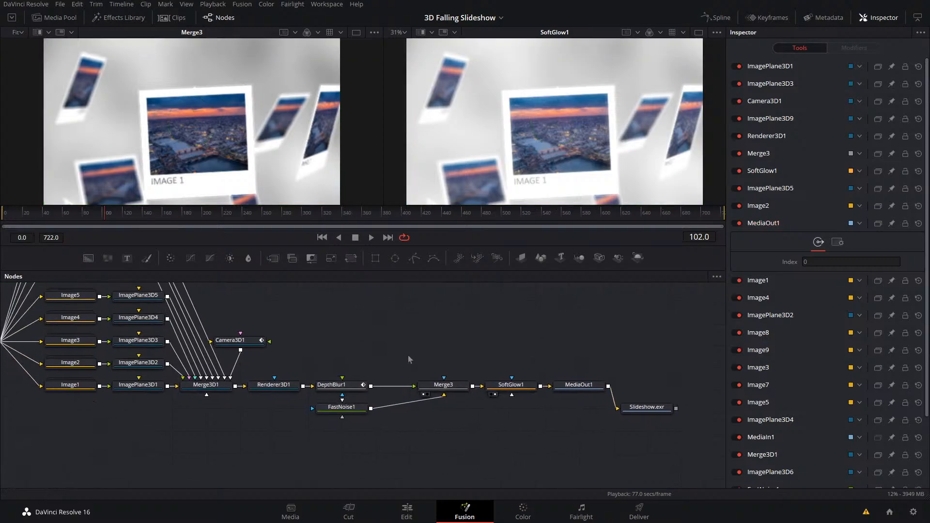
drag(408, 360, 455, 393)
scroll(438, 388, down, 2)
scroll(438, 388, up, 2)
scroll(439, 389, down, 4)
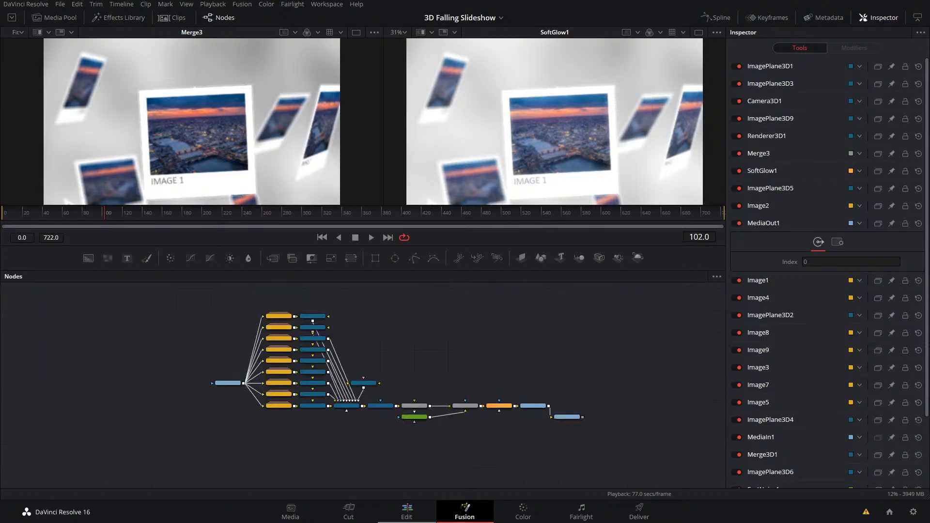
- Switch from the 3D Falling Slideshow project to the Motion Graphics project and open its composition on the Fusion page
click(388, 517)
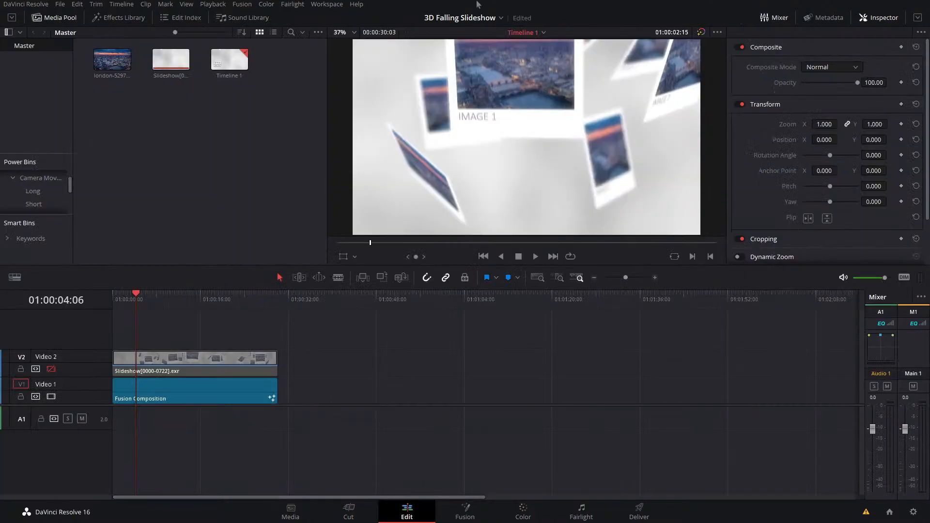
click(478, 19)
click(474, 52)
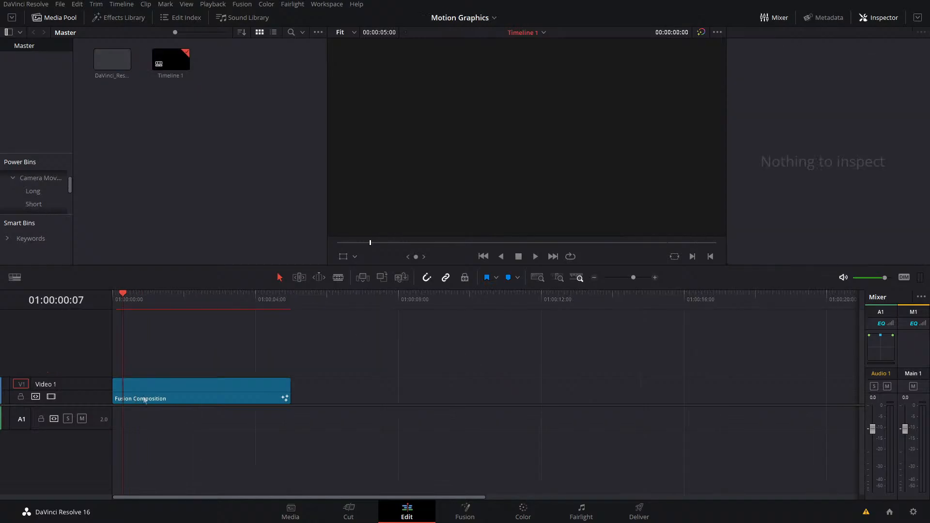
click(451, 518)
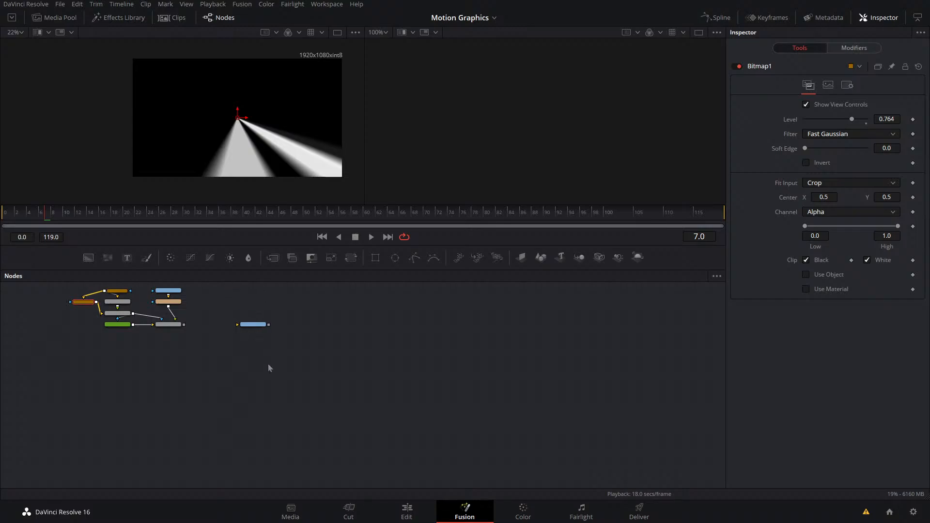
- Play the Merge2 mask animation from frame 0, and play Merge1 from the start in the first viewer
key(space)
click(2, 213)
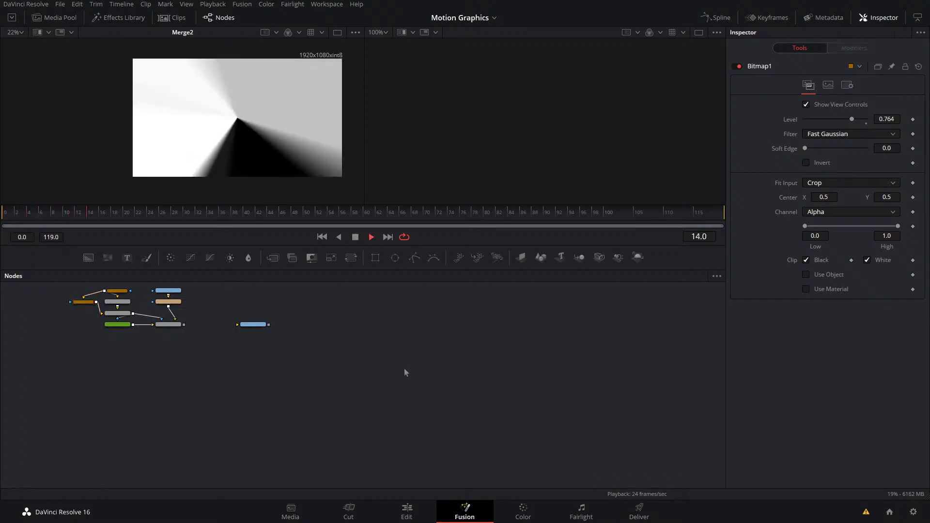
key(space)
drag(216, 328, 184, 160)
click(4, 215)
key(space)
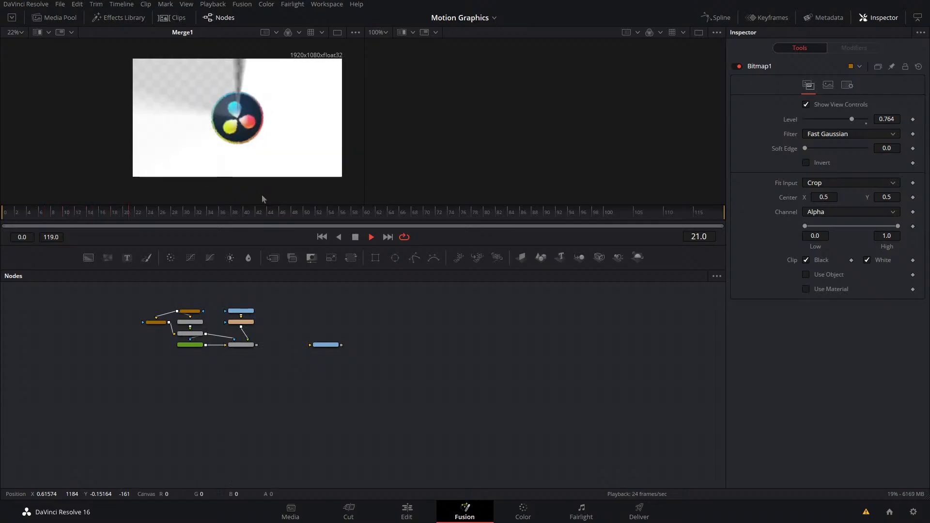
key(space)
- Review the playback and proxy options and examine the image quality of the Merge1 logo up close
click(213, 4)
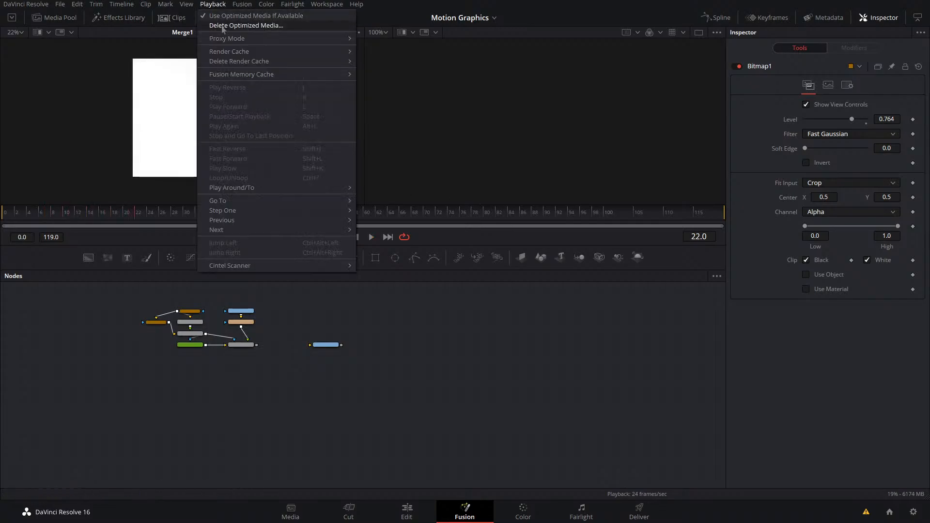
right_click(509, 233)
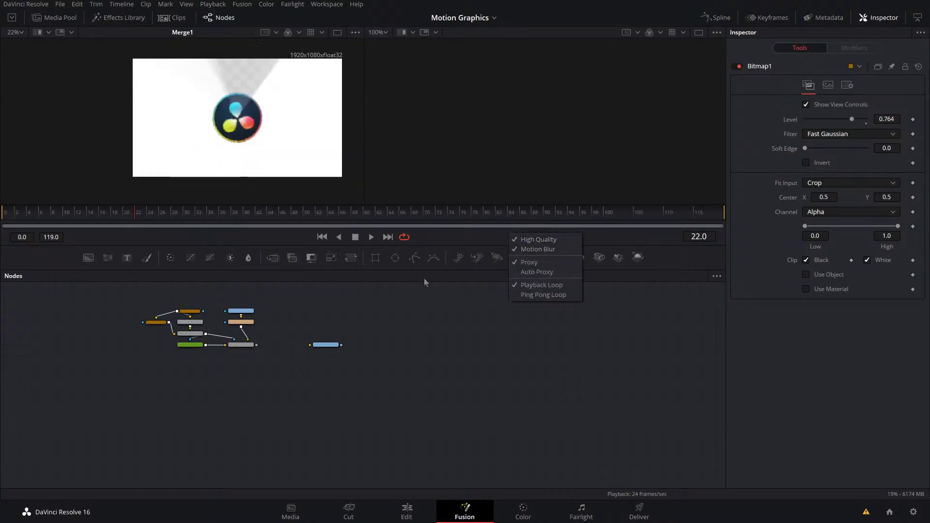
click(424, 282)
scroll(224, 146, up, 2)
scroll(232, 108, up, 9)
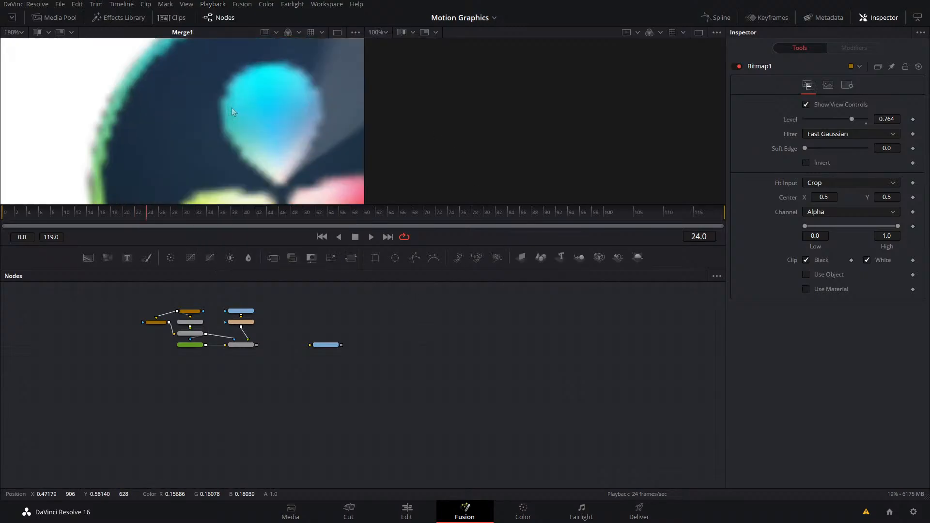
scroll(231, 112, down, 5)
- Turn off the playback proxy mode and return the playhead to frame 0
click(213, 4)
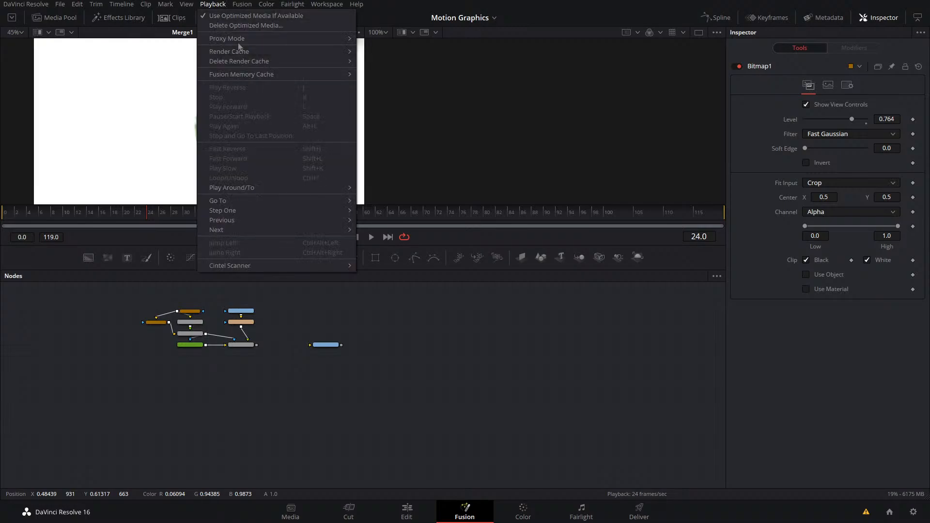
click(371, 56)
click(213, 3)
mouse_move(342, 38)
click(372, 41)
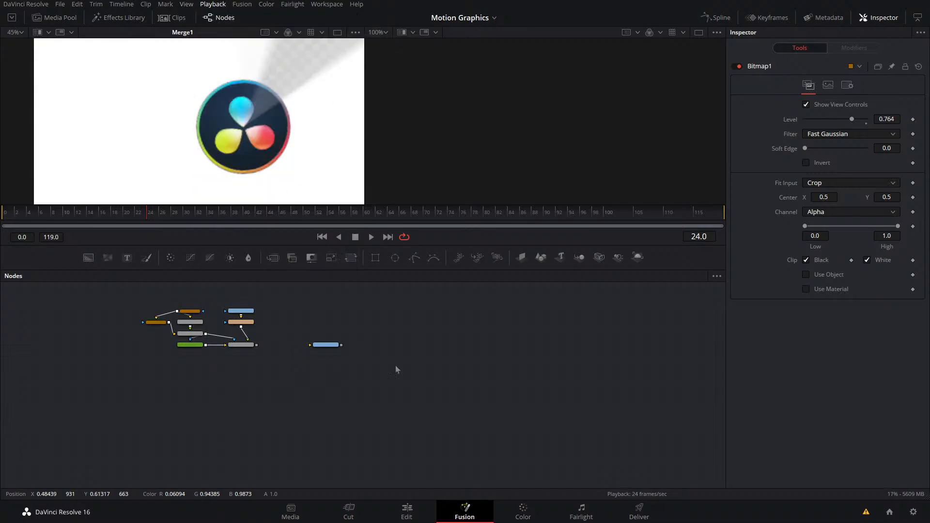
scroll(203, 121, down, 2)
drag(145, 213, 2, 213)
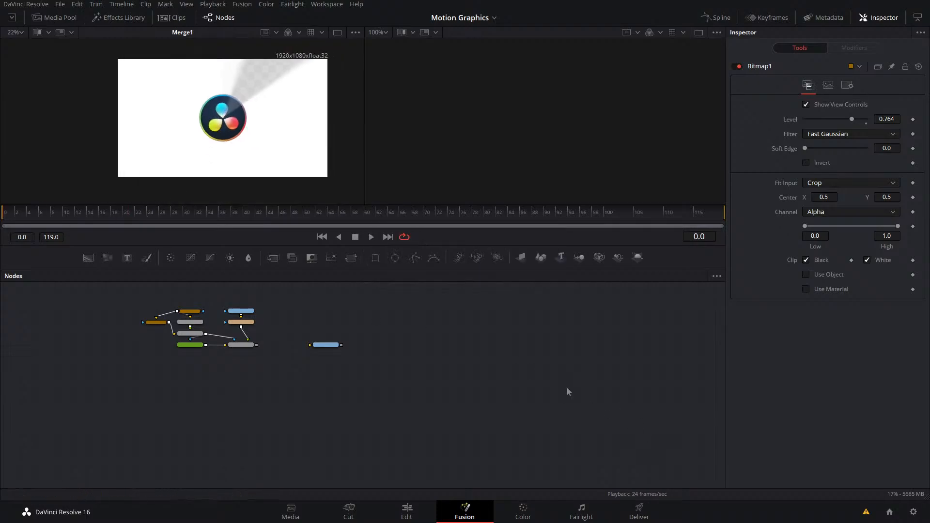
- Play the Merge1 logo animation several times from frame 0 and examine the circular wipe
key(space)
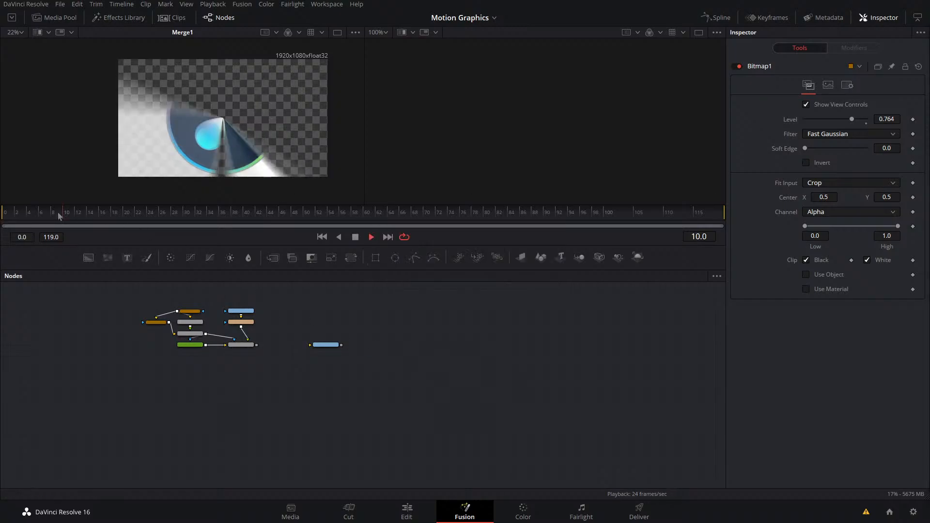
click(2, 218)
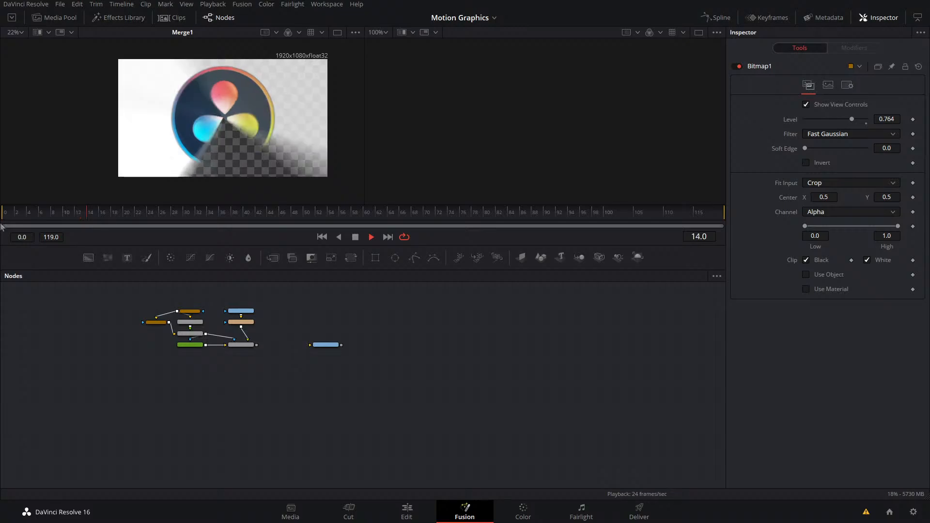
key(space)
key(space)
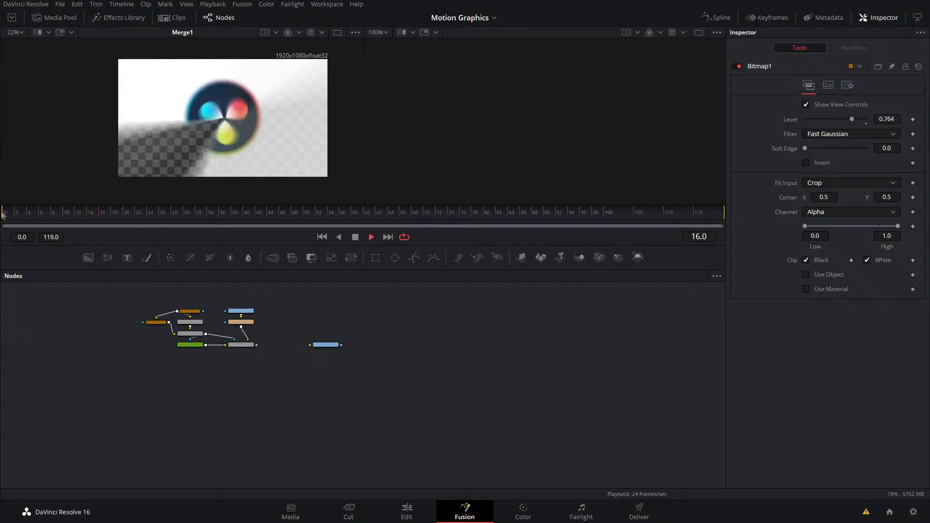
key(space)
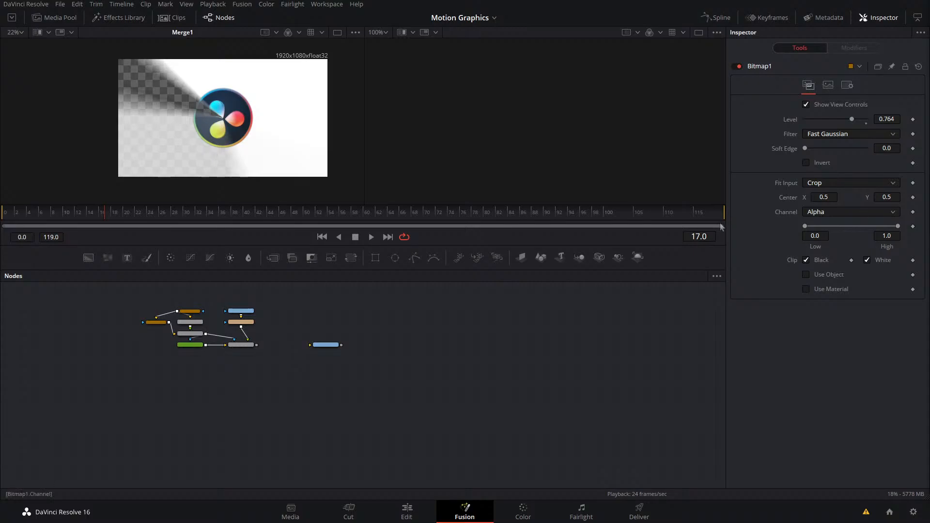
key(space)
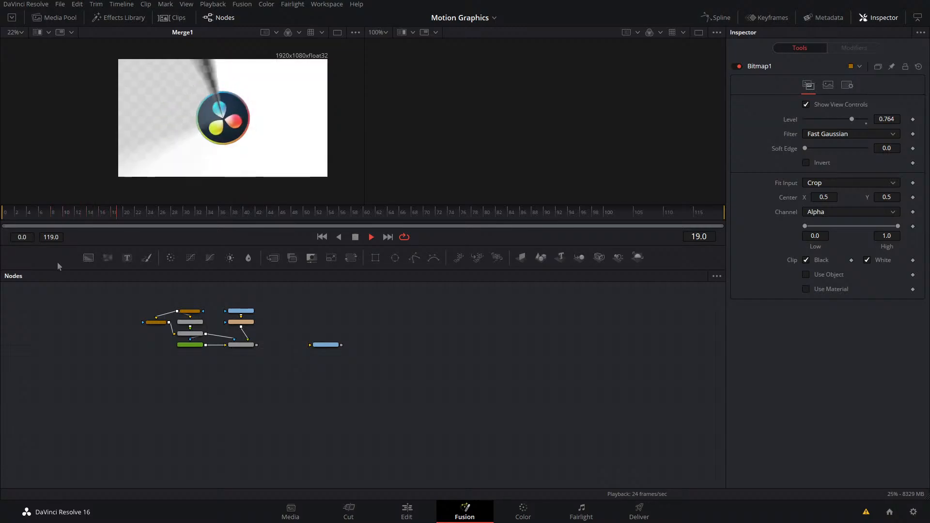
- Show the Ellipse1 mask on its own in the first viewer
drag(183, 341, 240, 359)
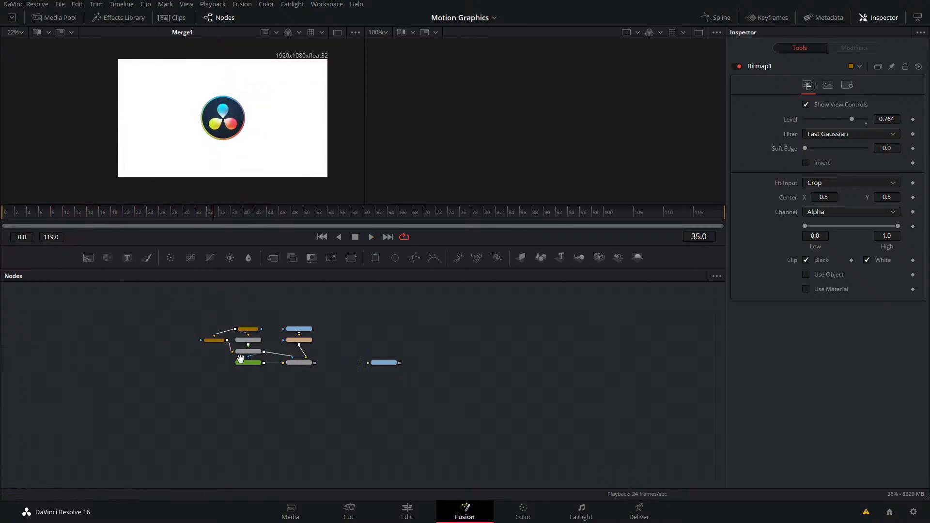
scroll(240, 359, up, 5)
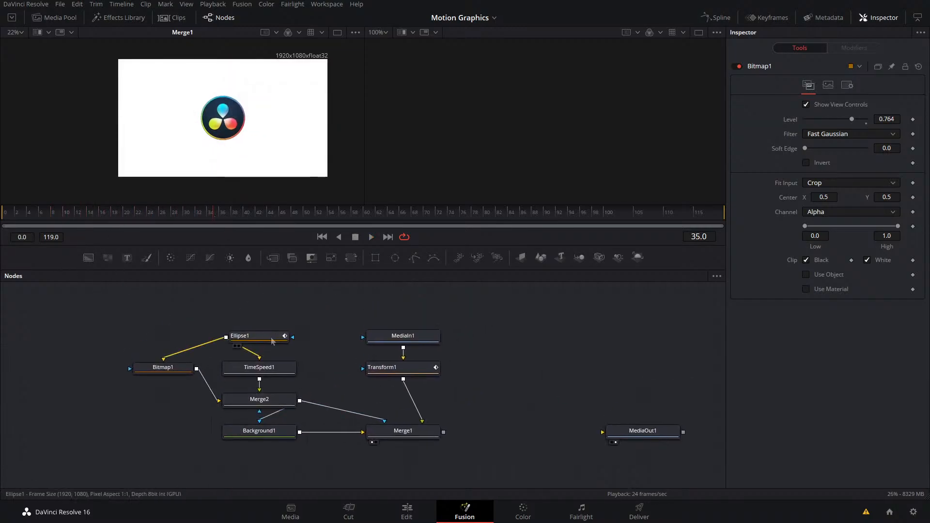
click(272, 341)
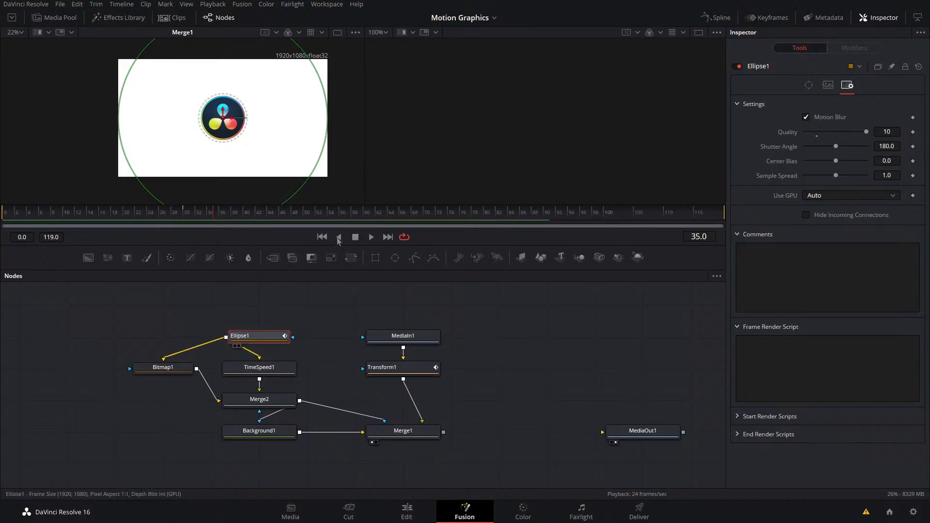
key(1)
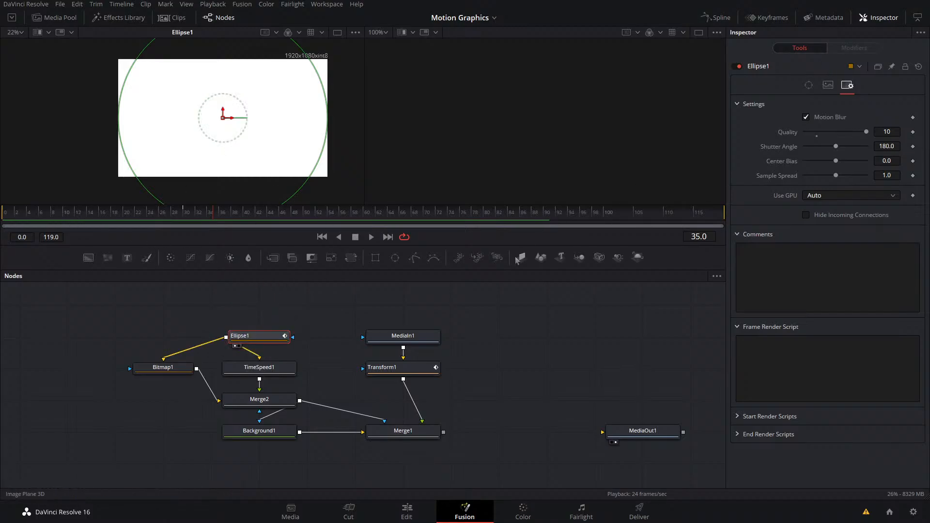
- Turn off motion blur in the playback options and play the Ellipse1 mask from frame 0
right_click(519, 238)
click(531, 255)
click(443, 326)
click(2, 215)
key(space)
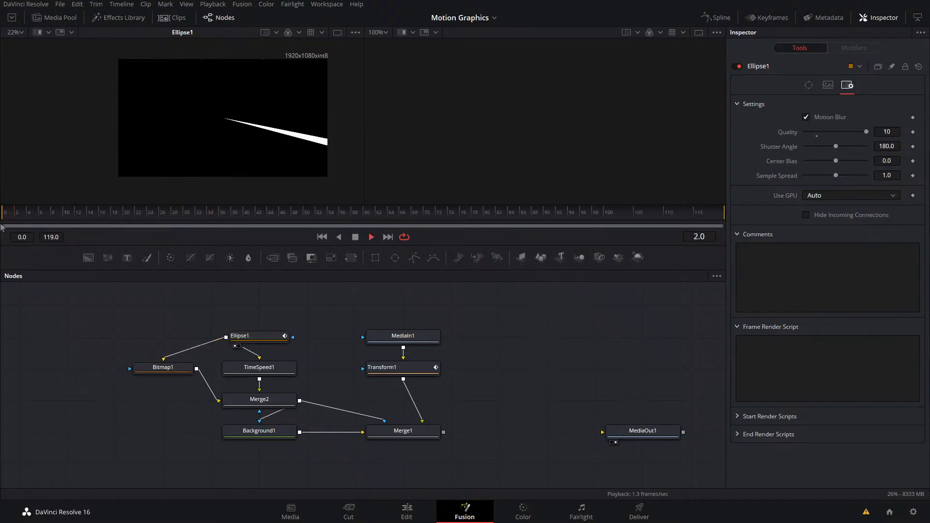
key(space)
- Examine Ellipse1's shape settings, try a wider width and undo it, and scrub the mask animation to frame 12
click(288, 340)
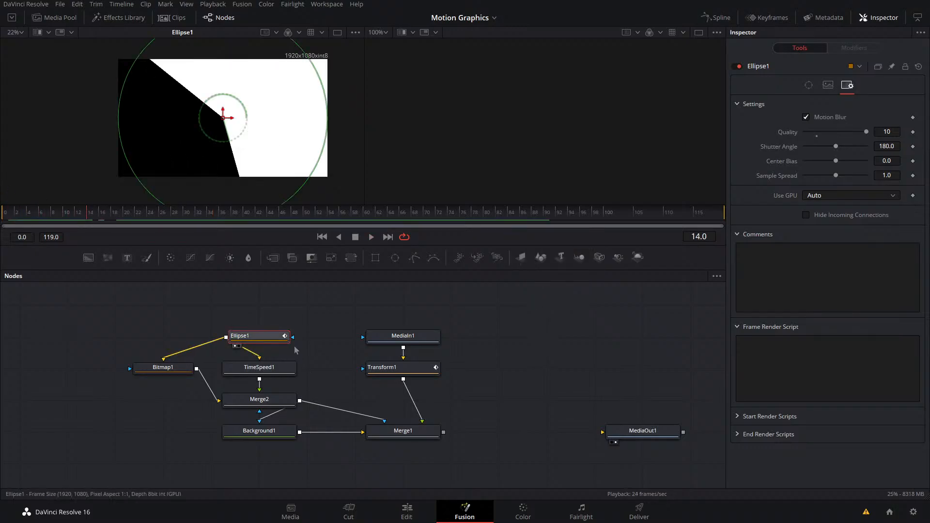
click(808, 85)
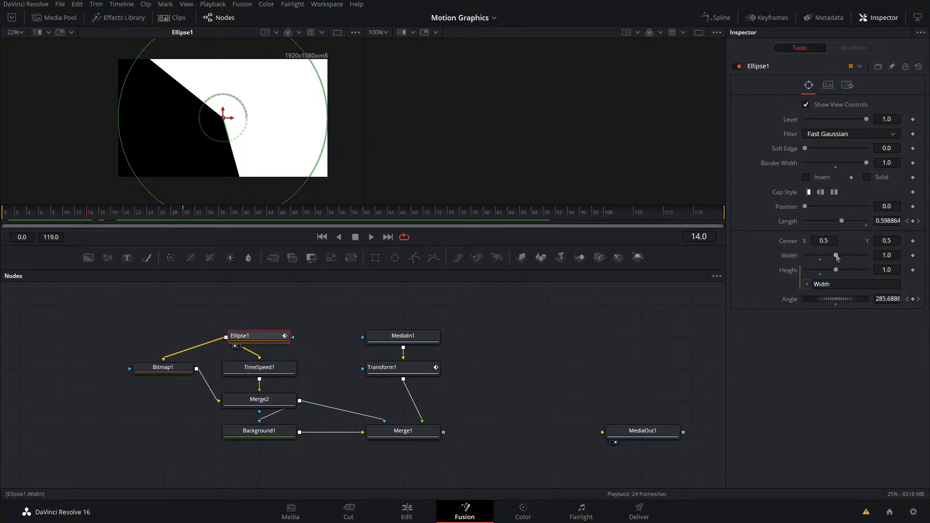
mouse_move(836, 255)
mouse_down()
mouse_move(826, 256)
mouse_move(844, 254)
mouse_up()
key(ctrl+z)
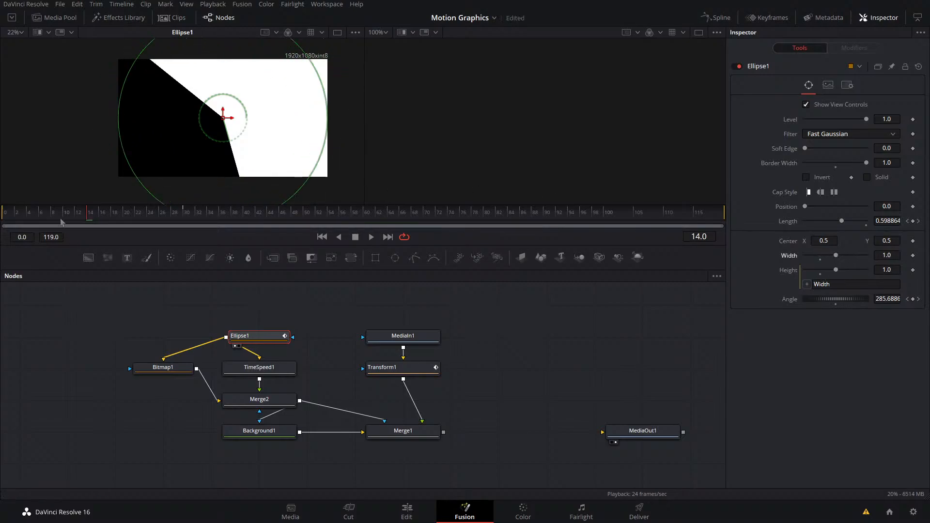
mouse_move(77, 217)
mouse_down()
mouse_move(121, 217)
mouse_move(6, 216)
mouse_move(77, 218)
mouse_up()
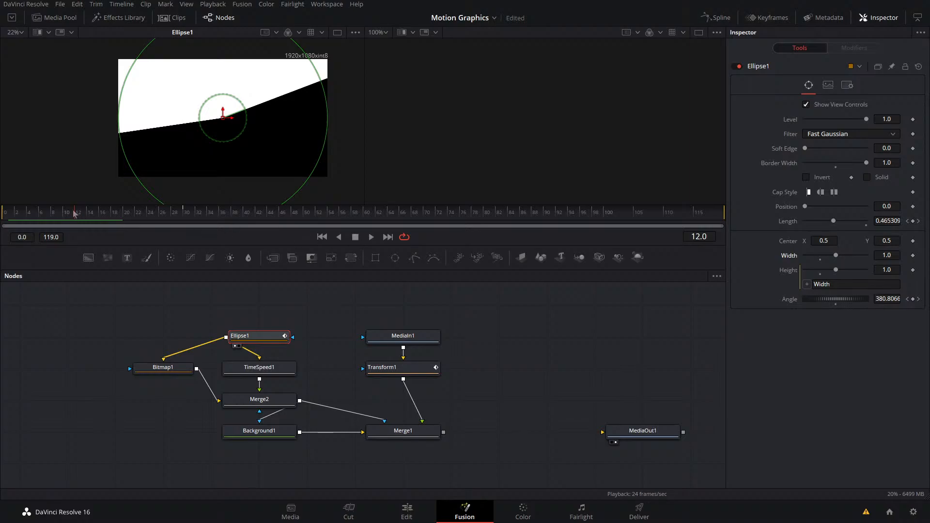
drag(75, 215, 79, 240)
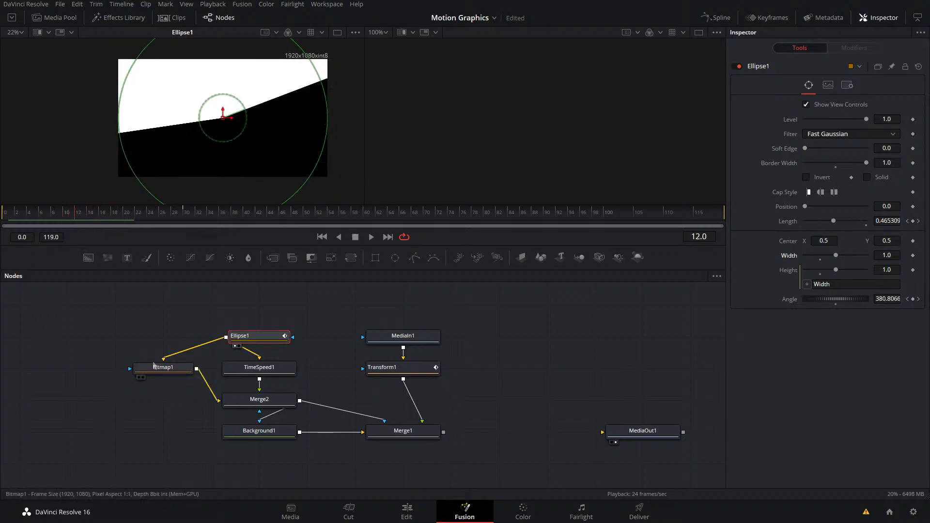
- View Bitmap1, TimeSpeed1, Merge2, Background1 and Merge1 one after another in the first viewer at frame 12
click(139, 377)
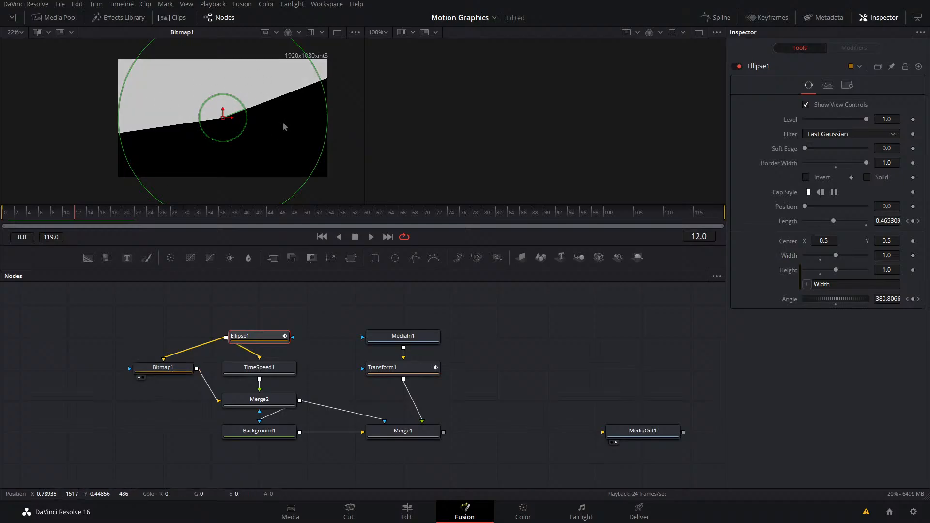
click(163, 367)
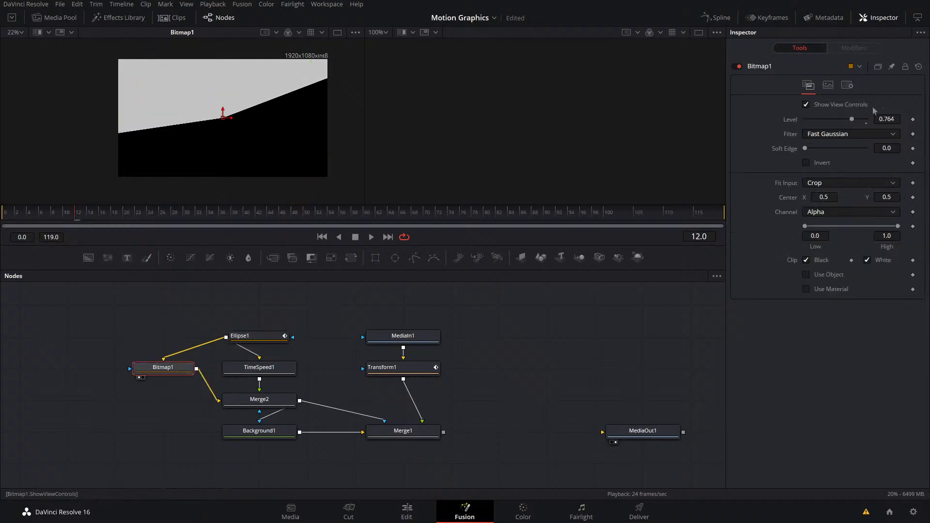
click(274, 370)
key(1)
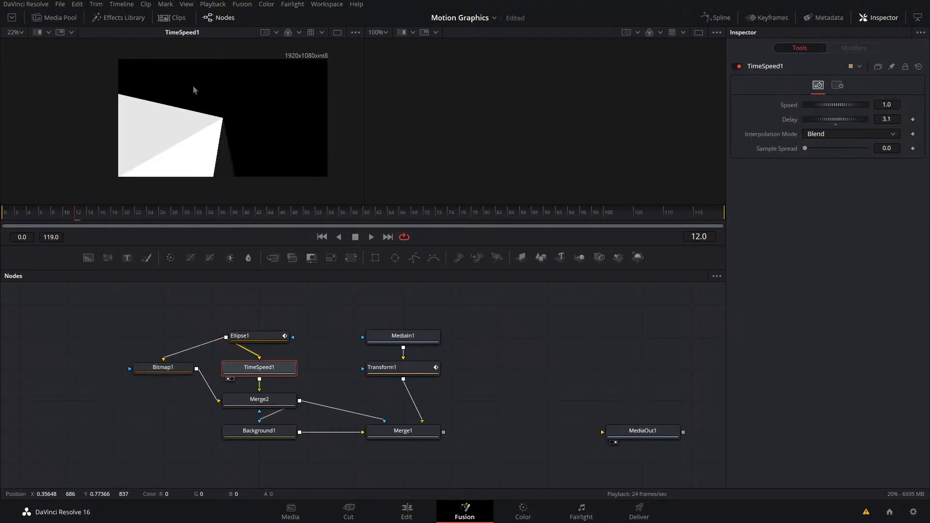
drag(260, 400, 232, 141)
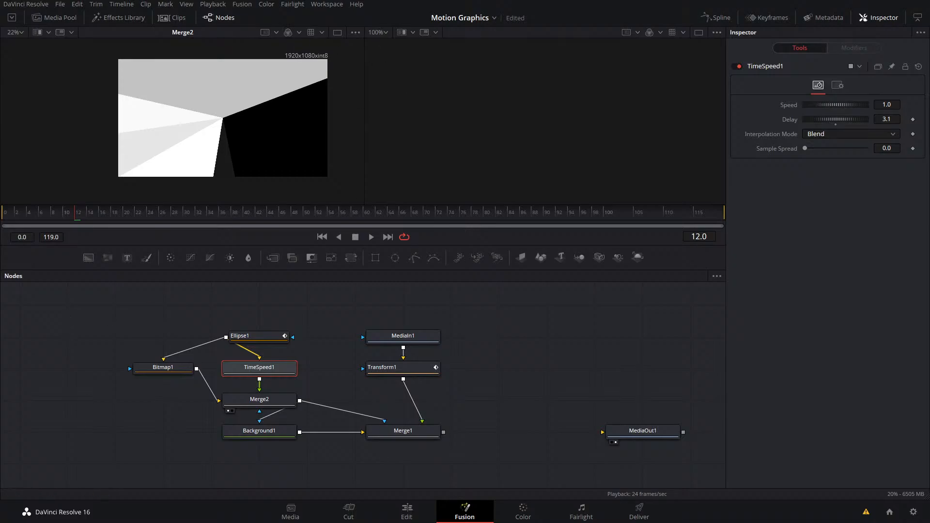
drag(269, 429, 214, 200)
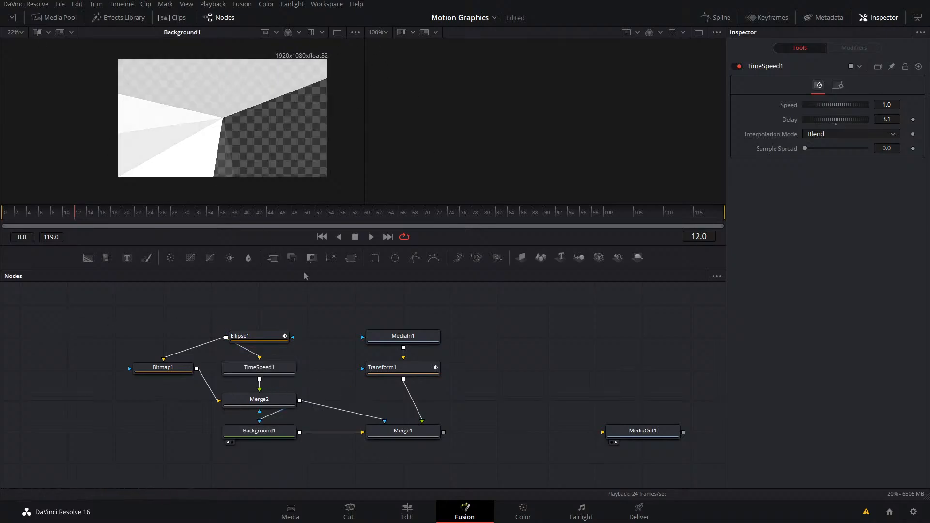
drag(402, 431, 218, 121)
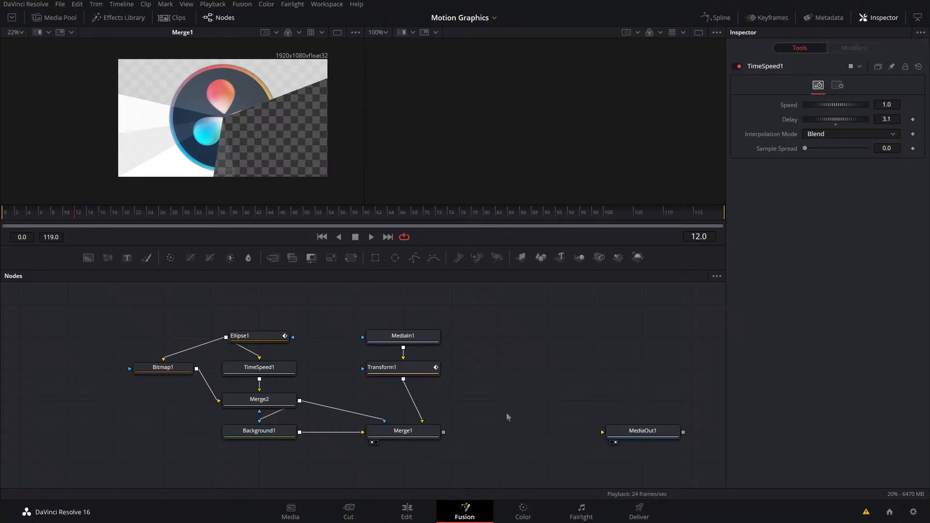
- Play the Merge1 animation to its end and move the playhead to frame 49
drag(591, 419, 382, 396)
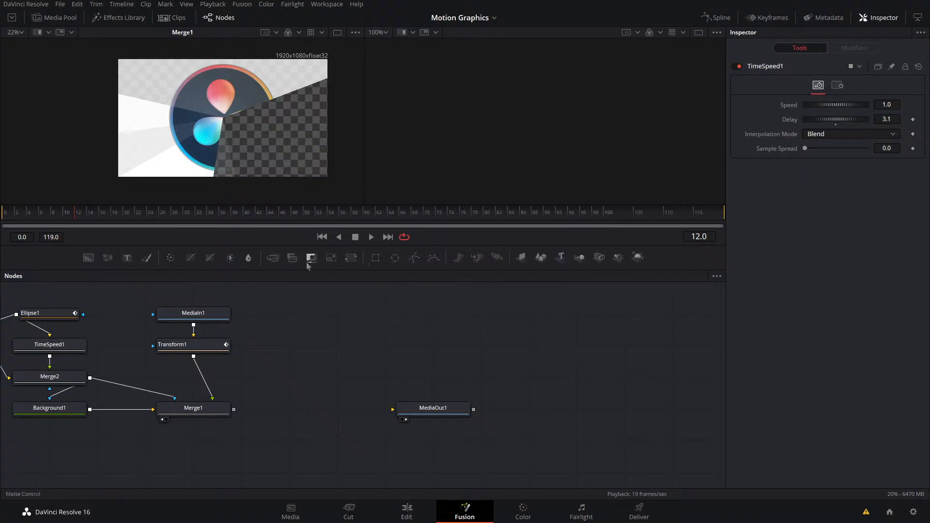
key(space)
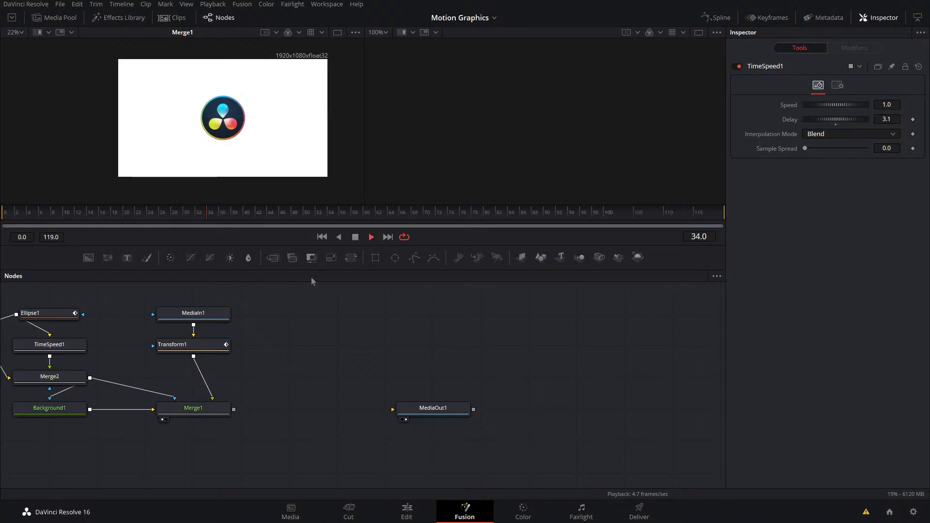
key(space)
drag(223, 216, 298, 225)
- Shrink the logo to size 1.06 in Transform1 at frame 49, raise its center Y to 1.032514, and save the project
click(207, 350)
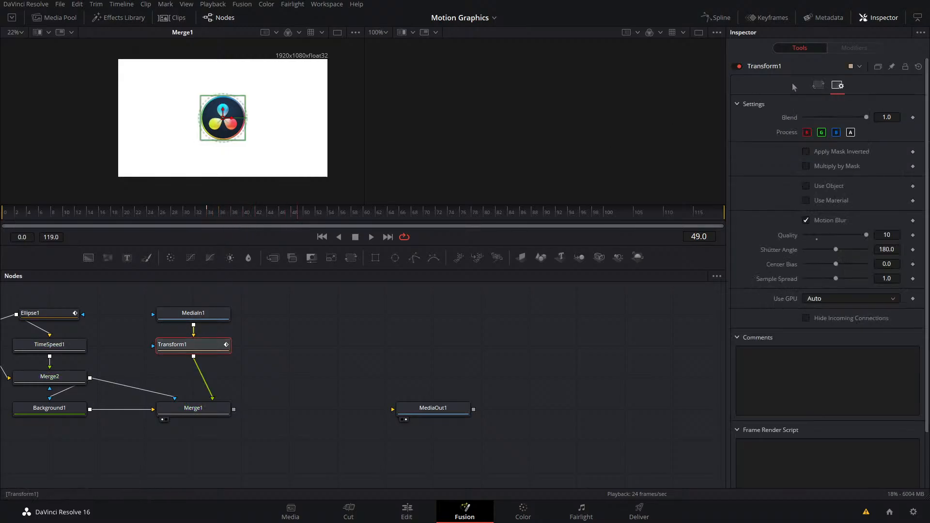
click(818, 85)
drag(843, 161, 836, 170)
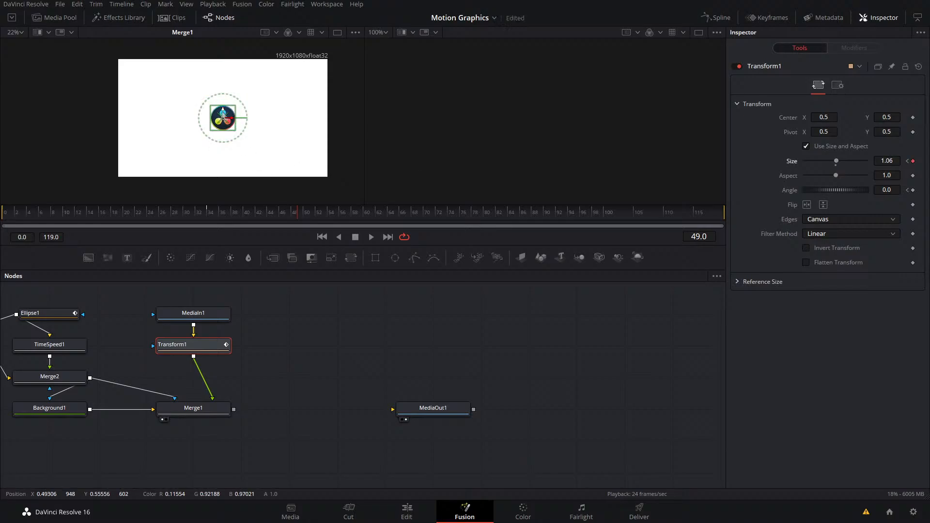
drag(222, 118, 223, 103)
key(ctrl+s)
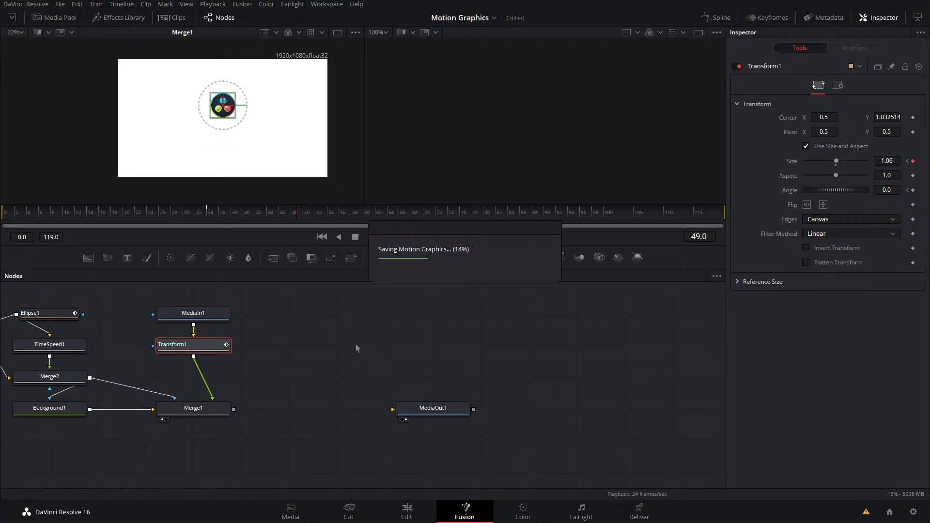
- Merge a text node over Merge1, enter "DAVINCI RESOLVE COMMUNITY", and show Merge3 in the first viewer
drag(127, 258, 235, 410)
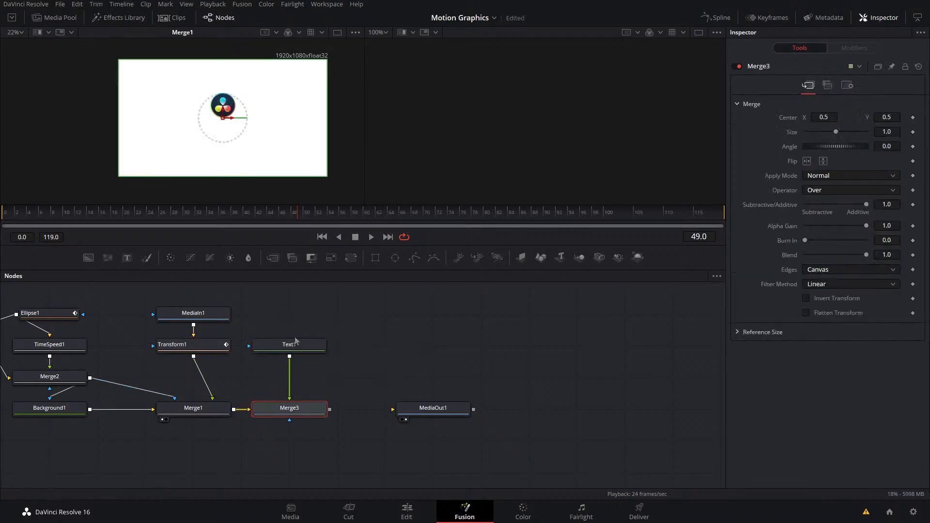
click(297, 341)
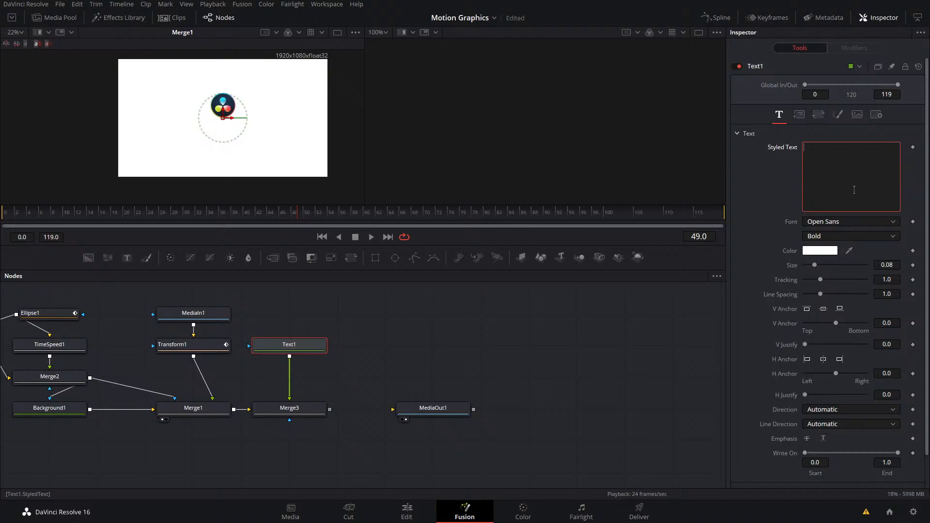
text(VINCI REOSLV)
text(LVE COMM)
click(257, 420)
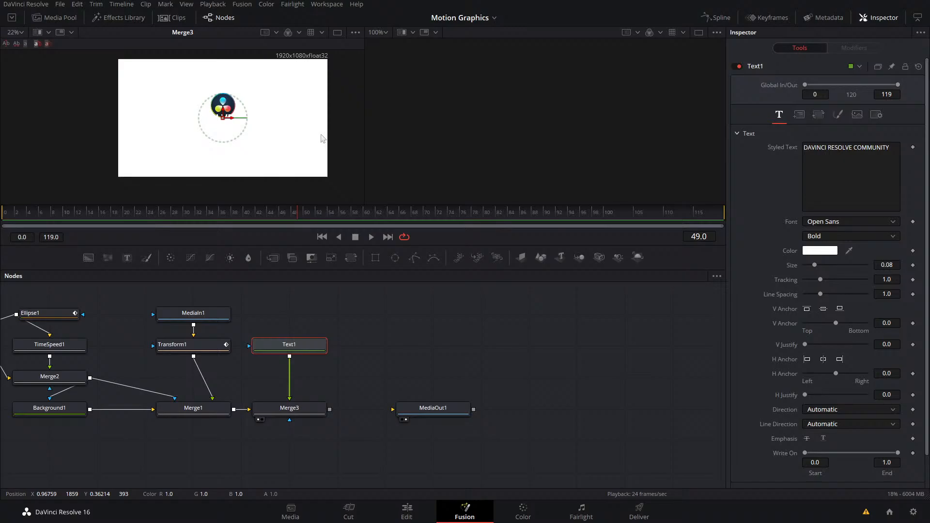
- Change the text color to black and save the project
click(821, 254)
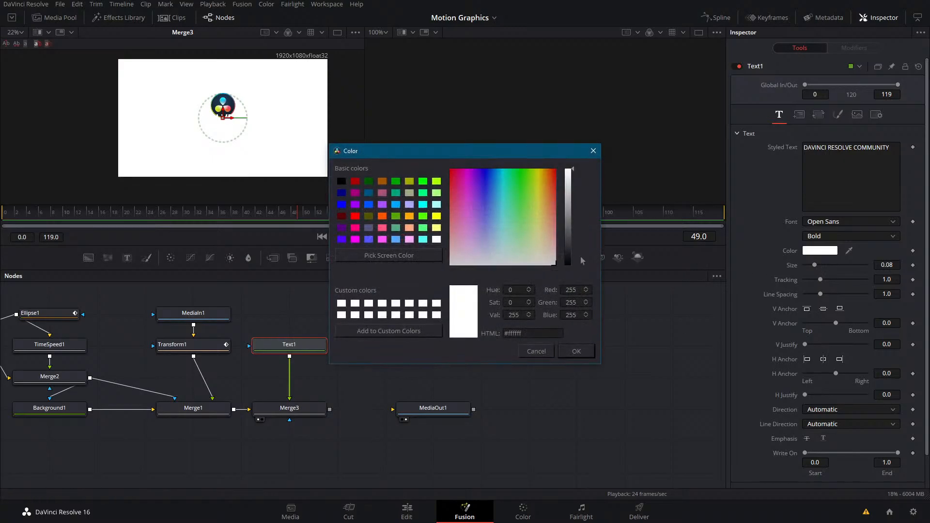
drag(570, 236, 572, 272)
click(576, 351)
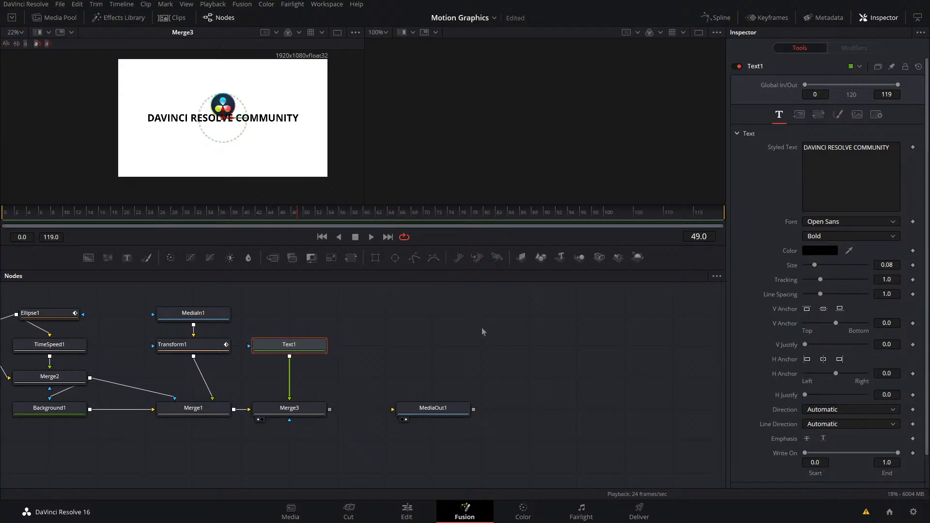
key(ctrl+s)
- Set the text font to MV Boli and move the text down just below the logo
click(829, 224)
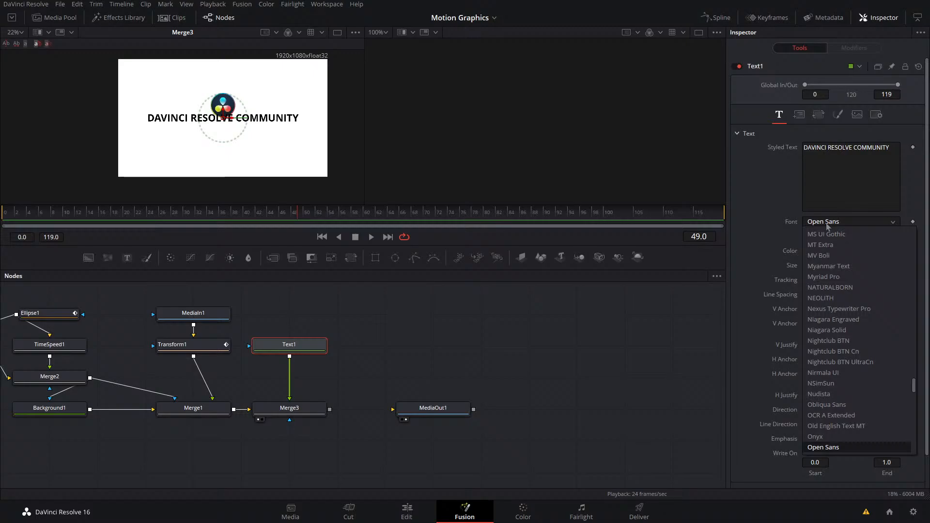
click(838, 254)
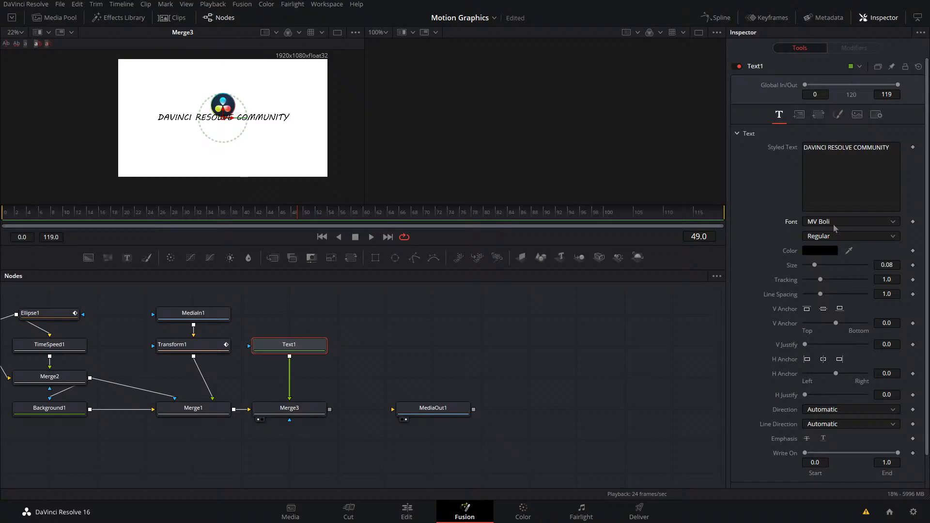
scroll(833, 226, down, 1)
scroll(834, 226, up, 1)
drag(224, 111, 225, 119)
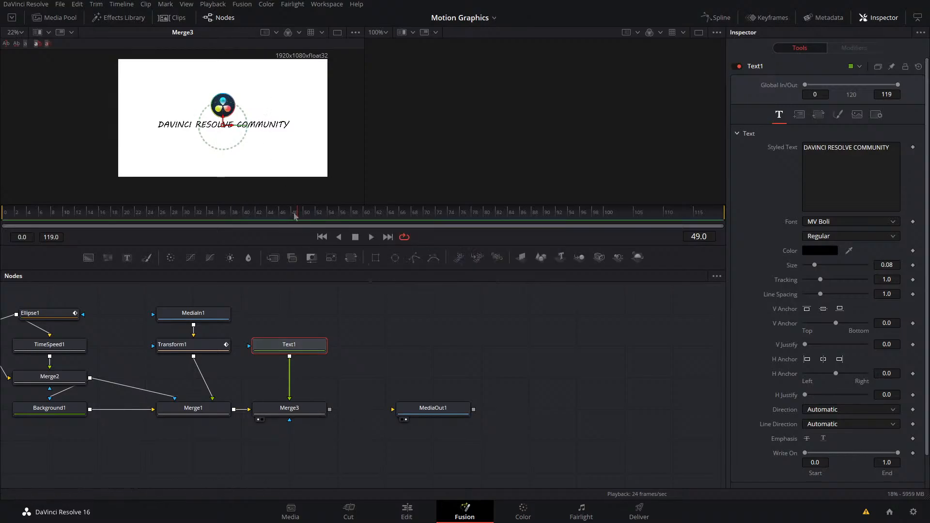
- Show Transform1's size and angle curves in the Spline editor, fit them to view, and smooth their keyframes
click(189, 345)
click(721, 18)
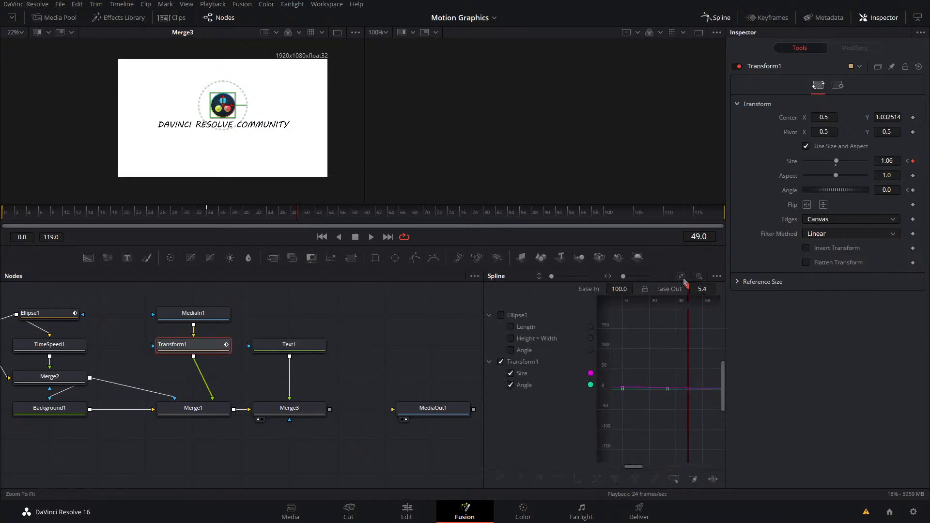
click(682, 277)
drag(683, 400, 681, 402)
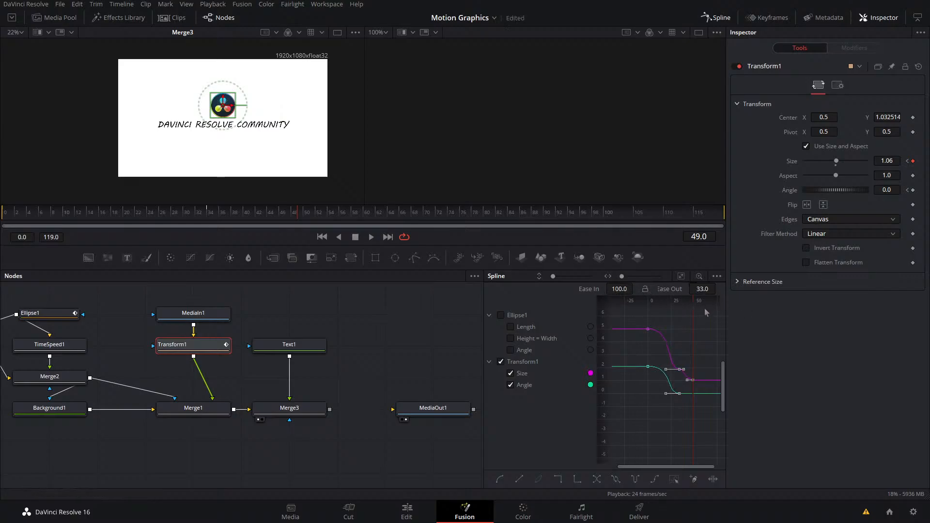
- Set the ease-in of the size and angle keyframes at frame 34 to 94.2 and preview the logo animation
scroll(679, 370, up, 2)
drag(681, 347, 652, 447)
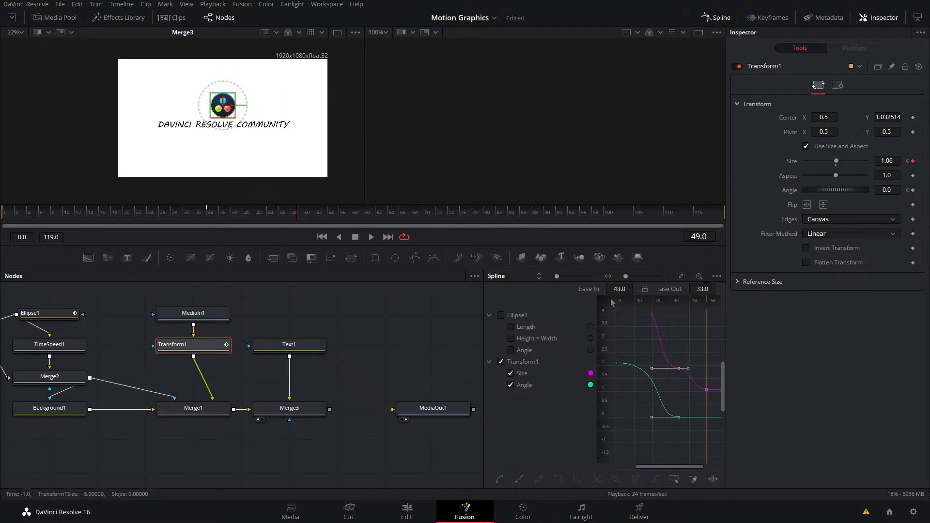
drag(615, 286, 639, 287)
drag(663, 332, 638, 339)
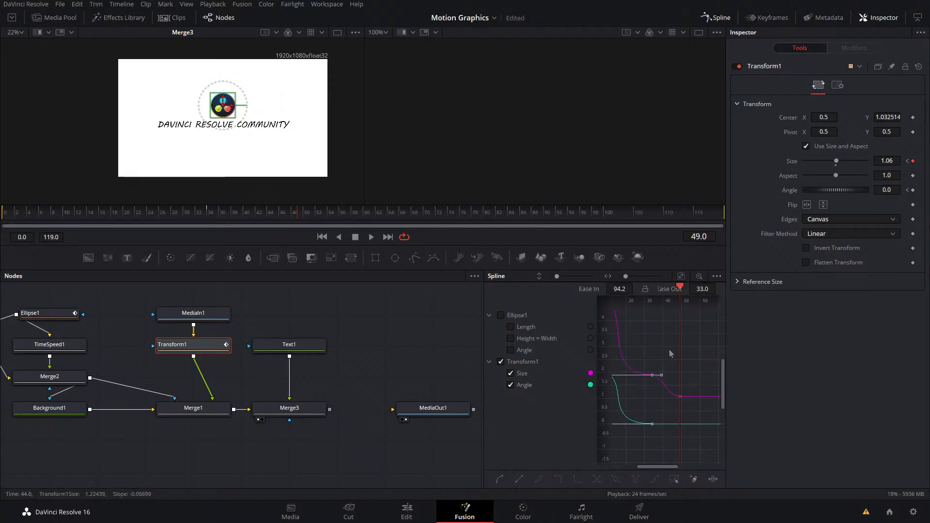
drag(300, 212, 162, 221)
key(space)
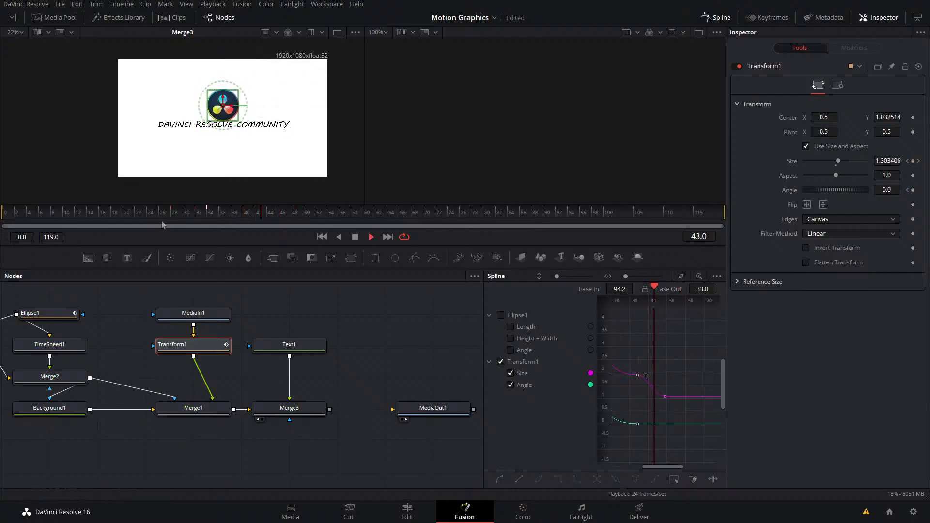
drag(218, 214, 189, 217)
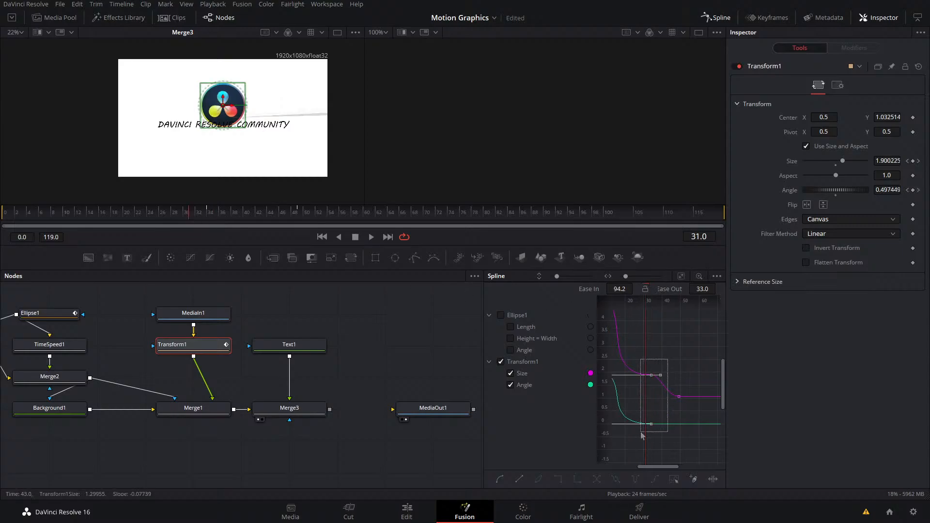
- Smooth the frame 34 keyframes again, tilt the size keyframe's handle steeply downward, and play back the logo animation
drag(641, 432, 643, 435)
key(shift+s)
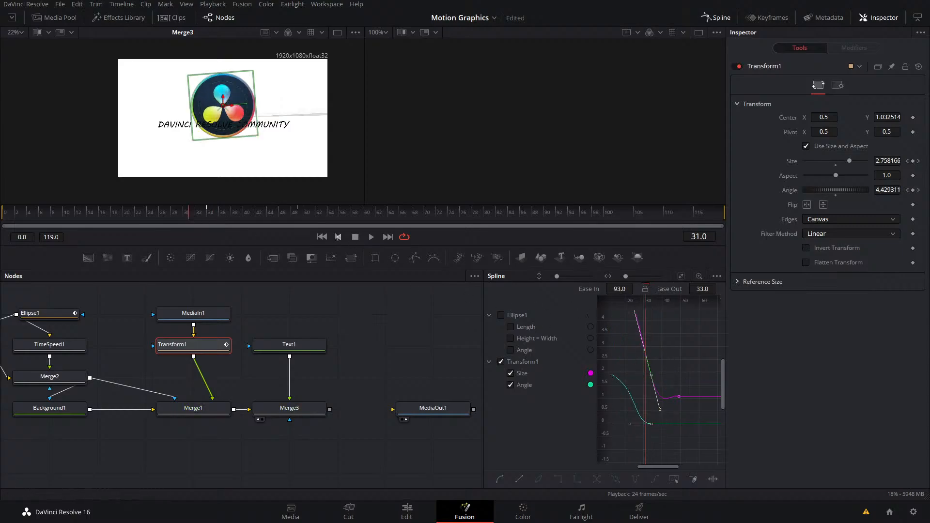
drag(189, 216, 76, 220)
key(space)
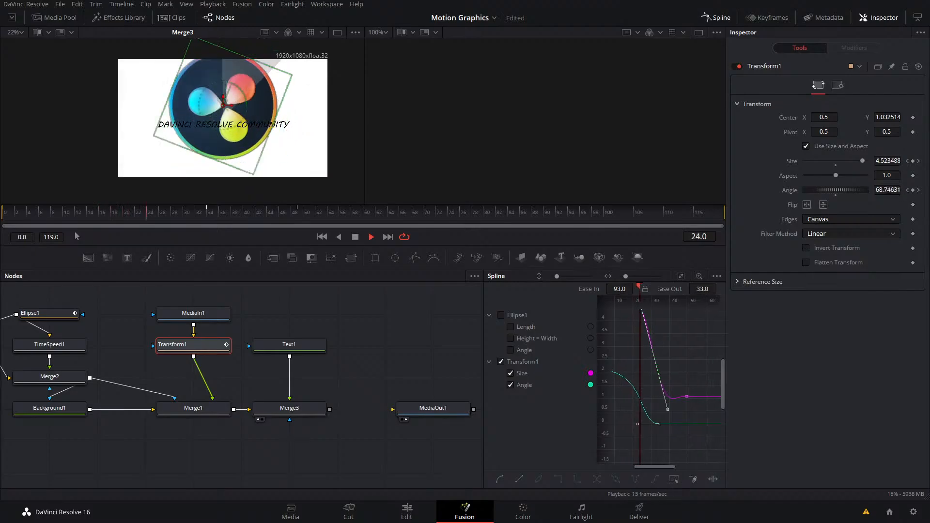
key(space)
drag(156, 229, 321, 233)
- Smooth the final size keyframe at frame 49 and scrub through the logo's shrink
drag(660, 395, 648, 411)
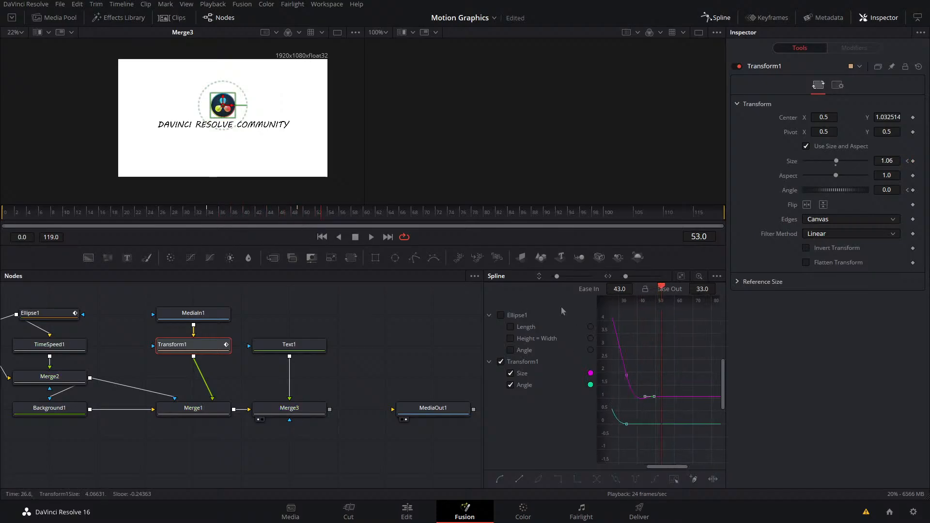
click(95, 217)
drag(95, 218, 225, 216)
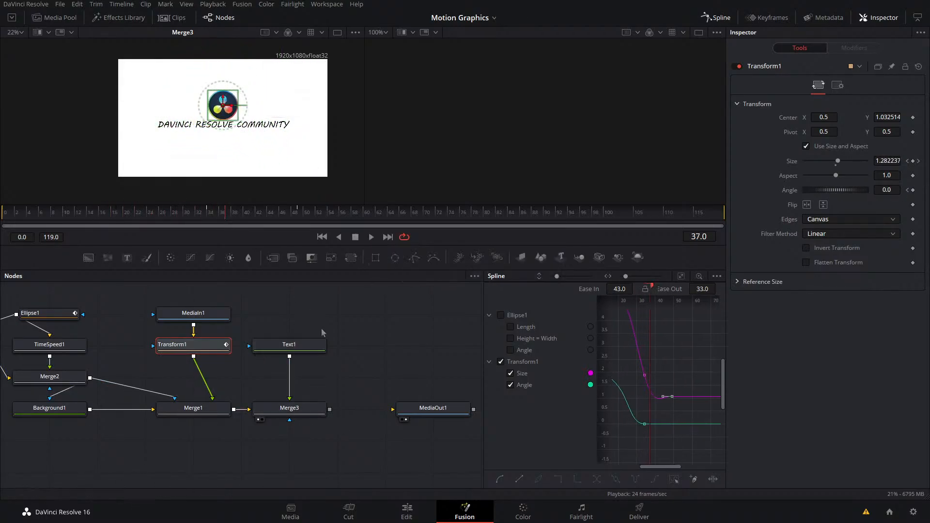
- Move MediaOut1, Text1 and Merge3 farther right to make room after Merge1, and show Merge1 in the first viewer
drag(324, 328, 300, 412)
drag(347, 380, 223, 353)
drag(309, 381, 404, 382)
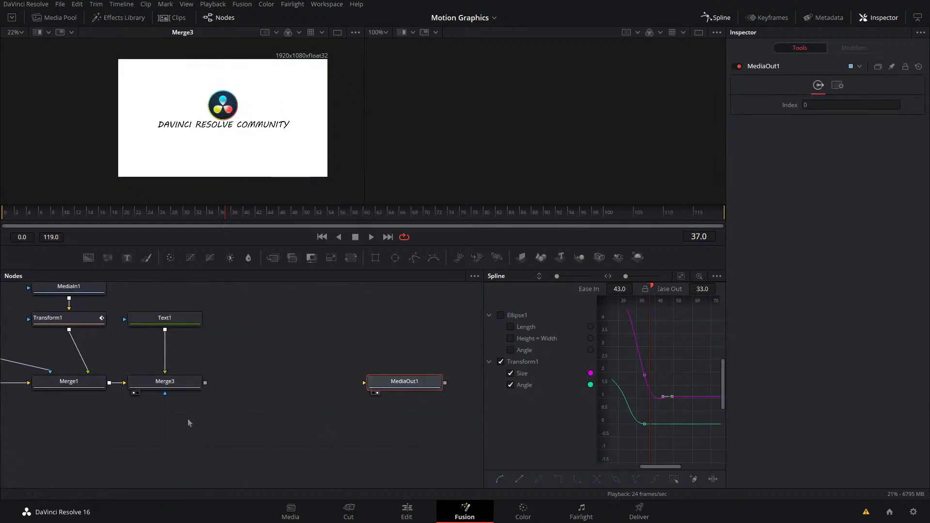
drag(193, 422, 145, 284)
drag(179, 389, 323, 388)
drag(74, 388, 160, 148)
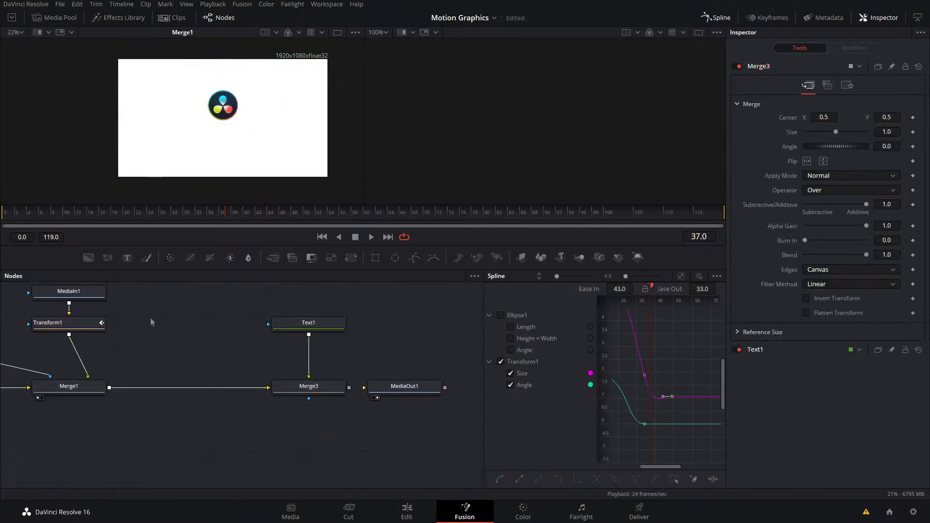
drag(147, 341, 217, 335)
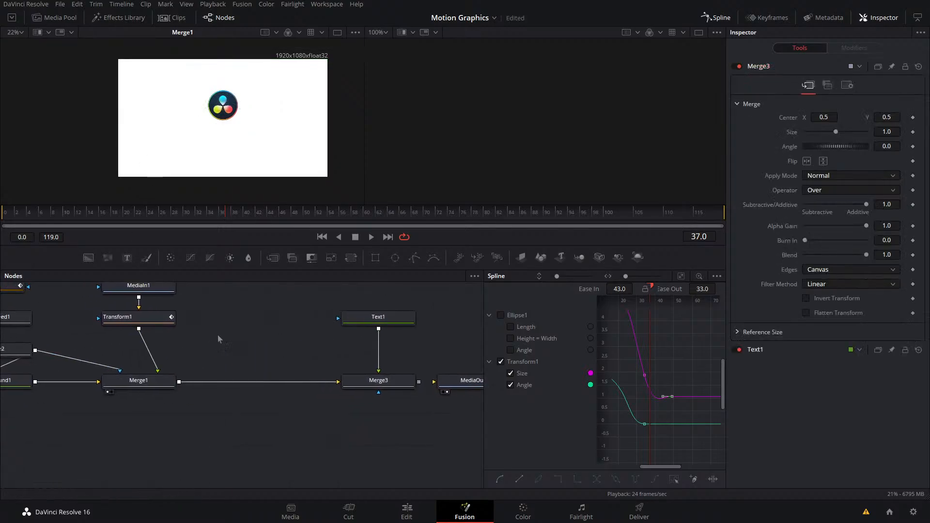
- Insert a Rays node between Merge1 and Merge3
click(140, 381)
key(shift+space)
text(rays)
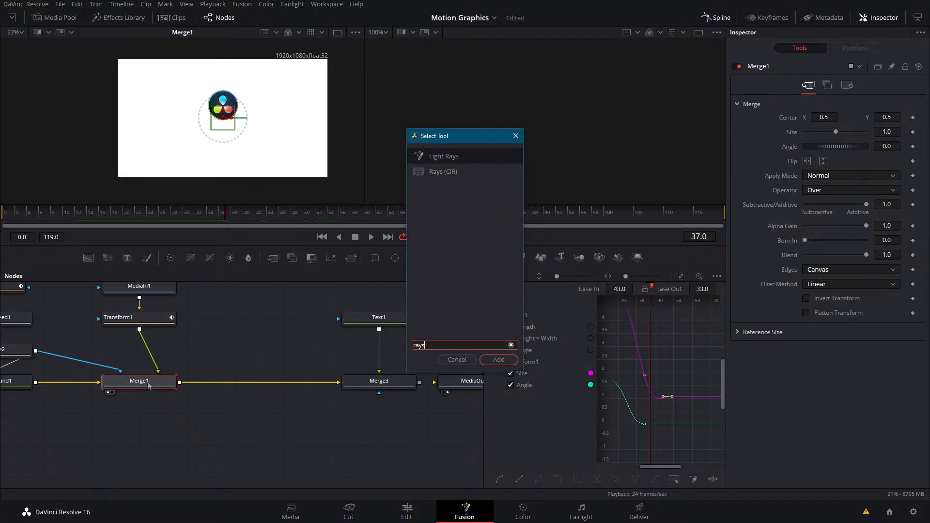
key(Return)
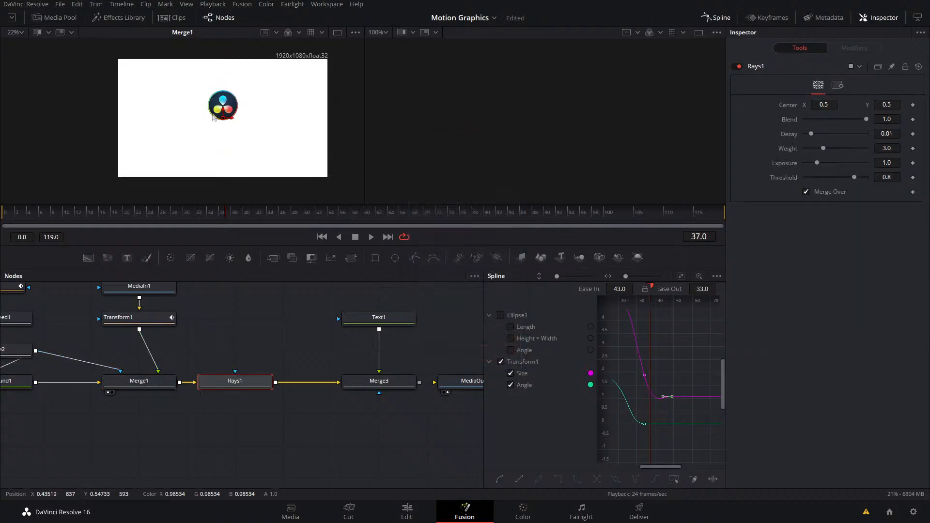
- Try to place the Rays1 center on the logo, and undo the move
drag(222, 117, 221, 105)
key(ctrl+s)
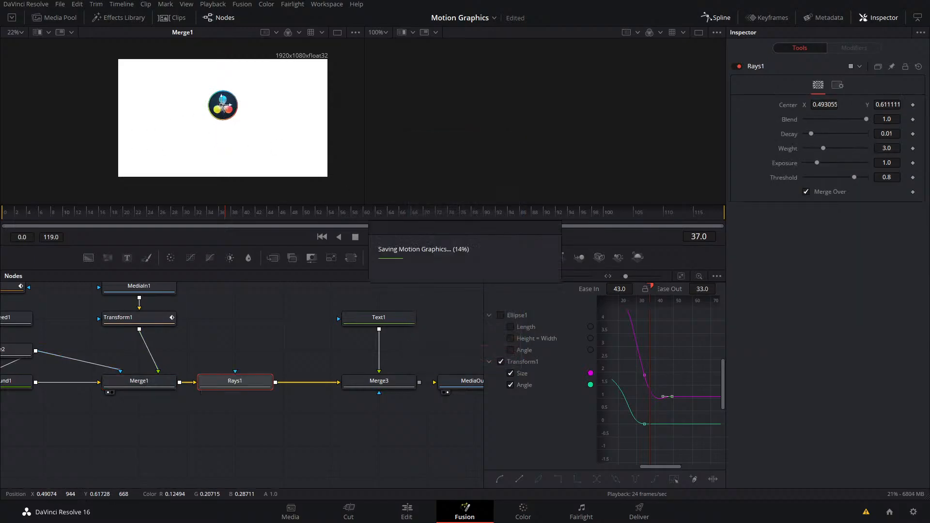
key(ctrl+z)
right_click(796, 111)
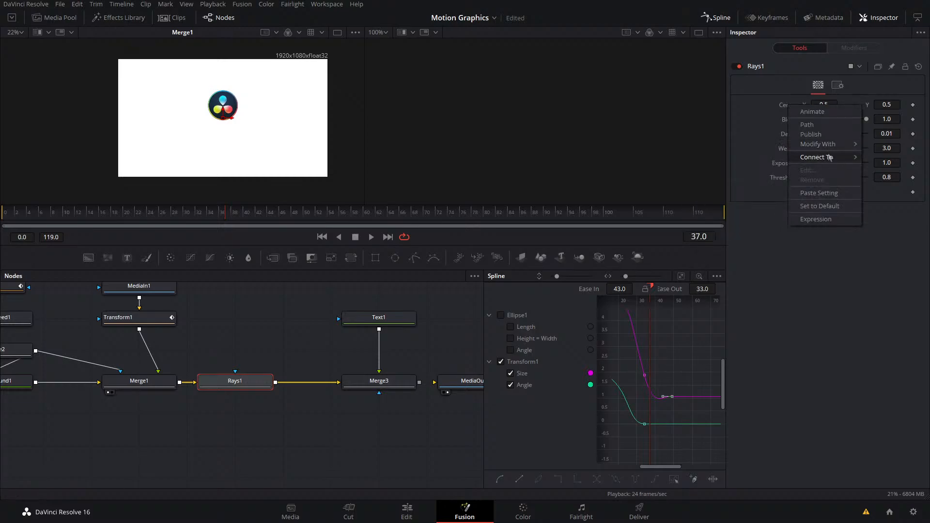
click(769, 297)
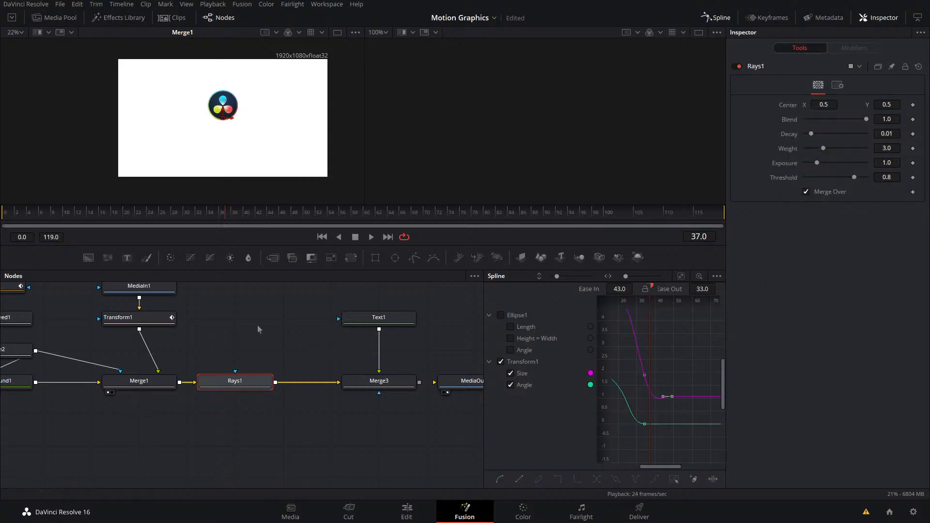
- Keyframe Transform1's center at frame 49
click(137, 324)
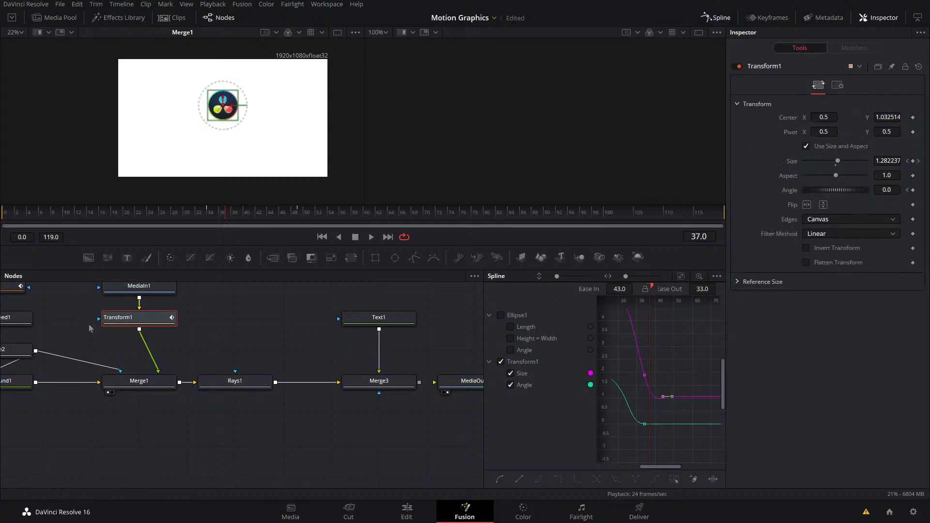
key(space)
mouse_move(295, 214)
mouse_down()
mouse_move(282, 214)
mouse_move(300, 217)
mouse_up()
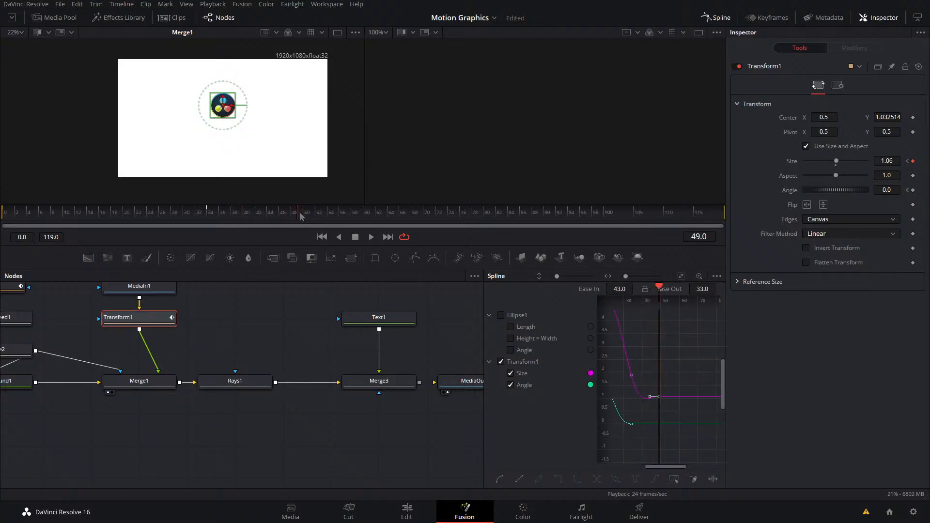
click(913, 118)
- Set Transform1's center Y to 0.5 at frame 34 and play back the logo's rise
drag(226, 217, 207, 218)
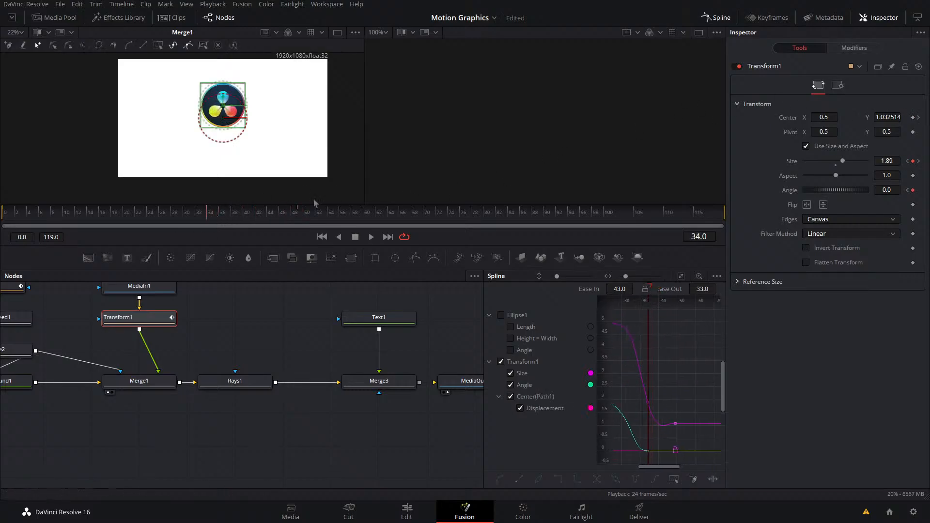
click(889, 117)
text(.5)
key(Tab)
key(space)
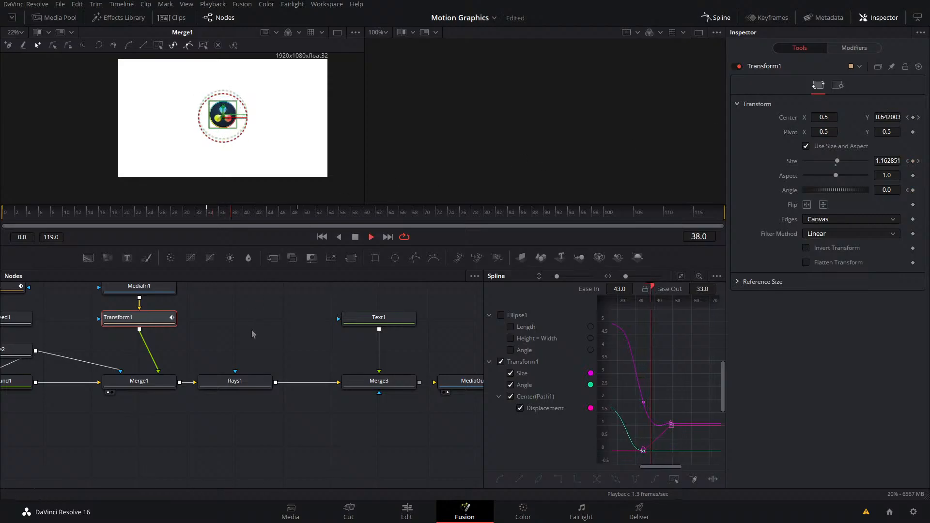
key(space)
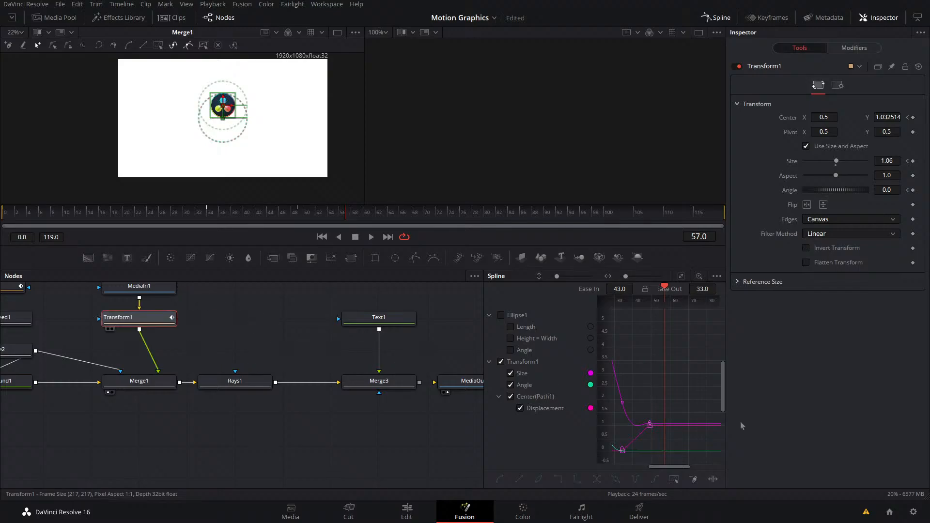
- Adjust the size keyframe's handle at frame 34 to ease-in 32 and ease-out 20, and preview the animation
drag(621, 407, 629, 437)
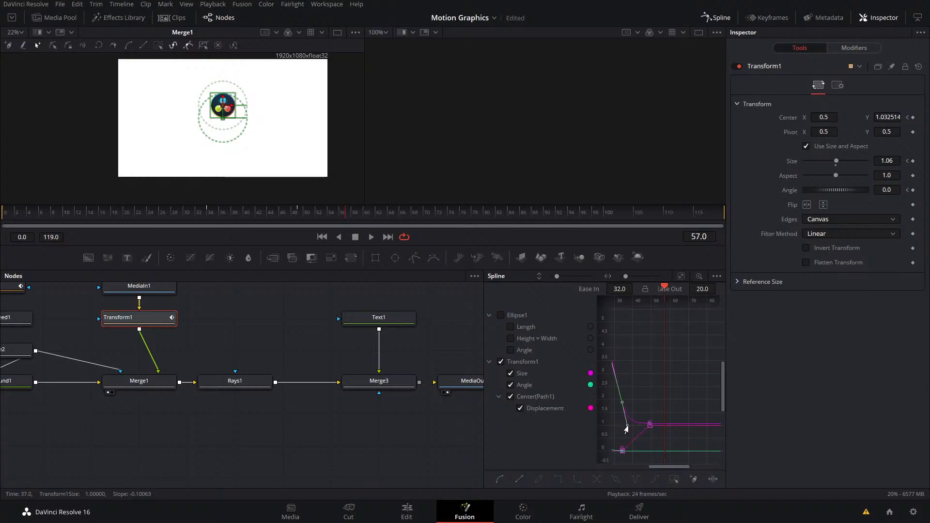
click(150, 213)
key(space)
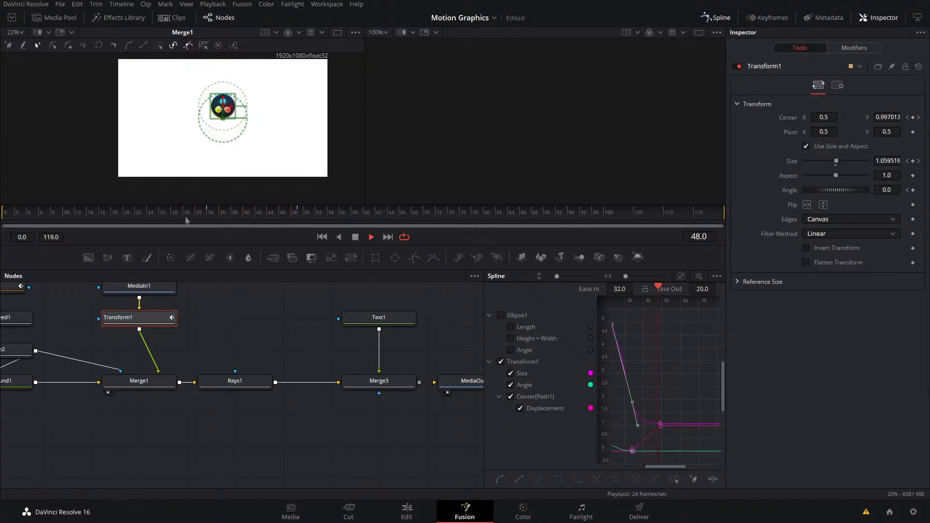
key(space)
- Smooth the center path's displacement keyframes at frames 34 and 49, and play back the logo movement
scroll(635, 402, down, 2)
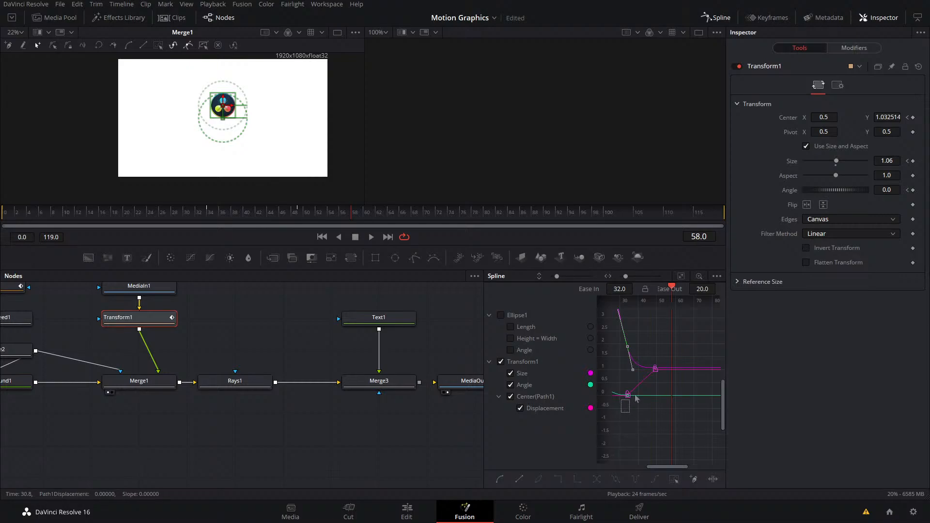
click(183, 213)
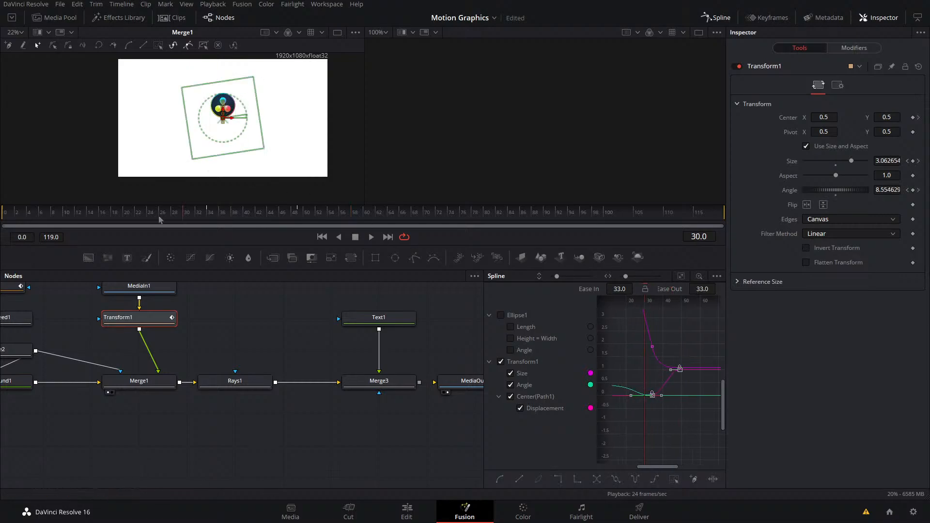
click(124, 213)
key(space)
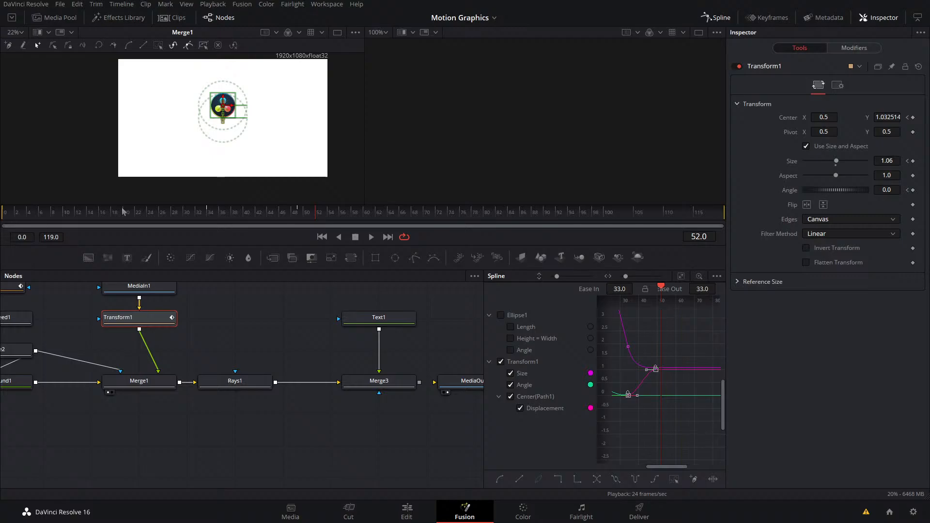
- Go to frame 29 and connect the Rays1 center to the logo's motion path, Path1
click(318, 286)
click(295, 220)
drag(296, 221, 179, 246)
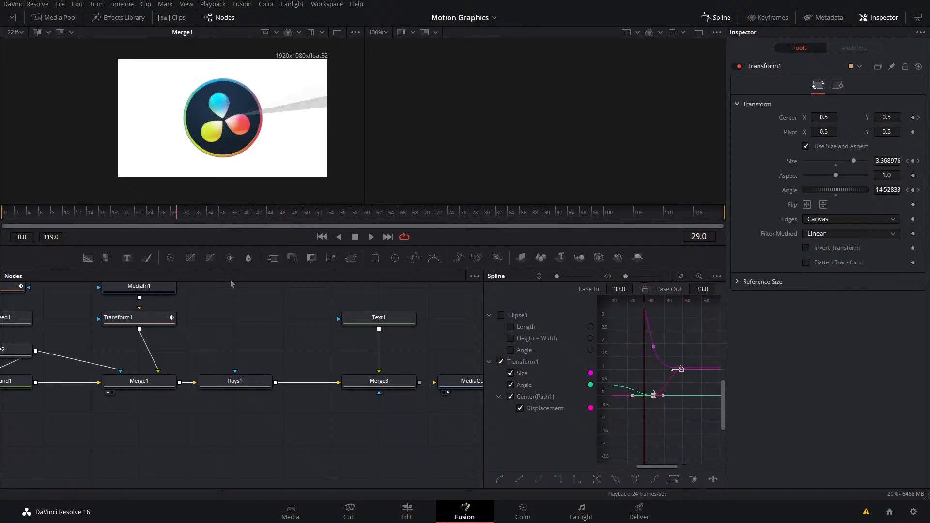
click(235, 381)
right_click(792, 111)
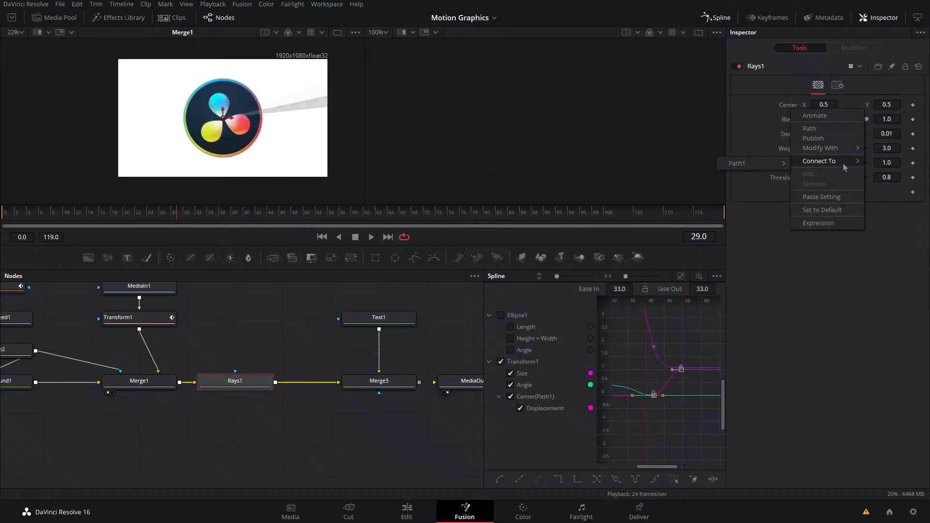
mouse_move(823, 164)
click(731, 163)
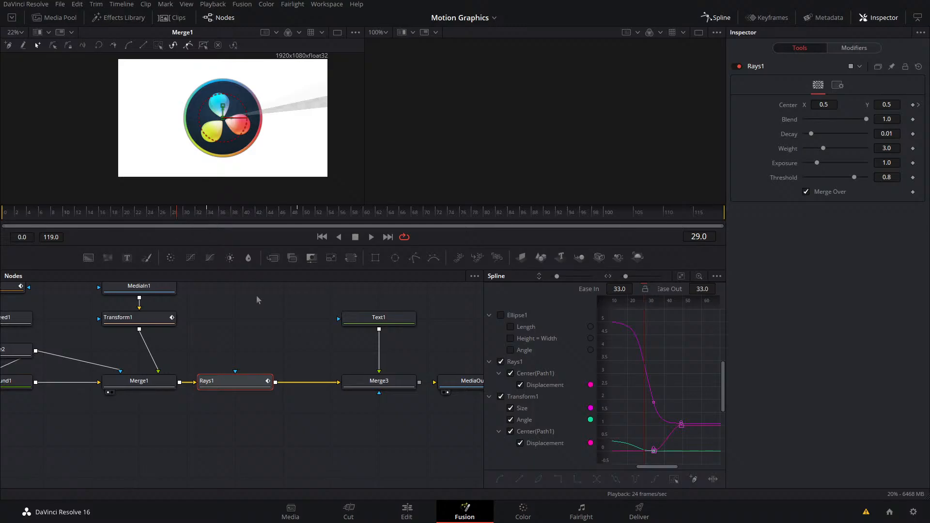
- Show Rays1 in the first viewer and examine the rays effect by playing and scrubbing around the logo move
key(1)
key(space)
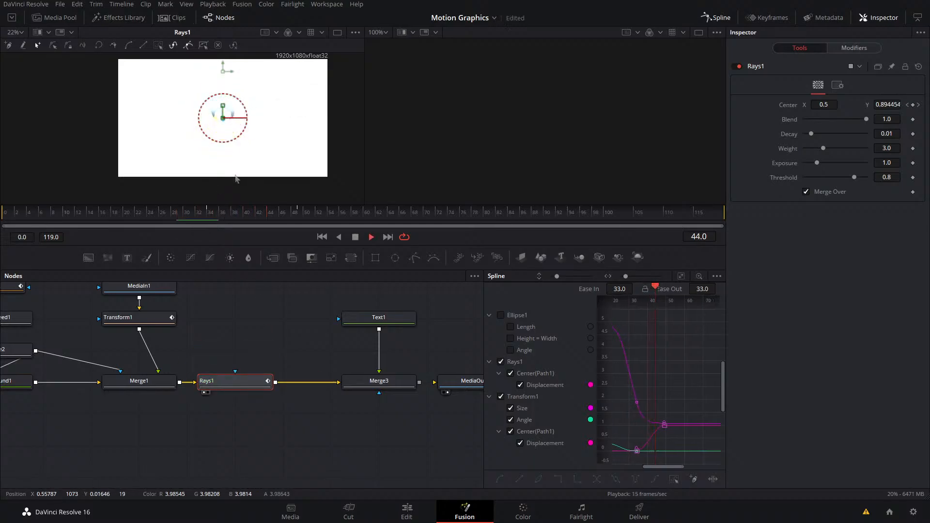
key(space)
click(197, 225)
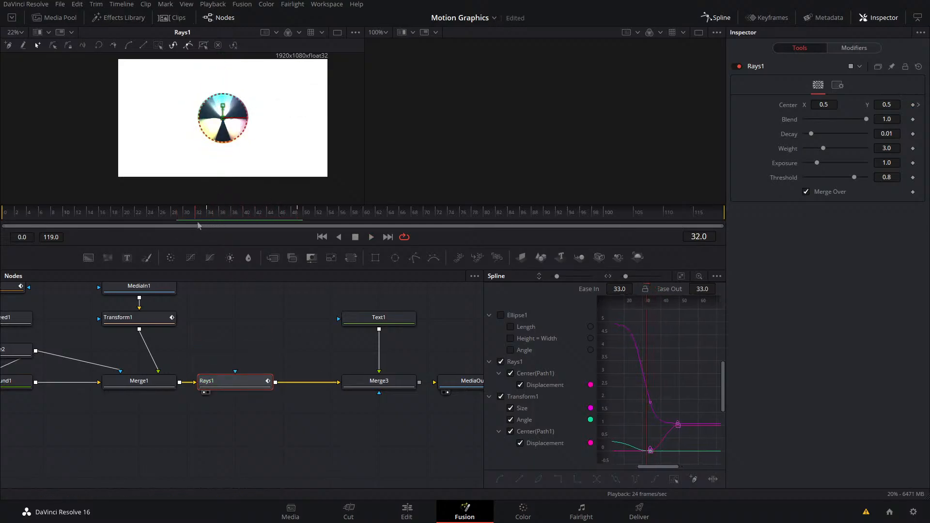
drag(198, 226, 222, 226)
- Try Rays1 between Transform1 and Merge1, show Merge1 in the first viewer, and play back the effect
drag(198, 386, 248, 127)
key(space)
key(space)
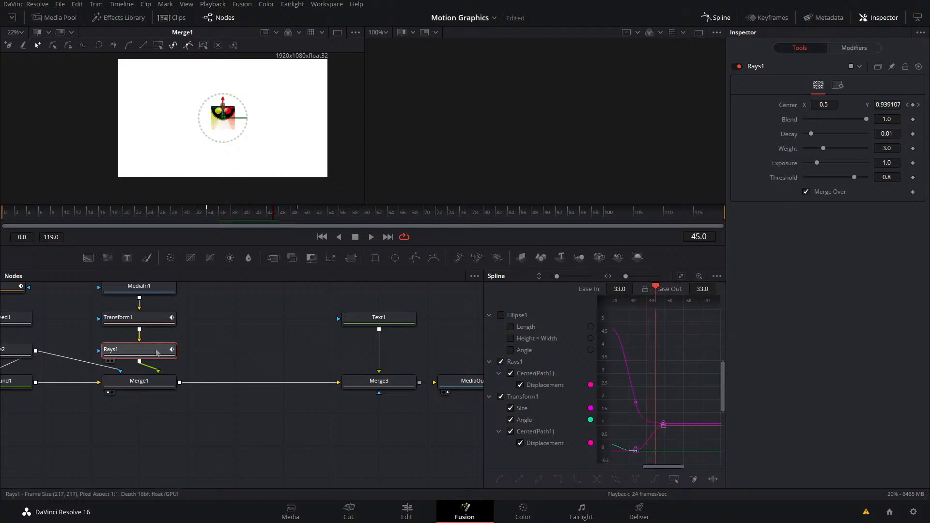
- Detach Rays1 from between Transform1 and Merge1 and place it unconnected below Merge1
drag(156, 353, 243, 354)
drag(157, 323, 343, 397)
key(ctrl+z)
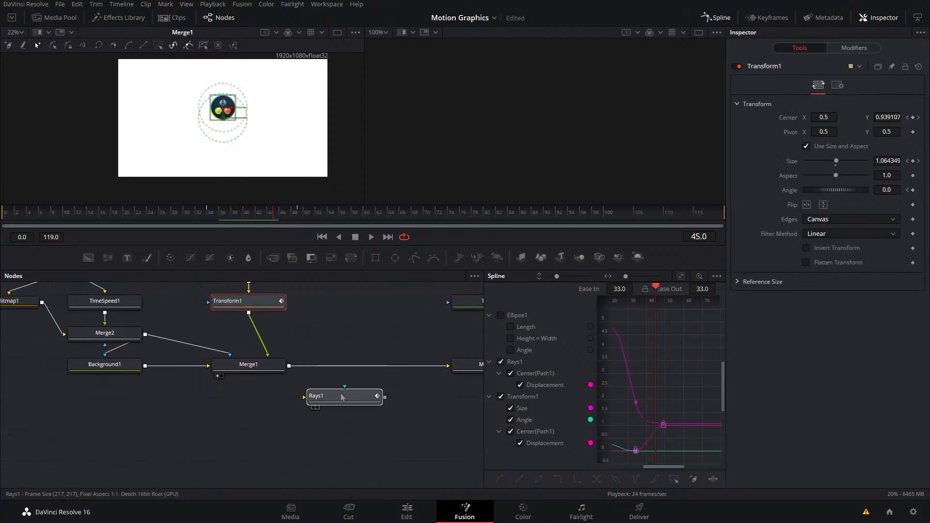
- Add a transparent background node and merge the Transform1 logo over it, placing the merge between Transform1 and Merge1
mouse_move(102, 370)
mouse_down()
mouse_move(149, 370)
mouse_move(101, 370)
mouse_up()
drag(88, 258, 249, 313)
click(898, 175)
drag(280, 393, 280, 329)
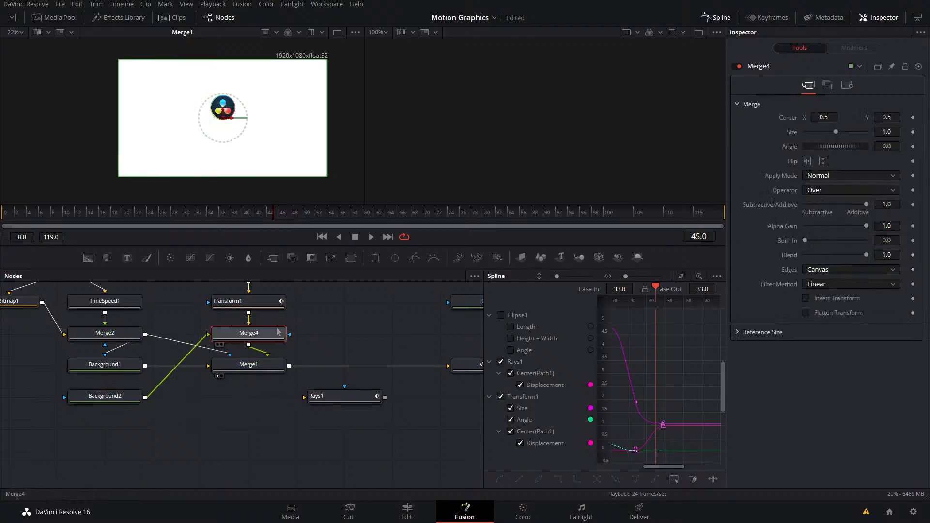
key(ctrl+t)
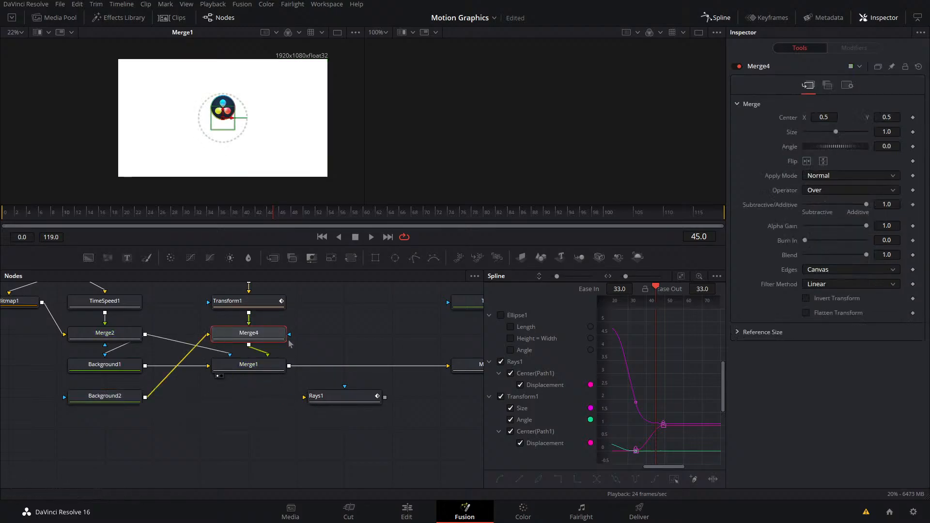
- Move MediaIn1, Transform1 and Merge4 up to make room, and insert Rays1 between Merge4 and Merge1
drag(300, 337, 332, 357)
drag(327, 287, 304, 359)
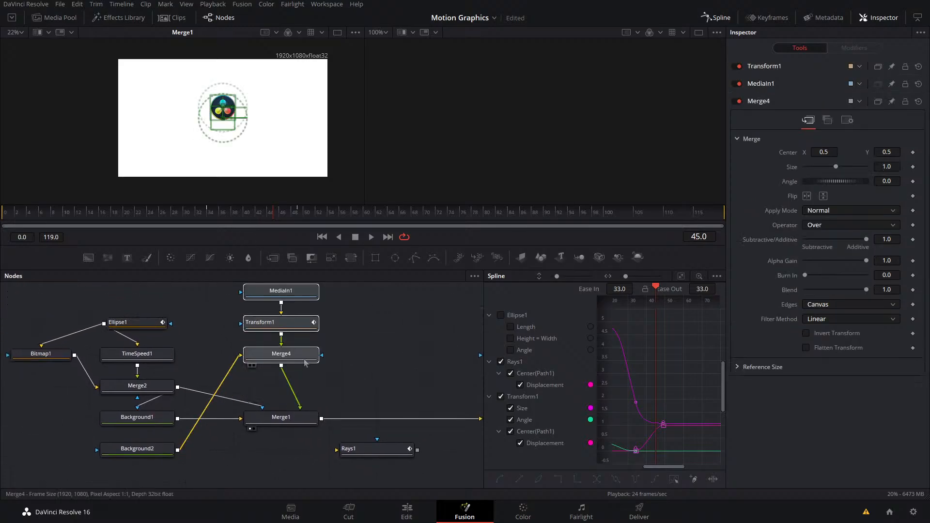
click(347, 398)
drag(376, 455, 294, 388)
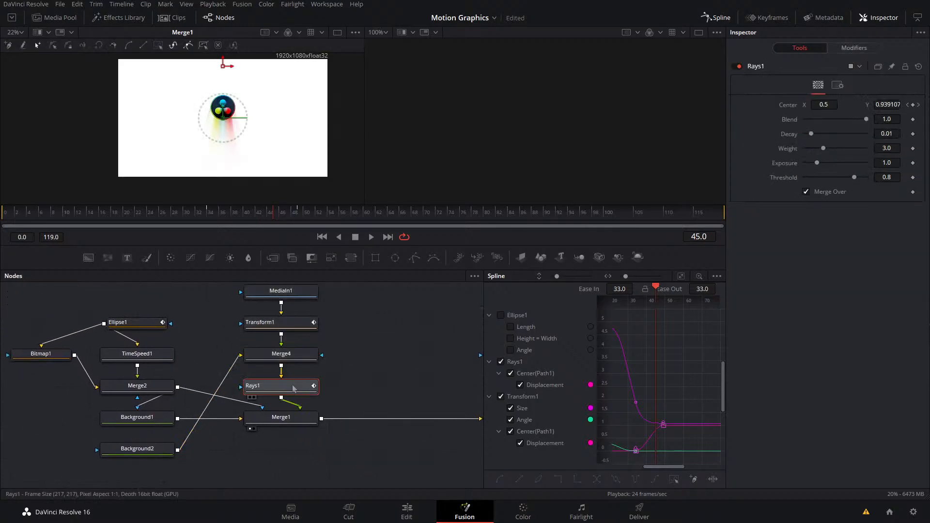
click(400, 370)
- Play back the logo move twice from around frame 20 to examine the full-frame rays in Merge1
drag(267, 226, 134, 229)
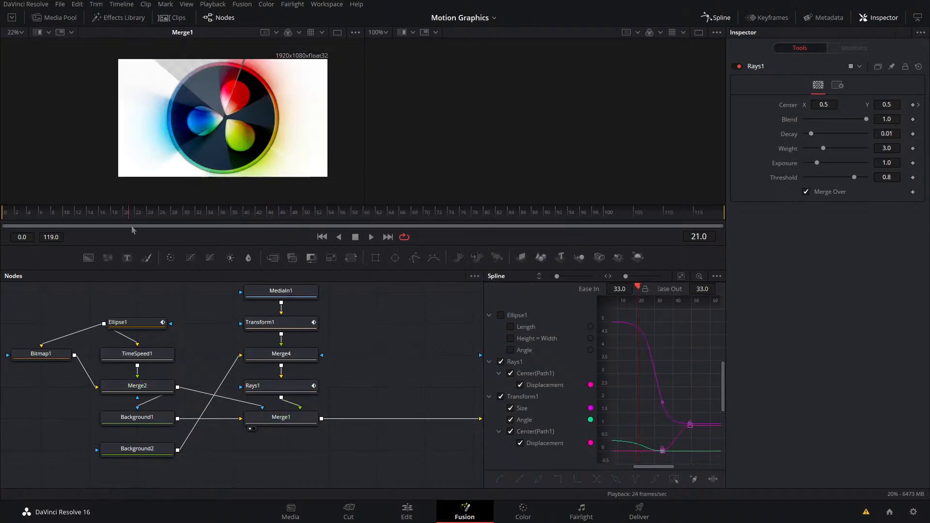
key(space)
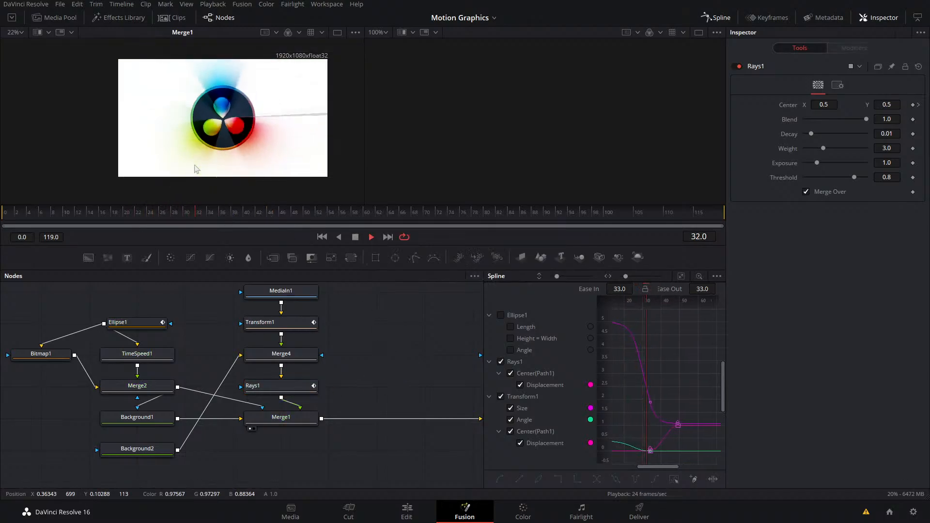
key(space)
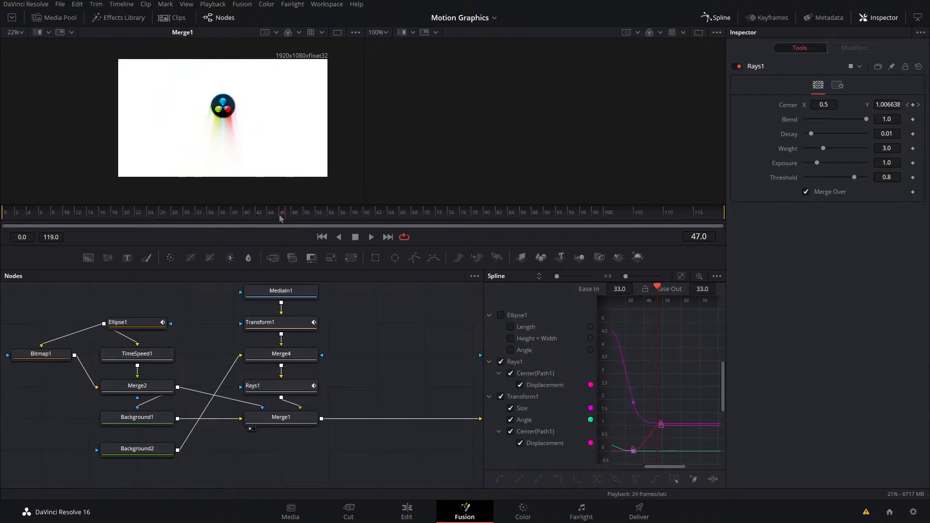
click(162, 228)
drag(162, 228, 114, 233)
key(space)
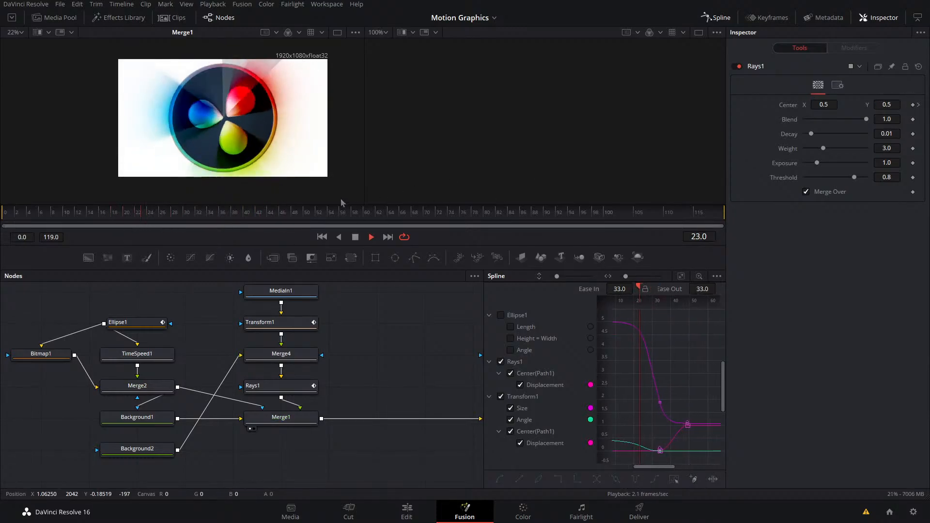
key(space)
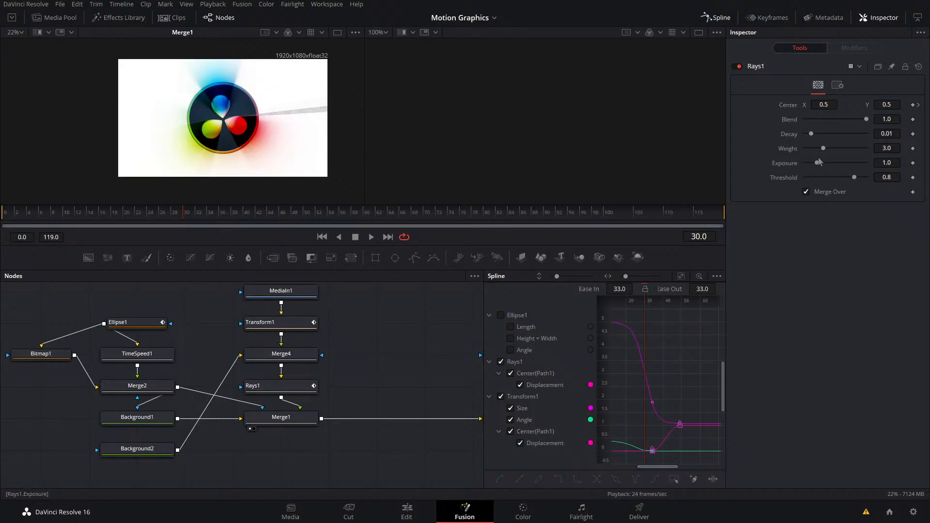
- Set the Rays1 Decay to 0.0024 and Weight to 6.22, and play back the result
drag(819, 162, 888, 173)
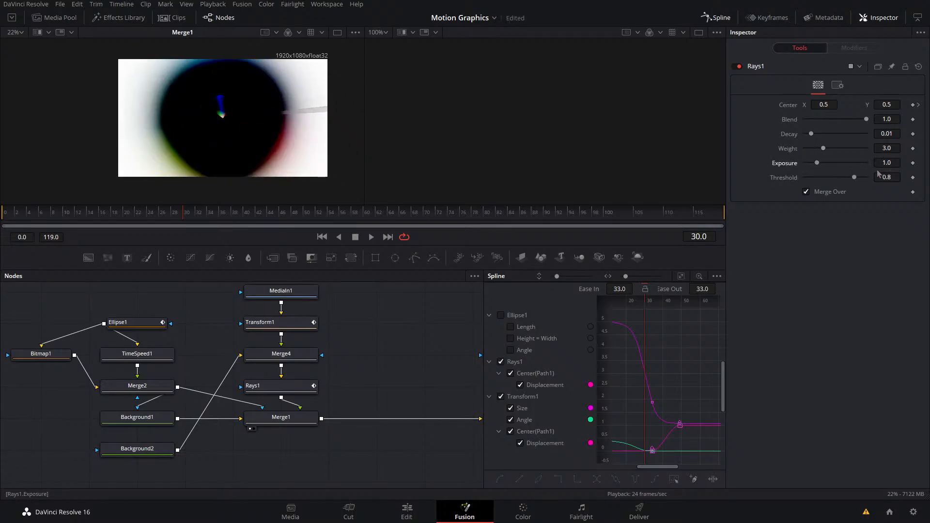
drag(812, 136, 844, 148)
key(space)
key(space)
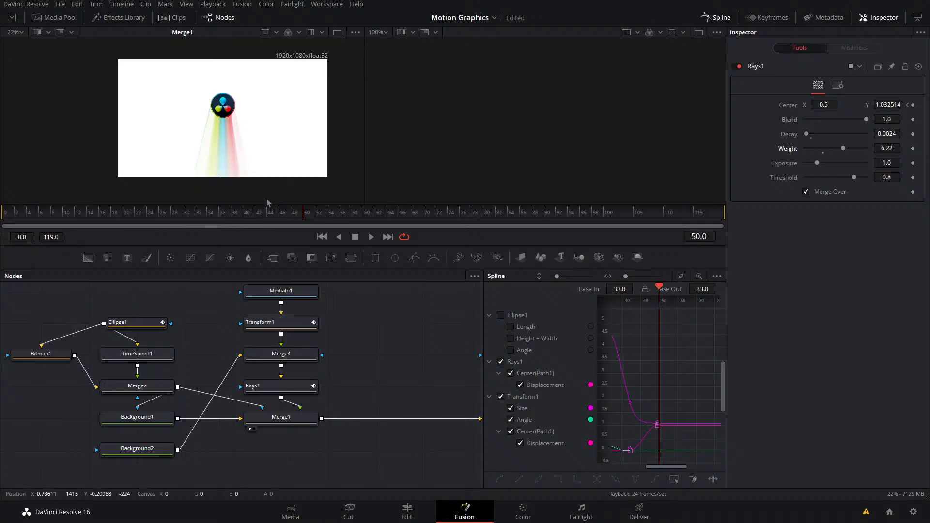
- Build a separate test with an ellipse-masked white background merged over a black background, shown in the second viewer
drag(389, 393, 298, 502)
drag(89, 258, 238, 336)
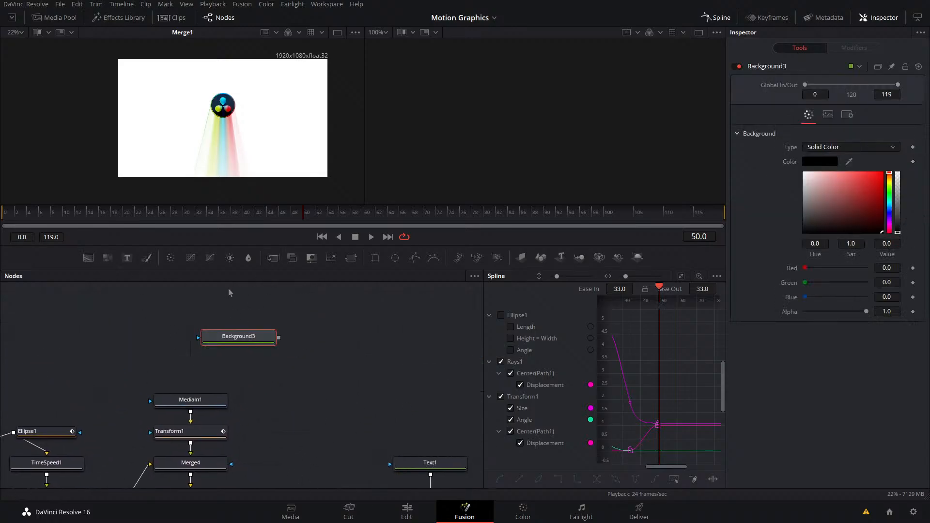
drag(90, 262, 279, 341)
key(2)
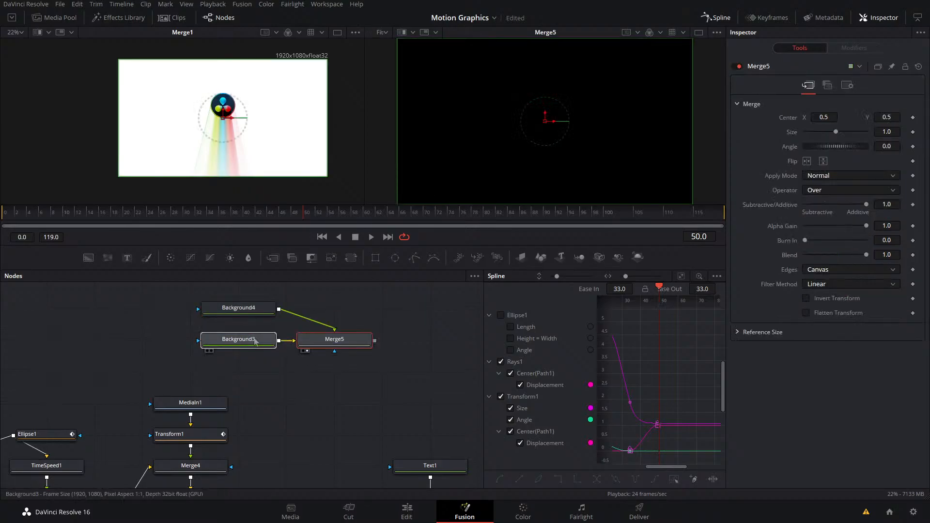
click(238, 308)
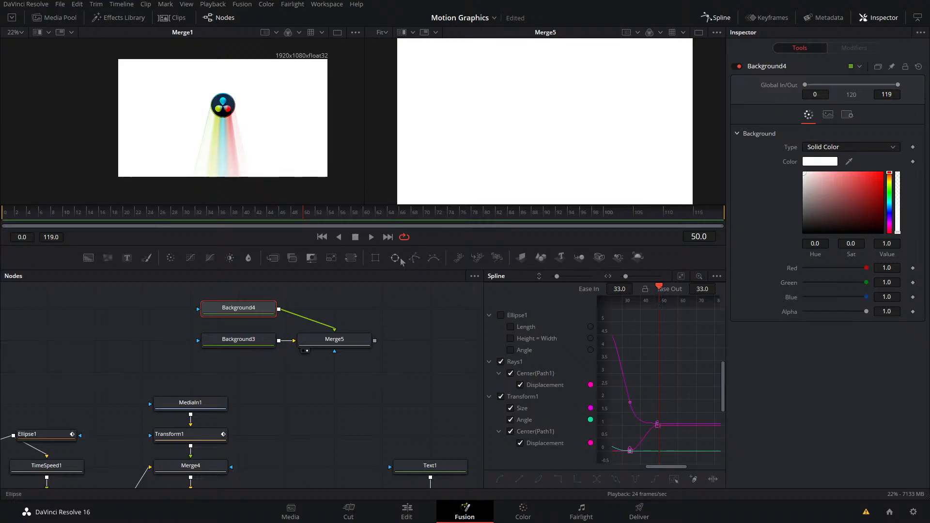
drag(256, 290, 259, 345)
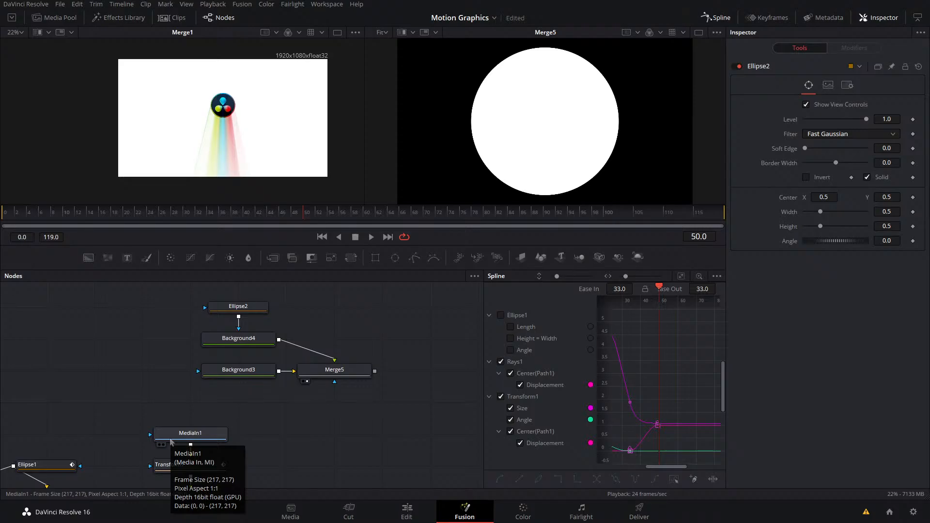
- Add a Luma Keyer after Merge5, show it in the second viewer, and toggle its Invert option on and off
click(339, 371)
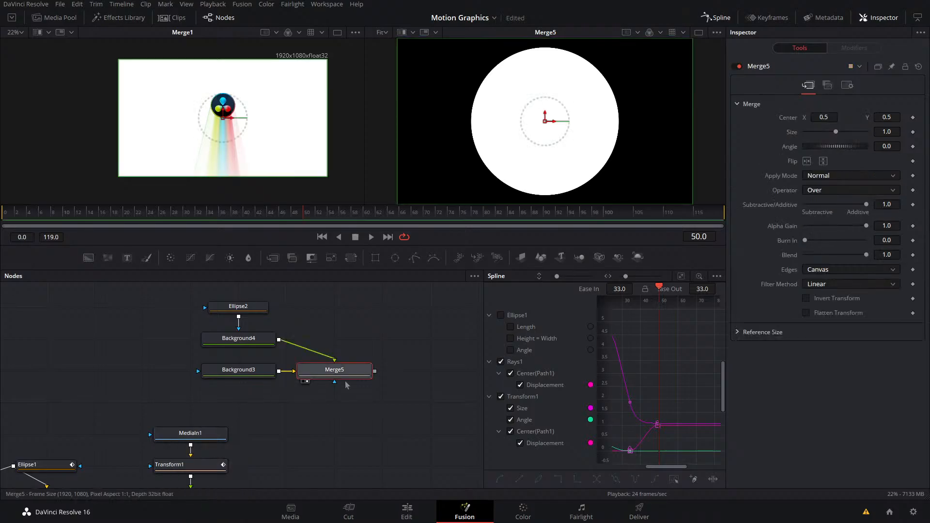
key(shift+space)
text(luma)
key(Return)
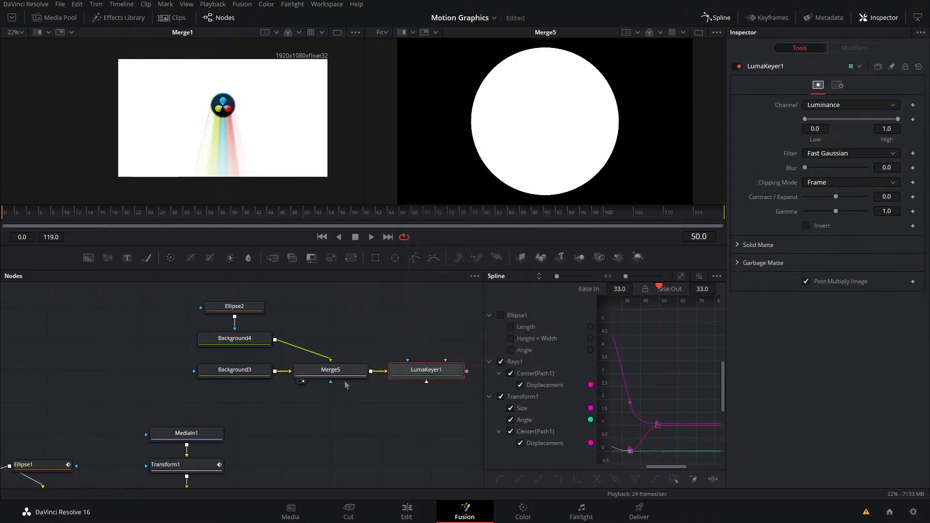
key(2)
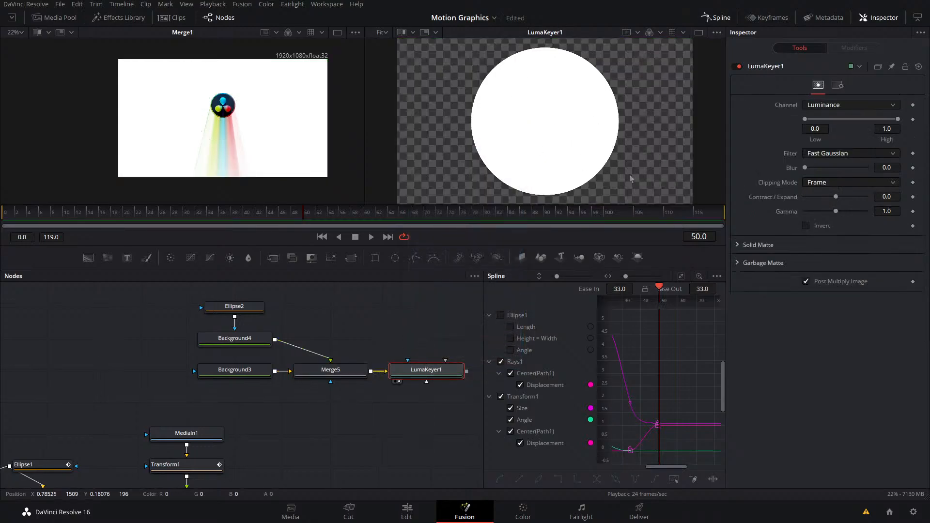
click(806, 226)
click(807, 226)
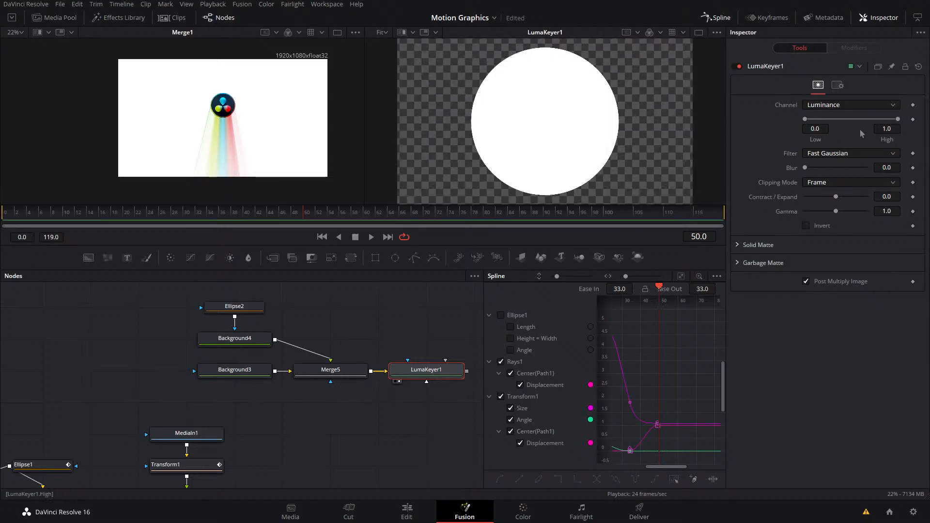
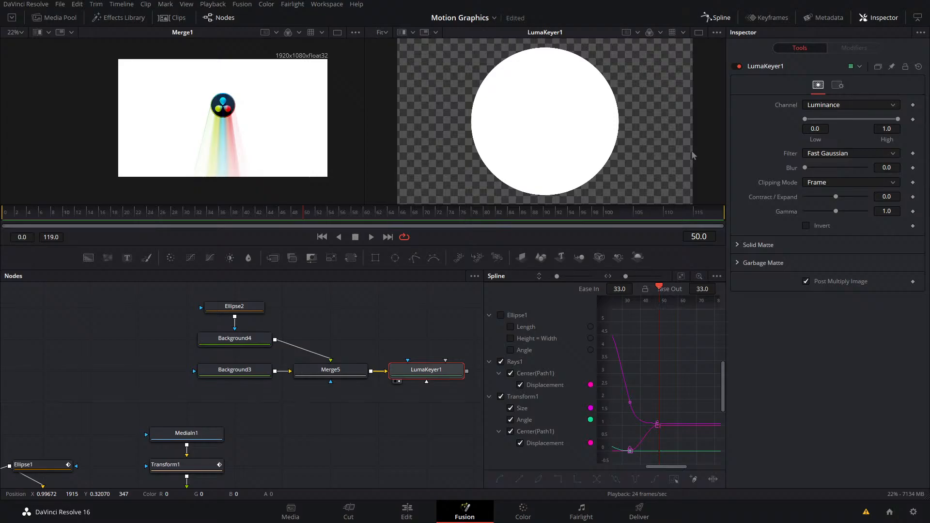
- Delete the test nodes Ellipse2, Background3, Background4, Merge5 and LumaKeyer1
drag(115, 294, 456, 388)
key(Delete)
- Show Merge3 in the second viewer and play the composition from near the start to check the rays with the title
drag(371, 399, 449, 252)
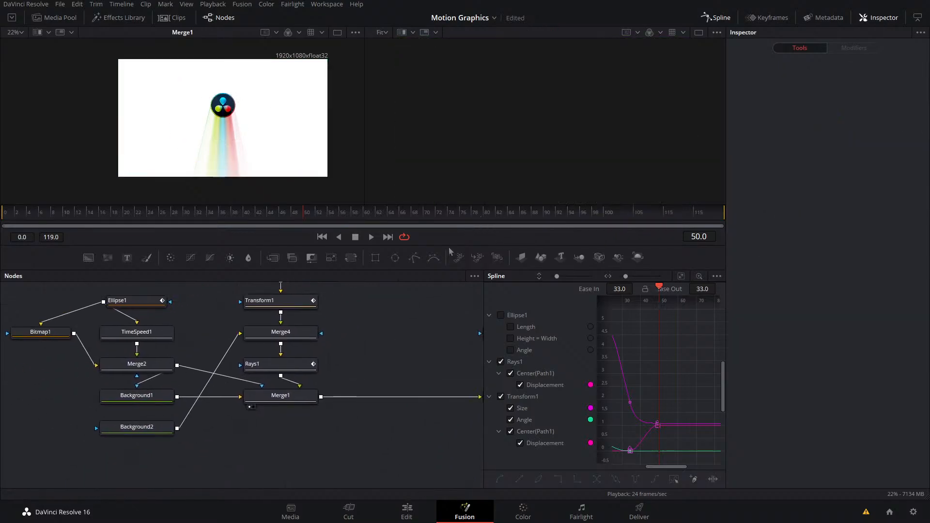
scroll(378, 341, down, 4)
drag(376, 342, 278, 326)
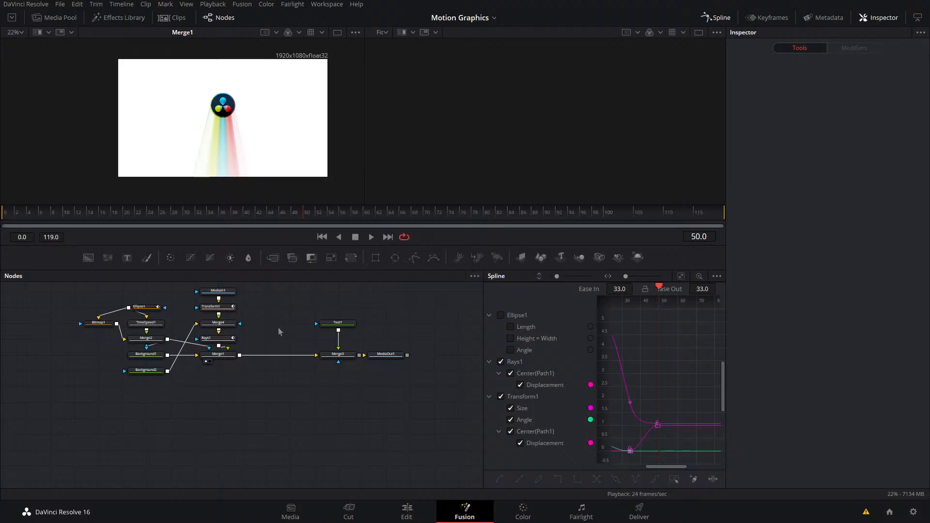
scroll(279, 332, up, 2)
drag(363, 364, 484, 144)
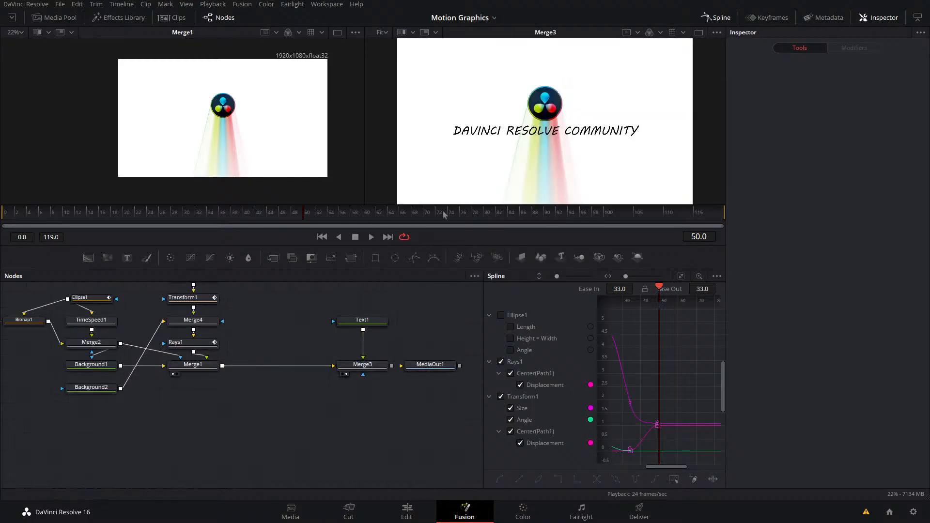
click(210, 366)
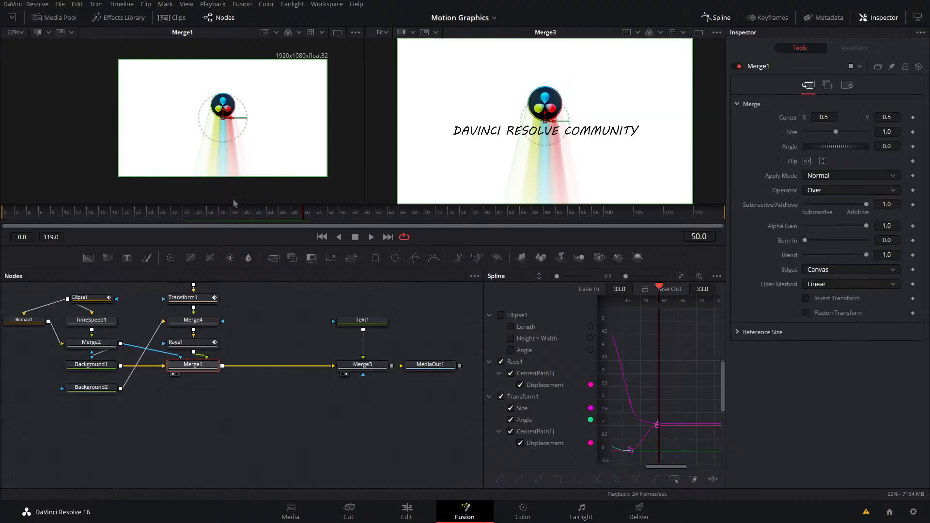
drag(246, 218, 67, 227)
key(space)
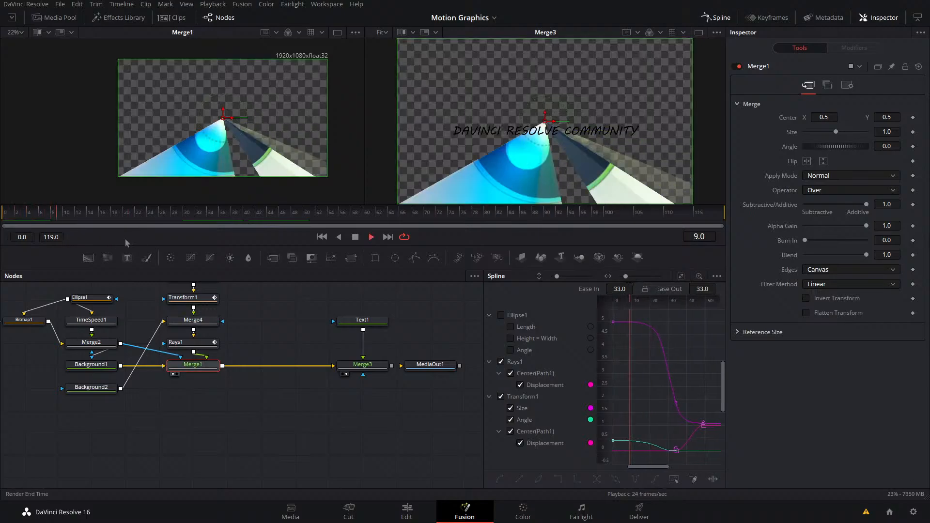
key(space)
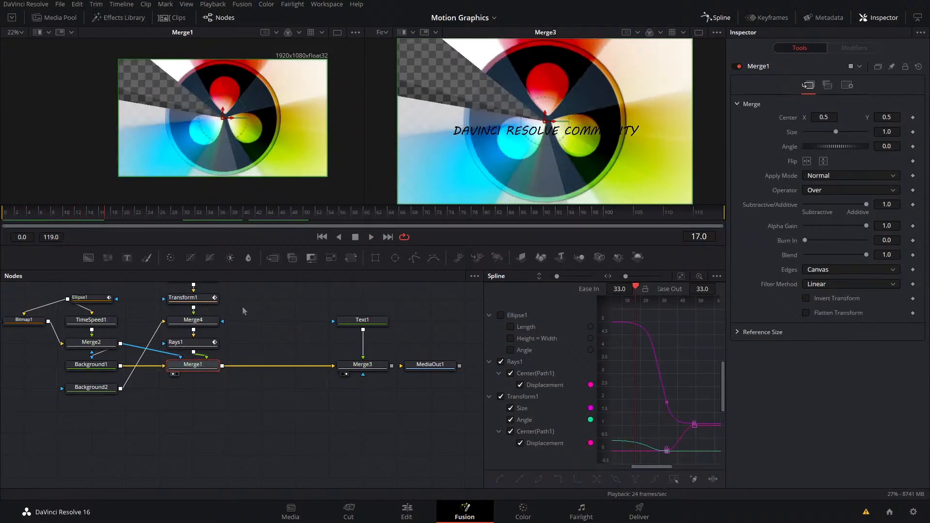
- Keyframe the Rays1 Blend at 1.0 on frame 17 and again on frame 34
drag(231, 328, 296, 365)
click(249, 379)
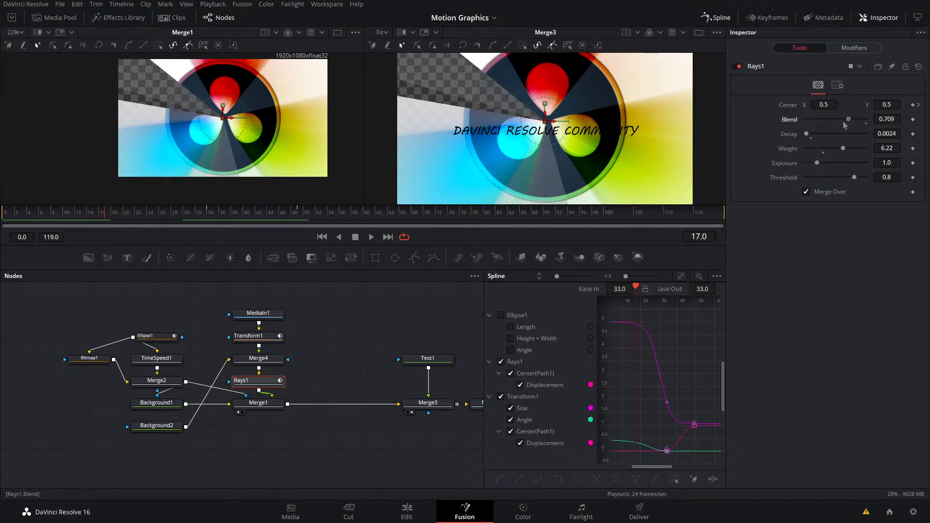
drag(845, 125, 907, 128)
click(913, 120)
drag(114, 214, 210, 214)
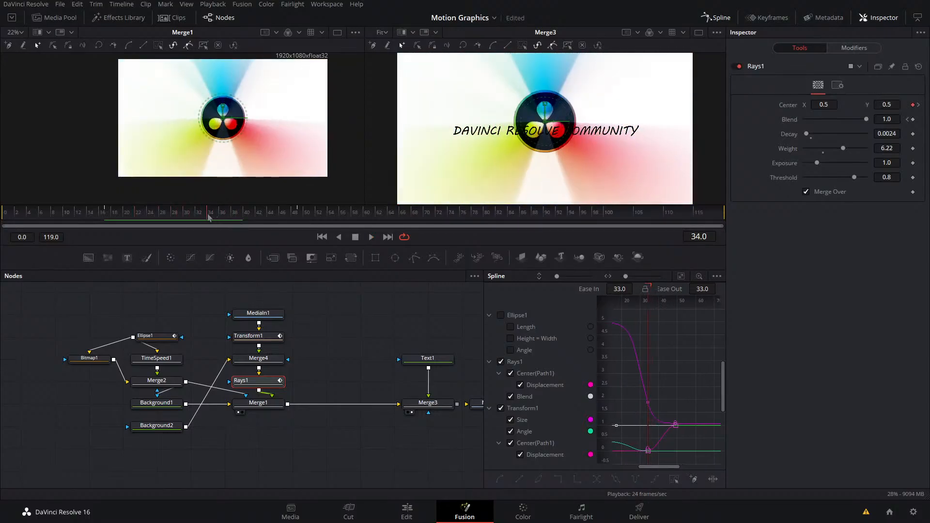
- Lower the Rays1 Blend to 0 at frame 49 and play back the fade from frame 34
key(space)
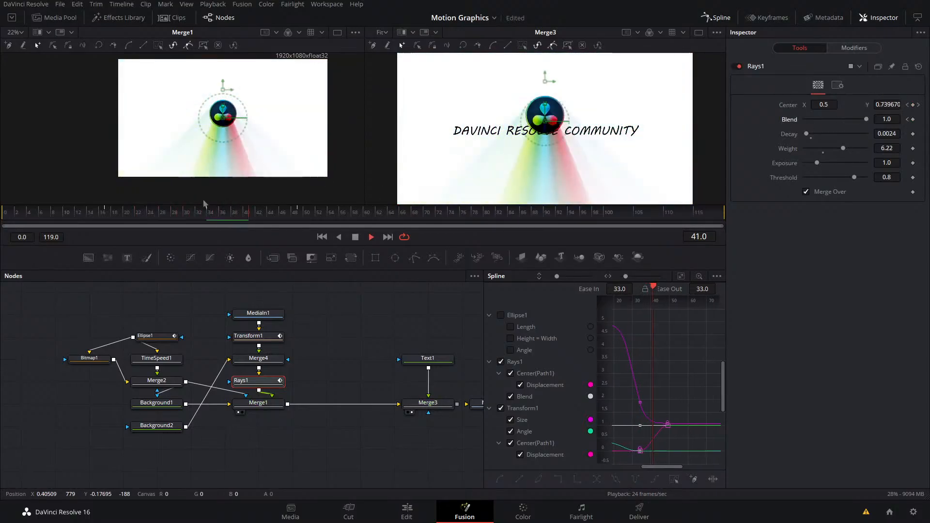
click(298, 214)
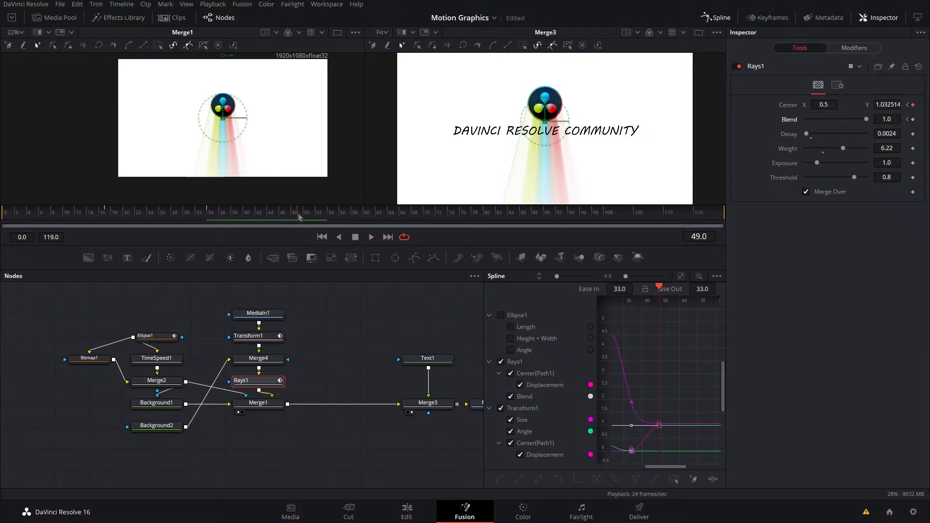
drag(867, 119, 800, 128)
drag(280, 213, 207, 225)
key(space)
key(space)
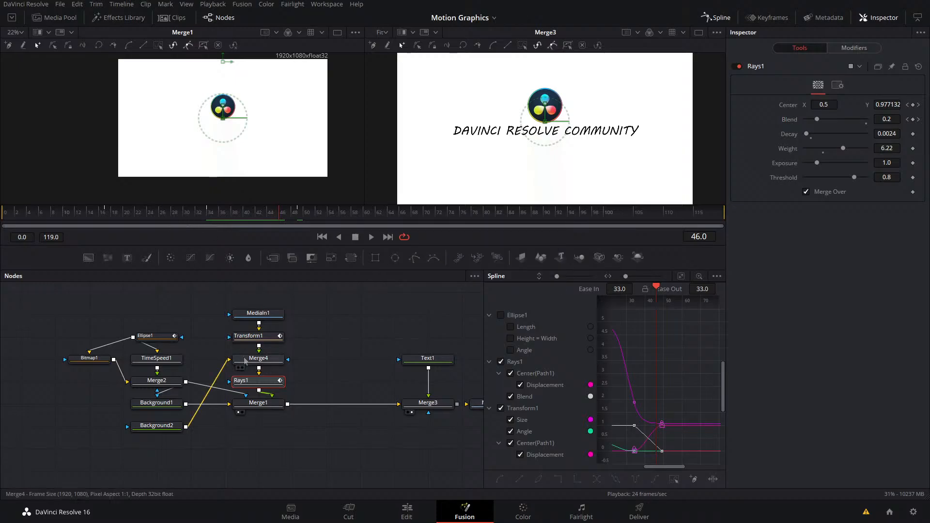
- Fit the Rays1 curves in the Spline editor, smooth the Blend curve at its final keyframe, and play back the move
drag(262, 381, 636, 360)
click(681, 276)
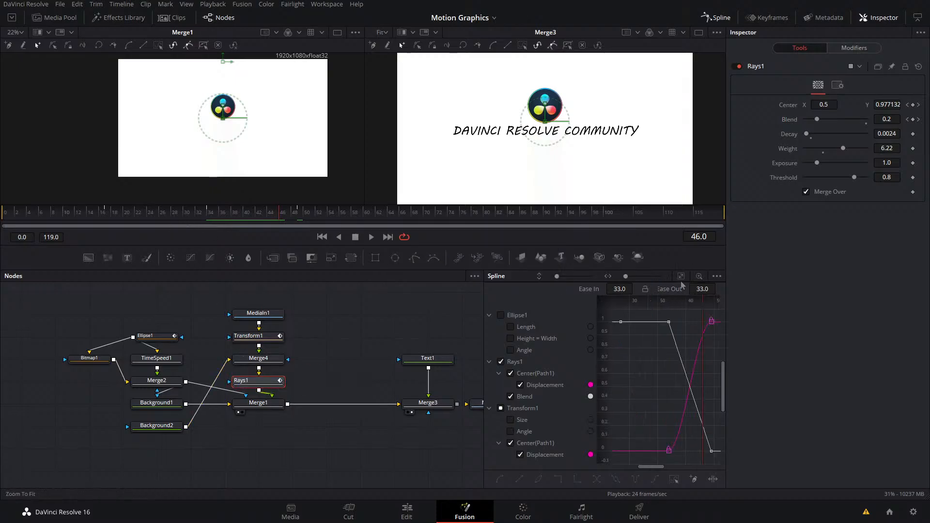
drag(709, 369, 696, 420)
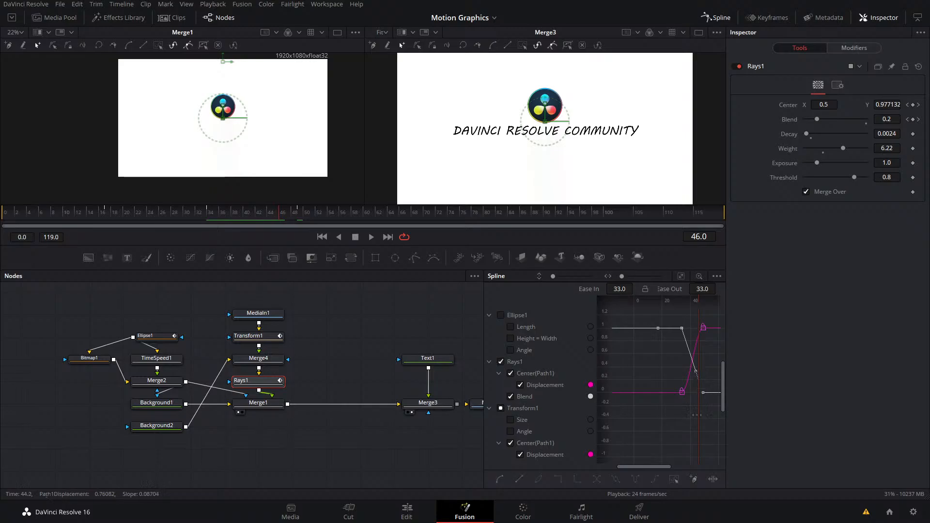
key(shift+s)
drag(281, 214, 139, 228)
key(space)
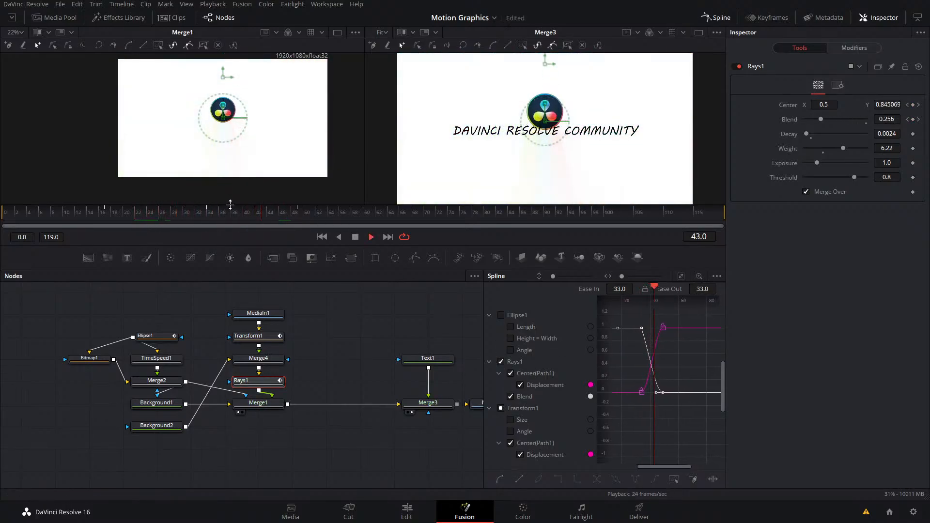
key(space)
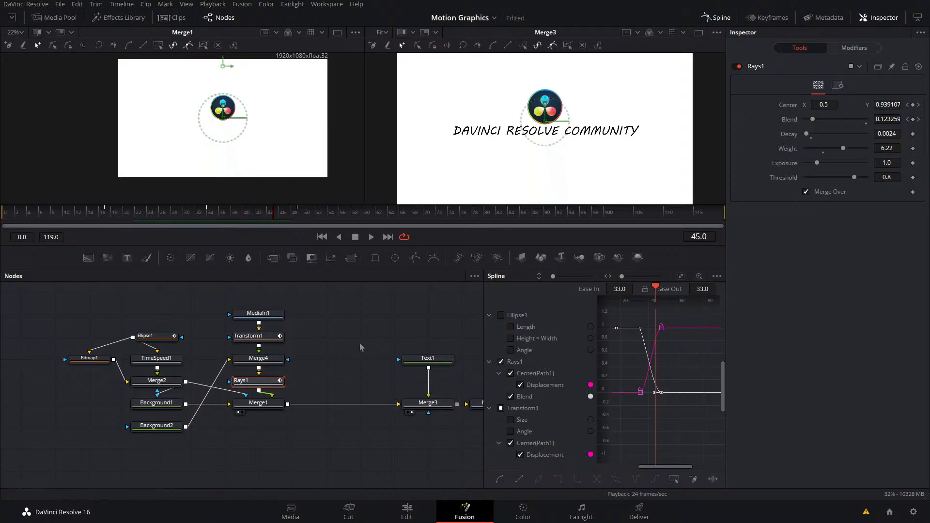
- Play the composition from frame 0 to check the rays' fade-out during the logo move
drag(275, 216, 1, 236)
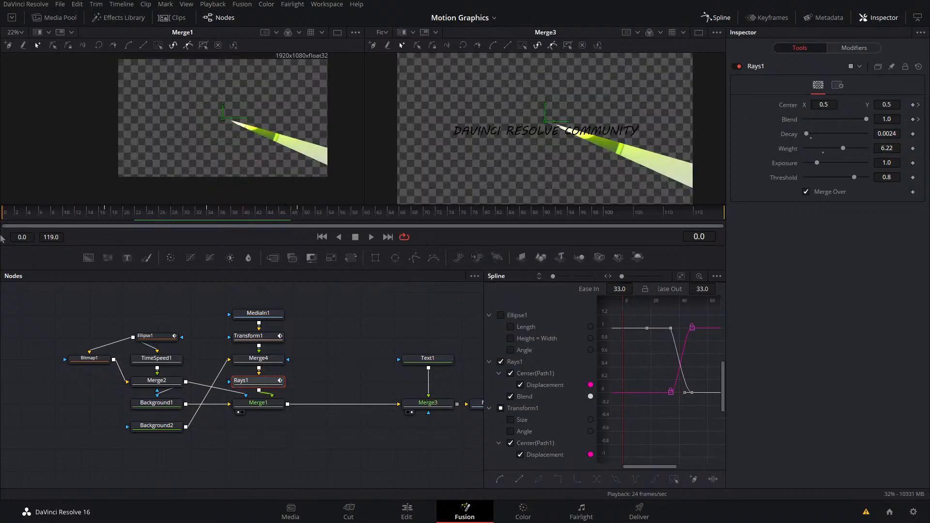
key(space)
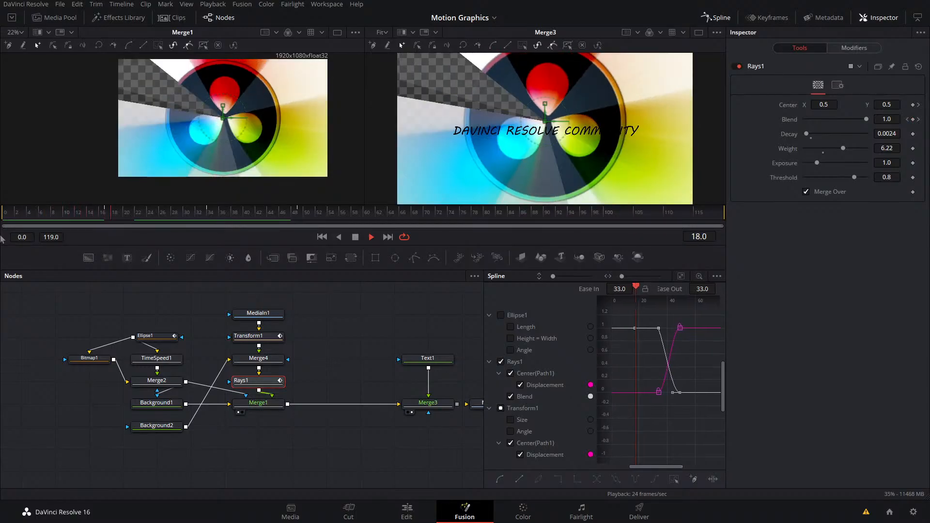
key(space)
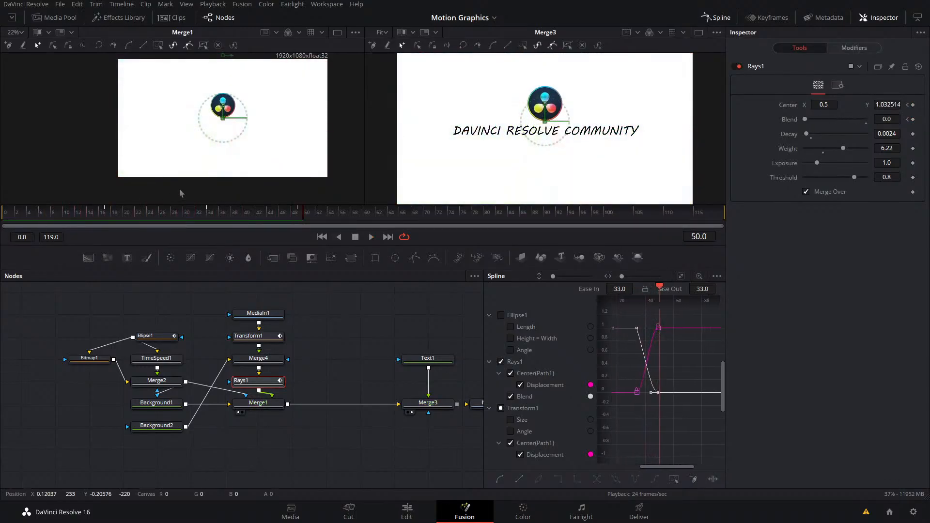
- Go to frame 13 and shift the MediaIn1-to-Rays1 node chain up to leave a gap above Merge1
drag(242, 215, 85, 240)
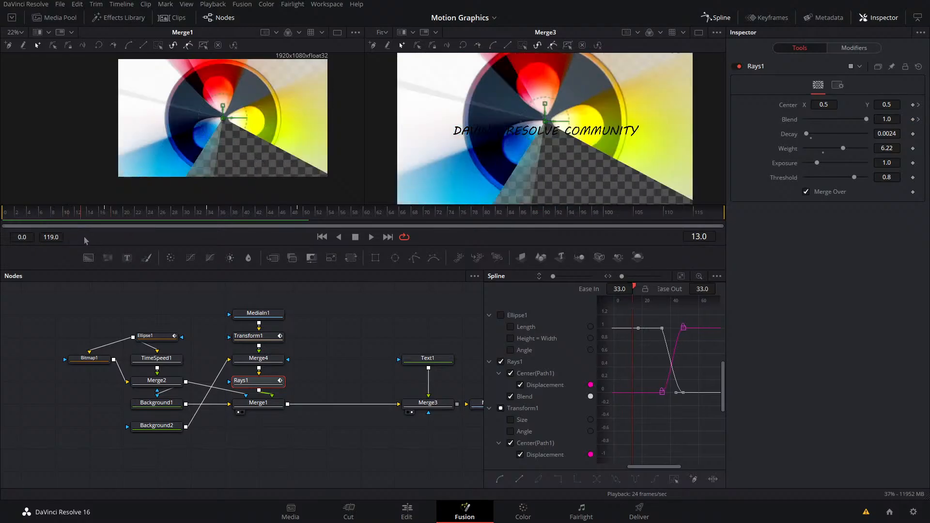
drag(310, 308, 249, 383)
drag(258, 381, 257, 359)
click(258, 361)
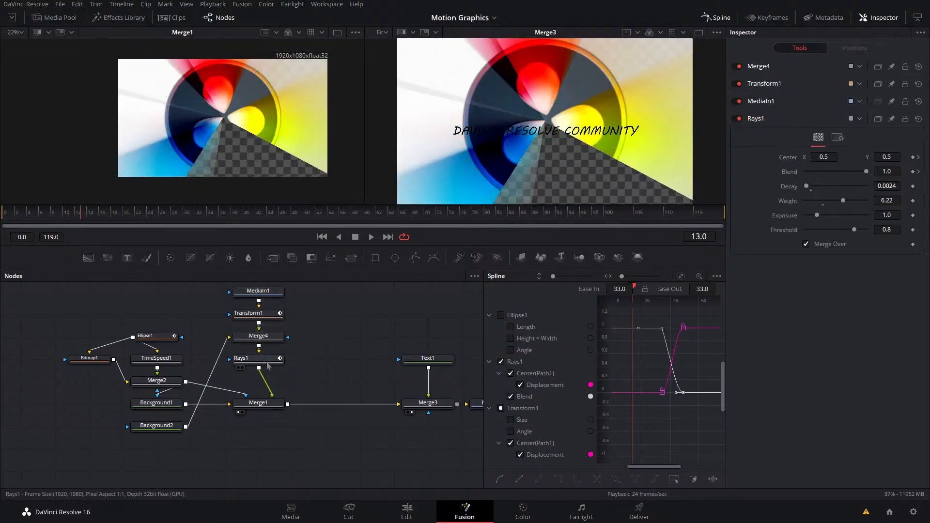
- Try a Glow after Rays1 with Glow Size 65.4 and Glow 0.394, and delete it
key(shift+space)
text(glow)
key(Return)
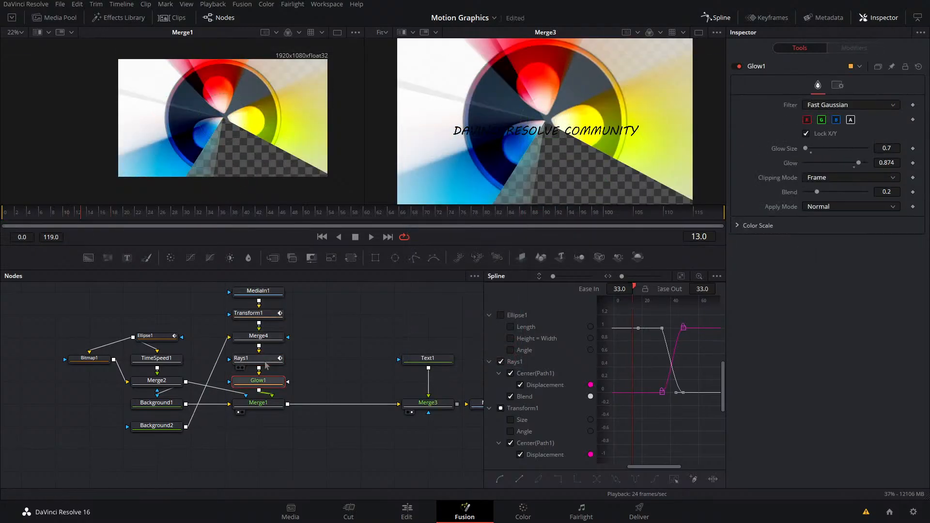
drag(808, 151, 833, 185)
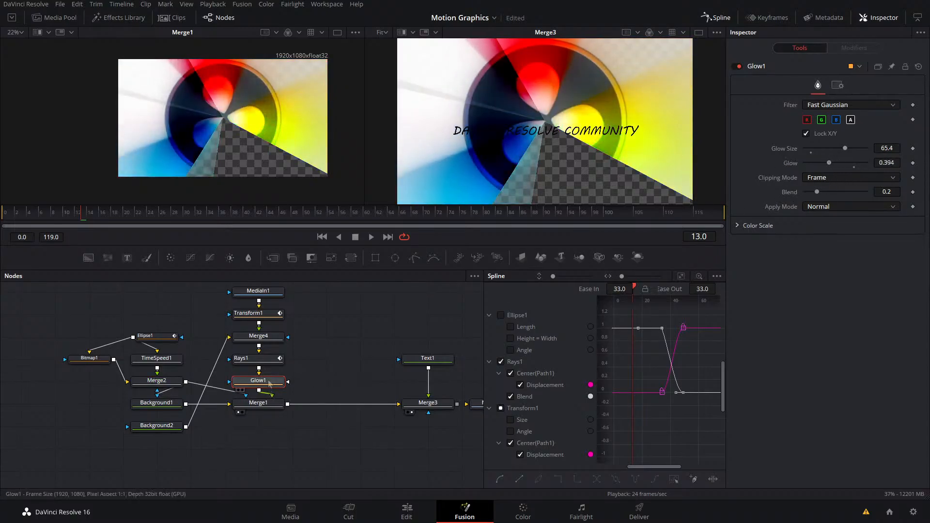
key(Delete)
- Pull Rays1 out of the chain into the space beside it and add a Luma Keyer node above it
drag(261, 359, 329, 364)
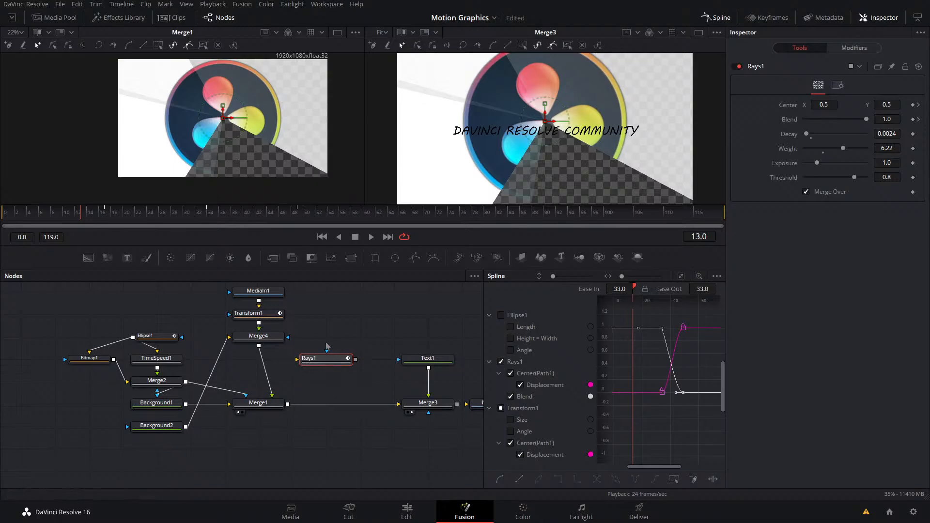
click(327, 335)
key(shift+space)
text(glow)
key(BackSpace)
key(BackSpace)
key(BackSpace)
key(BackSpace)
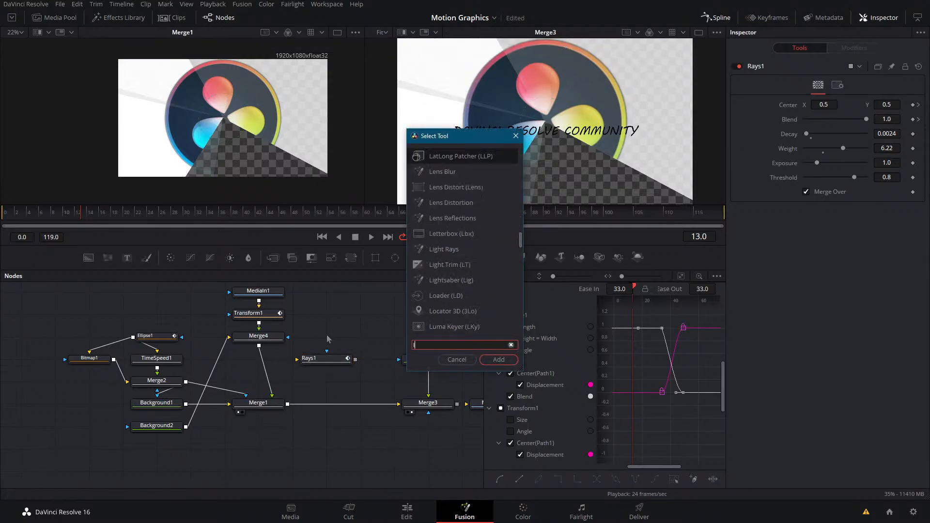
text(luma)
key(Return)
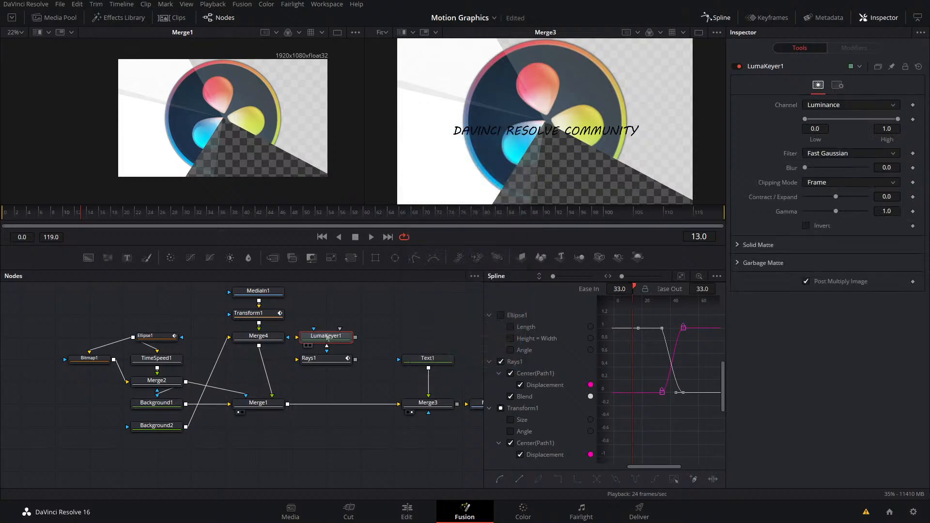
- Feed Merge4 into LumaKeyer1 and, with the key in the first viewer, set its Low threshold to 0.228
mouse_move(328, 339)
mouse_down()
mouse_move(315, 296)
mouse_move(315, 341)
mouse_up()
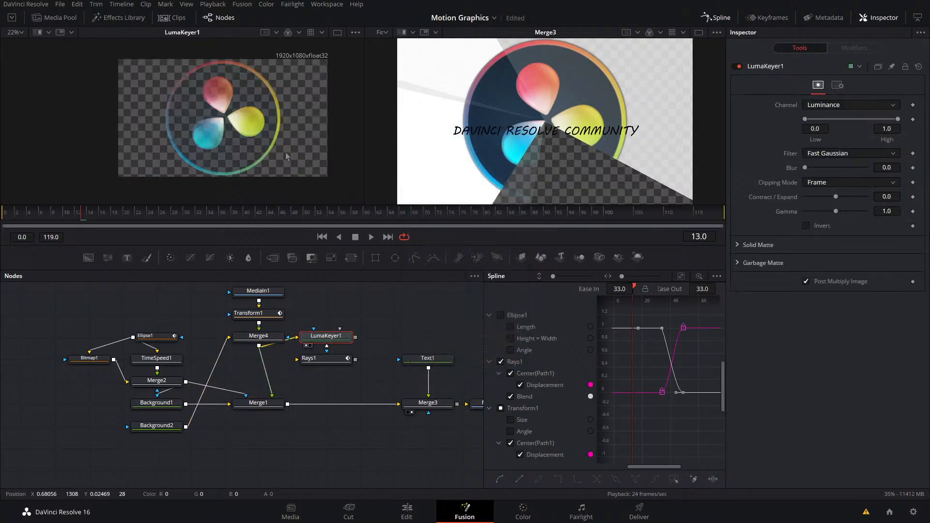
key(1)
drag(804, 119, 828, 132)
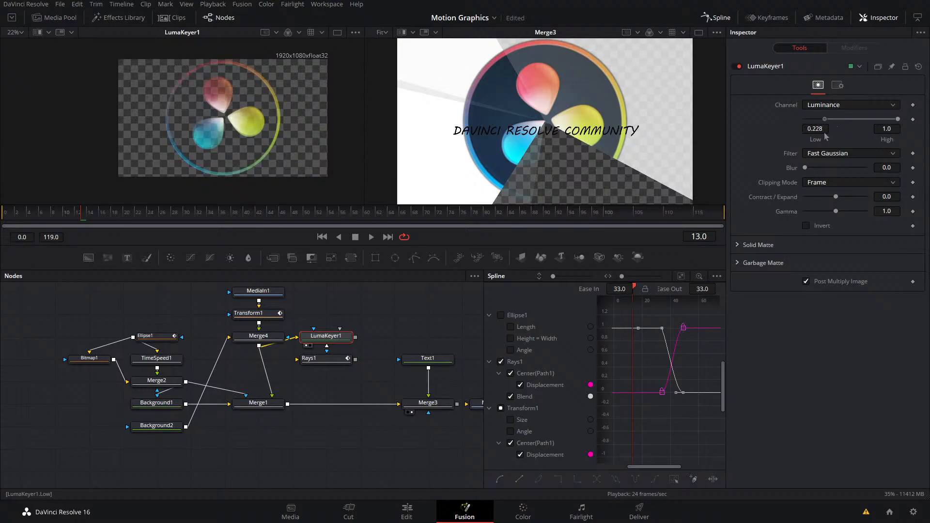
key(space)
- Feed LumaKeyer1 into Rays1, show Rays1 in the first viewer, and turn off its Merge Over option
drag(356, 337, 326, 368)
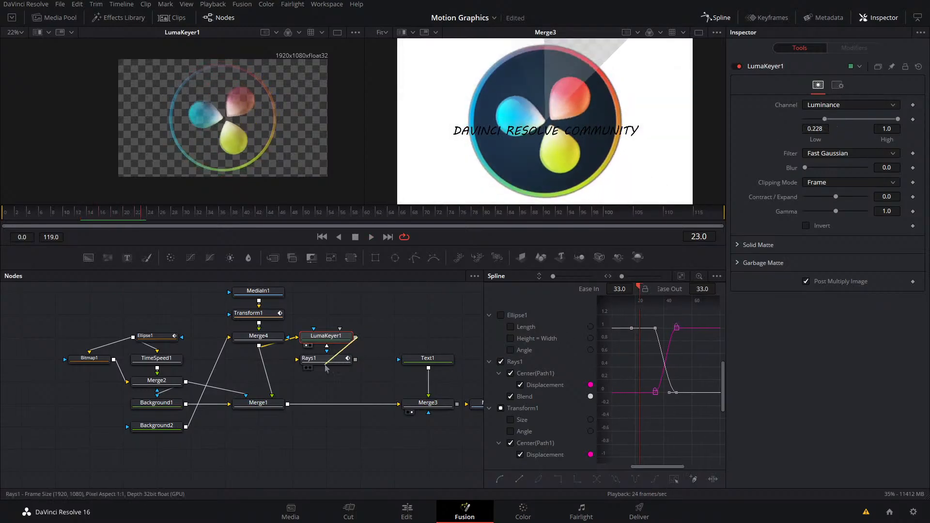
click(338, 367)
key(1)
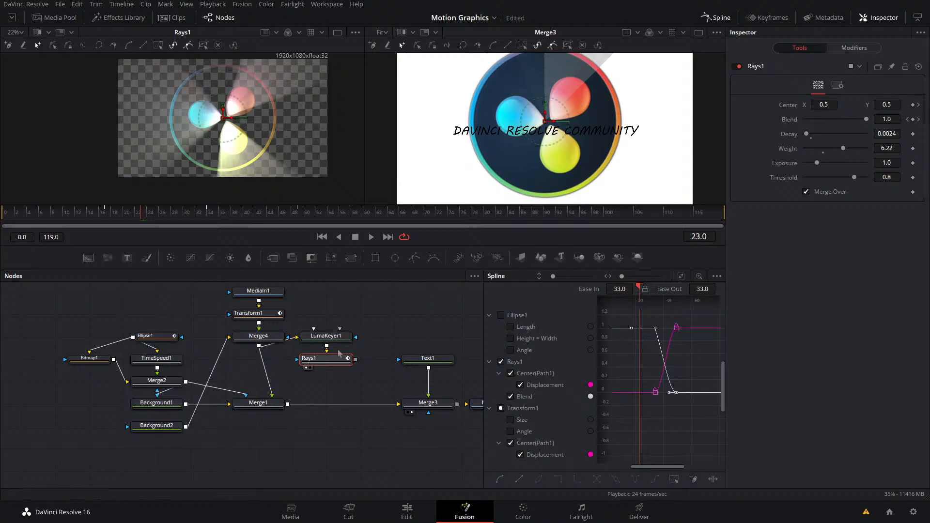
click(821, 191)
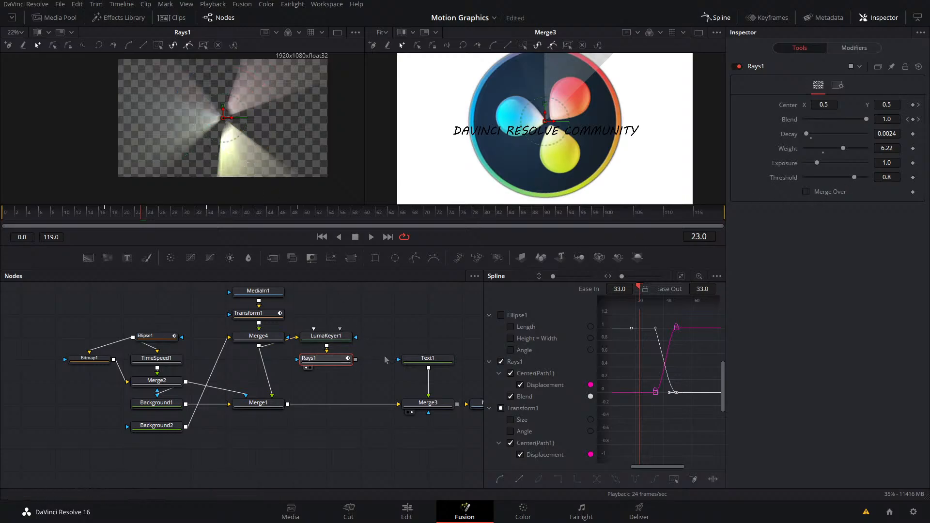
- Merge the Rays1 output over the Merge1 result ahead of Merge3 and play back the composite
drag(354, 365, 326, 404)
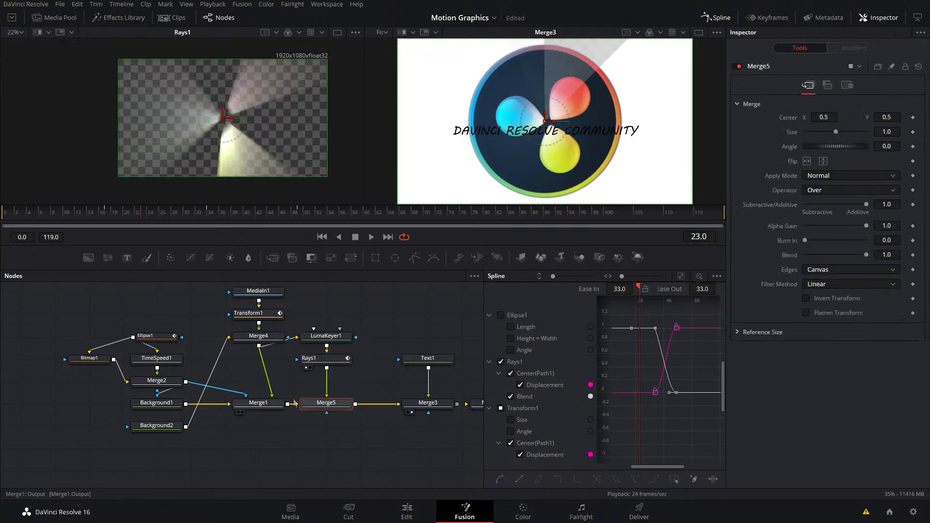
key(space)
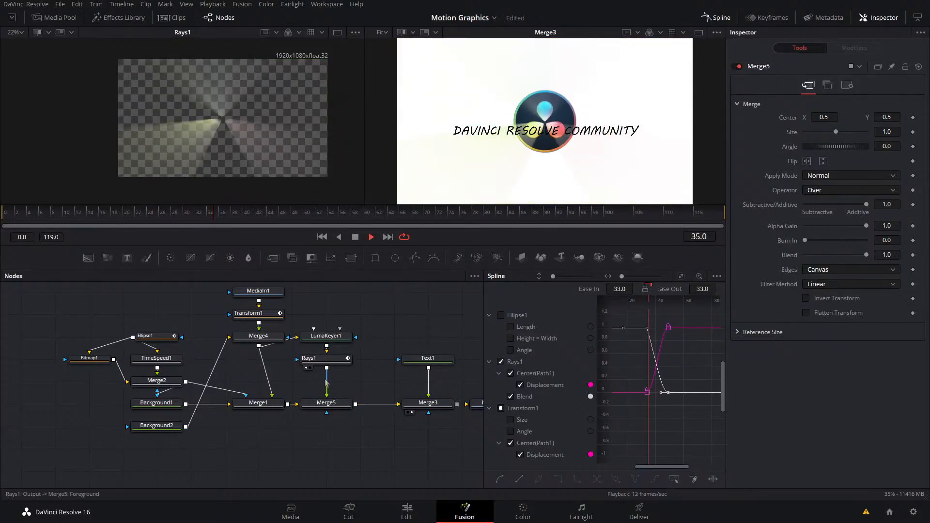
key(space)
- Raise the Rays1 Exposure to 1.181 while viewing frame 28
click(317, 358)
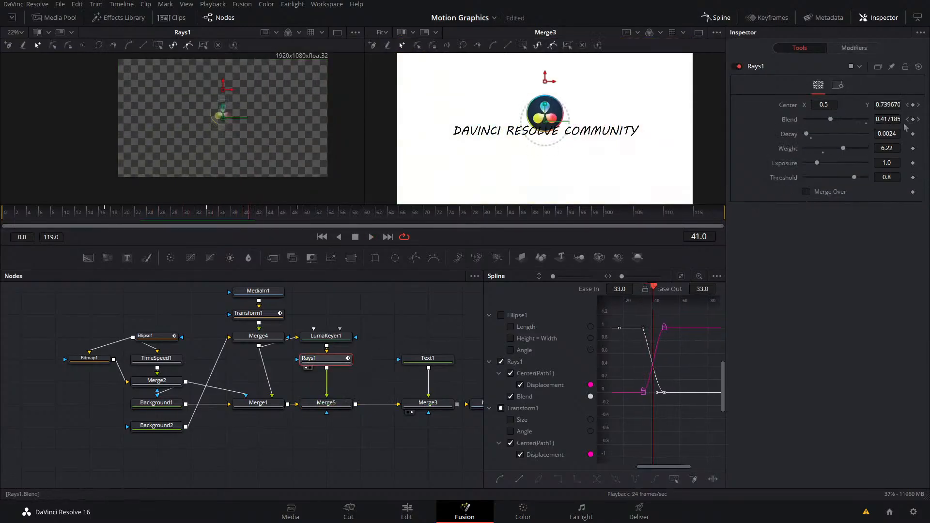
drag(242, 215, 170, 216)
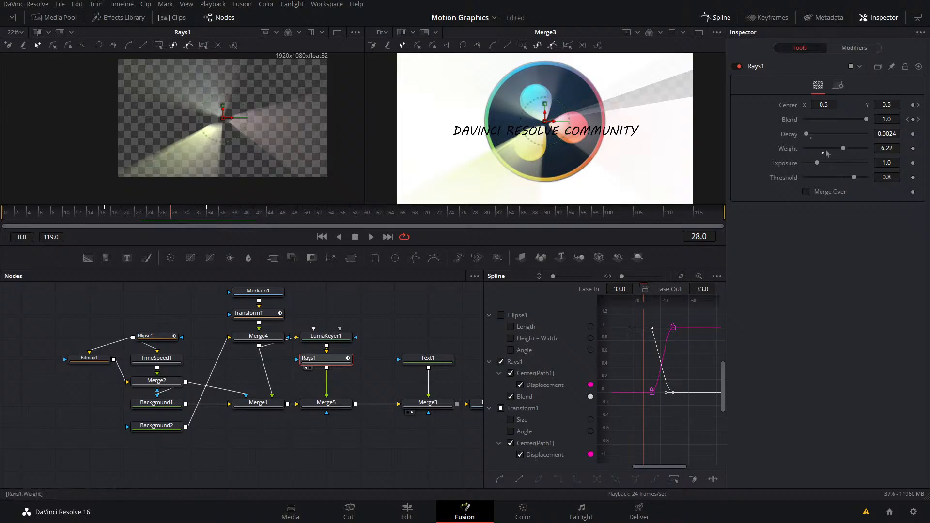
drag(807, 133, 820, 171)
key(ctrl+z)
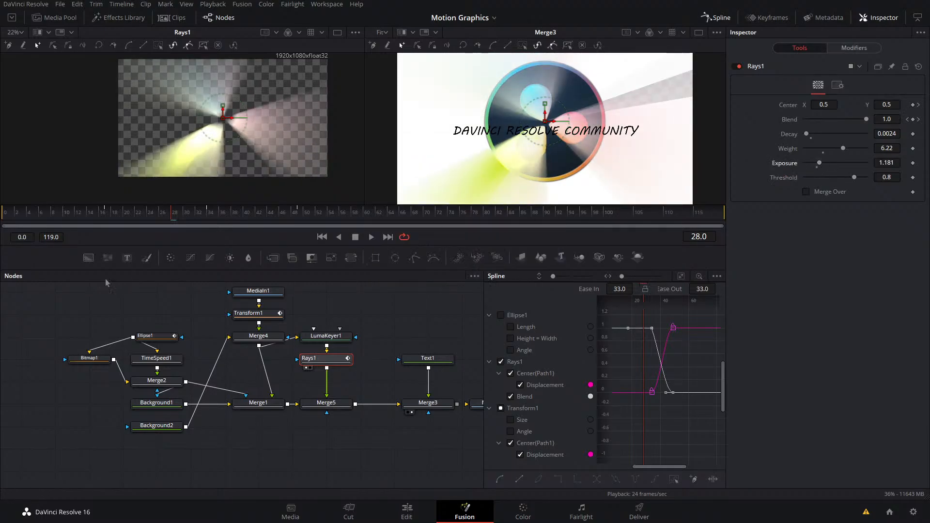
- Set the LumaKeyer1 Low threshold to 0.111, play back the result, and save the project
click(334, 336)
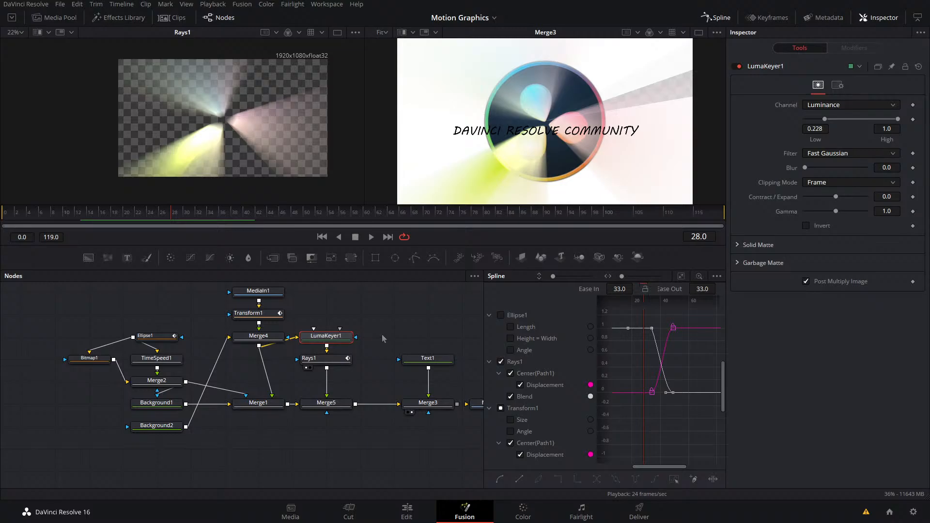
mouse_move(825, 121)
mouse_down()
mouse_move(872, 122)
mouse_move(824, 125)
mouse_move(794, 145)
mouse_move(815, 124)
mouse_up()
key(space)
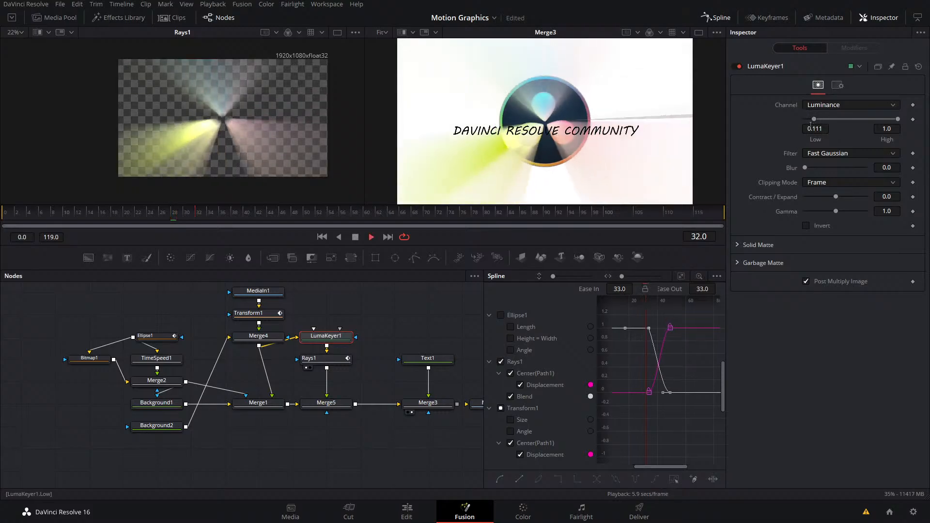
key(space)
key(ctrl+s)
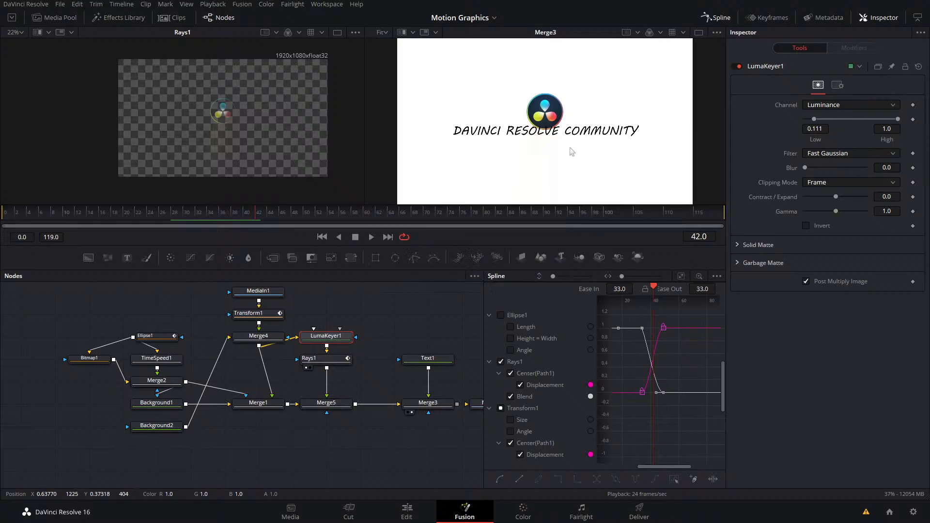
- Play the composition from frame 0 to check the keyed rays against the circular wipe, and return to the start
drag(229, 215, 1, 241)
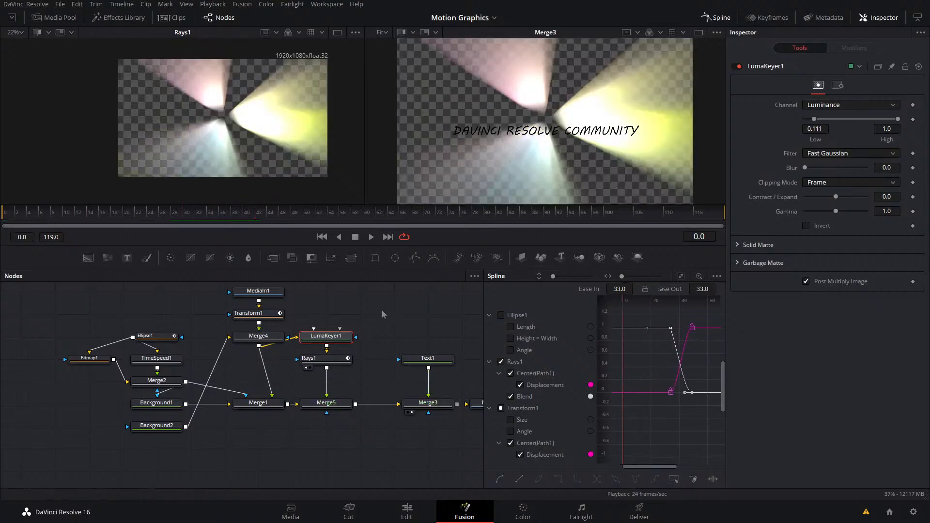
key(space)
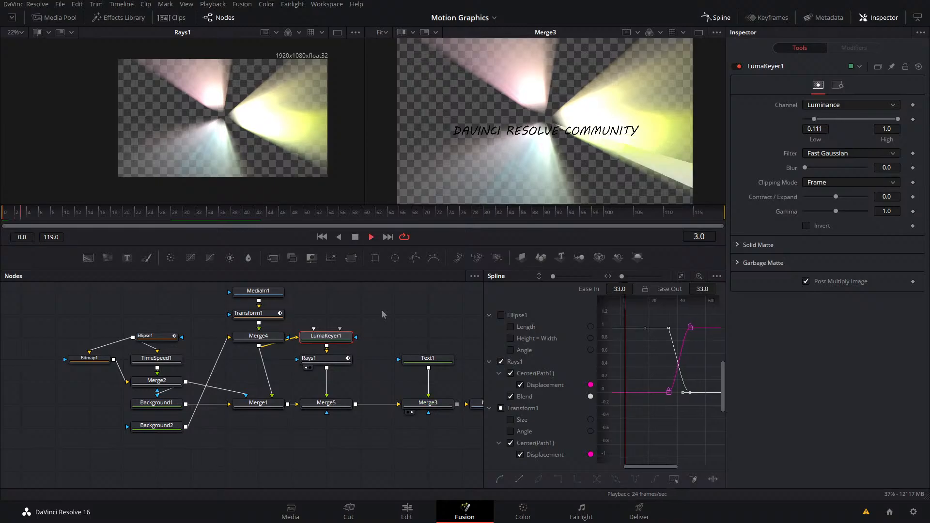
drag(85, 215, 1, 239)
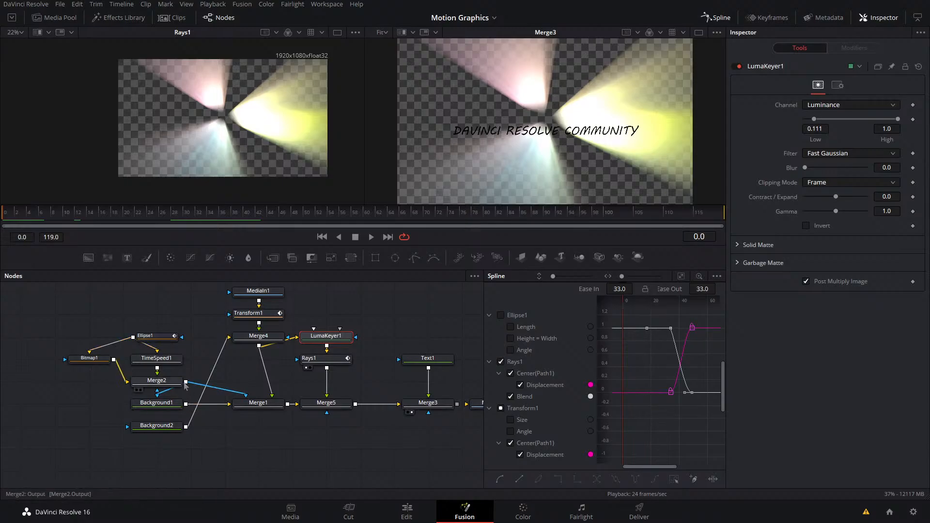
- Mask Merge5 with the Merge2 output, play back from frame 0 to check it, and save the project
drag(186, 383, 326, 412)
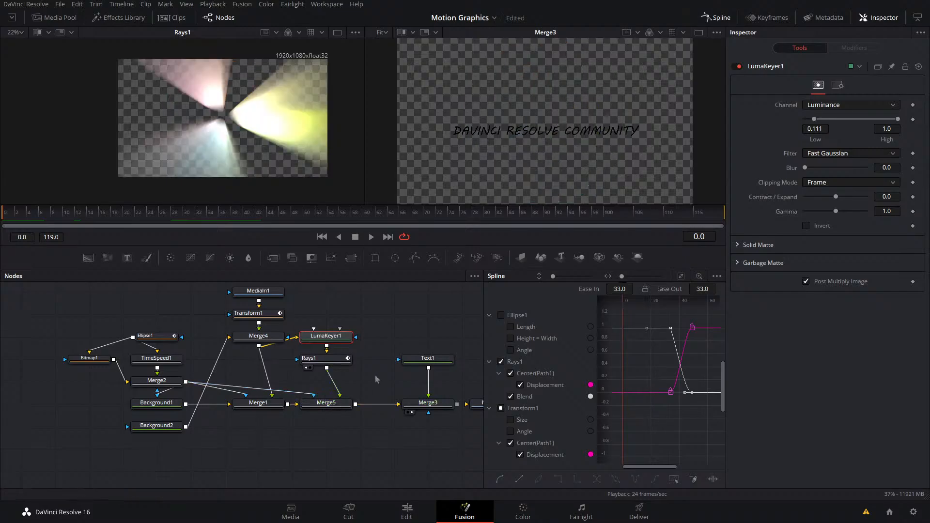
key(space)
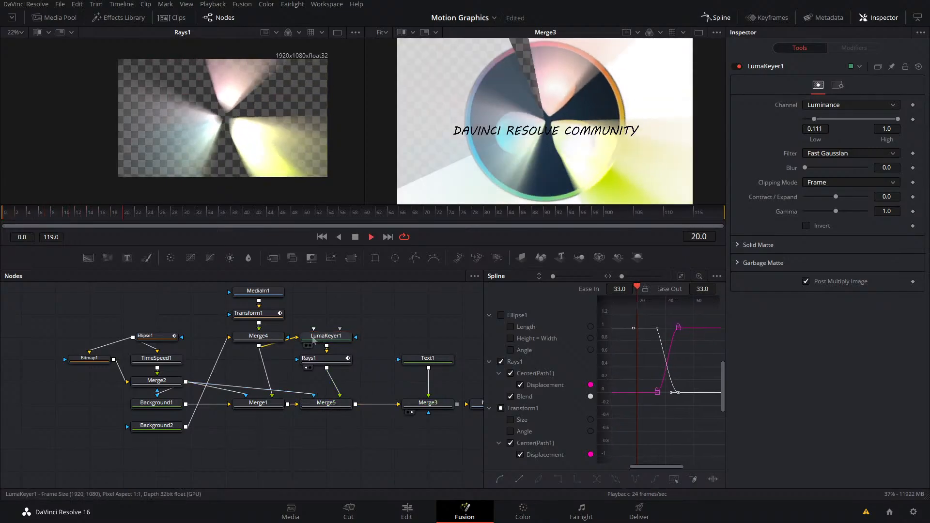
key(space)
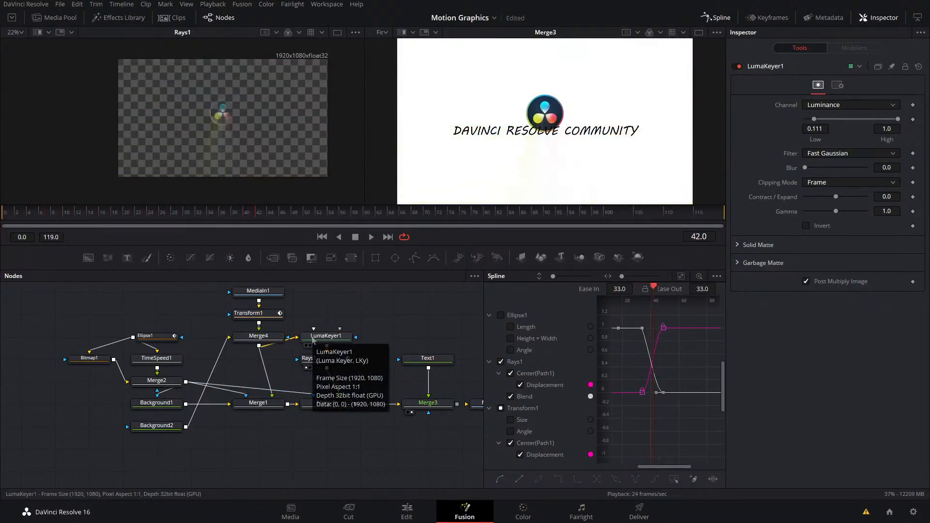
key(ctrl+s)
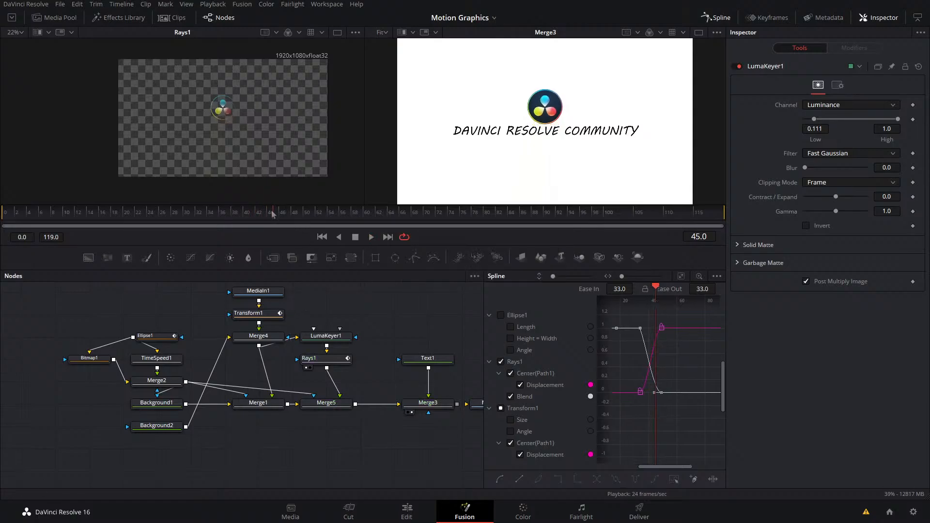
drag(273, 215, 306, 212)
scroll(582, 123, down, 1)
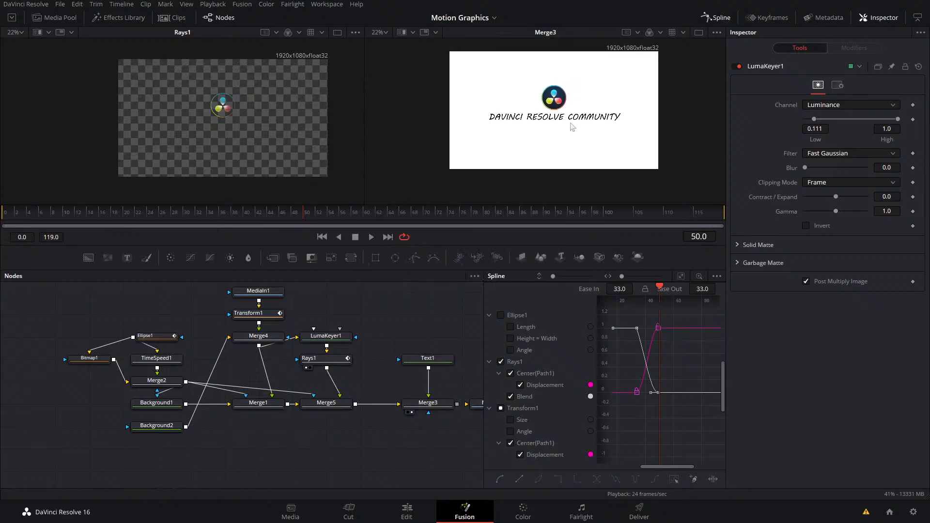
- Switch to the Edit page and search the Sound Library for "woosh"
click(407, 513)
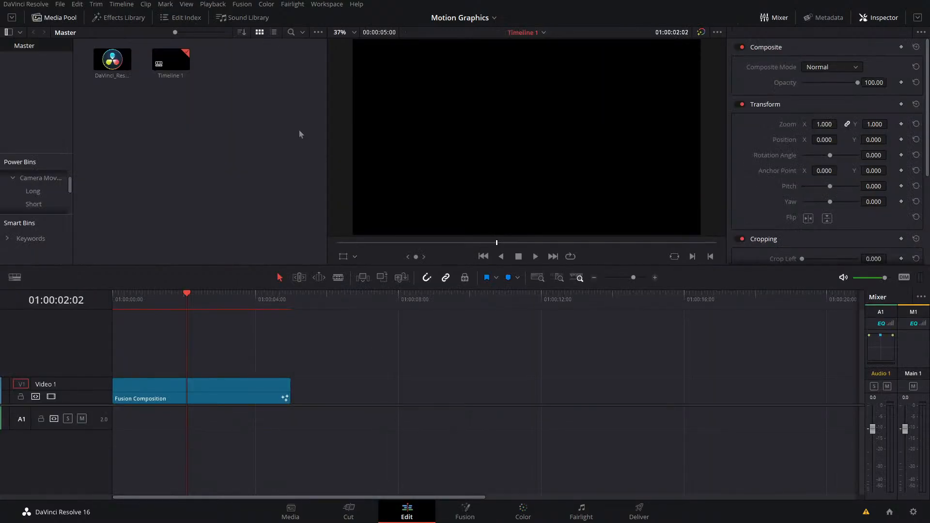
click(220, 19)
click(147, 48)
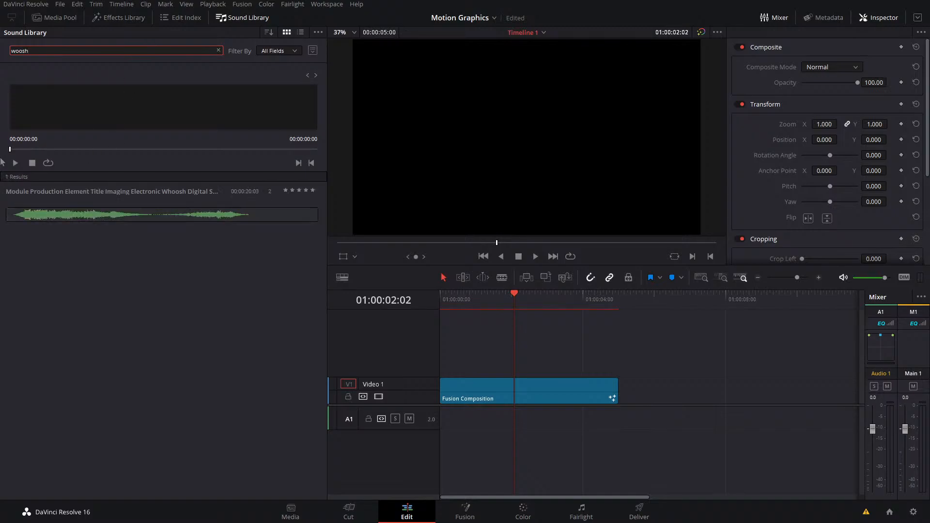
- Search the Sound Library for "break", look through the sounds, and clear the search
drag(92, 49, 1, 36)
text(break)
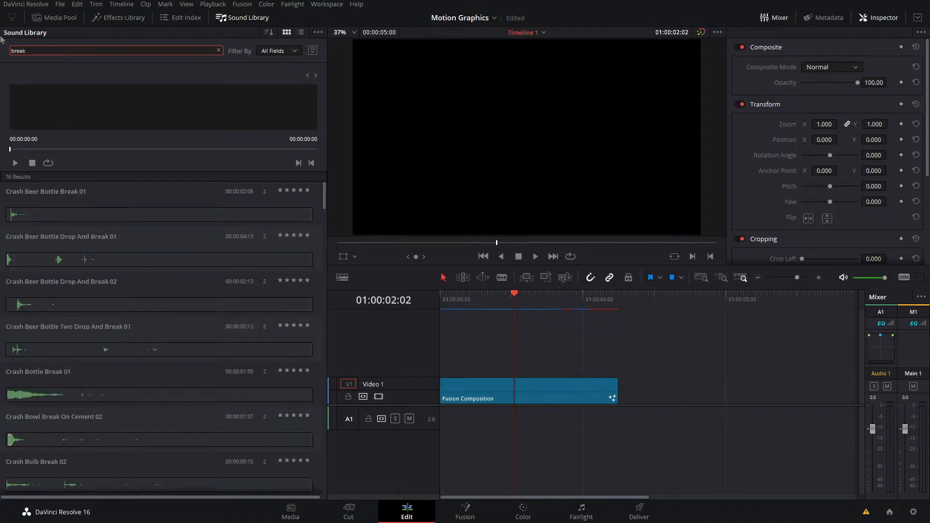
scroll(141, 257, down, 10)
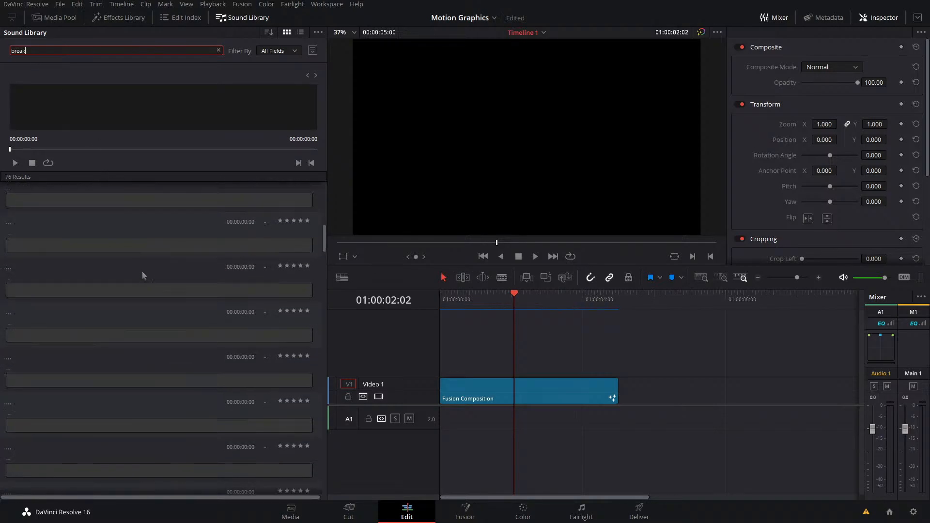
scroll(153, 270, up, 10)
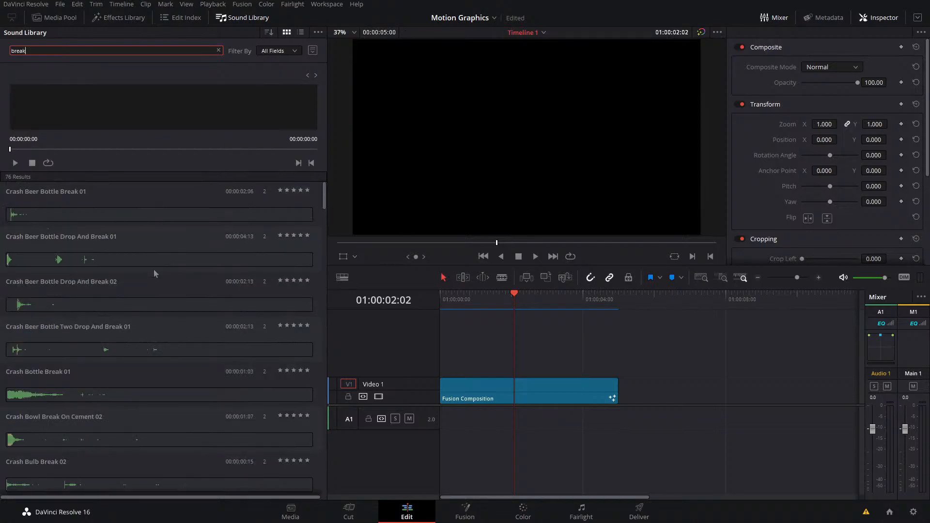
drag(29, 51, 4, 52)
key(BackSpace)
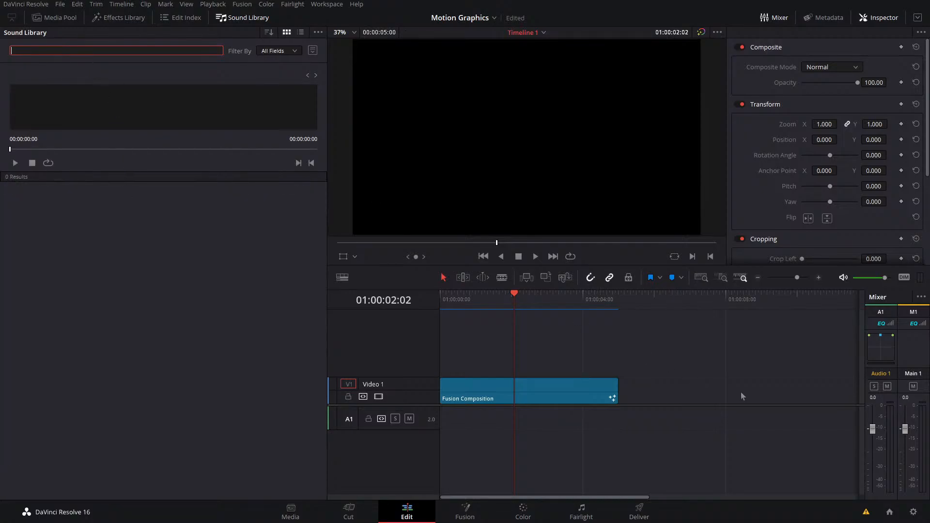
click(742, 392)
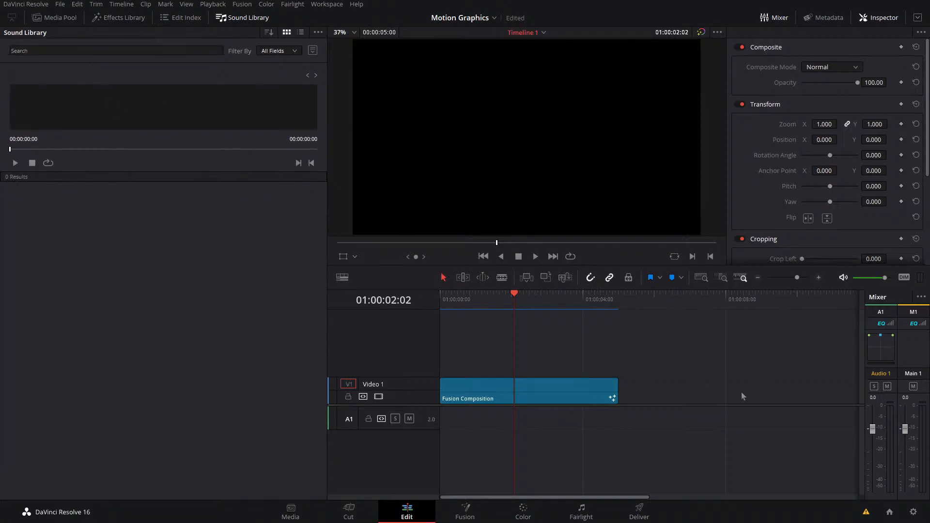
- Return to the Fusion page and hide the Spline editor
right_click(459, 511)
click(456, 518)
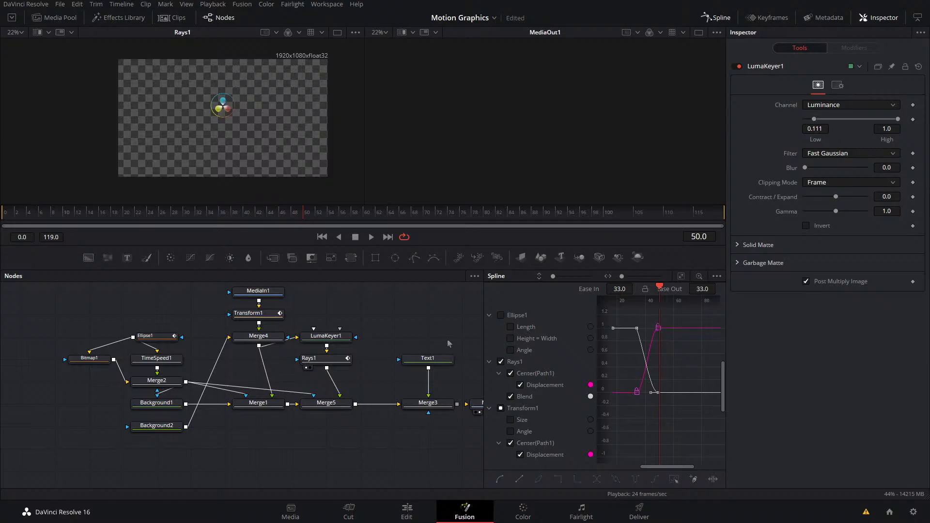
click(716, 18)
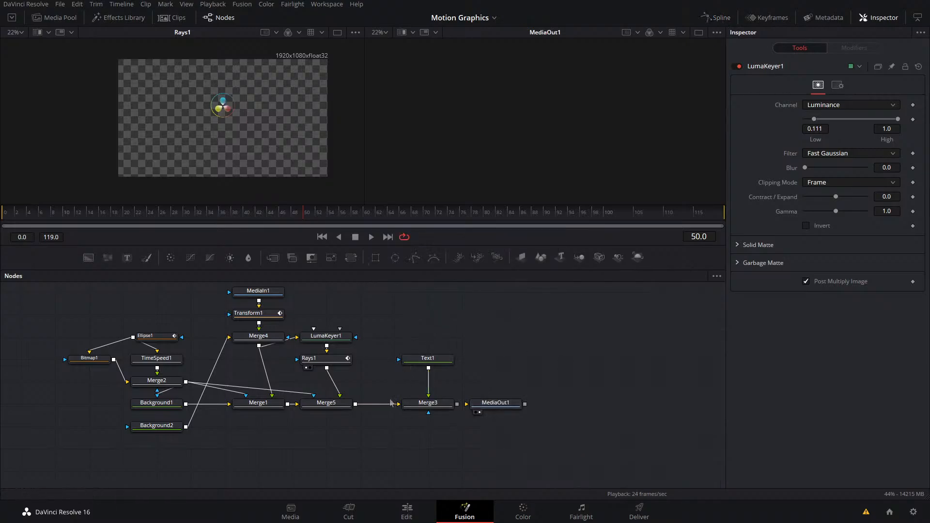
- Load Merge5 into the first viewer and Merge3 into the second, and play the composition
scroll(388, 397, up, 2)
drag(251, 104, 646, 162)
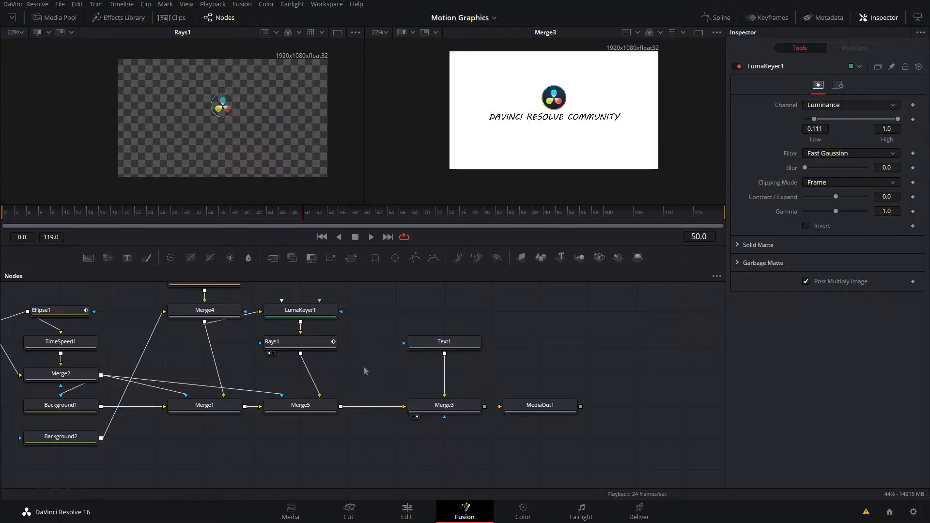
drag(314, 415, 248, 128)
key(space)
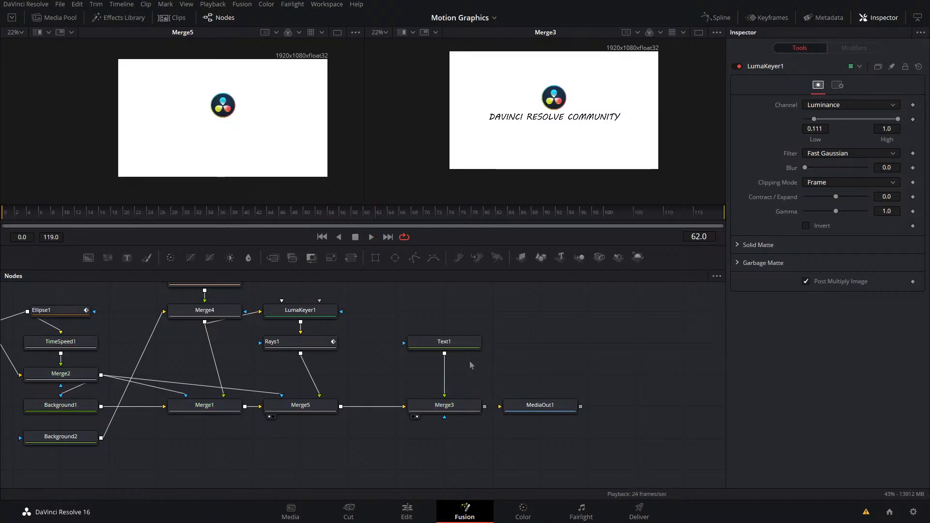
- At frame 49, add a Follower modifier to the Styled Text of Text1
click(444, 341)
drag(355, 212, 290, 217)
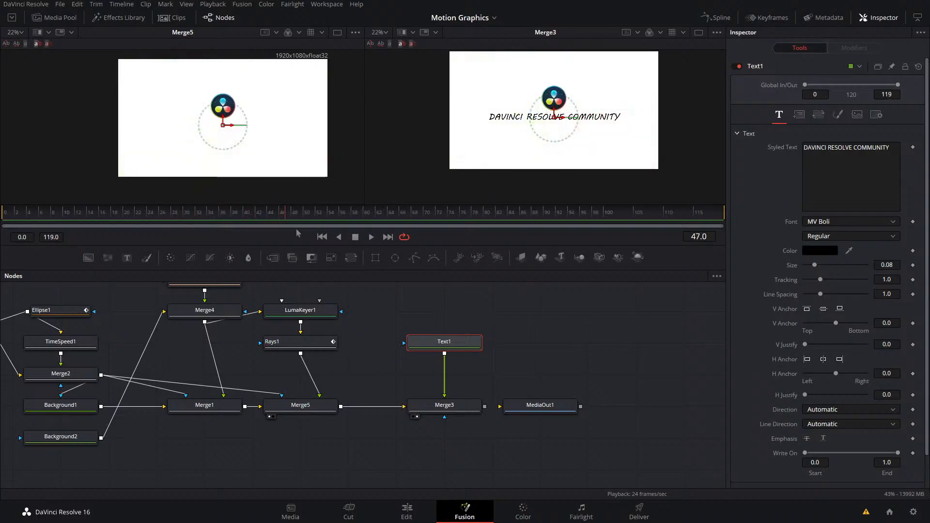
click(310, 345)
click(208, 286)
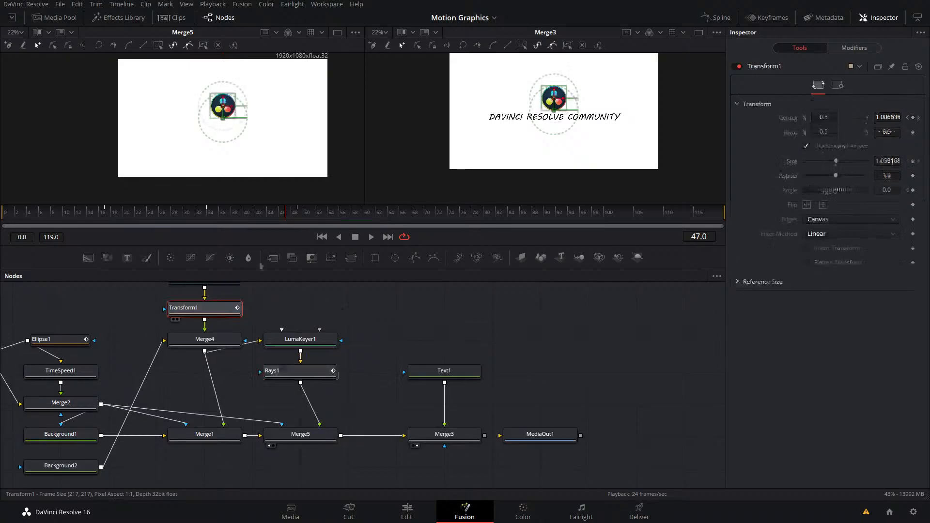
click(453, 372)
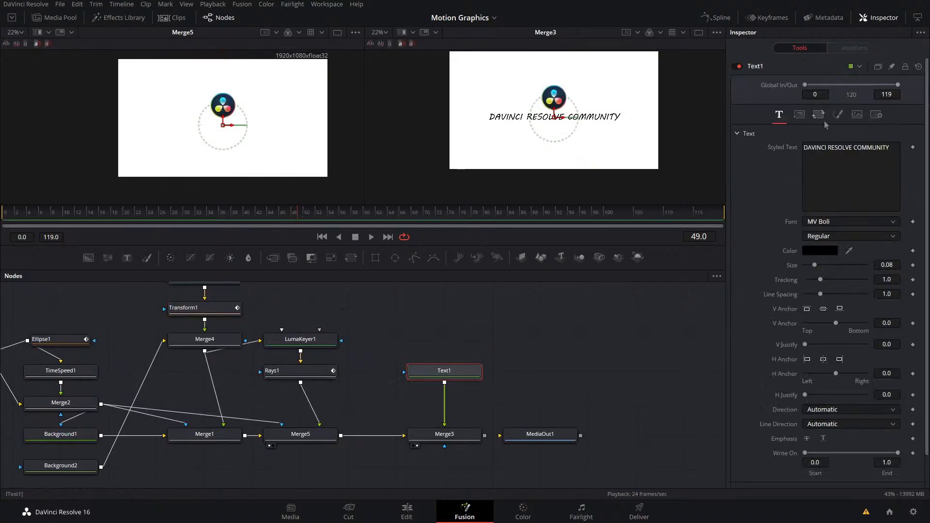
right_click(841, 172)
click(868, 245)
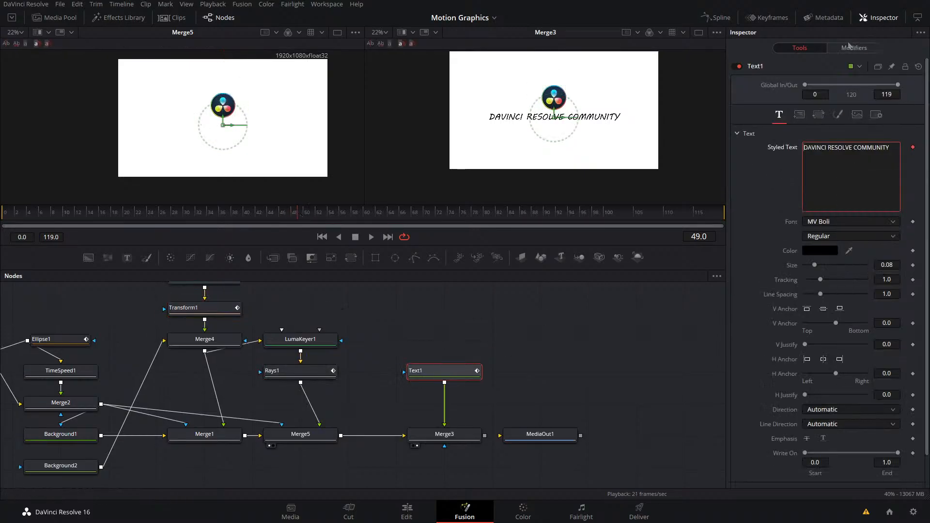
- Keyframe the X/Y Offset in the Follower's shading Position settings at frame 49
click(854, 48)
click(847, 86)
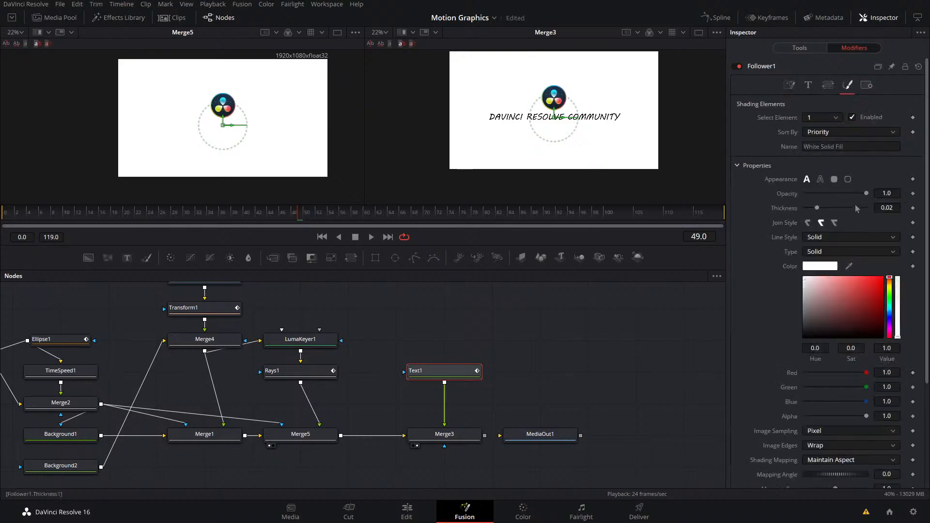
scroll(857, 208, down, 3)
click(737, 403)
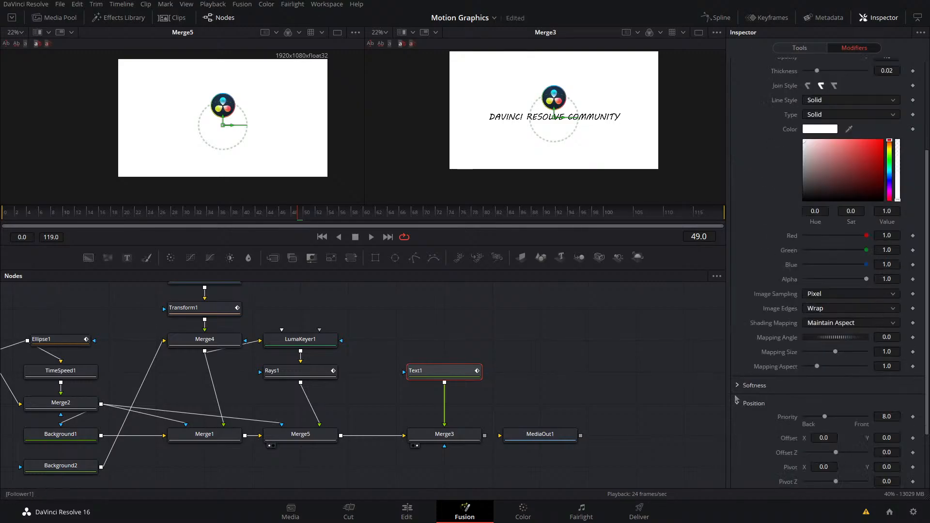
click(912, 438)
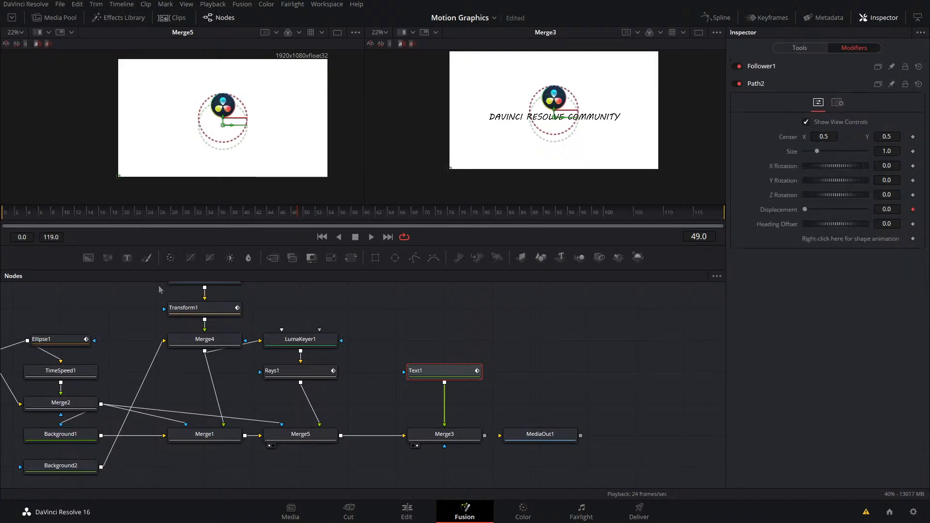
- Set the Follower's shading Offset Y to -1.316 at frame 34
click(764, 66)
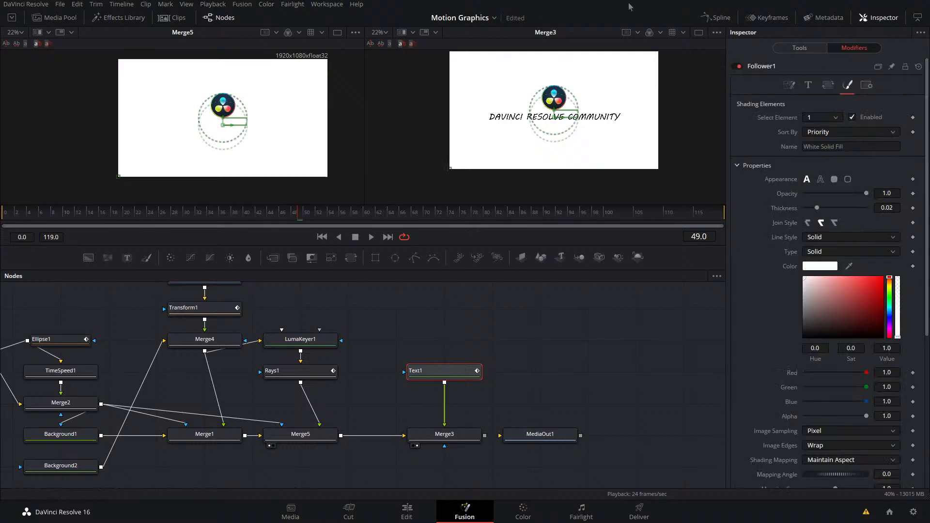
click(804, 51)
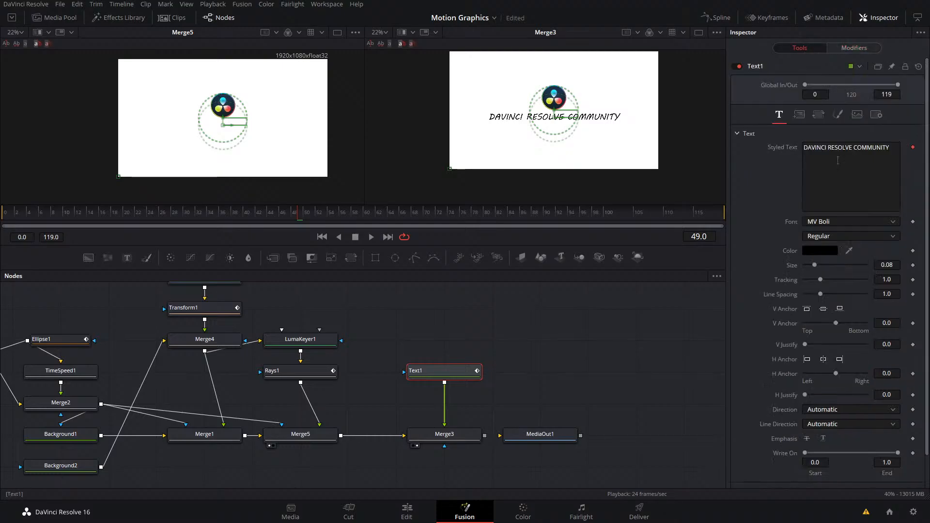
right_click(841, 186)
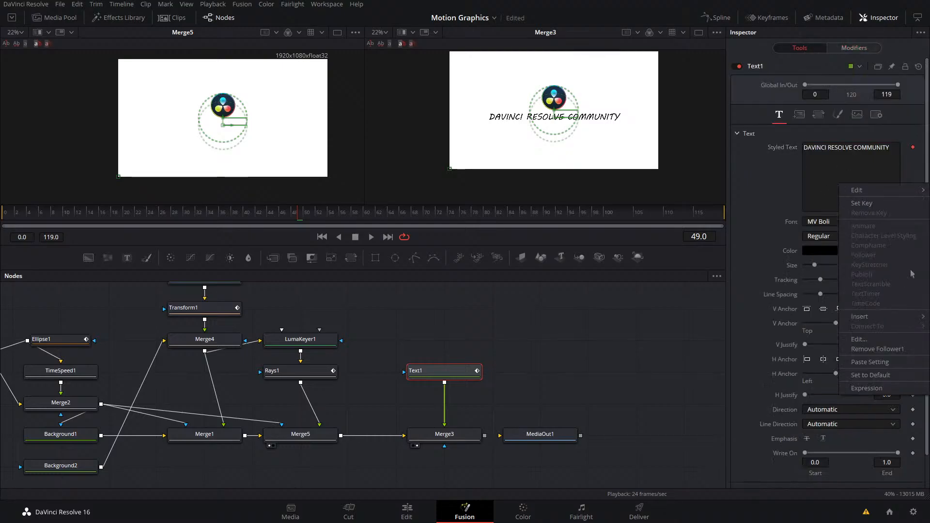
click(853, 48)
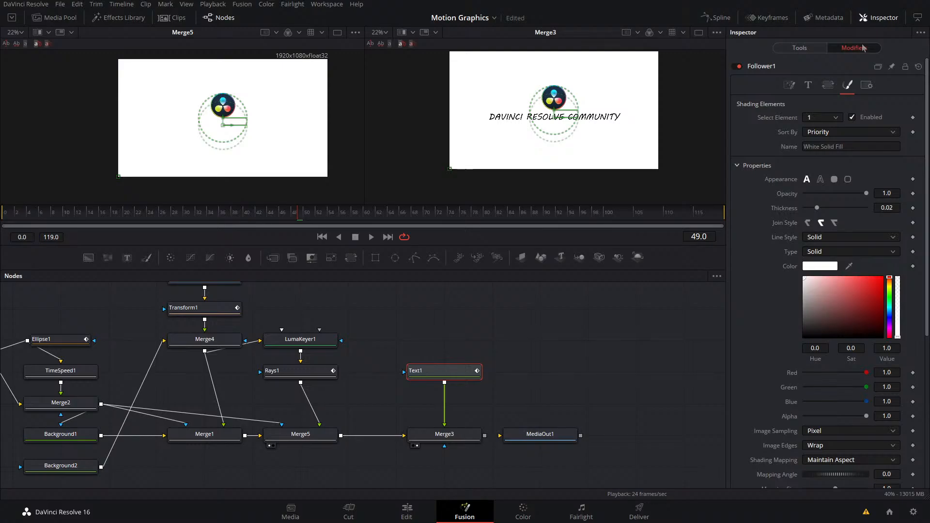
scroll(846, 338, down, 5)
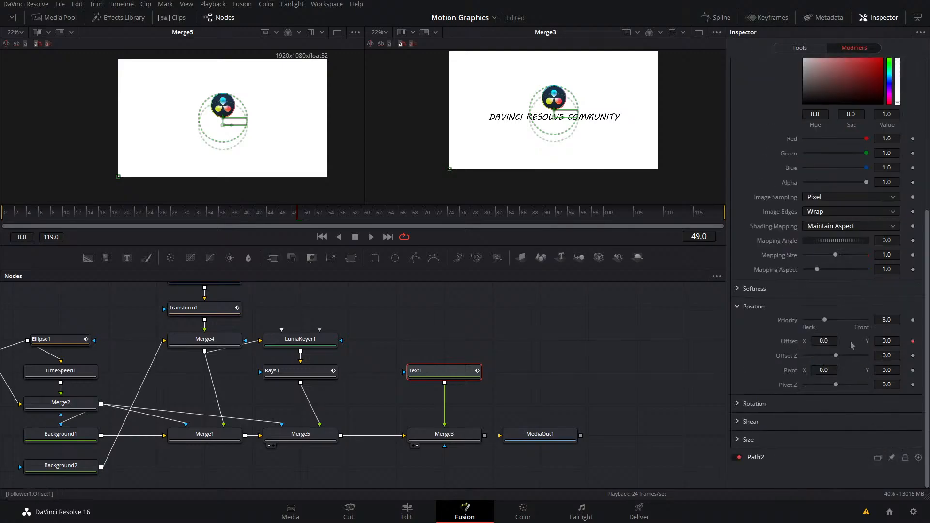
drag(299, 216, 213, 230)
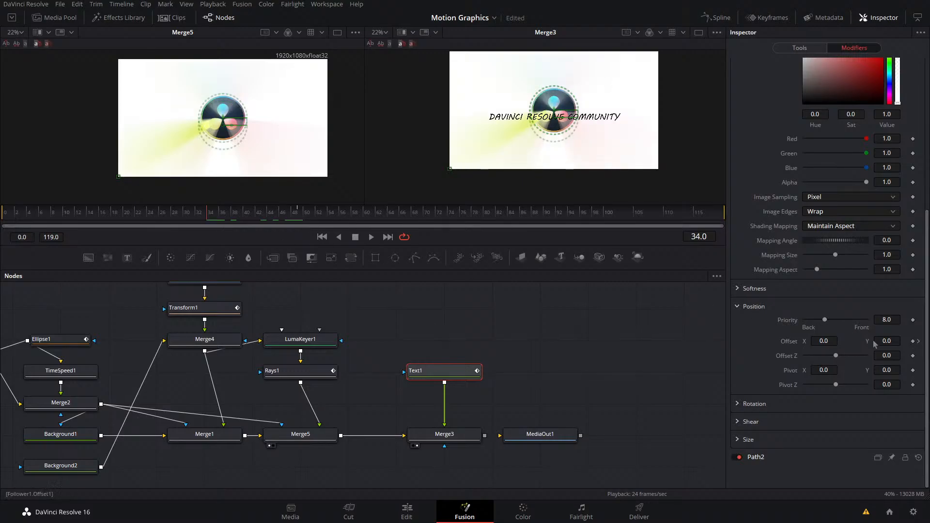
mouse_move(886, 341)
mouse_down()
mouse_move(836, 341)
mouse_move(890, 341)
mouse_up()
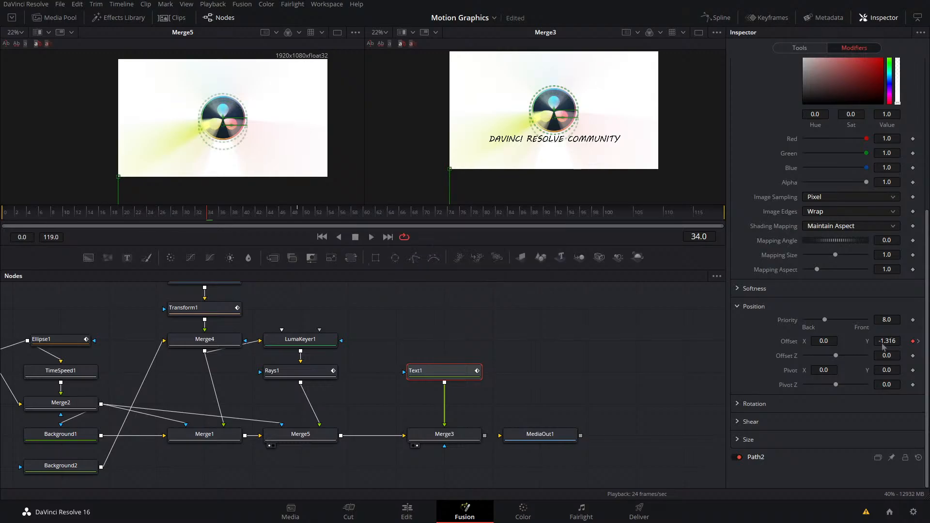
- Keyframe the Follower's shading Offset Z at frame 49 and set it to -0.5 at frame 34
click(299, 213)
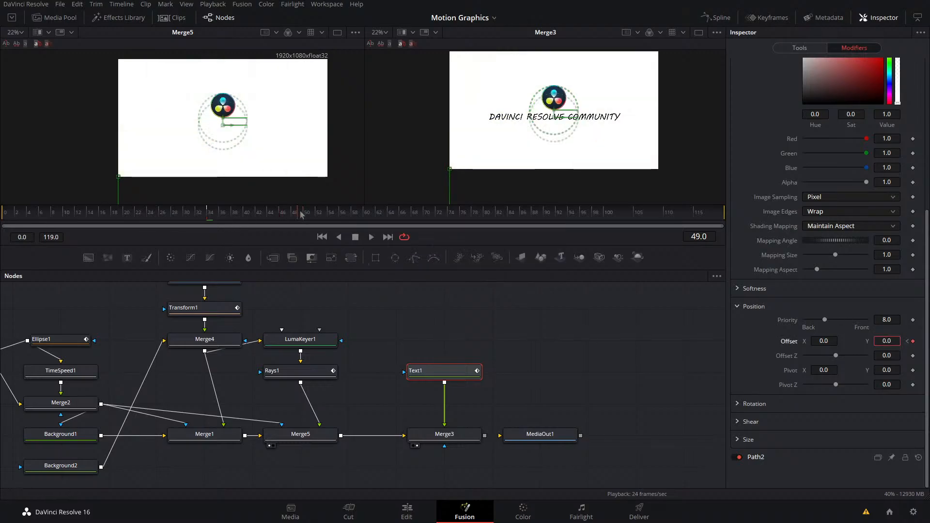
click(913, 355)
drag(222, 217, 207, 217)
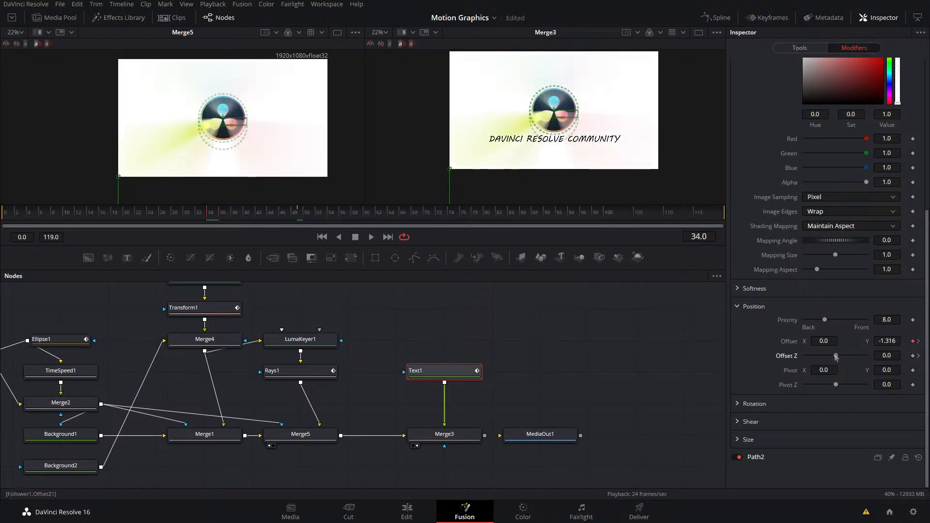
drag(836, 357, 719, 377)
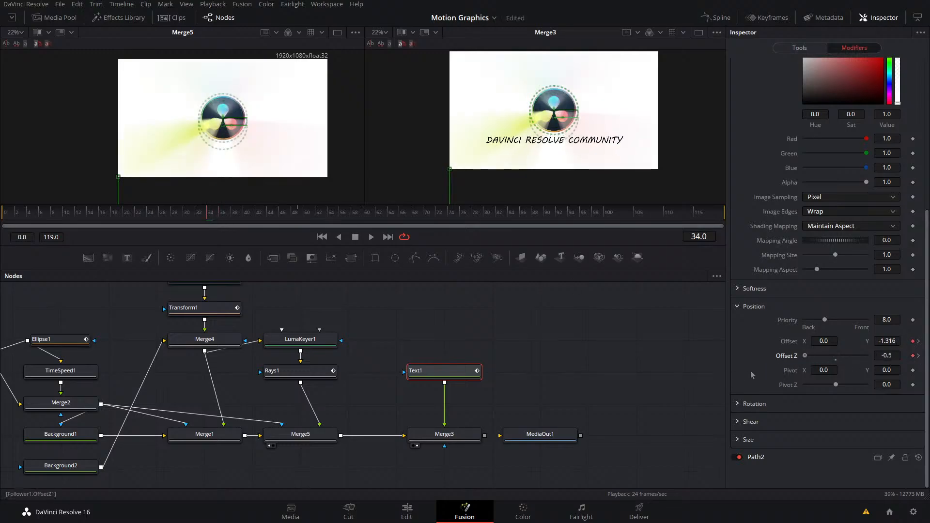
- Set the Follower's Offset Z to -1.0 at frame 34
click(896, 355)
key(BackSpace)
key(BackSpace)
key(BackSpace)
text(1)
key(Tab)
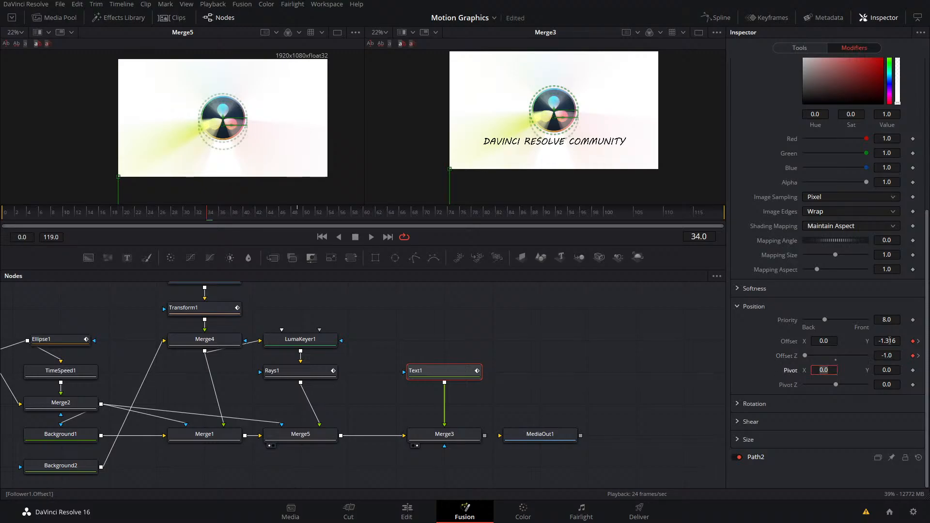
- Set the Follower's Offset Z to -3.0 at frame 34
click(885, 354)
key(BackSpace)
key(BackSpace)
key(BackSpace)
text(3)
key(Tab)
- Play back the title movement and scrub between frames 33 and 48 to check it
key(space)
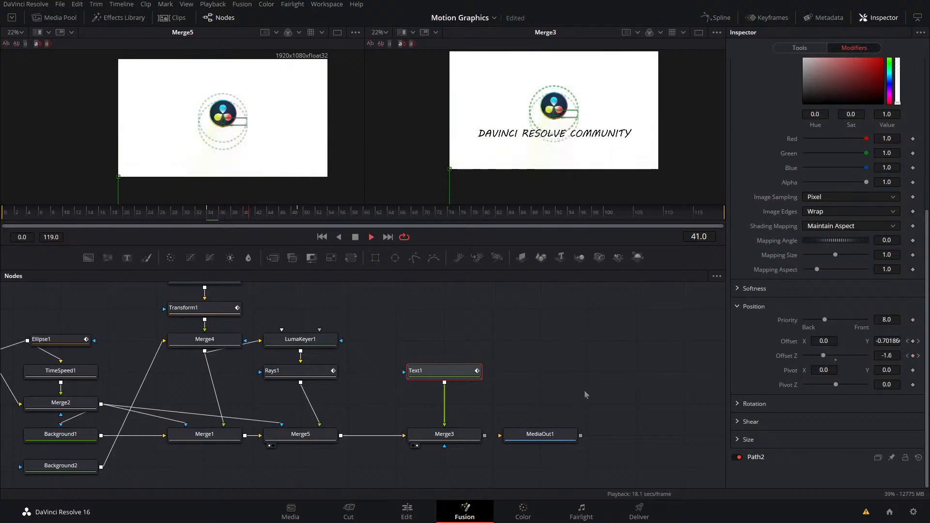
key(space)
drag(333, 216, 203, 227)
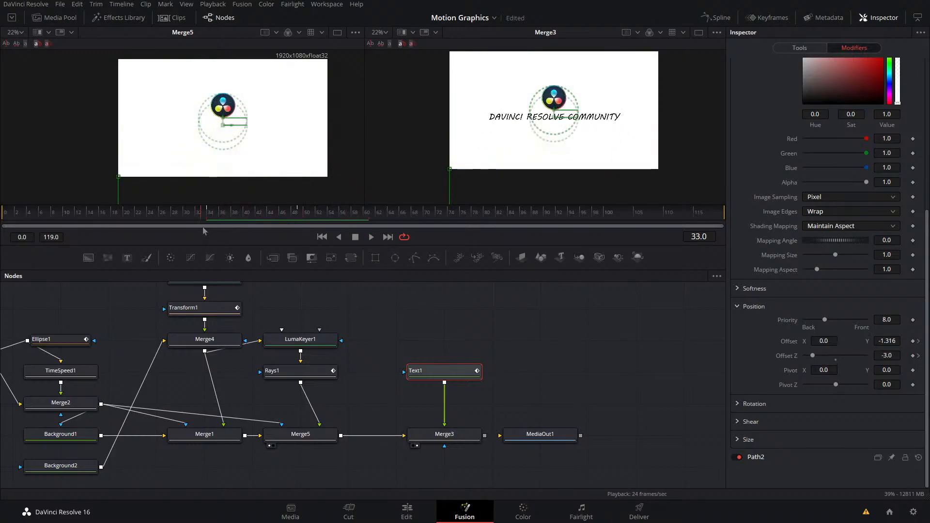
drag(284, 214, 297, 215)
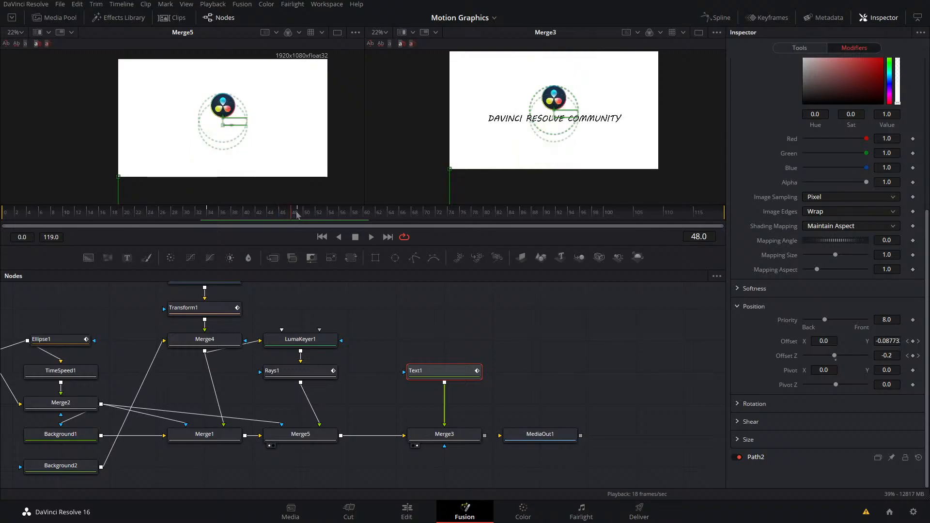
- Keyframe the Follower's shading Opacity at 1.0 on frame 42 and 0.0 on frame 34, and play back the fade-in
click(256, 216)
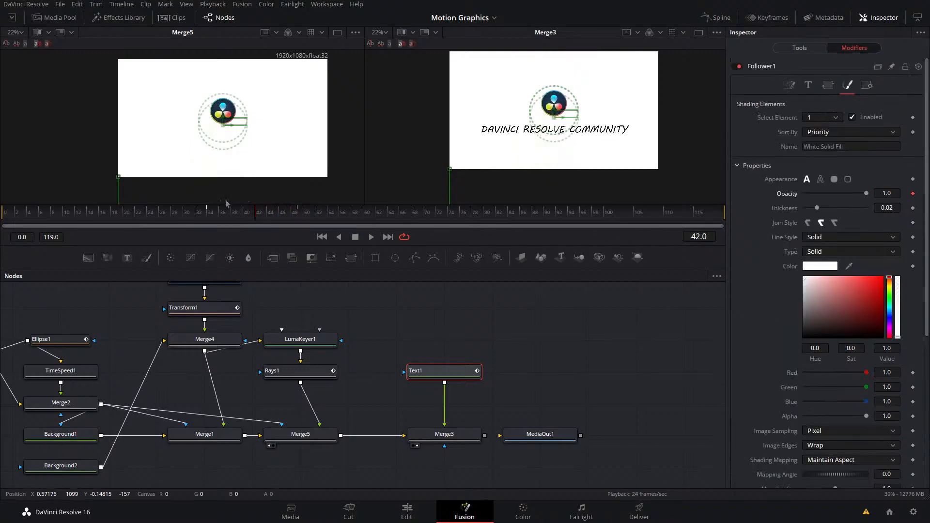
click(203, 214)
drag(194, 205, 209, 214)
click(208, 221)
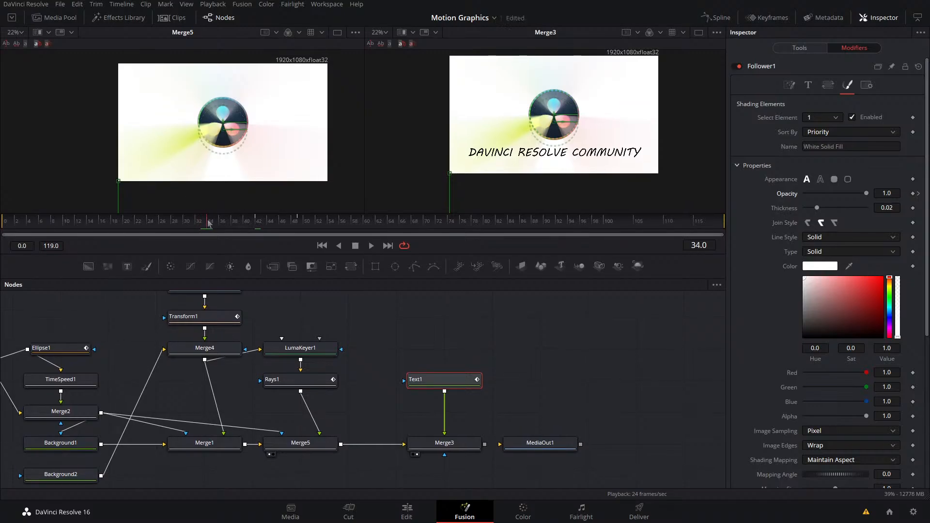
drag(867, 195, 804, 194)
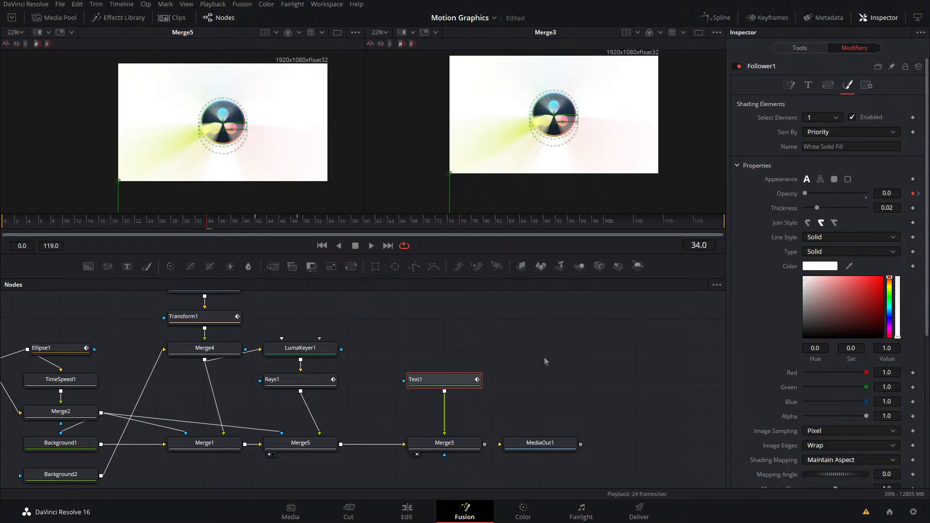
key(space)
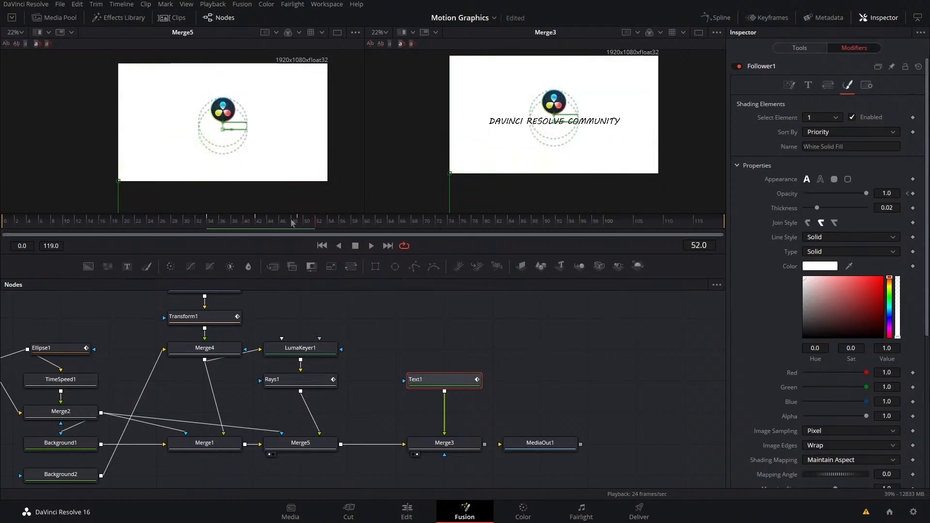
click(233, 234)
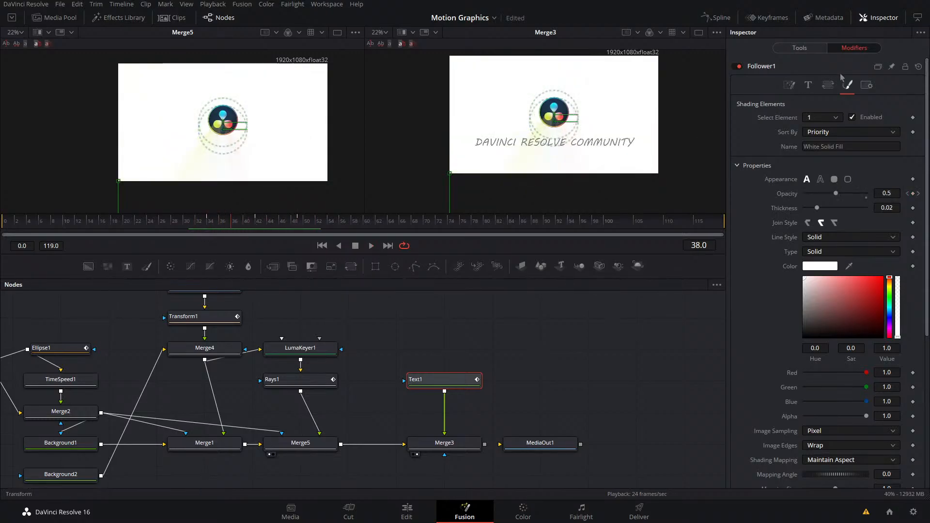
- Set the Follower's order to Inside Out with a delay of 0.8, and play back the title animation
click(790, 85)
drag(837, 148, 836, 148)
click(818, 121)
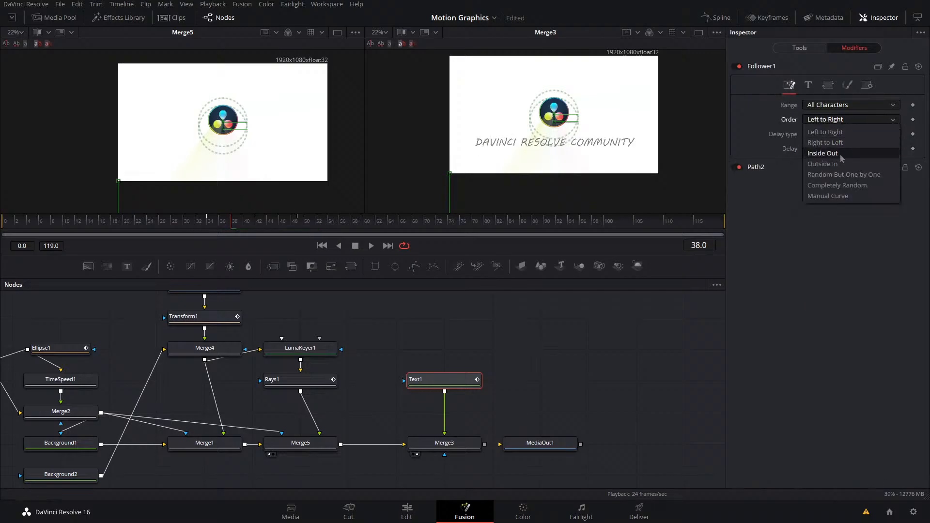
click(838, 154)
drag(836, 148, 837, 148)
drag(230, 222, 190, 223)
key(space)
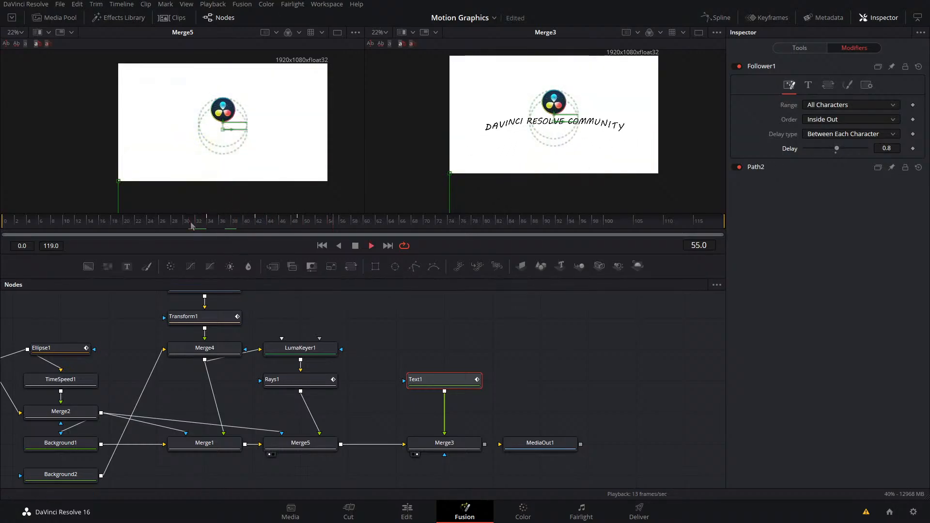
key(space)
- Smooth Text1's animation keyframes in the spline editor, set their Ease In to 57.3, and play back the title
click(716, 18)
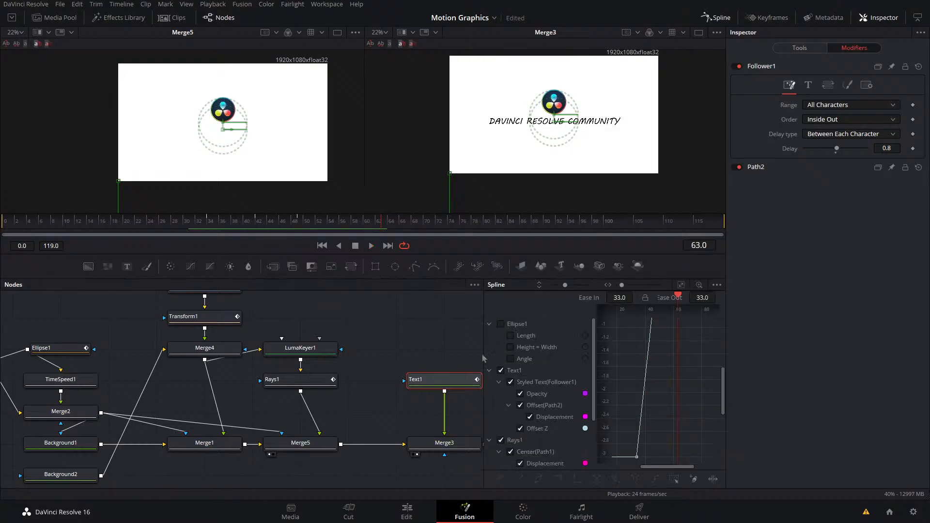
click(681, 285)
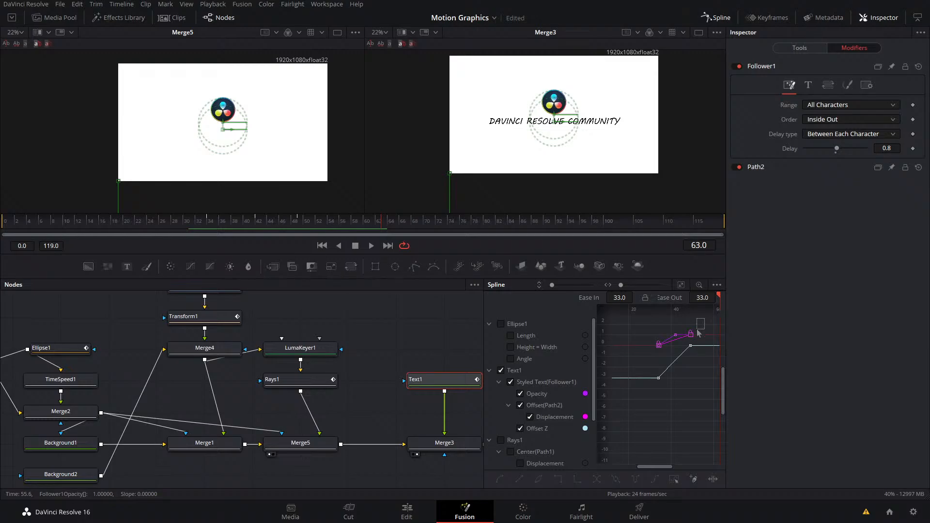
drag(705, 320, 639, 448)
key(s)
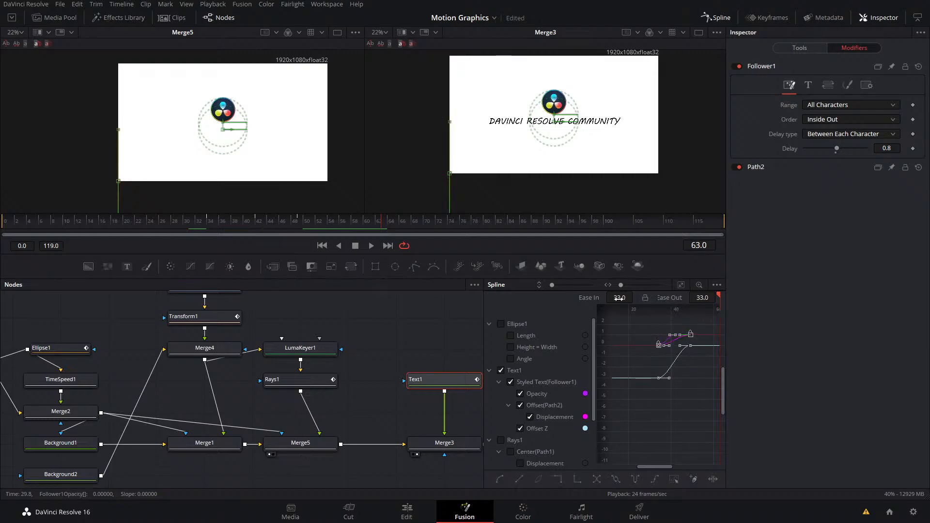
drag(619, 298, 631, 298)
drag(384, 226, 190, 239)
key(space)
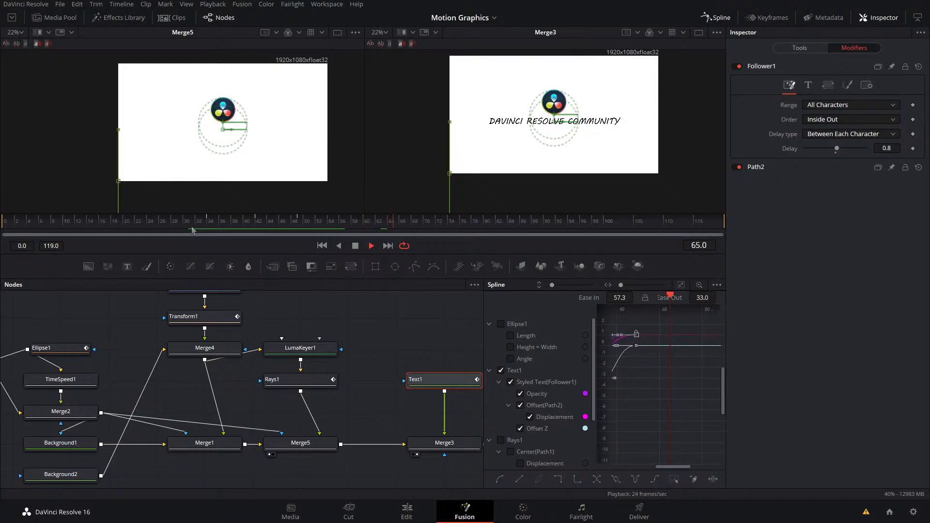
key(space)
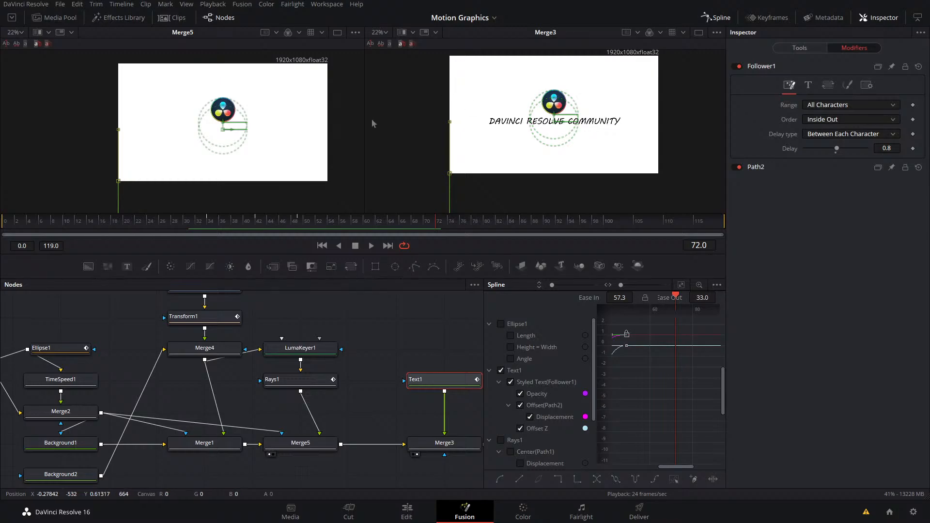
- Save the project and look over the node graph from MediaIn1 through to MediaOut1 with nothing selected
key(ctrl+s)
mouse_move(400, 293)
mouse_down()
mouse_move(367, 341)
mouse_move(466, 297)
mouse_move(413, 292)
mouse_up()
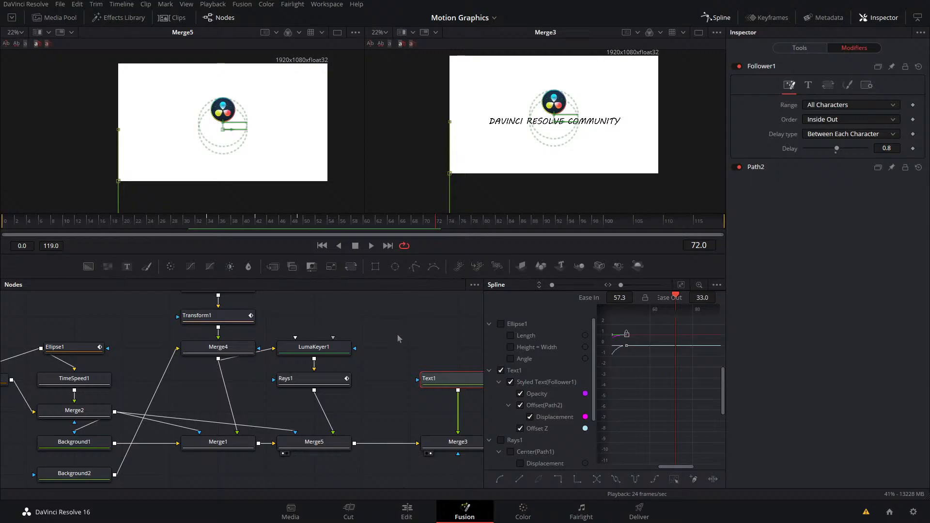
drag(397, 334, 357, 430)
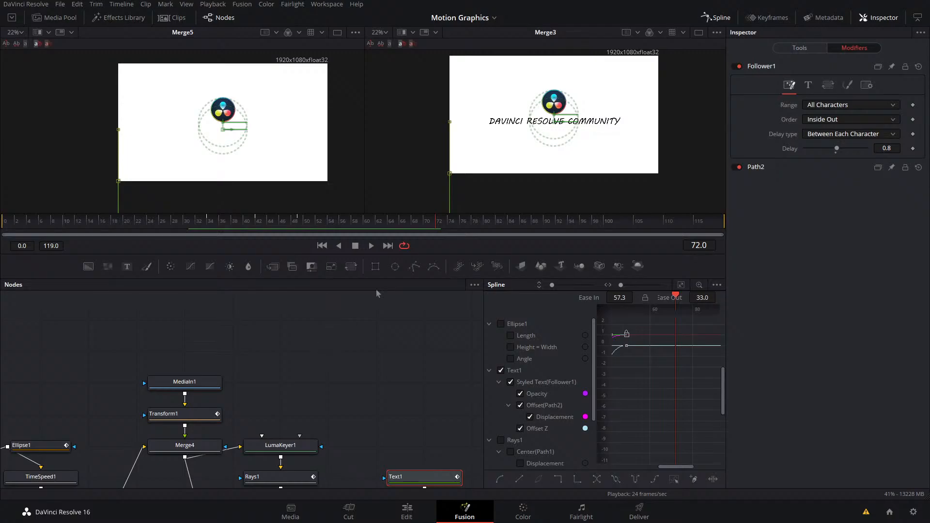
drag(421, 351, 256, 239)
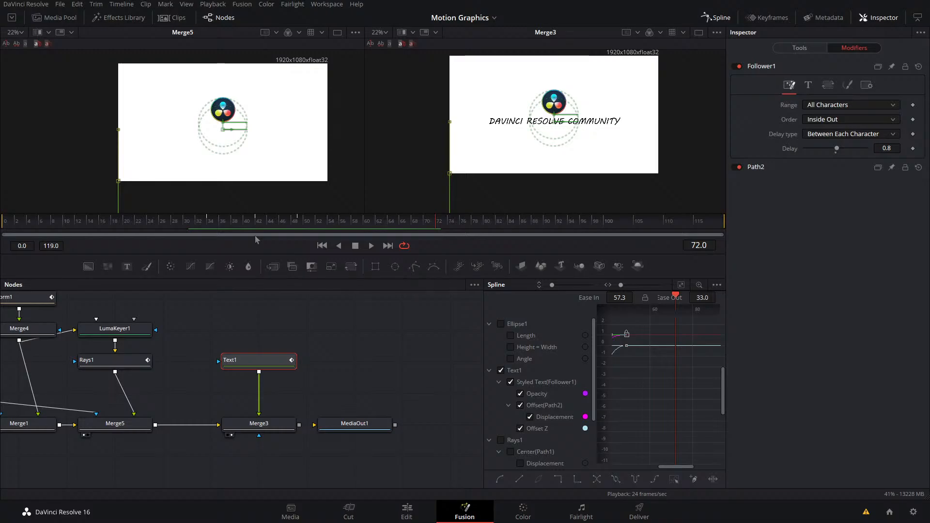
click(357, 370)
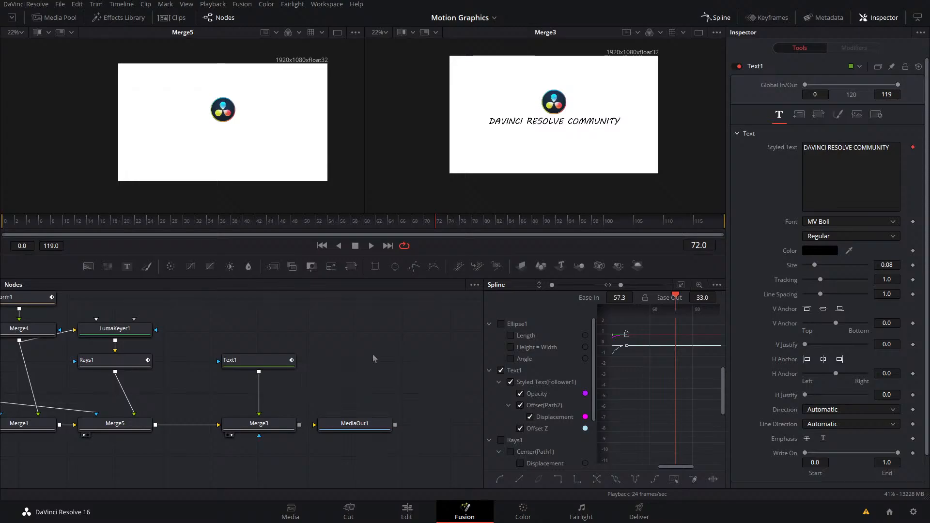
drag(373, 384, 559, 436)
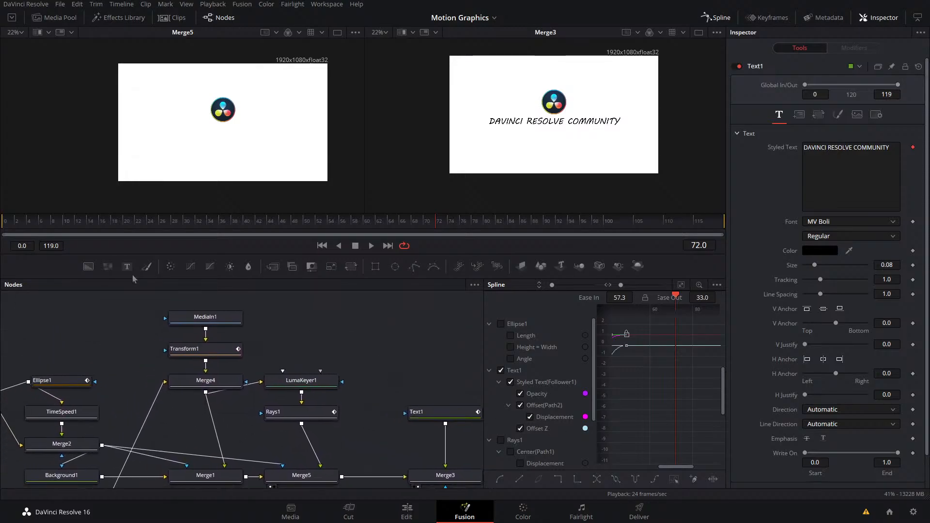
drag(108, 266, 343, 331)
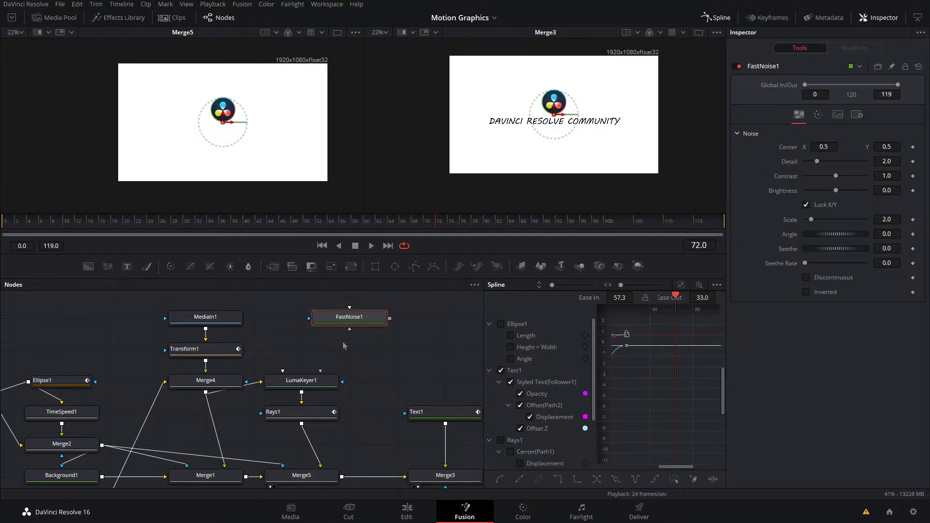
key(Delete)
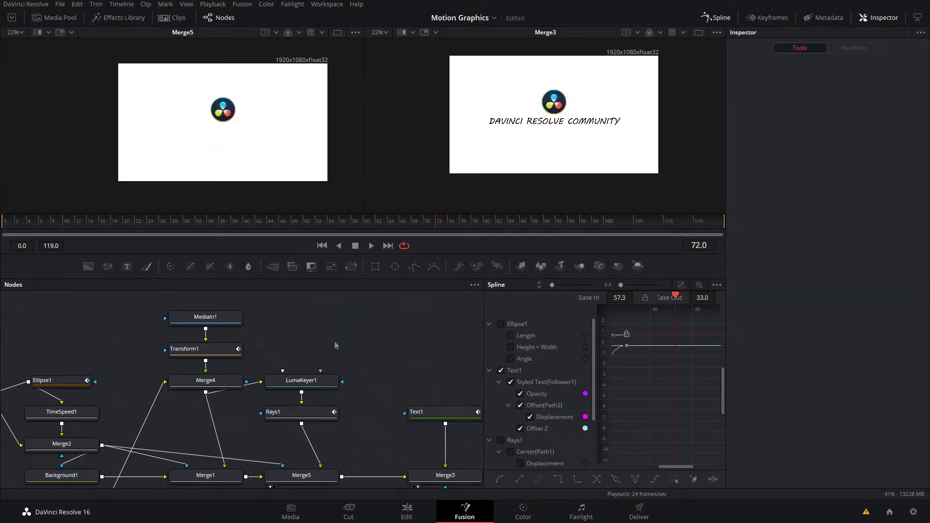
- Save the project again and play back the title animation from about frame 36
drag(360, 360, 280, 322)
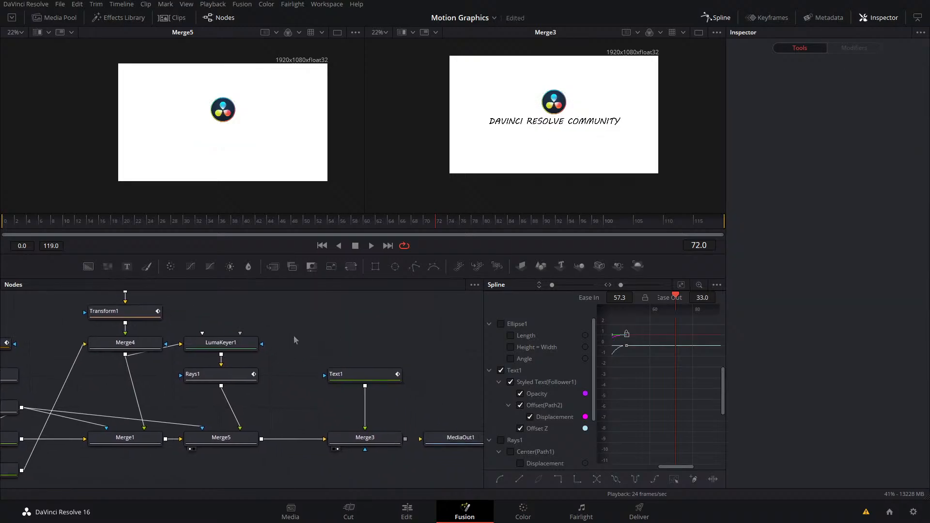
key(ctrl+s)
drag(347, 218, 218, 246)
key(space)
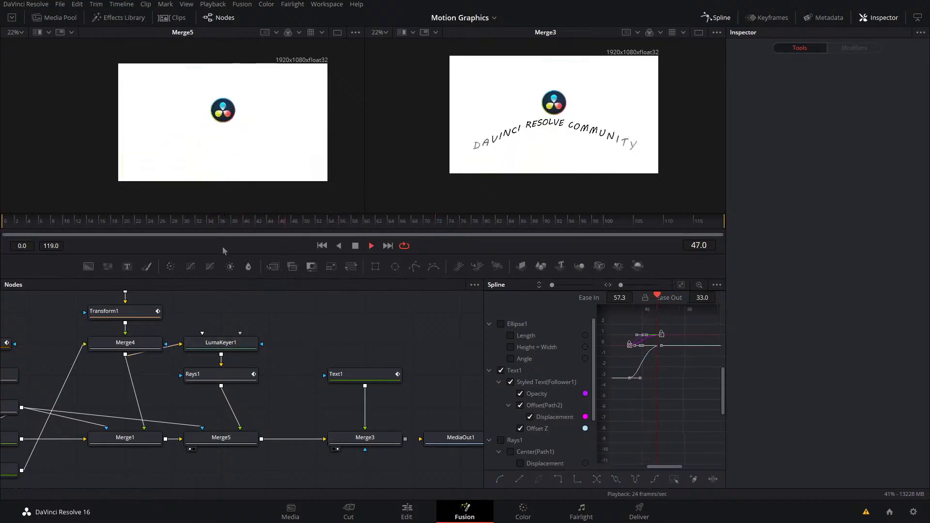
key(space)
- Enable motion blur on Text1 with a quality of 10, and preview the title from frame 44
click(365, 380)
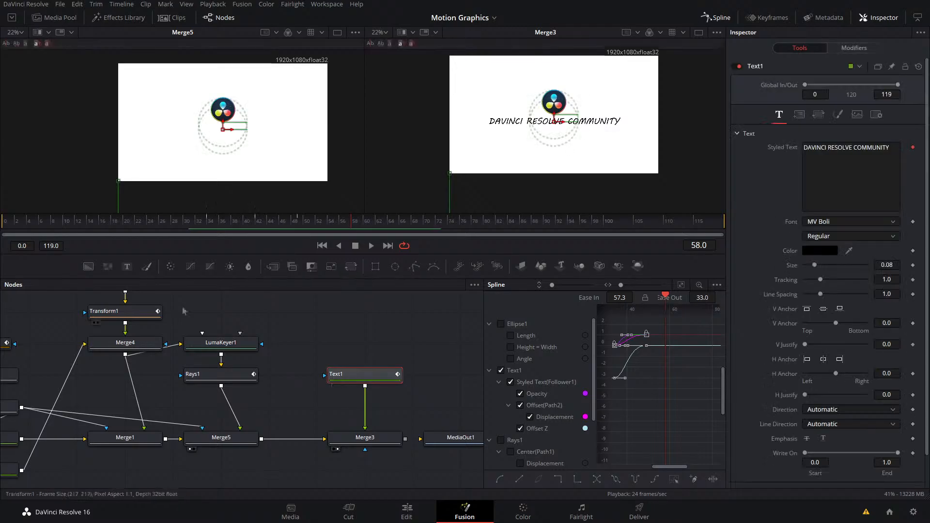
drag(335, 228, 270, 238)
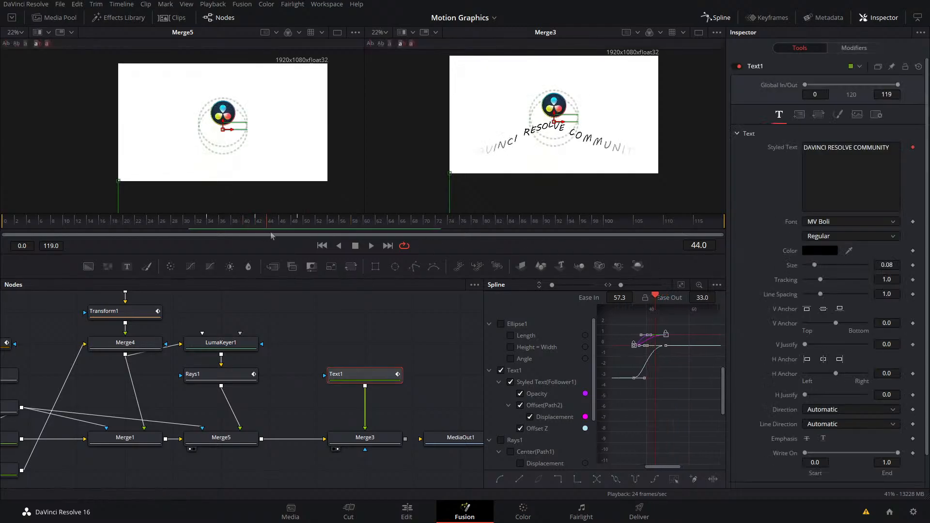
click(877, 115)
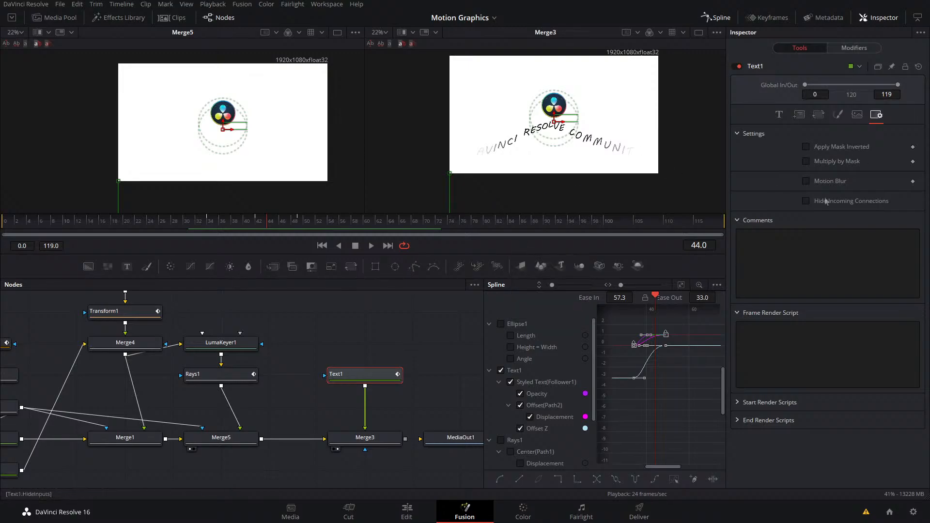
click(818, 183)
drag(842, 196, 911, 202)
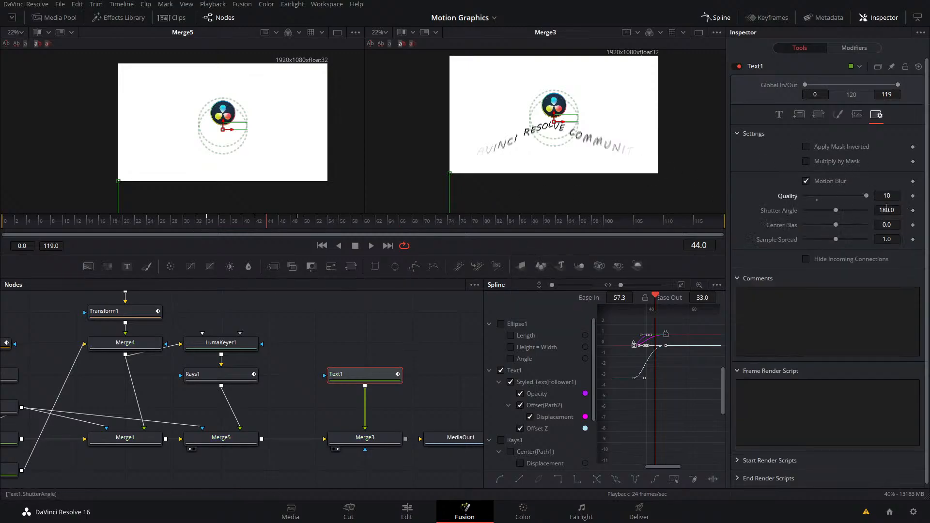
key(space)
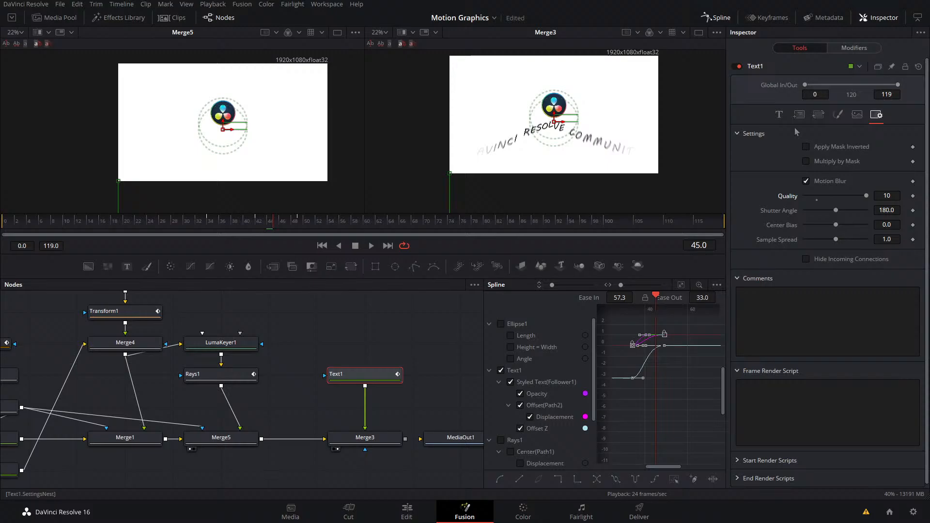
- Set the Follower's order to Outside In and preview the changed title animation
click(854, 47)
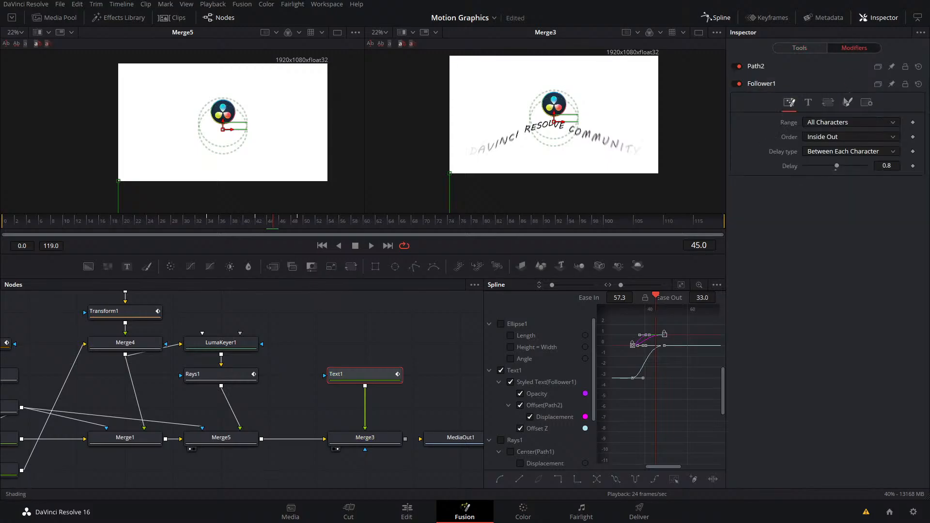
click(838, 137)
click(841, 185)
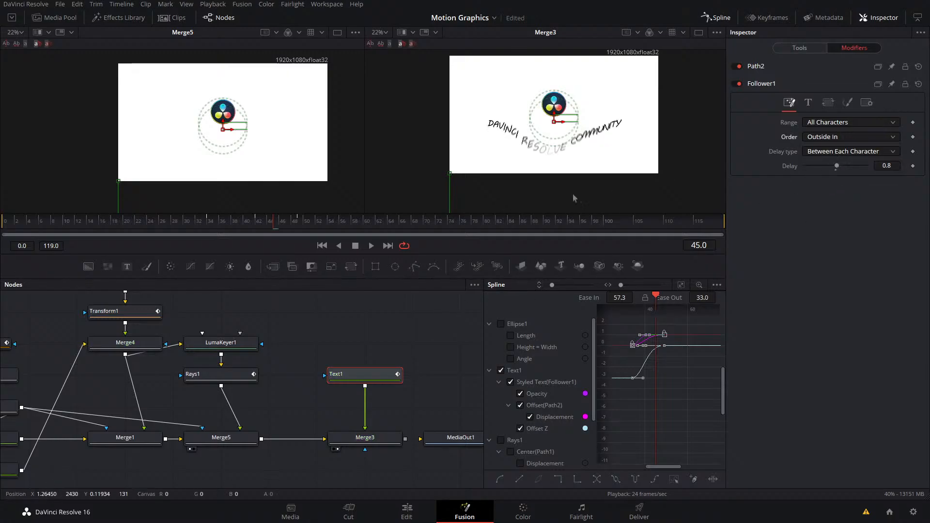
key(space)
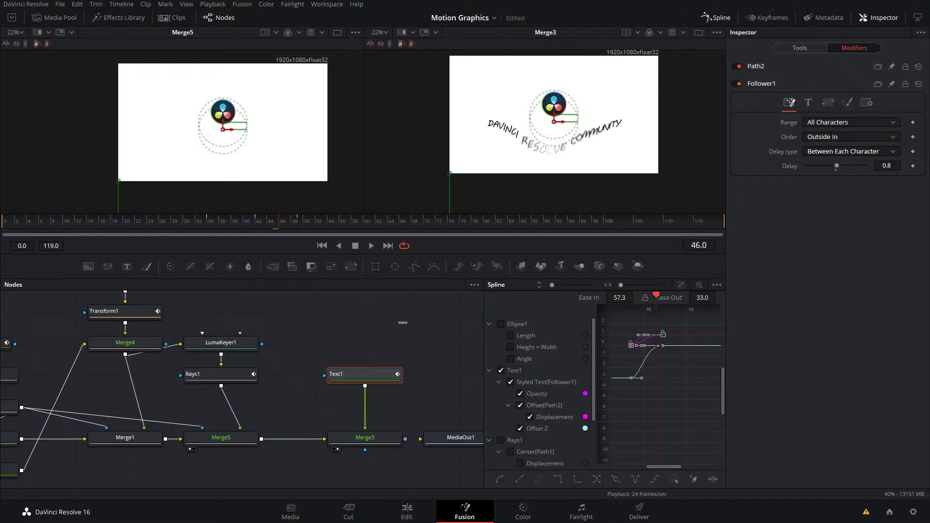
- Turn off the Motion Blur playback option and play the composition from frame 1 with no node selected
right_click(519, 243)
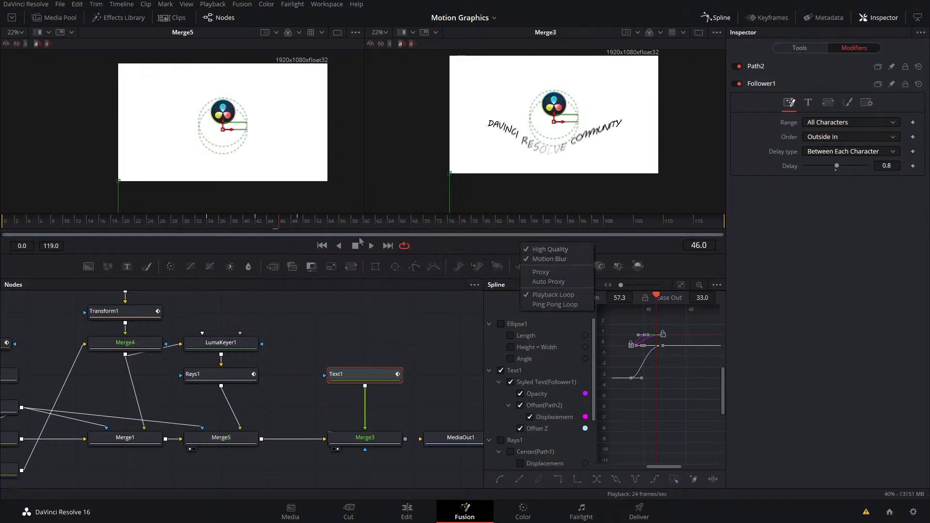
drag(279, 221, 2, 199)
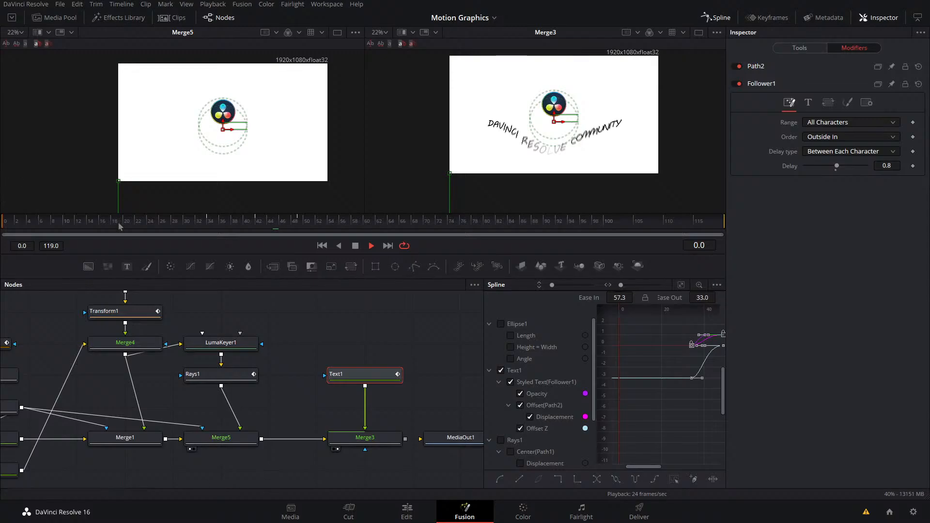
right_click(523, 246)
click(466, 240)
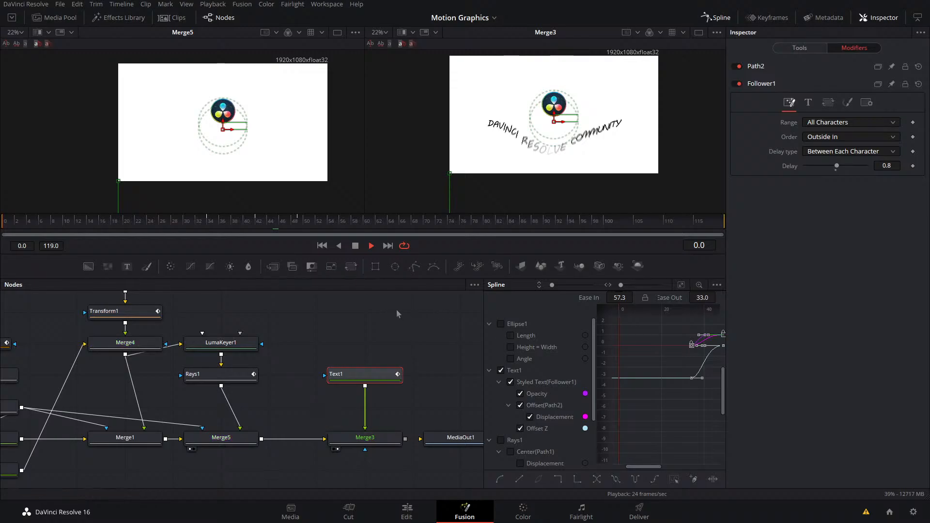
key(Right)
key(space)
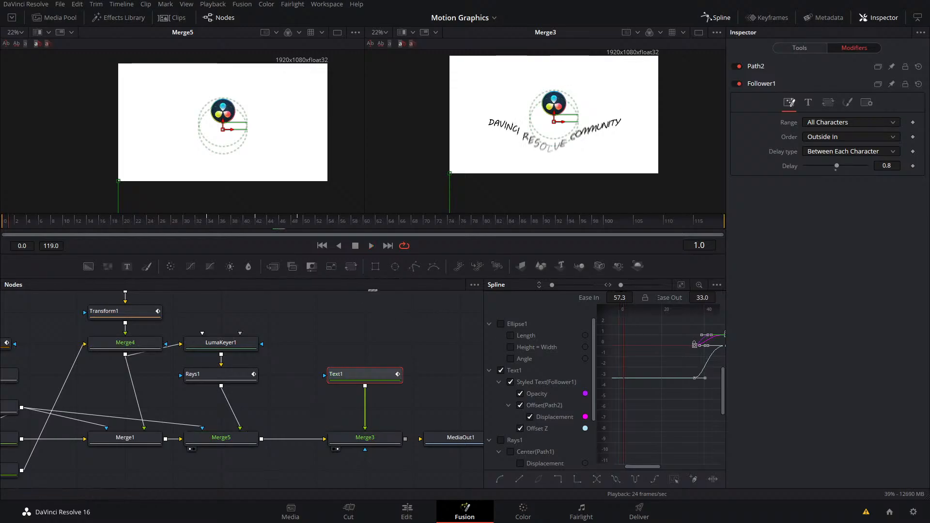
right_click(486, 244)
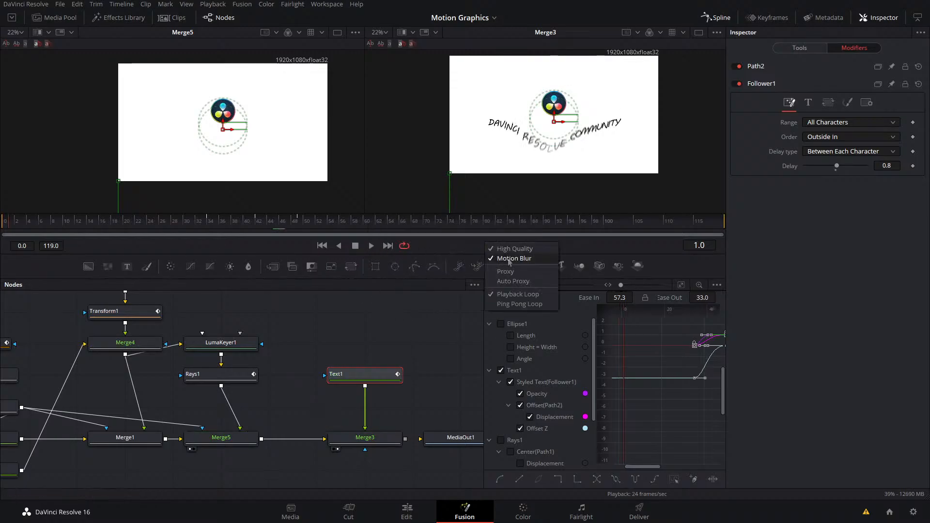
click(493, 258)
click(356, 338)
key(space)
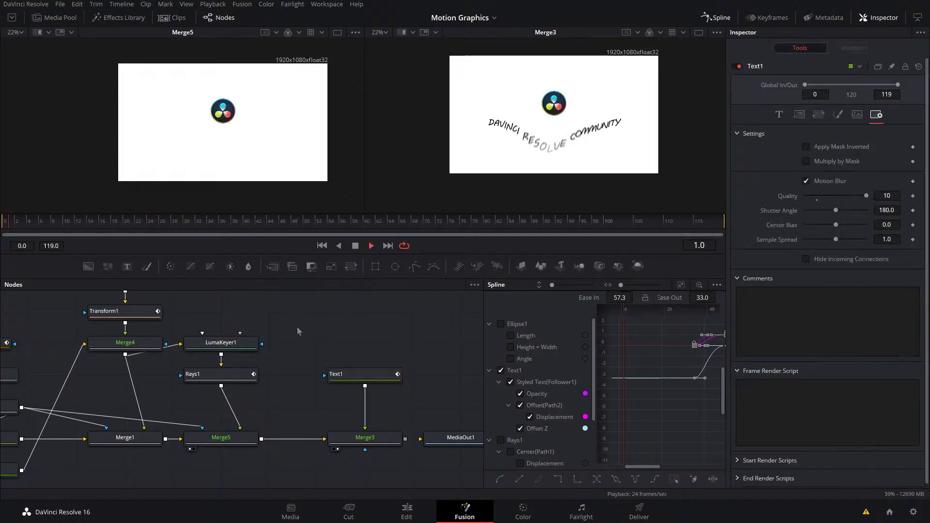
- Move the playhead to frame 65 and examine the complete node graph
mouse_move(11, 222)
mouse_down()
mouse_move(133, 230)
mouse_move(67, 236)
mouse_up()
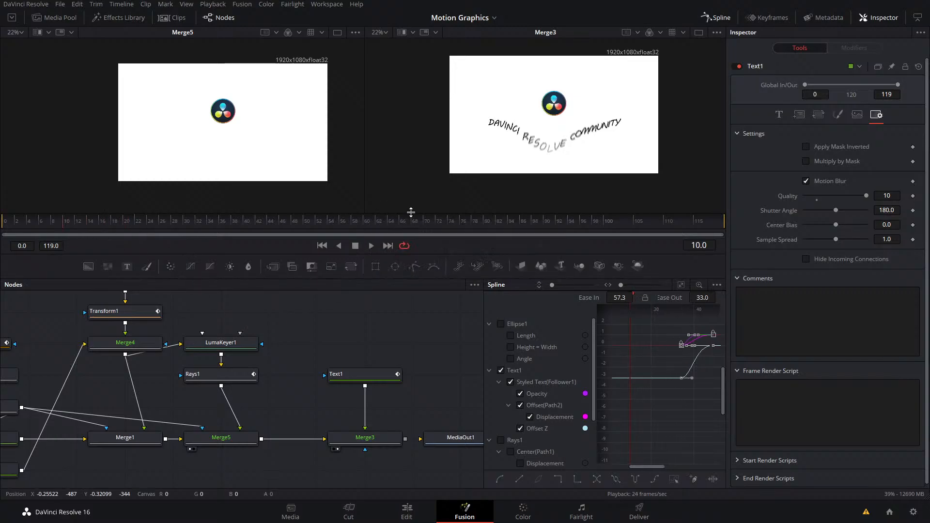
click(397, 222)
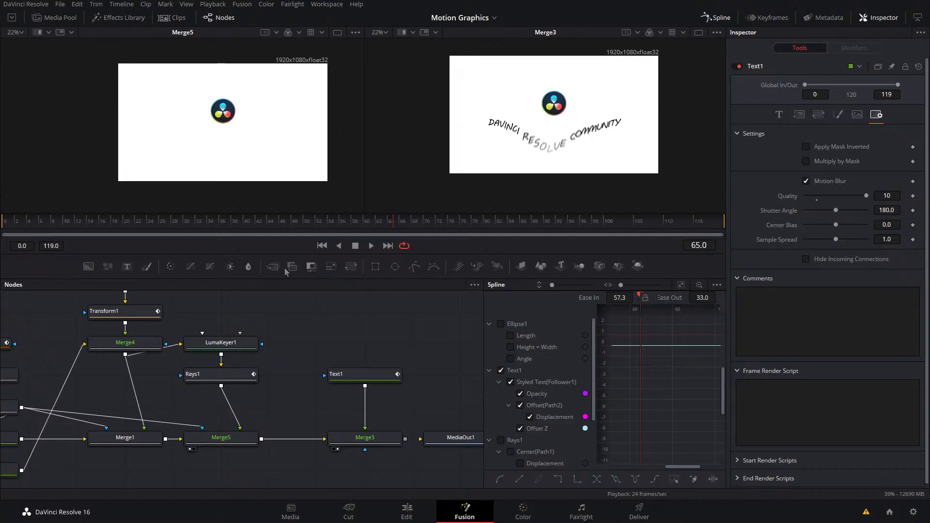
drag(282, 327, 411, 384)
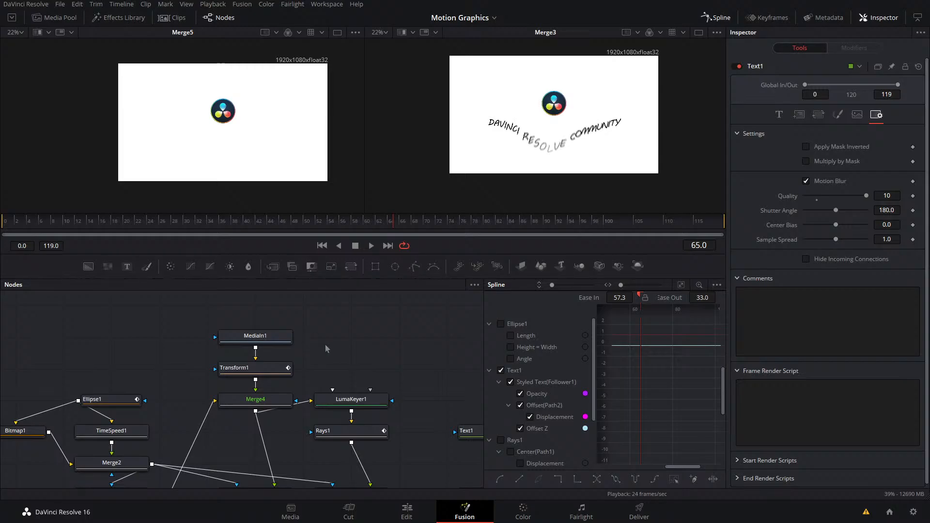
scroll(335, 344, down, 5)
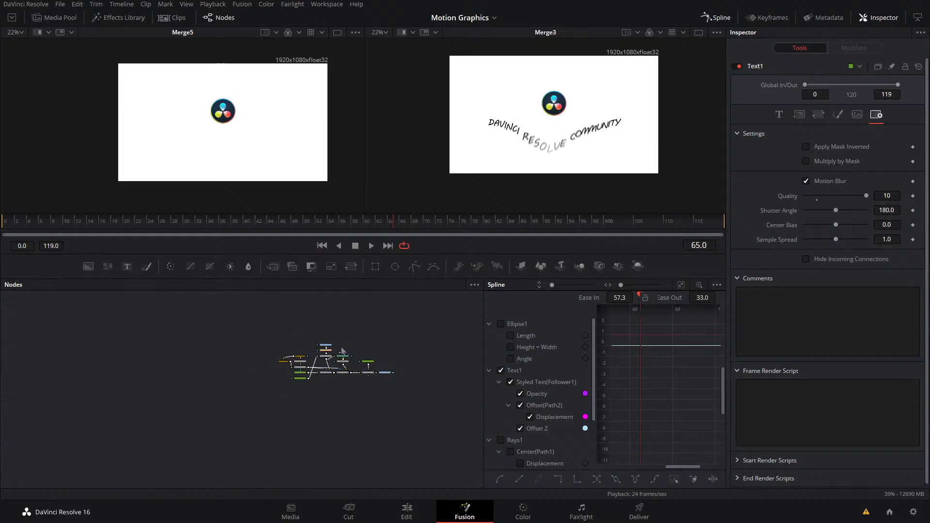
scroll(341, 347, up, 4)
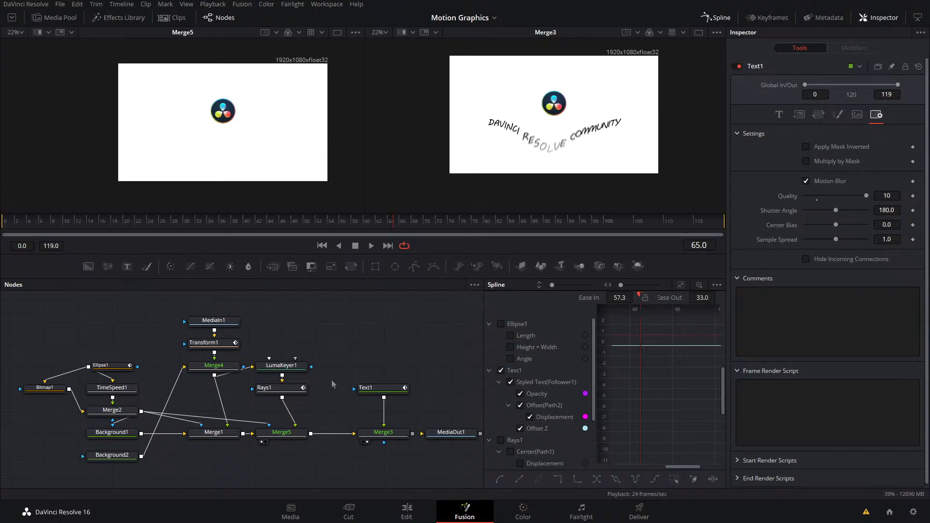
- Check the composition on the Edit page timeline, and return to Fusion with the playhead at frame 0
click(408, 510)
drag(558, 300, 571, 315)
click(465, 511)
drag(409, 223, 3, 228)
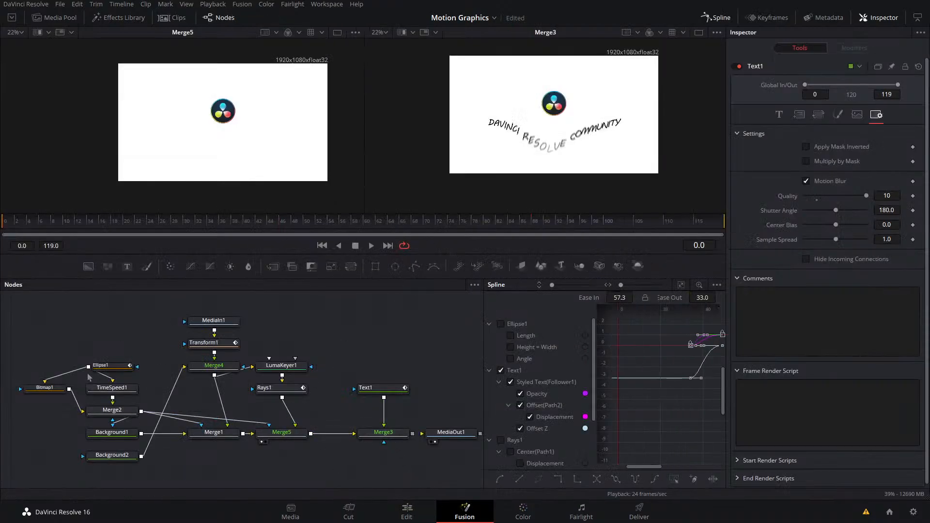
- Clear Merge5 from its viewer and save the project
click(261, 442)
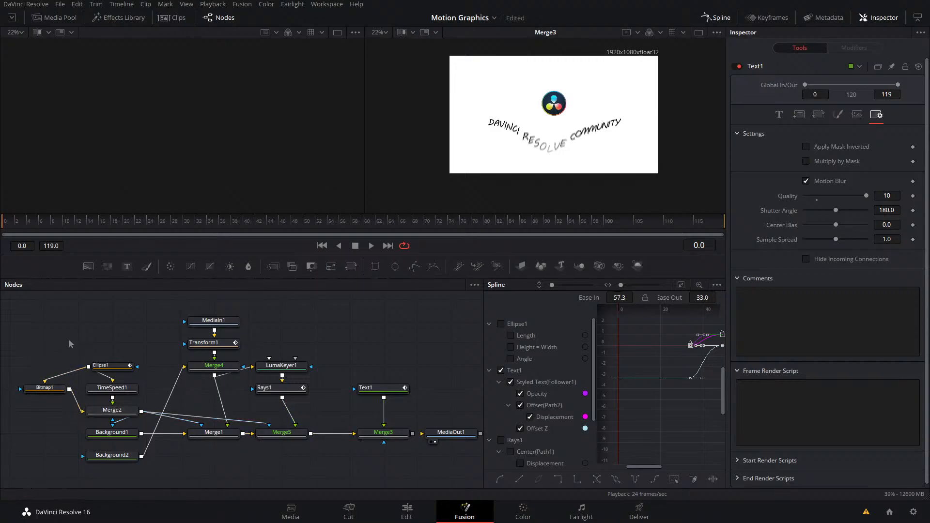
key(ctrl+s)
click(242, 5)
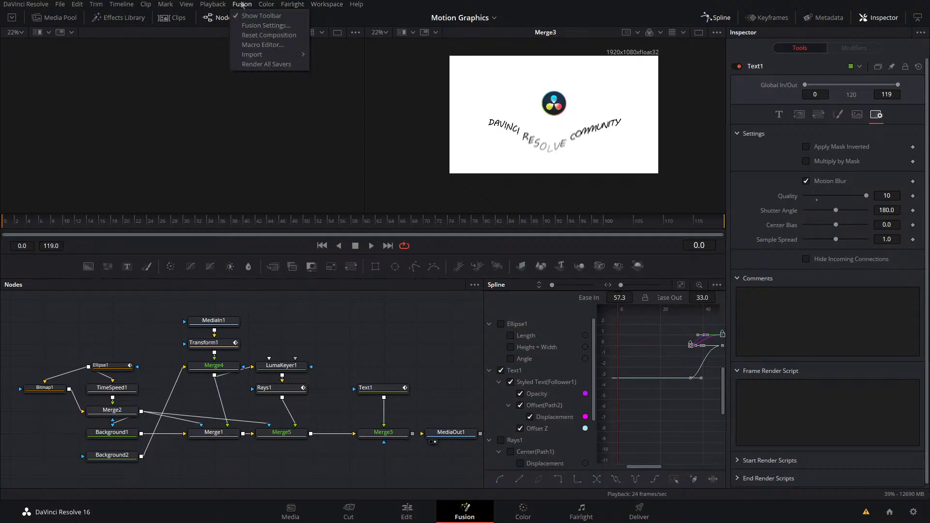
mouse_move(267, 4)
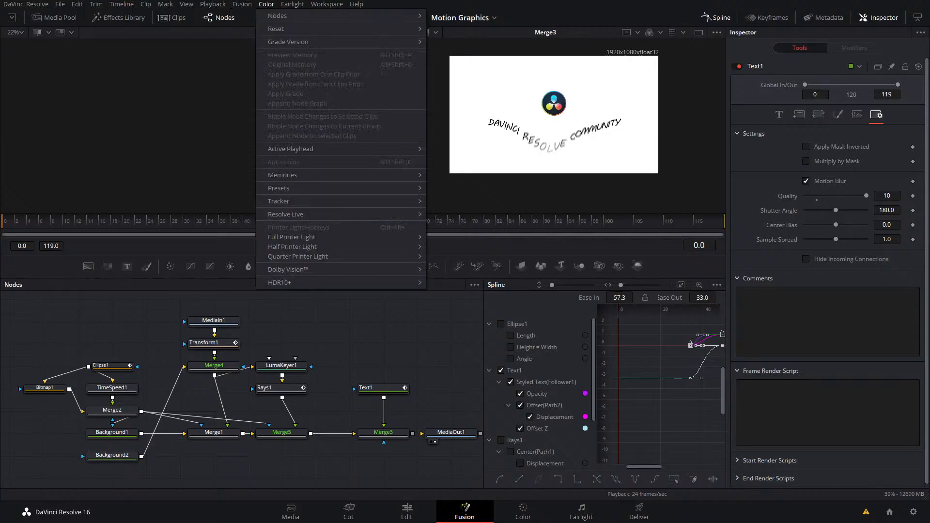
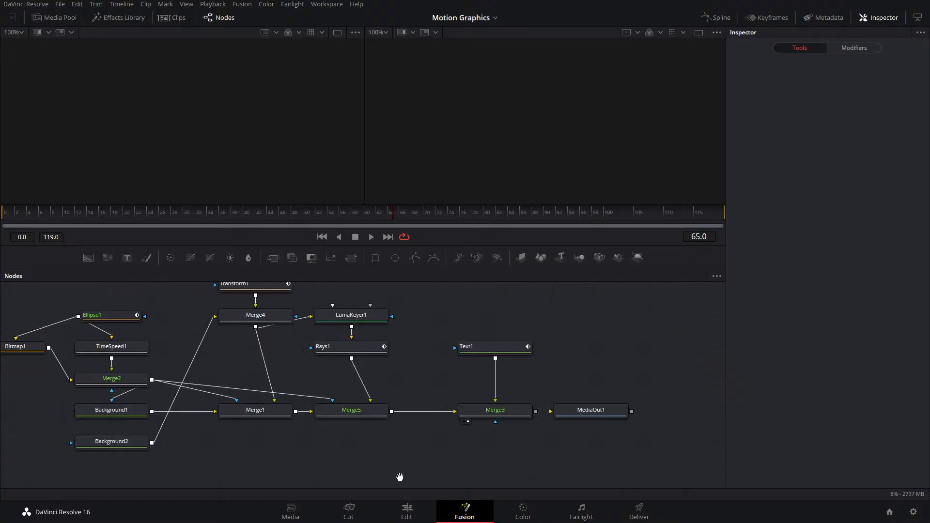
- Connect Merge3's output to MediaOut1 and open the Edit page to see the finished graphic on the timeline
scroll(429, 456, down, 3)
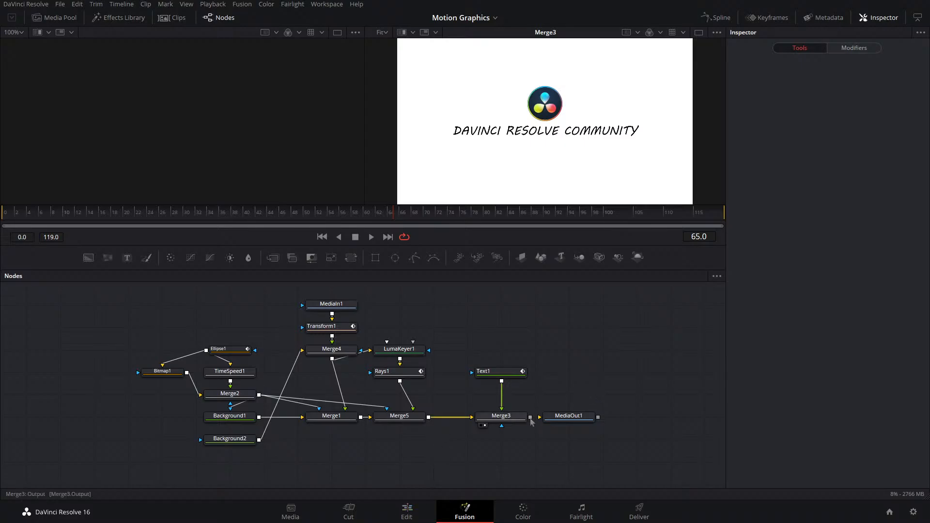
drag(531, 418, 554, 418)
click(419, 516)
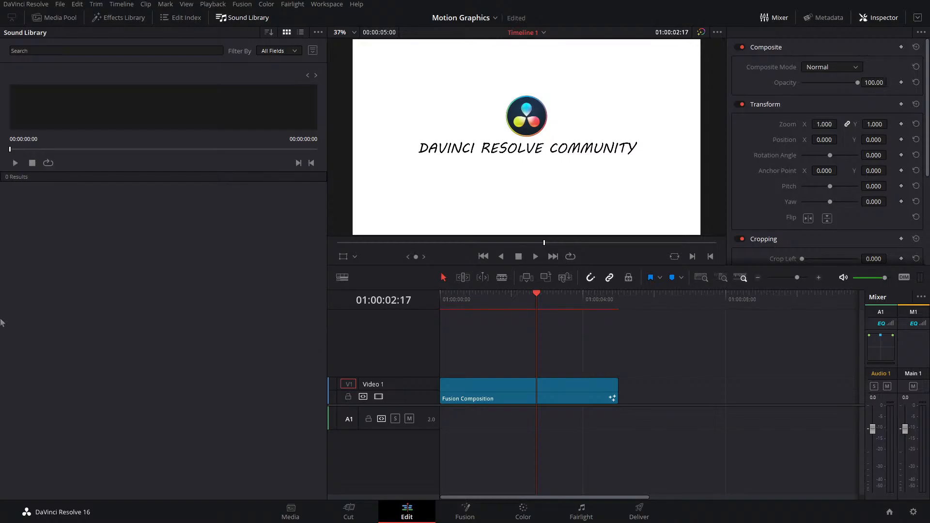
click(146, 4)
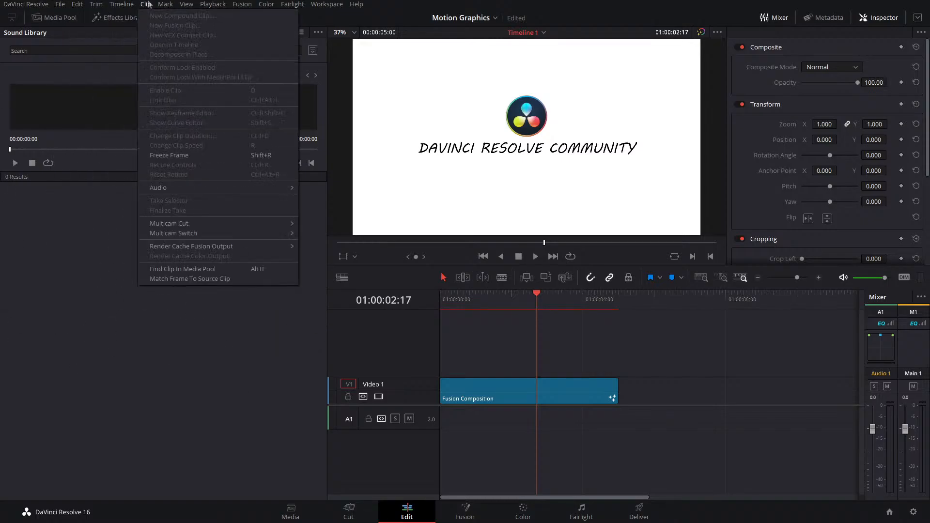
mouse_move(182, 4)
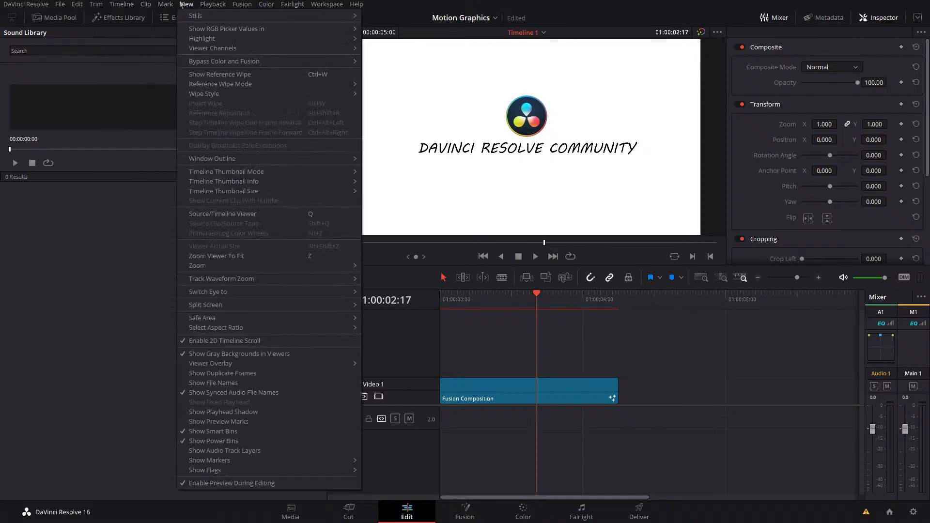
mouse_move(150, 4)
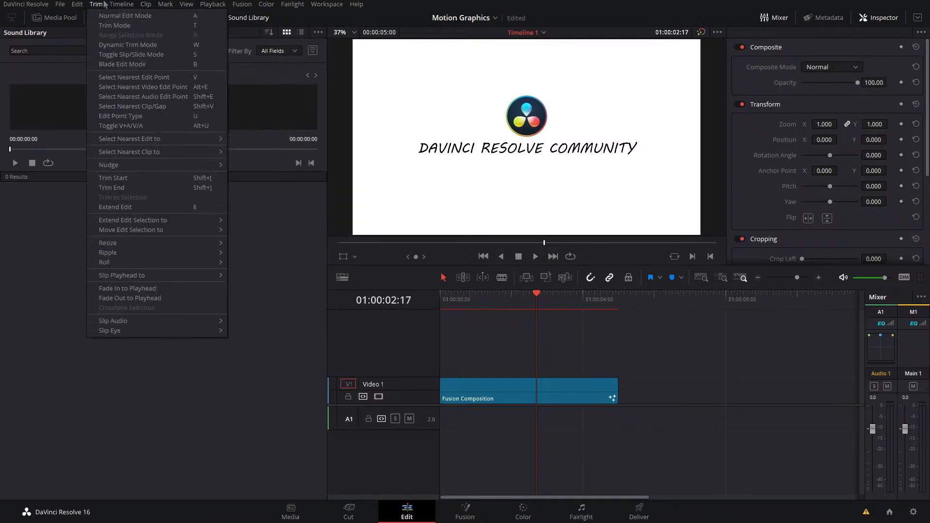
mouse_move(76, 4)
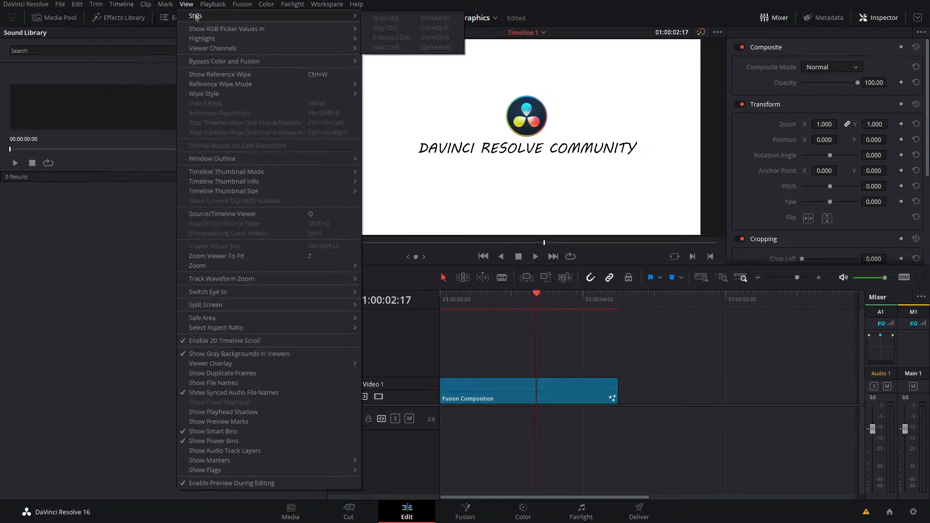
click(541, 395)
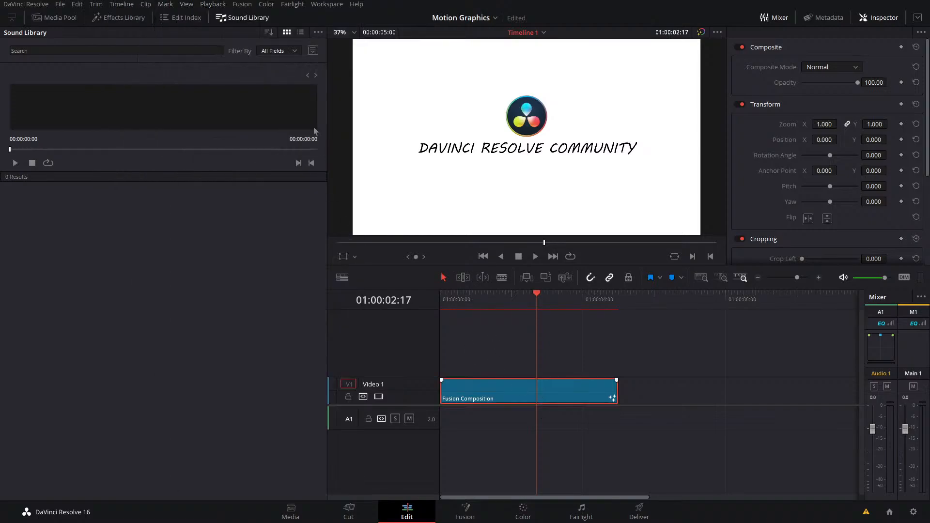
click(160, 4)
click(154, 4)
mouse_move(186, 5)
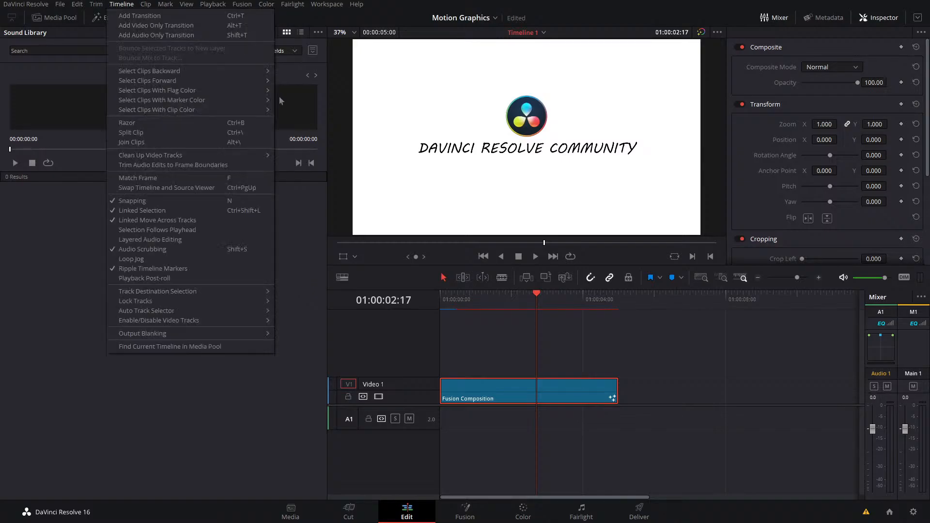
click(614, 449)
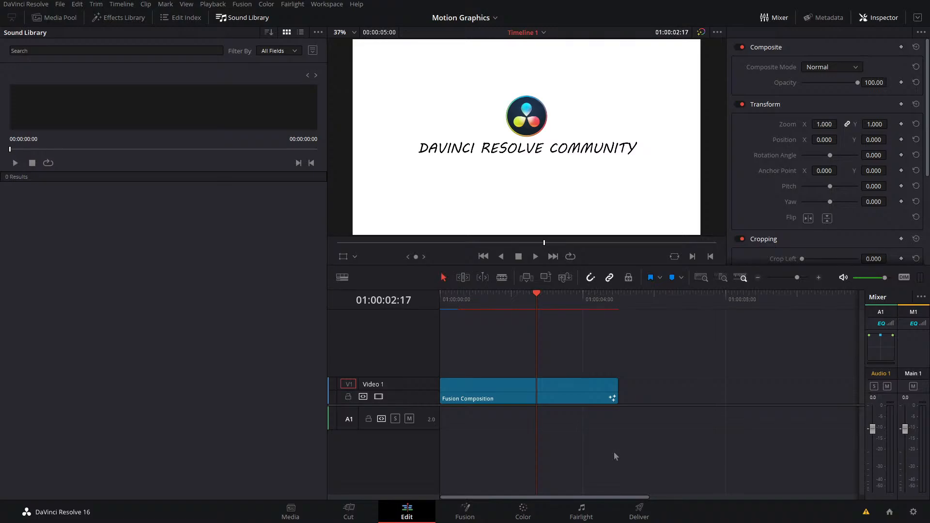
- Show the title frame full screen for capture, switch to Affinity Photo and create a new image from the clipboard
key(ctrl+f)
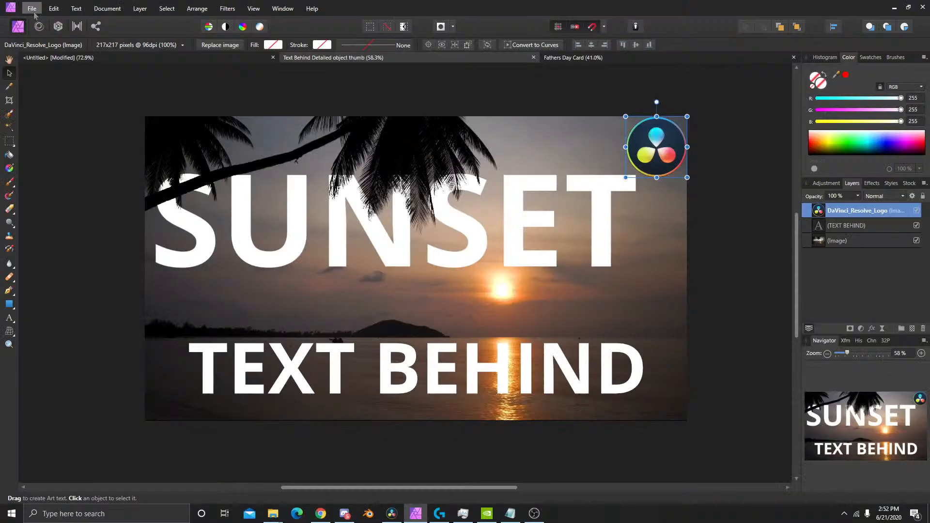
click(33, 10)
click(58, 41)
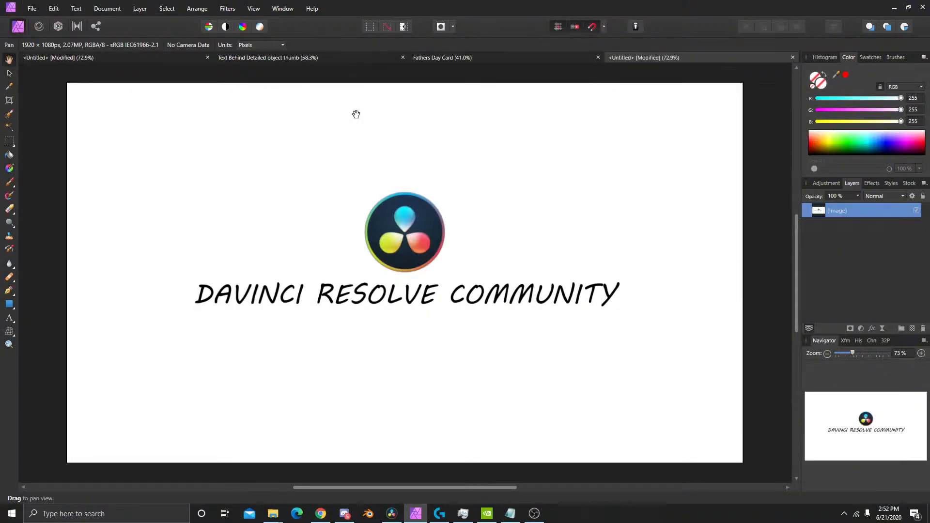
- Delete the image layer, paste the captured frame back into the document and return to DaVinci Resolve
key(Delete)
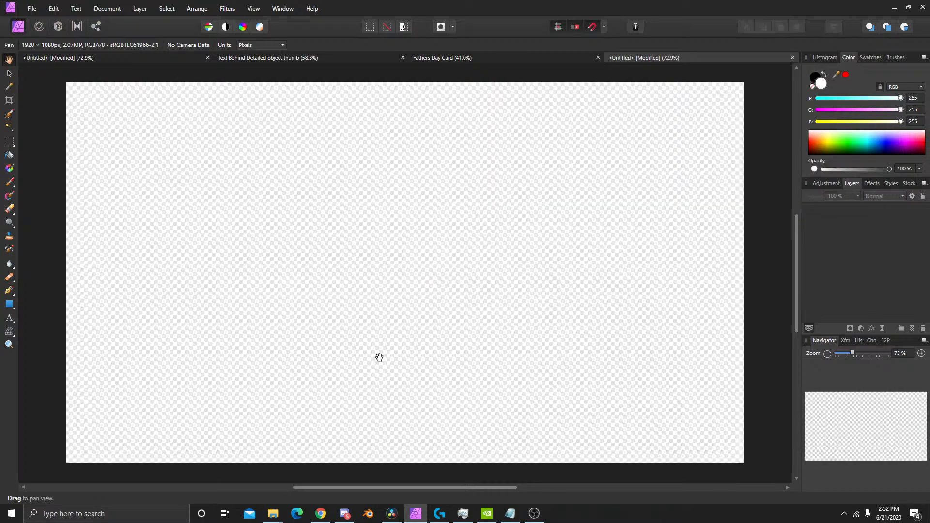
key(ctrl+v)
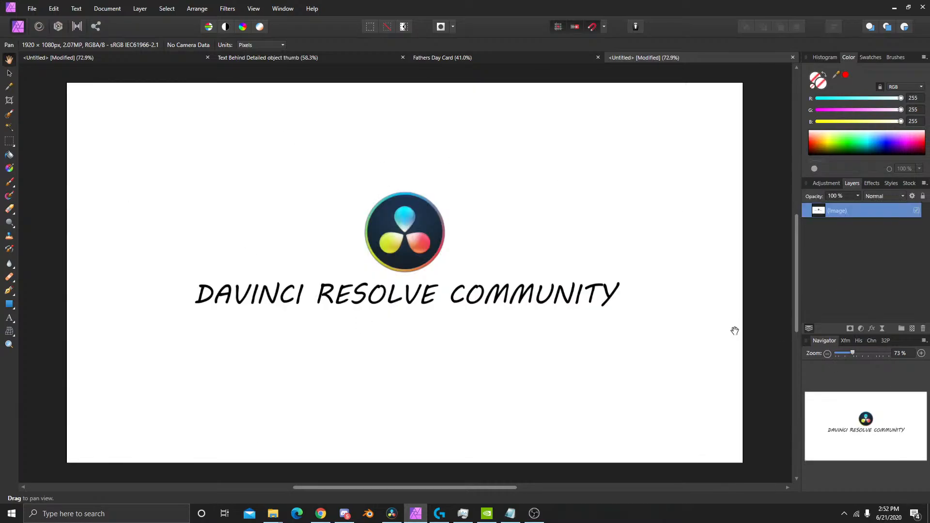
click(893, 7)
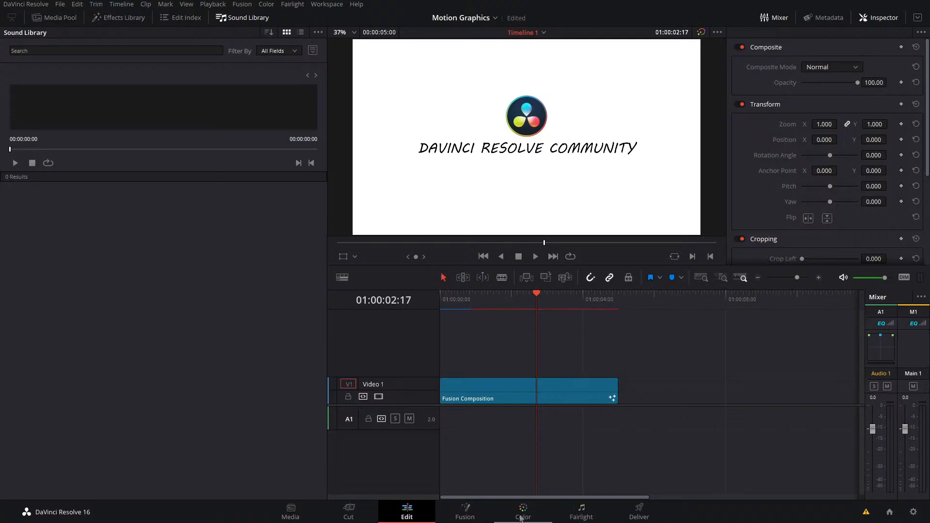
- On the Color page, grab a still of the current frame and show it in the gallery
click(523, 517)
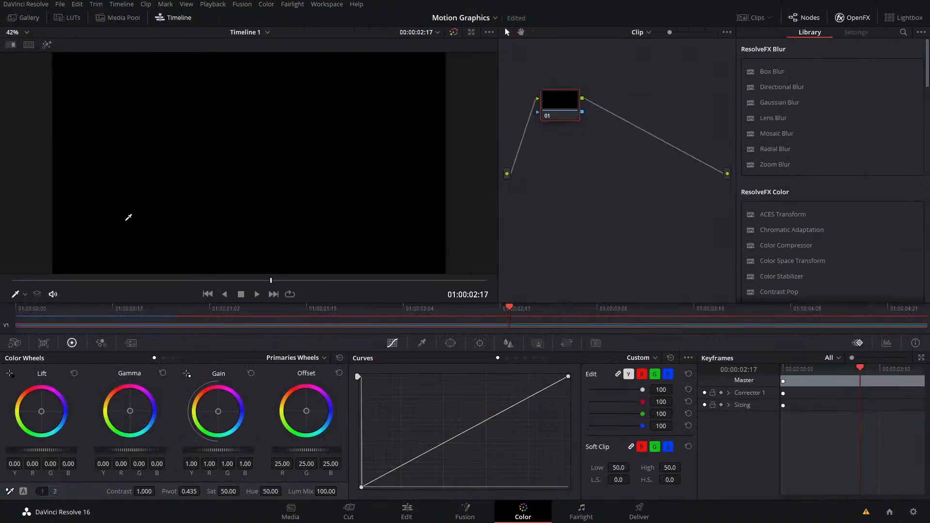
click(146, 4)
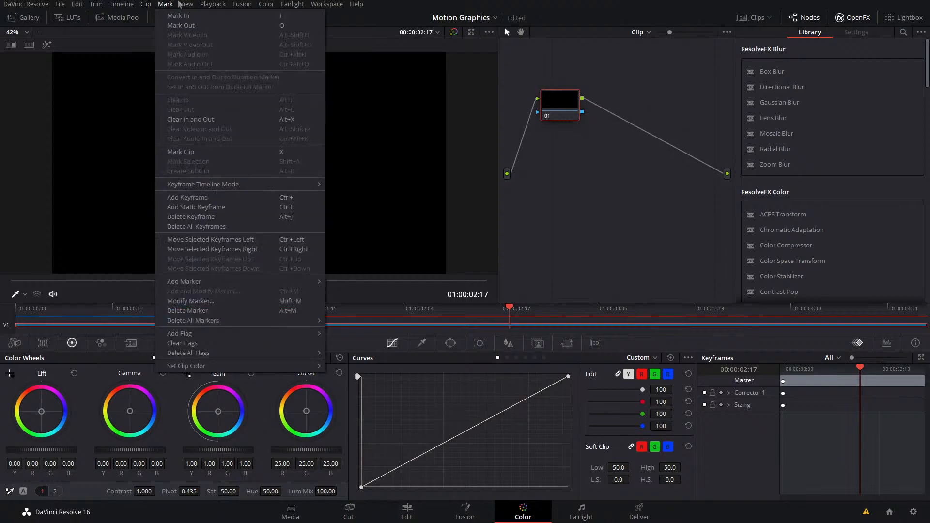
mouse_move(186, 4)
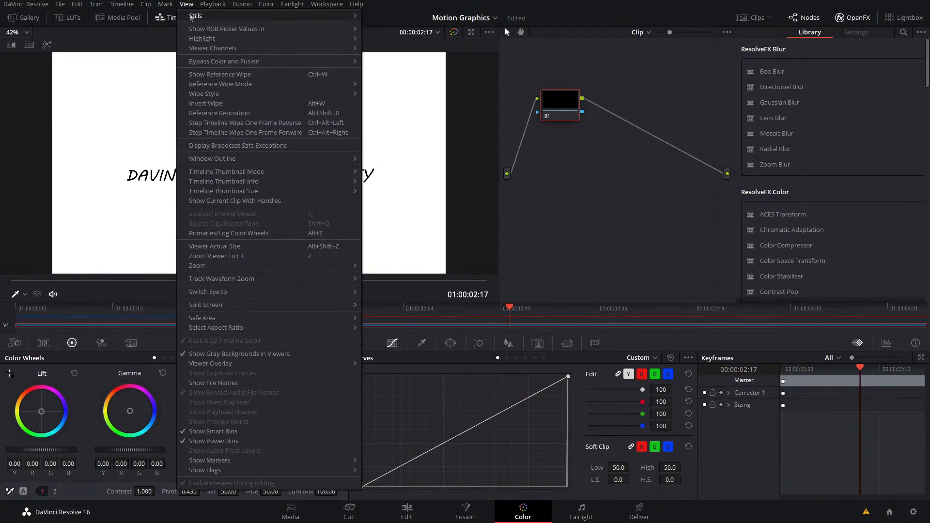
click(378, 19)
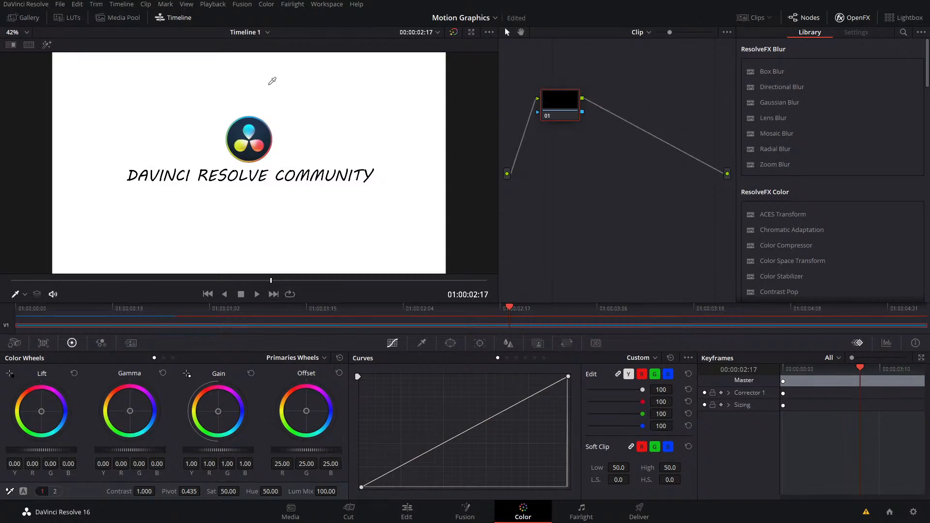
click(25, 18)
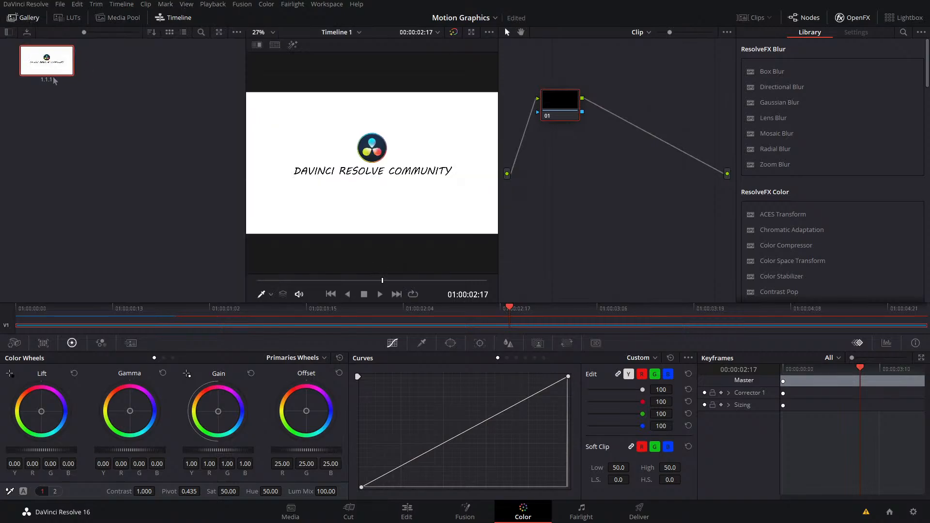
- Open the export dialog for the grabbed still and review the available file formats without exporting
right_click(36, 60)
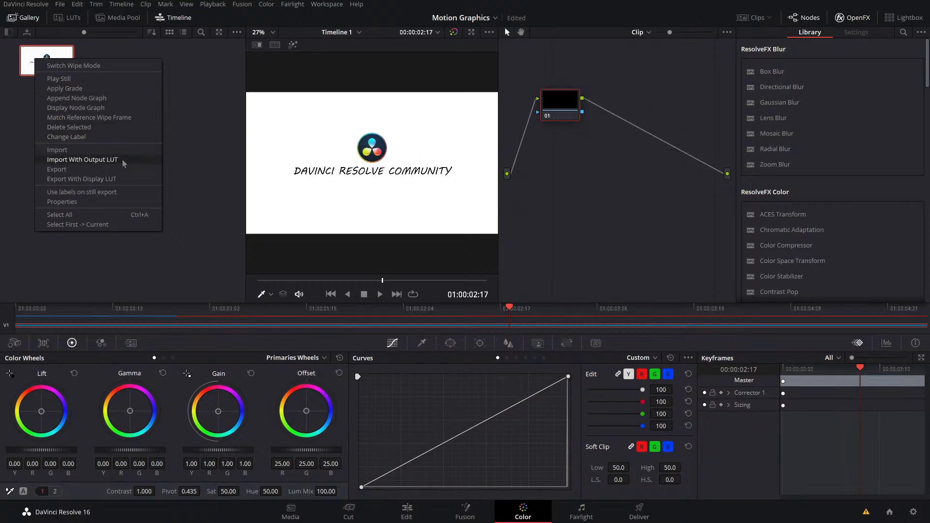
click(68, 171)
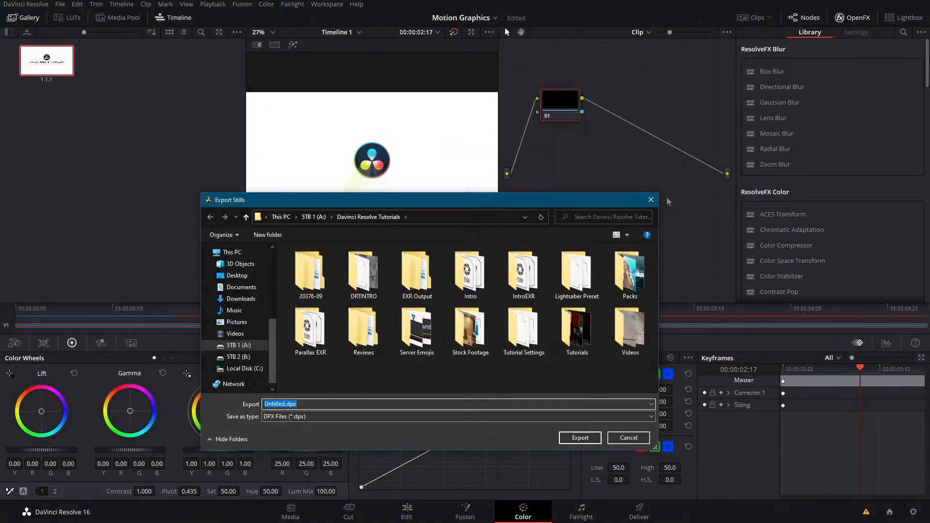
click(444, 419)
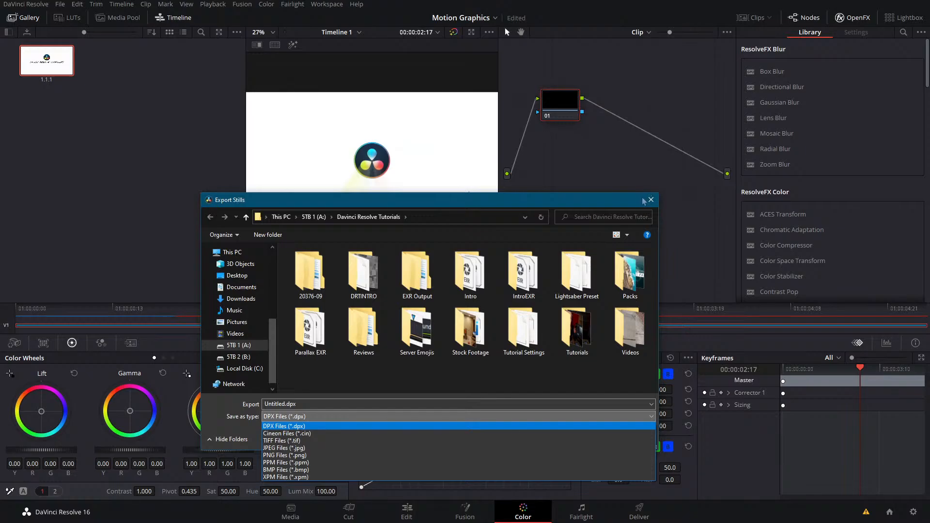
click(285, 426)
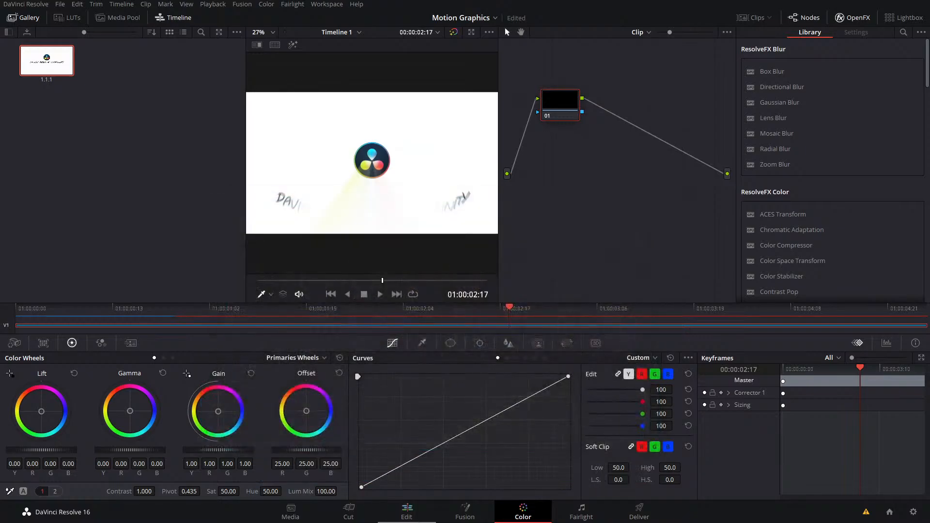
- Return to the Fusion composition and show Merge3 and MediaOut1 in the two viewers
key(shift+4)
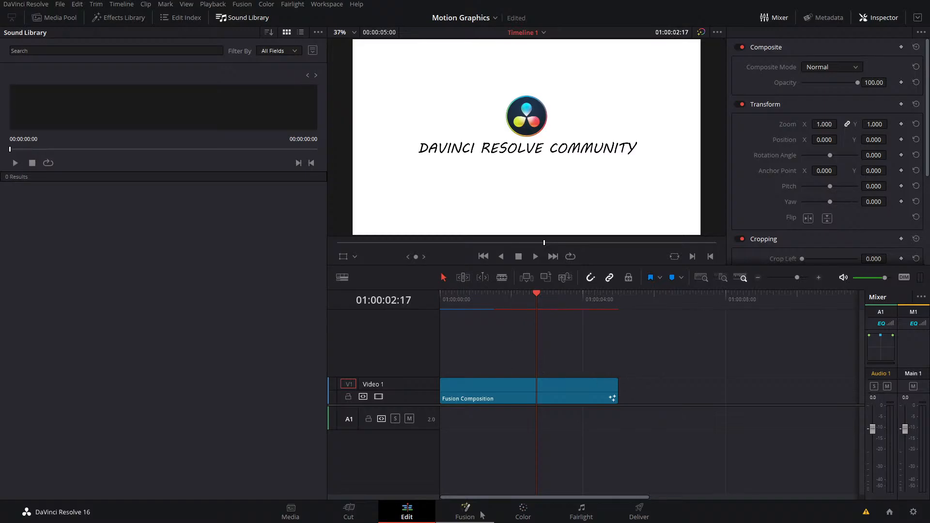
click(465, 512)
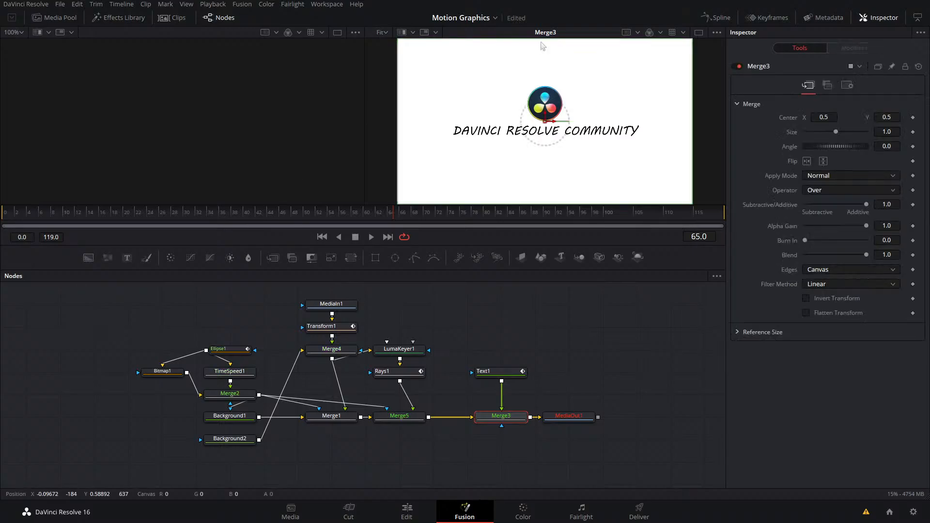
click(566, 420)
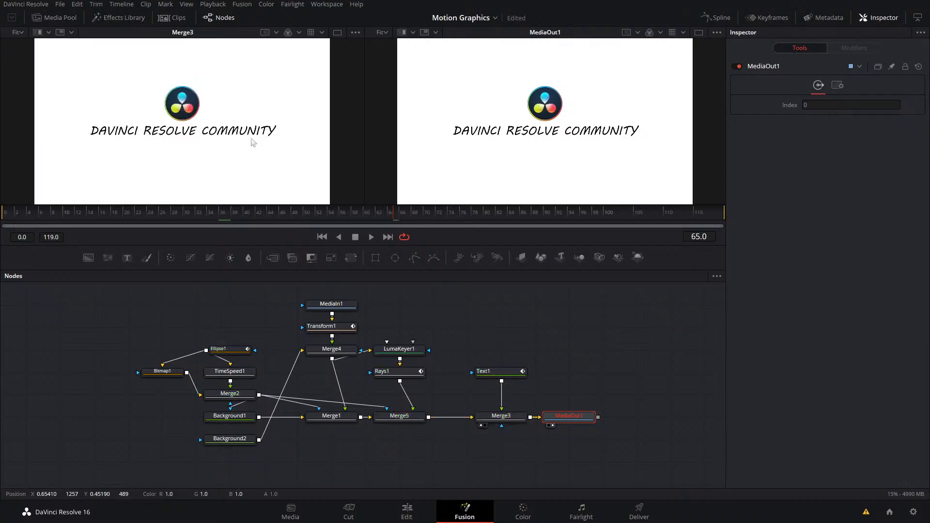
- View the outputs of the Merge5, Rays1 and LumaKeyer1 nodes one after another in both viewers
click(403, 417)
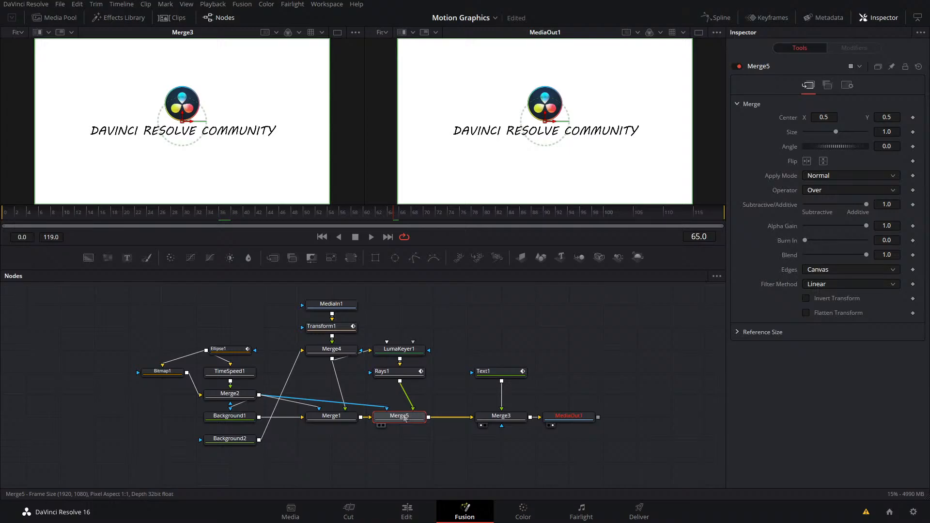
key(1)
key(2)
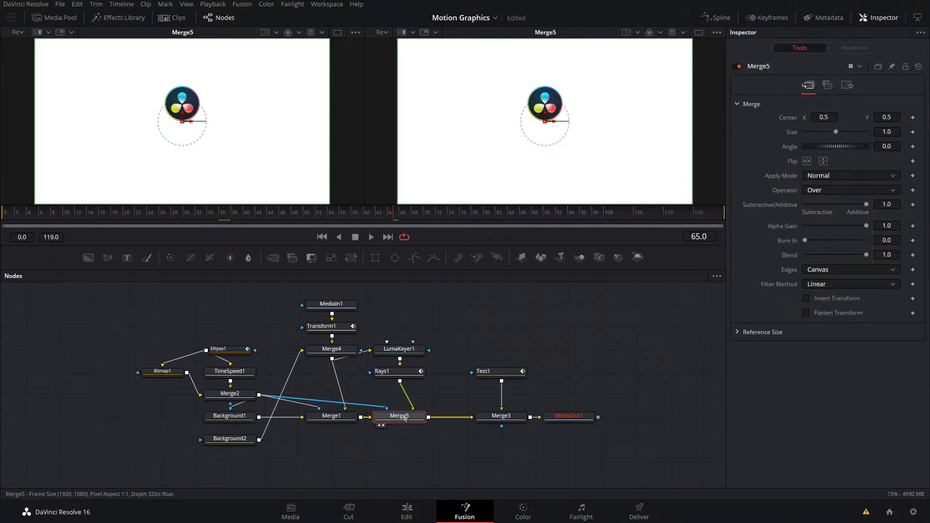
click(408, 377)
key(1)
key(2)
click(410, 356)
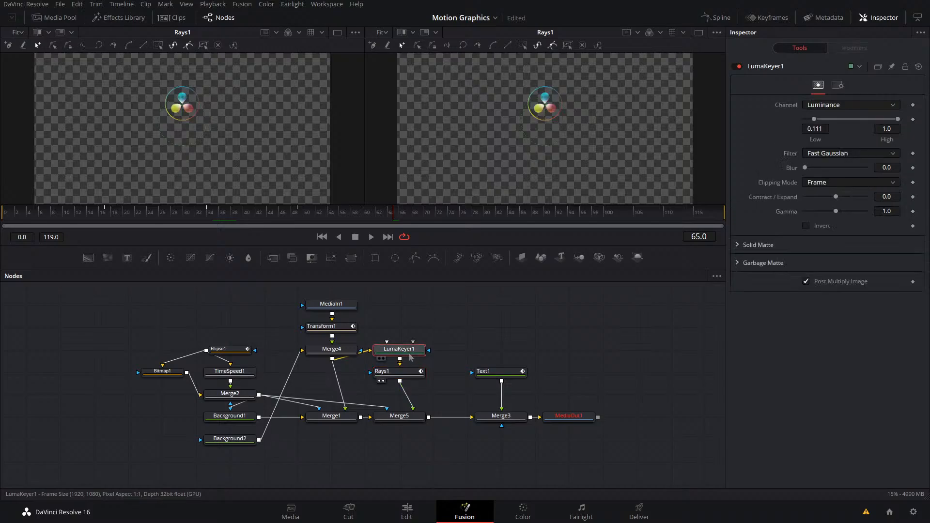
key(1)
key(2)
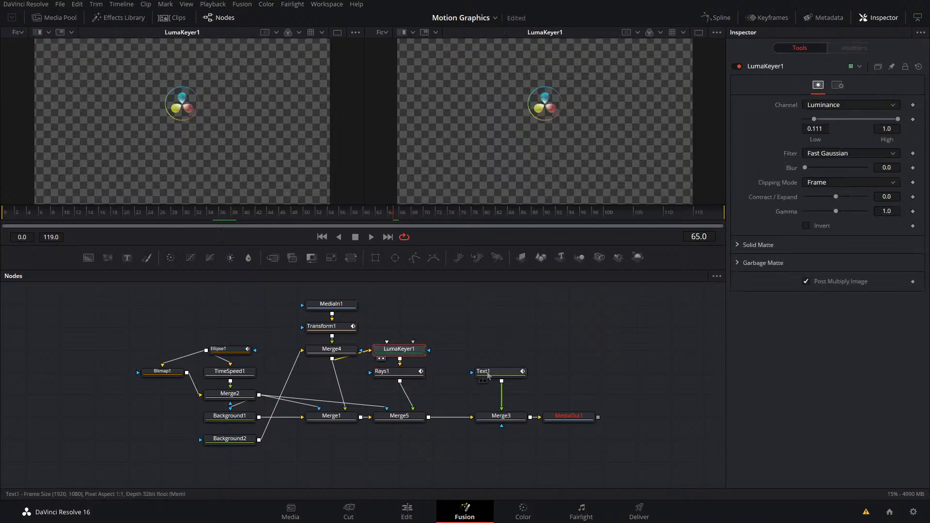
- Show the Text1 node in the first viewer and the MediaOut1 node in the second viewer
click(485, 381)
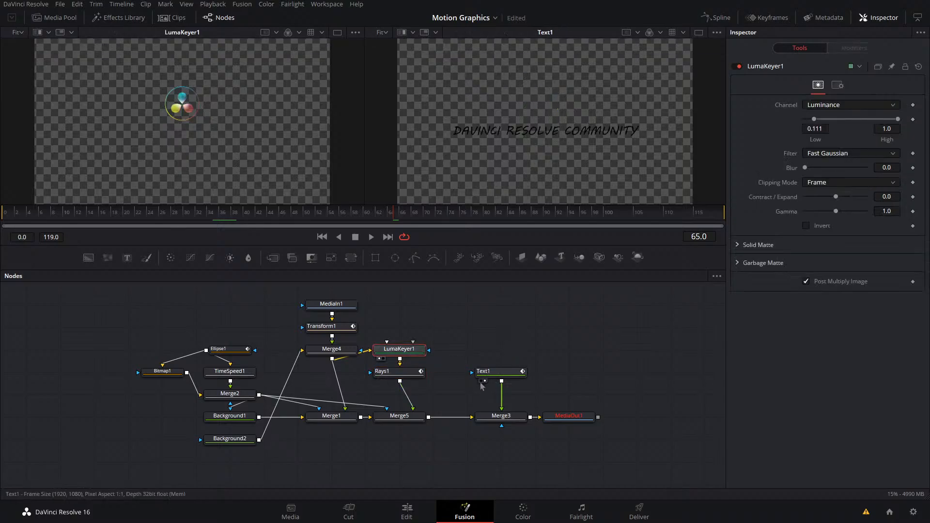
click(481, 381)
click(552, 425)
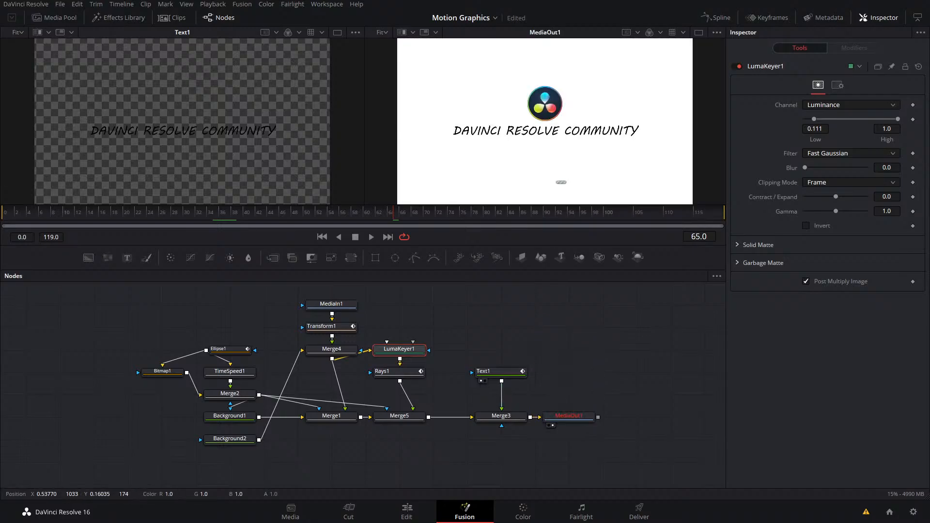
- Save the project and deselect the LumaKeyer1 node
key(ctrl+s)
click(601, 358)
key(ctrl+s)
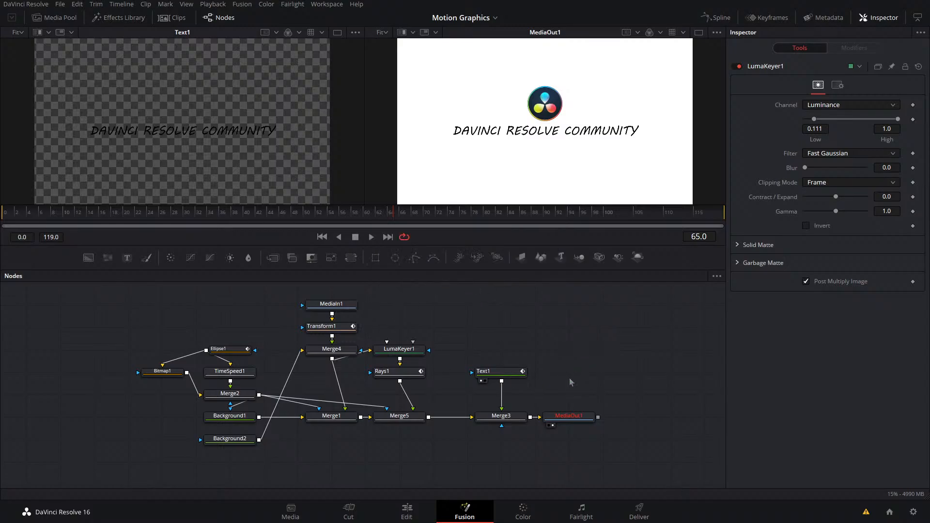
- Preview the logo and text animation from about frame 19, and stop the playback
click(117, 212)
key(space)
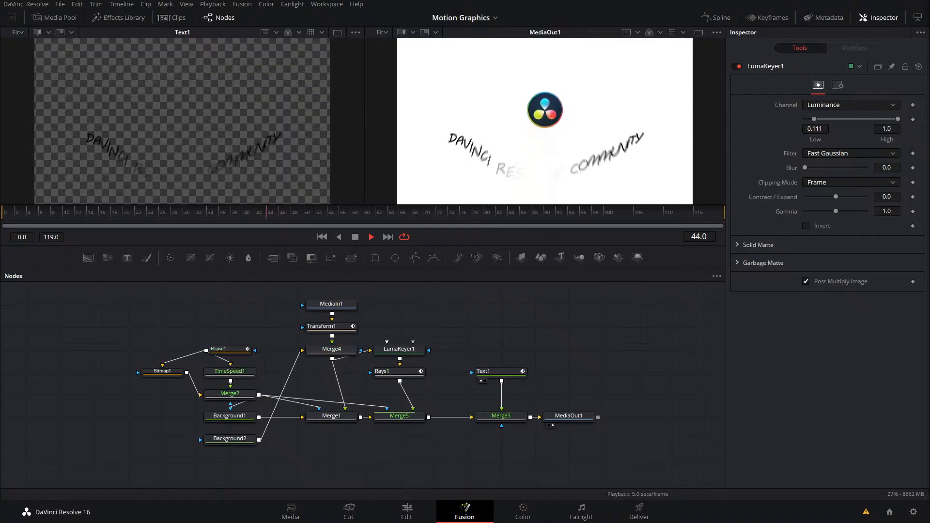
right_click(519, 234)
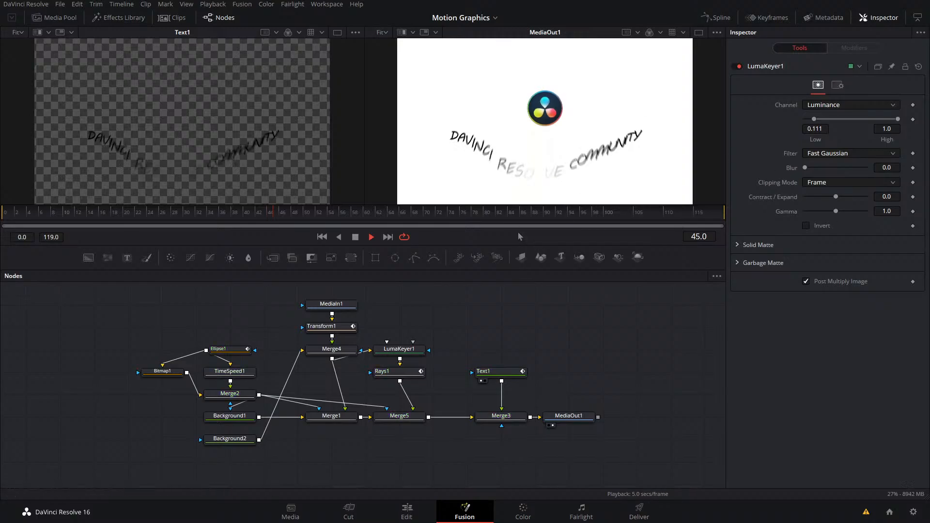
click(356, 238)
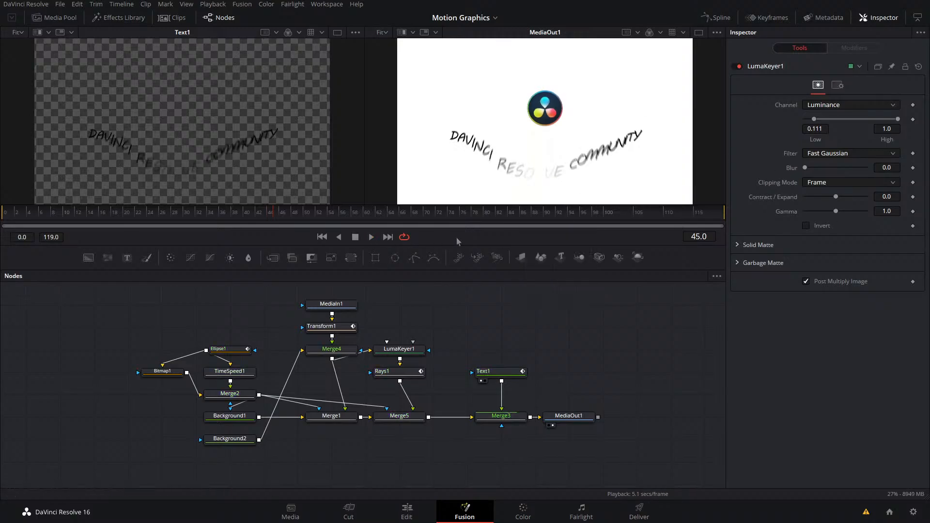
- Turn off motion blur for the preview rendering and play the composition from frame 0
right_click(457, 242)
click(478, 258)
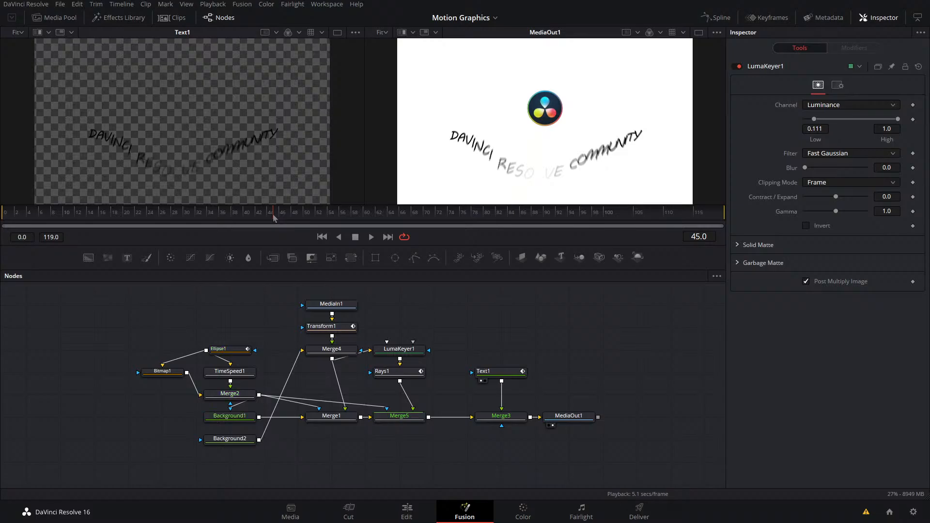
drag(273, 216, 1, 214)
key(space)
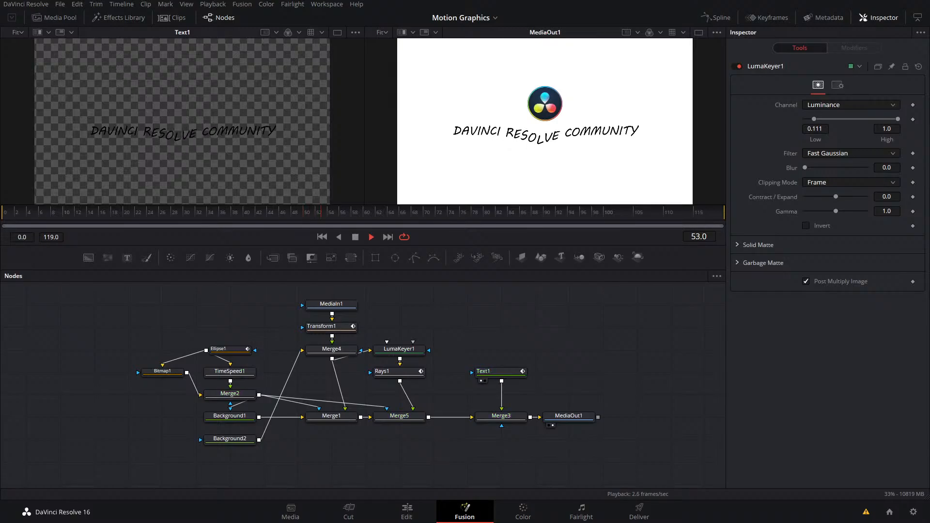
key(ctrl+f)
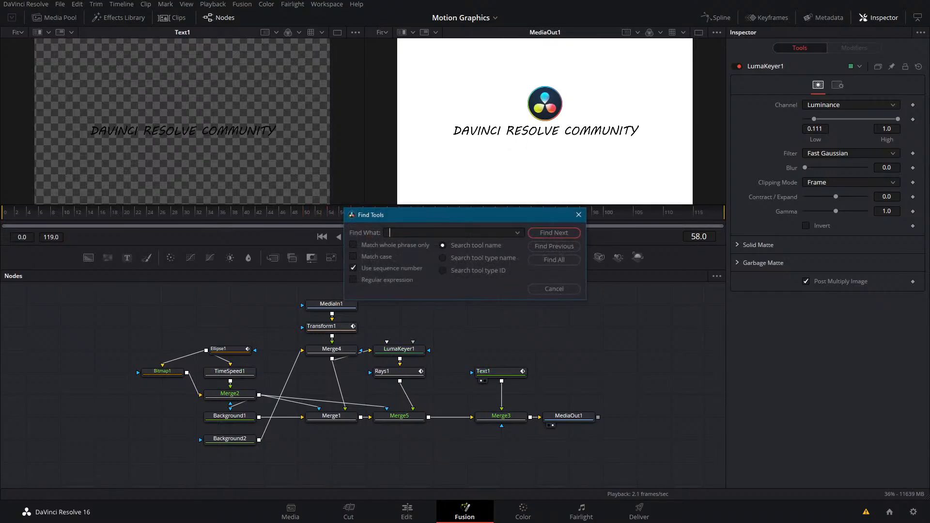
text(arrow)
click(578, 216)
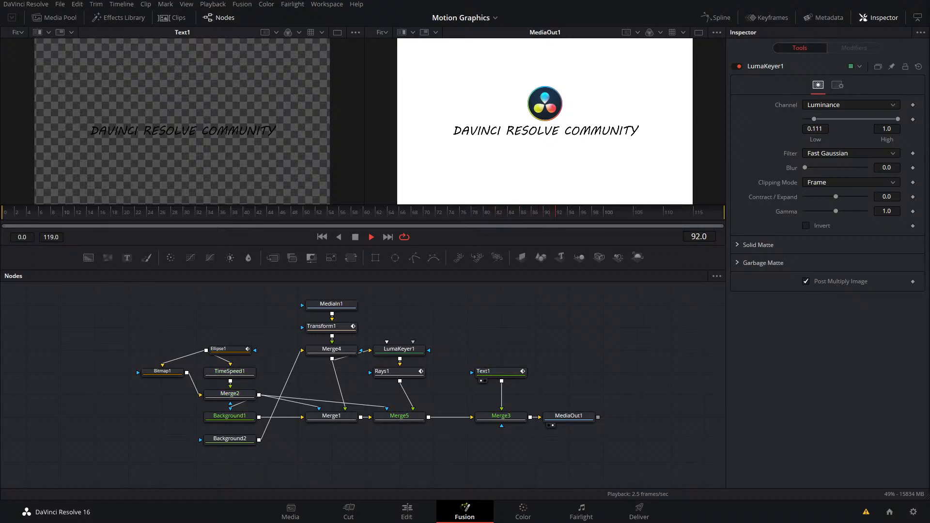
- Save the project and add a Saver node after the MediaOut1 node
key(ctrl+s)
click(576, 415)
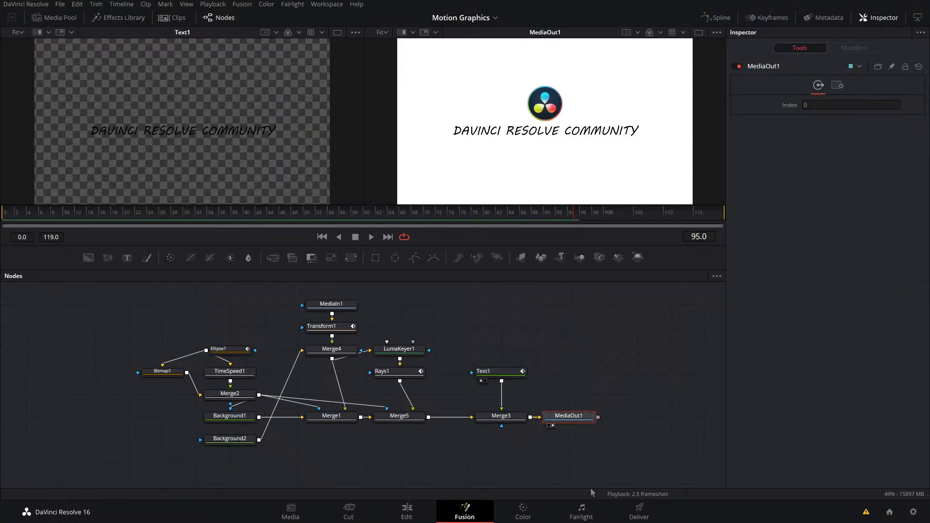
key(shift+space)
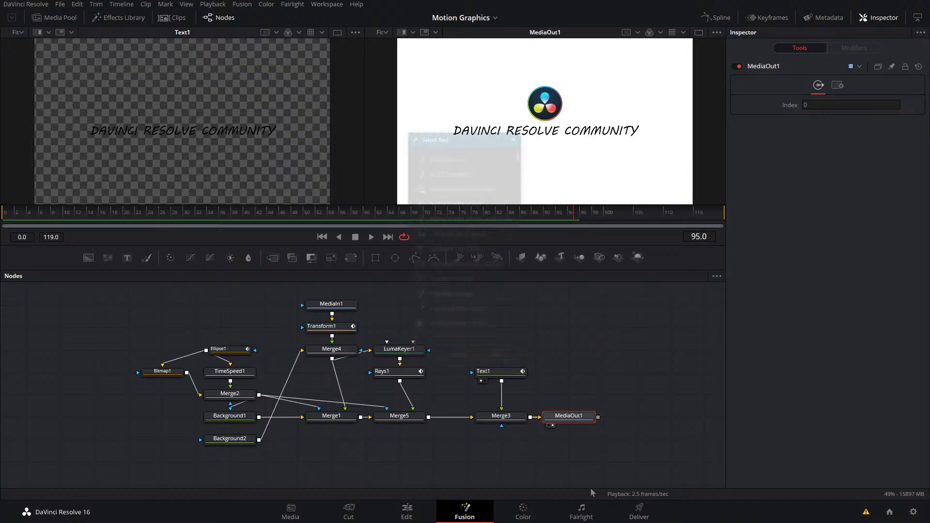
text(saver)
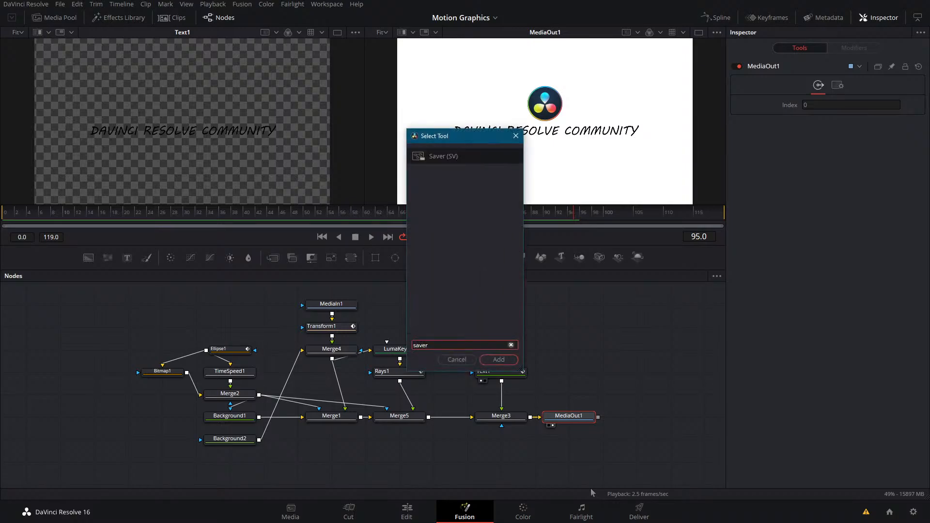
key(Return)
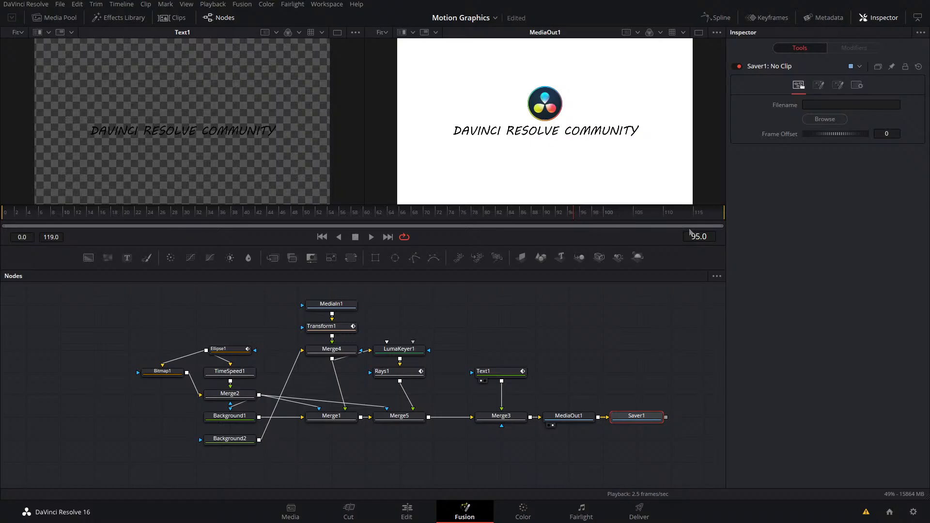
- Delete the Saver node and clear the node selection
key(Delete)
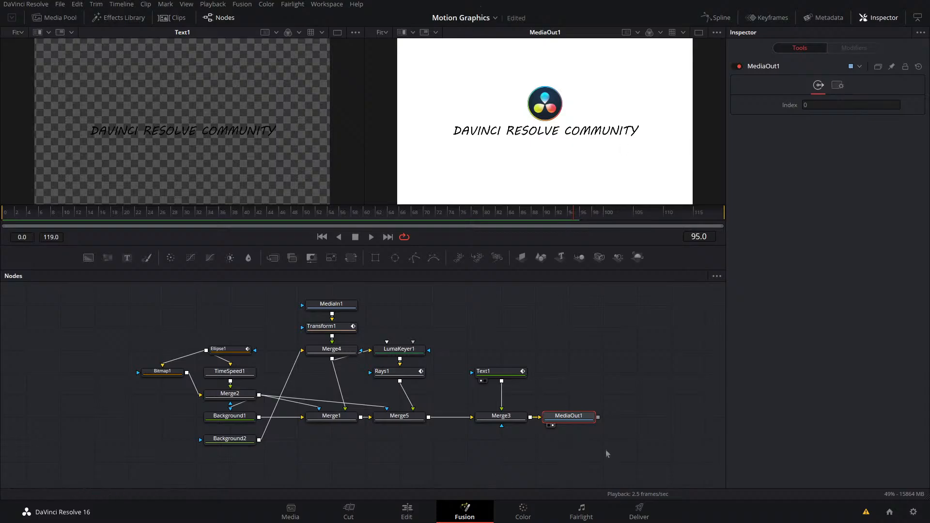
click(660, 420)
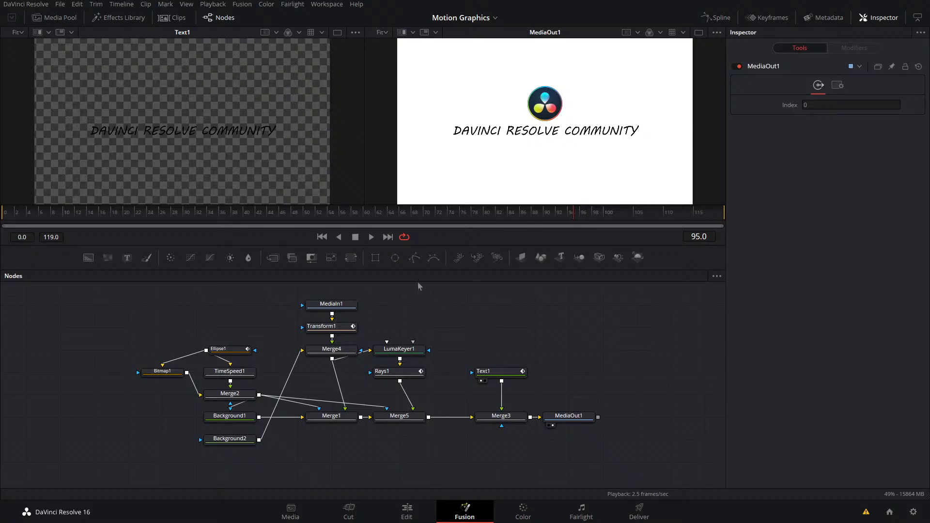
- Play the cached animation, stop it, and scrub the playhead to frame 42
key(space)
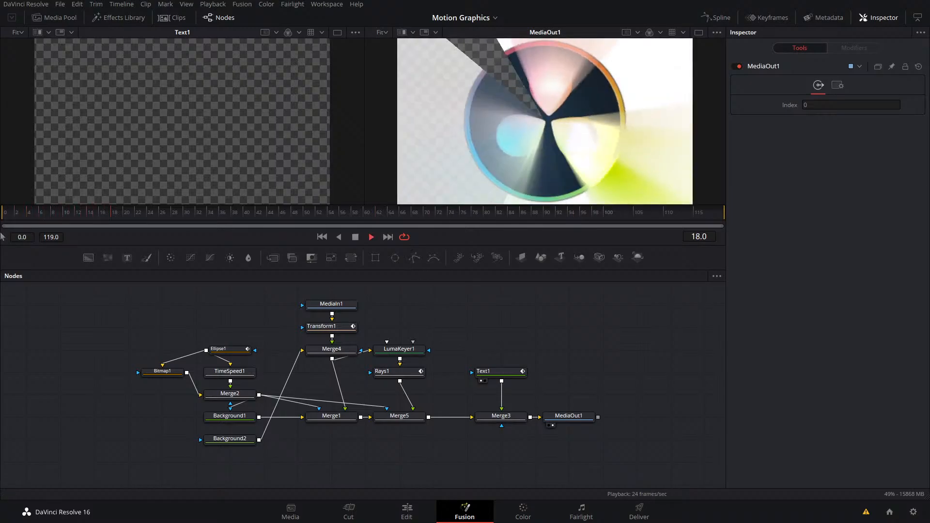
key(space)
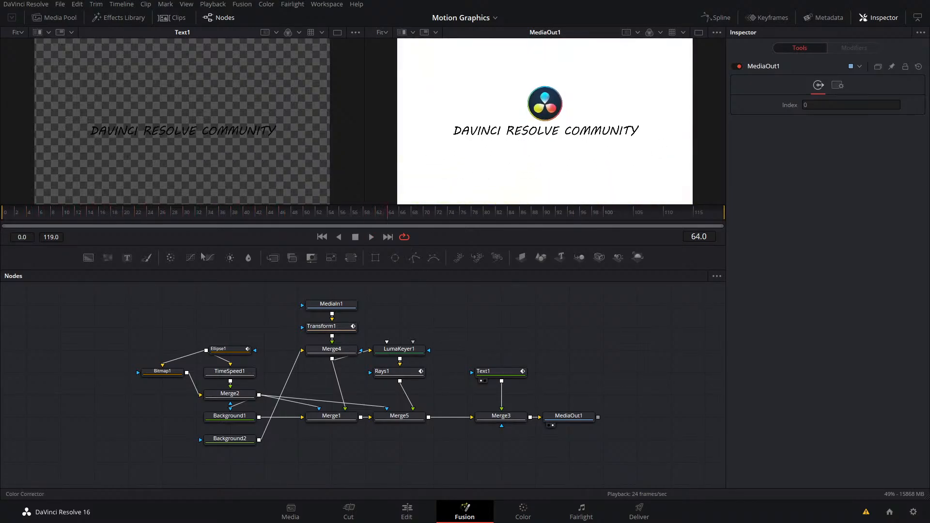
drag(145, 214, 259, 216)
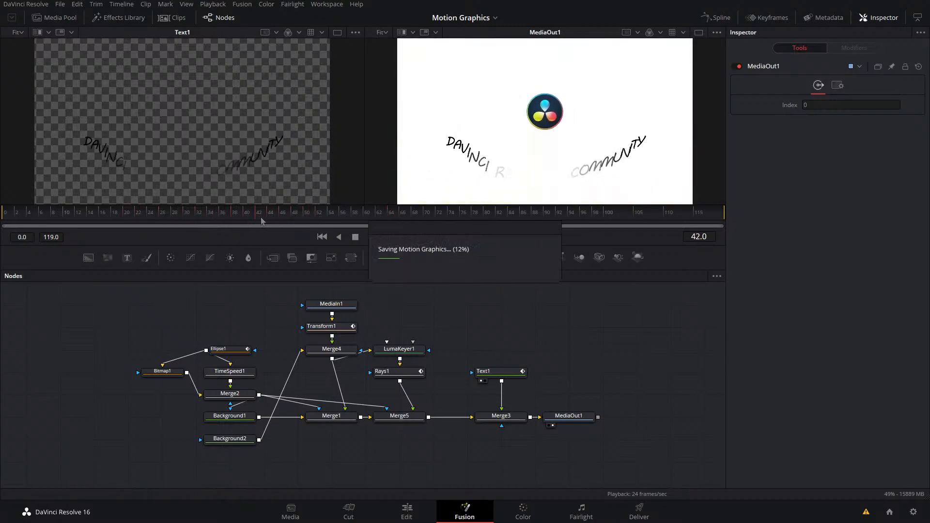
- Add a solid-colour Background node above Text1, attach a Polygon mask to it, and show the Background in the first viewer
drag(614, 400, 488, 404)
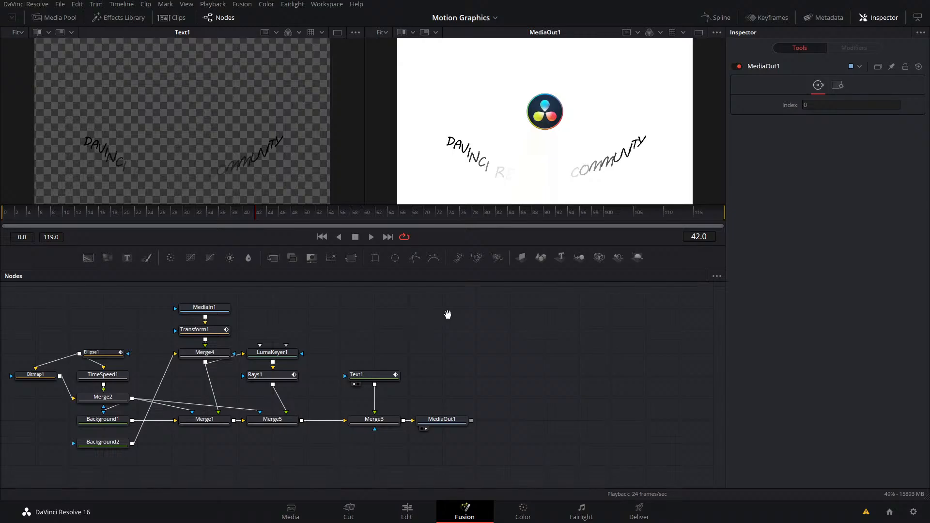
drag(448, 315, 433, 362)
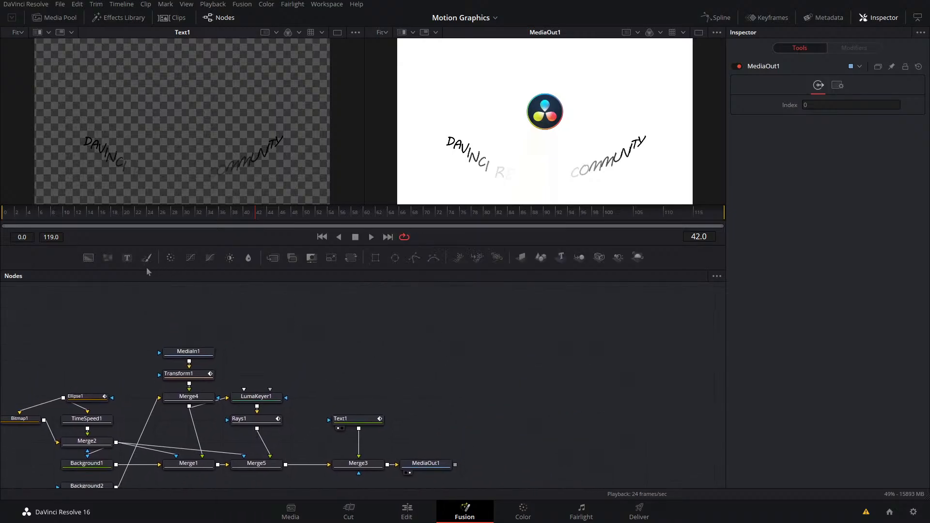
drag(89, 257, 376, 329)
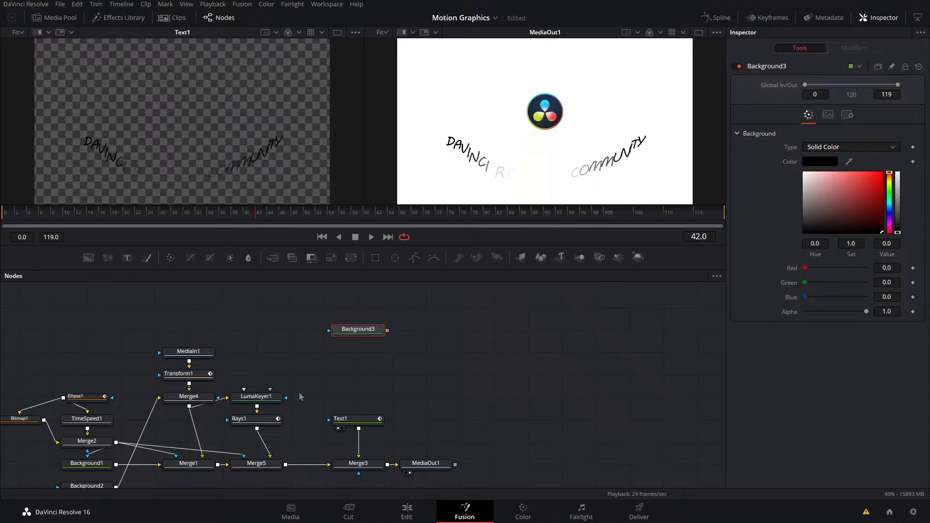
drag(415, 258, 377, 330)
click(338, 339)
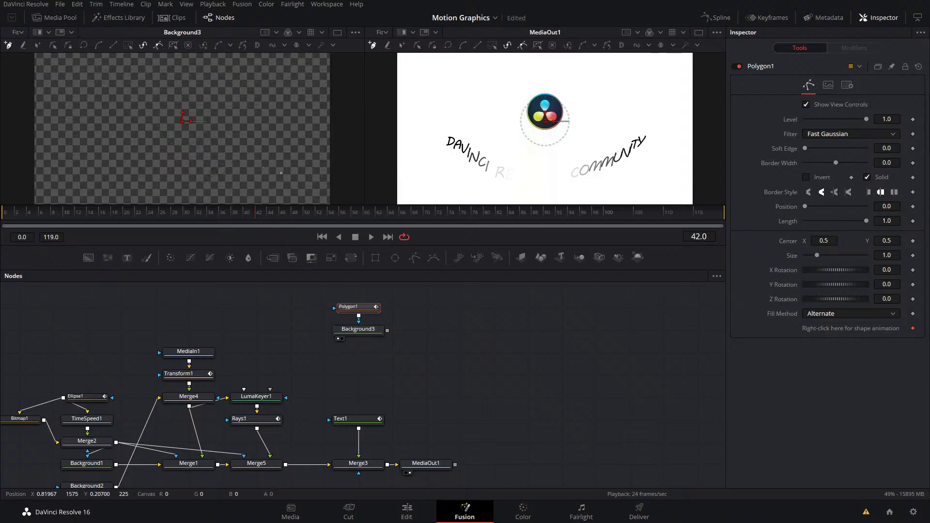
- Attach a Rectangle mask to Polygon1 and reduce its height to 0.002 as a thin horizontal guide line
scroll(167, 80, up, 2)
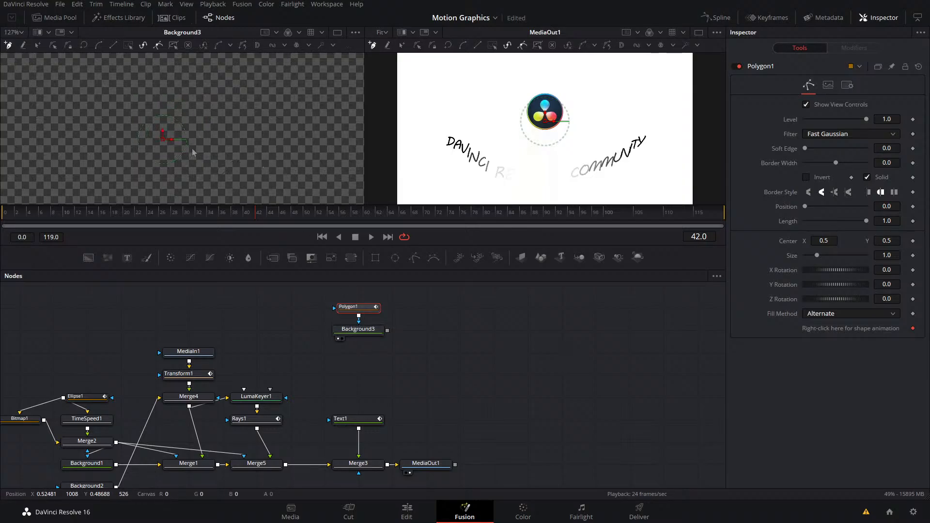
scroll(192, 152, down, 2)
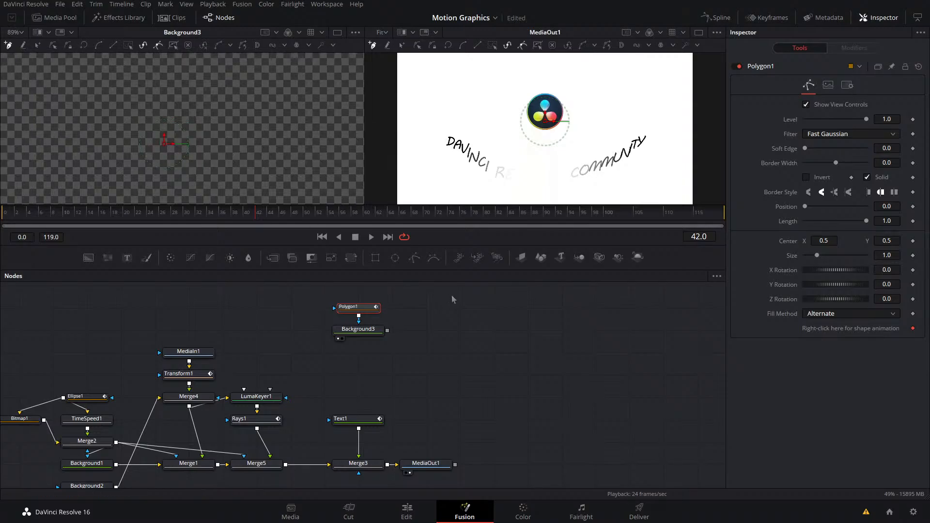
click(376, 257)
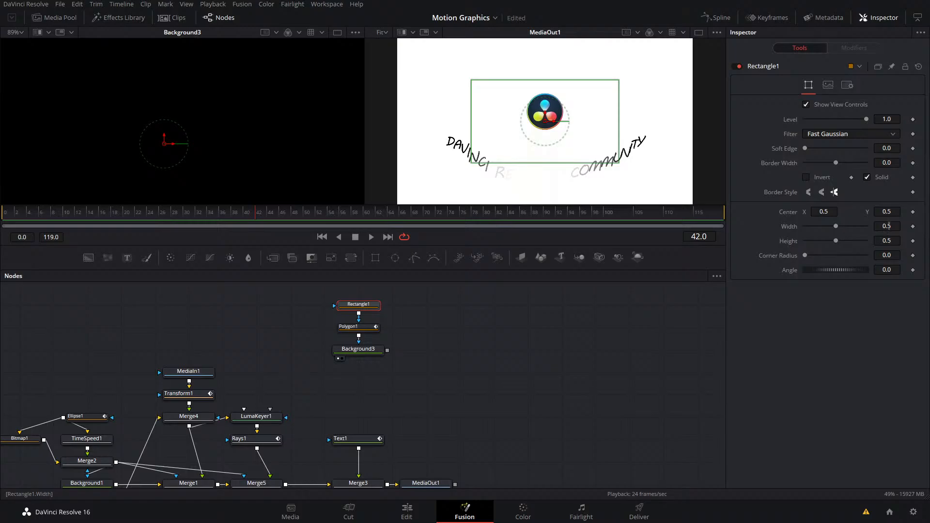
drag(836, 241, 804, 241)
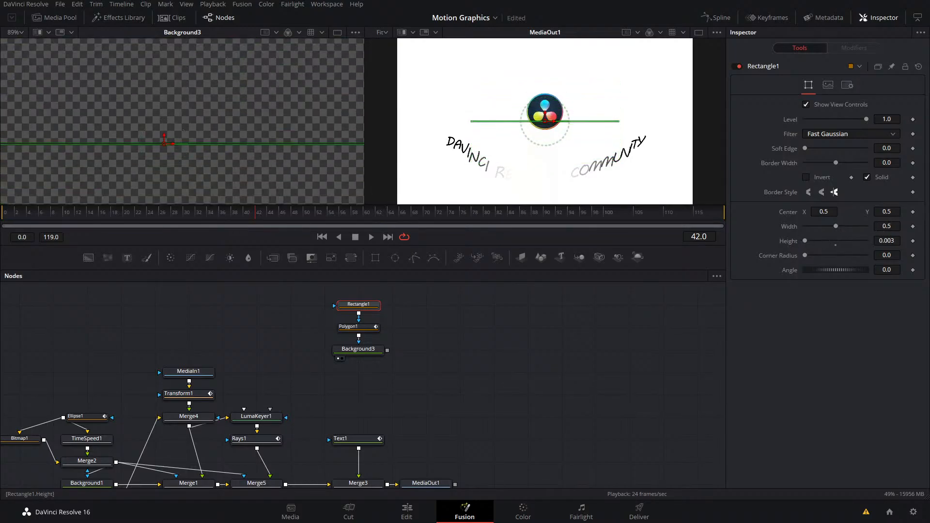
scroll(201, 144, up, 6)
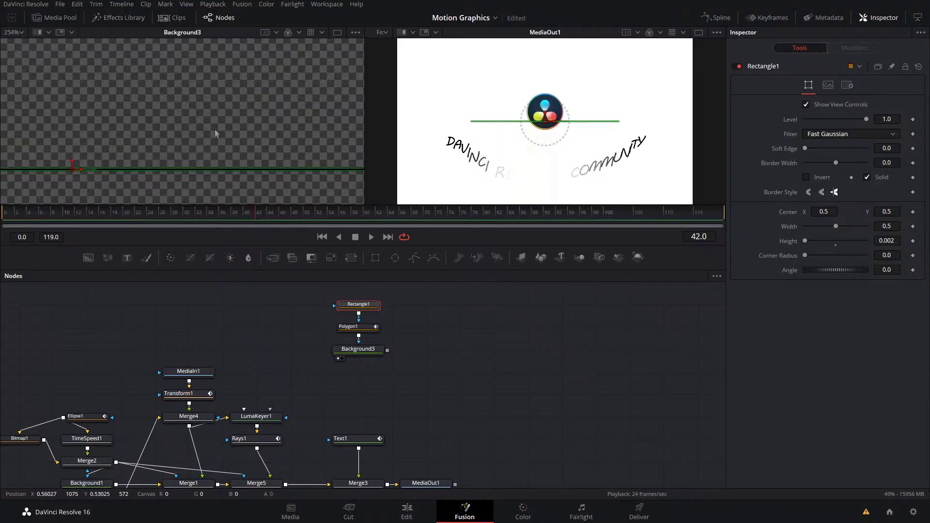
- Draw a closed slanted four-point shape with Polygon1, resting on the horizontal guide line as the upper half of a right-pointing chevron
click(345, 328)
scroll(189, 128, down, 3)
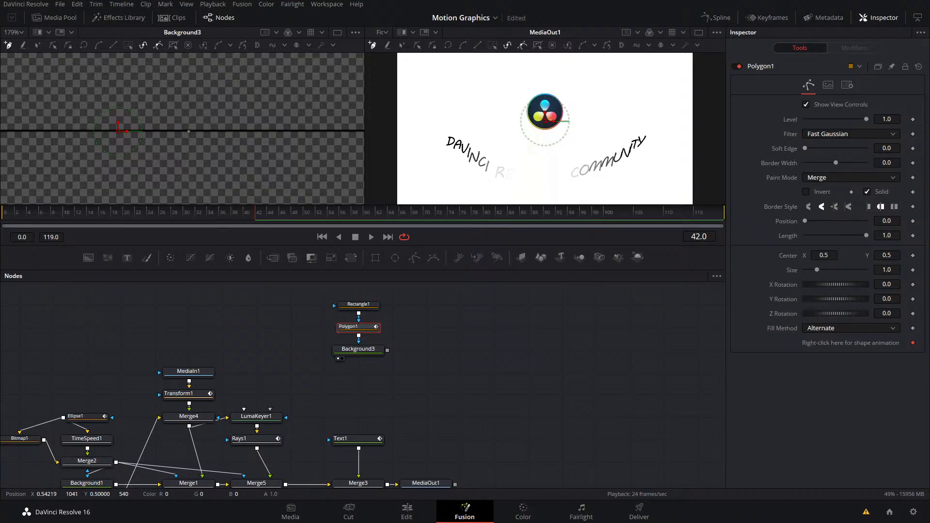
click(188, 130)
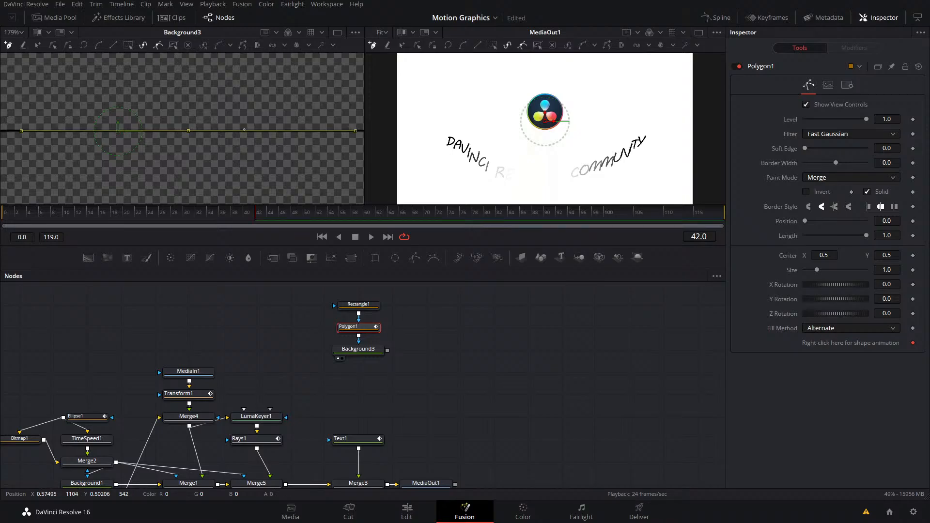
click(248, 131)
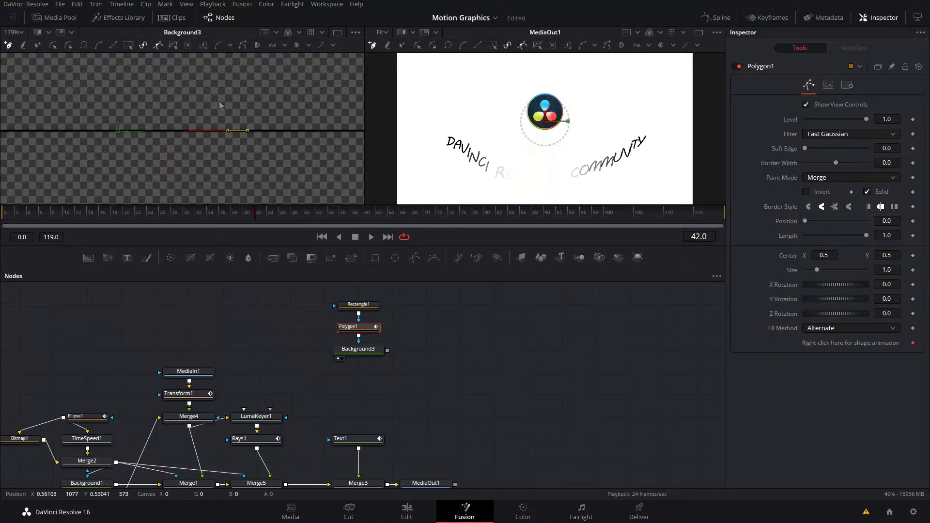
drag(221, 100, 309, 150)
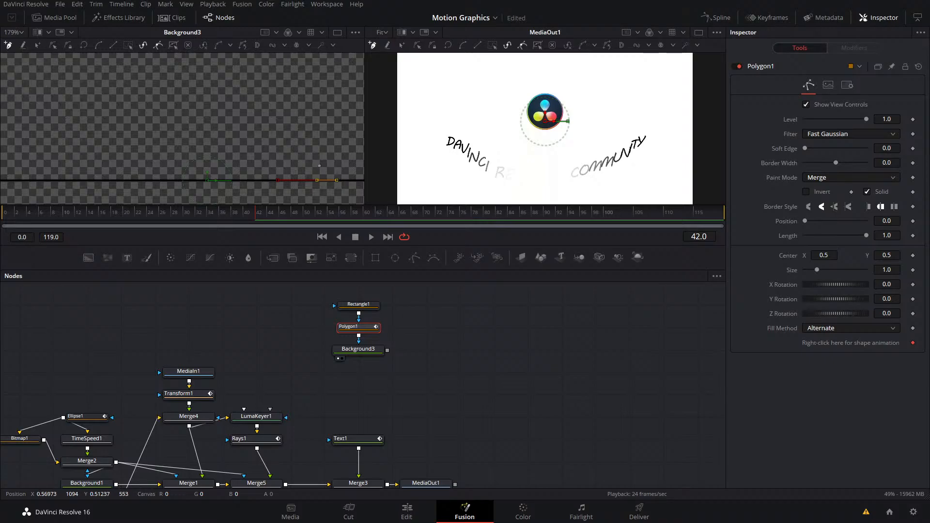
click(255, 101)
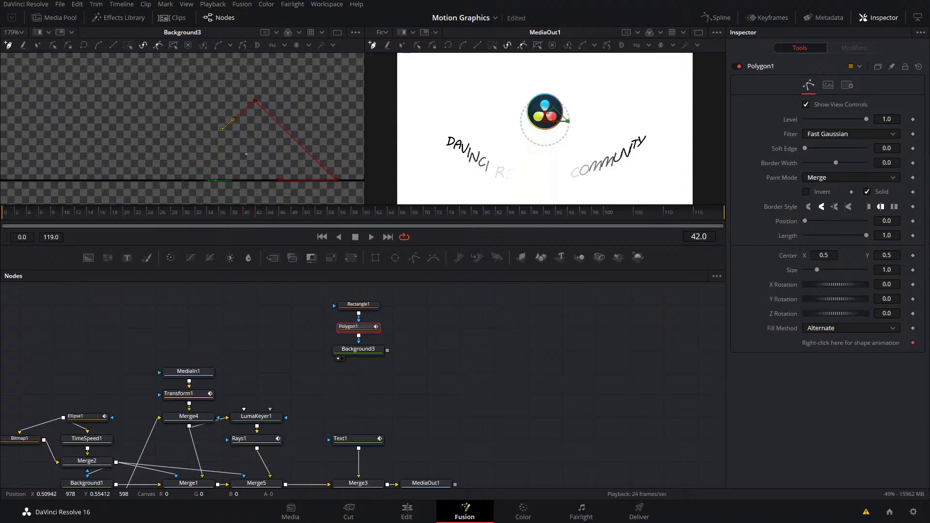
click(277, 180)
scroll(218, 148, down, 5)
scroll(218, 148, up, 5)
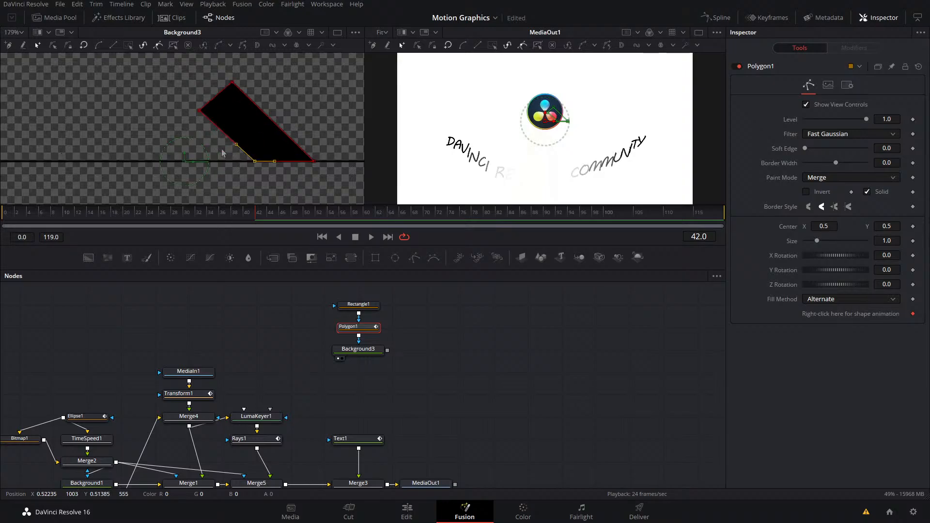
- Add a Mirrors node after Background3 and delete the Rectangle1 guide mask
click(382, 352)
key(shift+space)
text(savermirr)
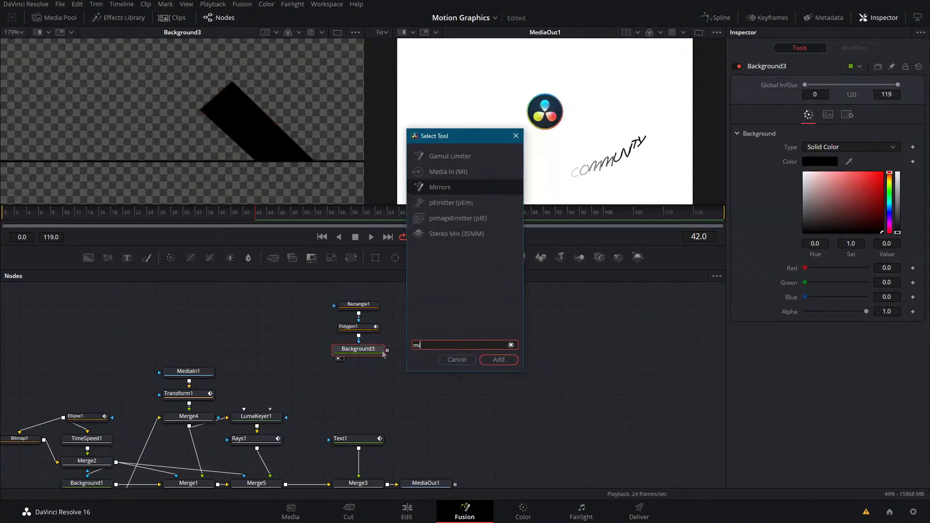
key(Return)
click(357, 306)
key(Delete)
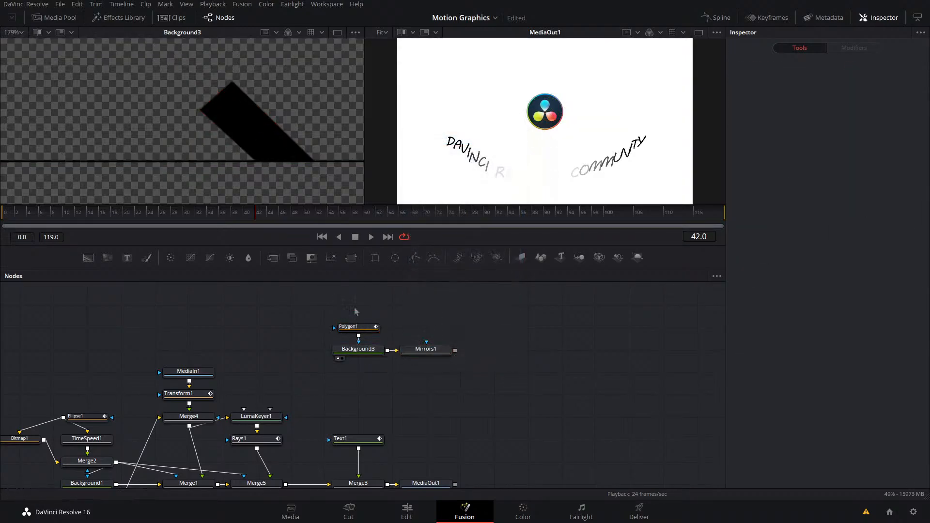
- Show Mirrors1 in the first viewer and set the Mirror 1 angle to 90 to reflect the shape downward
click(419, 351)
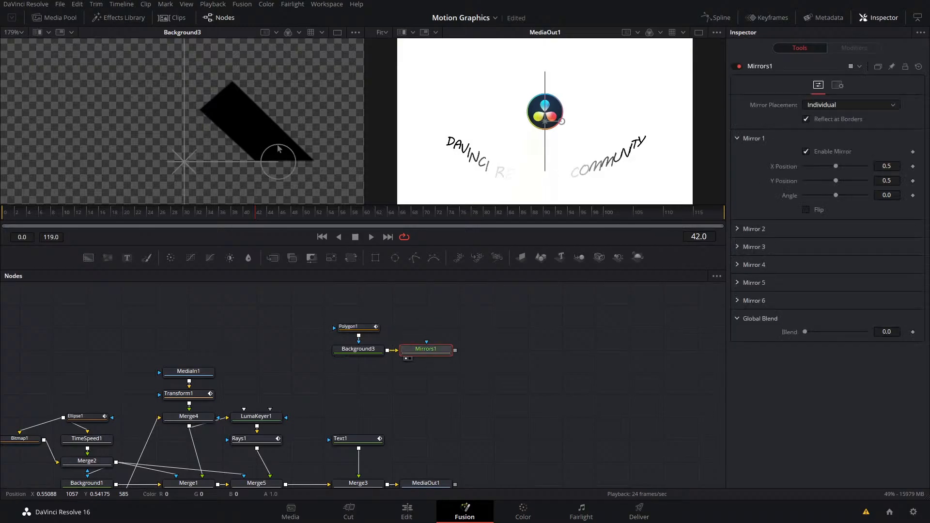
key(1)
drag(278, 162, 187, 204)
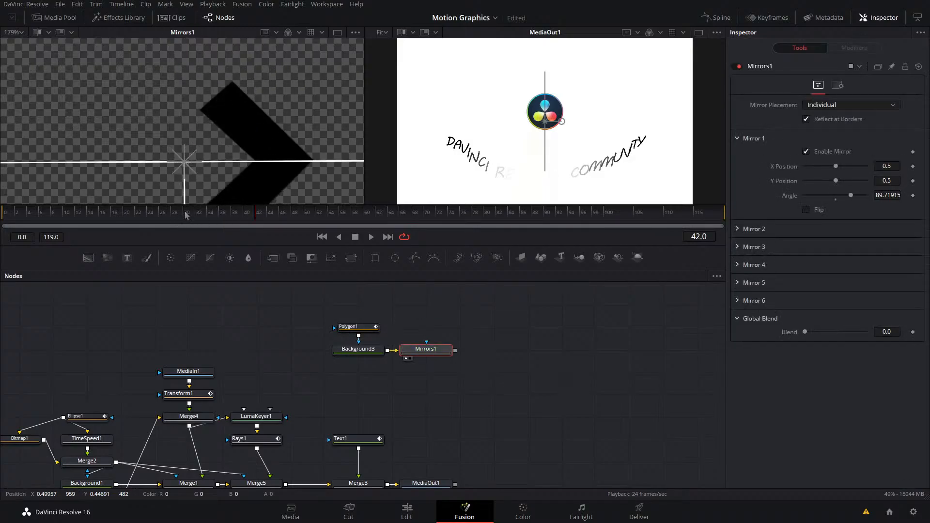
click(886, 195)
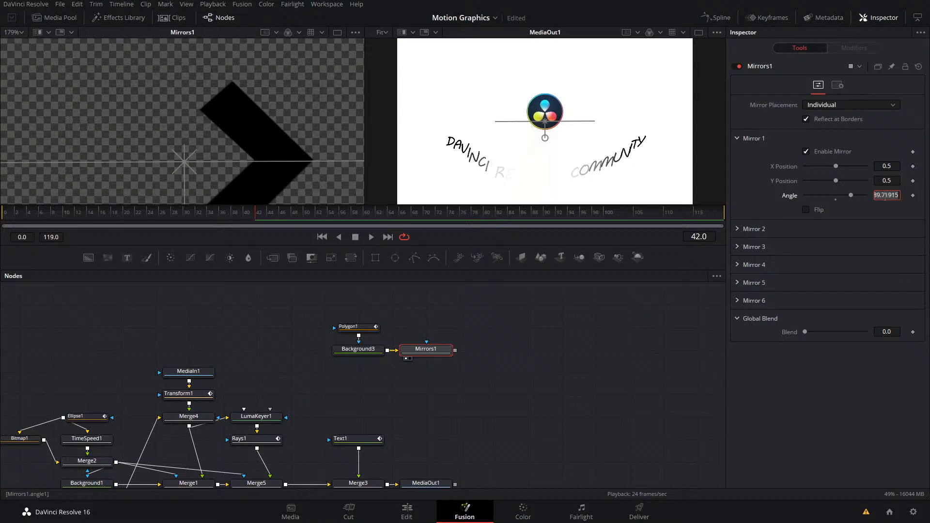
key(Tab)
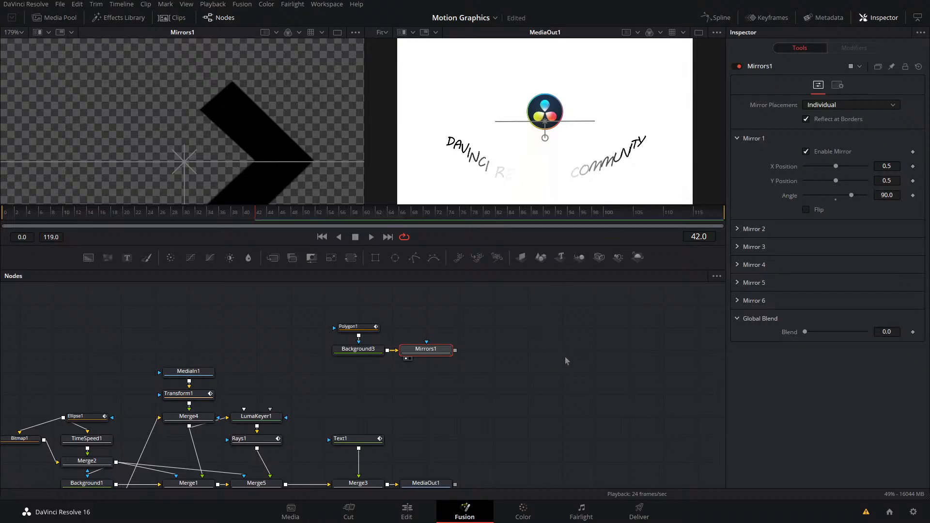
- Enlarge Polygon1 to size 5.0 and shift its center X to about 0.35 so the chevron sits mid-frame
click(371, 350)
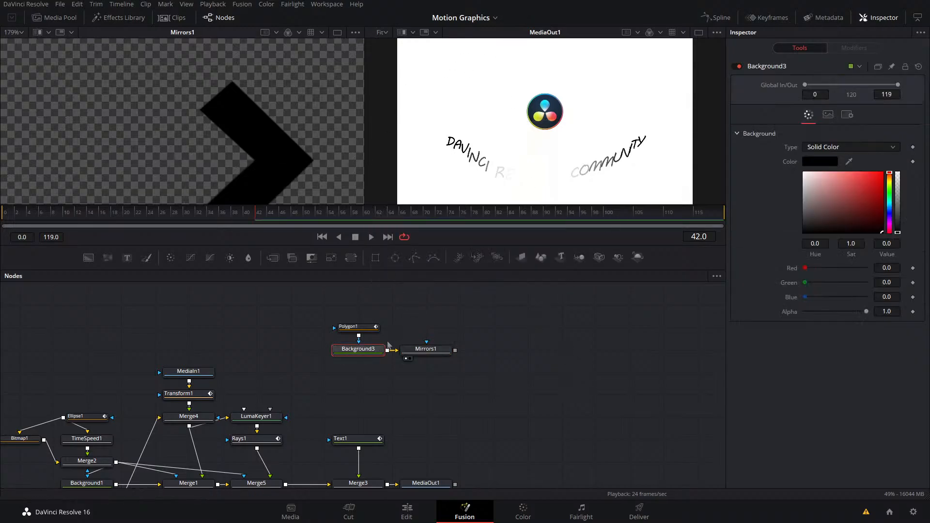
scroll(253, 137, down, 8)
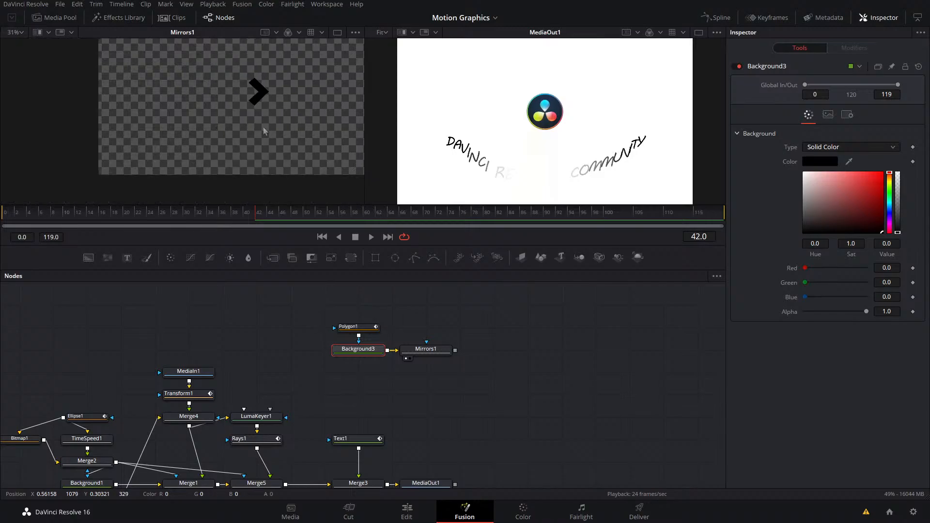
scroll(245, 158, up, 5)
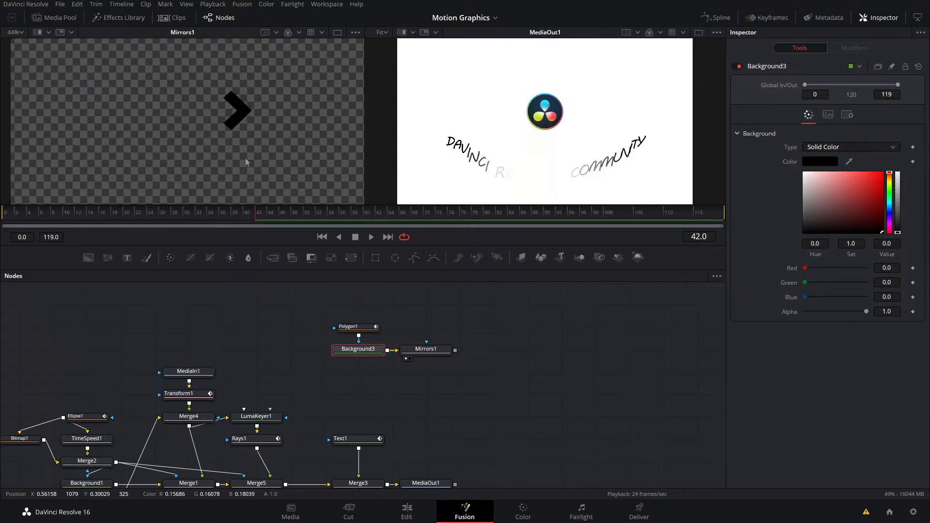
click(357, 327)
drag(817, 227, 860, 225)
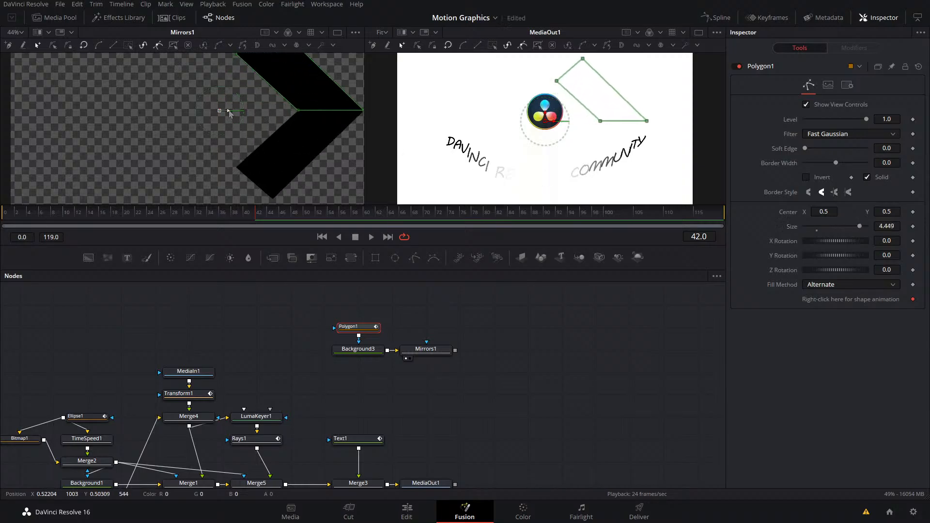
drag(228, 112, 150, 124)
scroll(151, 124, down, 3)
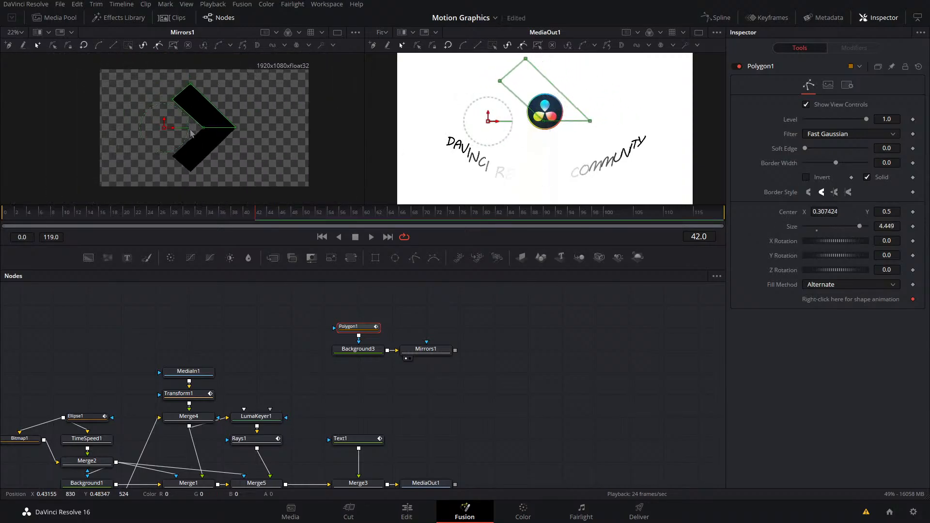
drag(866, 228, 881, 230)
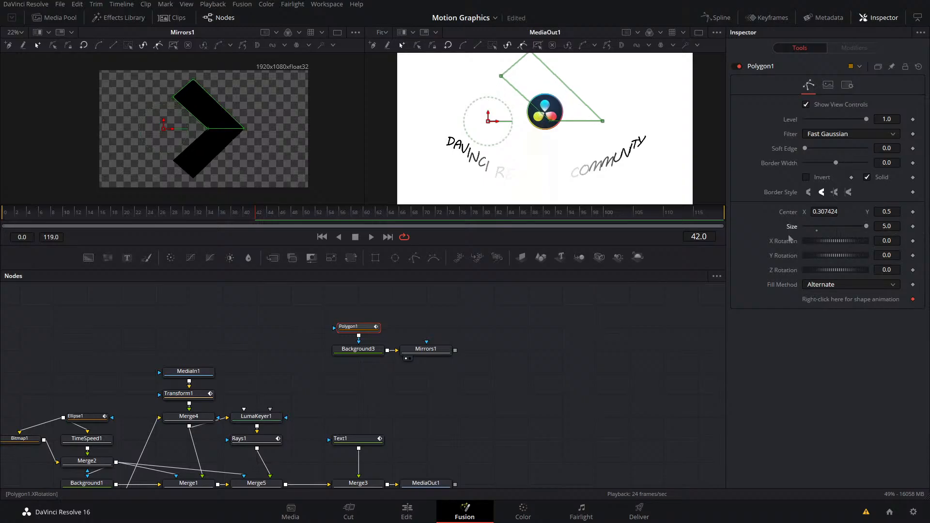
drag(174, 135, 183, 134)
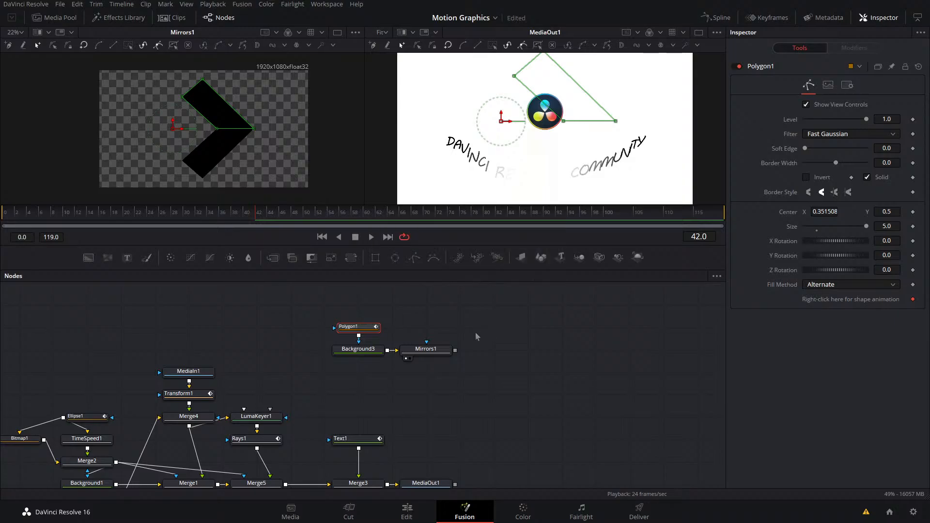
- Rearrange the node tree: stack Mirrors1 under Background3, spread the Background1 and MediaOut1 branches apart, and place Background2 beside Merge4
drag(426, 349, 358, 371)
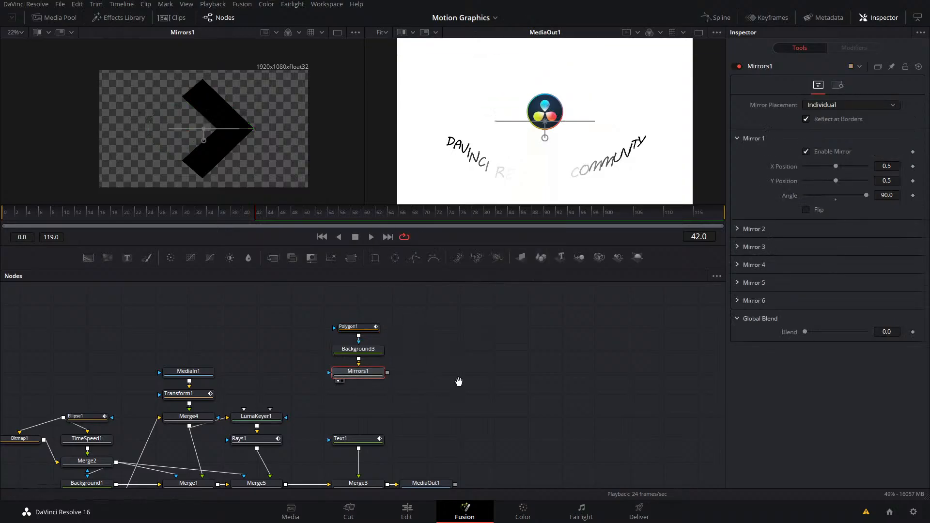
drag(459, 382, 388, 327)
mouse_move(357, 434)
mouse_down()
mouse_move(454, 439)
mouse_move(373, 434)
mouse_up()
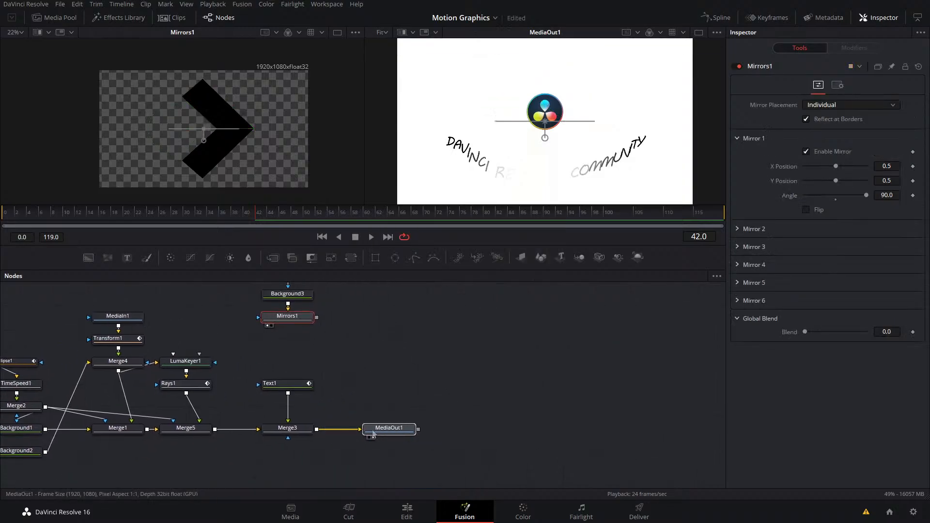
drag(351, 405, 663, 384)
drag(342, 315, 238, 416)
drag(326, 411, 124, 422)
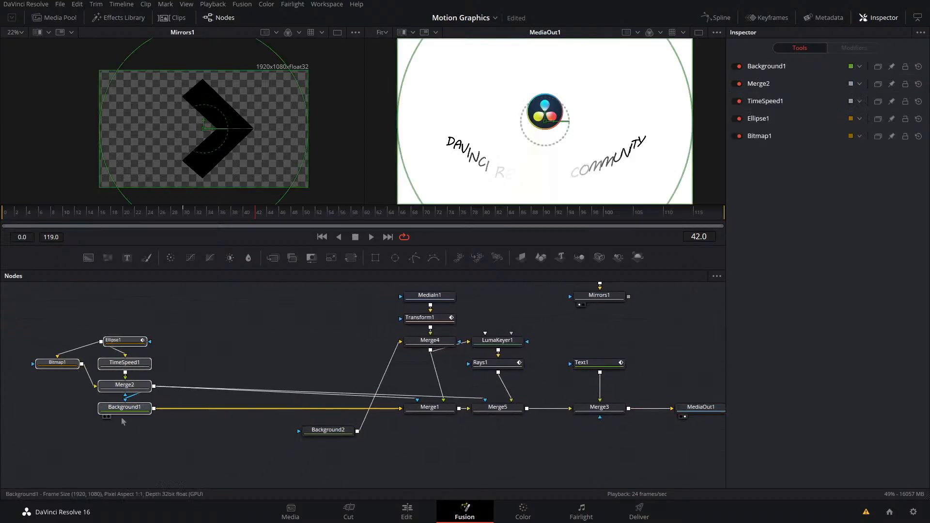
drag(328, 430, 337, 394)
drag(648, 395, 584, 283)
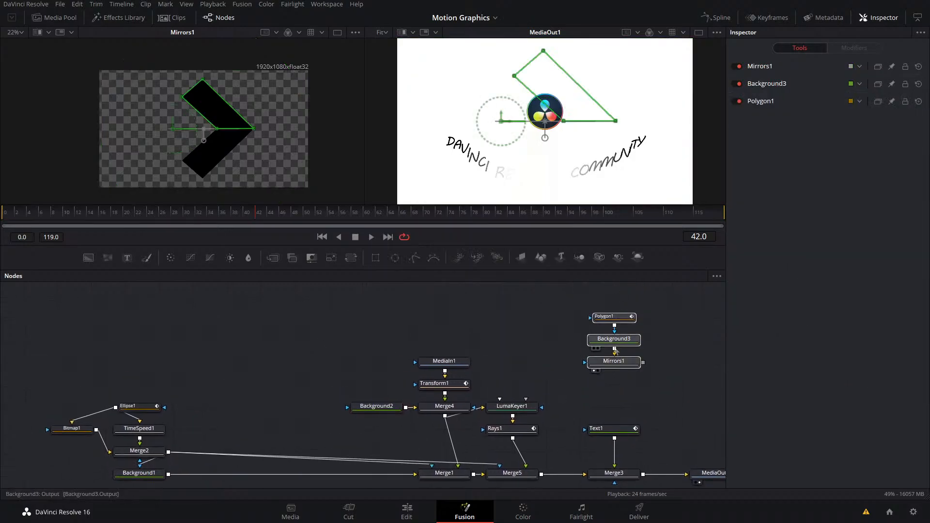
- Try to merge the Mirrors1 output over Merge2's output, and undo the added merge
drag(608, 360, 168, 452)
click(283, 400)
drag(274, 456, 283, 388)
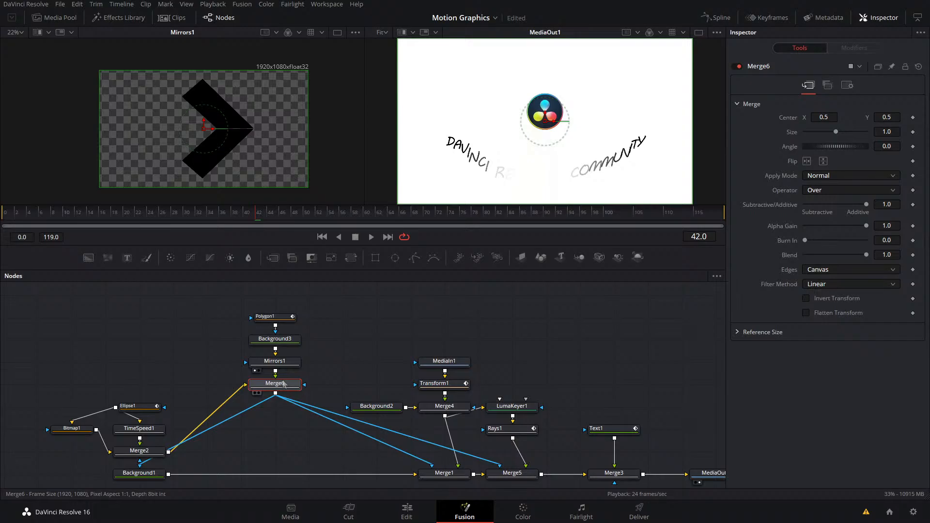
key(ctrl+z)
key(ctrl+z)
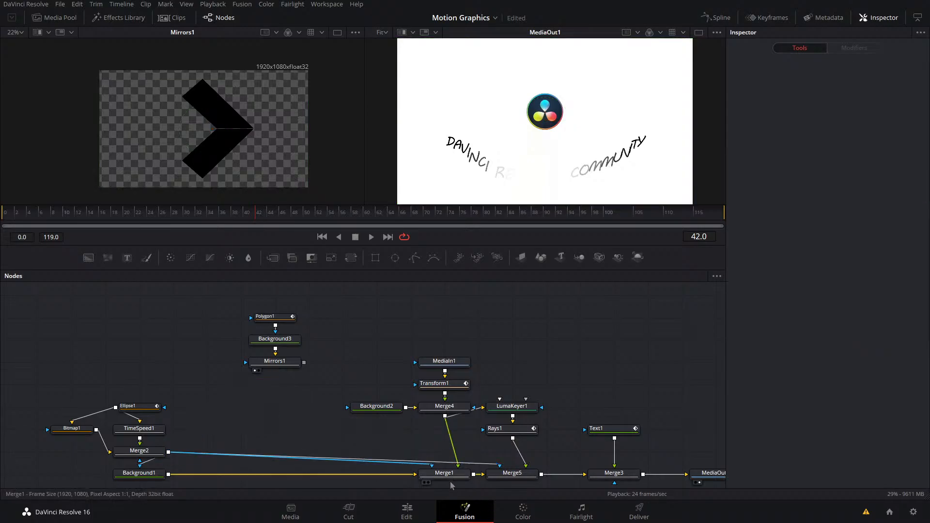
- Merge the Mirrors1 output over Background1, ahead of Merge1
drag(448, 477, 336, 415)
drag(304, 348, 169, 461)
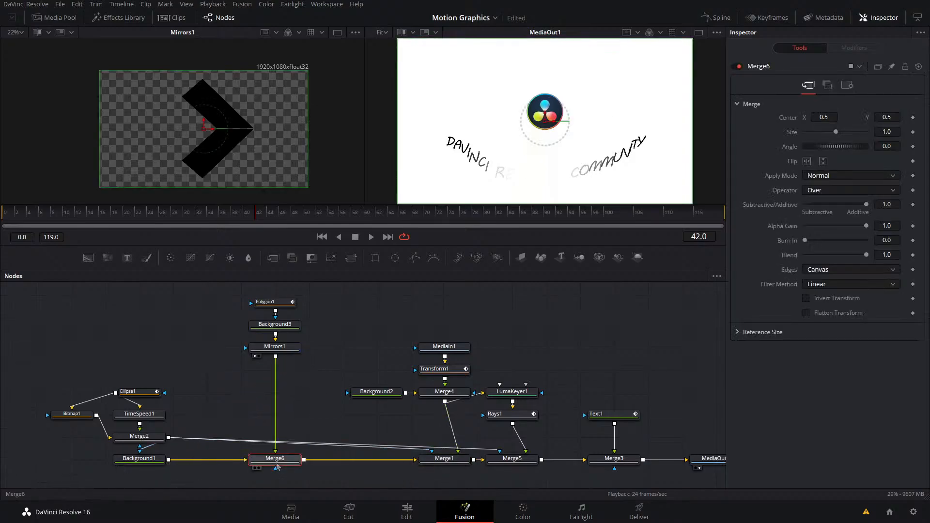
- Nudge Polygon1 down to a center Y of about 0.496 to close the gap between the chevron's mirrored halves
click(288, 403)
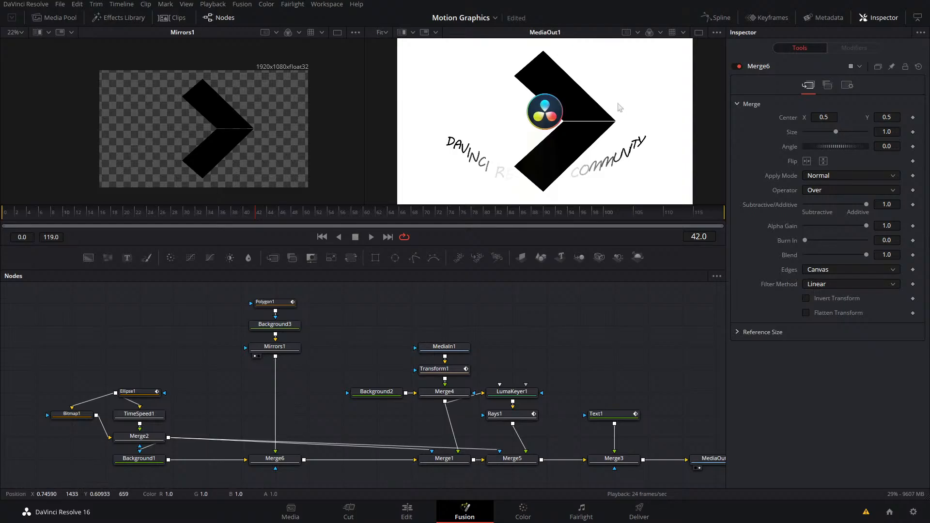
click(266, 301)
scroll(244, 141, up, 5)
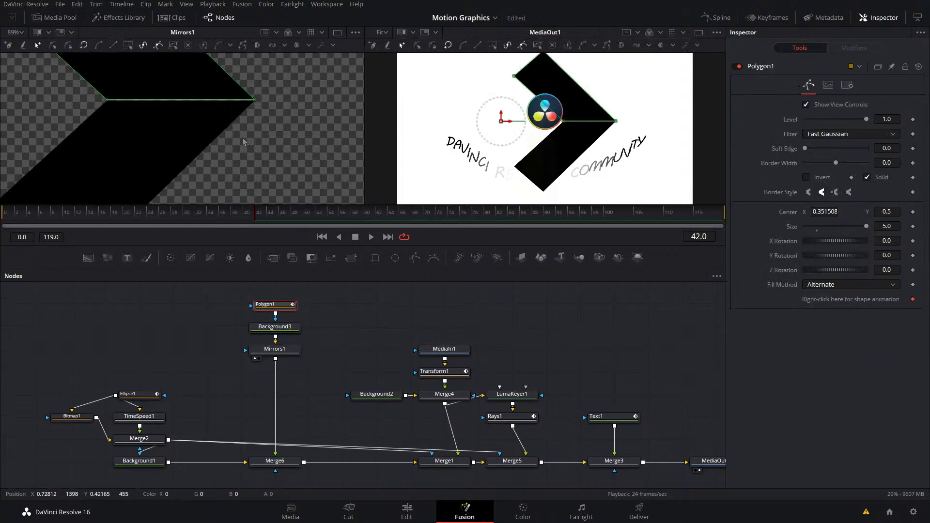
scroll(243, 142, down, 3)
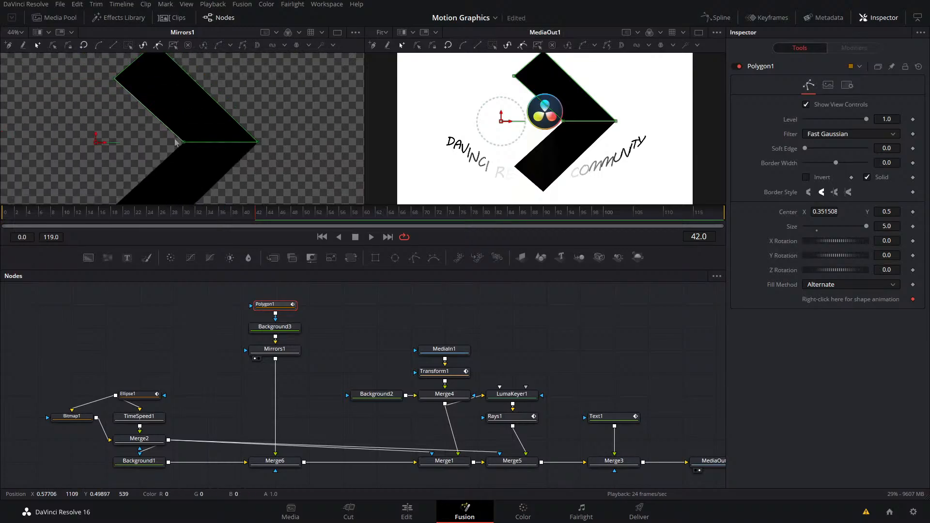
scroll(137, 138, up, 3)
drag(54, 143, 55, 145)
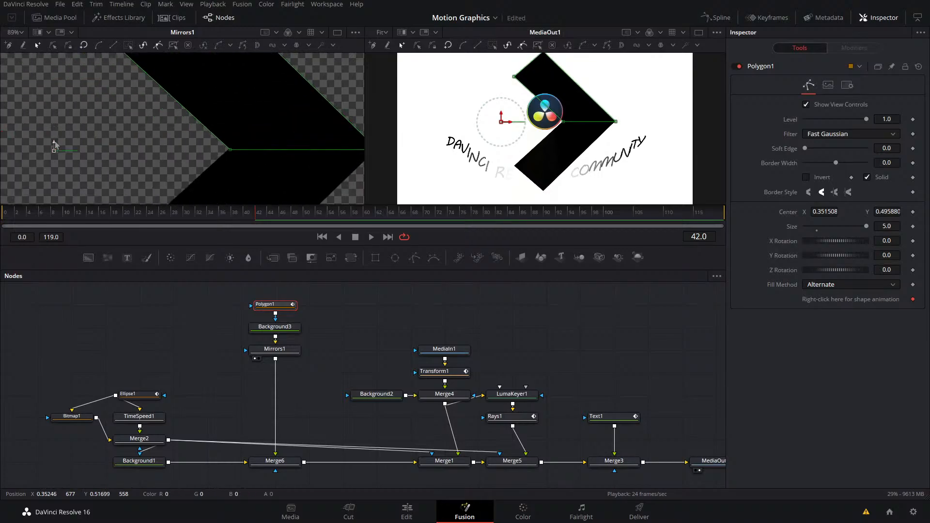
- Add a Transform node directly after Mirrors1, ahead of Merge6
click(271, 348)
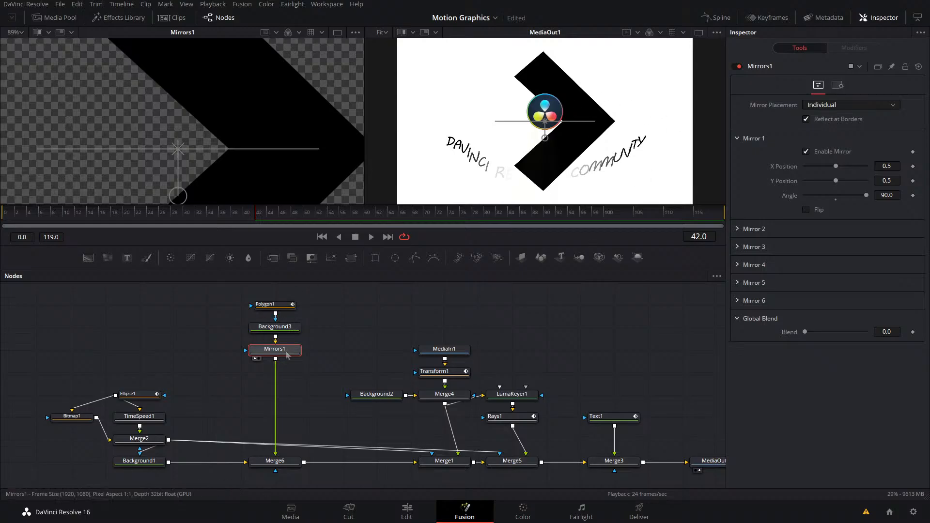
key(shift+space)
text(trans)
key(Return)
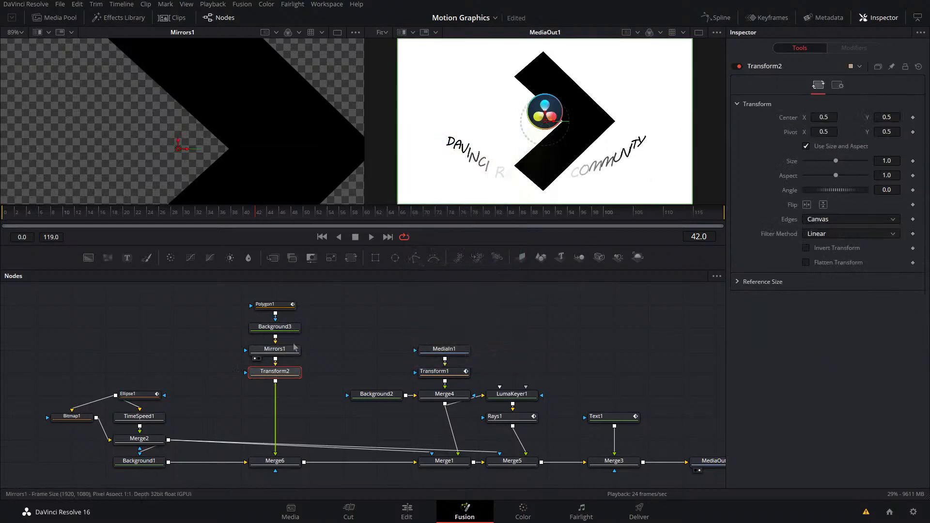
- Set Polygon1's Border Width to about 0.029 to round the chevron's corners, and examine the rounded tip
click(266, 305)
mouse_move(836, 163)
mouse_down()
mouse_move(848, 164)
mouse_move(840, 163)
mouse_up()
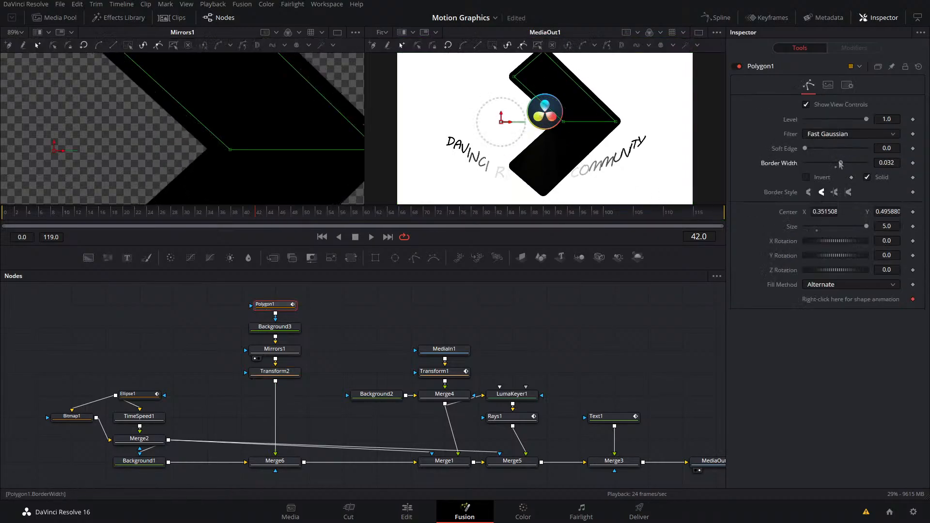
scroll(609, 120, up, 3)
scroll(610, 120, up, 2)
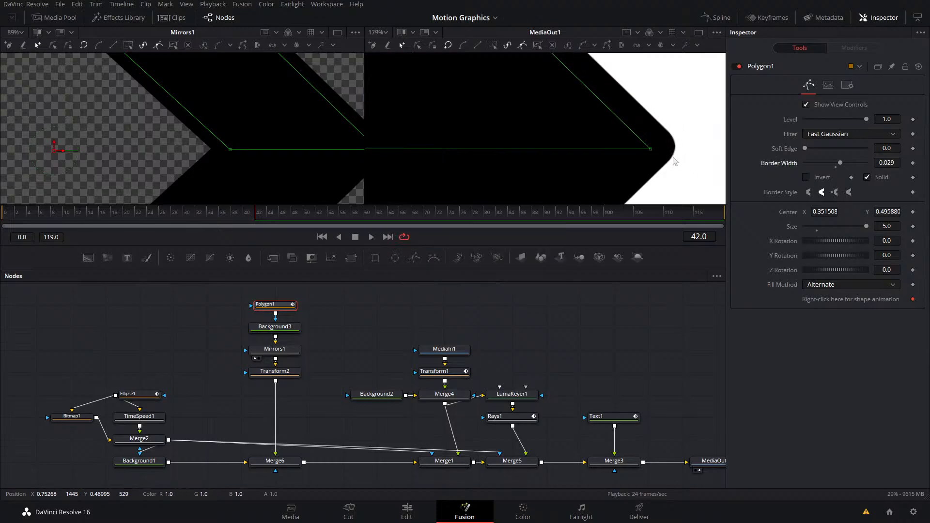
scroll(676, 164, down, 6)
scroll(674, 163, up, 4)
scroll(675, 163, down, 4)
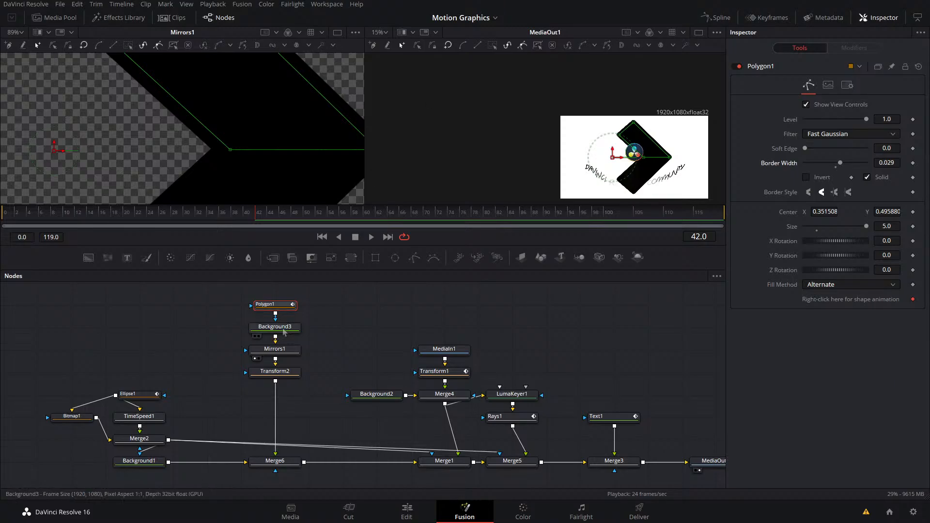
- Move Polygon1's inner-edge points toward its outer edge to slim the chevron's arms
scroll(236, 153, down, 5)
scroll(237, 153, up, 3)
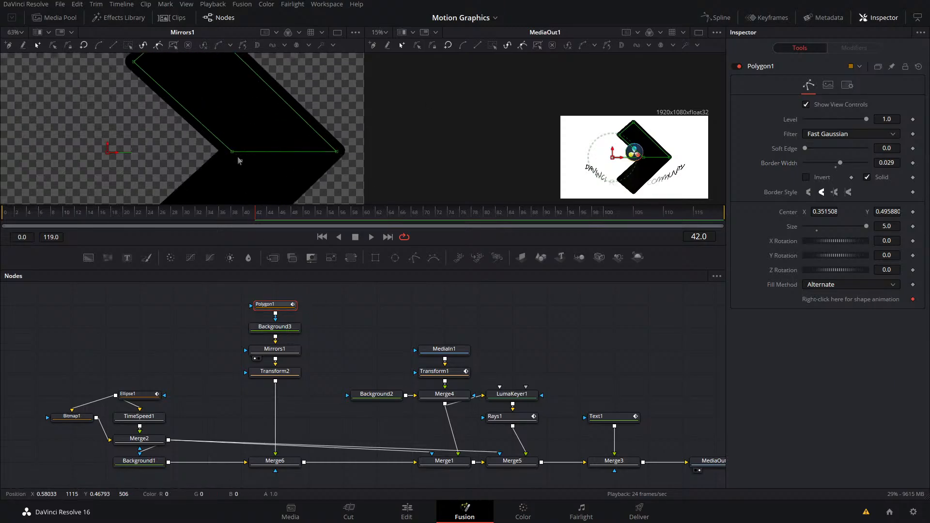
drag(243, 162, 97, 52)
drag(198, 102, 219, 121)
drag(254, 177, 309, 180)
click(284, 374)
scroll(294, 121, down, 3)
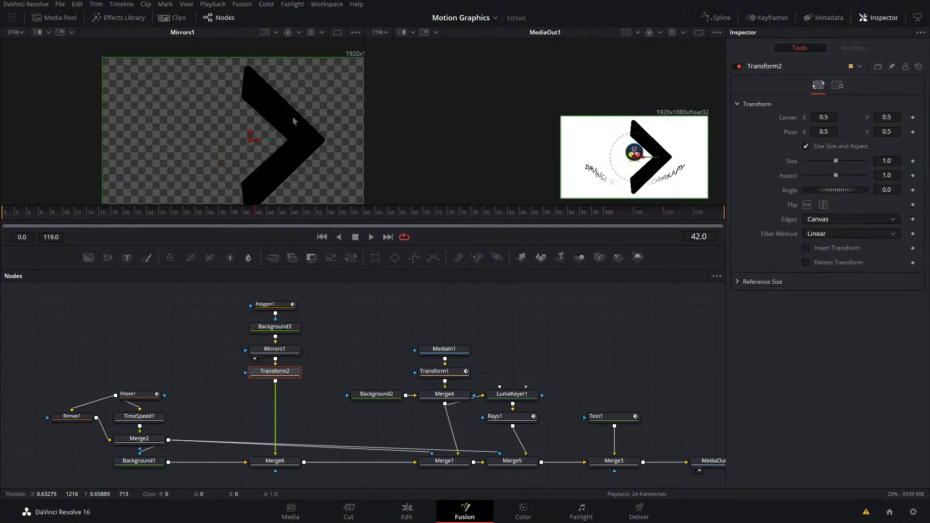
scroll(294, 121, down, 2)
scroll(297, 124, up, 2)
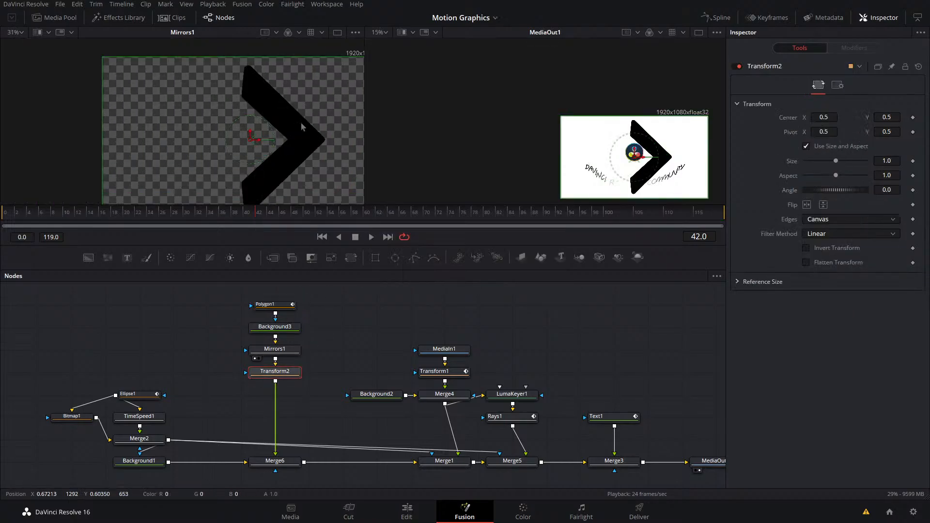
- Move Polygon1's upper end point outward so the chevron arm's end edge runs vertically
click(274, 305)
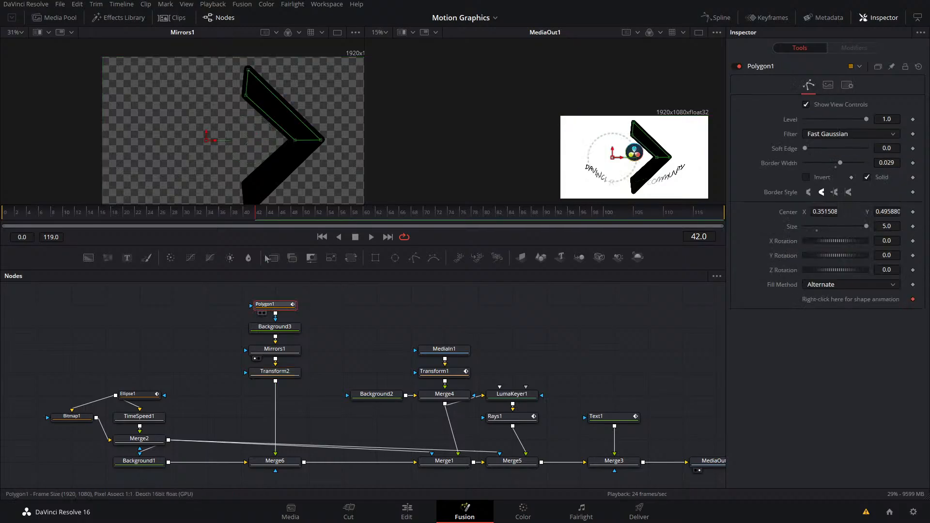
scroll(252, 91, up, 3)
drag(253, 90, 266, 145)
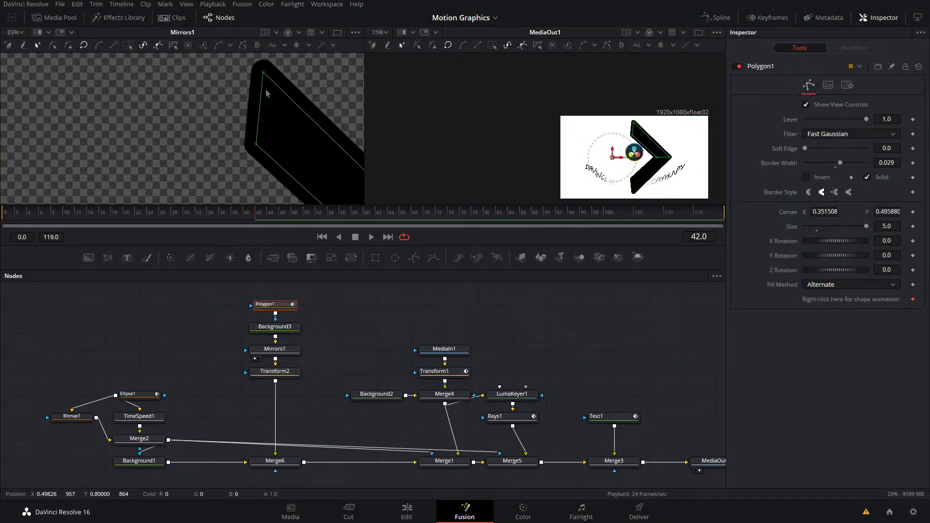
drag(265, 74, 258, 61)
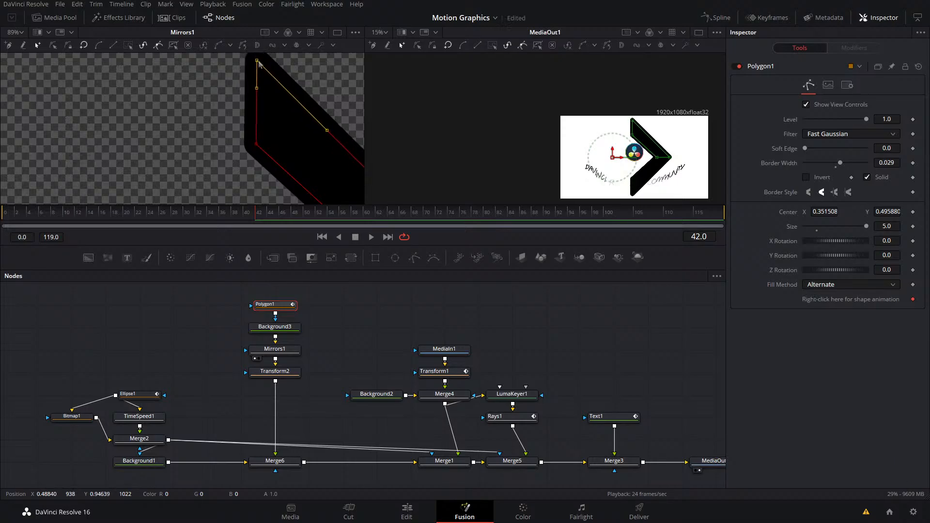
- Try bending the outer and inner edges near the chevron's tip into curves using Polygon1's point handles
click(375, 394)
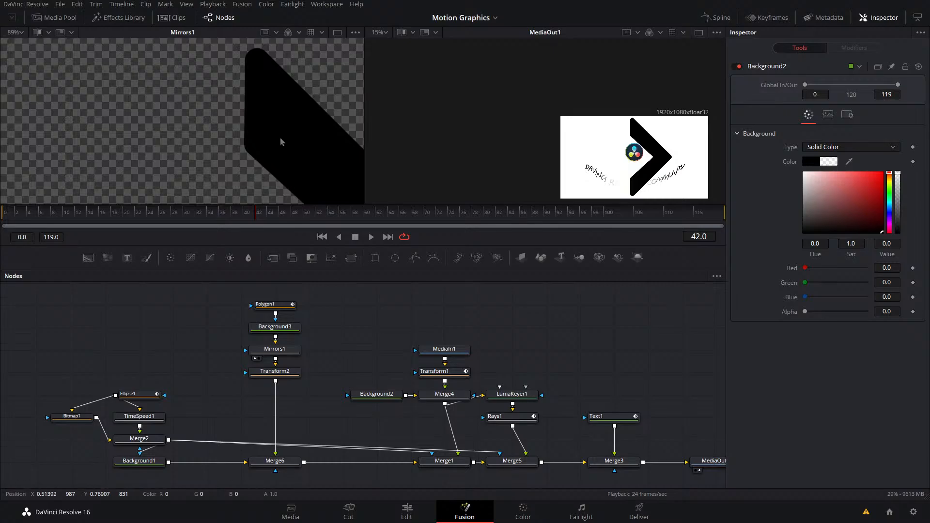
scroll(231, 120, down, 5)
drag(231, 119, 135, 76)
click(265, 312)
scroll(219, 124, up, 2)
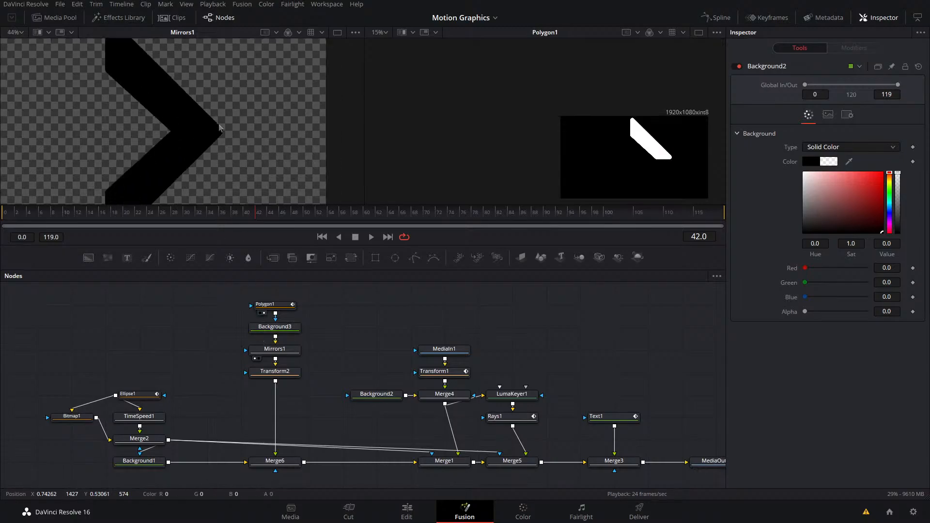
click(264, 313)
click(269, 305)
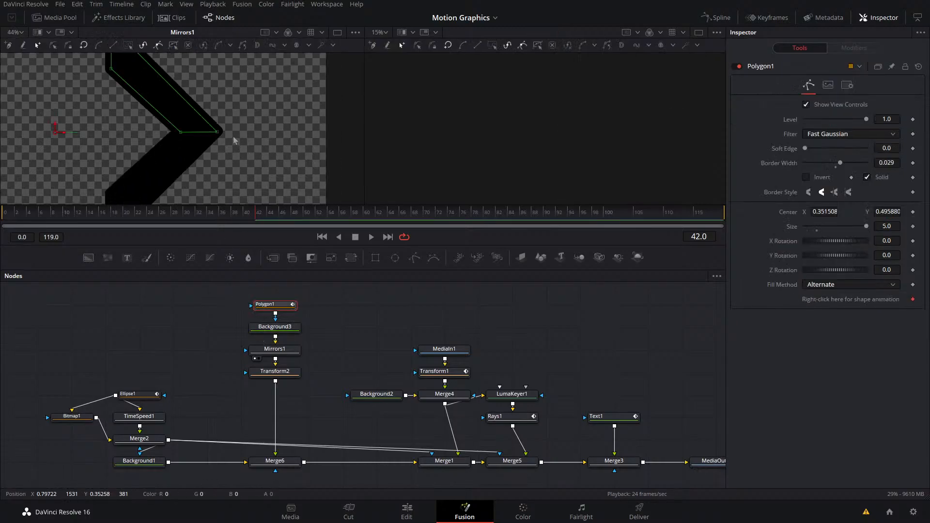
click(217, 131)
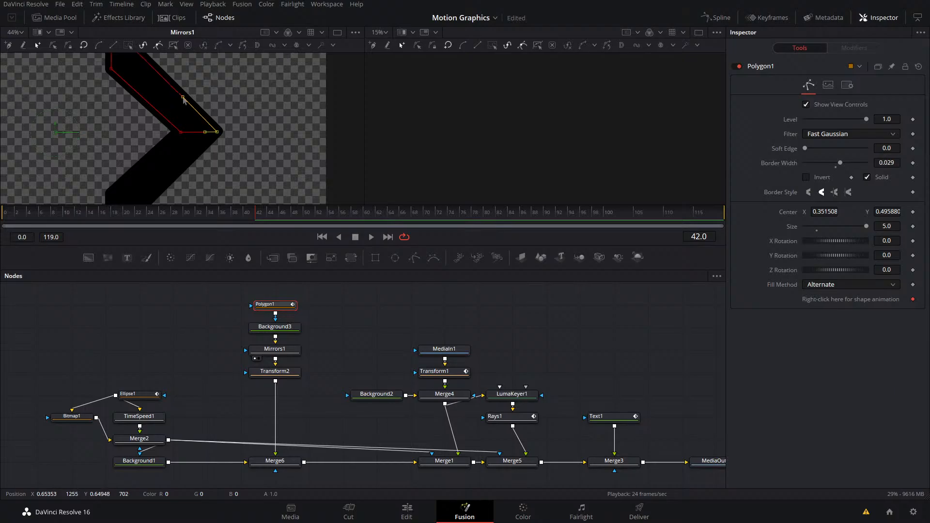
drag(181, 97, 212, 91)
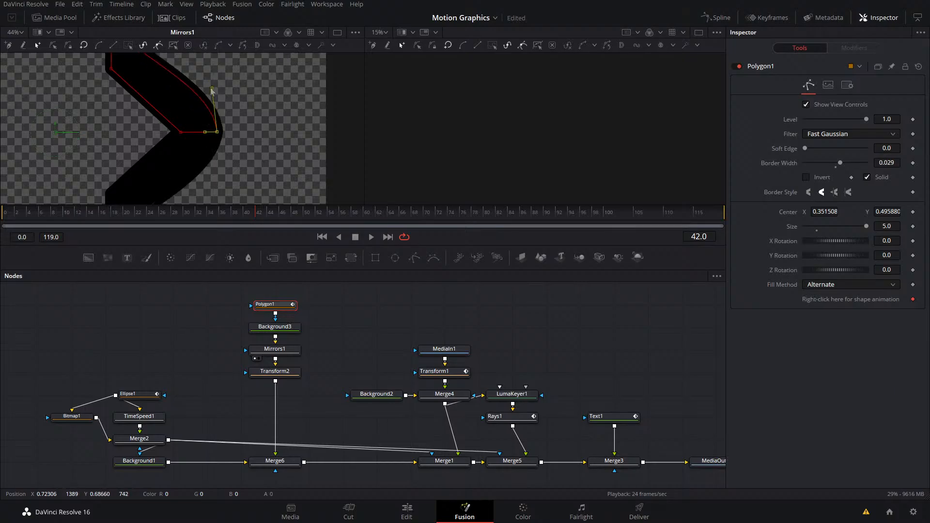
click(181, 131)
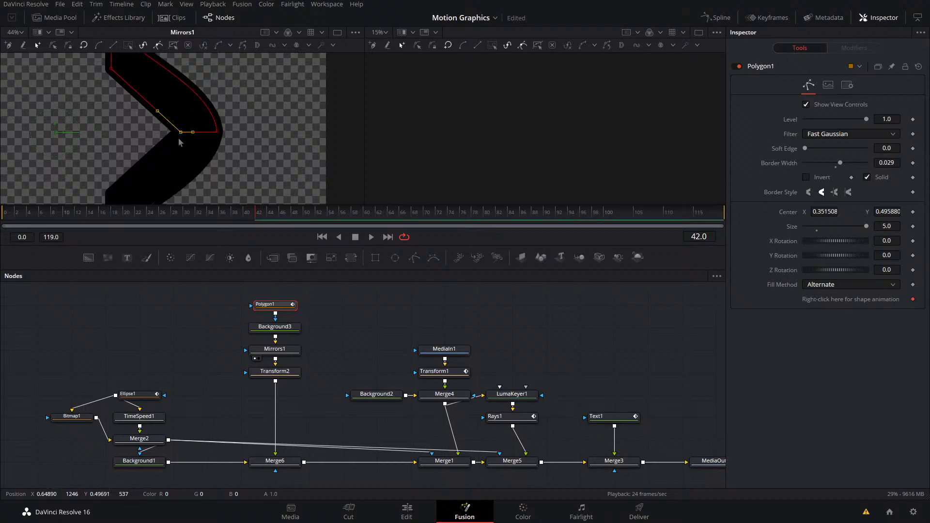
mouse_move(157, 111)
mouse_down()
mouse_move(170, 108)
mouse_move(163, 98)
mouse_up()
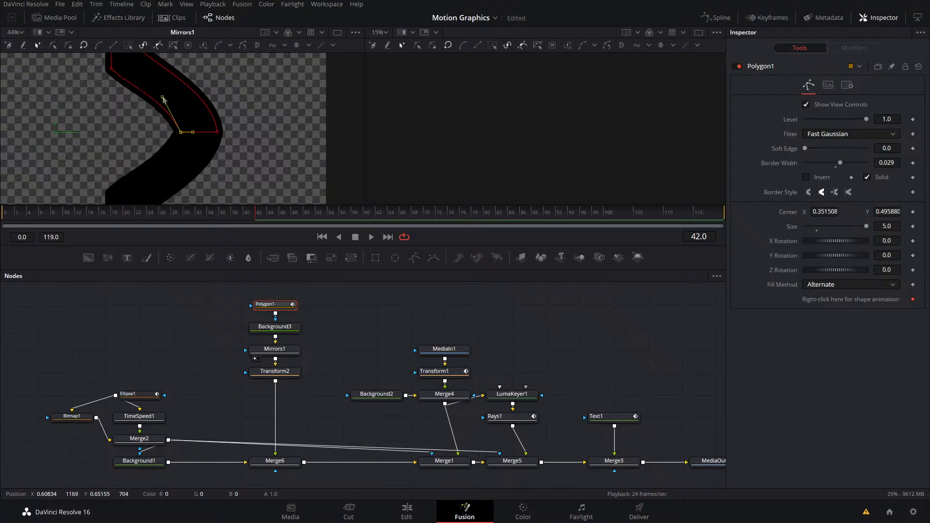
- Undo both curve adjustments to Polygon1 to restore the chevron's straight edges
click(291, 372)
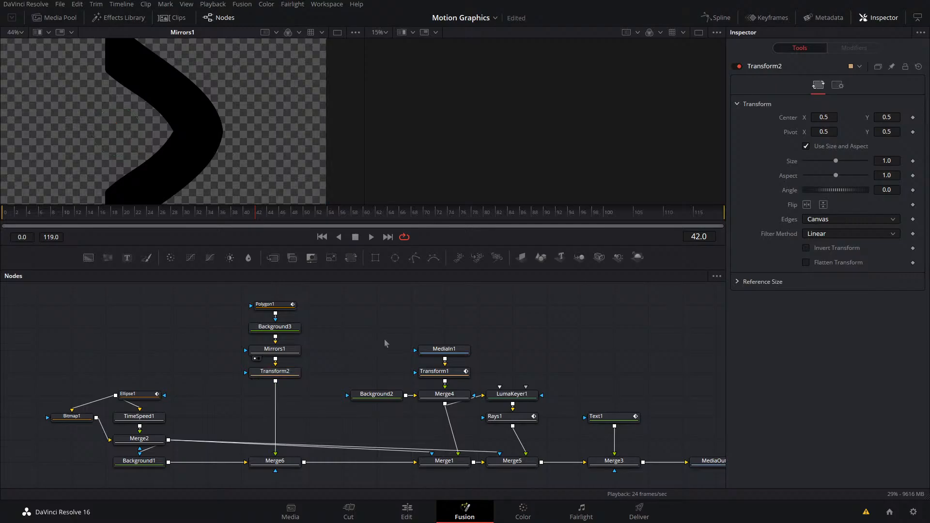
drag(384, 344, 377, 345)
key(ctrl+z)
key(ctrl+z)
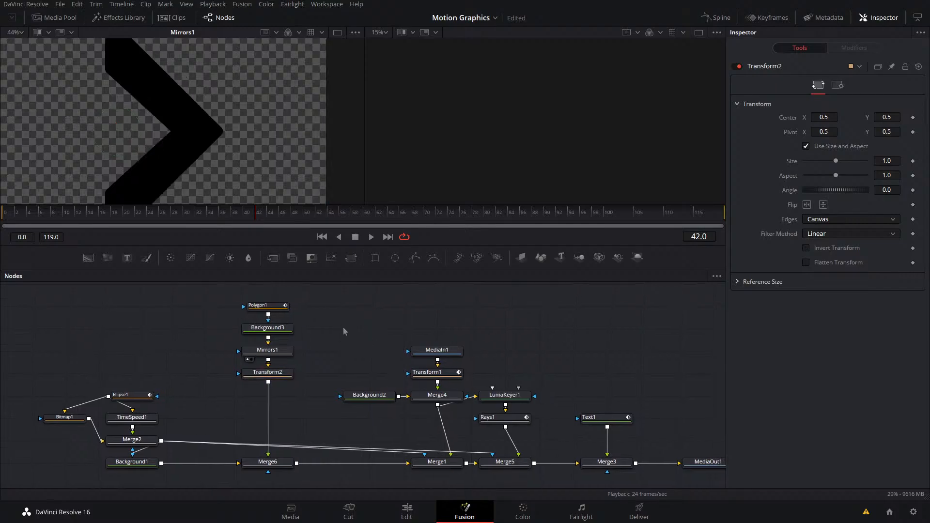
- Display the Merge3 output in both viewers and fit the whole composite in view
click(281, 376)
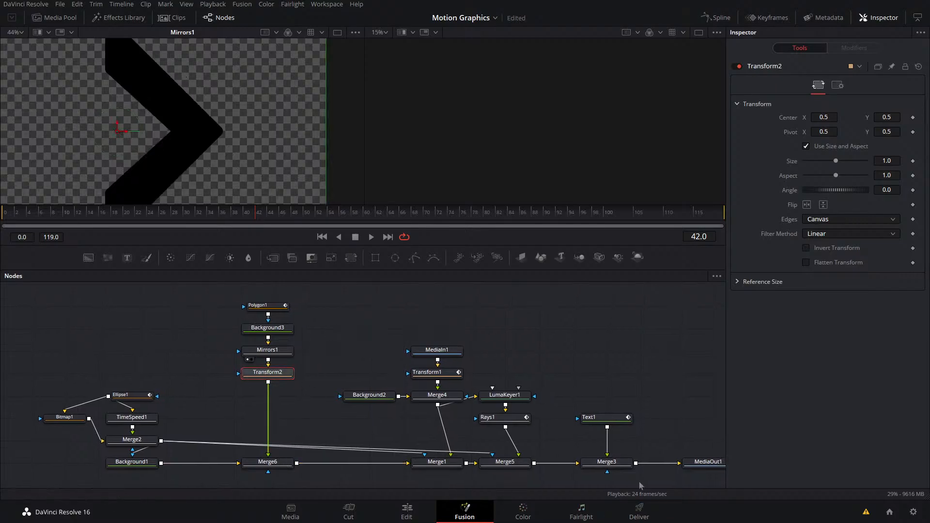
click(615, 464)
scroll(620, 471, down, 1)
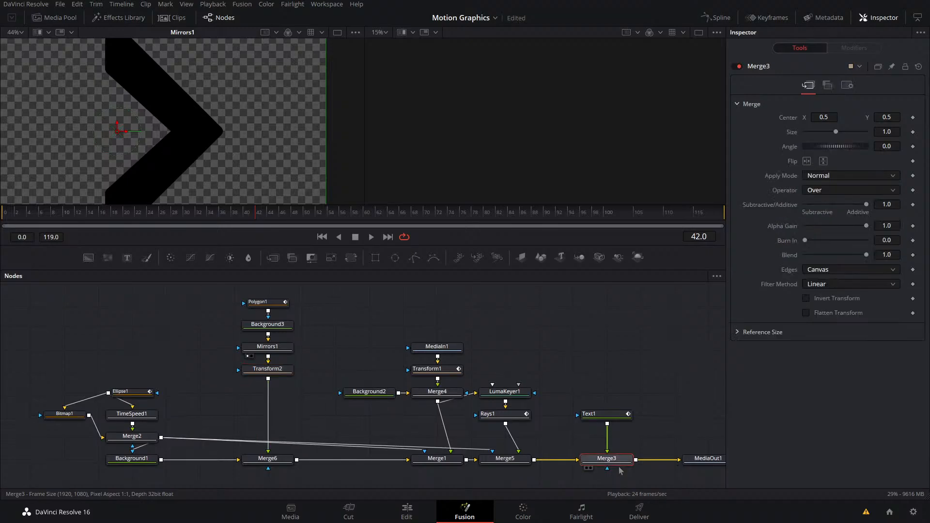
key(1)
key(2)
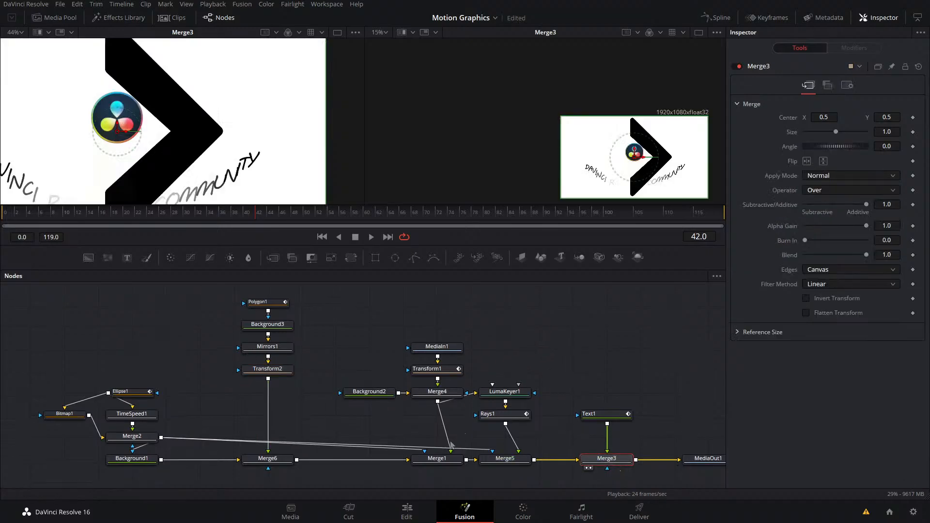
scroll(259, 146, down, 3)
- Transform the chevron with Transform2: angle about -28.7, size about 2.51, center about X 0.28, Y 0.76
click(269, 370)
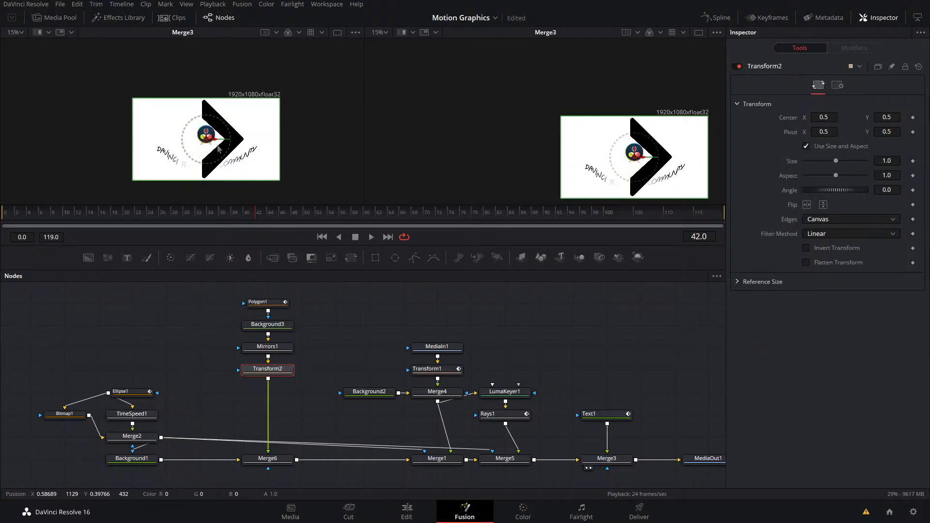
drag(232, 140, 228, 148)
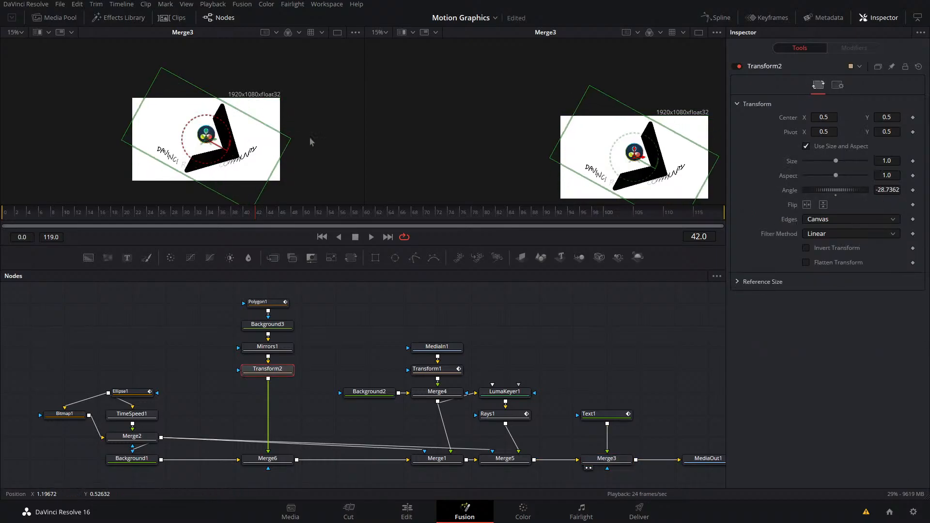
drag(292, 139, 391, 125)
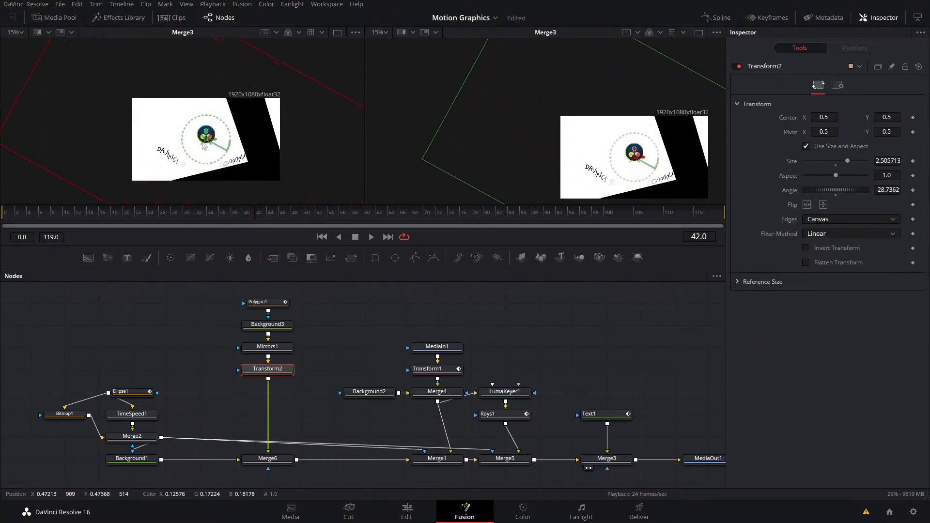
drag(206, 140, 396, 237)
drag(389, 235, 124, 90)
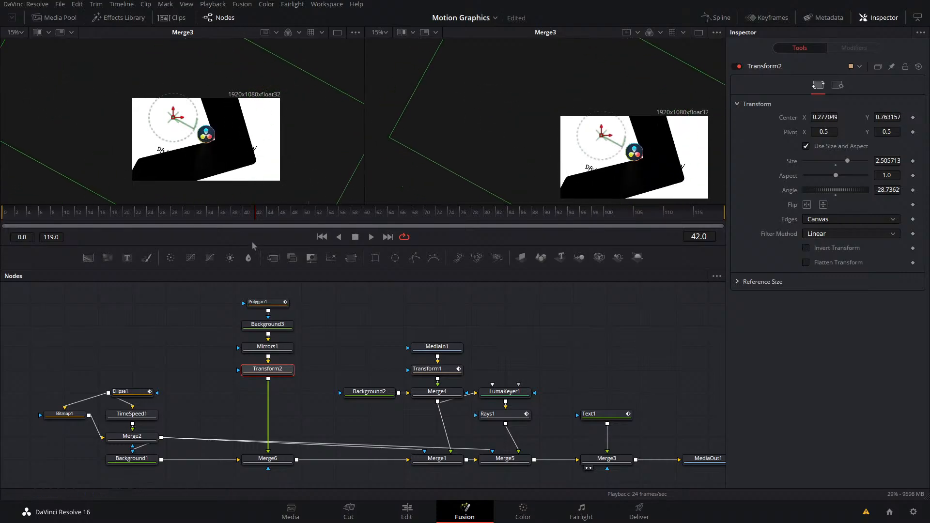
- Show the Mirrors1 output in the first viewer to examine the chevron ahead of the transform
click(233, 152)
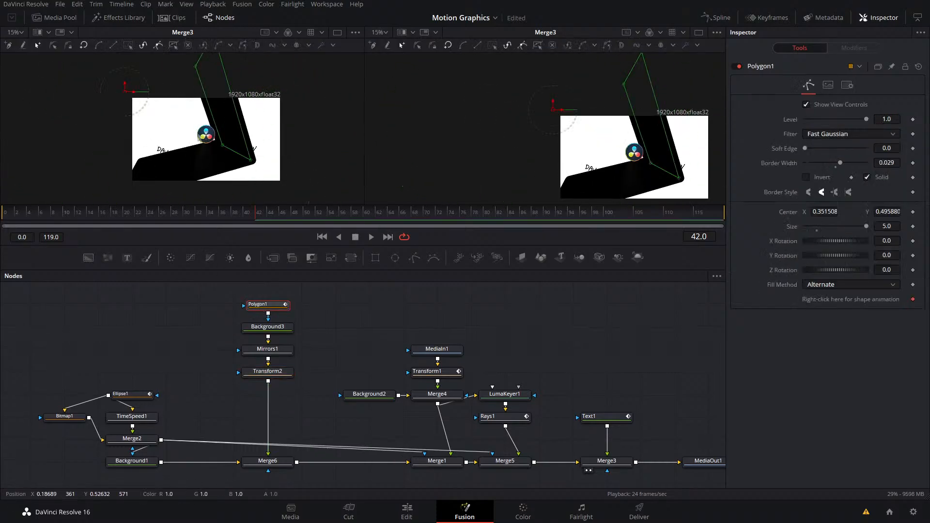
click(284, 326)
click(271, 349)
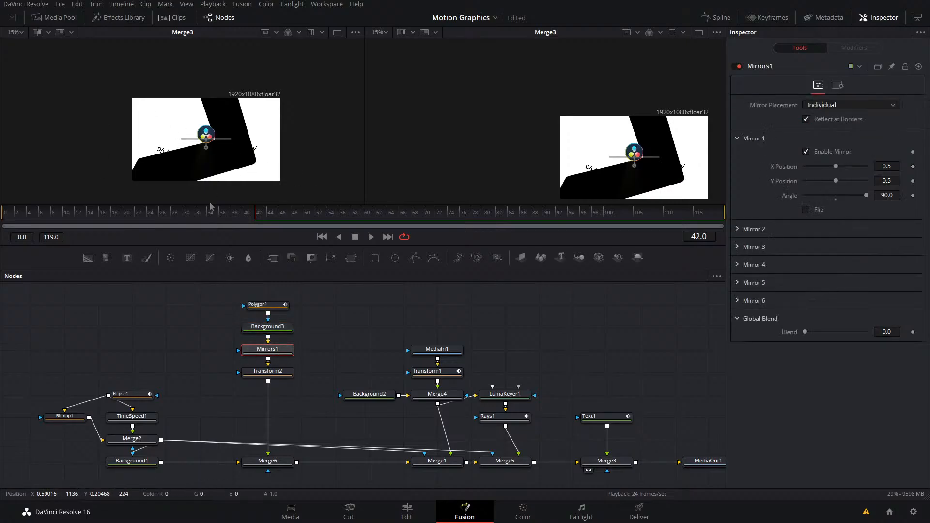
key(1)
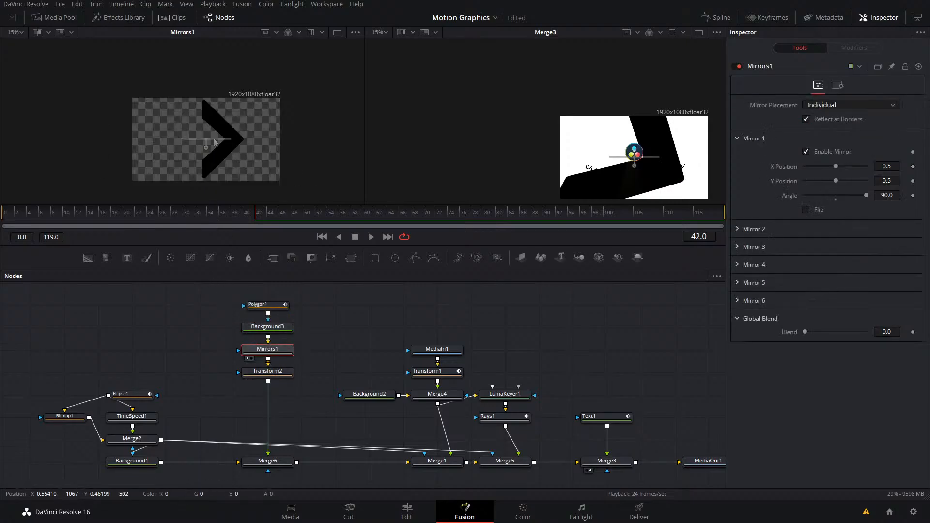
scroll(216, 167, up, 2)
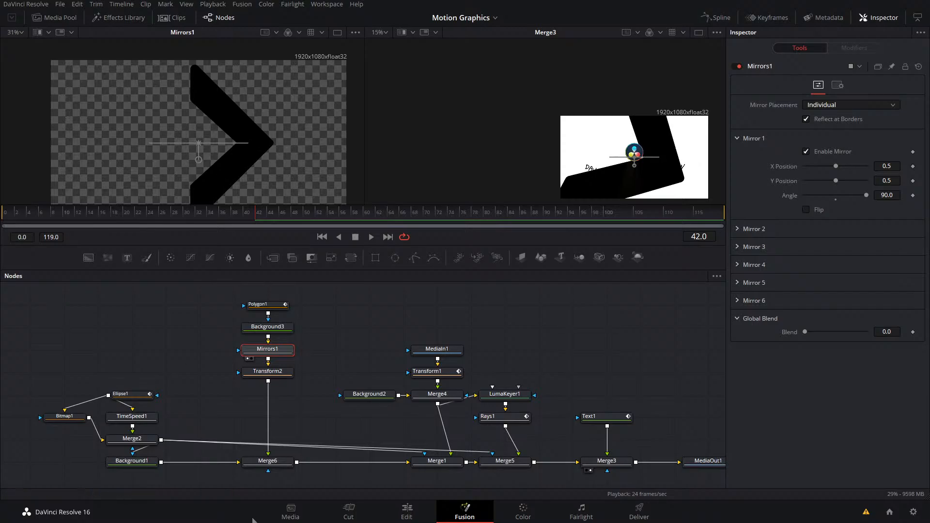
- Enlarge the chevron in Transform2 to a size of about 3.04 and move its center to about X -0.31, Y 1.19
click(267, 371)
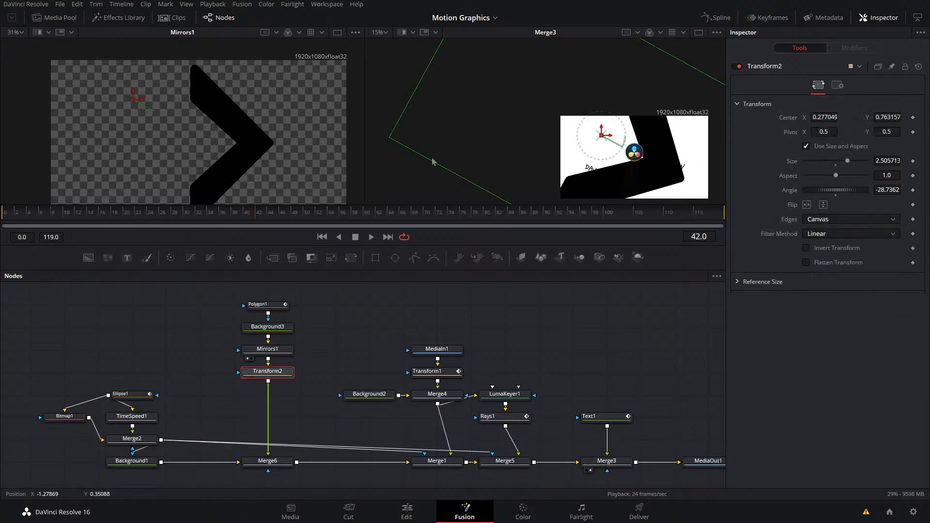
scroll(433, 162, down, 3)
drag(535, 146, 537, 147)
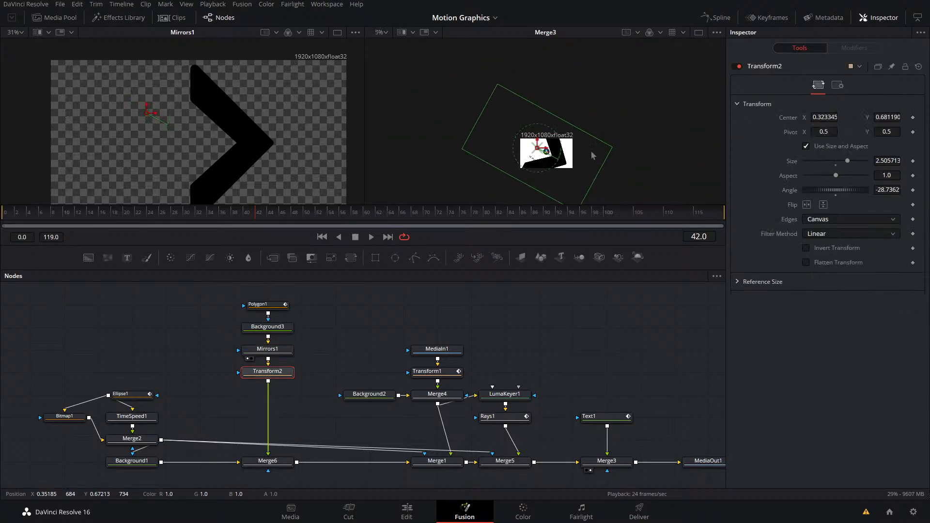
drag(612, 148, 628, 149)
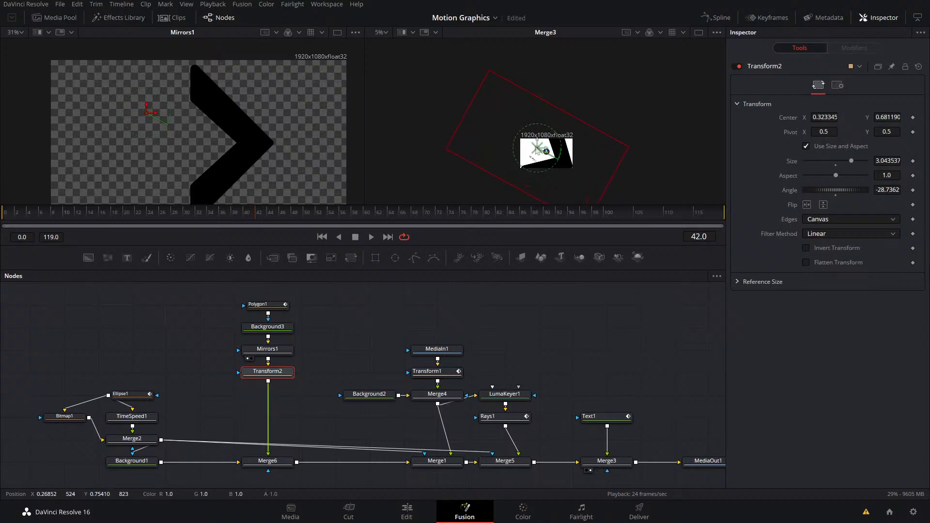
drag(537, 148, 504, 132)
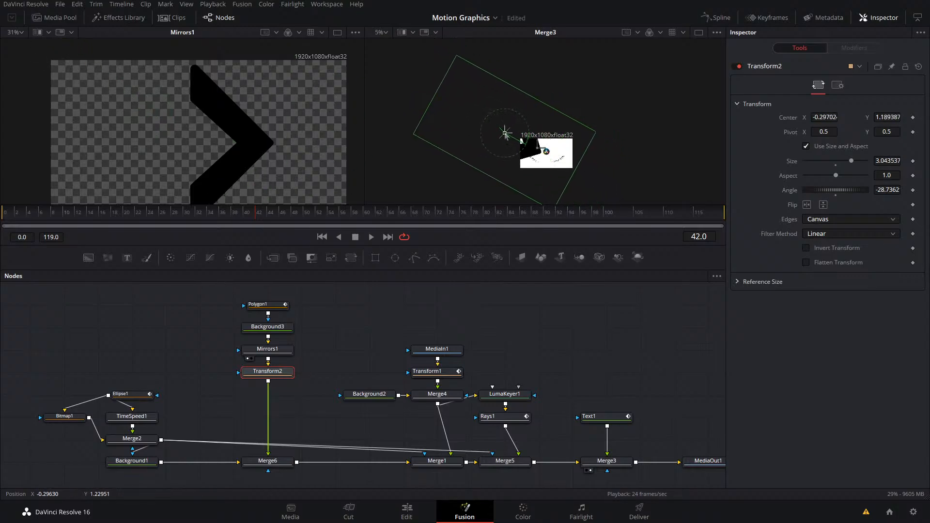
- Set Transform2's angle to -30 and move the chevron's center to about X 0.32, Y 0.75
click(886, 190)
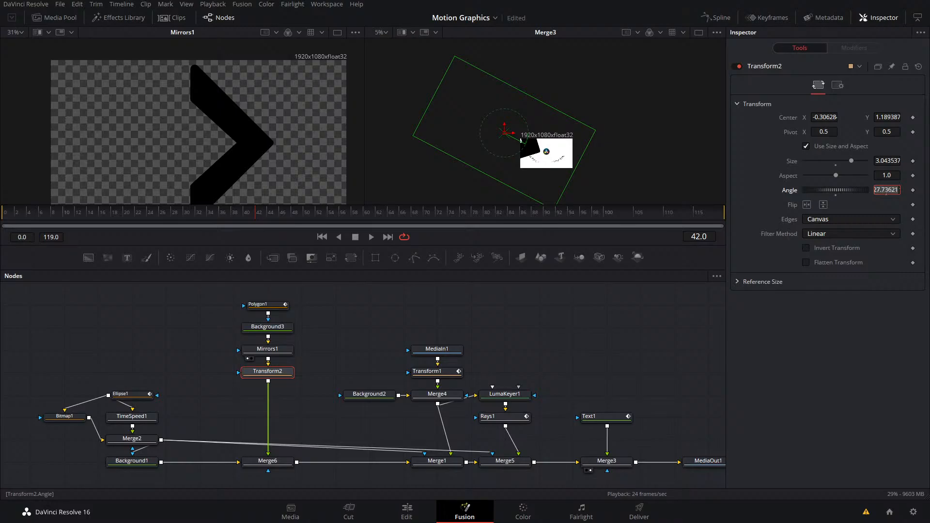
key(BackSpace)
text(-30)
key(Tab)
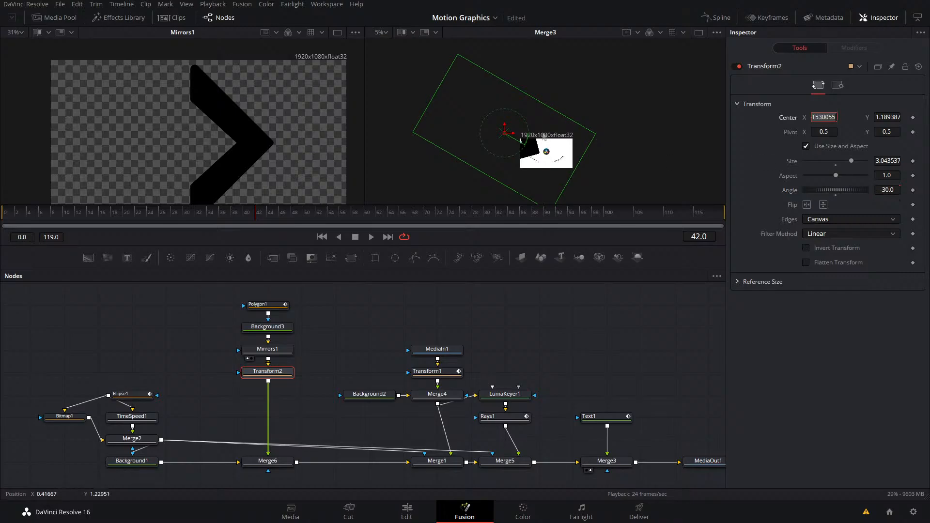
drag(506, 131, 540, 152)
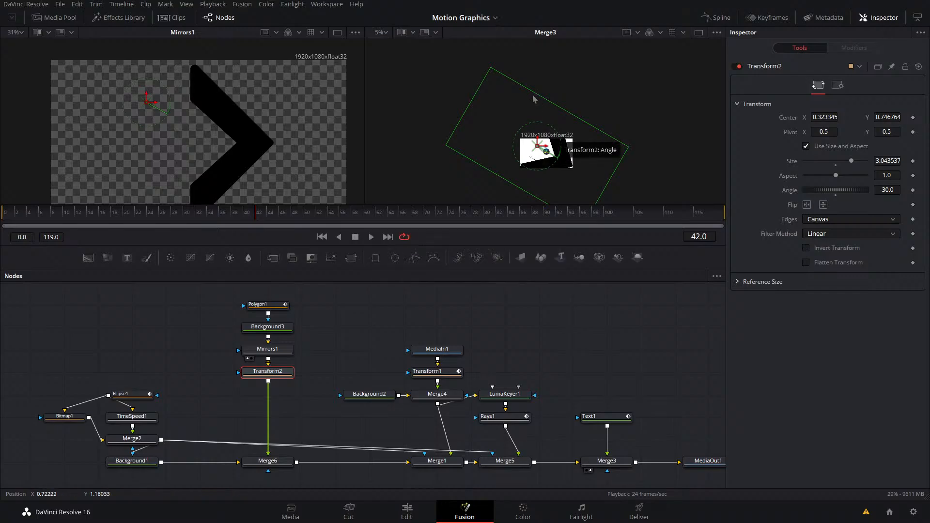
click(283, 304)
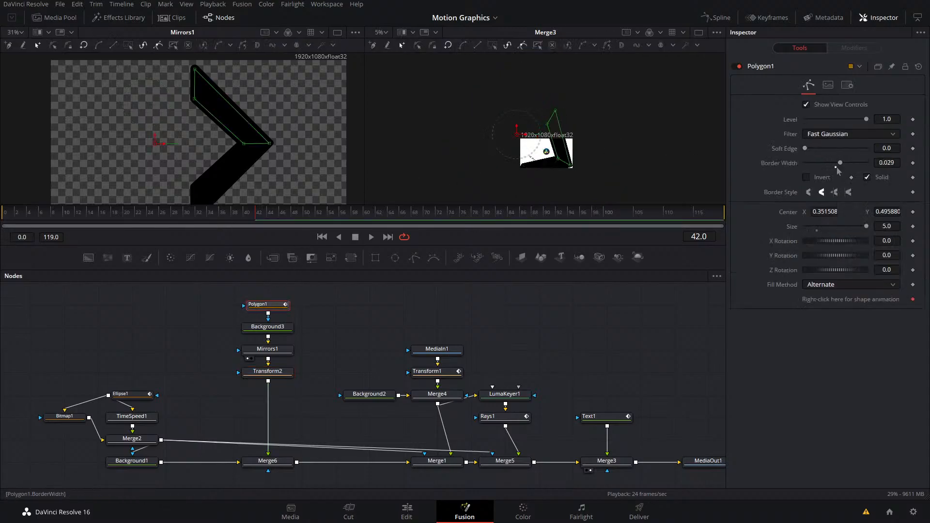
click(268, 371)
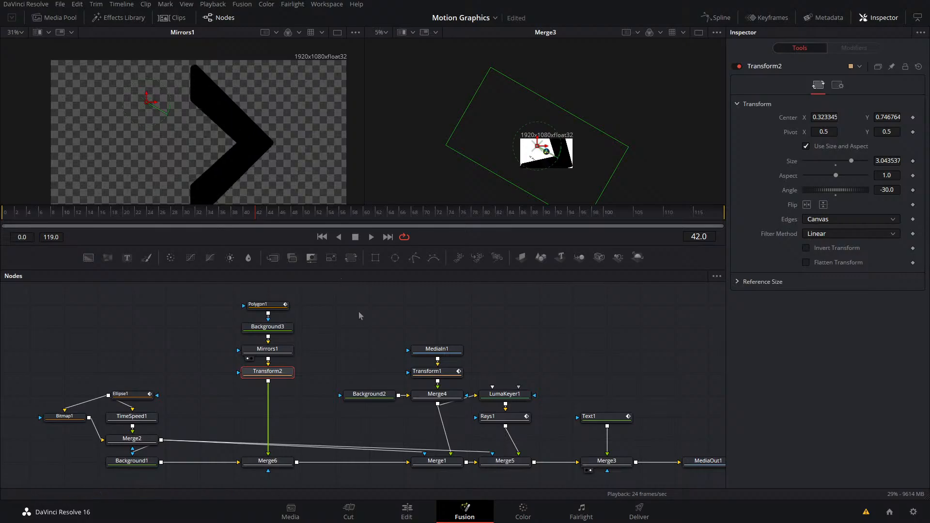
drag(539, 145, 541, 150)
key(ctrl+z)
key(ctrl+z)
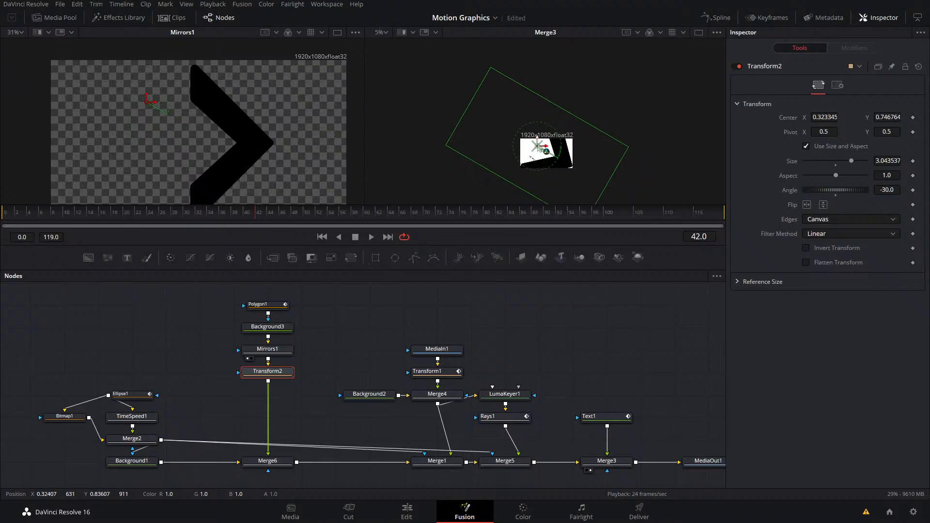
- Move the chevron outside the frame to about X -0.71, Y 1.70 and keyframe Transform2's center at frame 31
drag(538, 146, 483, 118)
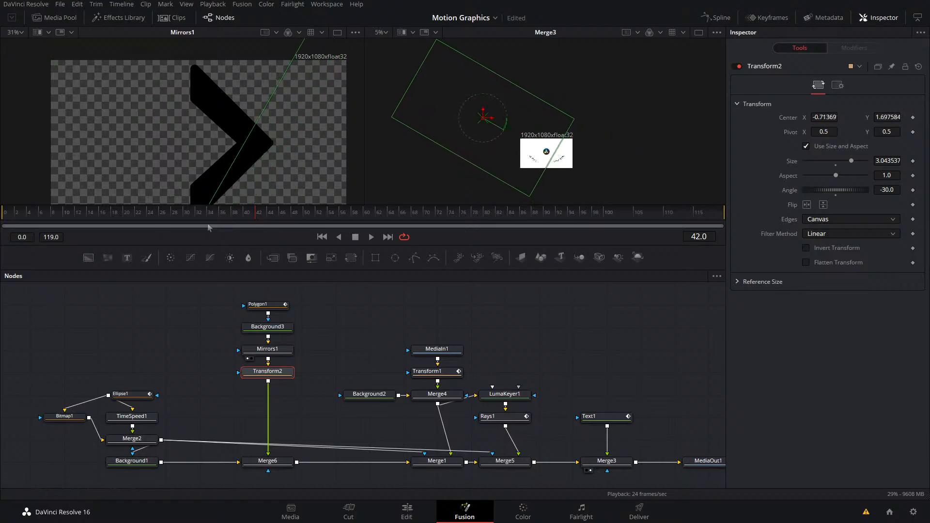
click(192, 214)
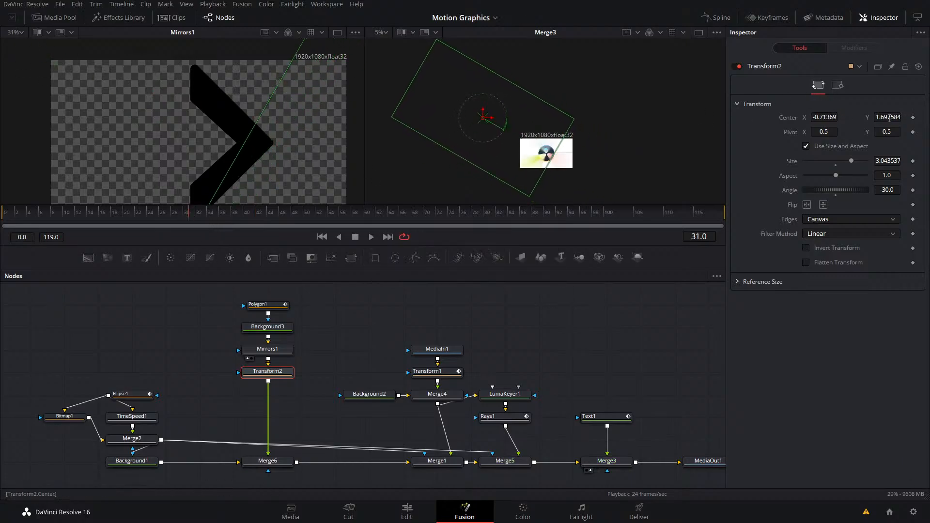
click(913, 117)
- At frame 47, move the chevron diagonally across the frame and set Transform2's center to X 1.0, Y 0.0
drag(168, 220, 288, 213)
mouse_move(481, 125)
mouse_down()
mouse_move(508, 130)
mouse_move(574, 168)
mouse_up()
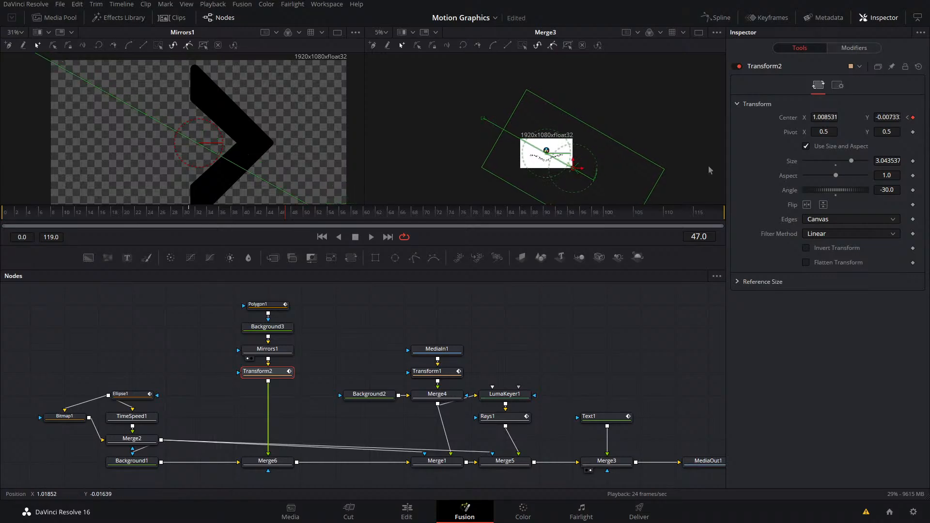
click(816, 117)
text(1)
key(Tab)
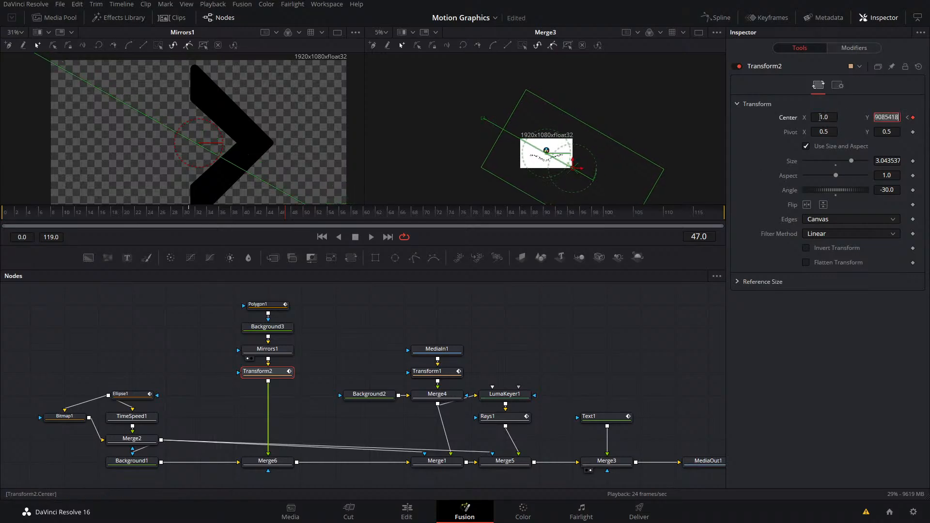
text(0)
key(Tab)
- Save the project and play the composition from frame 31 to check the chevron's sweep
drag(284, 212, 193, 221)
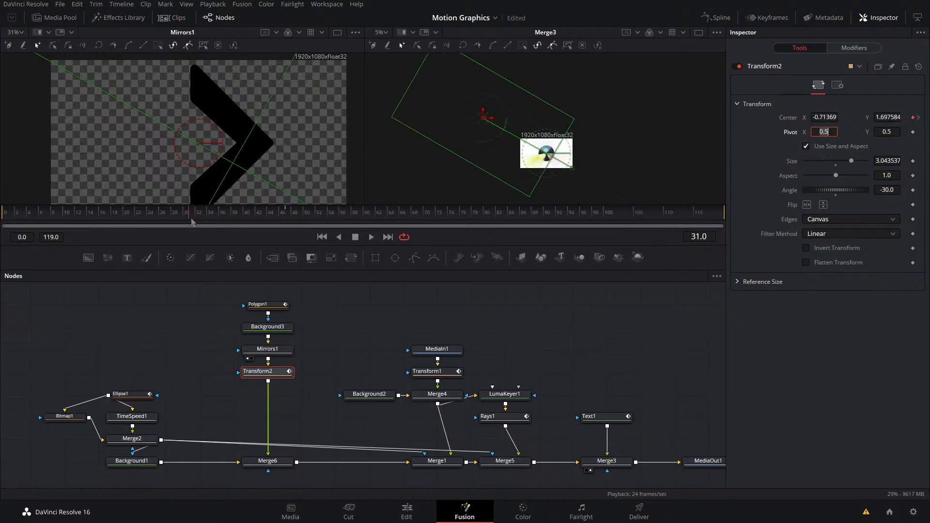
click(650, 325)
key(ctrl+s)
click(623, 339)
key(space)
click(243, 217)
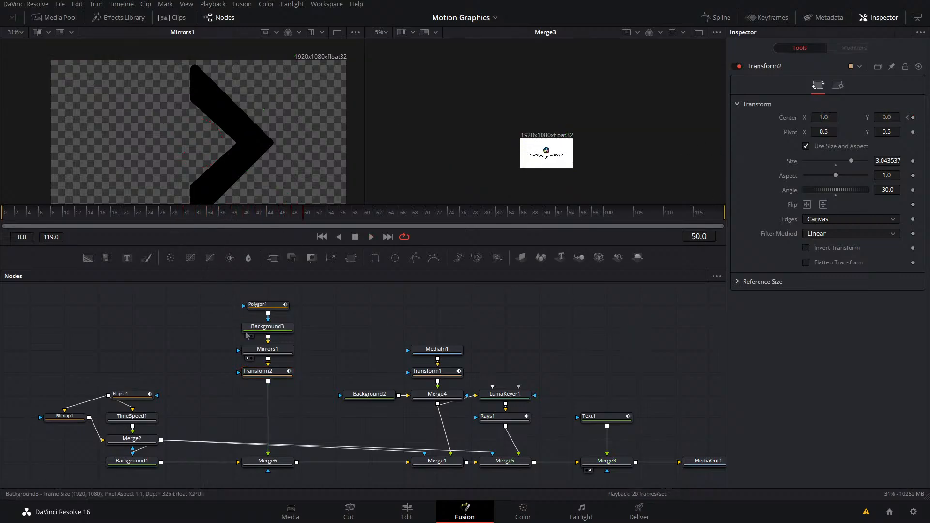
- At frame 37, recolor Background3 to a neutral gray of value 0.433 with alpha 0.672, and save the project
click(268, 327)
click(226, 216)
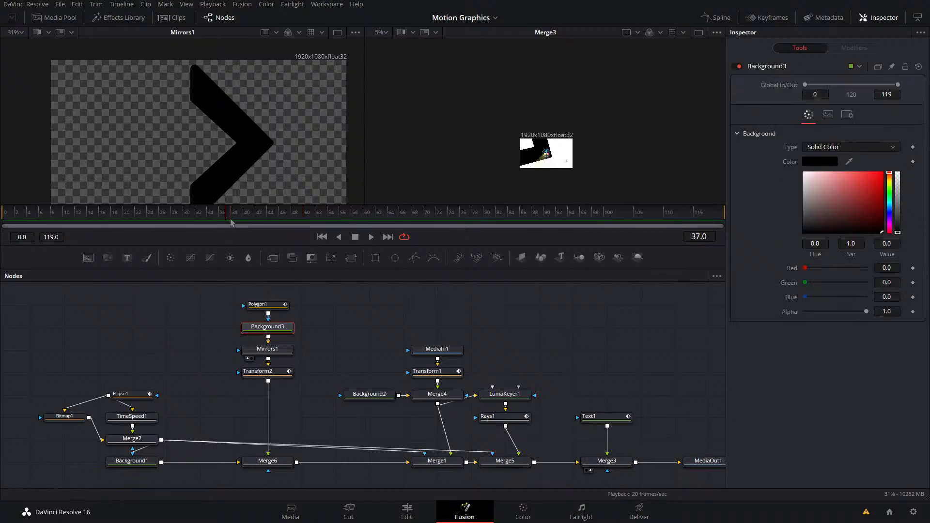
drag(869, 199, 738, 208)
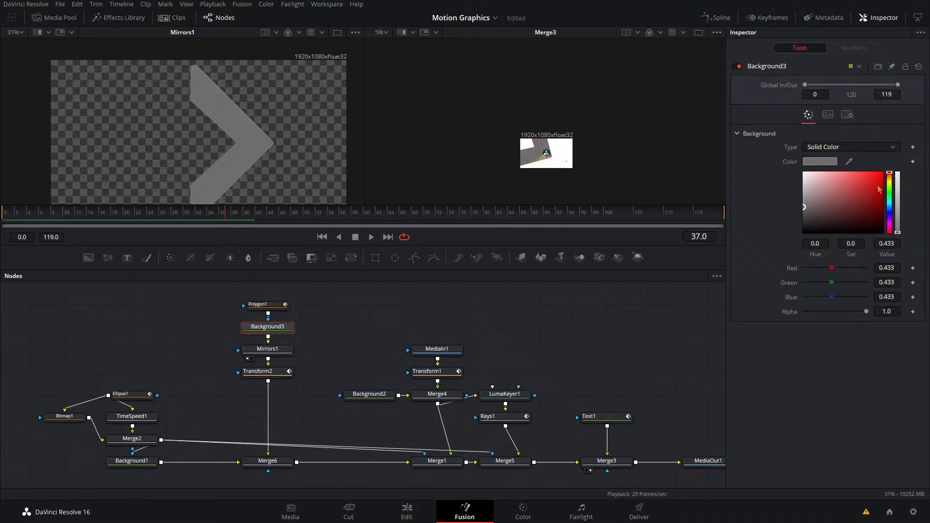
mouse_move(897, 211)
mouse_down()
mouse_move(897, 204)
mouse_move(900, 216)
mouse_up()
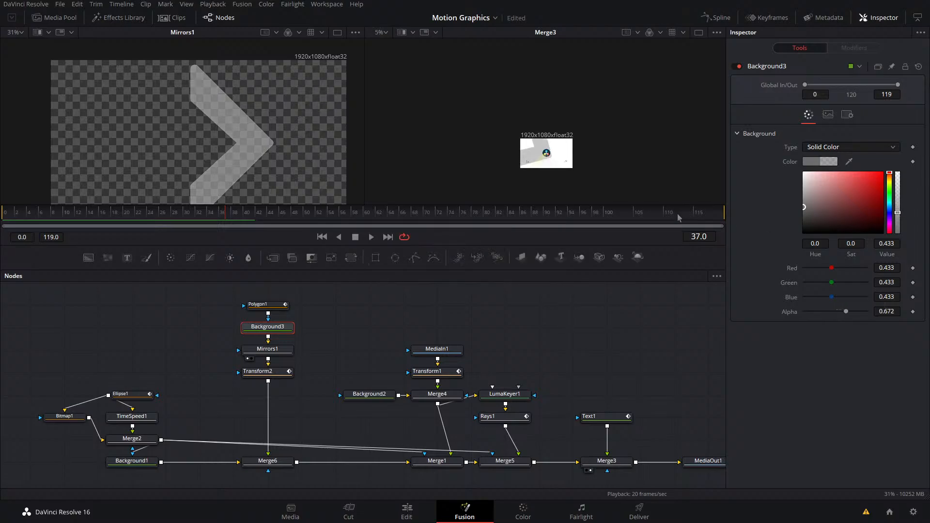
key(ctrl+s)
- Duplicate the Polygon1, Background3 and Mirrors1 nodes into the empty area above the originals
drag(430, 327, 451, 394)
drag(331, 357, 262, 426)
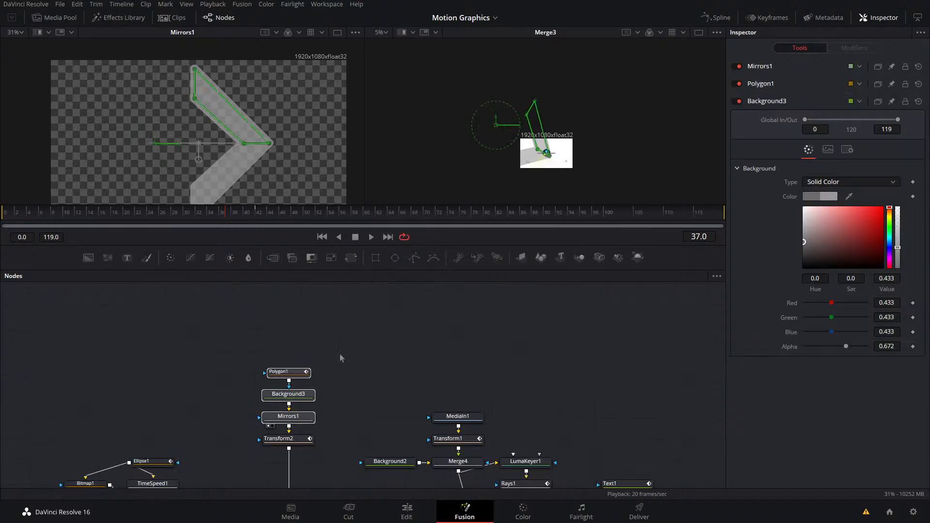
click(318, 318)
key(ctrl+v)
drag(360, 338, 327, 358)
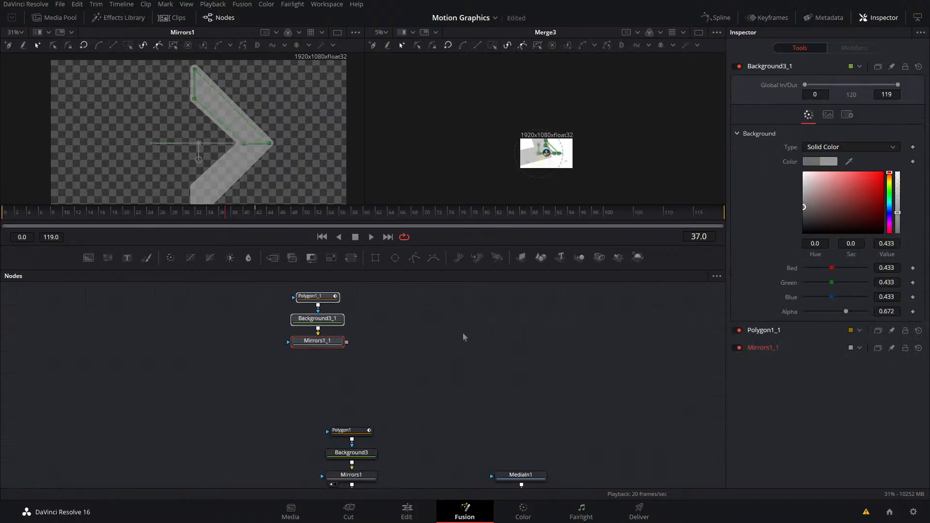
click(463, 332)
drag(433, 311, 386, 368)
drag(415, 258, 399, 314)
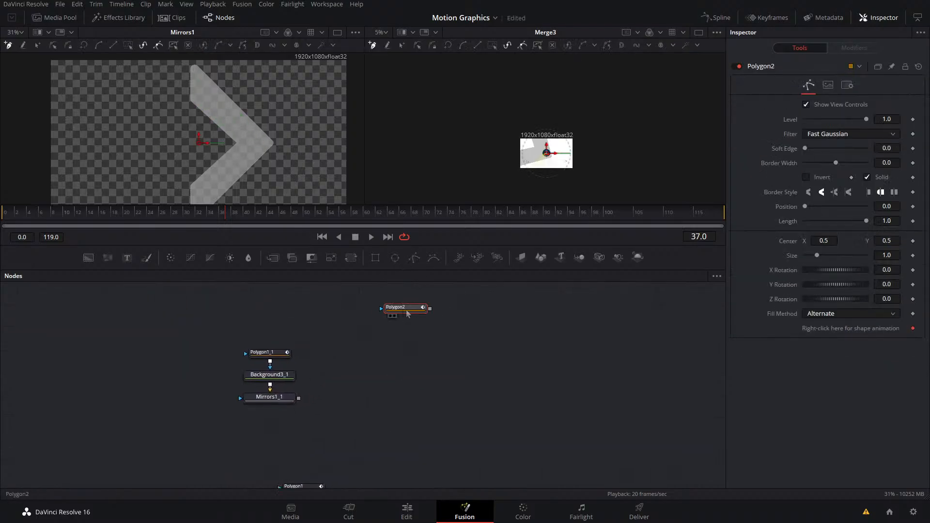
key(Delete)
- Add a Mask Paint node, choose its Polyline Stroke, and show the node's output in the first viewer
key(shift+space)
text(mask)
key(Return)
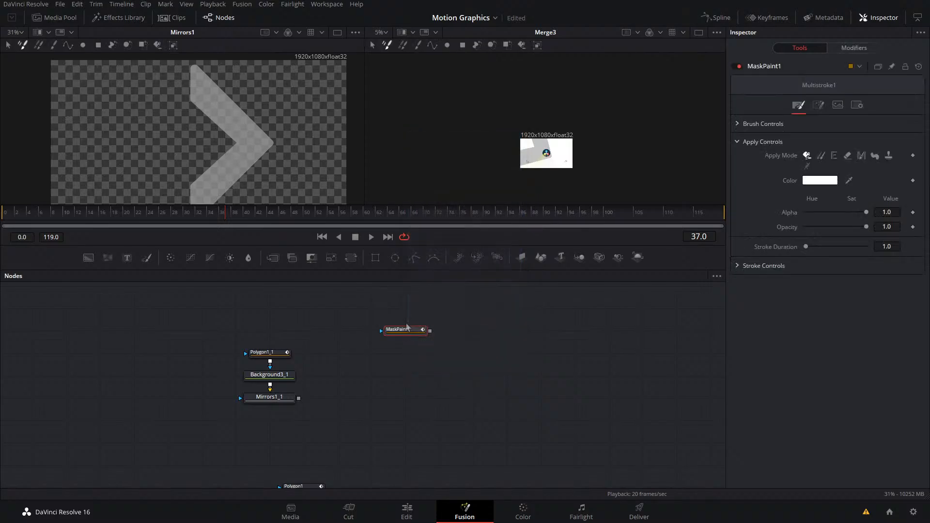
click(68, 45)
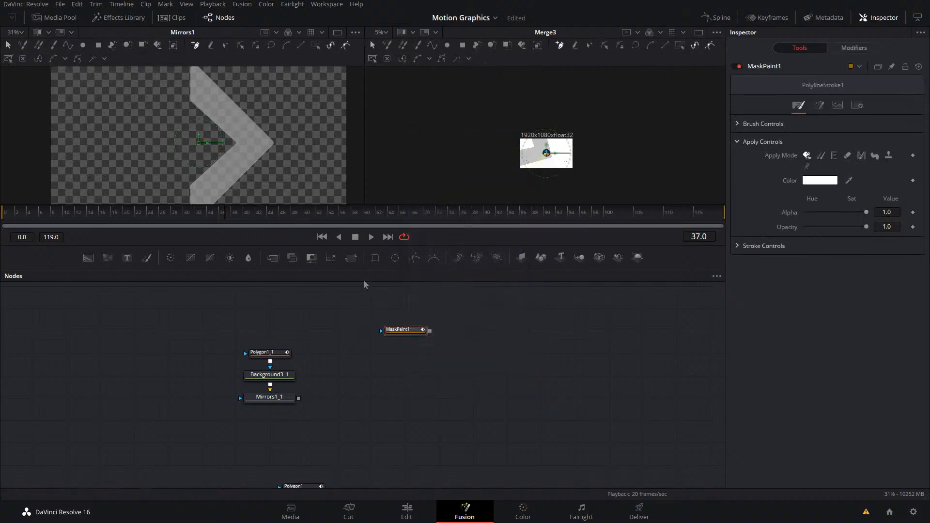
mouse_move(399, 330)
mouse_down()
mouse_move(399, 308)
mouse_move(218, 156)
mouse_up()
scroll(160, 138, down, 1)
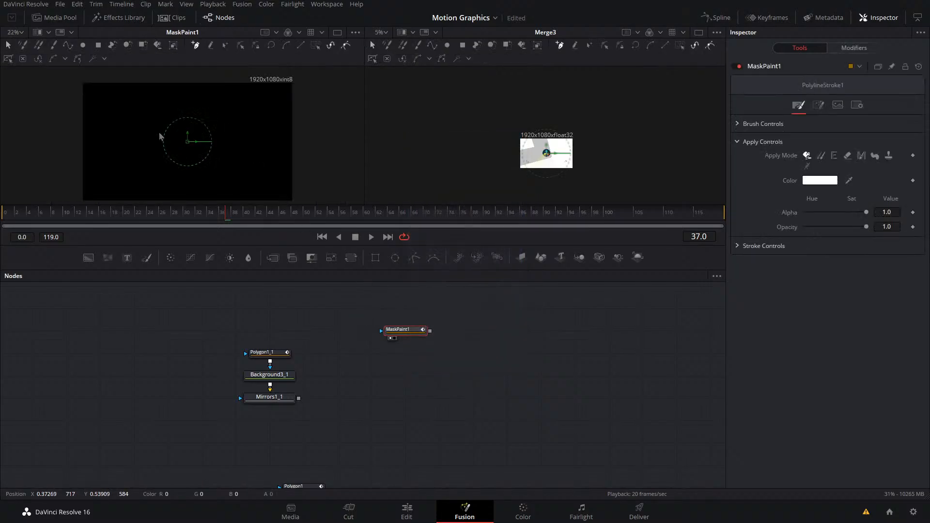
- Draw a curved polyline stroke that dips from the frame's upper-left area and rises again near the right edge
click(111, 106)
drag(150, 154, 191, 159)
drag(265, 146, 279, 126)
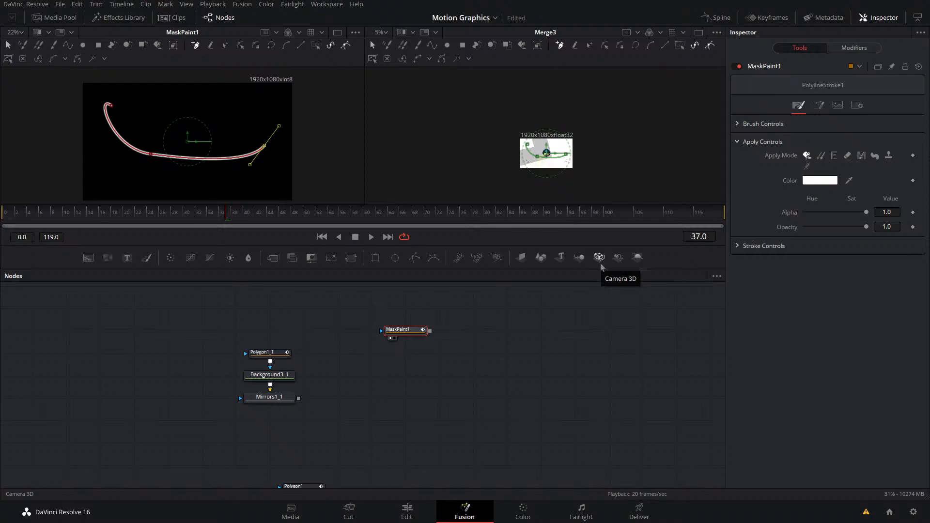
- Set the stroke's brush softness to about 0.143 and try out the end of its Write On range
click(737, 142)
click(738, 124)
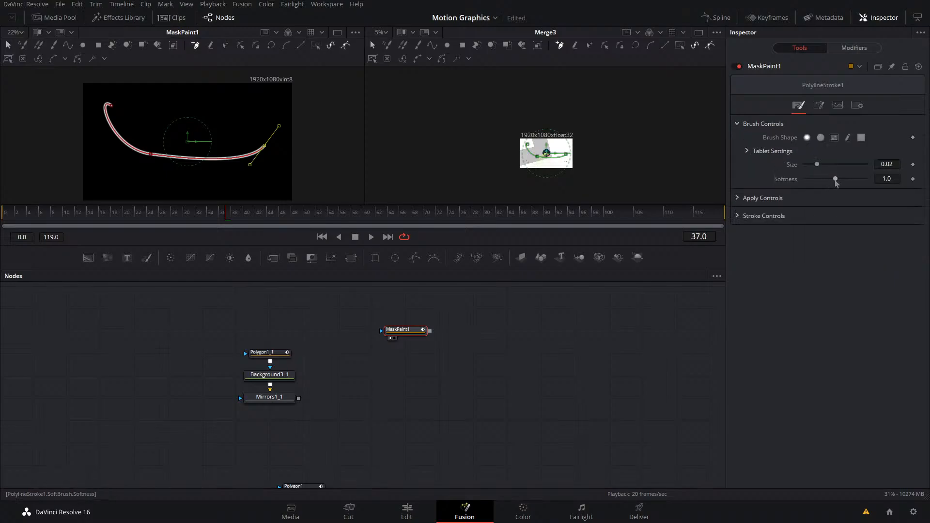
mouse_move(805, 179)
mouse_down()
mouse_move(822, 185)
mouse_move(809, 189)
mouse_up()
click(738, 216)
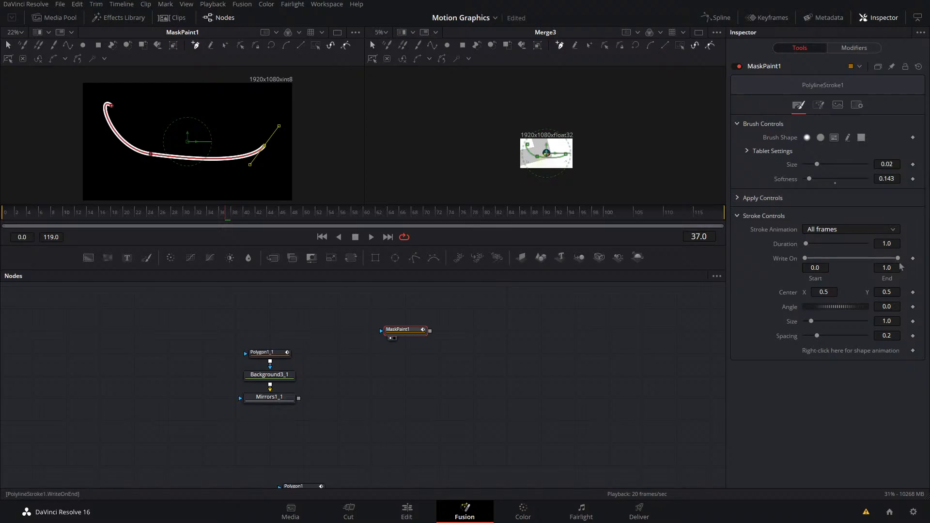
mouse_move(898, 258)
mouse_down()
mouse_move(810, 261)
mouse_move(897, 261)
mouse_up()
- Add a Transform node after Mirrors1_1 and open the Connect To choices for its Center
click(382, 411)
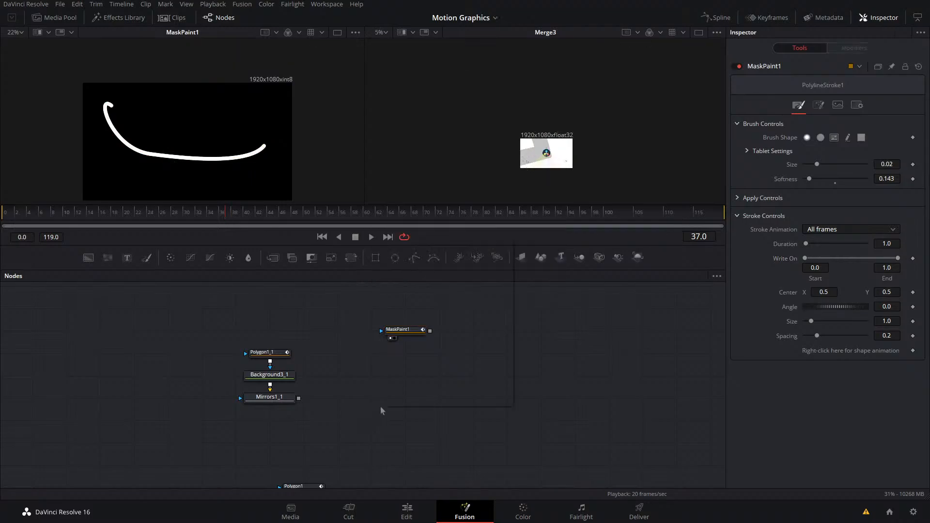
right_click(383, 411)
click(286, 401)
key(shift+space)
text(masktrans)
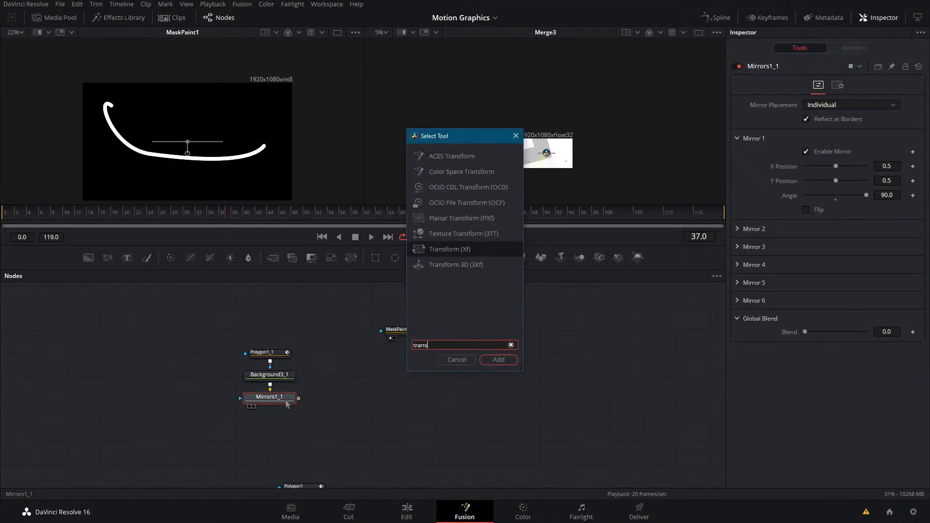
key(Return)
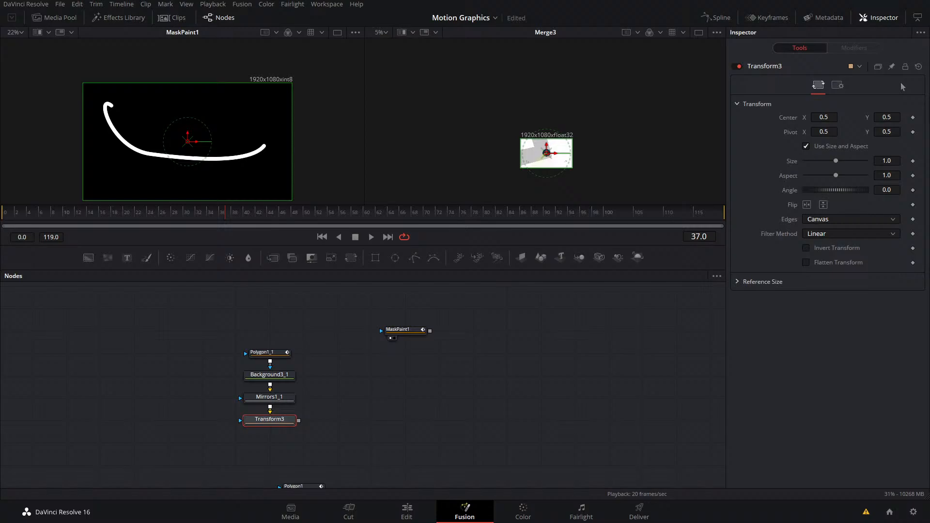
right_click(791, 121)
mouse_move(808, 171)
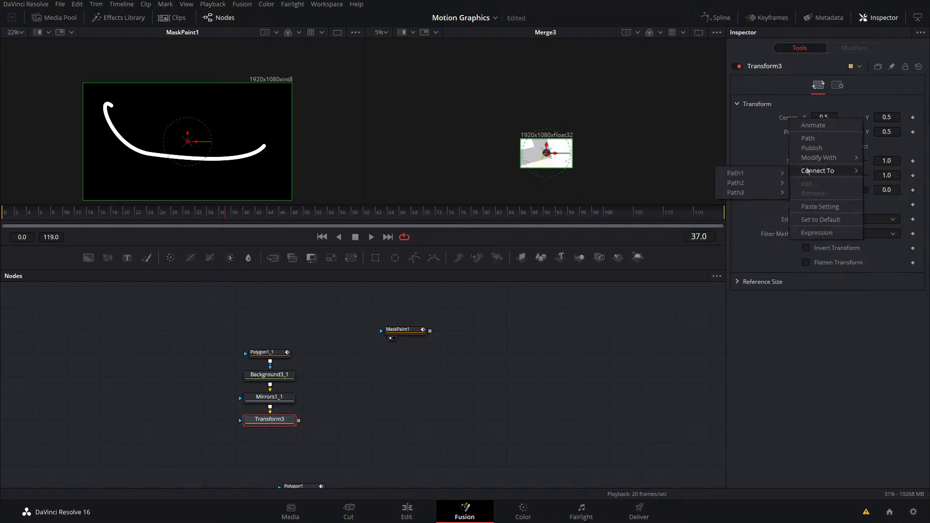
- Put MaskPaint1's polyline stroke in Modify Only mode and select all of its points
click(420, 330)
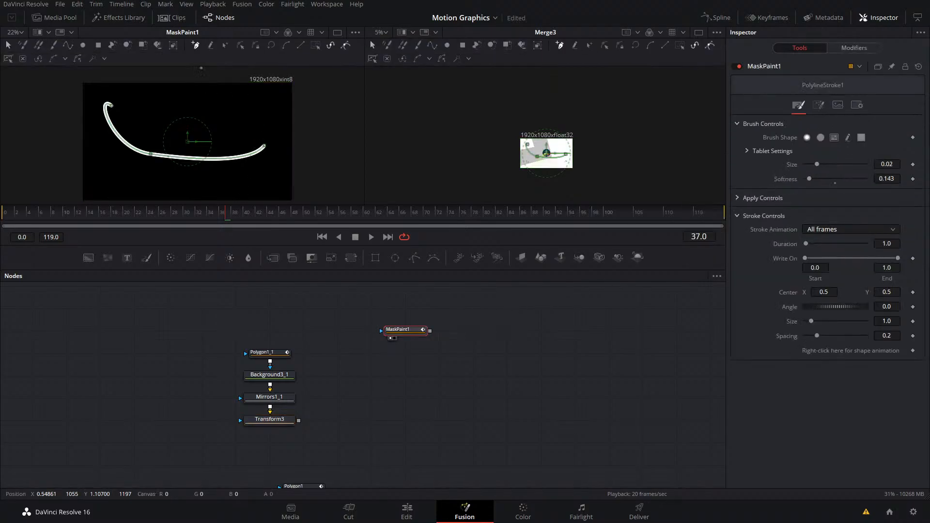
click(245, 46)
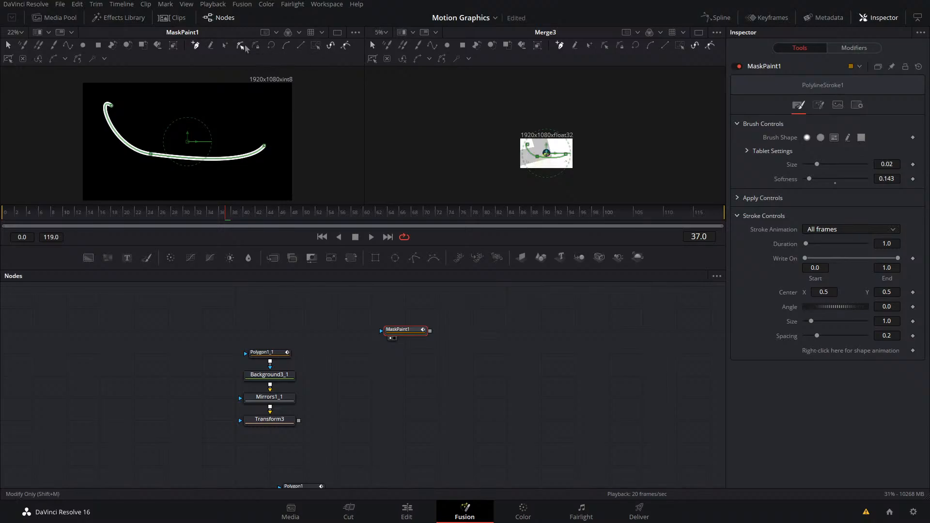
mouse_move(75, 80)
mouse_down()
mouse_move(287, 176)
mouse_move(264, 148)
mouse_up()
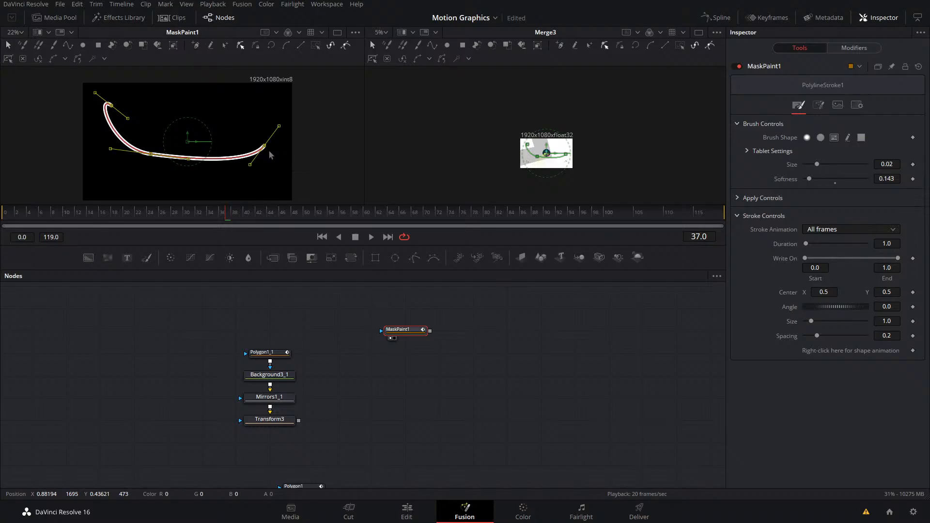
- Keyframe the stroke's Write On end at 0.0 on frame 0 and 1.0 on frame 18, and check MaskPaint1's modifiers
drag(228, 213, 4, 221)
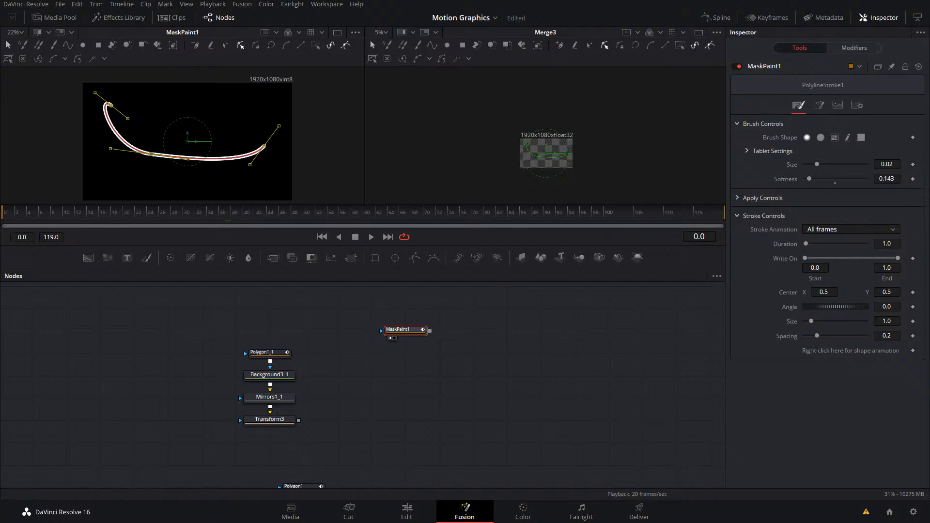
drag(898, 258, 788, 264)
click(914, 258)
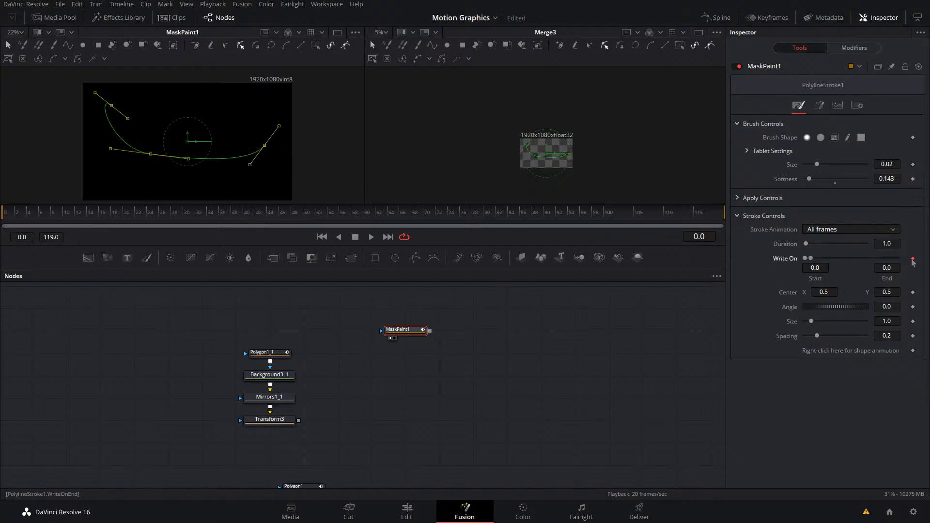
key(space)
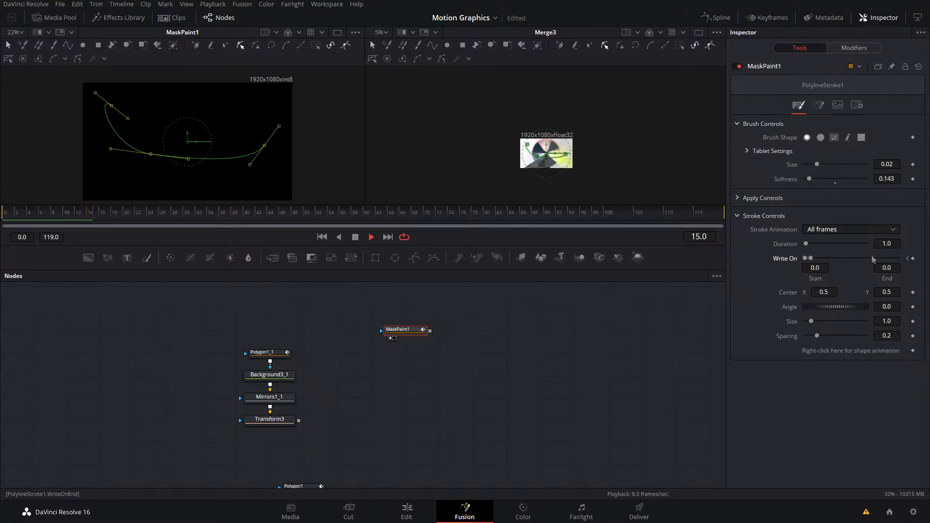
key(space)
drag(810, 258, 897, 258)
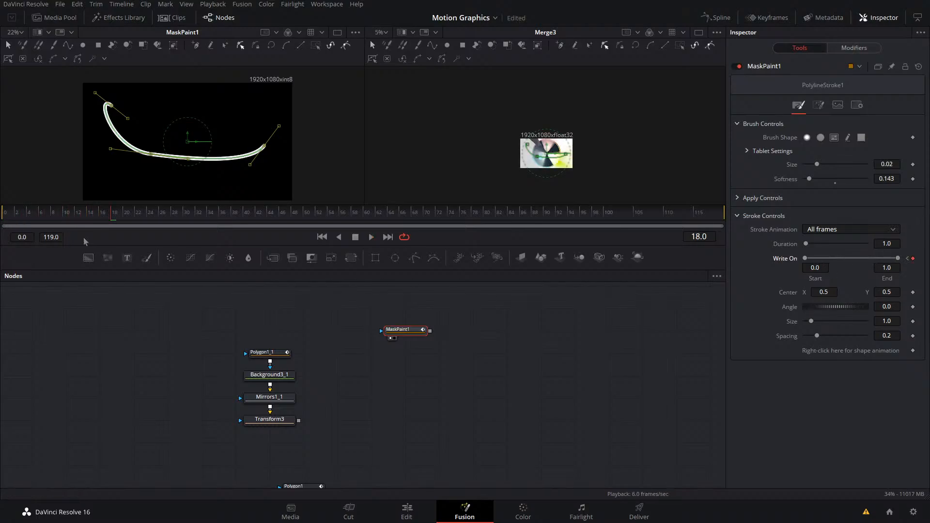
click(854, 48)
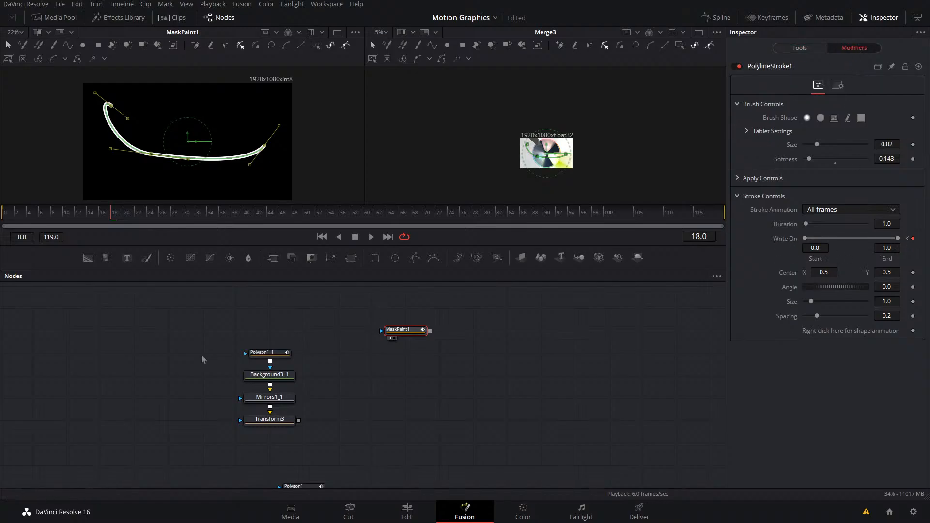
- Try connecting Transform3's Center to Path3, and undo the connection
click(277, 421)
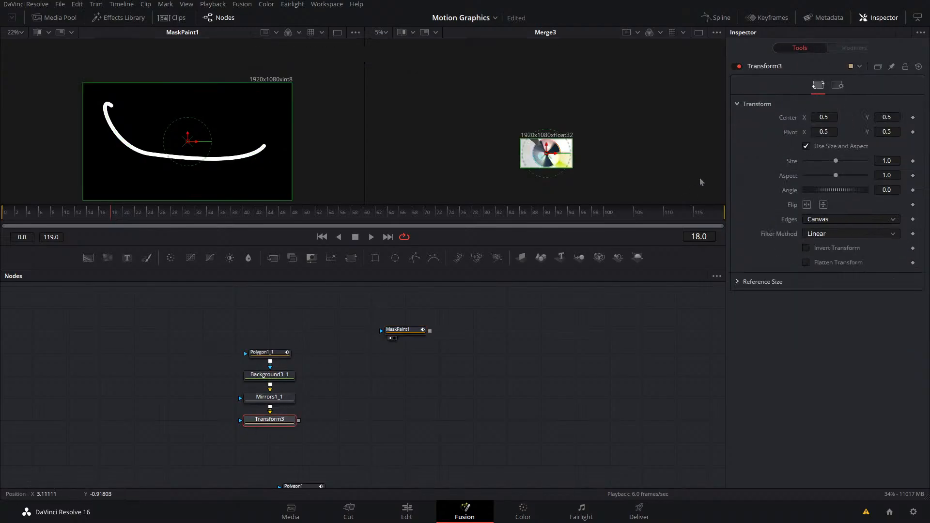
right_click(804, 114)
mouse_move(819, 173)
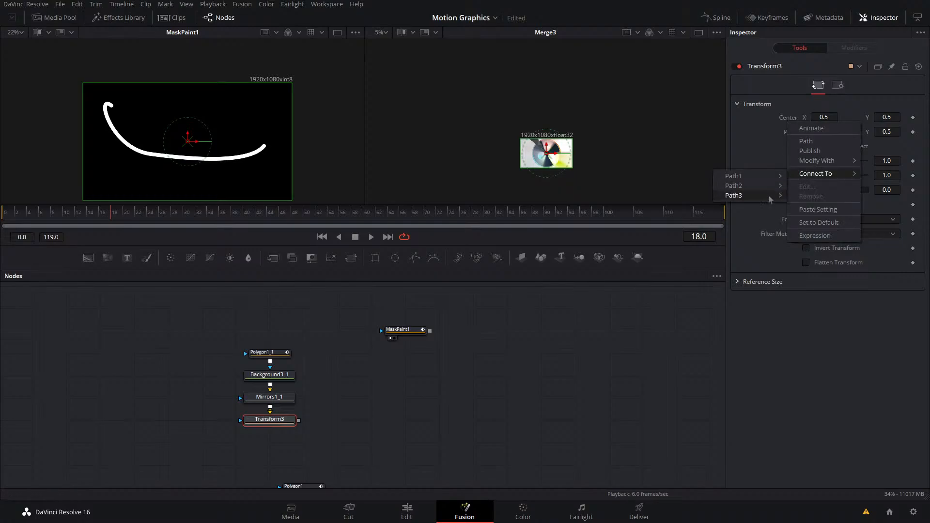
mouse_move(773, 198)
click(813, 199)
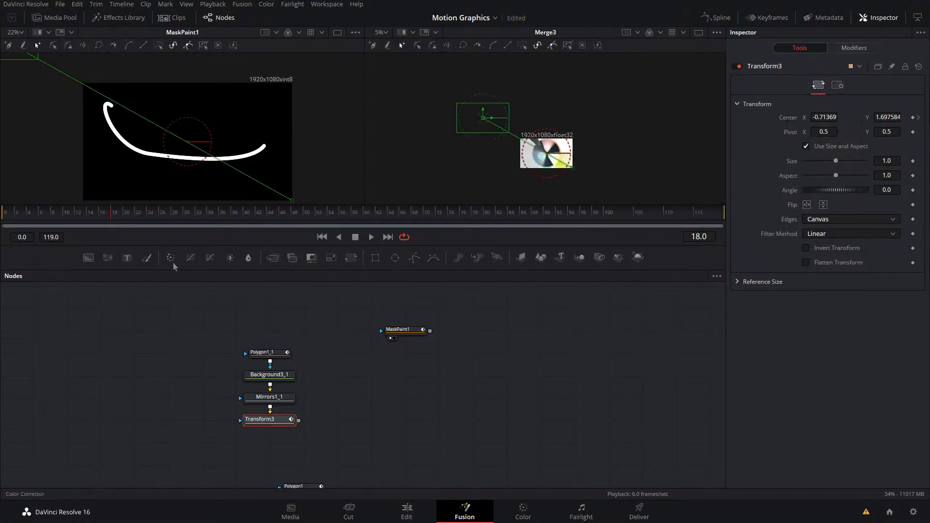
key(ctrl+z)
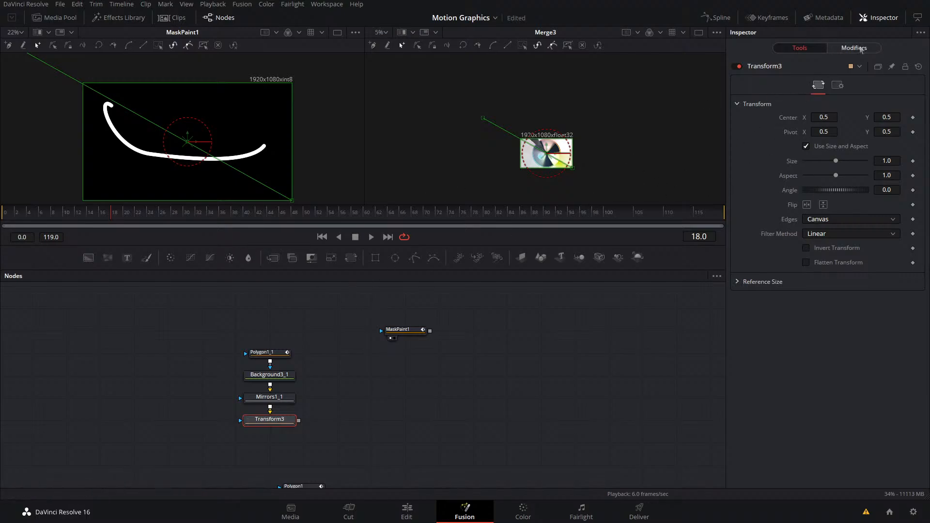
- Try an Offset Position modifier on Transform3's Center, nudge its position, and undo both changes
click(855, 47)
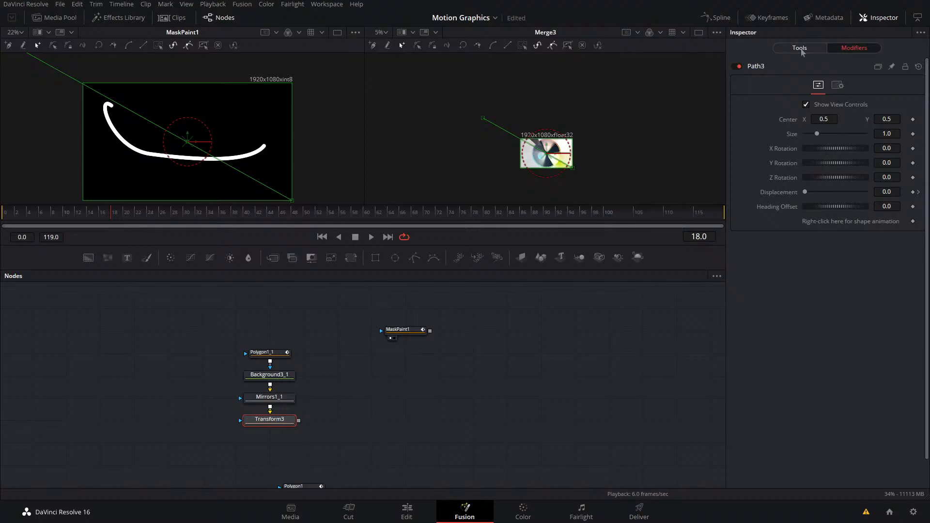
click(800, 48)
right_click(790, 121)
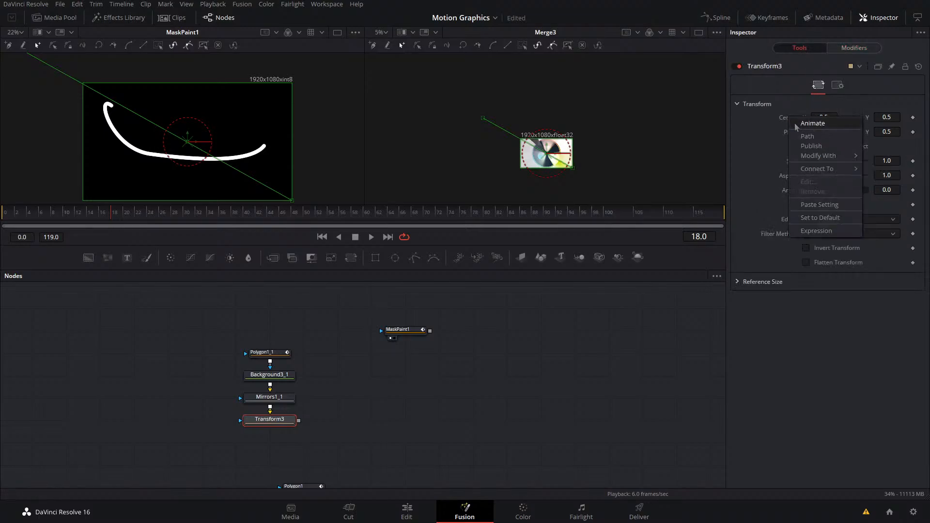
mouse_move(830, 160)
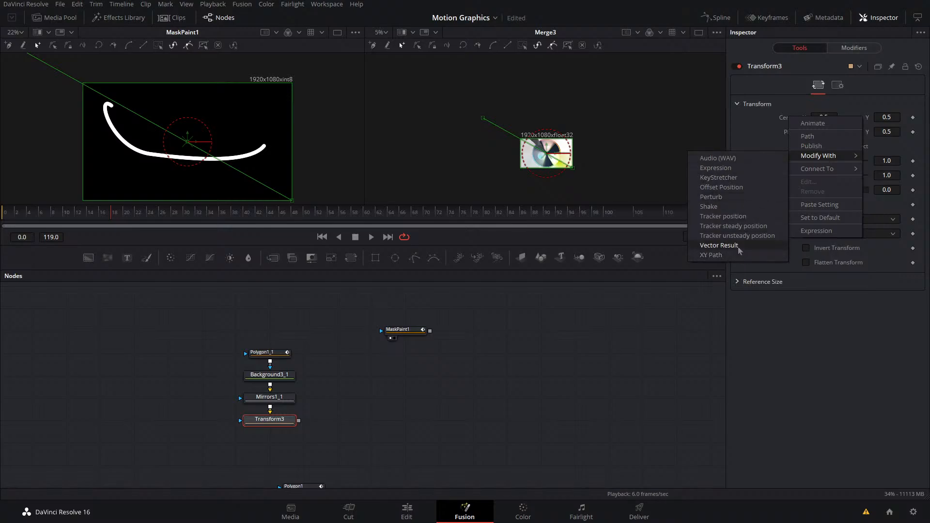
click(745, 189)
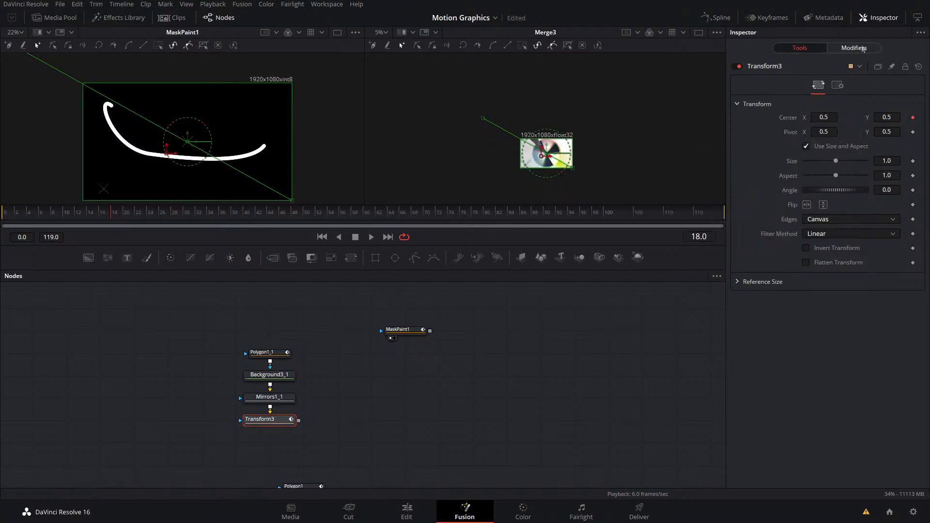
click(863, 48)
drag(822, 126, 832, 126)
key(ctrl+z)
key(ctrl+z)
click(800, 48)
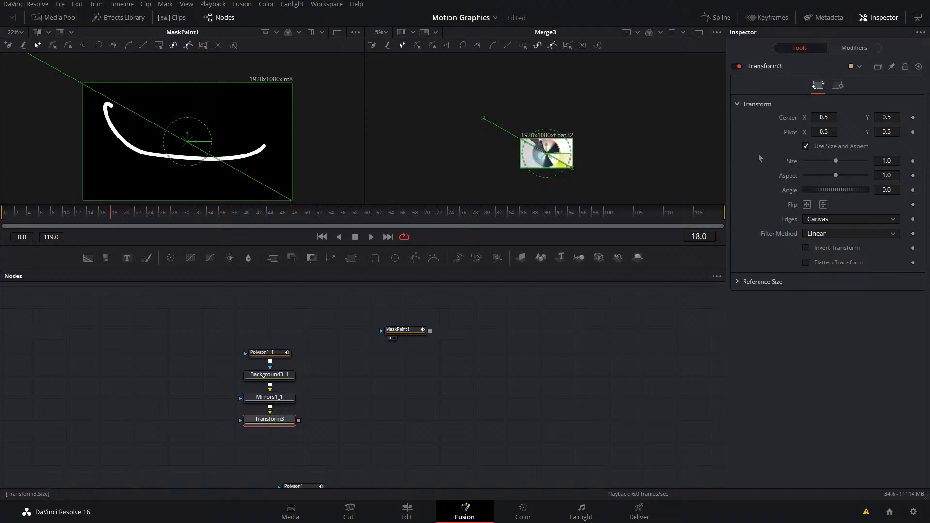
right_click(797, 118)
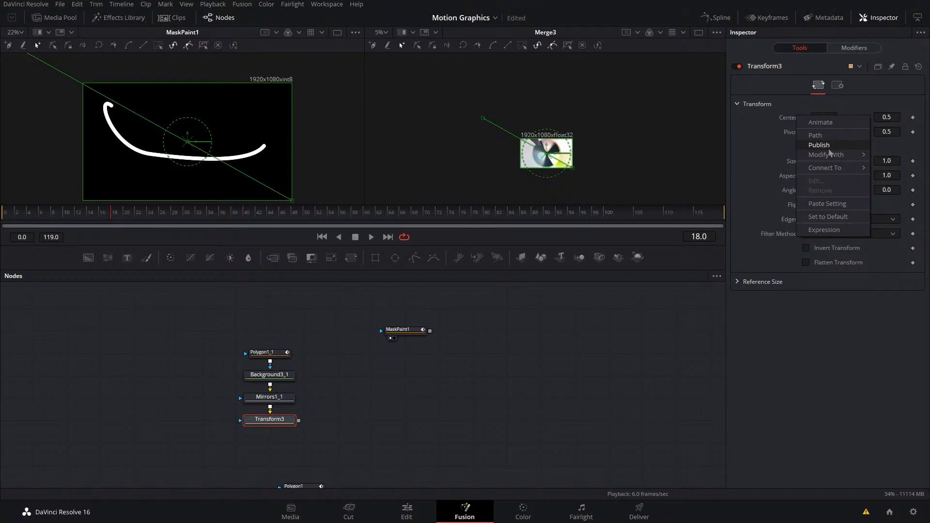
click(592, 367)
- Switch to Everything, search the computer for "reactor", and move the results window out of the way
key(ctrl+alt+e)
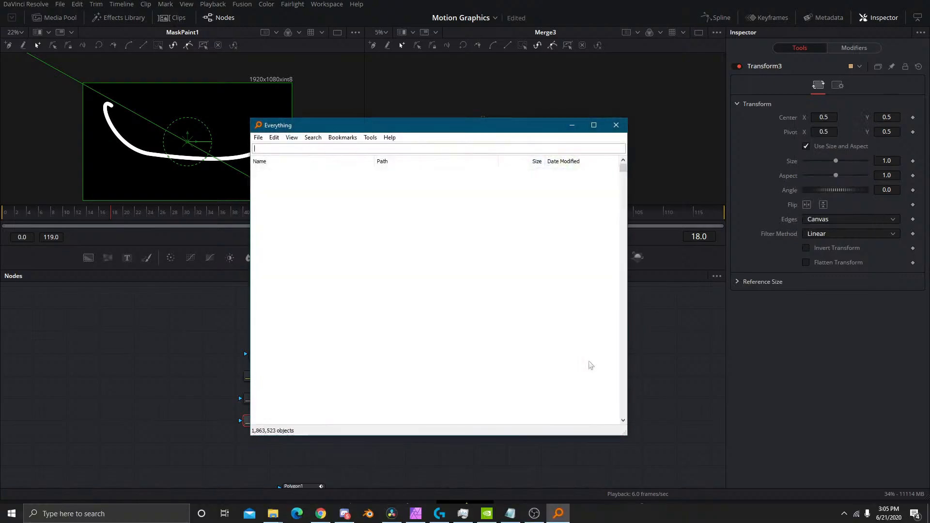
text(reactor)
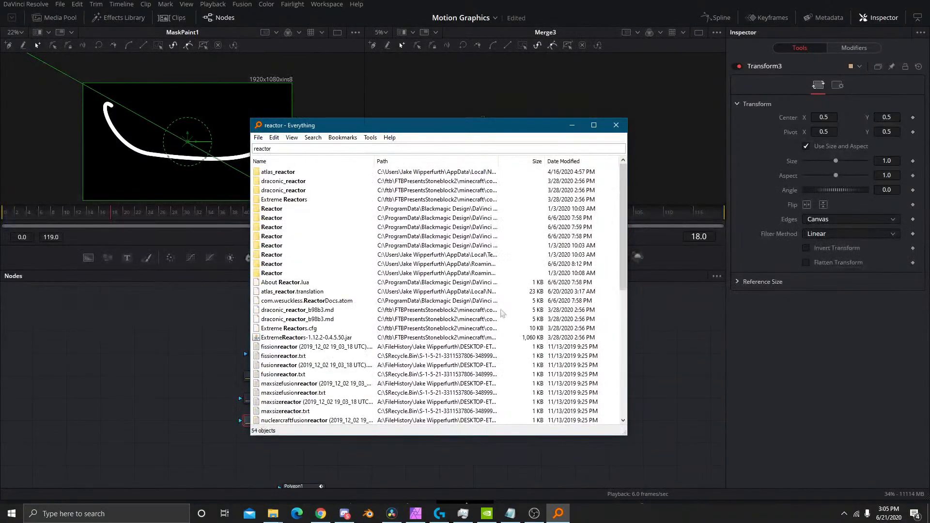
drag(396, 124, 929, 175)
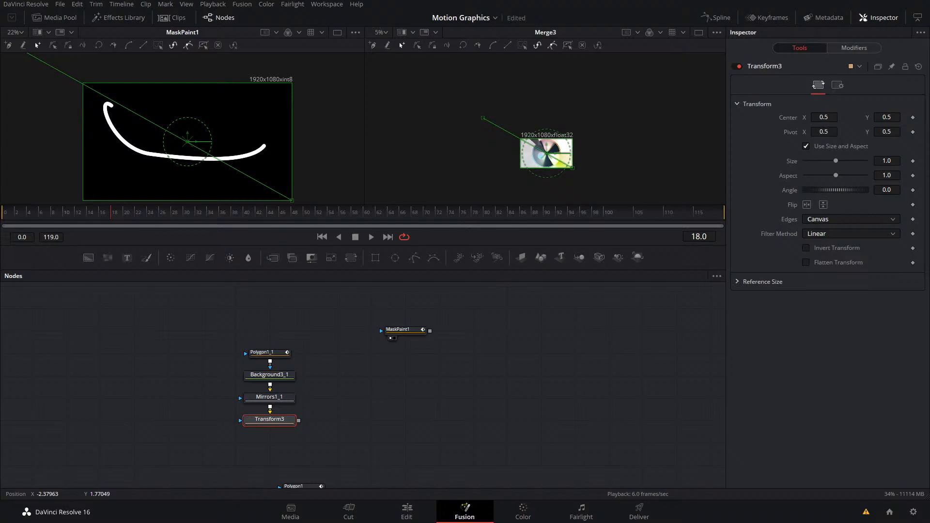
- Find "hexag" in Fusion Reactor, install HexagonTiles without donating and Hexagon Fuse, and close Reactor
drag(556, 363, 531, 360)
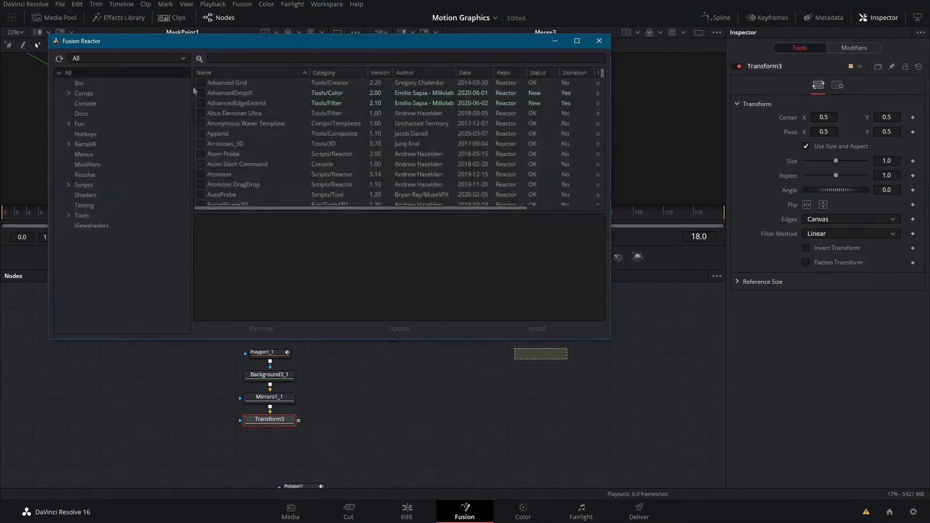
click(229, 57)
text(hexag)
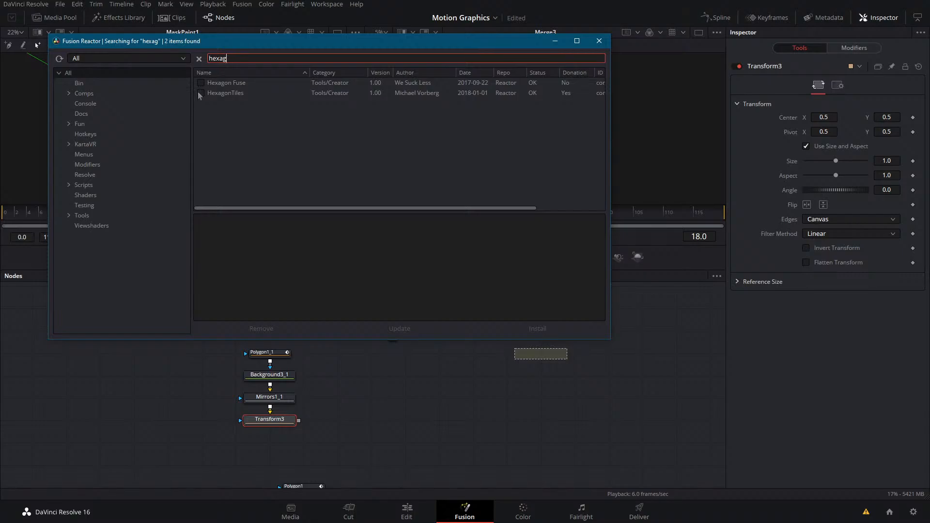
click(200, 92)
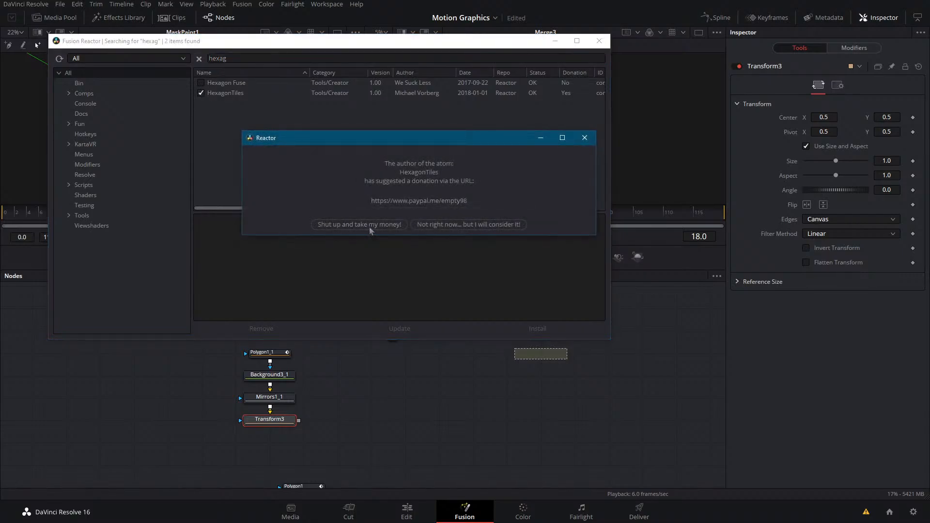
click(468, 226)
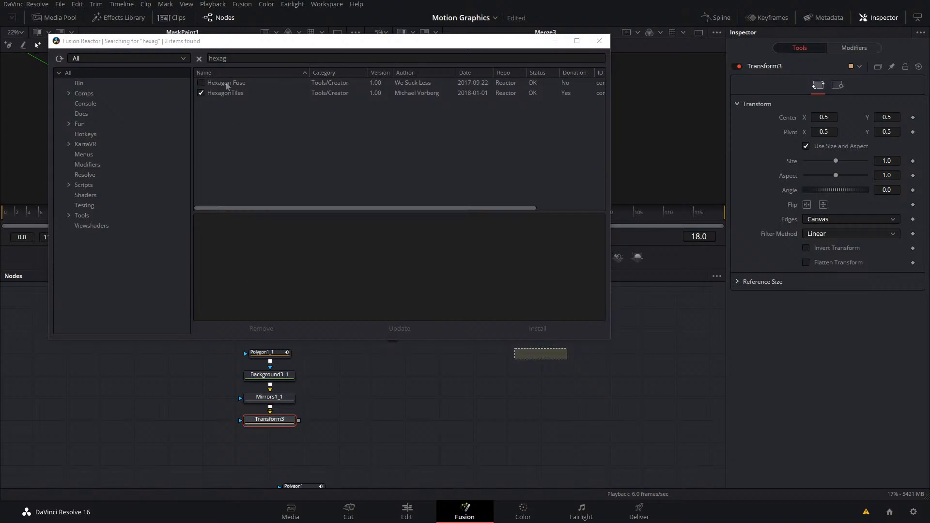
click(499, 333)
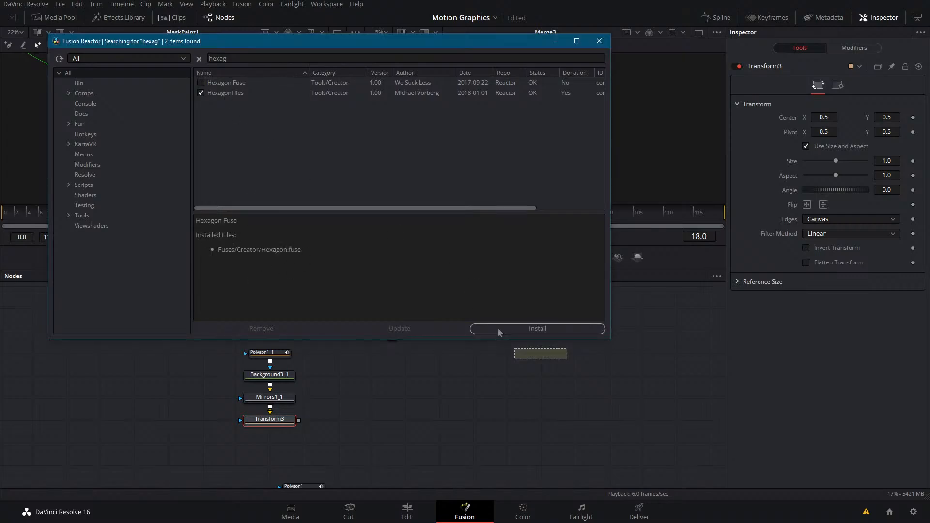
click(496, 332)
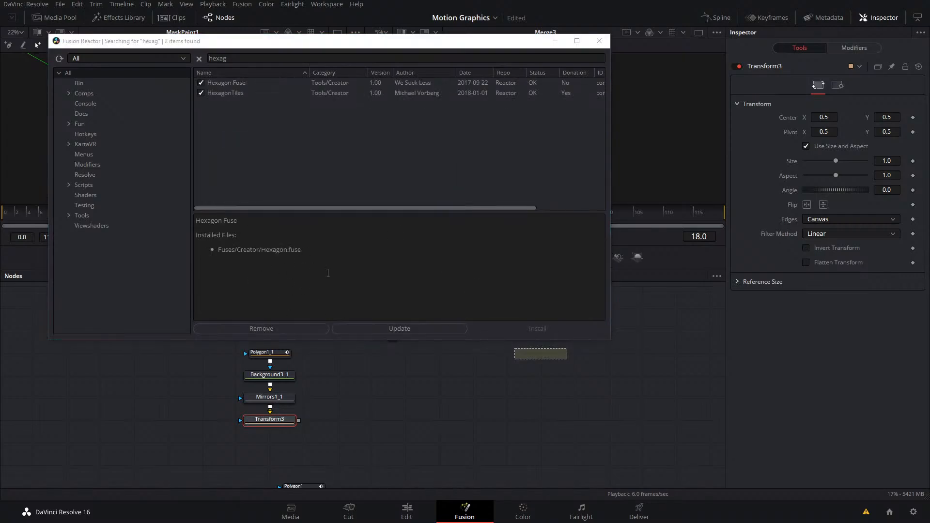
click(599, 40)
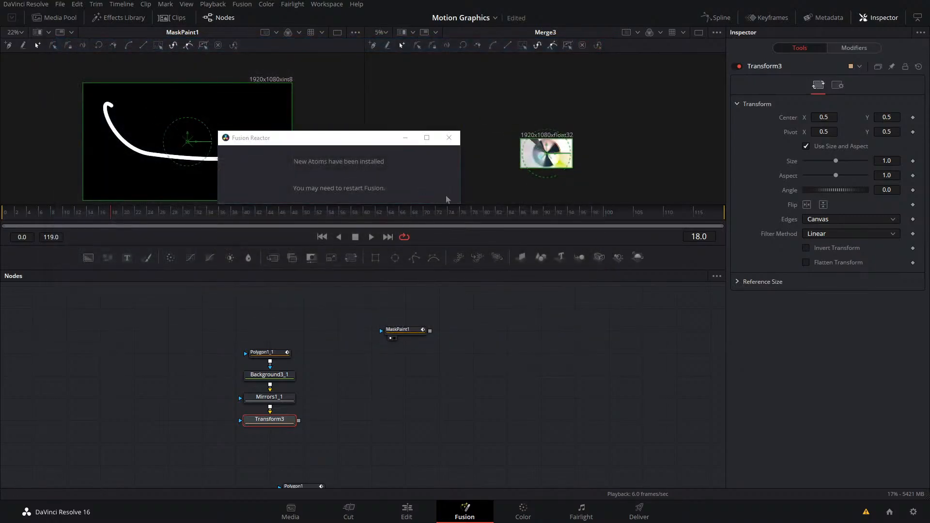
click(456, 139)
- Search the tool list for "hex" and leave it without adding a node
key(shift+space)
text(hex)
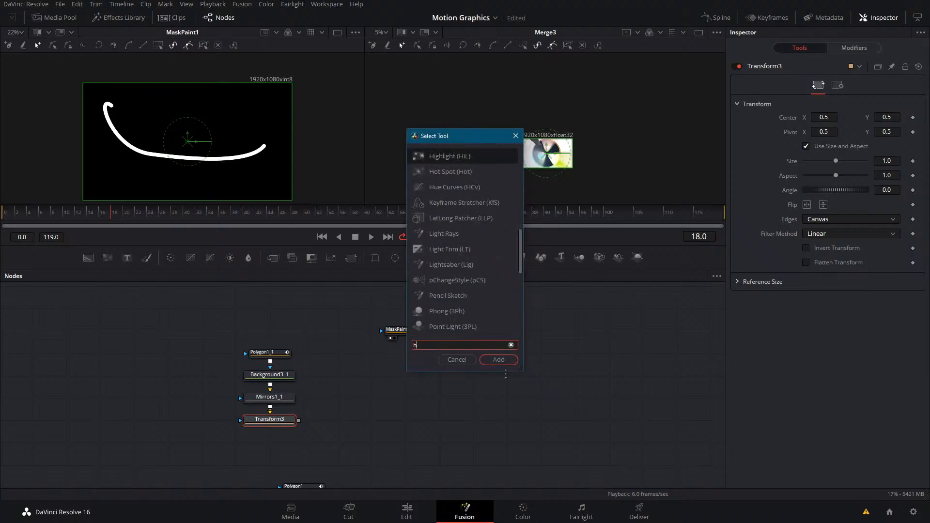
key(BackSpace)
key(BackSpace)
key(BackSpace)
key(Escape)
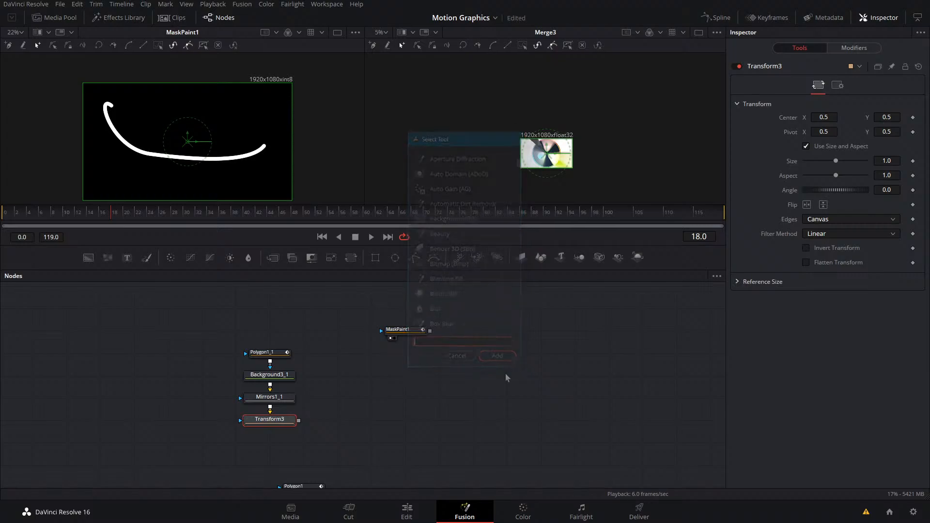
click(505, 374)
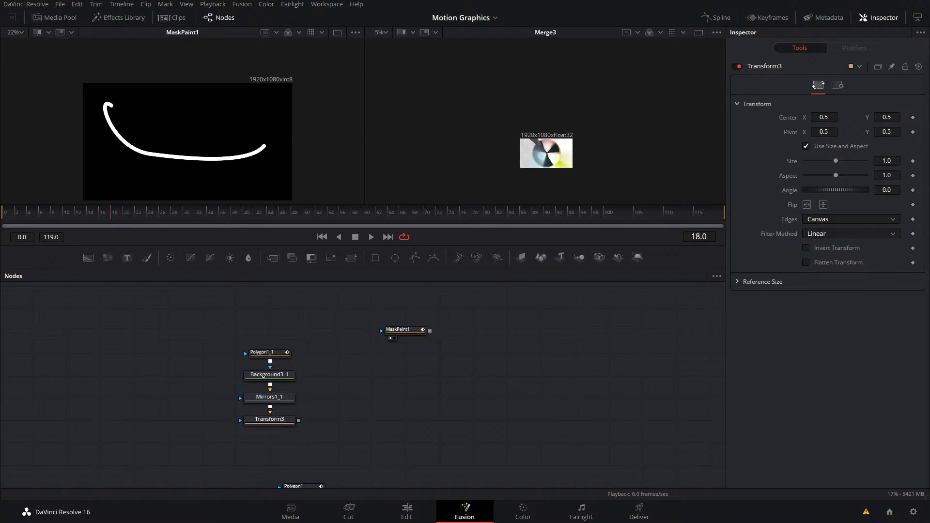
- Look through the Modify With choices for Transform3's Size and show MaskPaint1's stroke settings
right_click(797, 162)
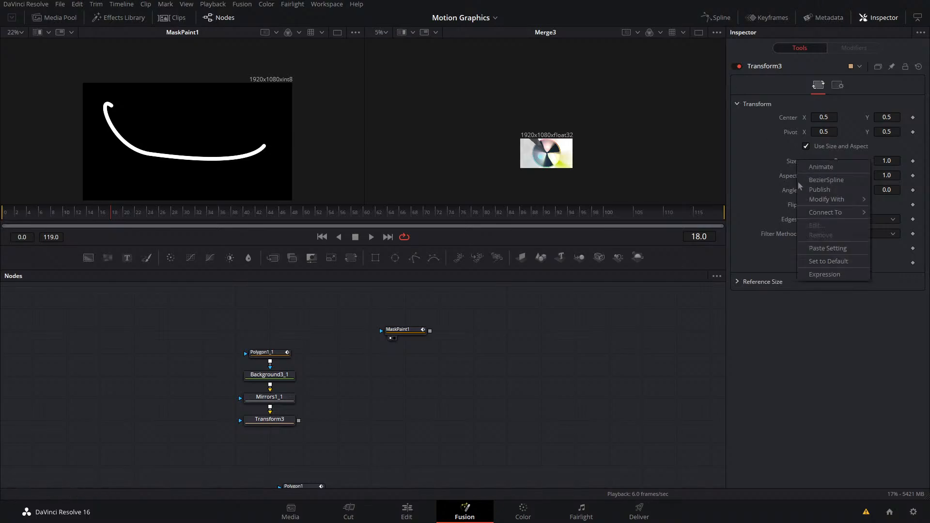
mouse_move(826, 199)
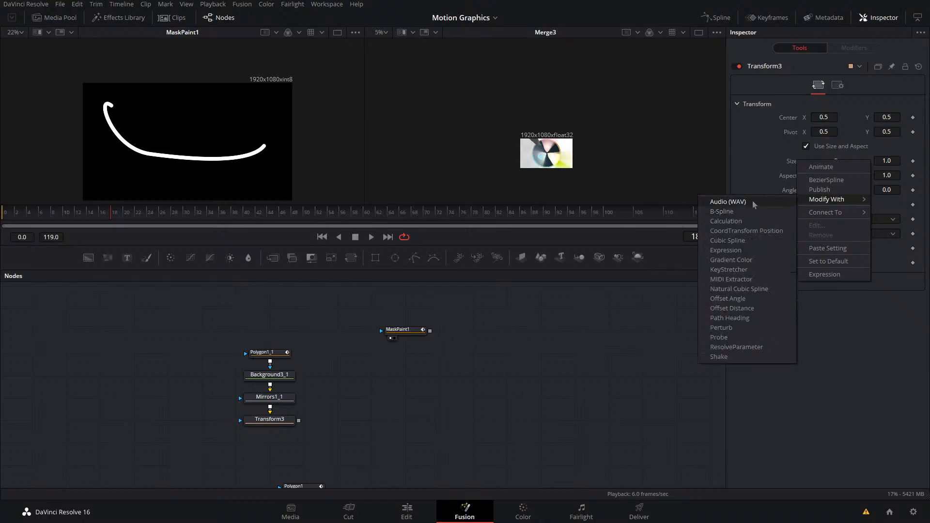
click(598, 256)
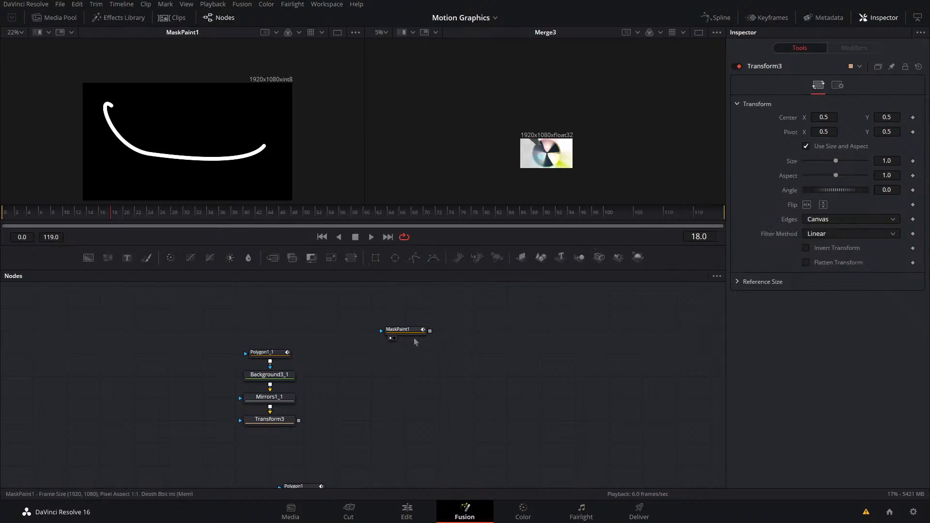
click(402, 330)
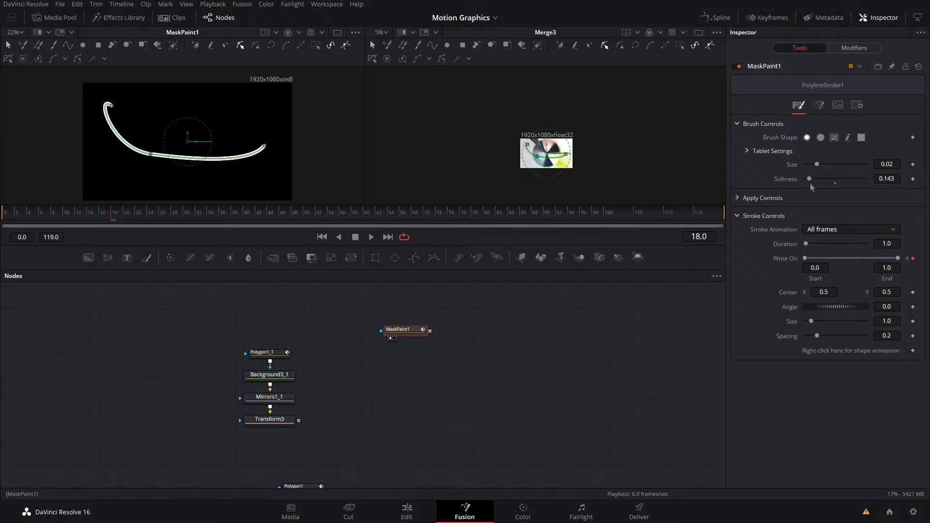
- Apply a Path modifier to Transform3's Center and show the modifier's settings
click(853, 48)
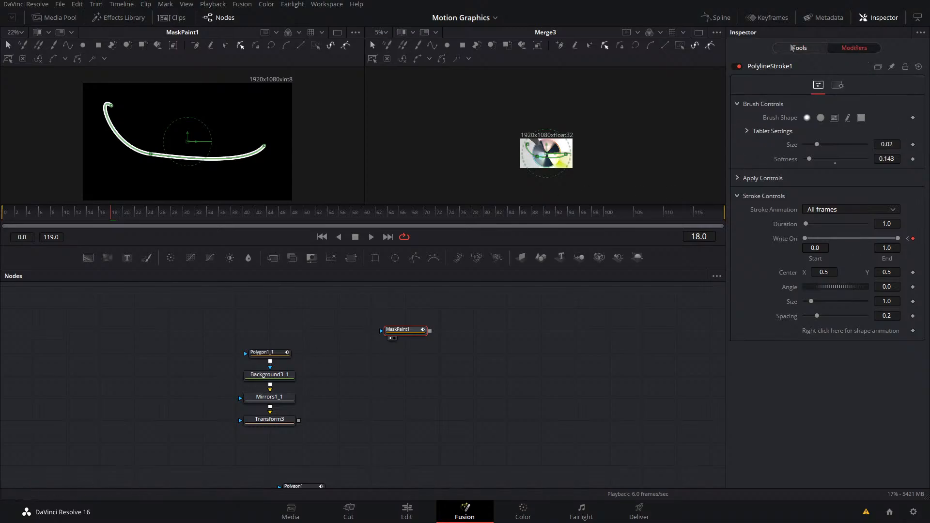
click(265, 419)
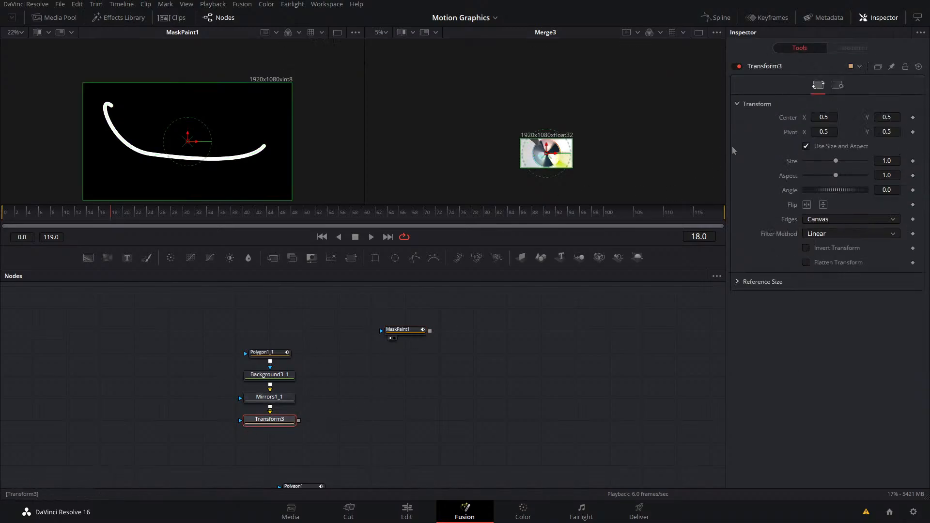
right_click(782, 119)
mouse_move(820, 160)
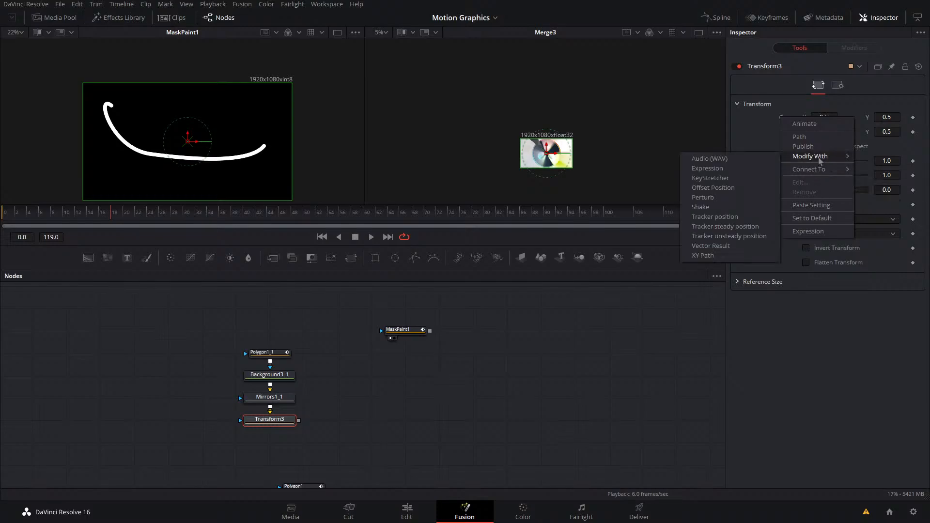
click(801, 137)
click(852, 50)
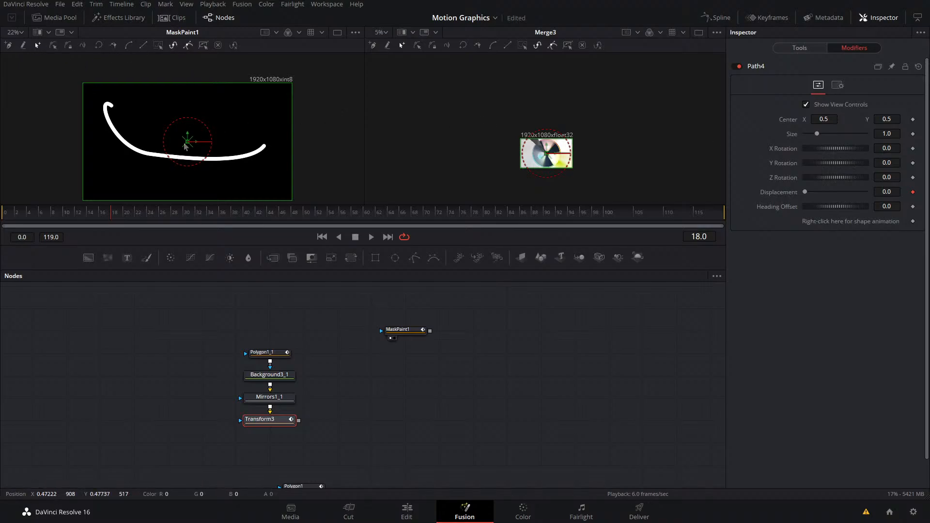
- Try animating Transform3's Center to the drawn stroke's end by frame 25, undo the movement and return to frame 18
drag(189, 143, 264, 150)
key(Right)
key(Right)
key(Right)
key(Right)
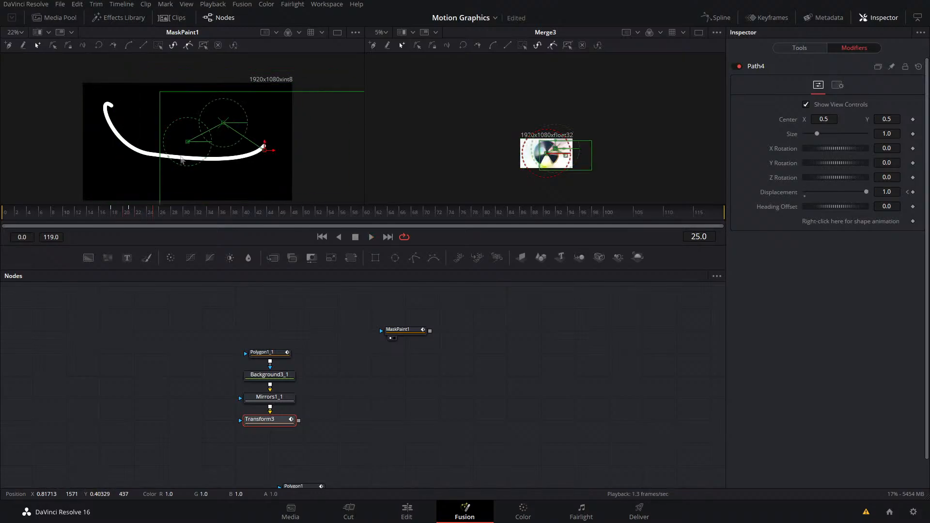
key(ctrl+z)
key(ctrl+z)
click(111, 217)
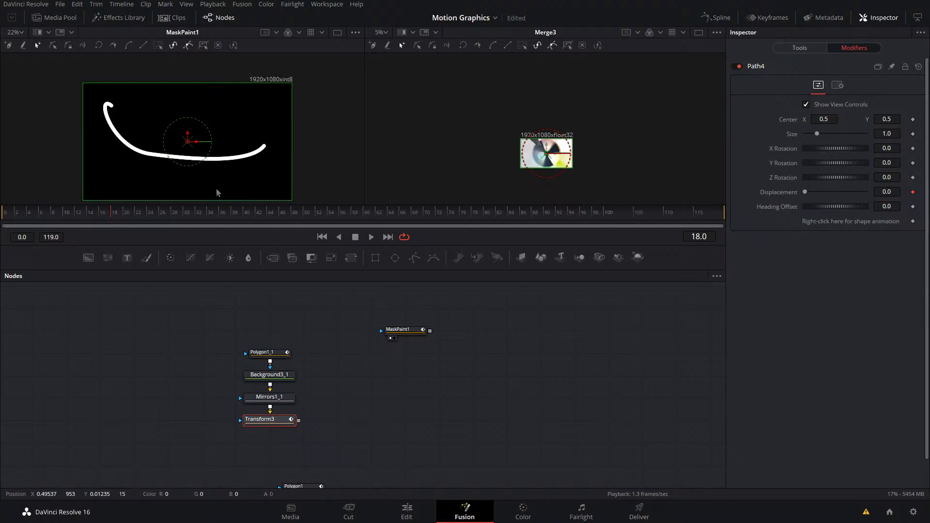
- Try publishing Transform3's Center, and try driving it with an XY Path modifier instead
click(799, 48)
right_click(795, 121)
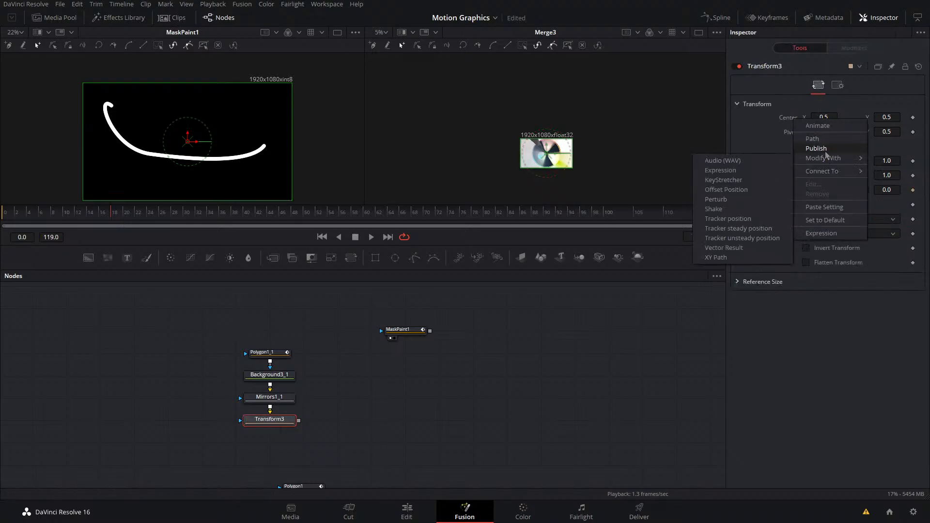
click(816, 148)
click(854, 48)
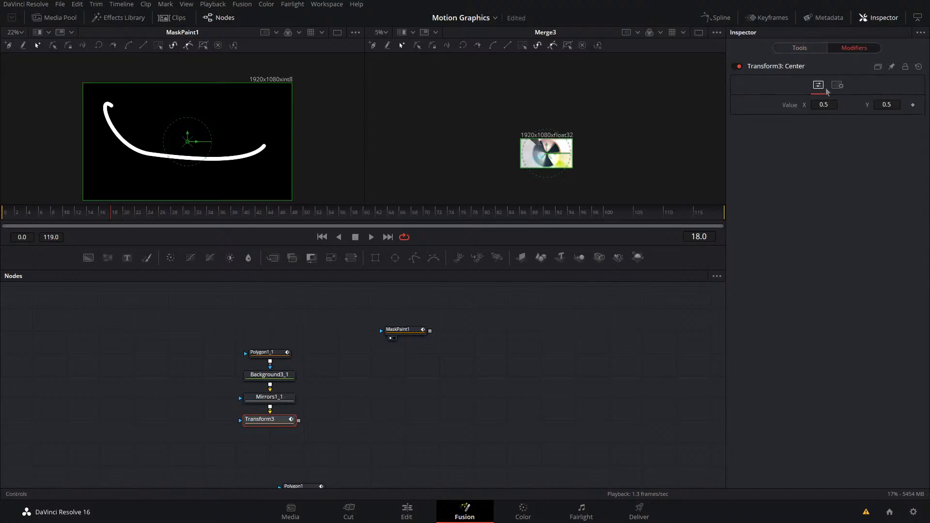
click(799, 48)
right_click(788, 121)
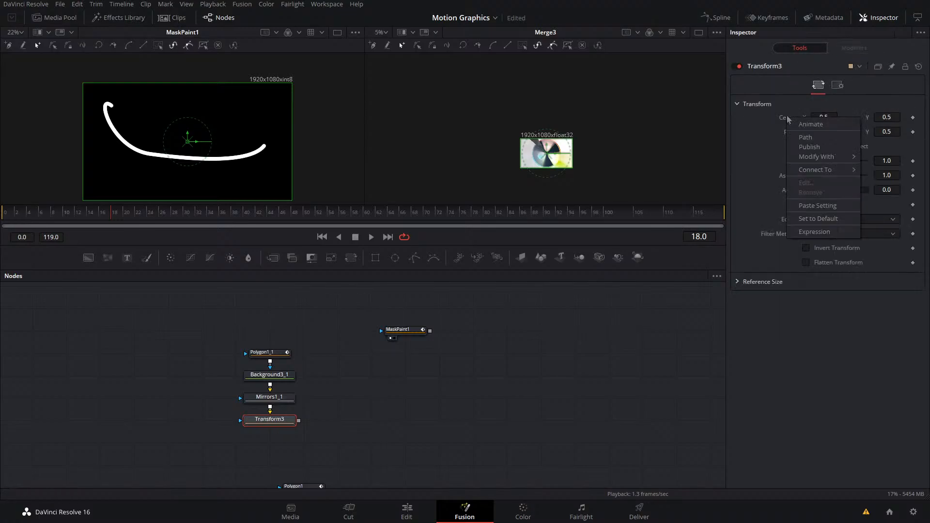
mouse_move(833, 171)
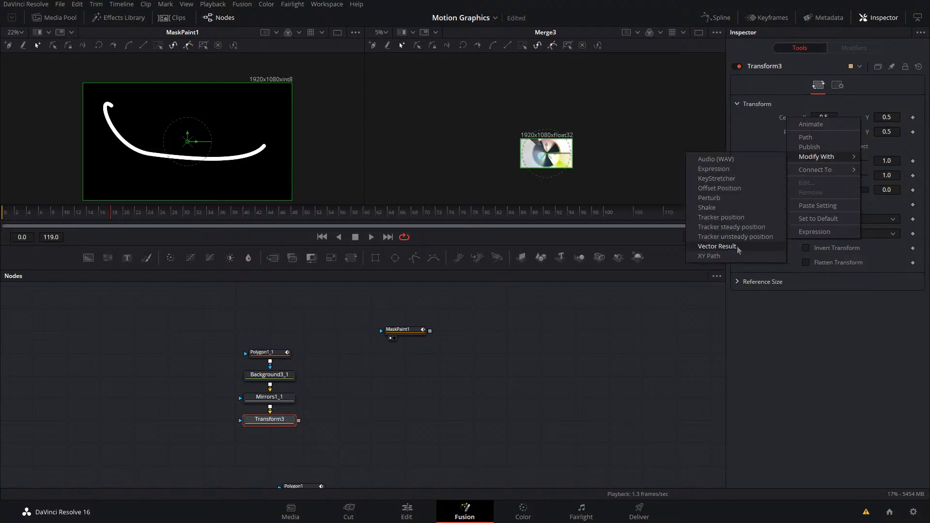
click(709, 255)
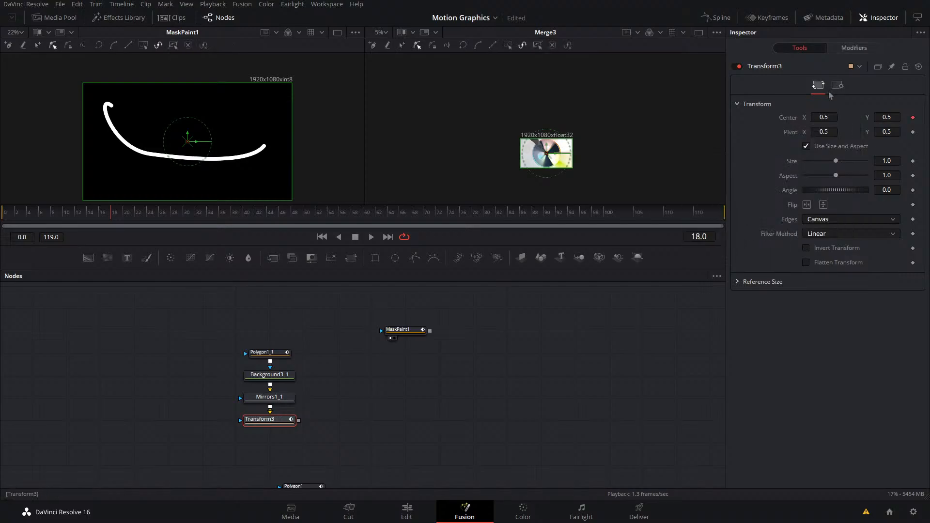
click(838, 50)
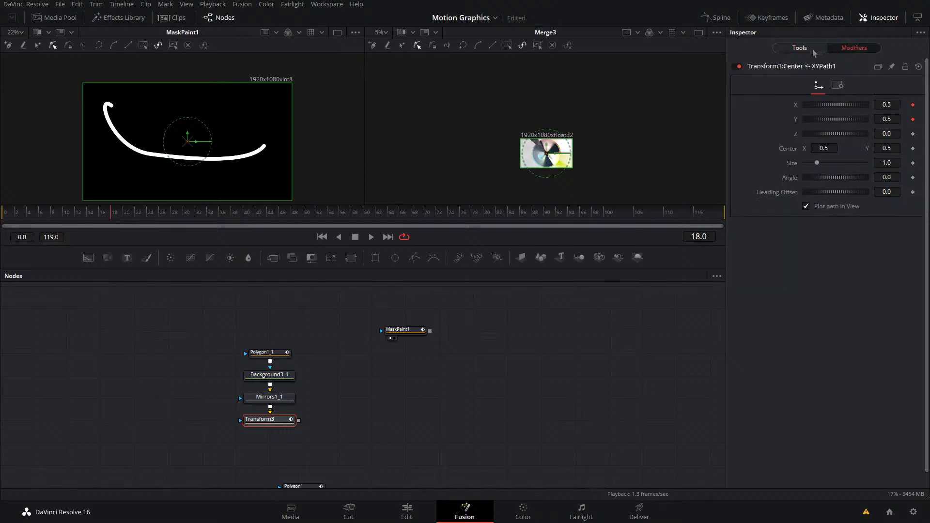
- Try an Offset Position modifier on Transform3's Center, review the remaining Modify With choices and save the project
click(814, 52)
right_click(793, 119)
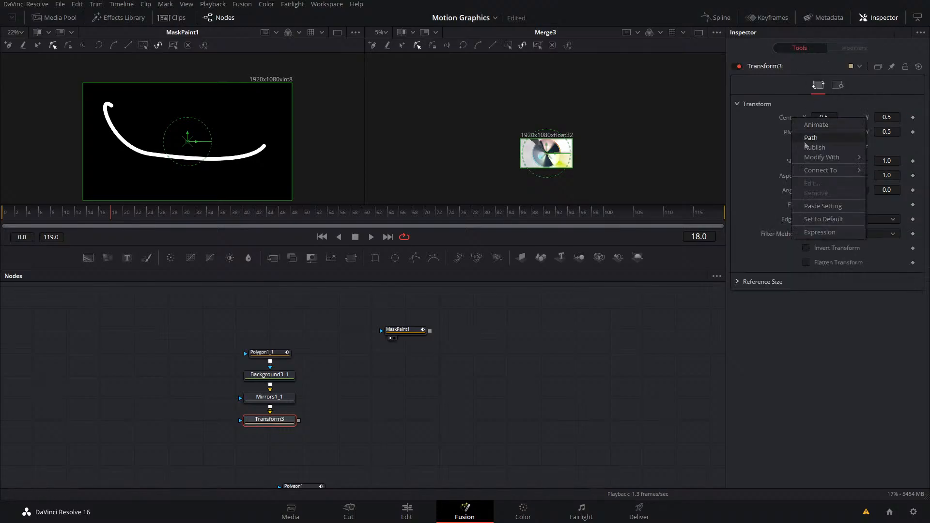
mouse_move(842, 158)
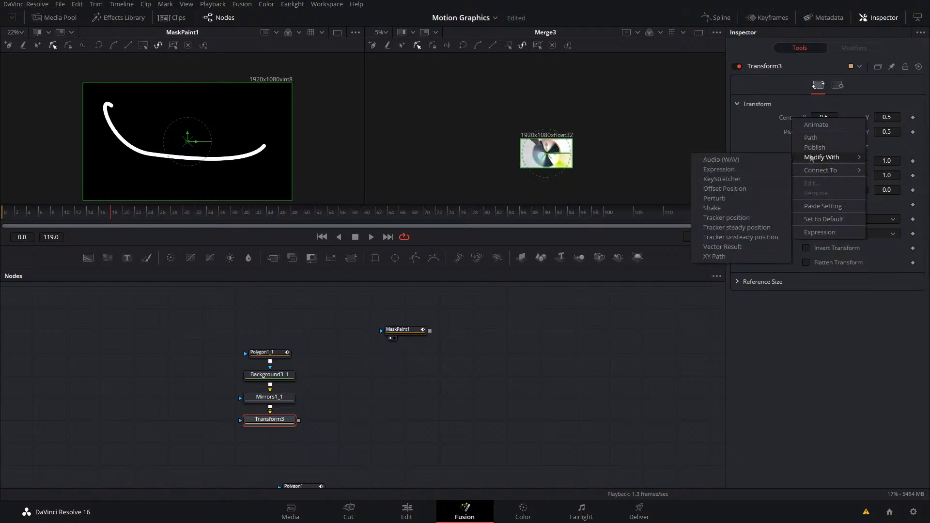
click(719, 191)
click(854, 48)
click(819, 48)
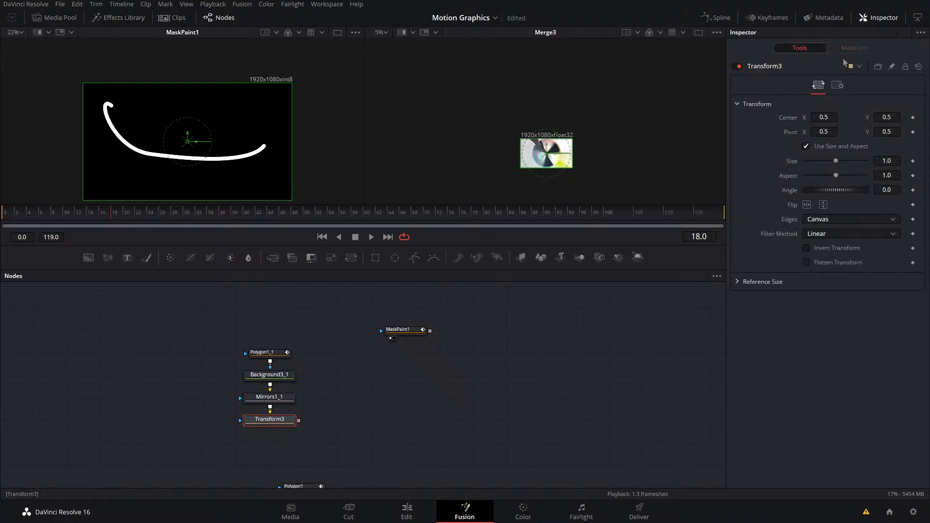
right_click(793, 120)
mouse_move(819, 160)
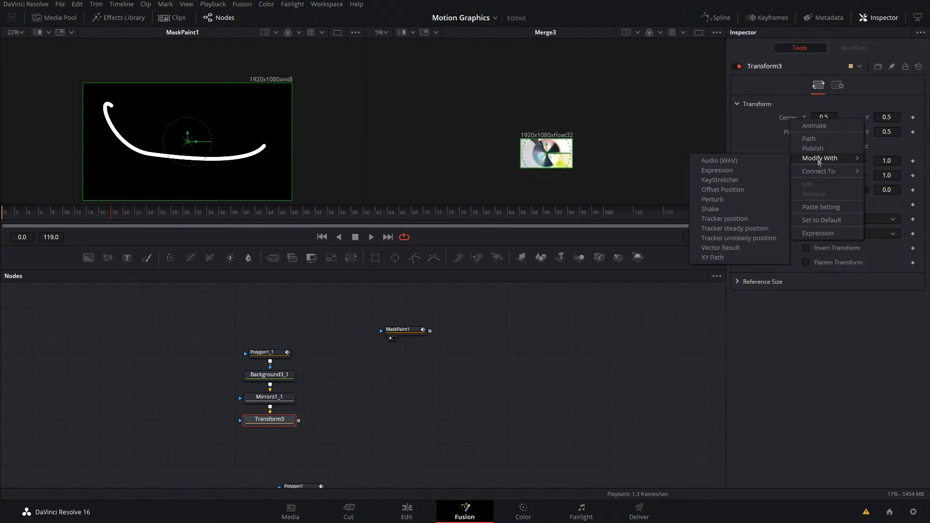
click(580, 283)
key(ctrl+s)
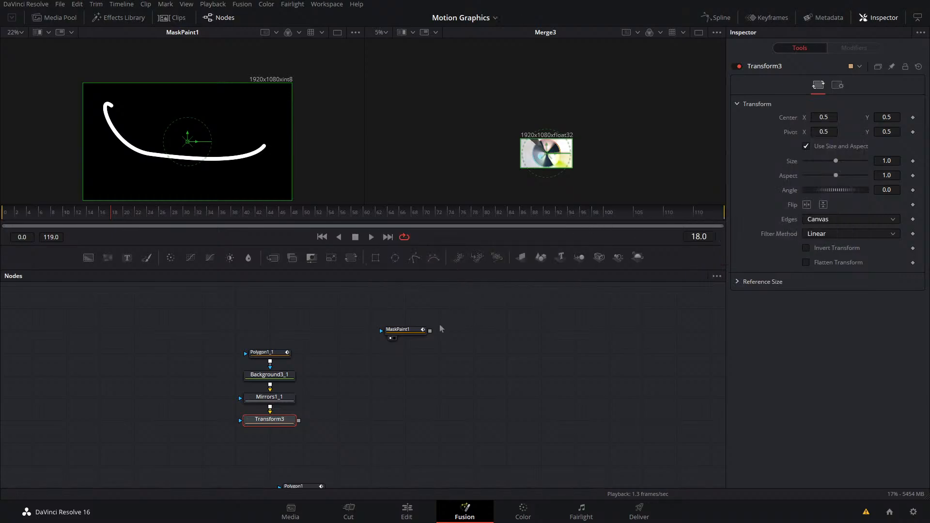
- Delete the second chevron's node branch together with MaskPaint1 and save the project
drag(444, 319, 186, 439)
key(Delete)
key(Delete)
drag(280, 373, 268, 57)
drag(426, 333, 312, 425)
scroll(535, 139, up, 5)
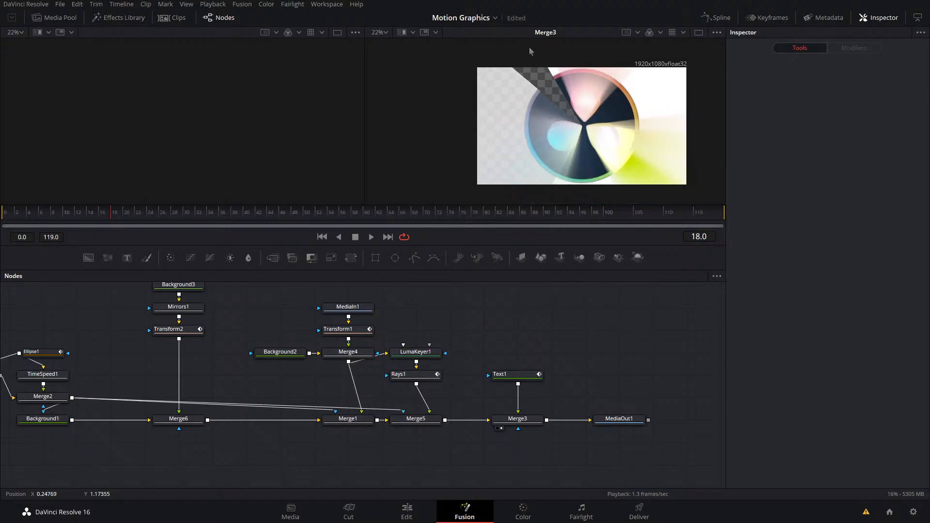
key(ctrl+s)
- Play to frame 42, load Polygon1 into the empty viewer and move the shape's upper end points outward to lengthen the chevron arm
key(space)
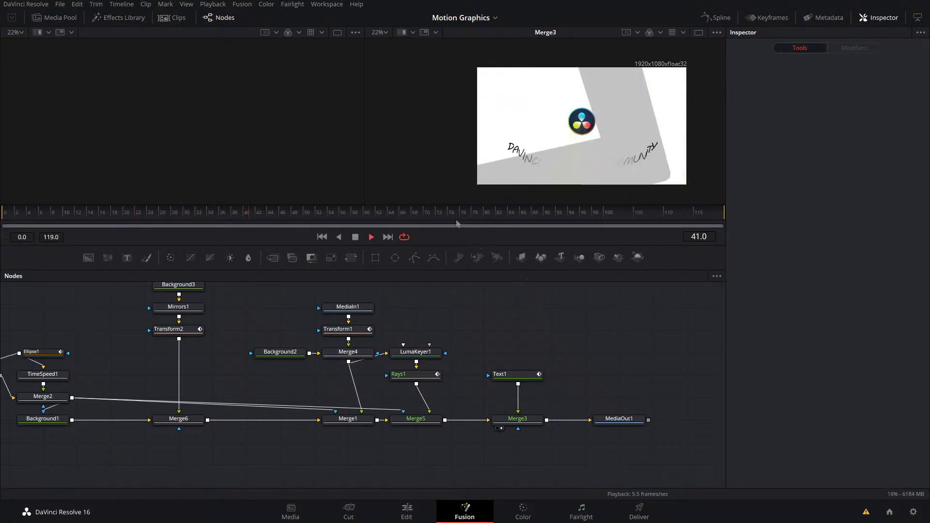
key(space)
drag(268, 349, 303, 396)
click(213, 312)
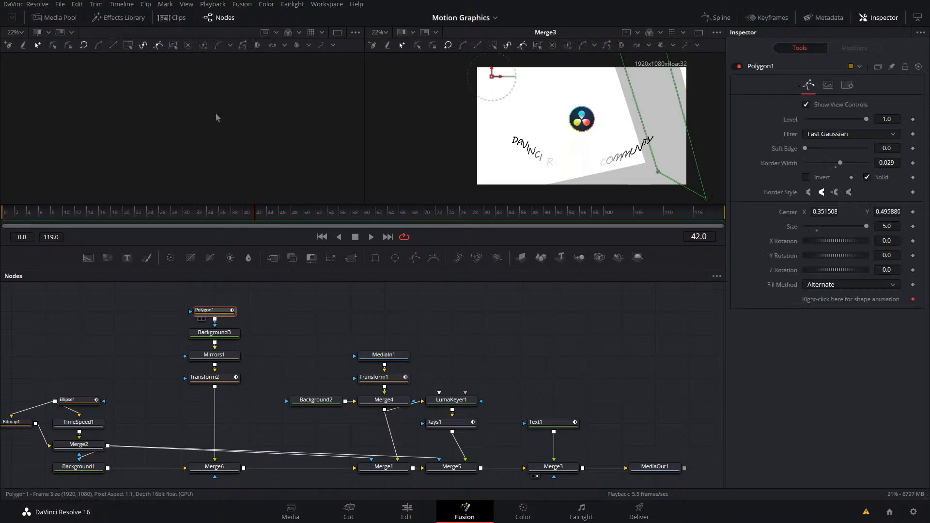
key(1)
drag(231, 133, 274, 185)
drag(252, 104, 215, 177)
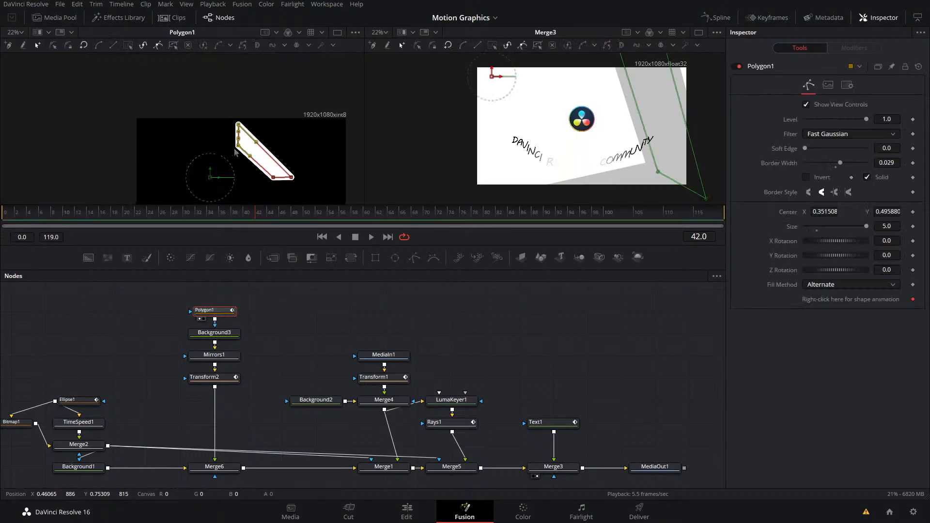
drag(242, 149, 224, 138)
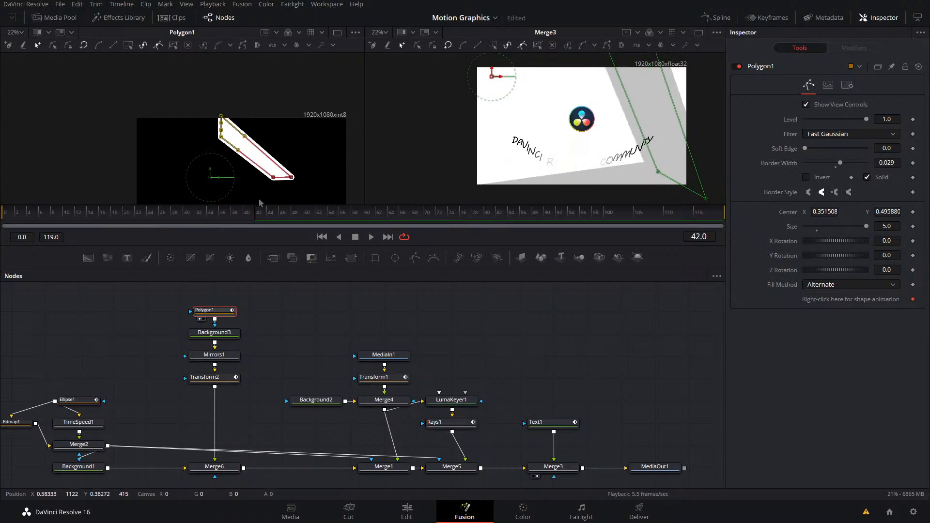
click(175, 215)
drag(175, 215, 260, 229)
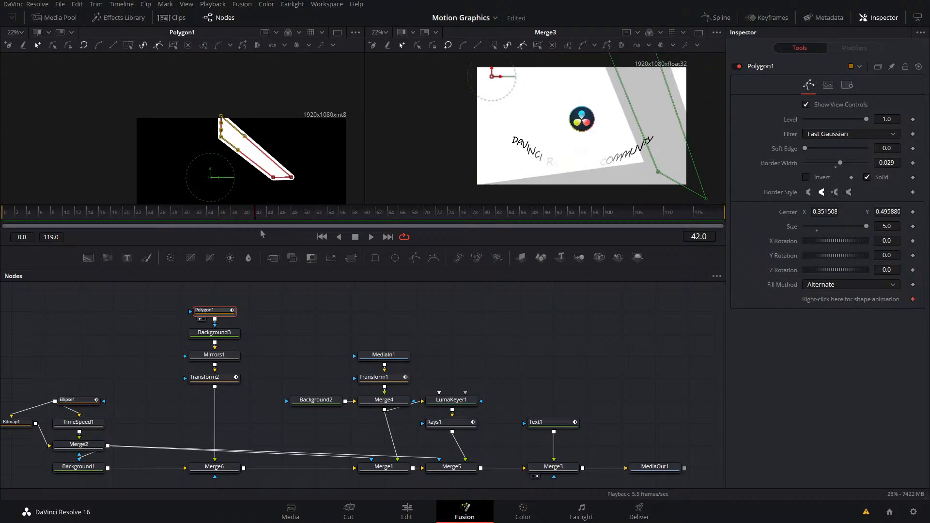
- Try an Angle of -19.6 on Transform2 and undo it
click(236, 377)
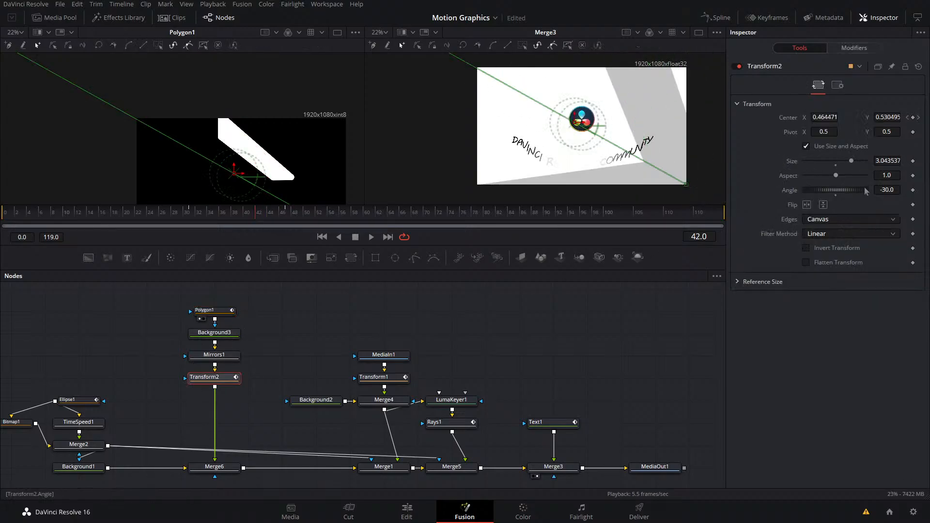
mouse_move(866, 193)
mouse_down()
mouse_move(896, 192)
mouse_move(881, 190)
mouse_up()
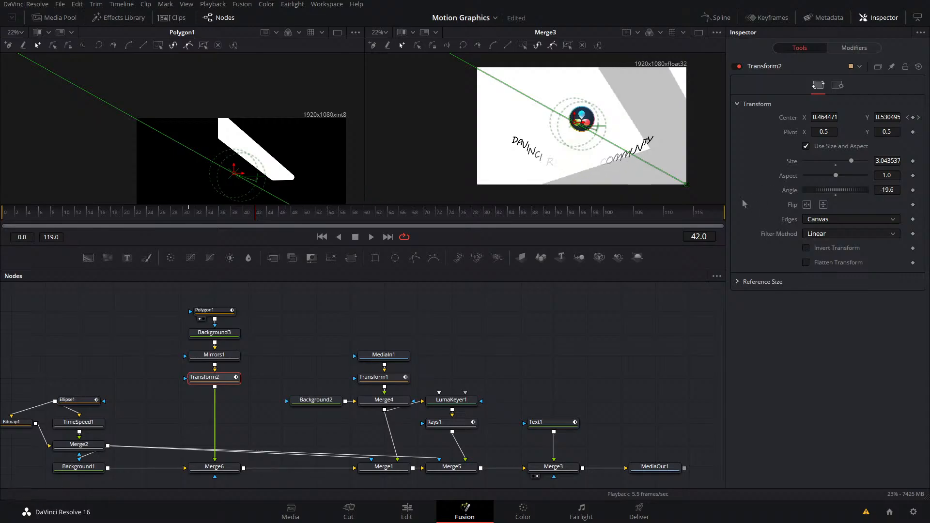
key(ctrl+z)
- Play the animation to check the chevron sweep and scrub back to frame 42
click(613, 331)
key(space)
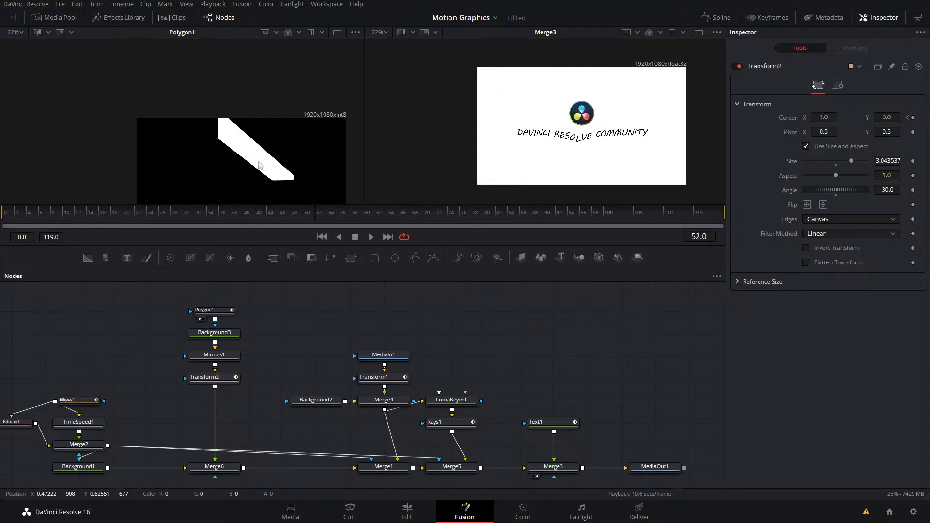
drag(184, 217, 257, 214)
- Examine the settings of Transform2, Ellipse1, TimeSpeed1, Transform1 with its Path modifier, and Text1
click(218, 381)
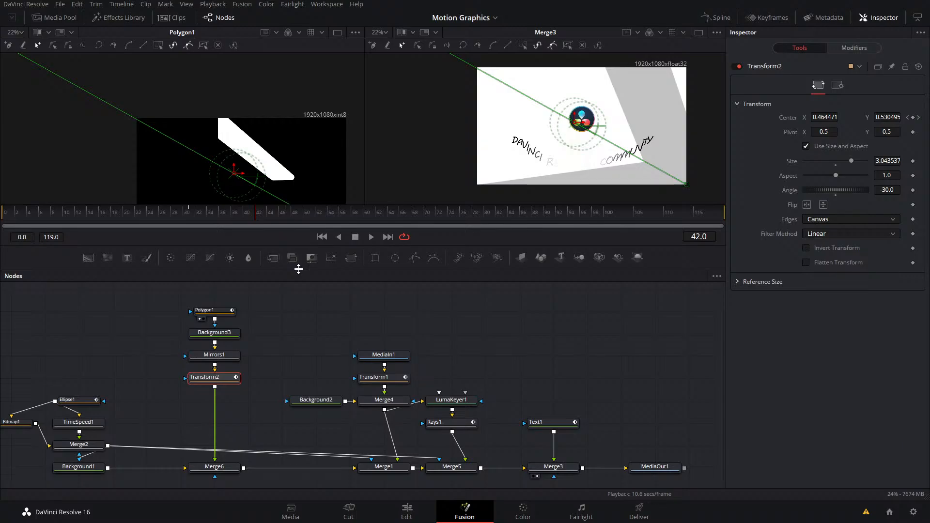
drag(145, 405, 280, 401)
click(225, 400)
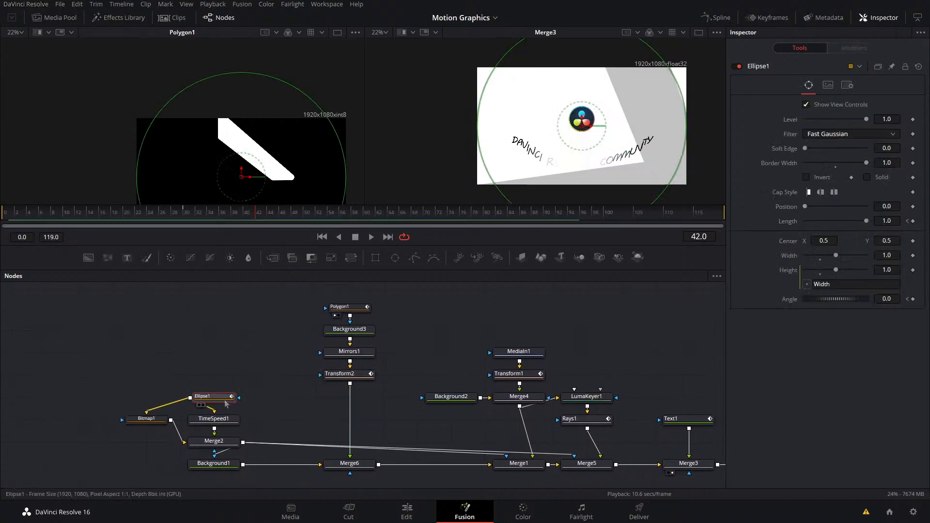
click(214, 419)
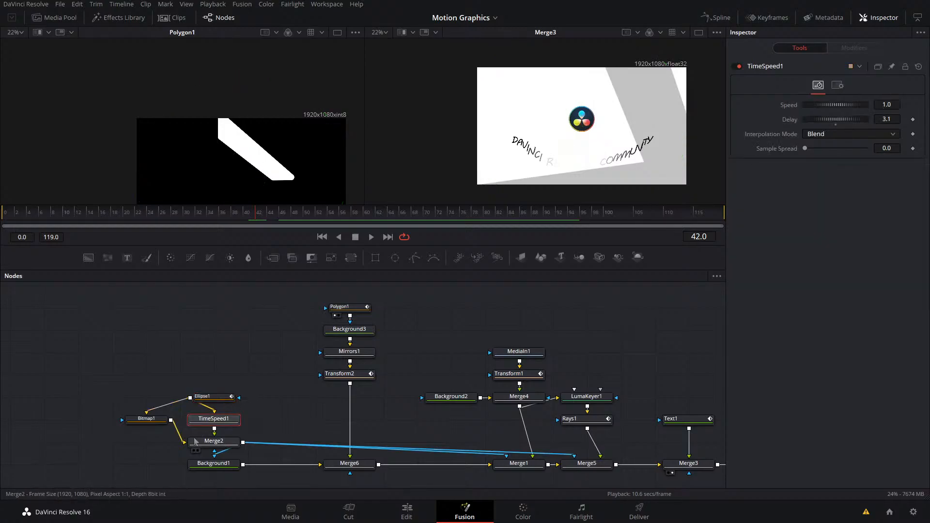
click(511, 374)
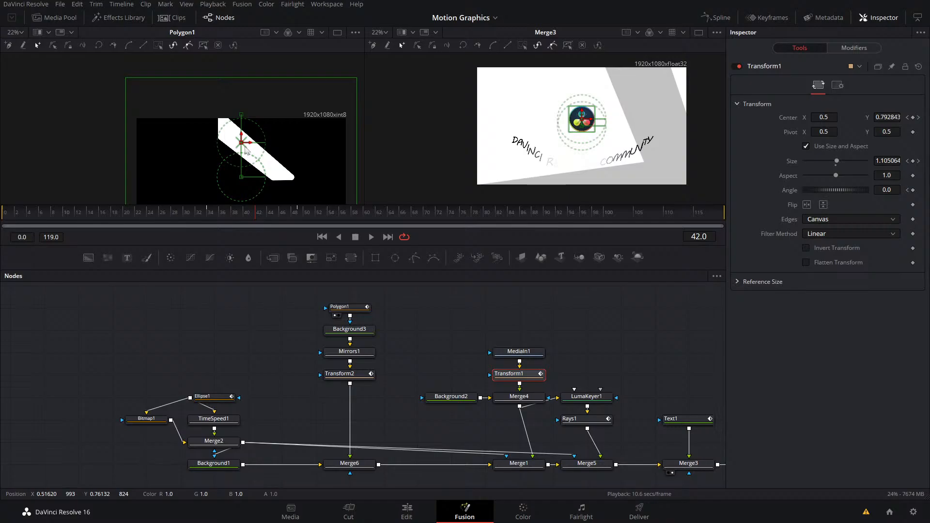
click(852, 49)
click(775, 68)
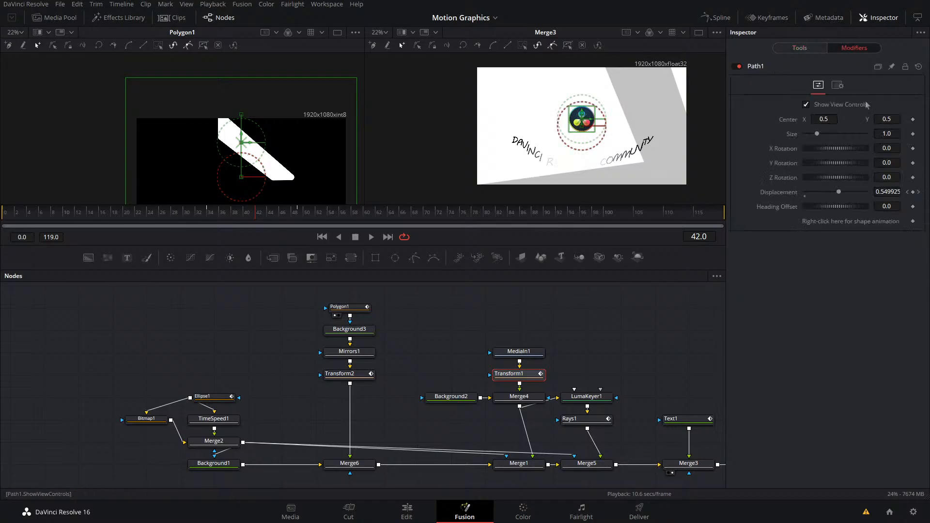
click(815, 49)
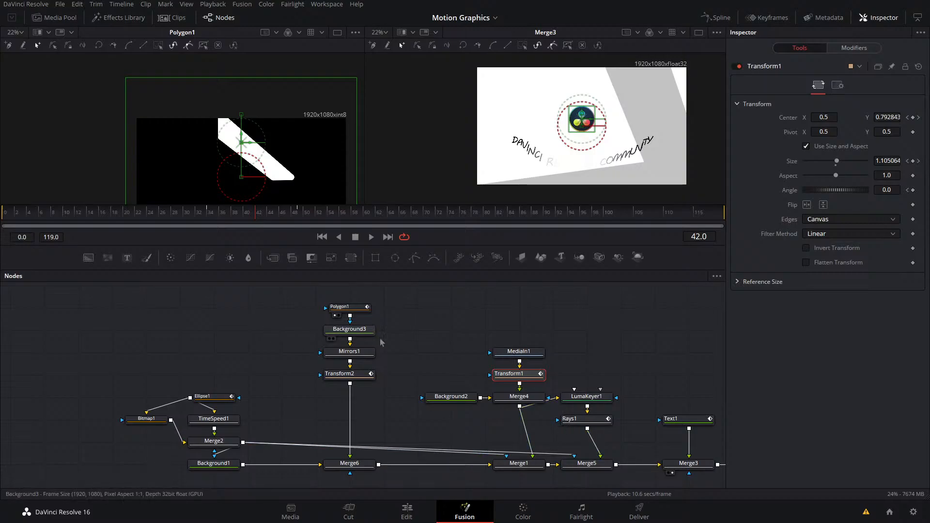
click(681, 420)
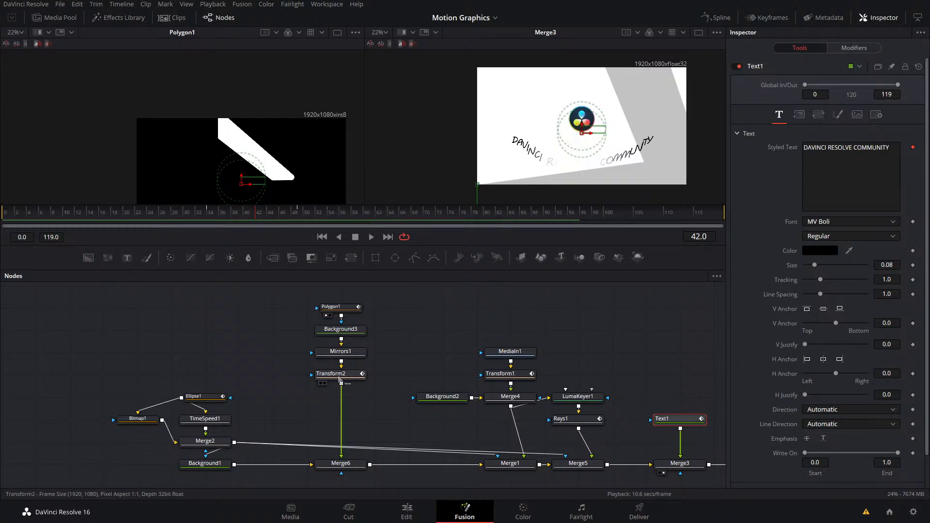
- Insert a Duplicate node after Transform2 and set its Time Offset to about -3.98
click(434, 340)
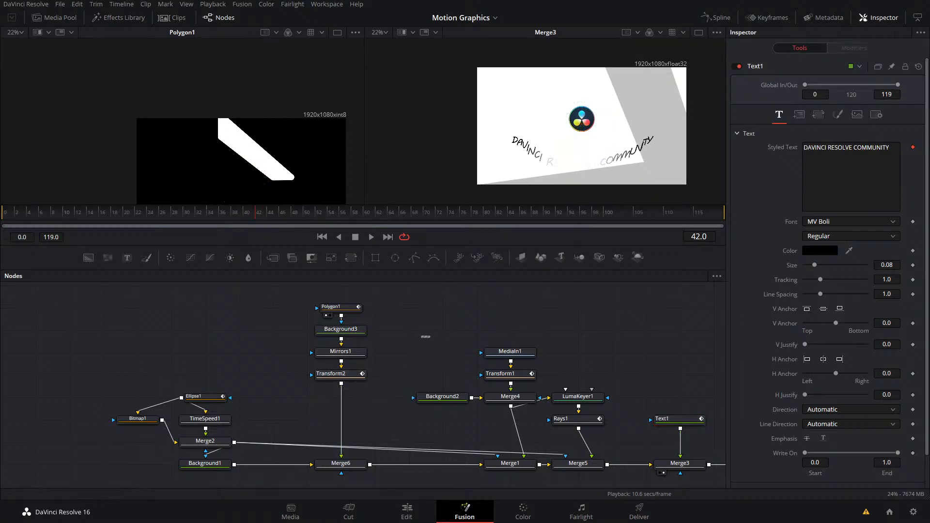
click(342, 375)
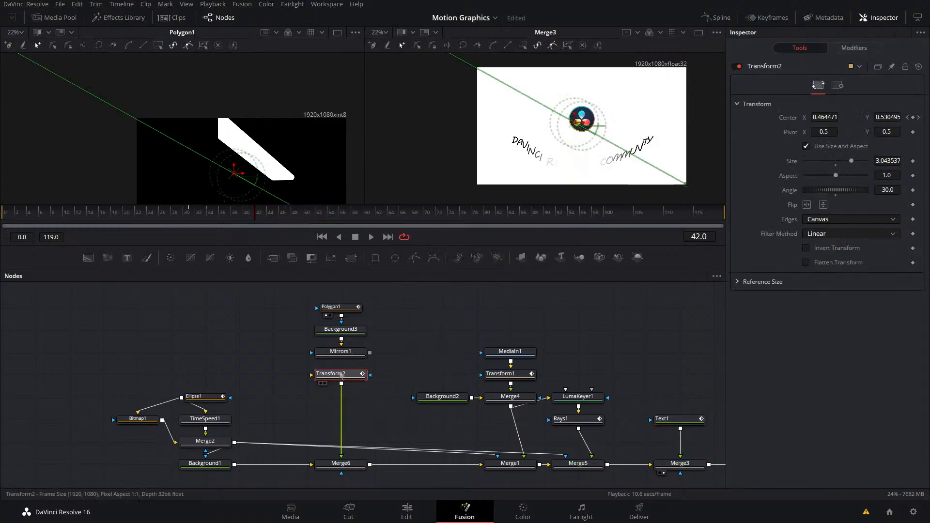
key(shift+space)
text(trans)
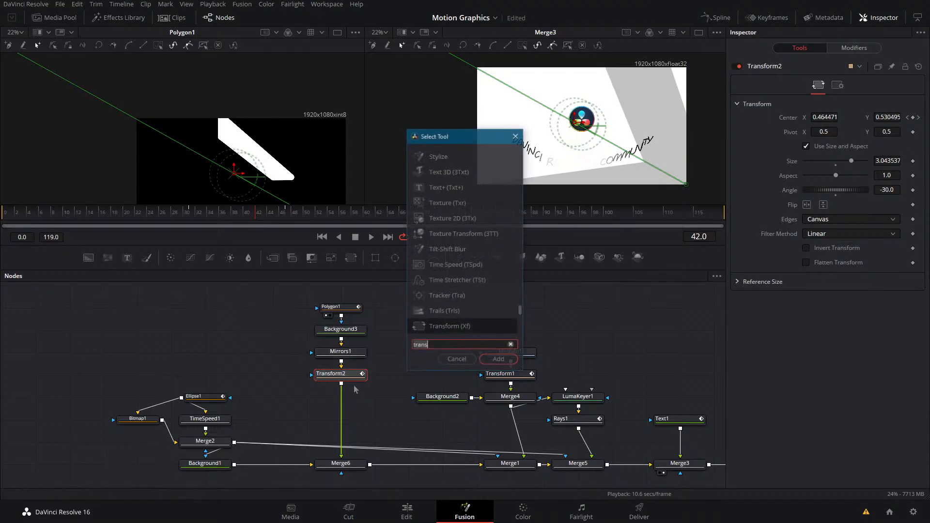
key(BackSpace)
key(BackSpace)
key(BackSpace)
key(BackSpace)
key(BackSpace)
text(du)
key(Return)
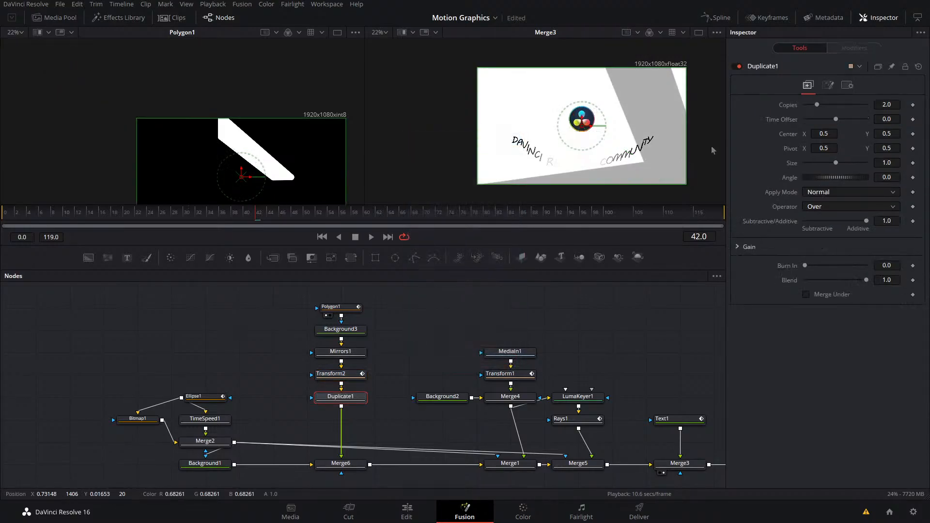
drag(835, 121, 813, 122)
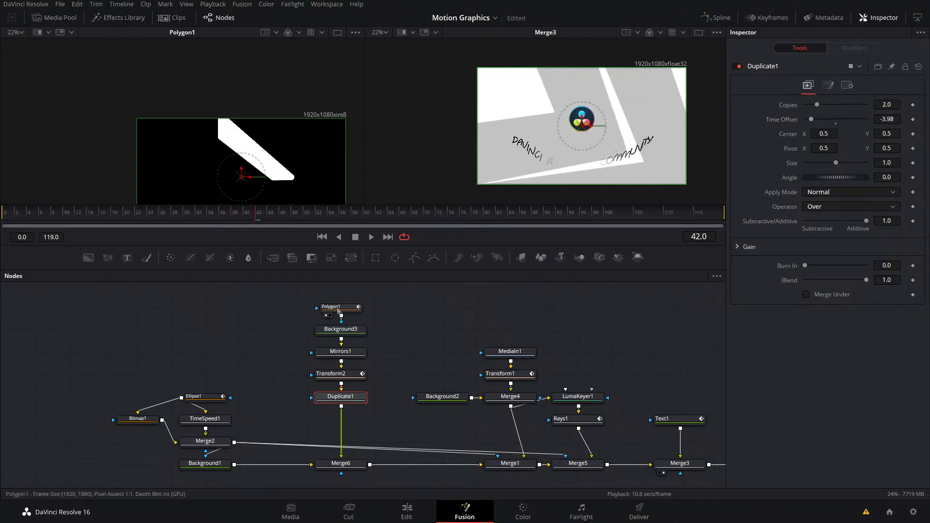
- Move Polygon1's upper end points inward at frame 42 to make the chevron arm steeper
click(334, 308)
drag(231, 104, 234, 144)
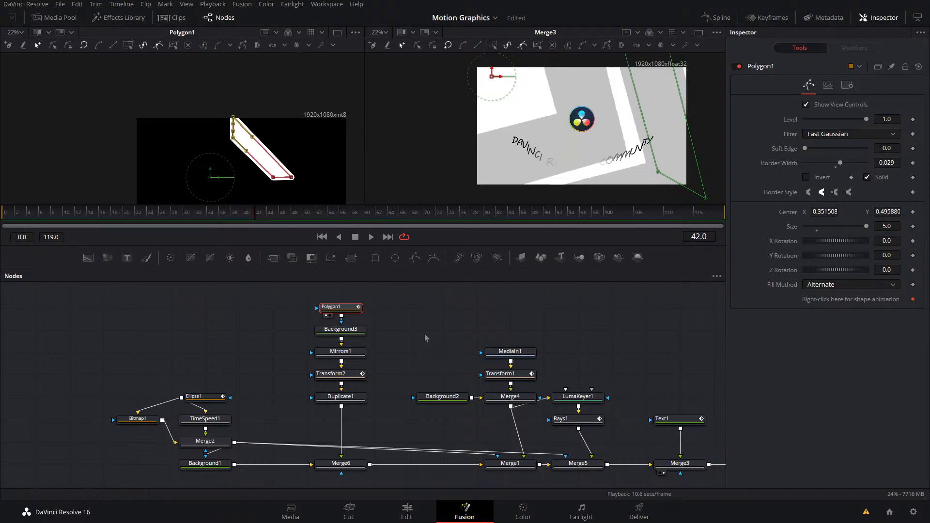
click(384, 316)
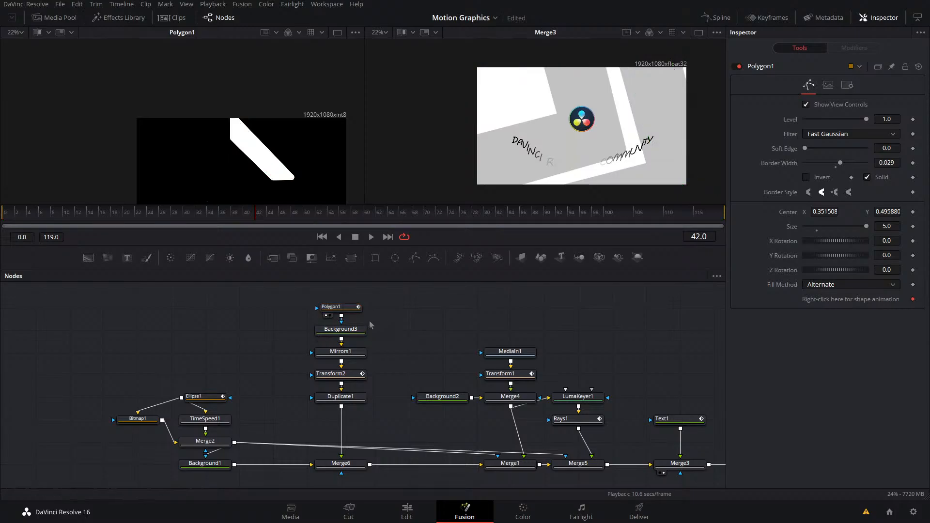
- Lower Duplicate1's Alpha Gain to 0.732 and set its Copies to 3
click(349, 374)
click(349, 397)
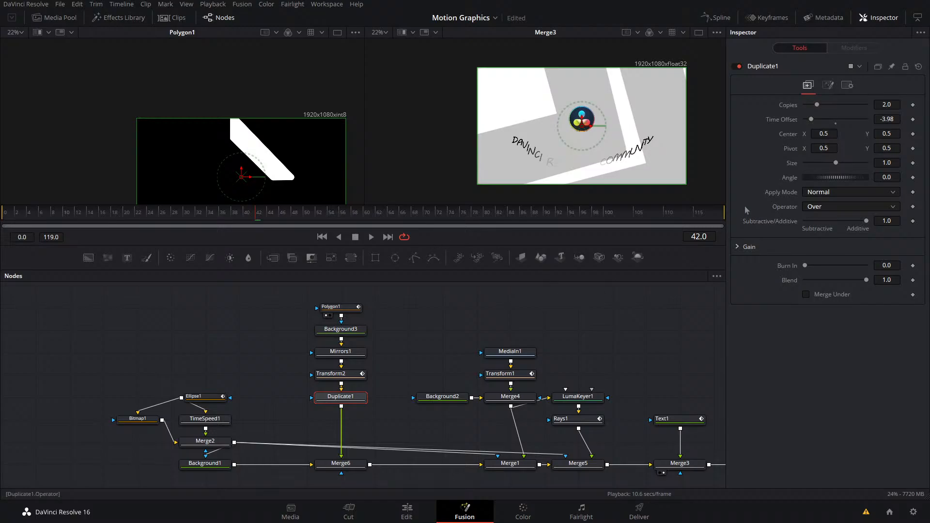
click(745, 247)
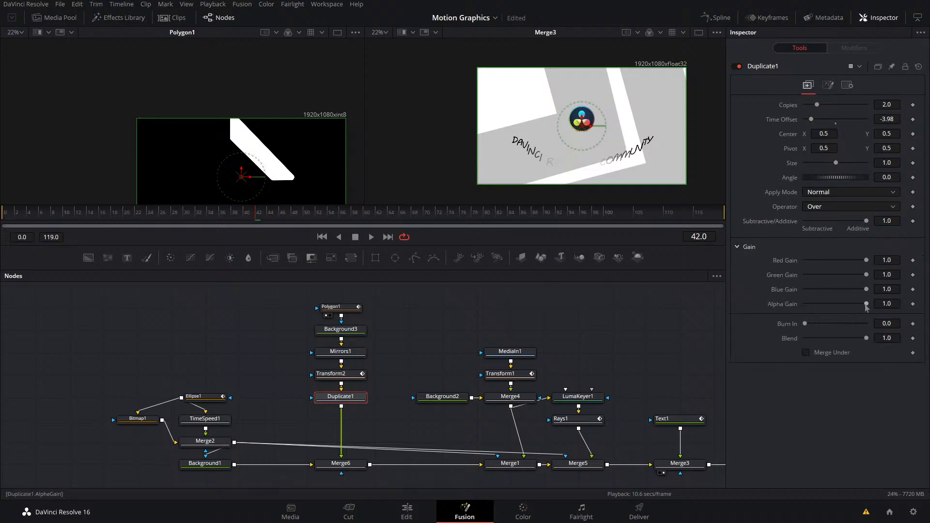
drag(866, 304, 850, 310)
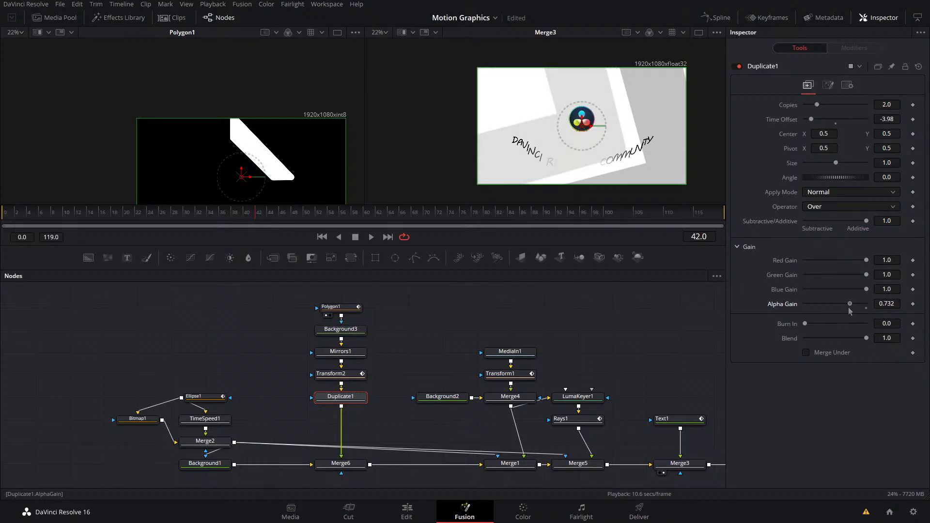
mouse_move(817, 105)
mouse_down()
mouse_move(847, 116)
mouse_move(821, 120)
mouse_up()
click(892, 105)
text(3)
key(Return)
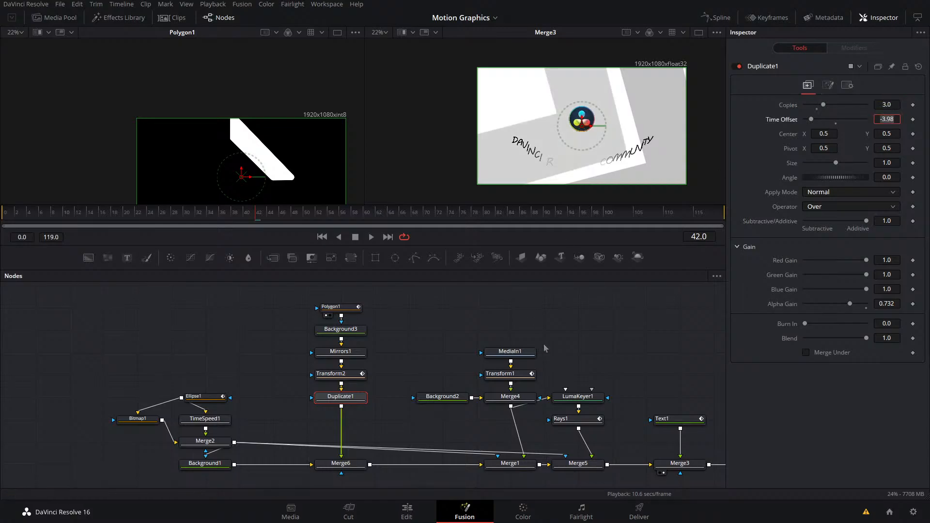
- Go to frame 41, restore Duplicate1's Alpha Gain to 1.0 and look through its jitter and general settings
mouse_move(266, 218)
mouse_down()
mouse_move(206, 228)
mouse_move(277, 226)
mouse_move(254, 226)
mouse_up()
drag(849, 304, 883, 302)
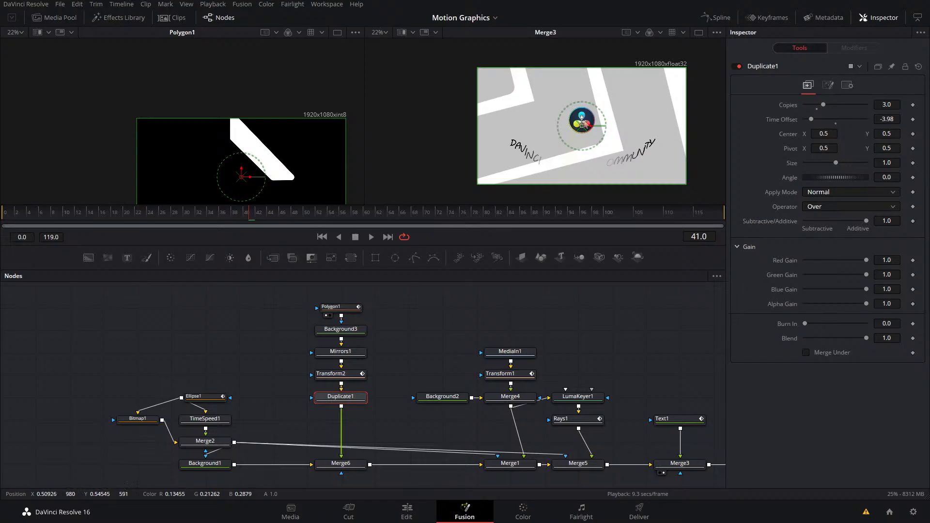
click(829, 85)
click(848, 85)
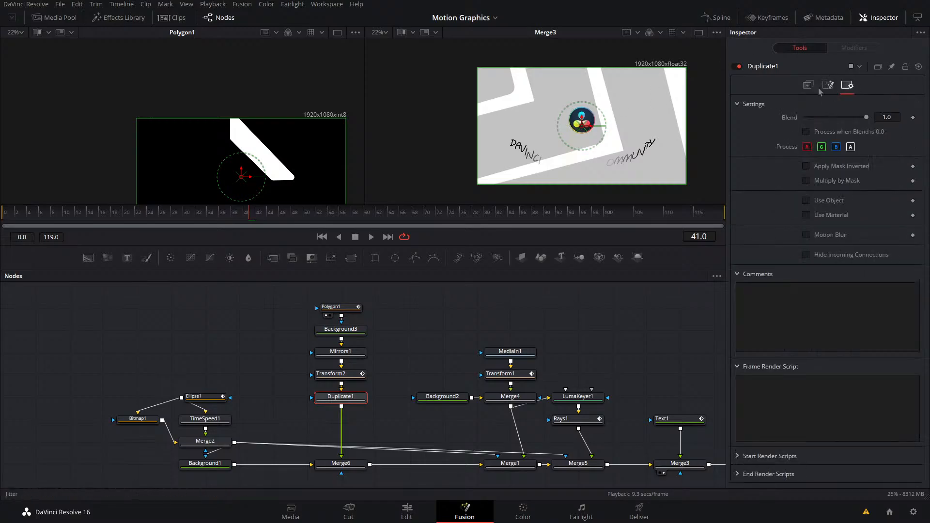
click(806, 87)
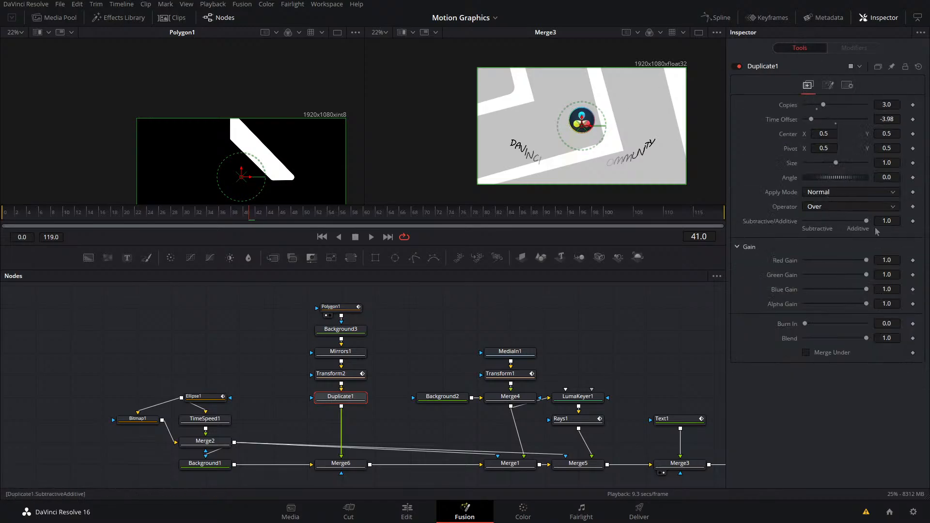
- Try the In, Held Out, Atop and XOr operators on Duplicate1 and return the Operator to Over
mouse_move(866, 222)
mouse_down()
mouse_move(798, 231)
mouse_move(859, 225)
mouse_move(899, 208)
mouse_move(868, 222)
mouse_up()
click(893, 207)
click(819, 228)
click(843, 206)
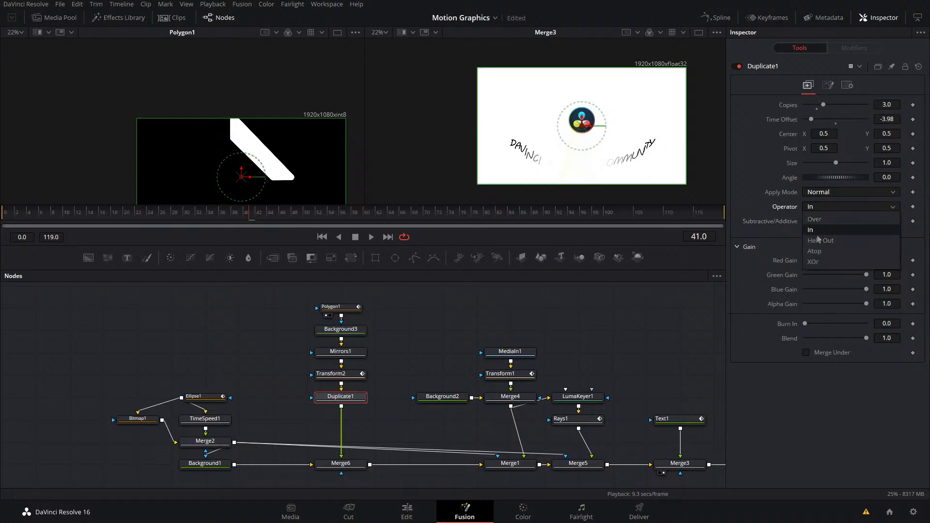
click(819, 242)
click(826, 207)
click(819, 252)
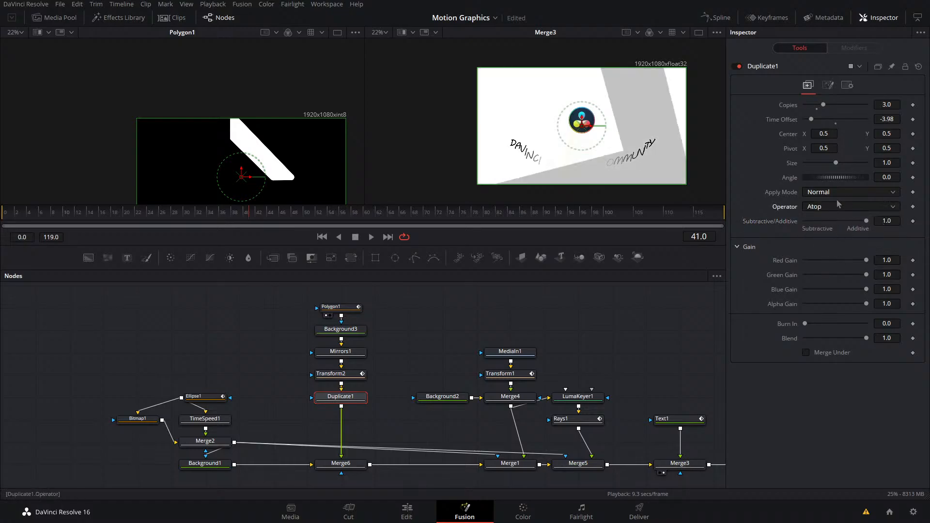
click(843, 207)
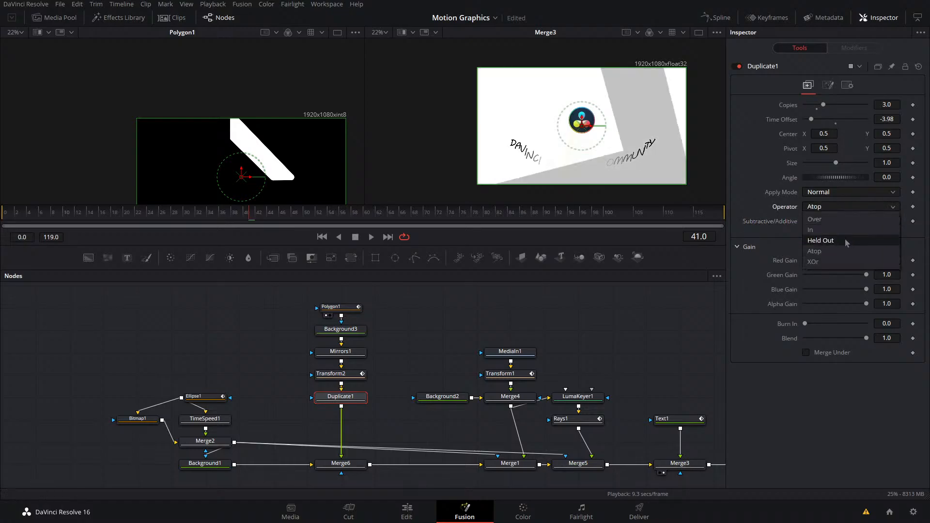
click(839, 261)
mouse_move(866, 221)
mouse_down()
mouse_move(831, 223)
mouse_move(881, 223)
mouse_up()
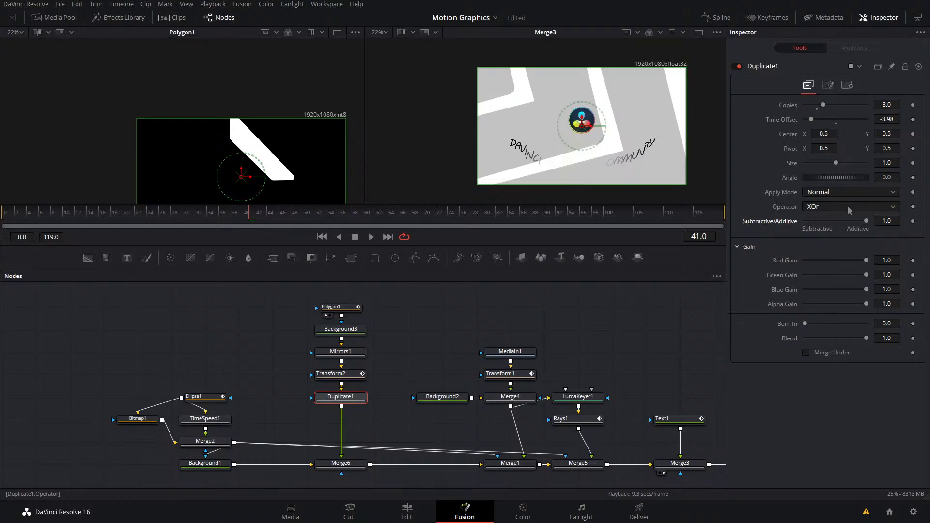
click(848, 206)
click(818, 214)
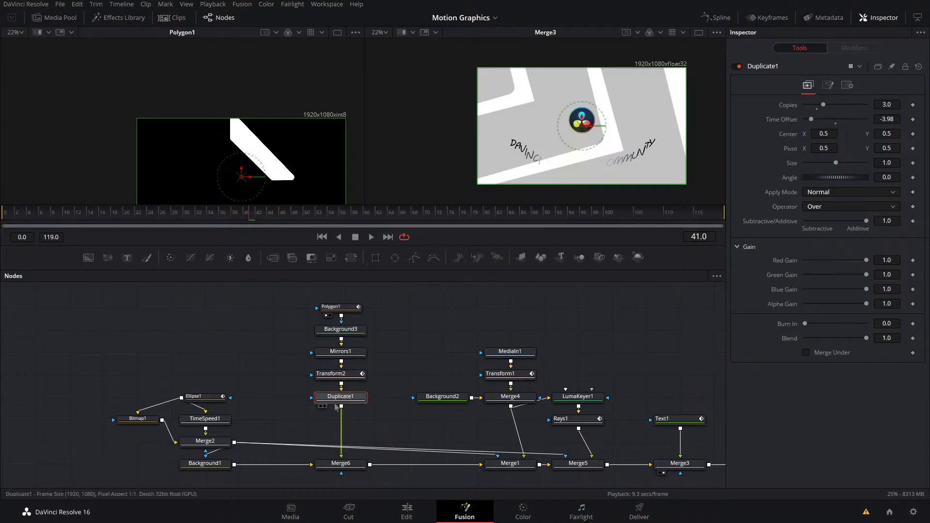
- Delete Duplicate1 and shift the chevron branch from Polygon1 to Merge6 closer to Background1 in the node tree
key(Delete)
drag(367, 299, 312, 488)
drag(327, 467, 294, 466)
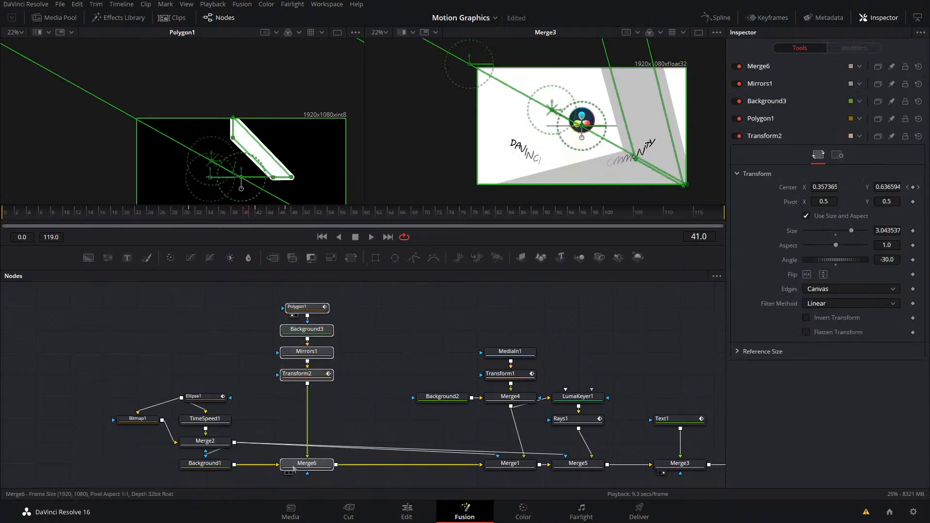
click(346, 390)
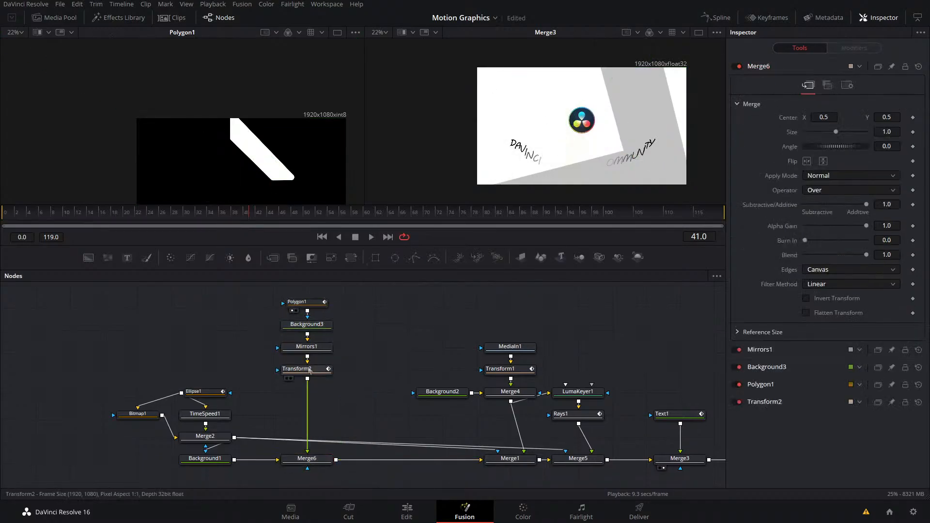
- Place the Polygon1 node directly above Background3 to close the gap in the chevron branch
click(322, 306)
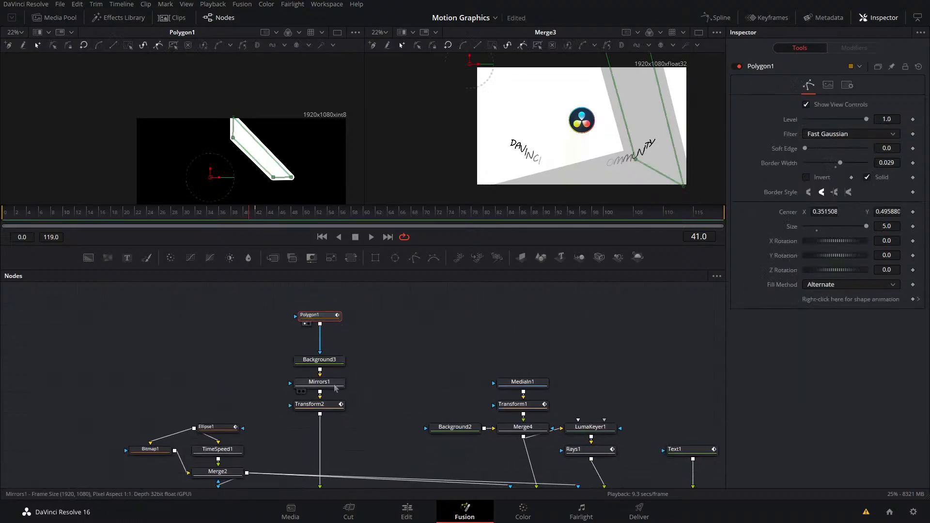
drag(321, 316, 339, 365)
click(323, 359)
click(337, 342)
click(376, 364)
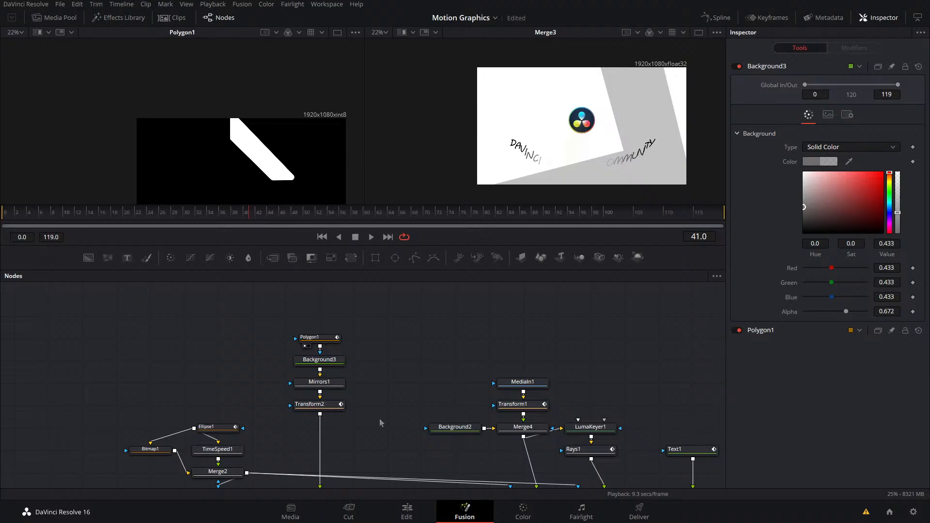
- Add a second TimeSpeed node beside the chevron branch and feed it from Transform2's output
key(shift+space)
text(time)
key(Return)
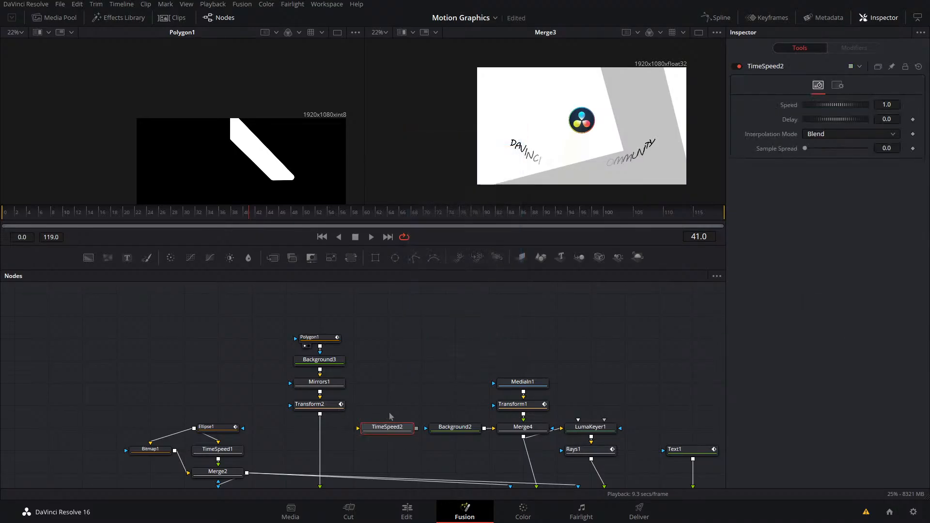
drag(392, 431, 293, 355)
drag(389, 438, 296, 333)
drag(393, 399, 391, 288)
click(403, 337)
drag(402, 337, 377, 398)
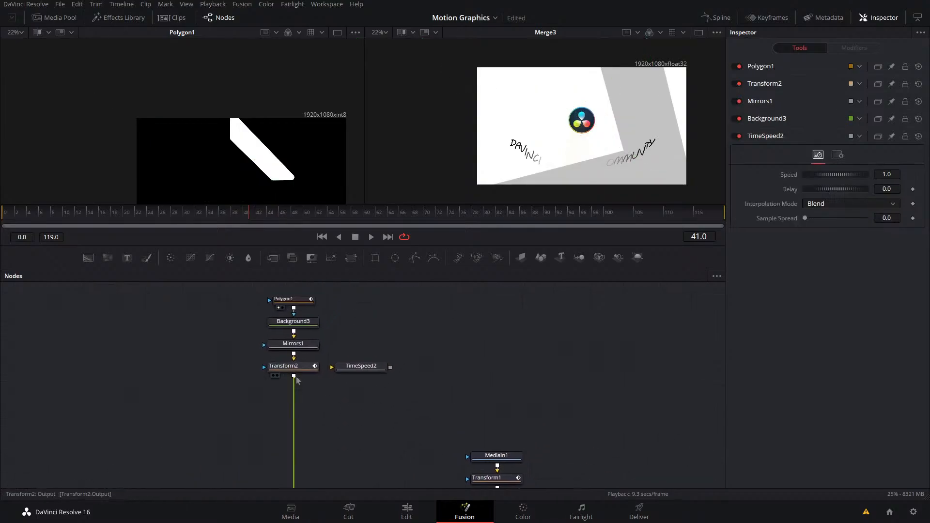
drag(294, 376, 387, 390)
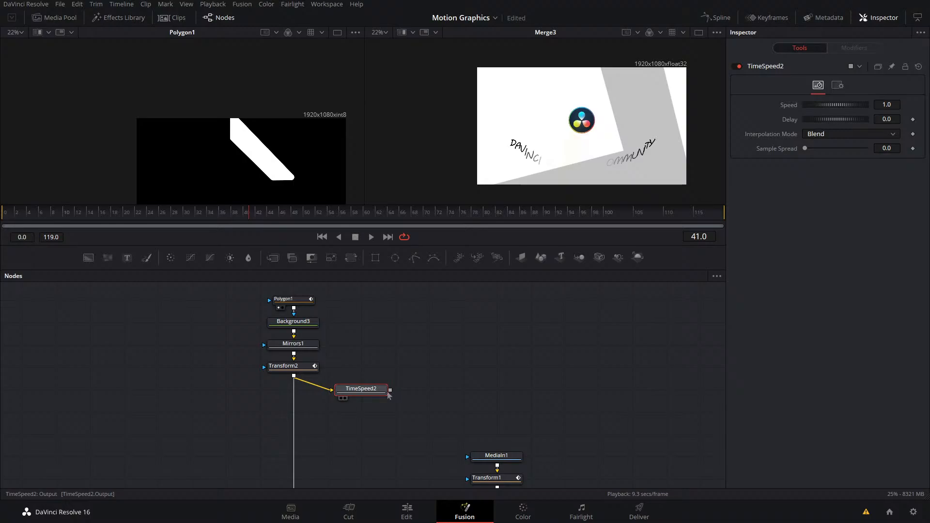
- Add a Background masked by TimeSpeed2 and merge it over Transform2's output, discarding the automatically added merge
key(shift+space)
text(backg)
key(Return)
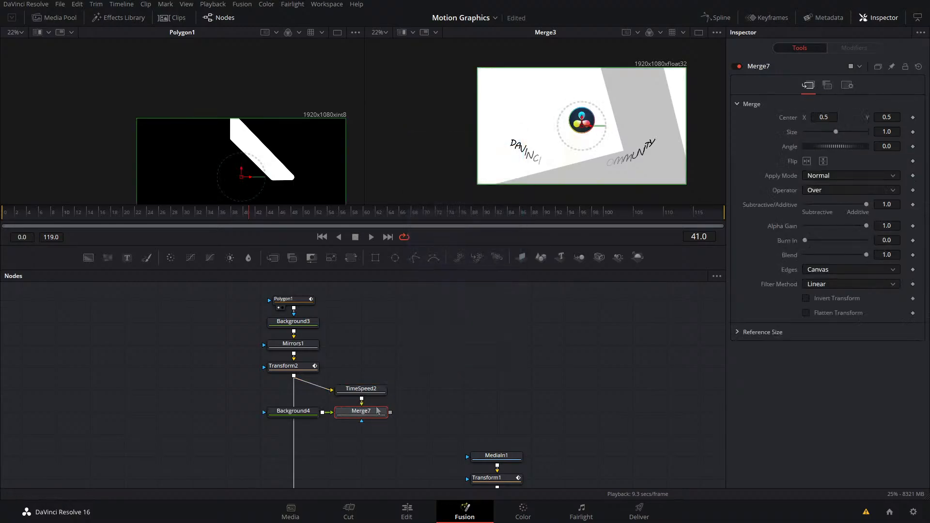
key(Delete)
drag(298, 411, 294, 377)
drag(444, 416, 315, 438)
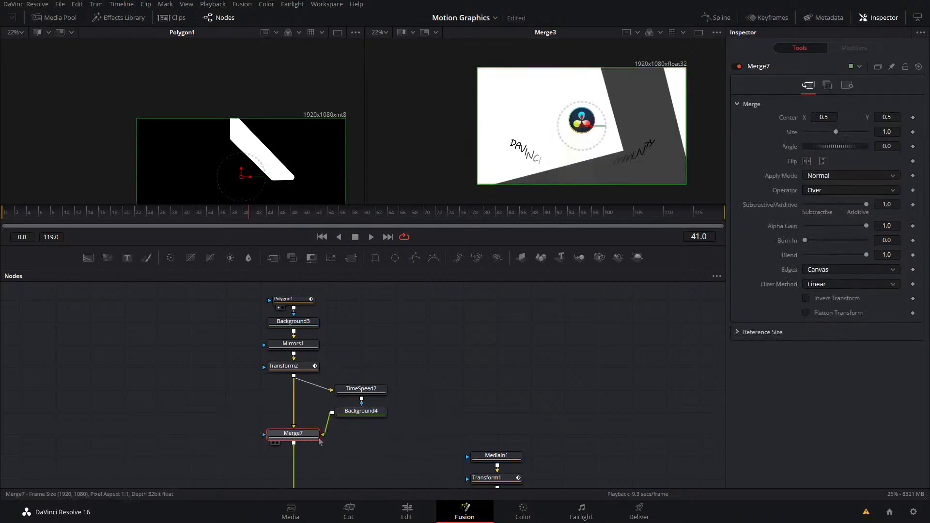
click(365, 454)
- Set TimeSpeed2's Delay to 4.0
click(361, 389)
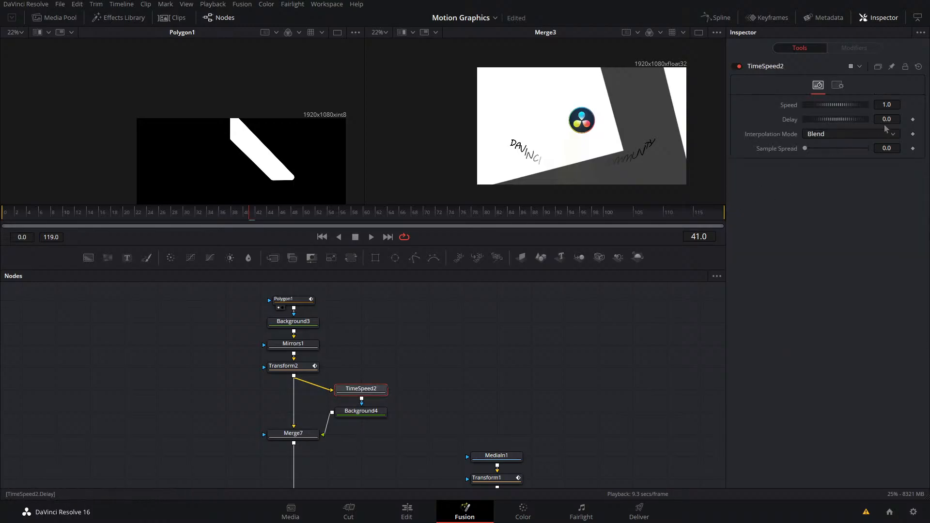
drag(830, 120, 856, 120)
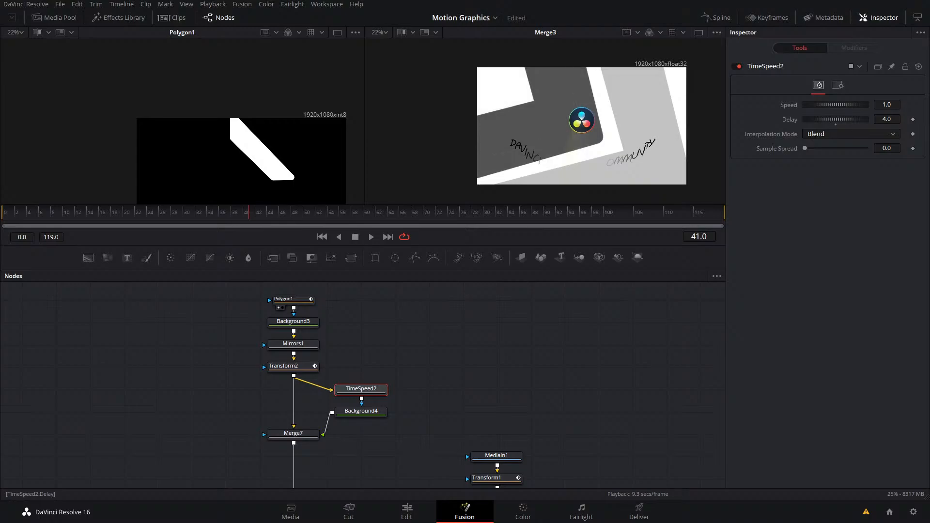
click(887, 119)
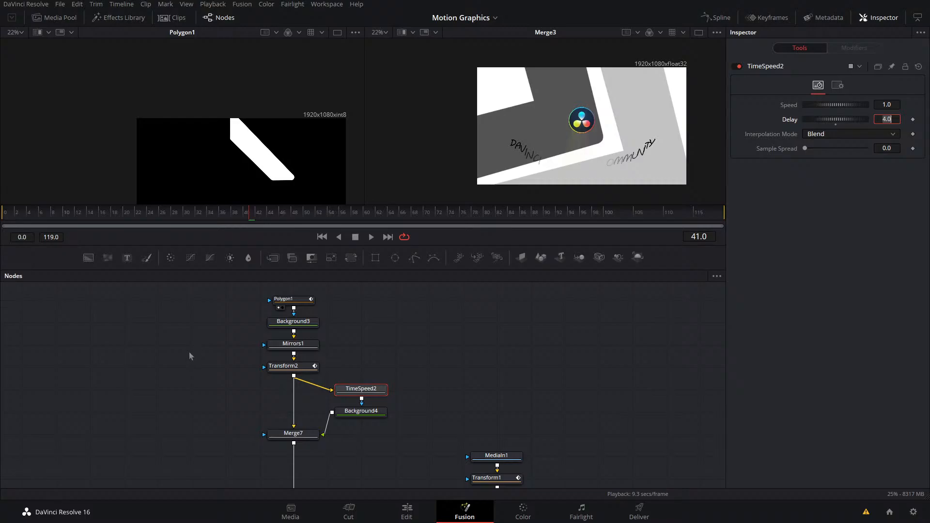
- Reshape Polygon1 at frame 41 by moving its upper end points slightly up and inward and raising its lower inner corner
click(283, 299)
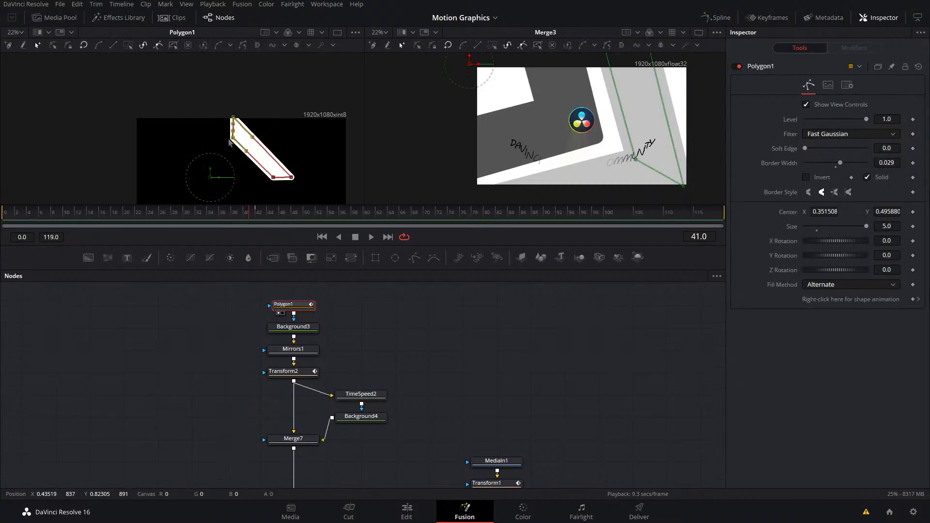
drag(230, 140, 235, 134)
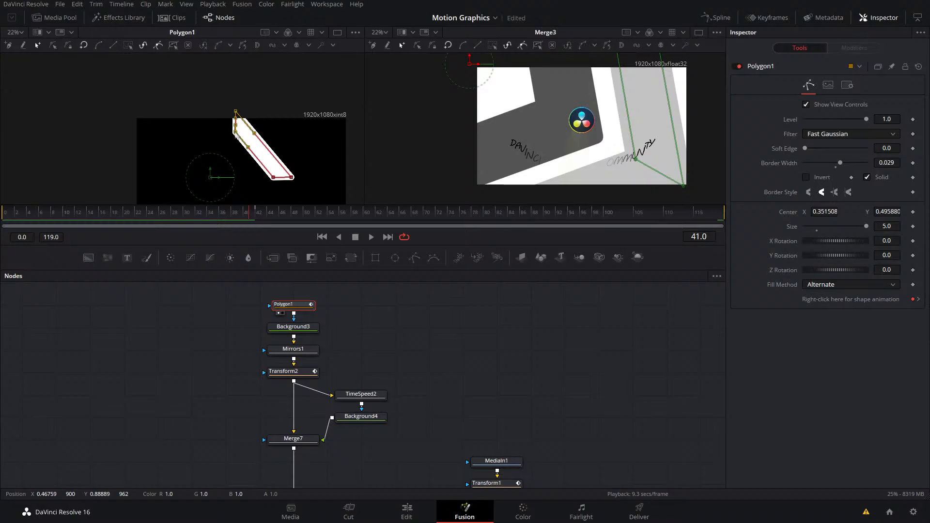
click(403, 336)
click(291, 308)
scroll(261, 156, up, 5)
drag(267, 166, 242, 40)
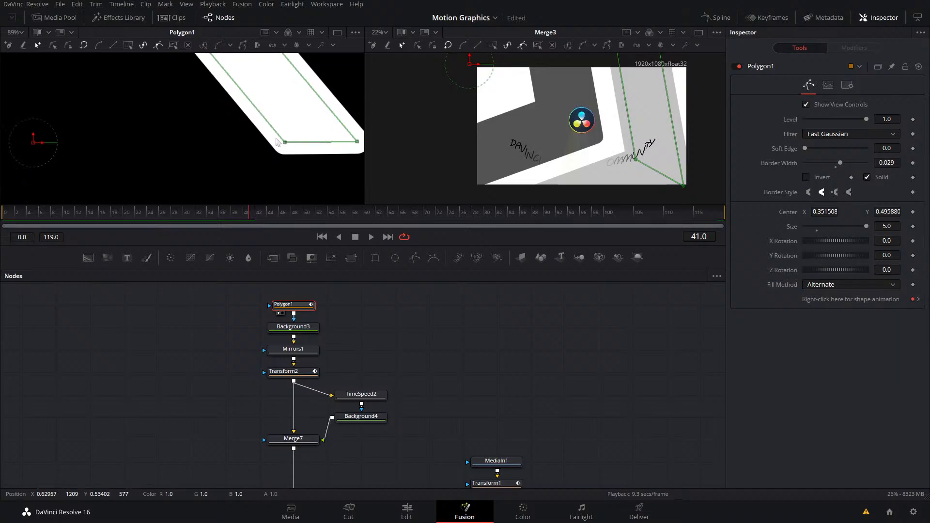
drag(285, 143, 287, 137)
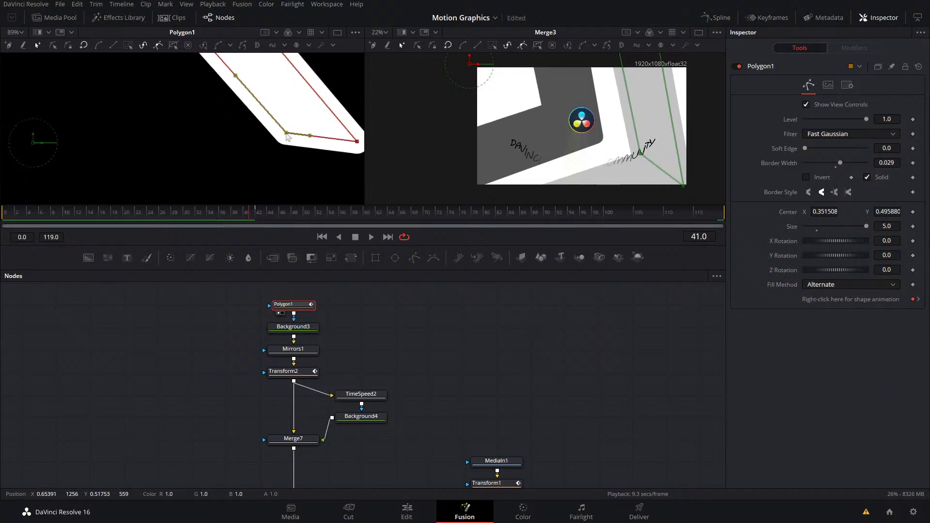
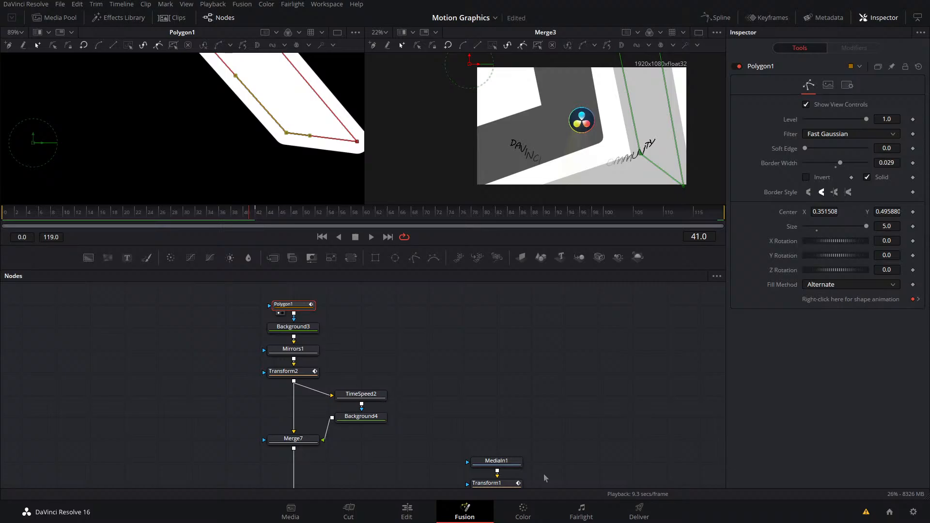
- Lighten Background4's solid color to a grey with Value 0.685
click(361, 417)
mouse_move(805, 229)
mouse_down()
mouse_move(772, 211)
mouse_move(773, 191)
mouse_up()
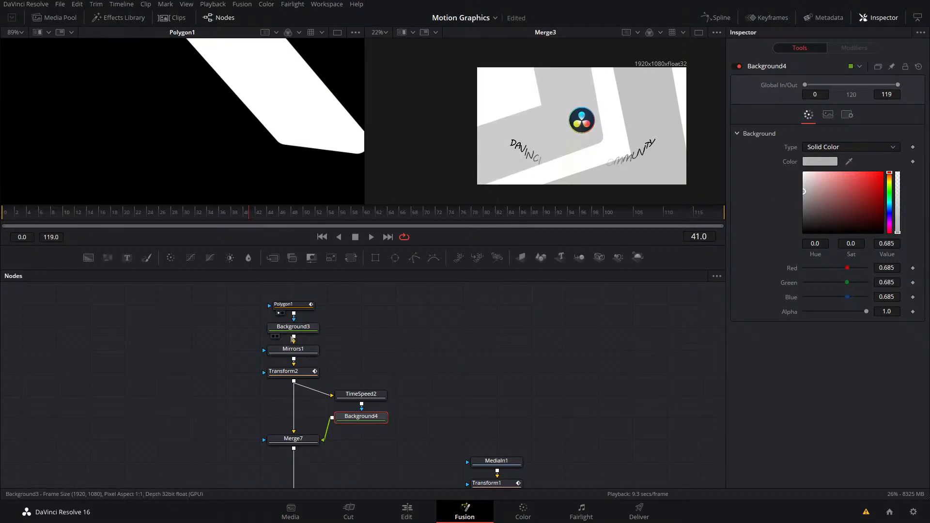
- Move Polygon1's lower inner corner slightly outward at frame 41 and remove its shape keyframe at frame 42
click(291, 305)
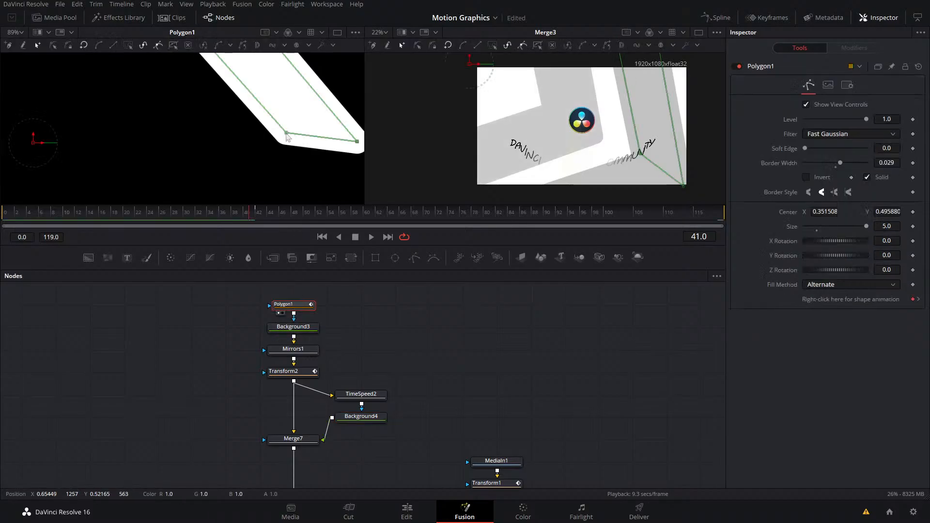
mouse_move(286, 134)
mouse_down()
mouse_move(270, 136)
mouse_move(278, 138)
mouse_up()
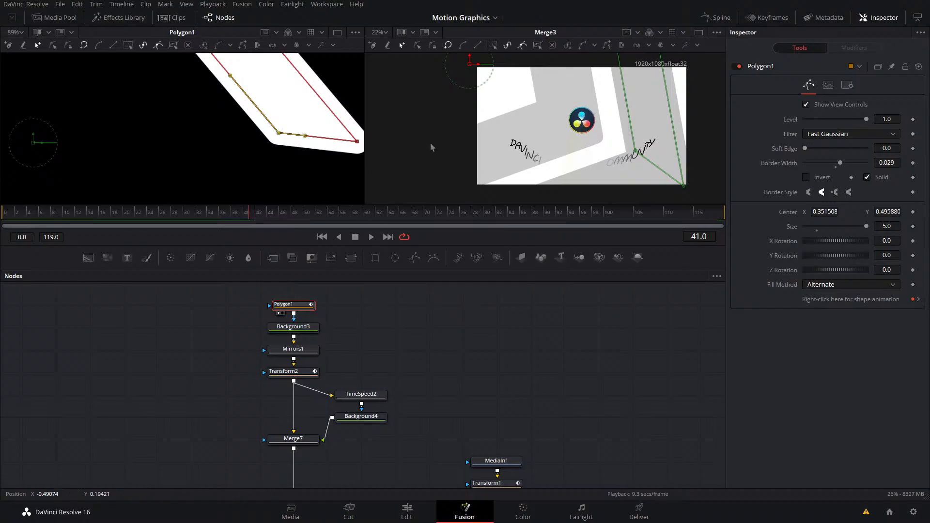
key(space)
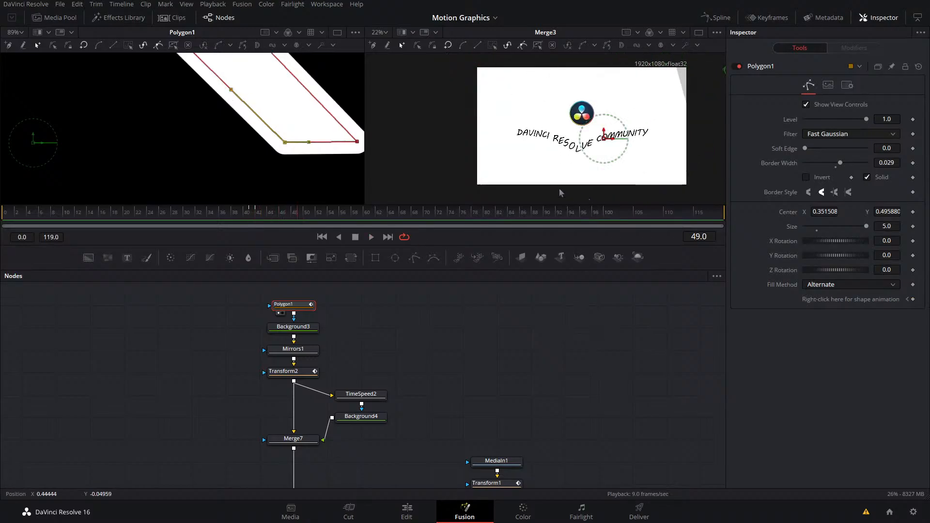
click(260, 222)
click(254, 226)
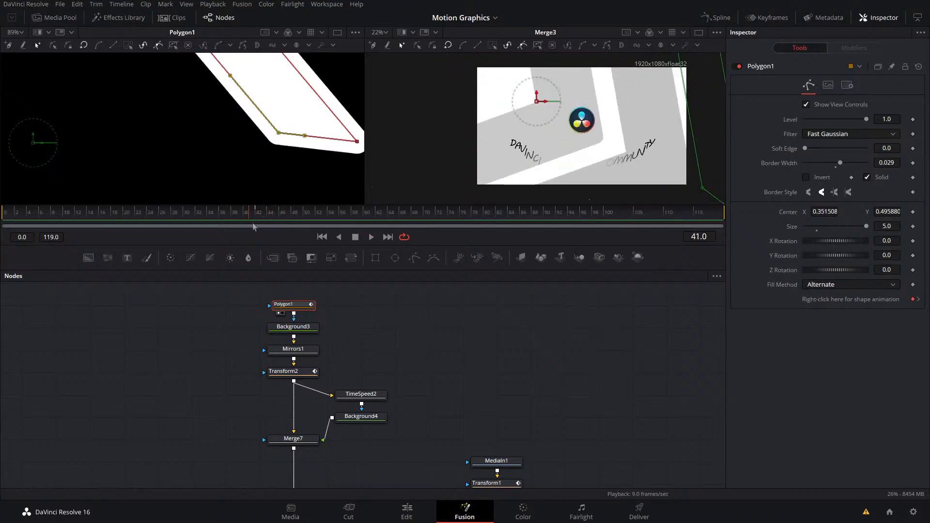
drag(253, 226, 259, 224)
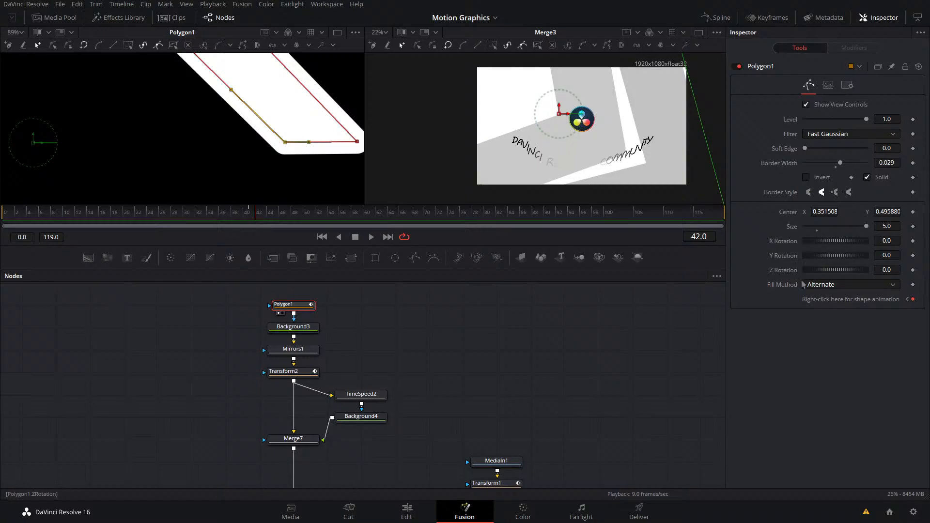
right_click(839, 299)
click(853, 316)
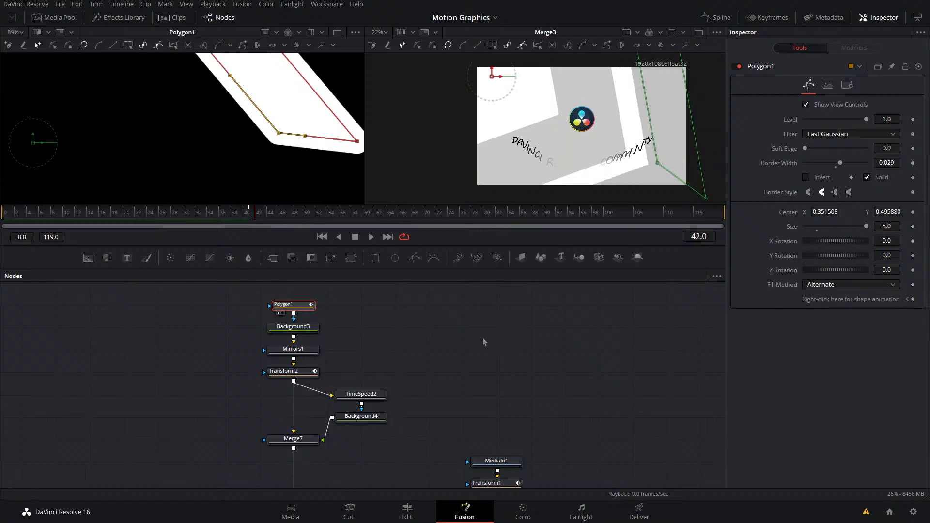
- Mask Merge6 with Merge2's output while playing the animation from frame 0
drag(199, 222, 2, 232)
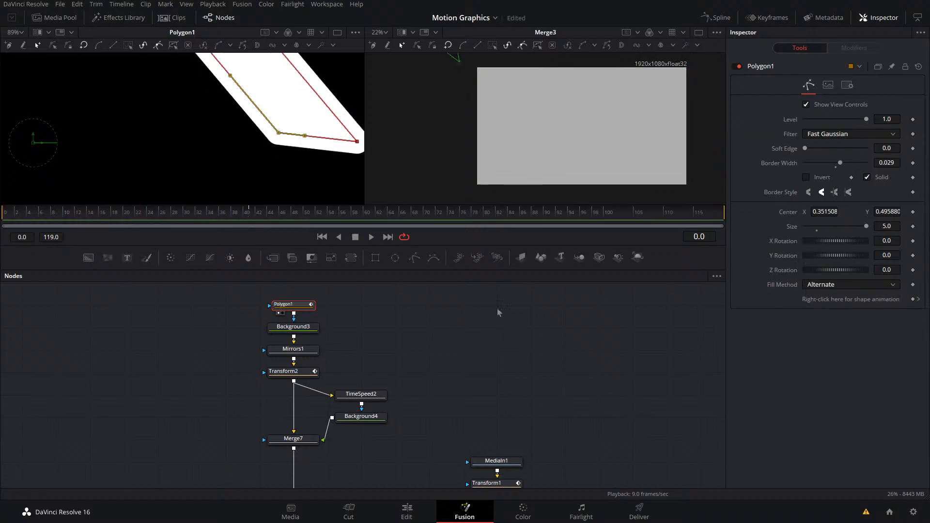
key(space)
drag(388, 345, 416, 199)
drag(248, 407, 321, 428)
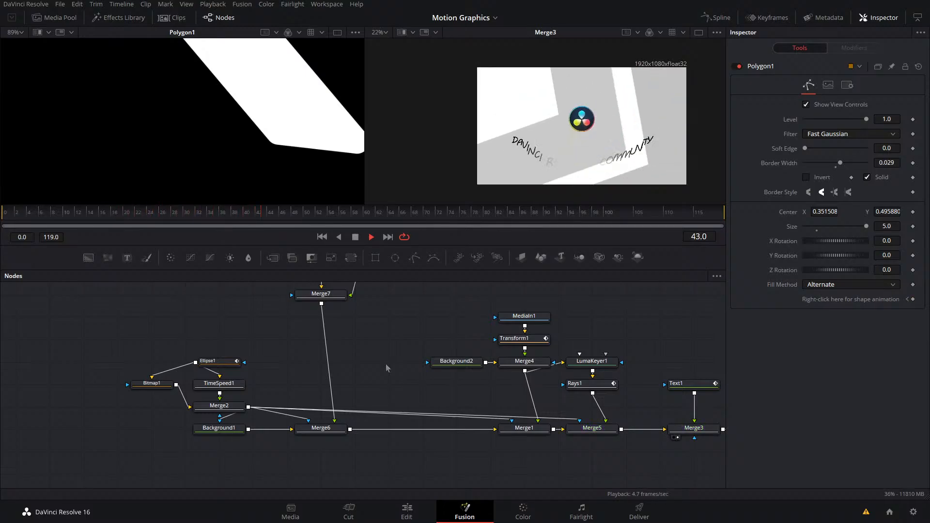
key(space)
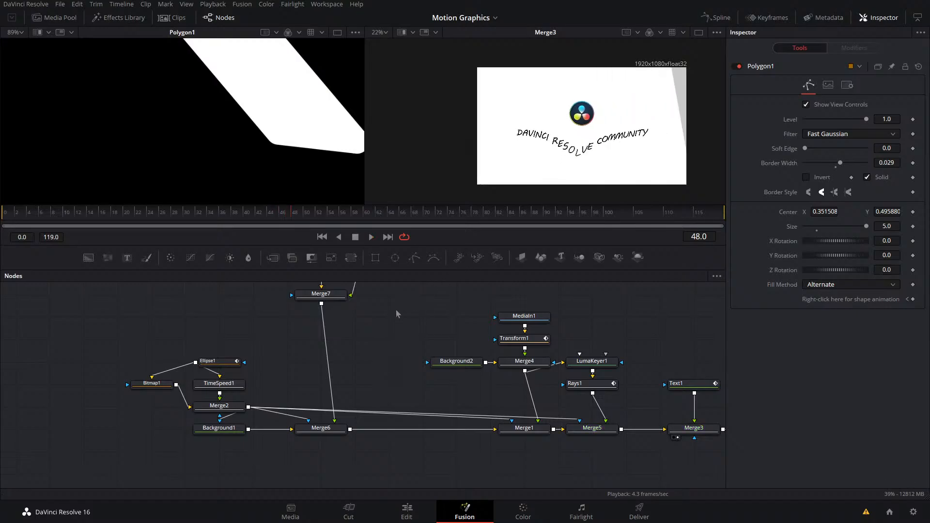
- Lighten Background4's solid color to a grey with Value 0.787
drag(397, 313, 425, 430)
click(416, 388)
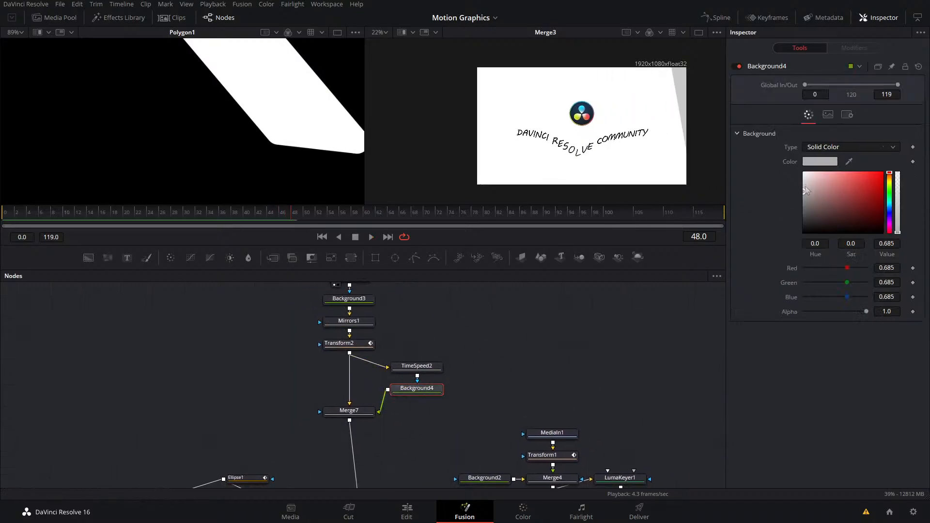
drag(804, 189, 798, 185)
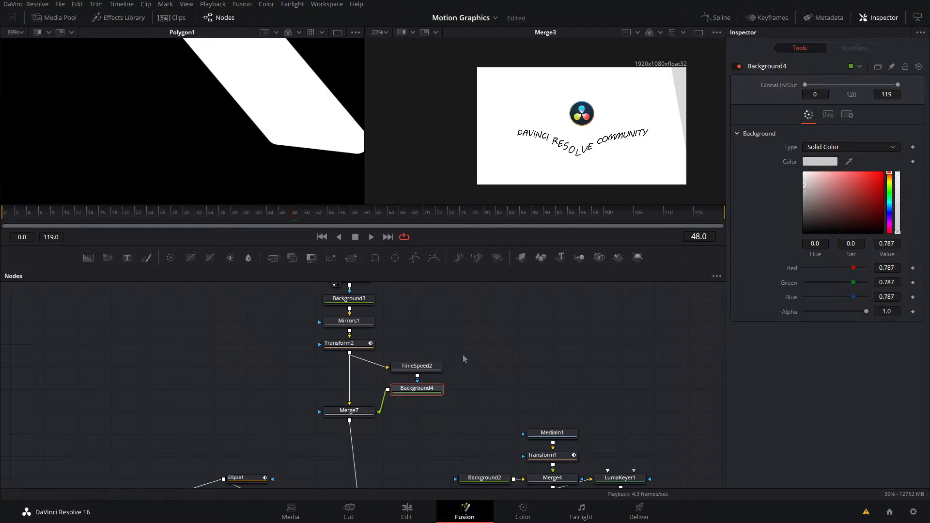
- Duplicate TimeSpeed2 and Background4, merge the copied Background over Merge7's output, and feed the copied TimeSpeed from Transform2
drag(486, 335, 430, 411)
key(ctrl+c)
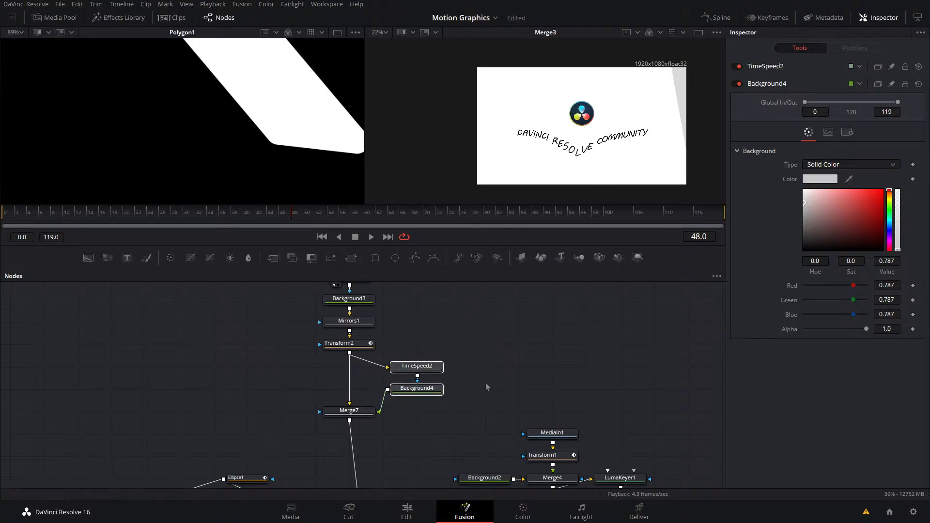
key(ctrl+v)
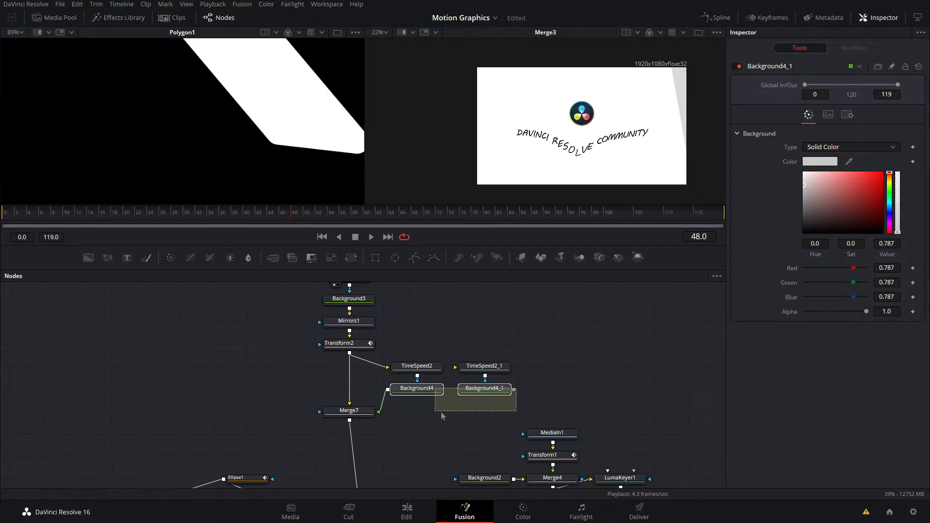
drag(514, 390, 348, 421)
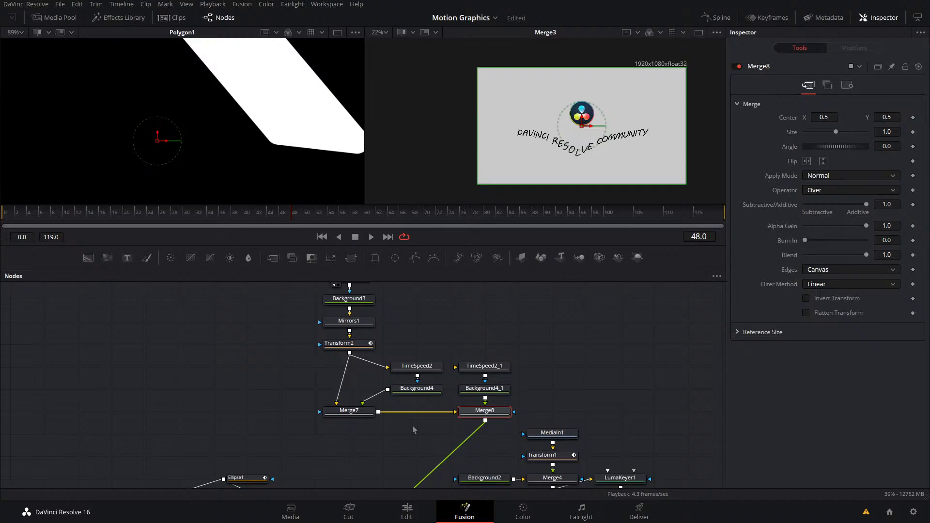
drag(501, 414, 366, 436)
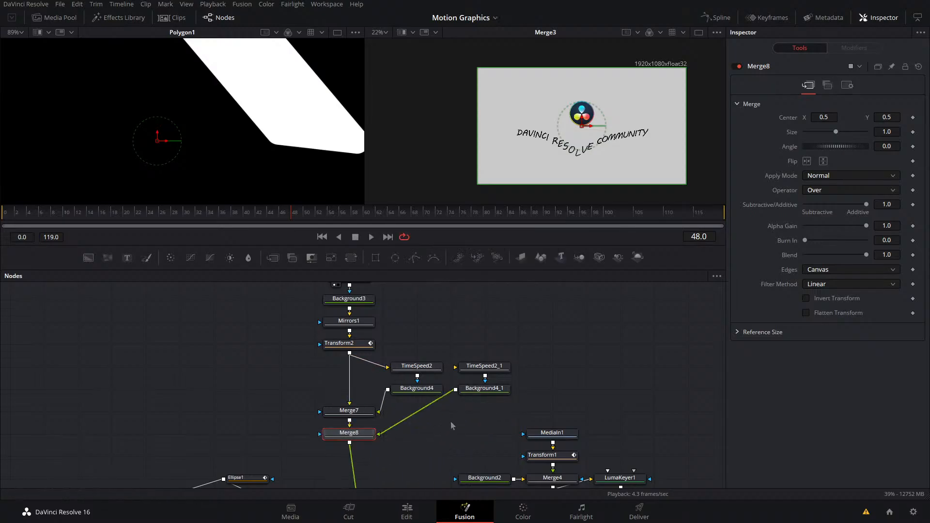
drag(349, 353, 489, 369)
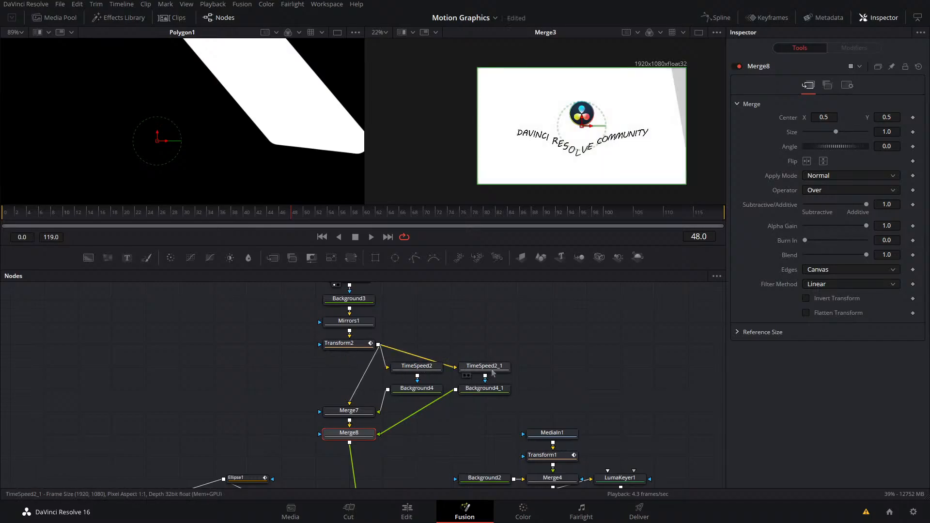
- Set the copied TimeSpeed node's Delay to 8.0 and lighten the copied Background's color to Value 0.937
click(484, 366)
click(887, 120)
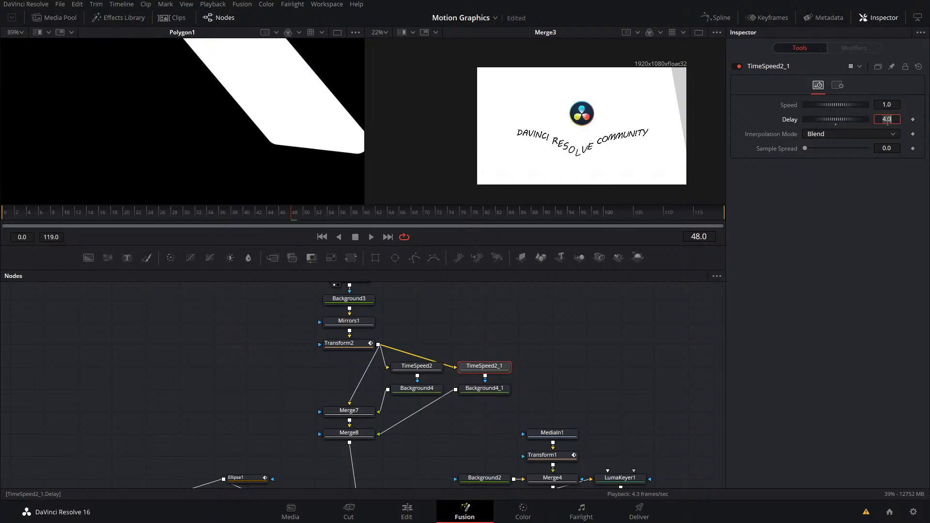
key(Return)
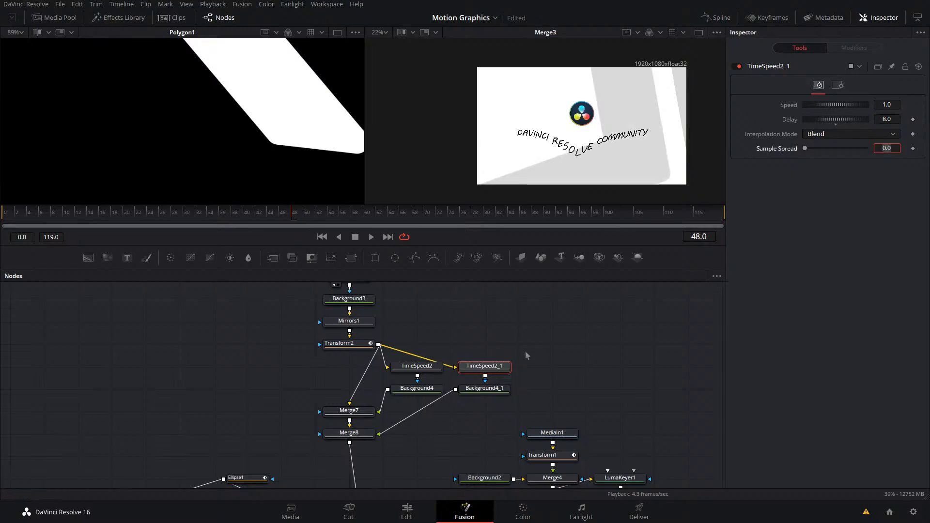
click(484, 388)
drag(805, 186, 805, 176)
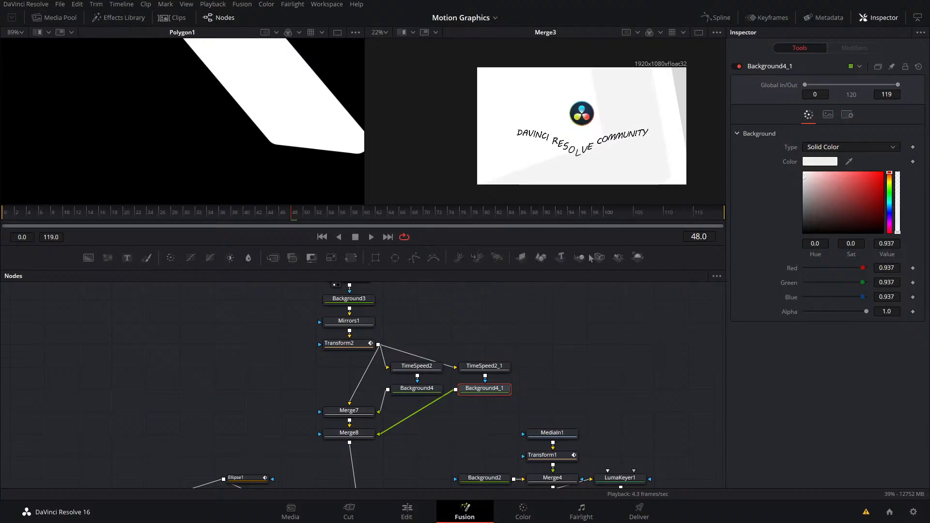
- Play the animation repeatedly from frame 0 to review the delayed grey chevrons sweeping behind the logo and text
drag(291, 213, 2, 271)
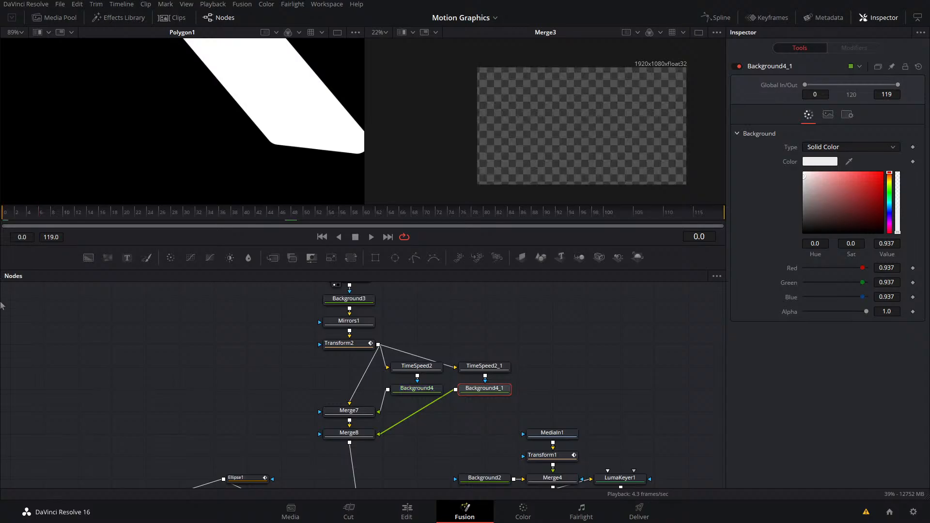
key(space)
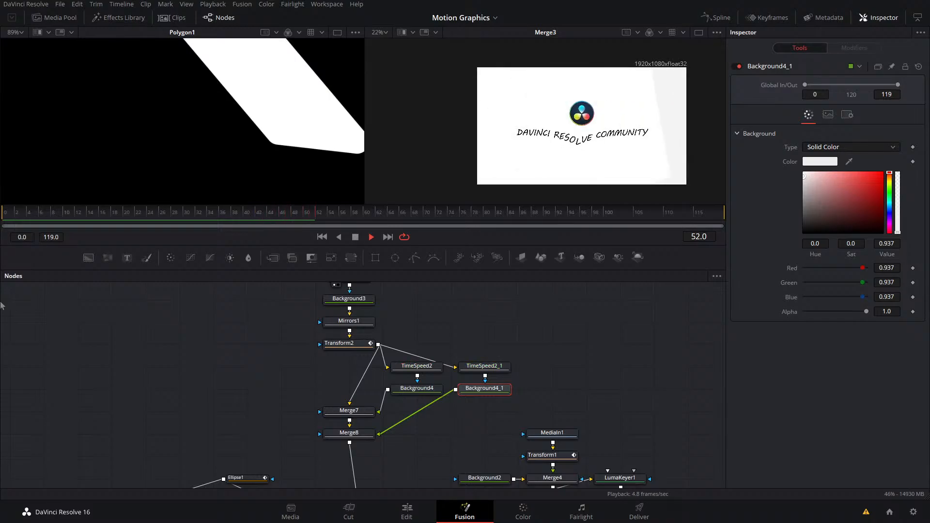
key(space)
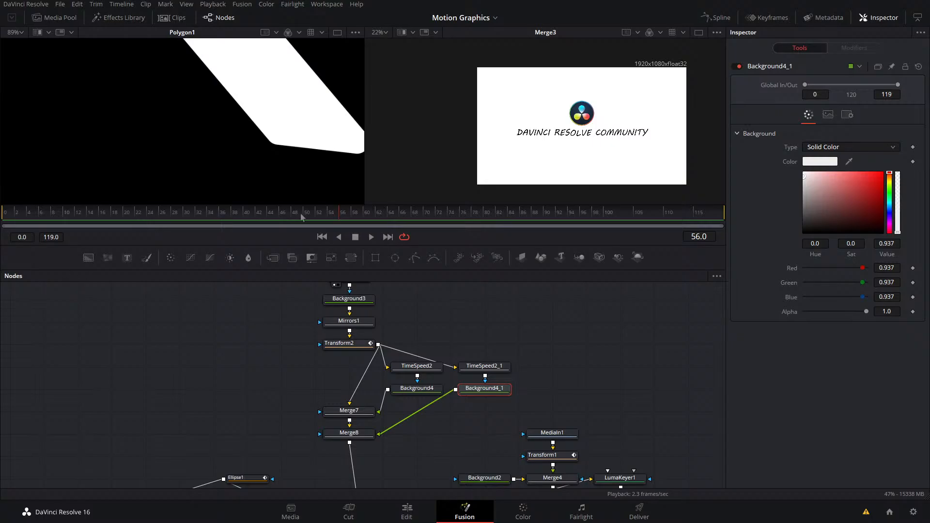
drag(301, 217, 2, 222)
key(space)
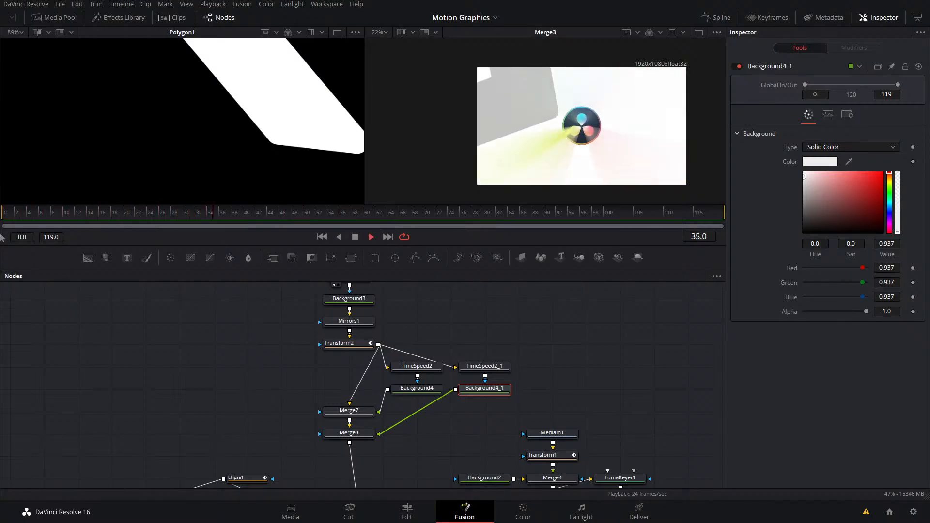
key(space)
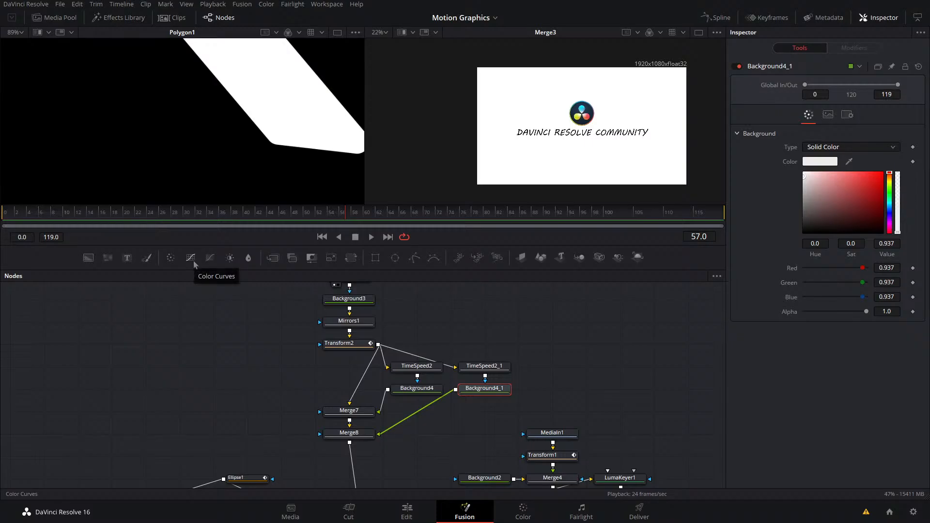
click(4, 212)
key(space)
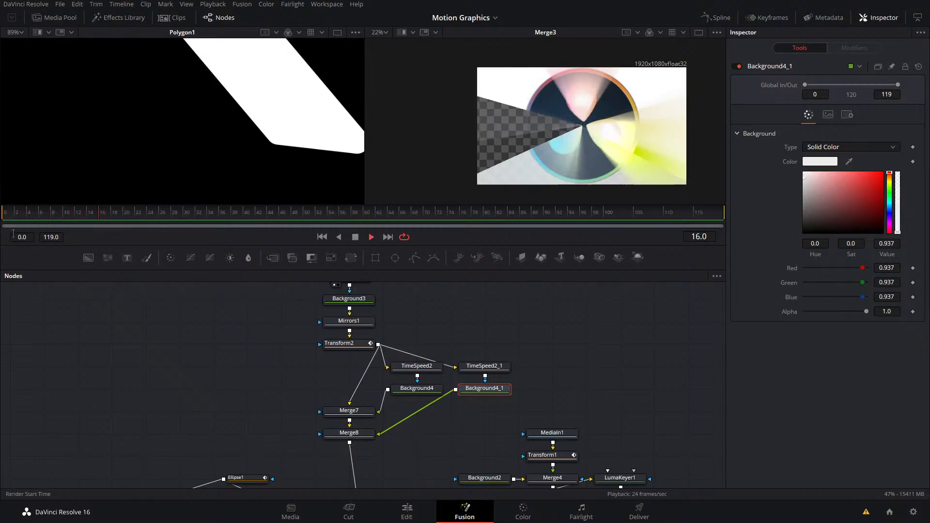
key(space)
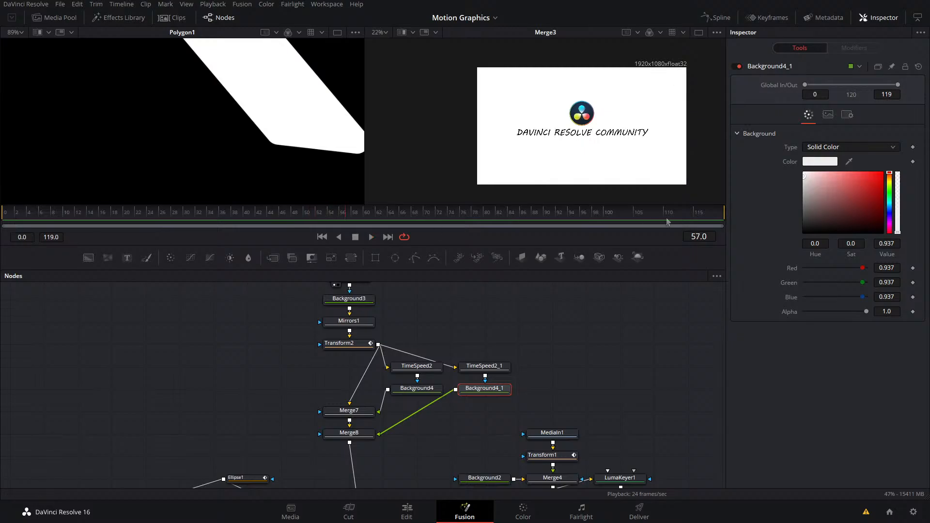
- Move Merge6 closer to Background1 and add a TimeSpeed node fed from Merge8's output
click(455, 437)
drag(454, 434, 475, 350)
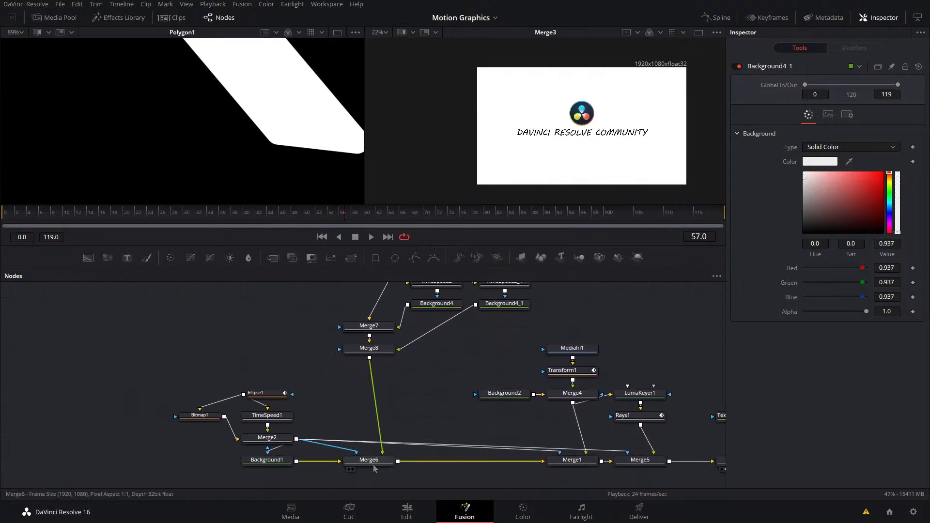
drag(374, 467, 339, 466)
key(shift+space)
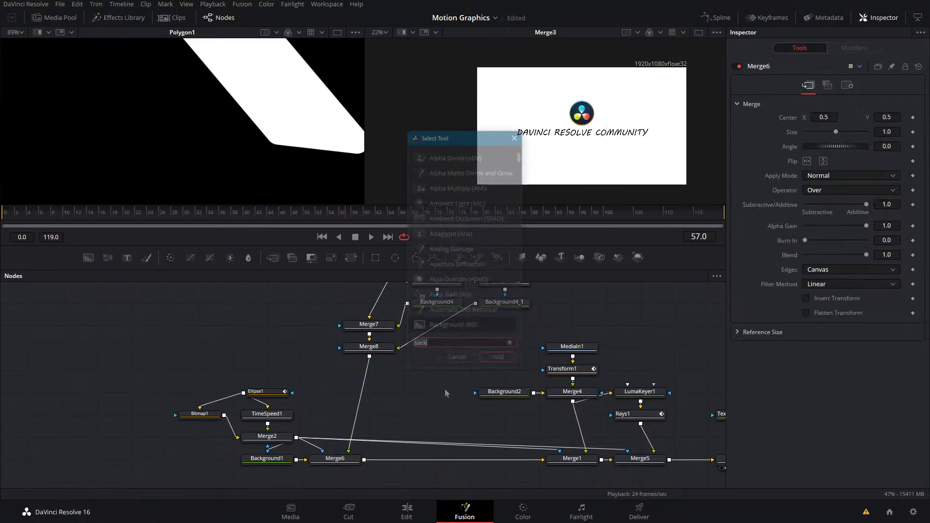
text(time)
key(Return)
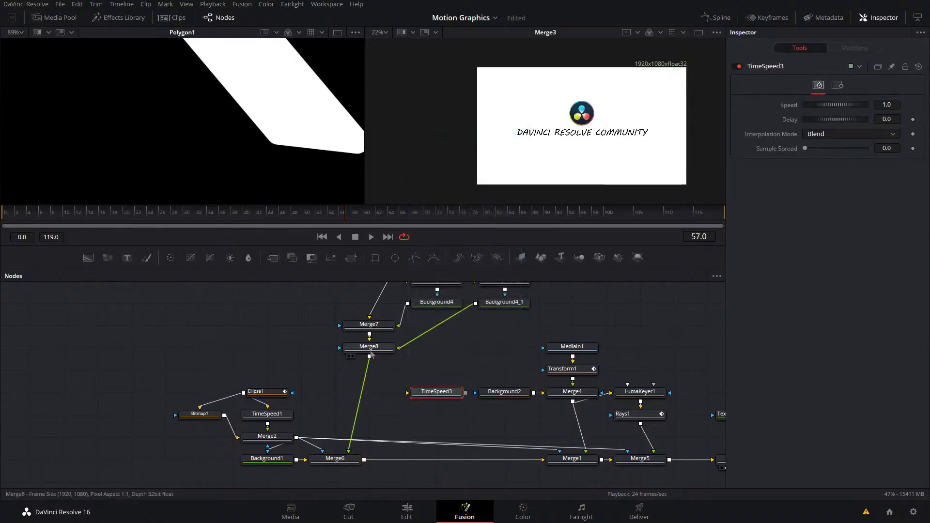
drag(369, 357, 408, 393)
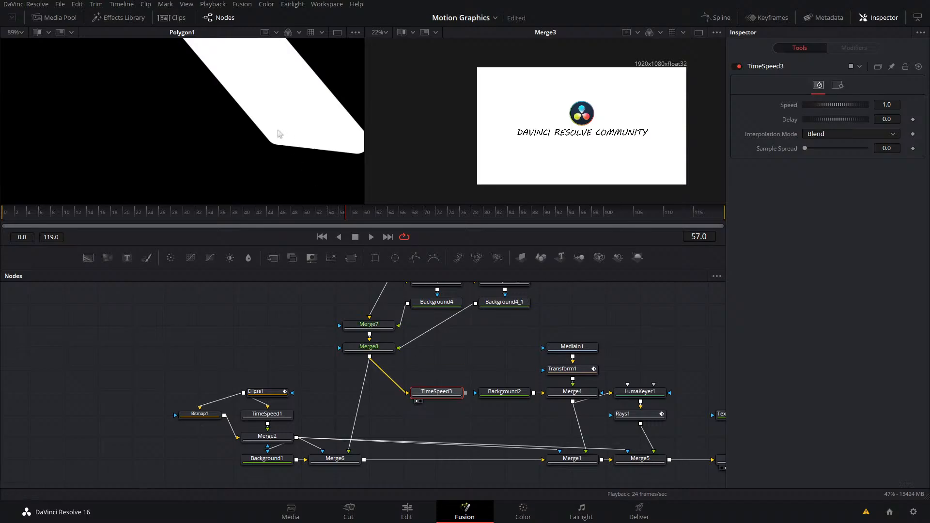
- Show TimeSpeed3 in the first viewer and set its Delay to 15.0
key(1)
click(891, 119)
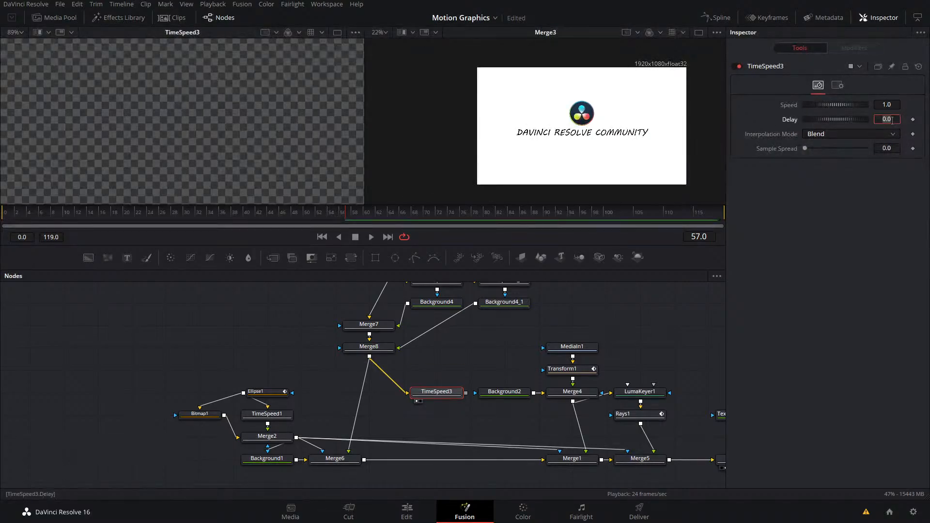
key(Return)
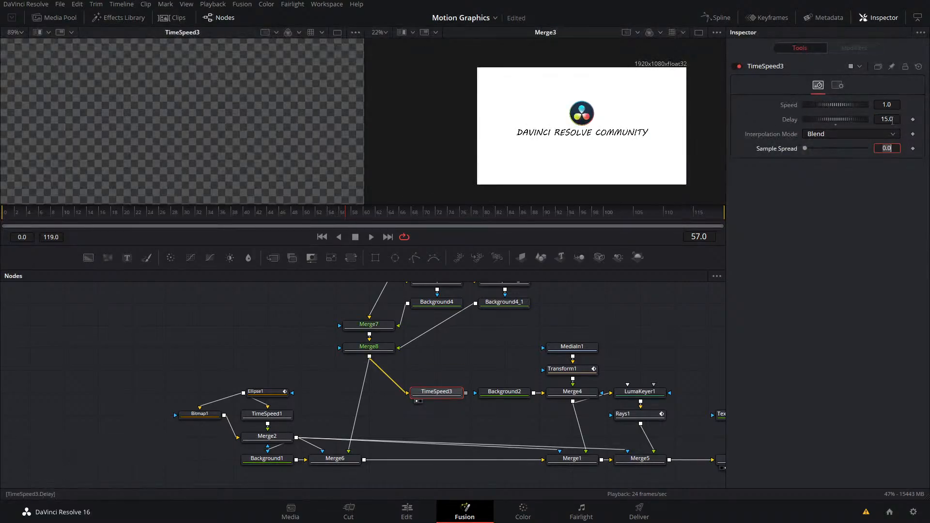
- Add a Transform node fed by TimeSpeed3, place it directly below, and move the logo nodes into a tidier arrangement
key(shift+space)
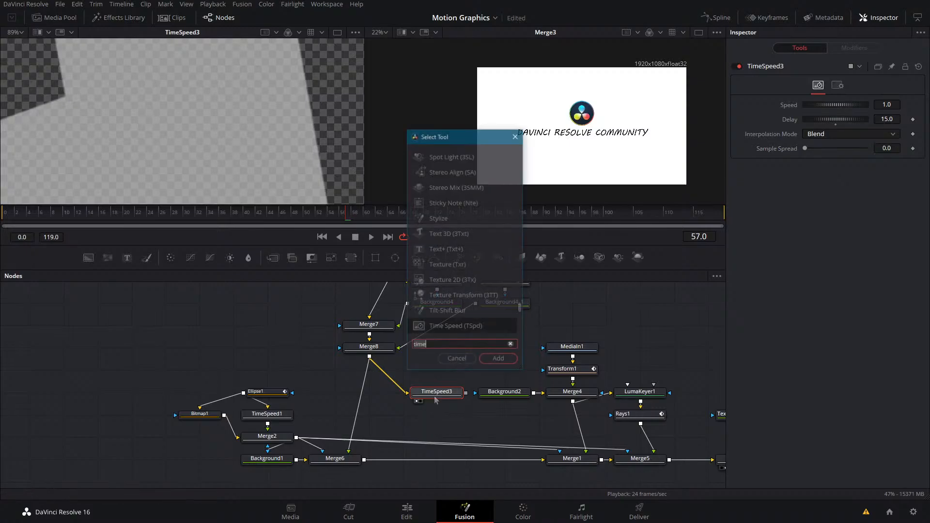
text(transform)
key(Return)
drag(479, 394, 418, 417)
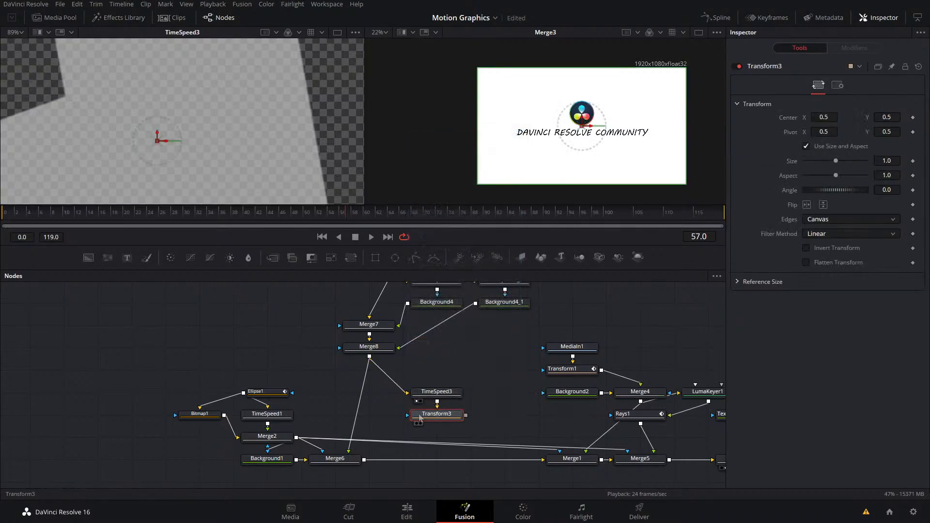
drag(535, 406, 480, 398)
drag(482, 319, 592, 389)
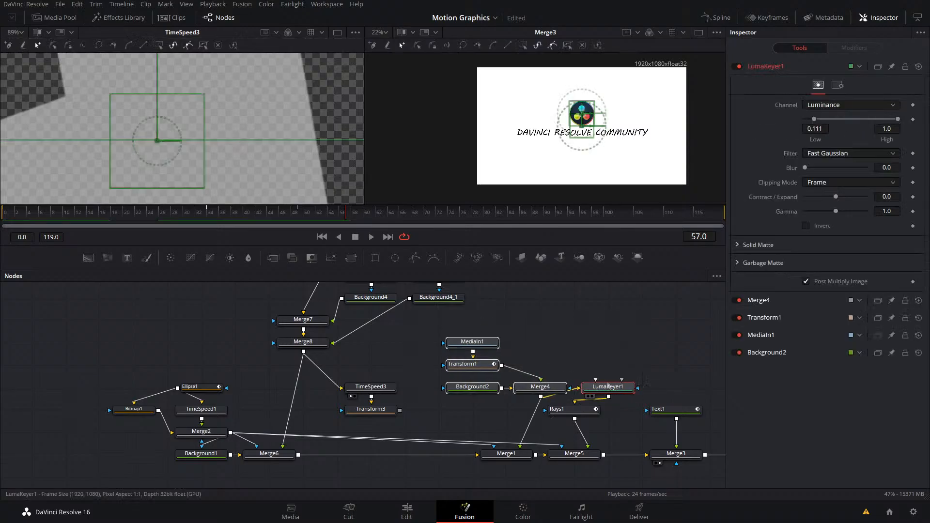
- Show Transform3 fitted in the first viewer and flip its chevrons vertically only
click(373, 421)
click(371, 409)
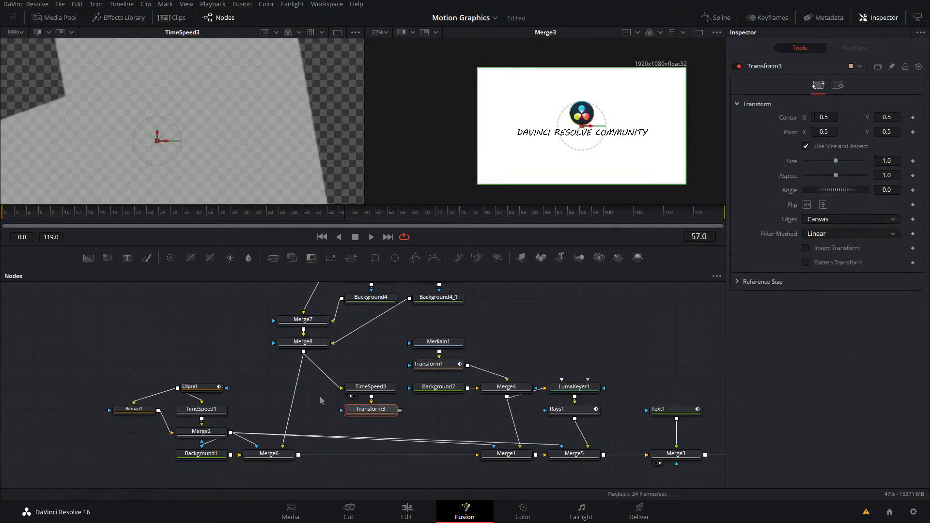
key(ctrl+f)
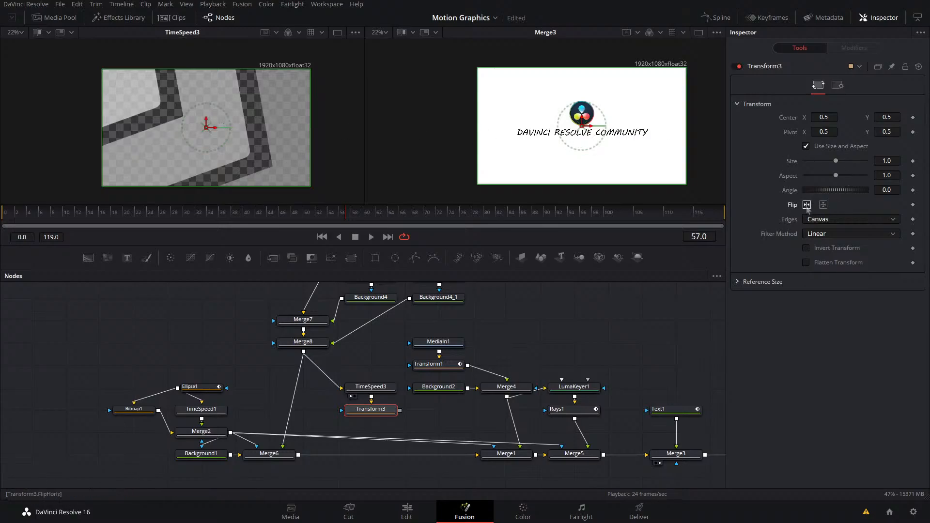
click(807, 204)
key(1)
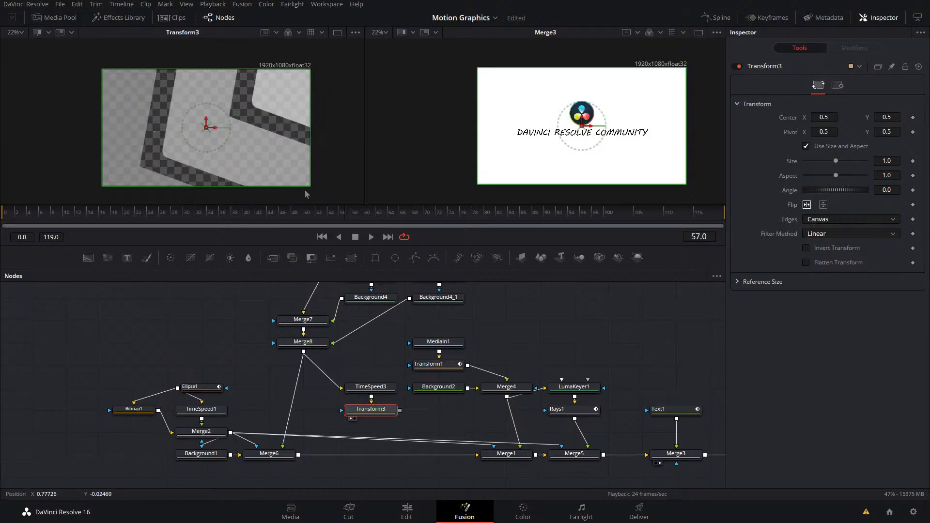
click(823, 205)
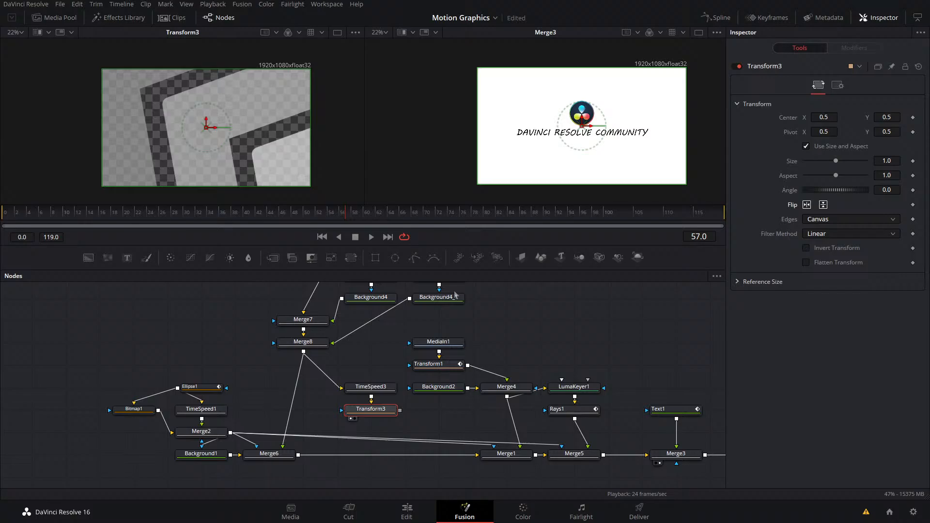
click(807, 205)
- Merge Transform3's output into the chain after Merge6 and use Merge2 as the new merge's effect mask
click(400, 416)
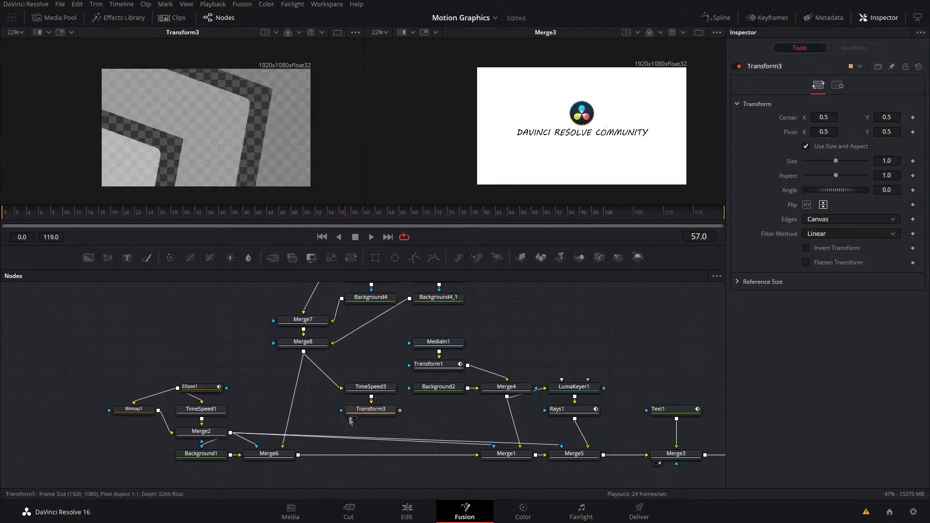
drag(399, 412, 299, 456)
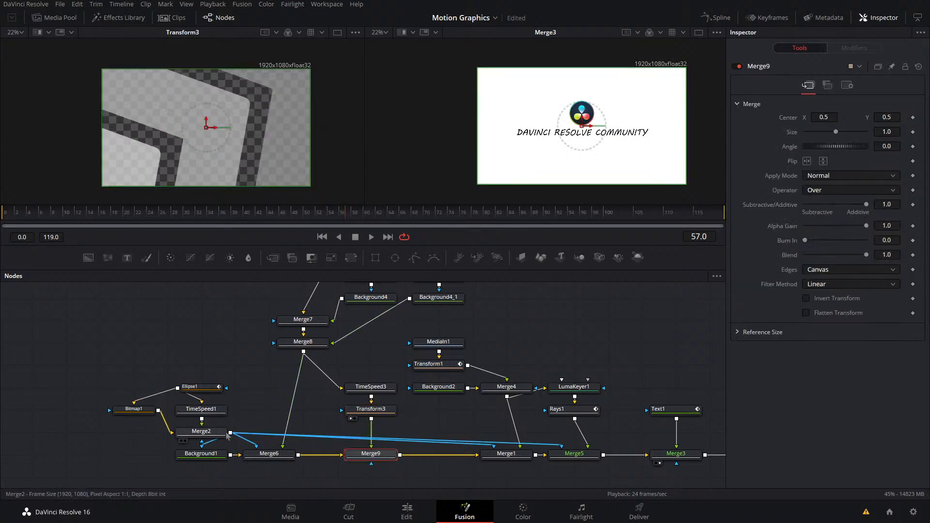
drag(384, 460, 378, 458)
- Play the animation from frame 0 several times to review the flipped, delayed chevrons behind the logo
key(space)
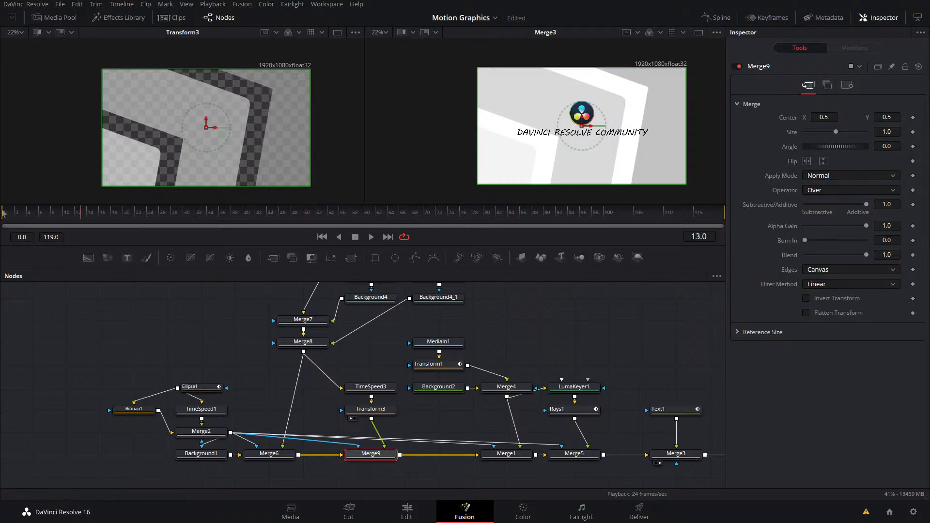
click(607, 341)
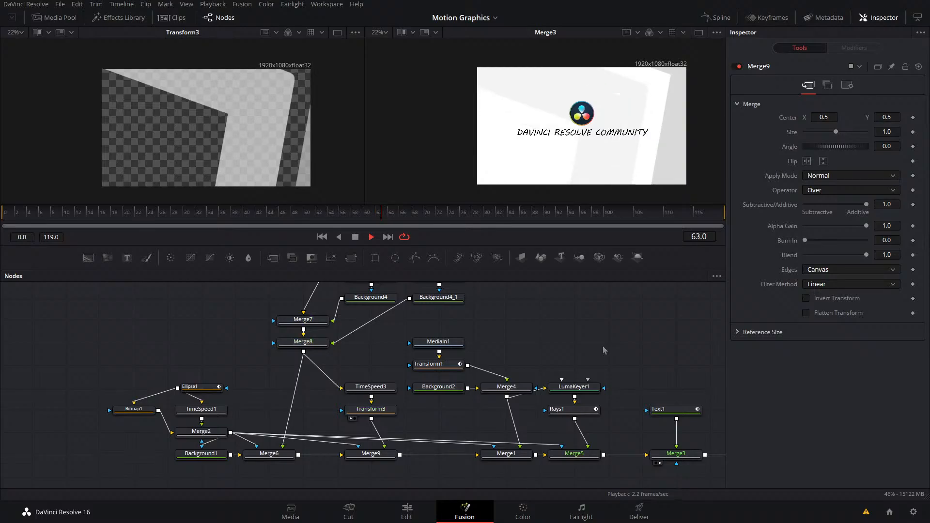
drag(389, 216, 1, 223)
key(space)
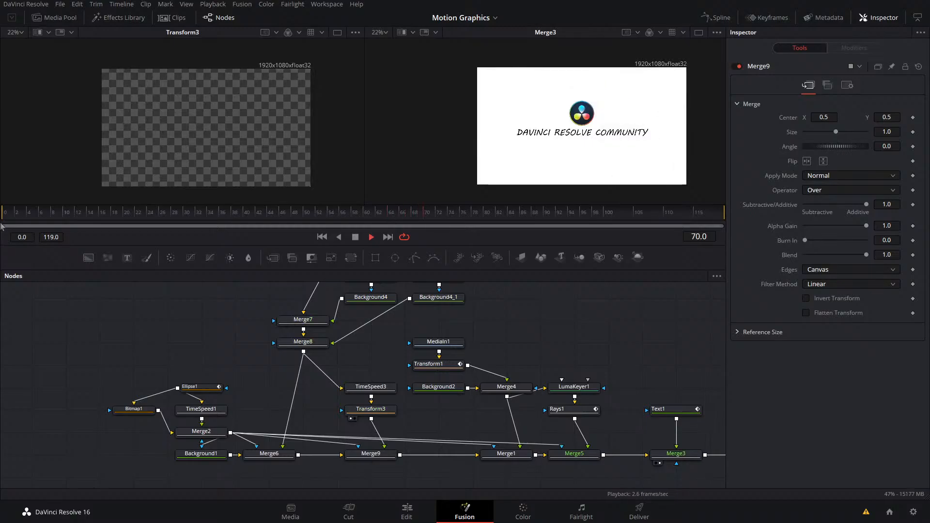
key(space)
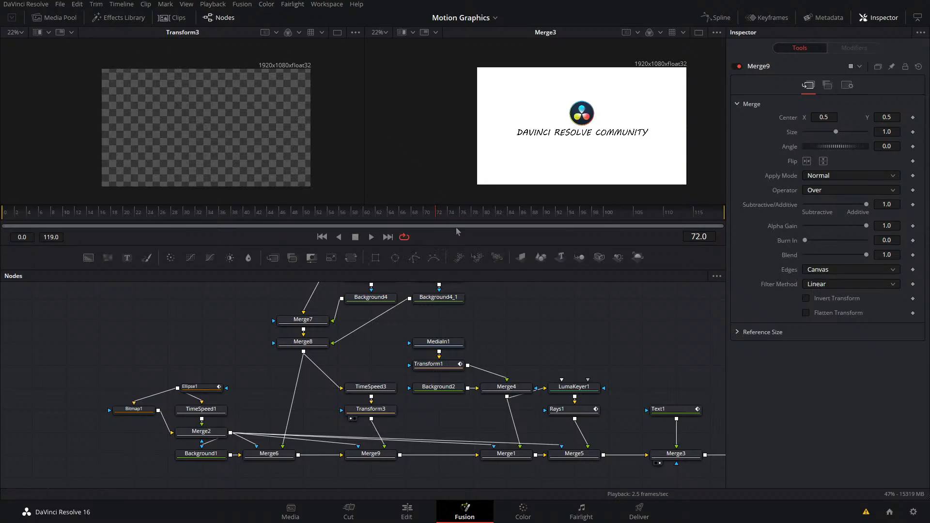
key(space)
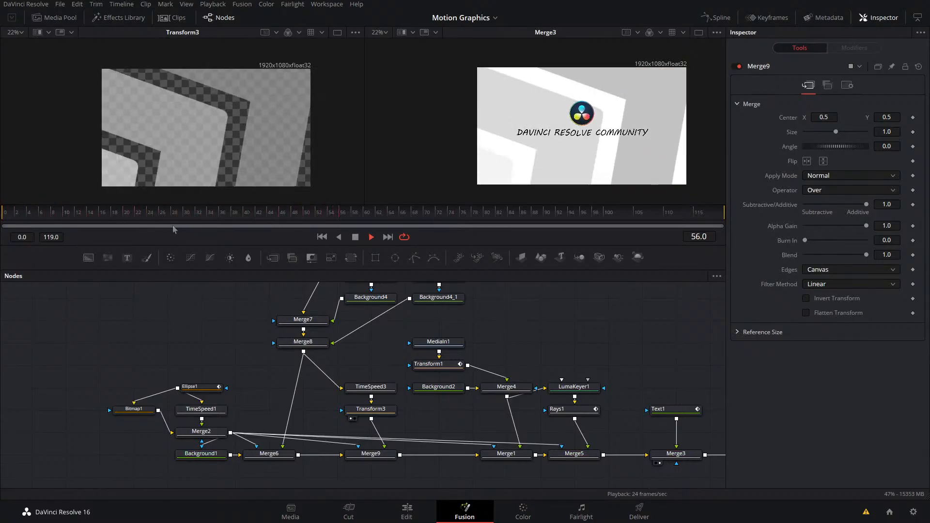
key(space)
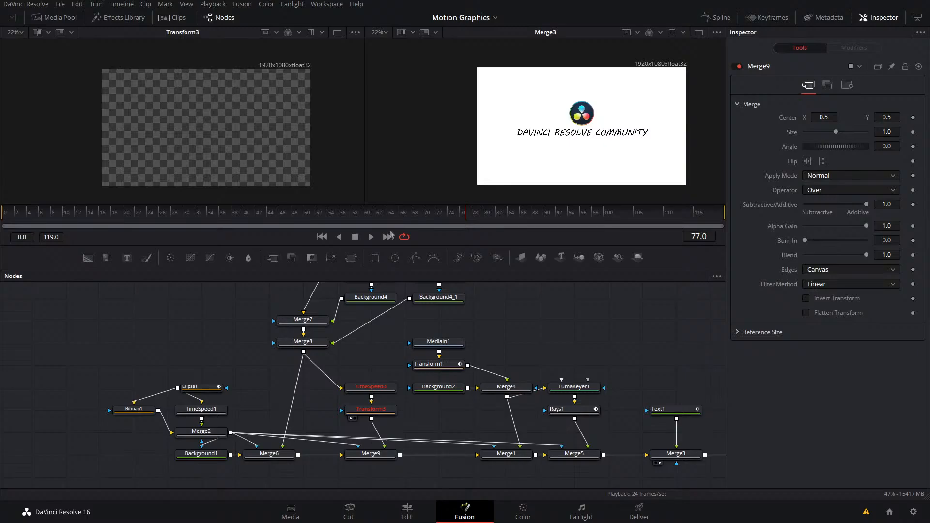
drag(460, 213, 1, 212)
key(space)
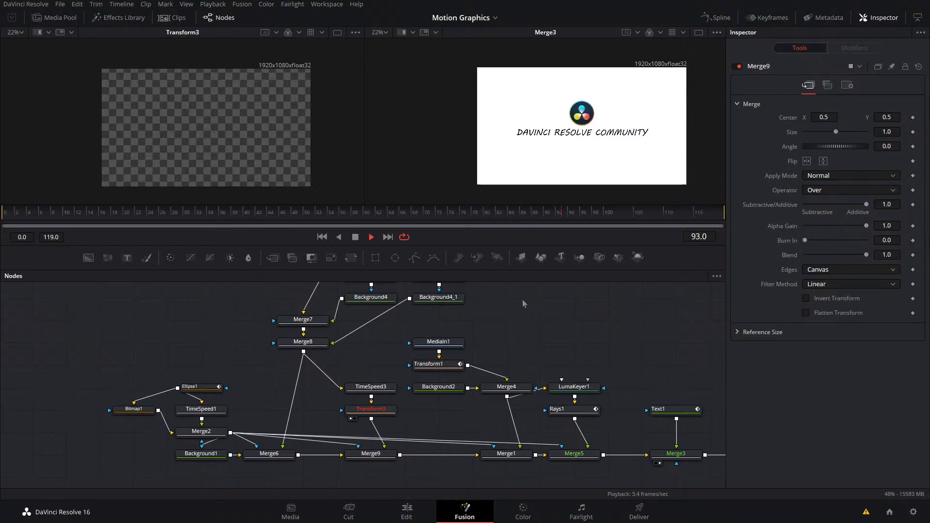
key(space)
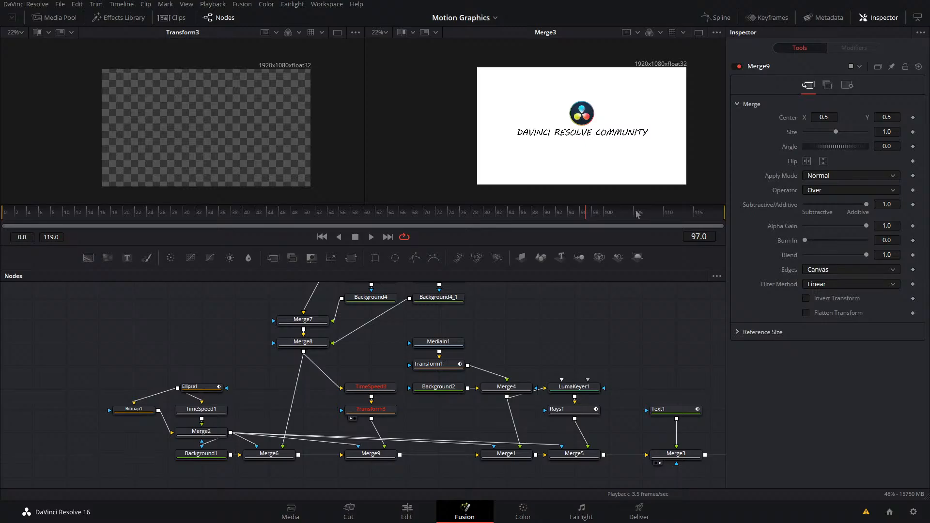
- Make room before MediaOut1, add a FastNoise node above the gap, and show it in the first viewer
drag(656, 330, 412, 303)
drag(488, 442, 556, 441)
key(shift+space)
text(fa)
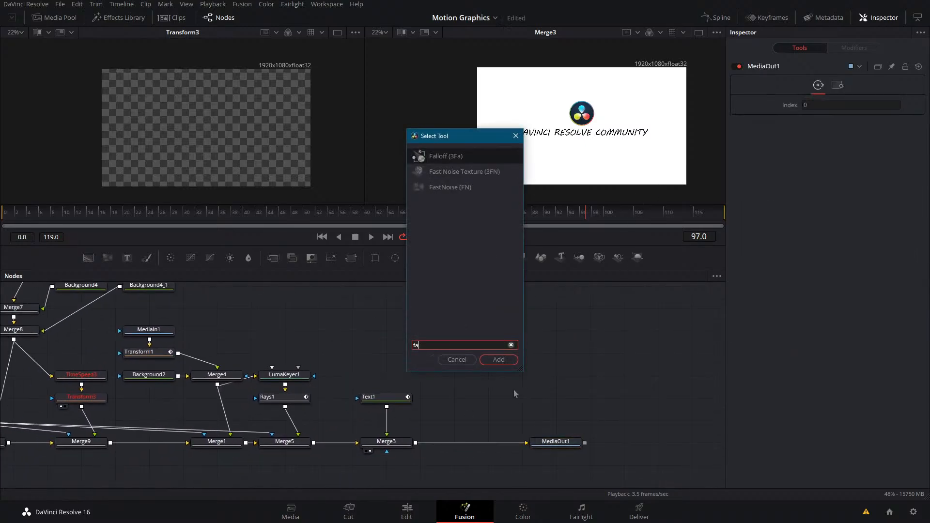
text(st)
key(Down)
key(Return)
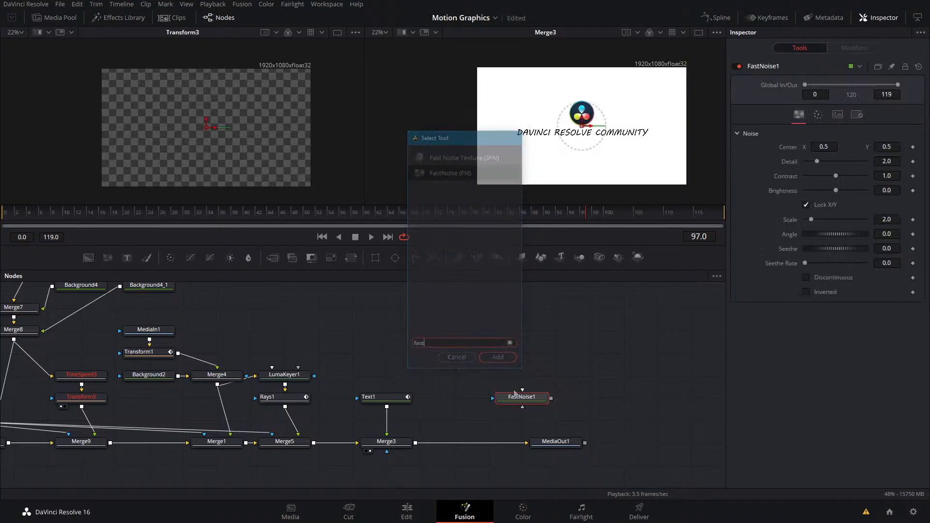
drag(529, 400, 264, 173)
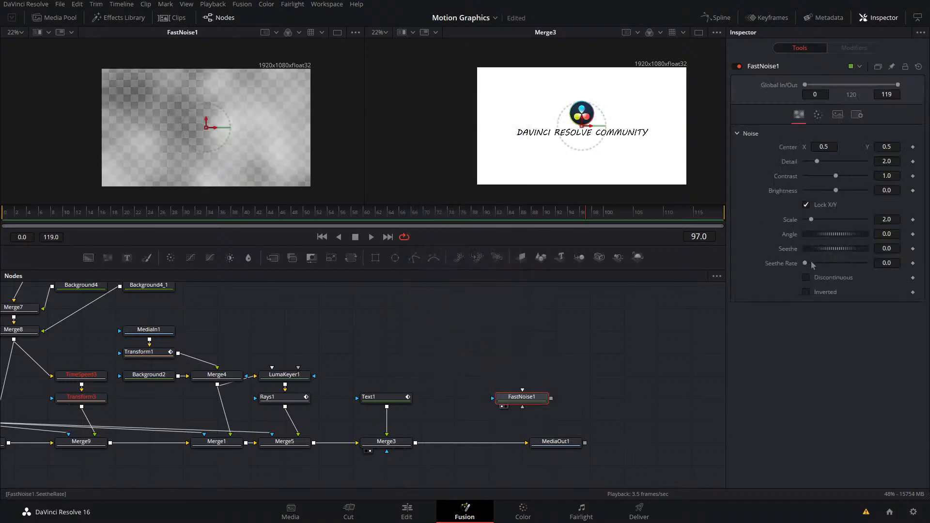
- Set FastNoise1's Seethe Rate to 1.0 and briefly play the moving noise
drag(805, 263, 866, 263)
key(space)
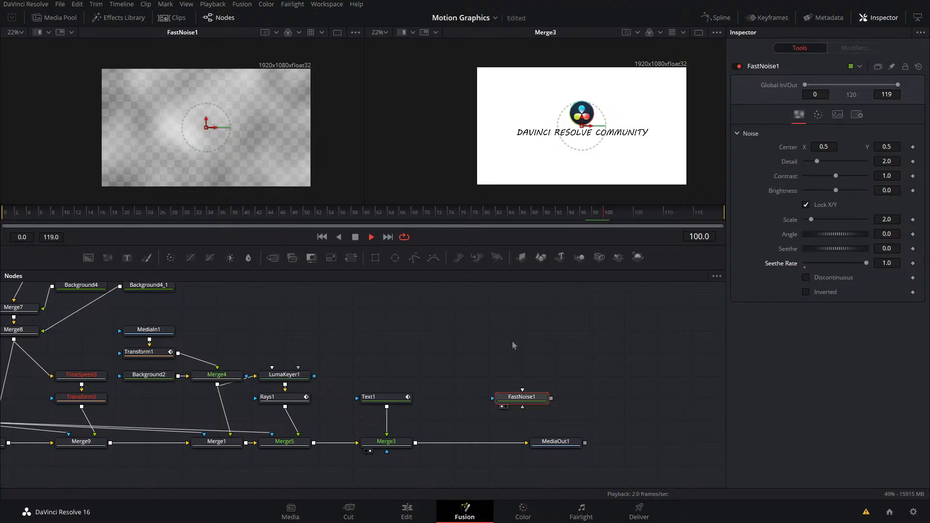
key(space)
- Try different FastNoise1 Brightness levels, settling on Brightness -1.0 at frame 97 with Contrast 0.52
click(836, 191)
drag(838, 193, 857, 196)
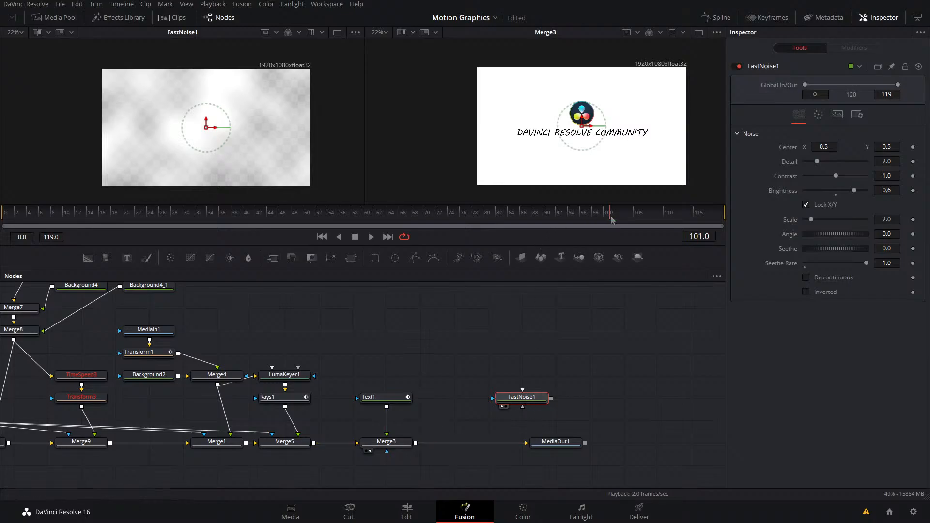
drag(610, 217, 587, 216)
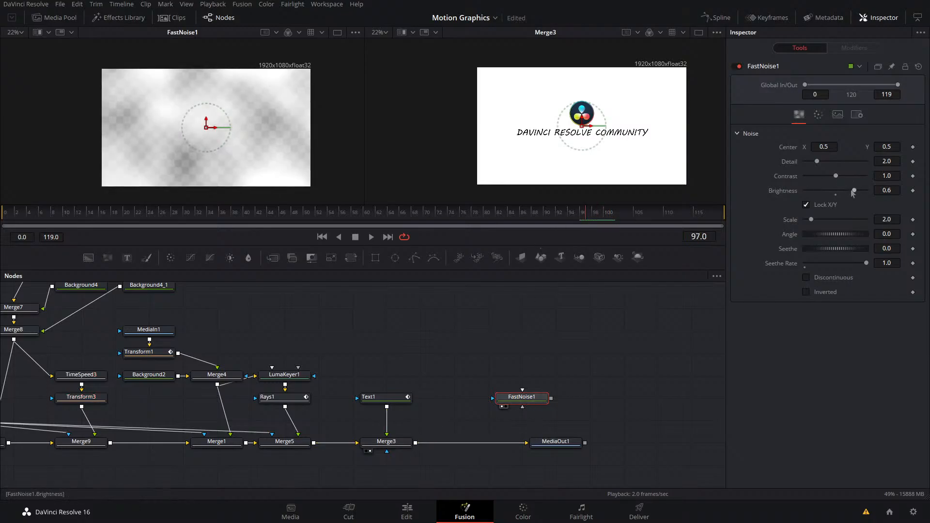
drag(854, 191, 705, 228)
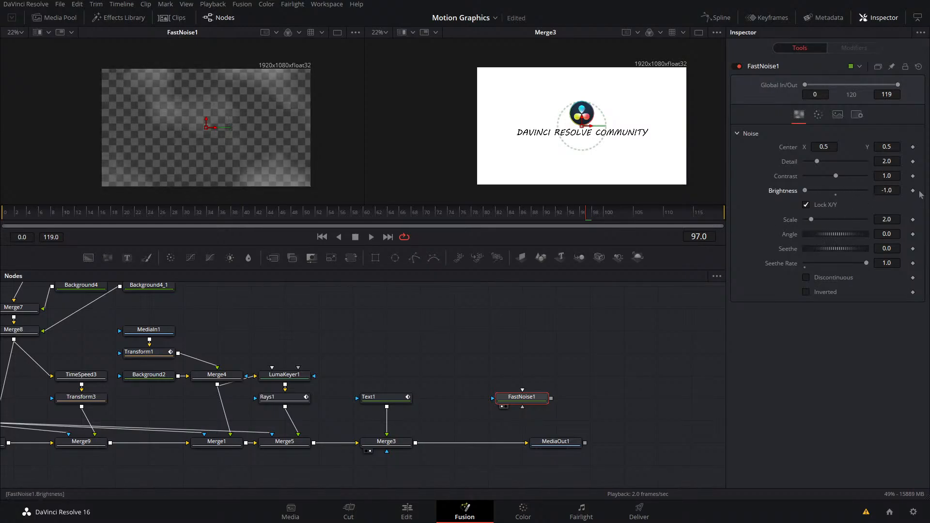
drag(836, 176, 785, 207)
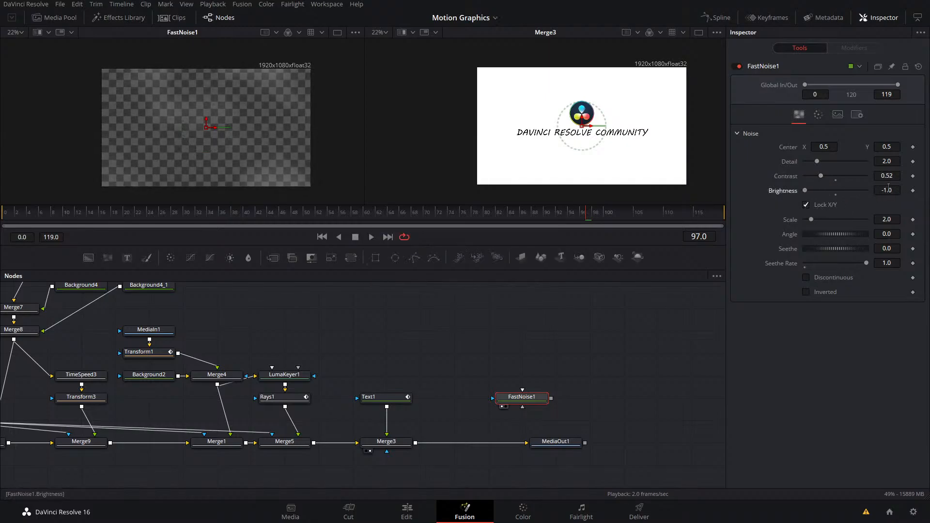
- Keyframe FastNoise1's Brightness at frame 97 and set it to 1.0 at frame 114
click(913, 190)
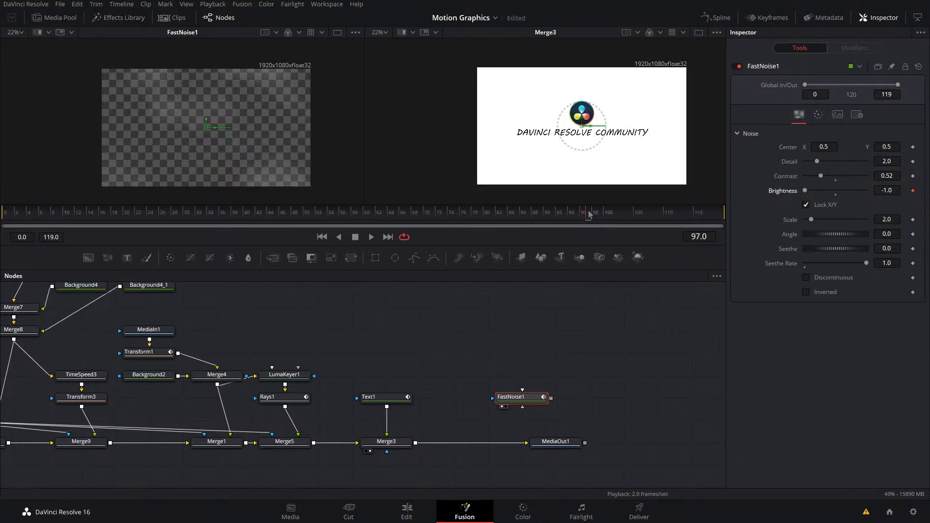
drag(589, 215, 689, 217)
drag(805, 191, 845, 193)
click(857, 114)
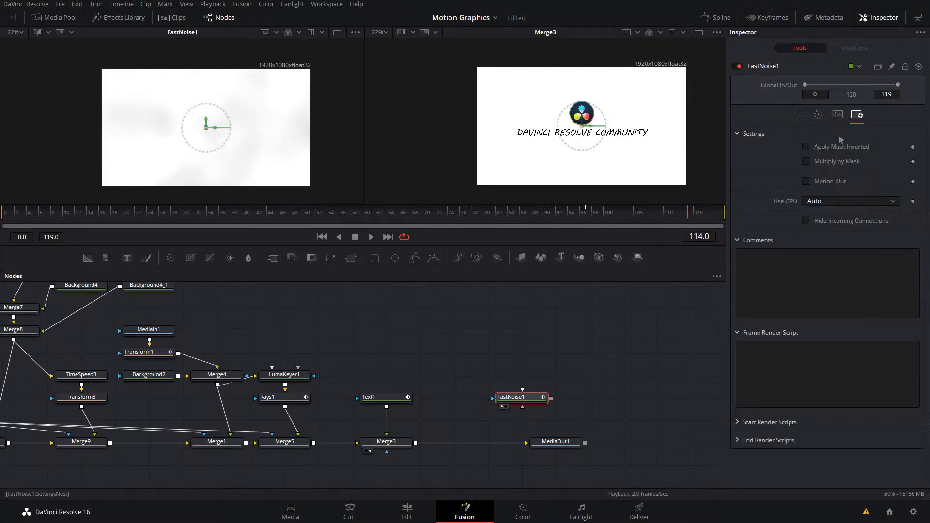
click(837, 114)
click(819, 114)
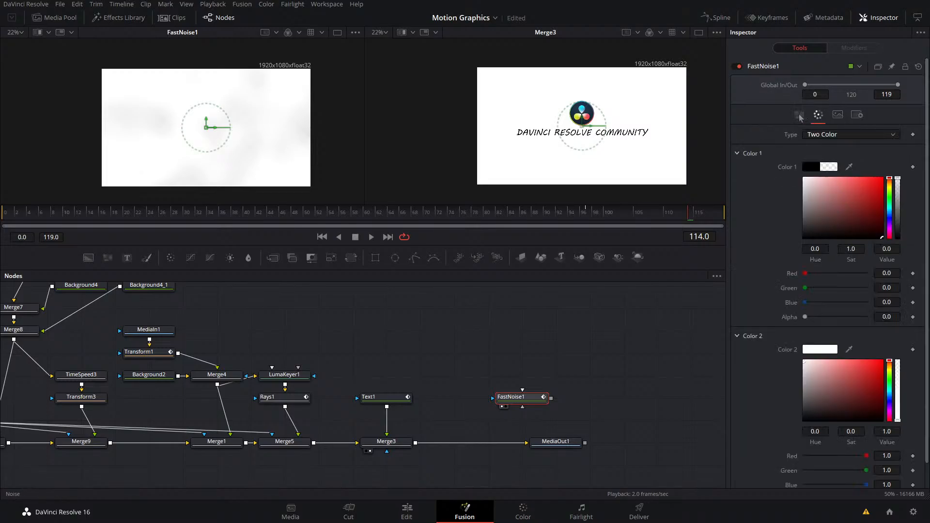
click(800, 115)
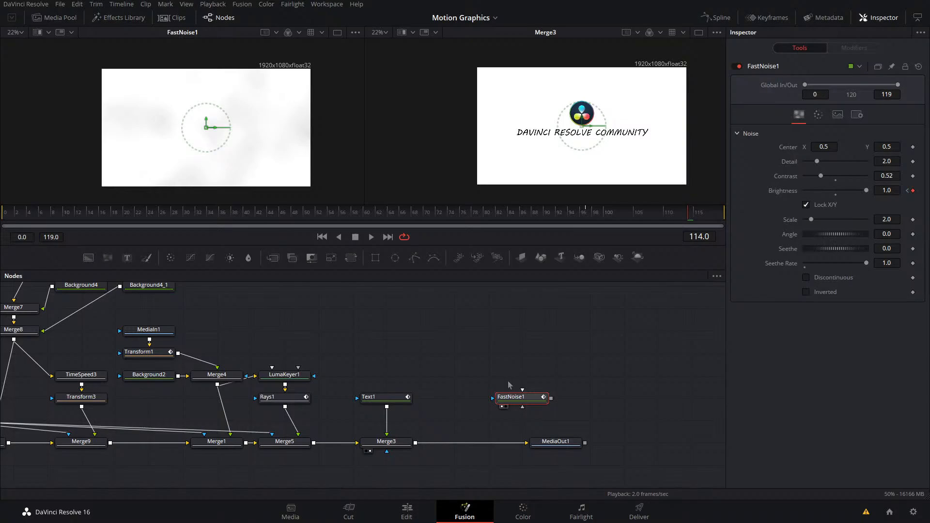
key(shift+space)
text(foll)
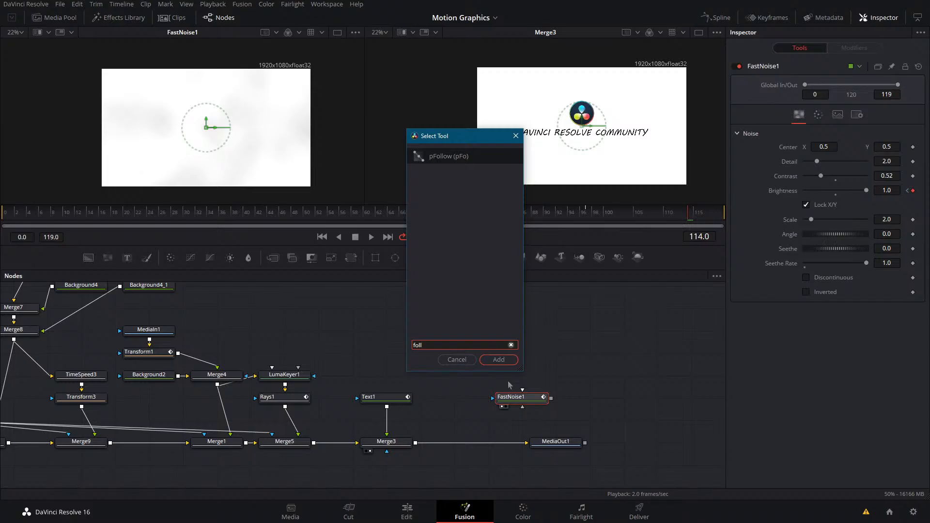
key(Escape)
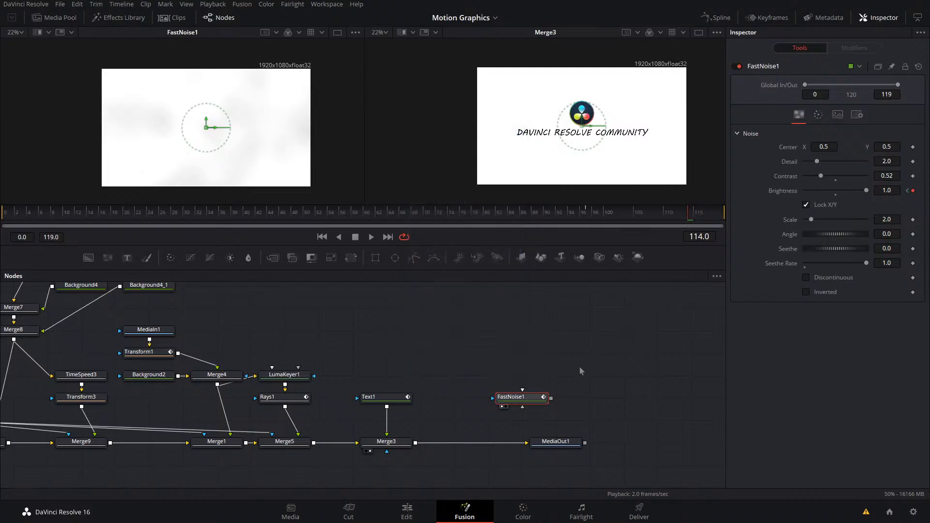
- Insert a Brightness/Contrast node after Merge3 and connect FastNoise1 above it as its effect mask
drag(690, 221, 596, 223)
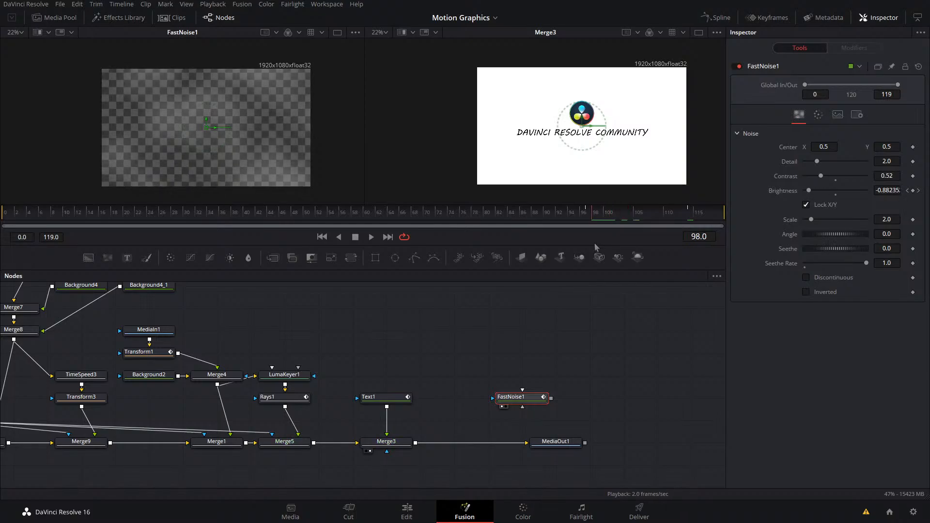
click(400, 442)
key(shift+space)
text(fastbrig)
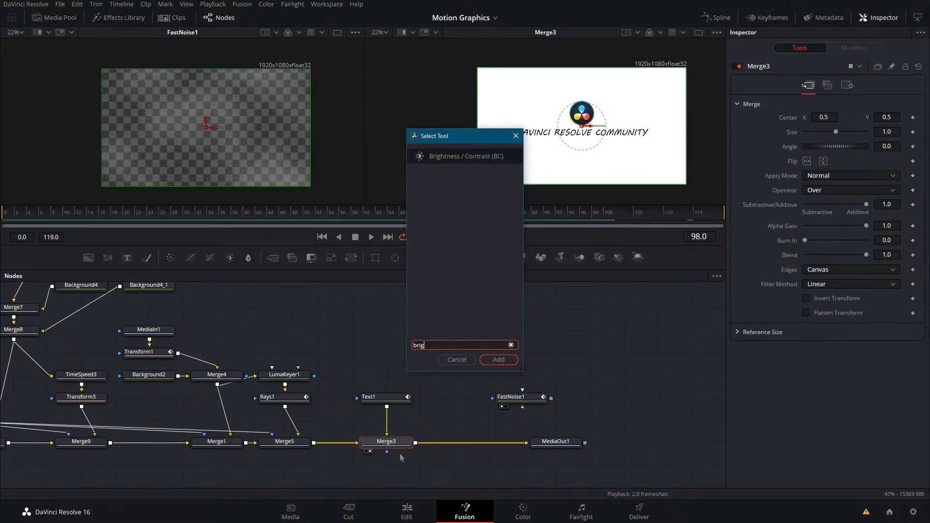
key(Return)
scroll(465, 439, up, 1)
drag(551, 427, 475, 429)
scroll(482, 452, down, 1)
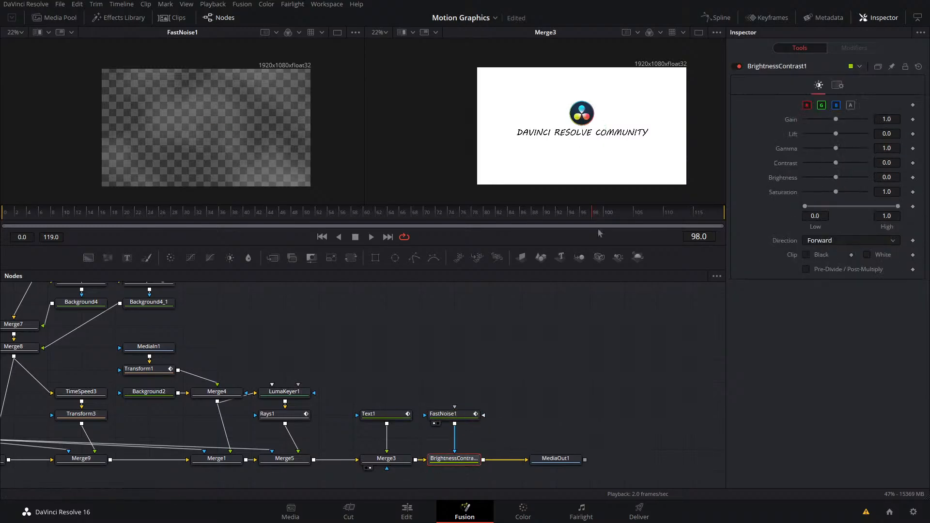
- View BrightnessContrast1 in the second viewer and try Gain 5.0, Brightness 1.0, and Lift, Gamma, Saturation and High adjustments at frame 109
drag(598, 216, 661, 213)
click(448, 414)
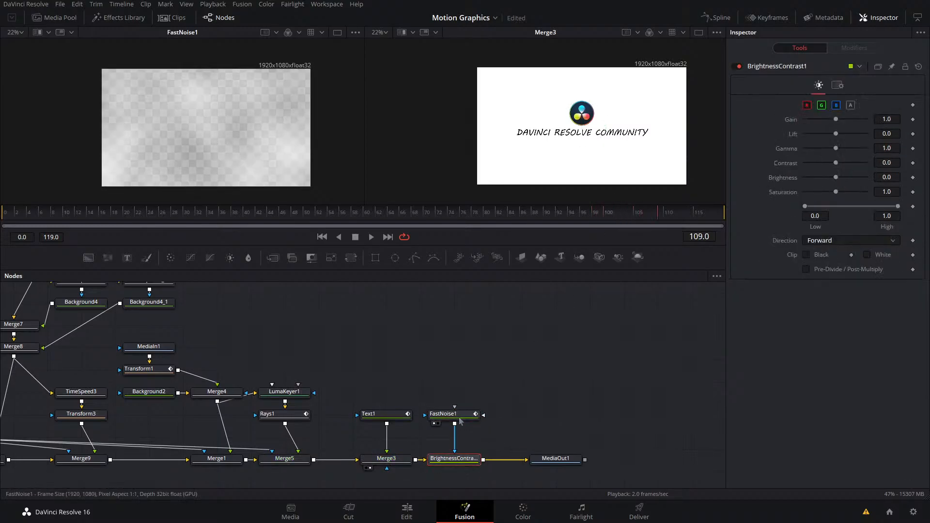
click(456, 460)
drag(836, 119, 866, 119)
key(2)
click(836, 138)
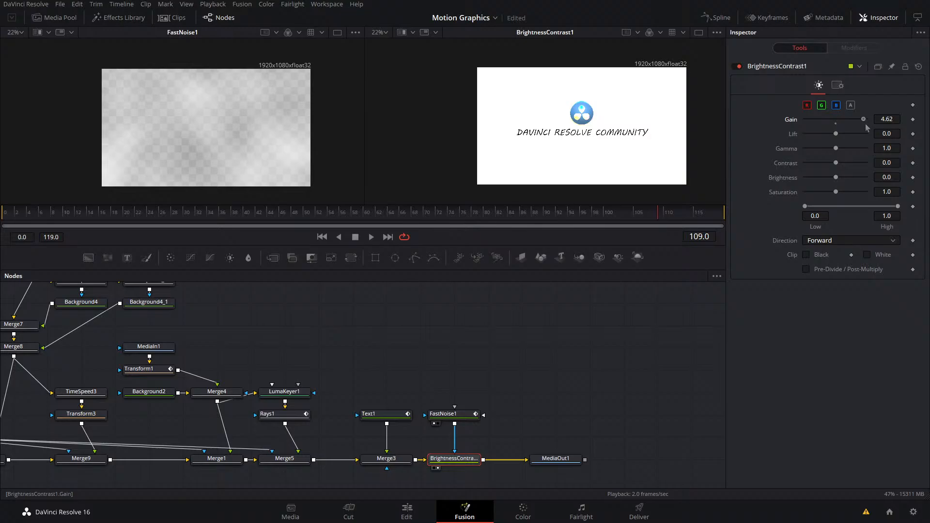
drag(836, 148, 773, 213)
click(836, 152)
click(835, 196)
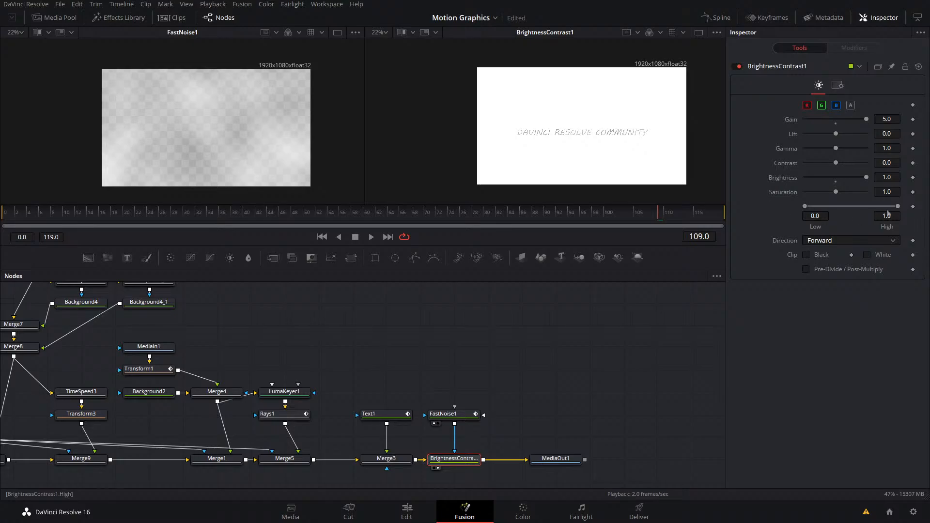
mouse_move(898, 208)
mouse_down()
mouse_move(836, 207)
mouse_move(913, 217)
mouse_up()
- Undo all the trial adjustments made to BrightnessContrast1
key(ctrl+z)
key(ctrl+z)
key(ctrl+z)
key(ctrl+z)
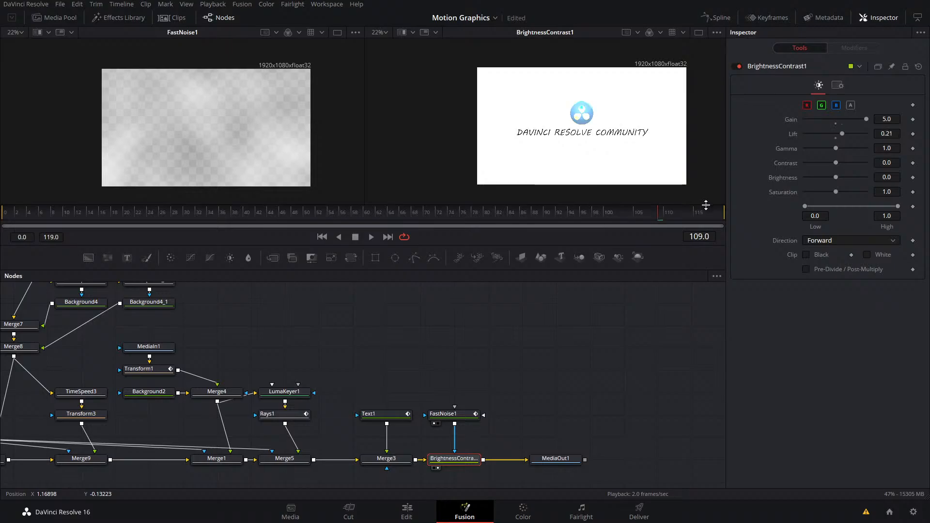
key(ctrl+z)
key(ctrl+z)
- Keyframe BrightnessContrast1's Gain, Brightness and Low/High range at frame 97, where the noise starts brightening
drag(655, 216, 574, 239)
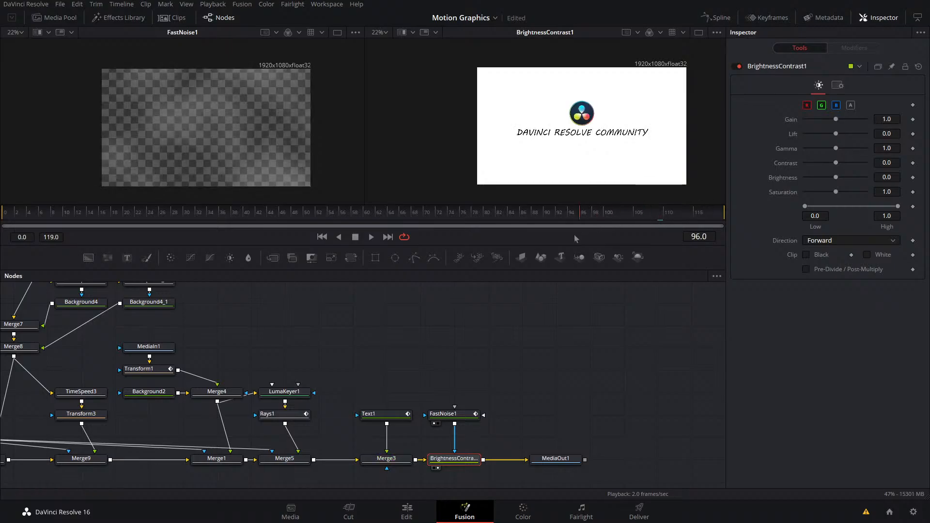
click(443, 414)
key(Right)
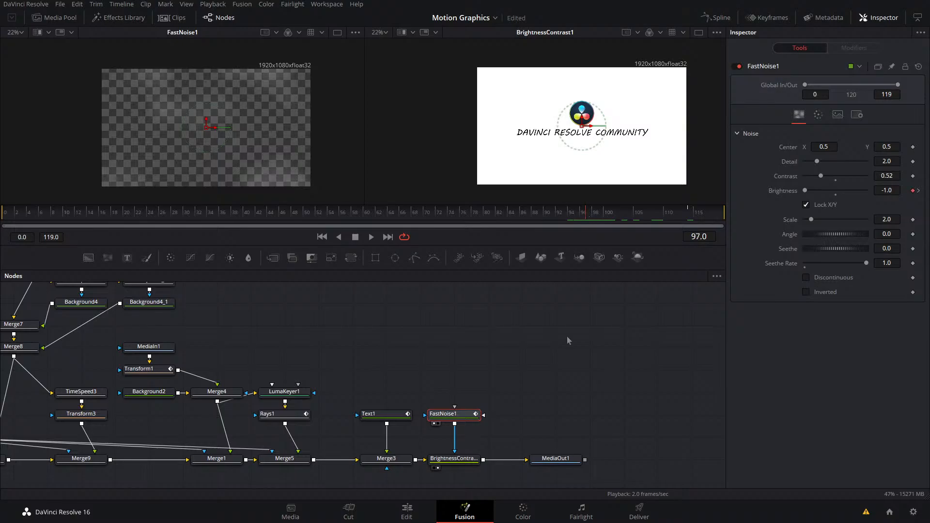
click(452, 459)
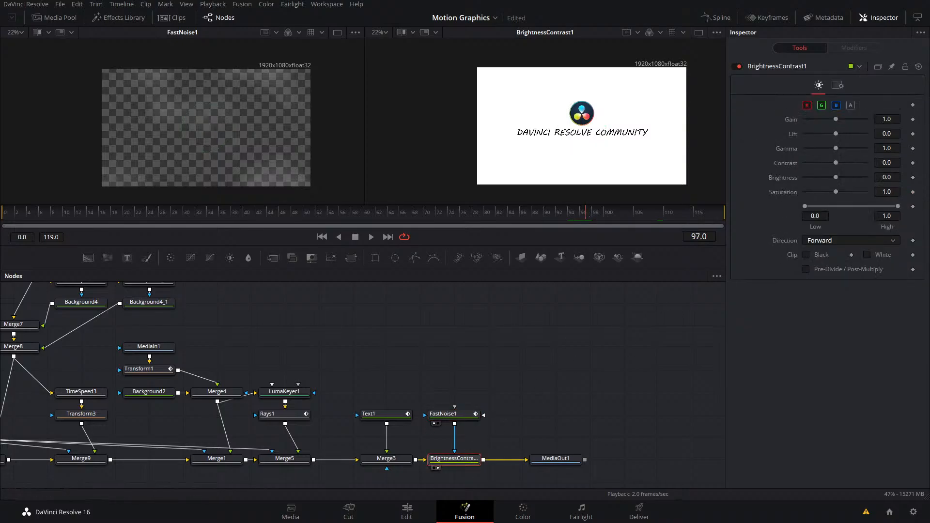
click(914, 177)
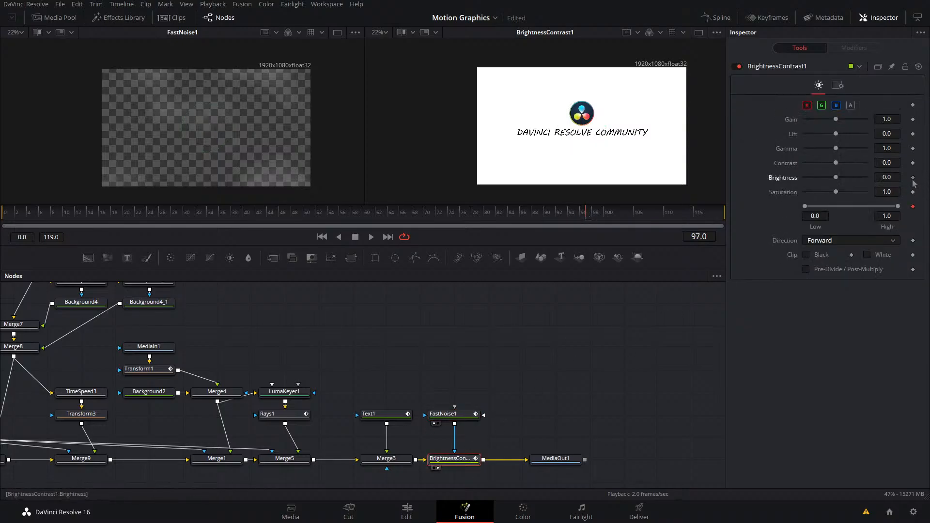
click(914, 120)
- At frame 113, set BrightnessContrast1's High to 0.156, Gain to 5.0 and Brightness to 1.0
click(688, 215)
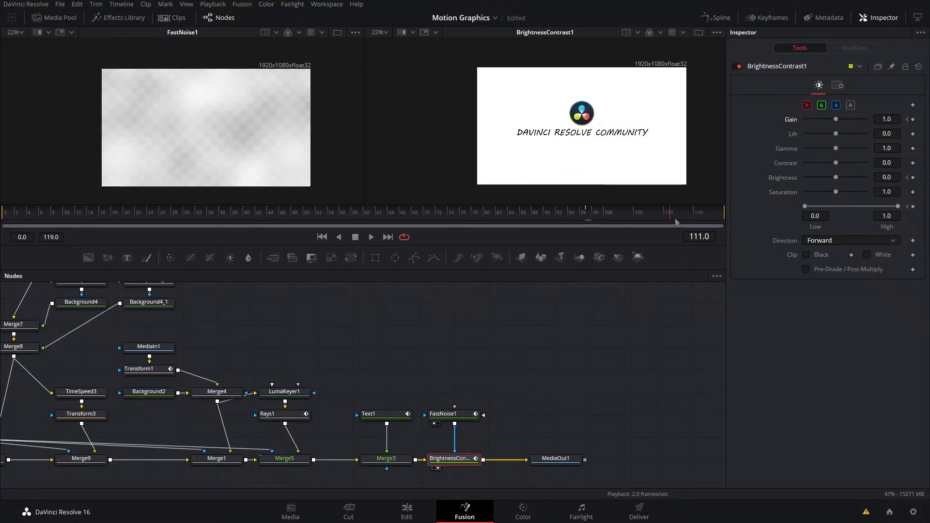
drag(898, 207, 825, 216)
drag(835, 119, 866, 119)
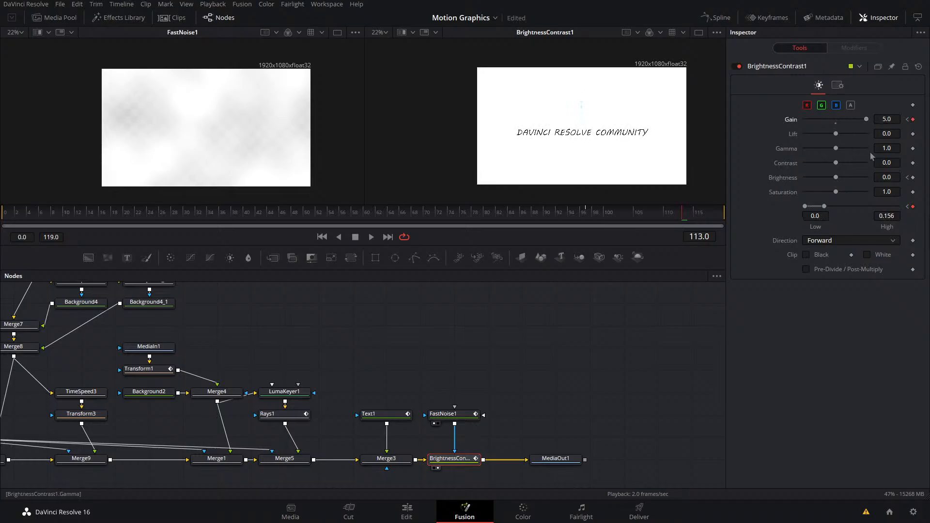
drag(836, 177, 867, 178)
- Play the end of the composition to check BrightnessContrast1's noise-masked fade to white
drag(661, 218, 582, 219)
key(space)
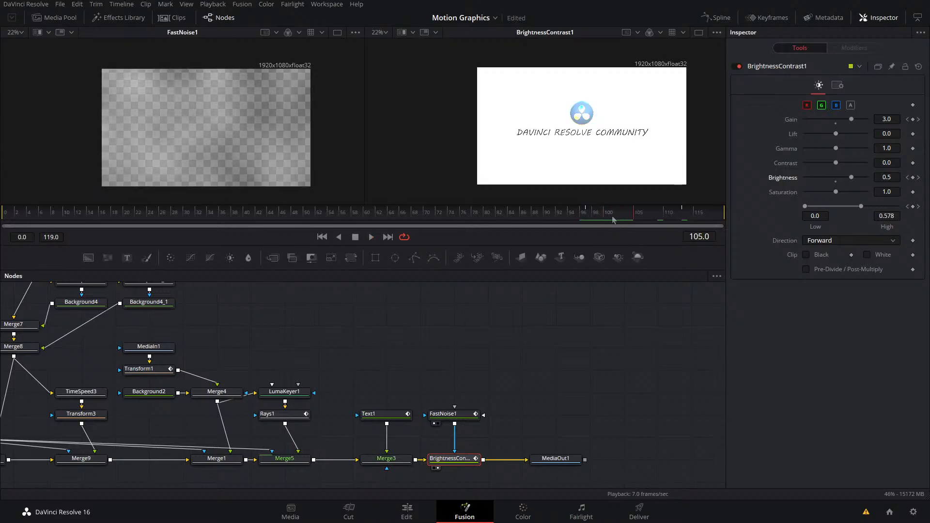
key(space)
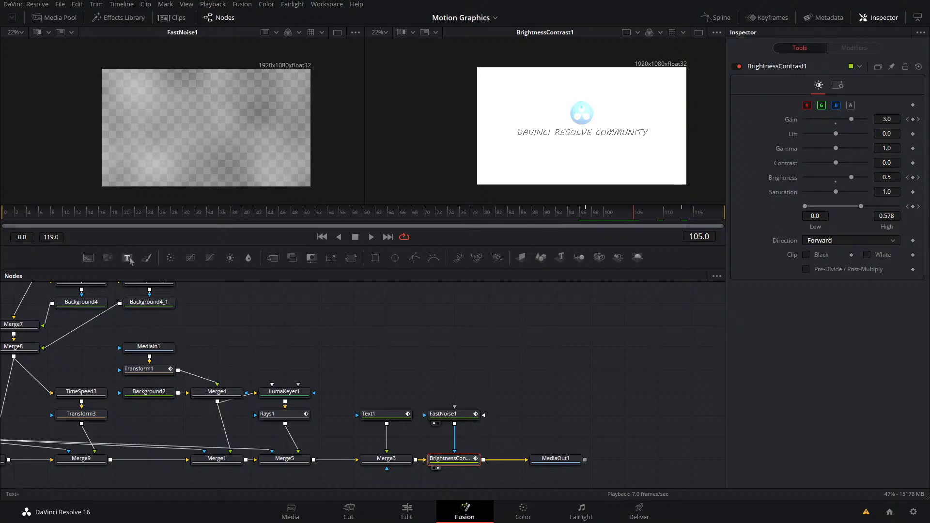
- Add a separate Text+ node, show it in the second viewer and enter the text "Follower"
drag(127, 257, 567, 158)
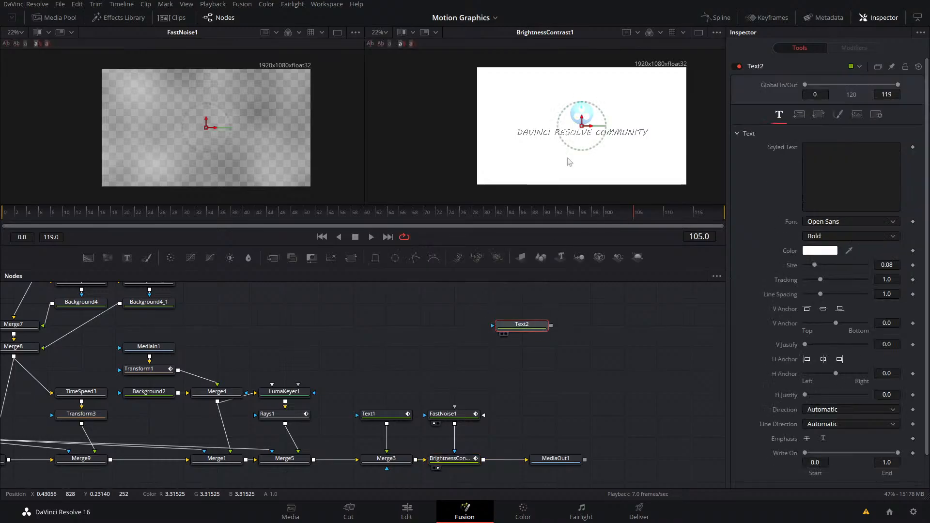
right_click(567, 159)
drag(538, 327, 570, 137)
click(840, 180)
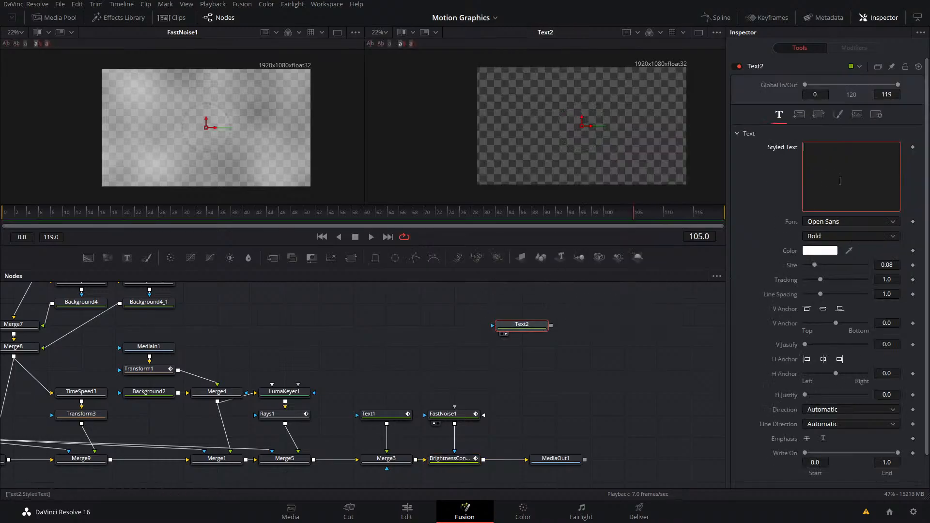
text(Follower)
- Apply a Follower modifier to Text2's styled text and show the modifier's settings
right_click(839, 188)
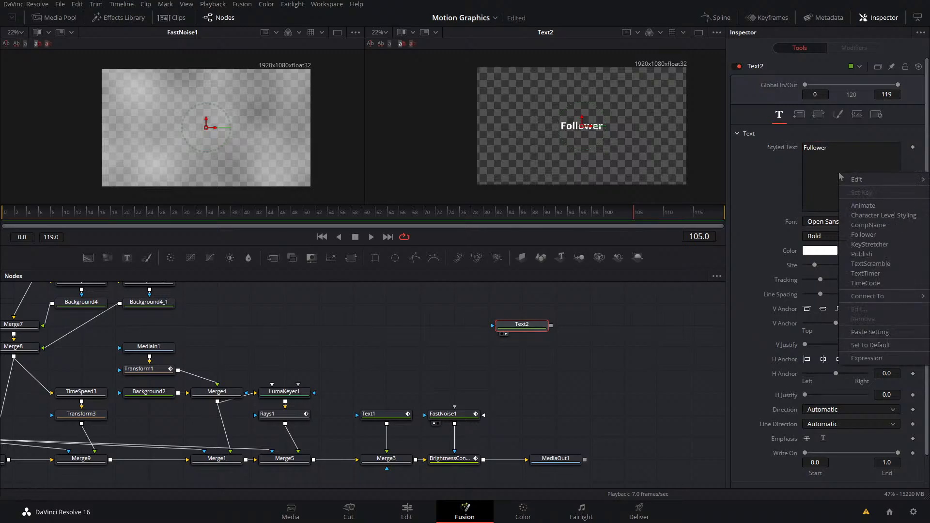
click(868, 235)
click(842, 47)
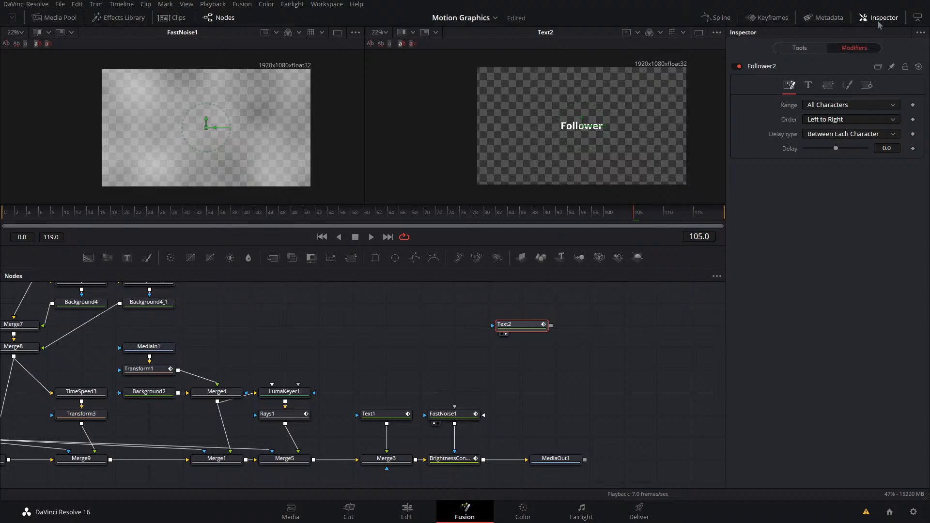
- Try the Follower's Character Range option, then set Range back to All Characters
click(876, 107)
click(859, 127)
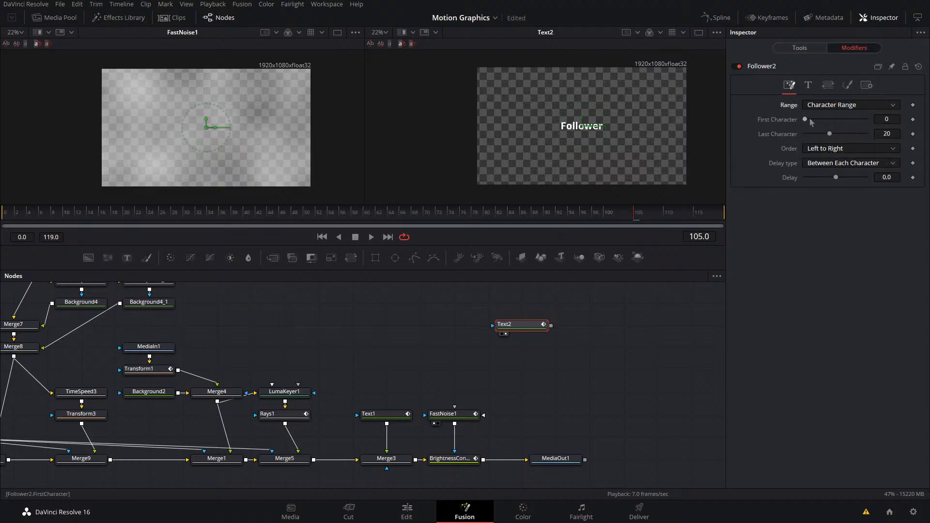
click(833, 105)
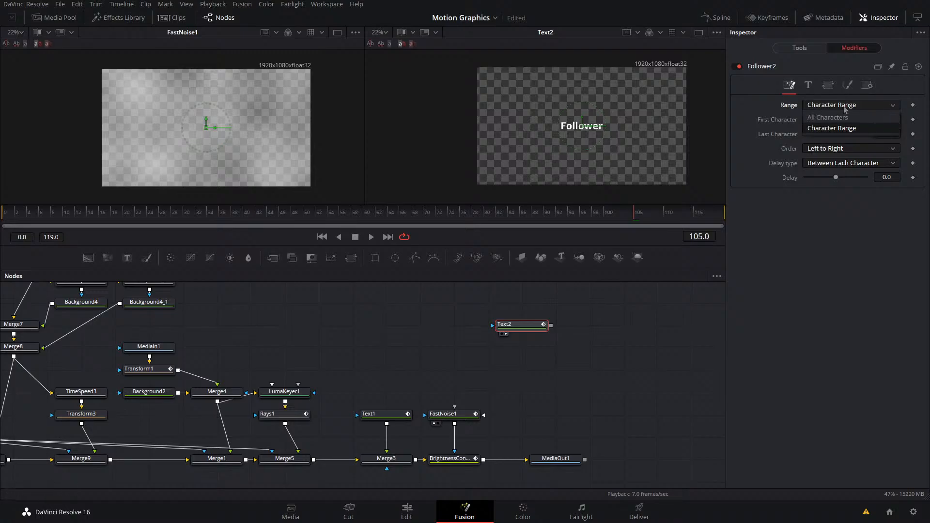
click(835, 119)
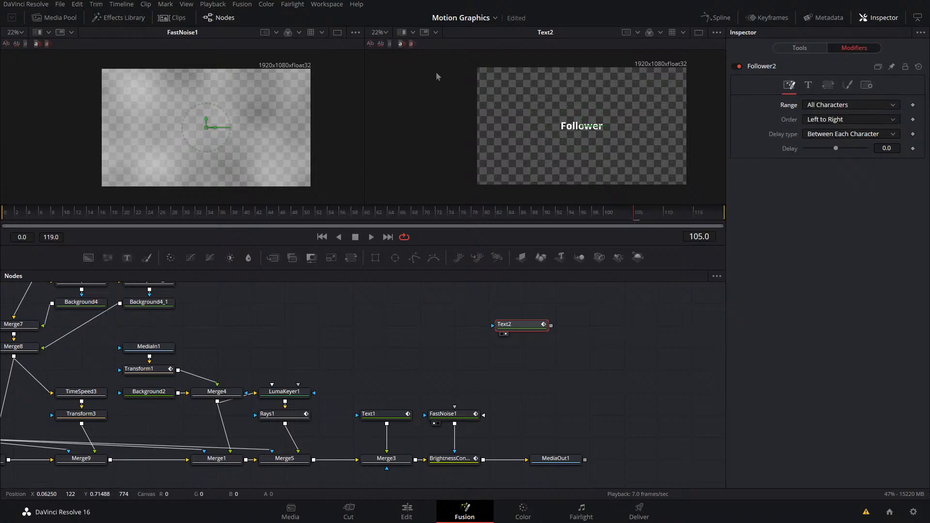
- Try the Follower's Manual Curve order, return it to Left to Right and review the other order options
click(829, 121)
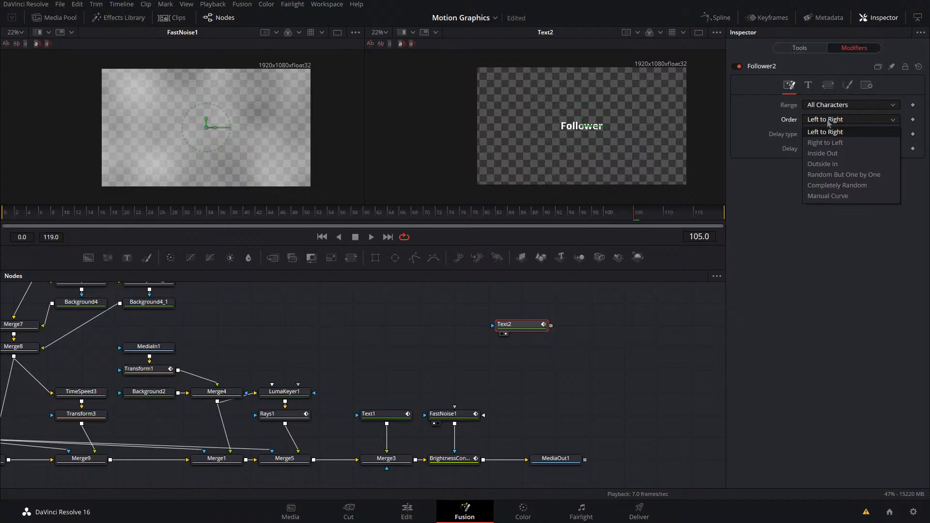
click(828, 196)
click(848, 120)
click(848, 132)
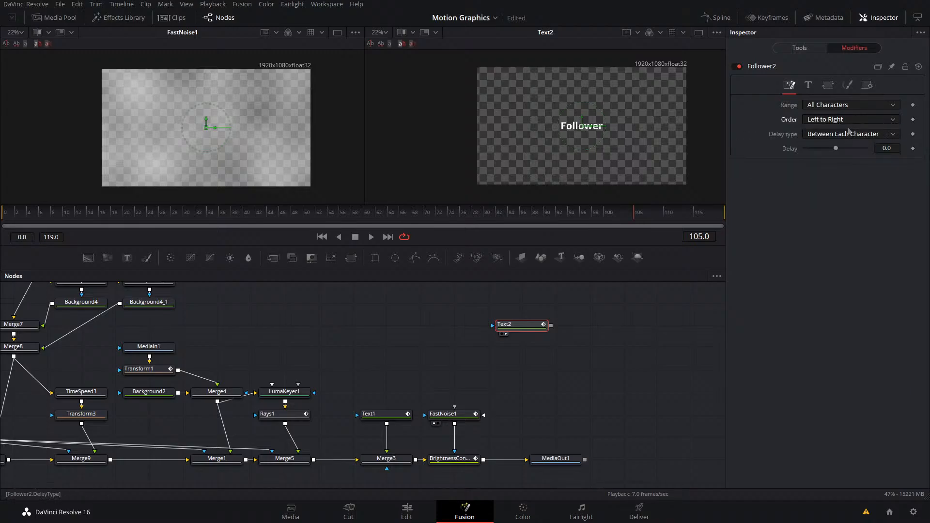
click(848, 120)
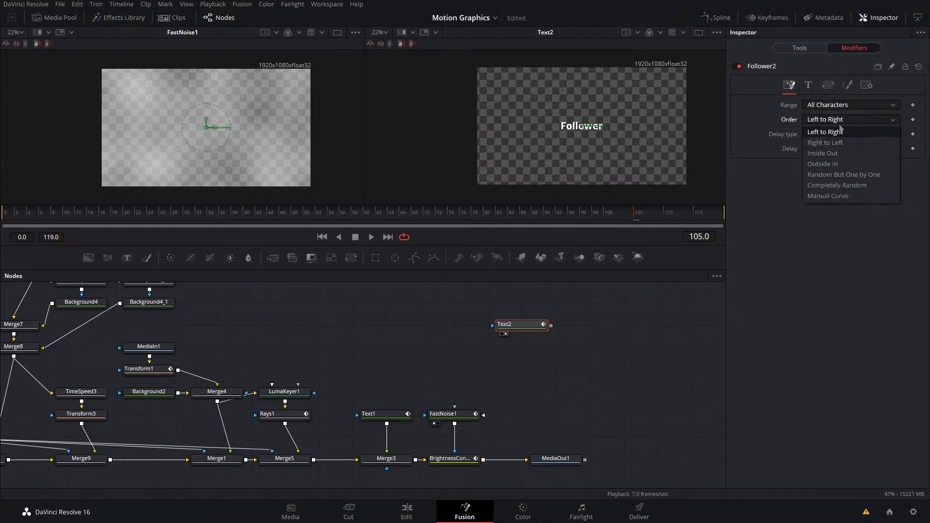
key(Escape)
- Set the Follower's Delay to 2.4, try the Between First and Last Character delay type and return to Between Each Character
click(825, 136)
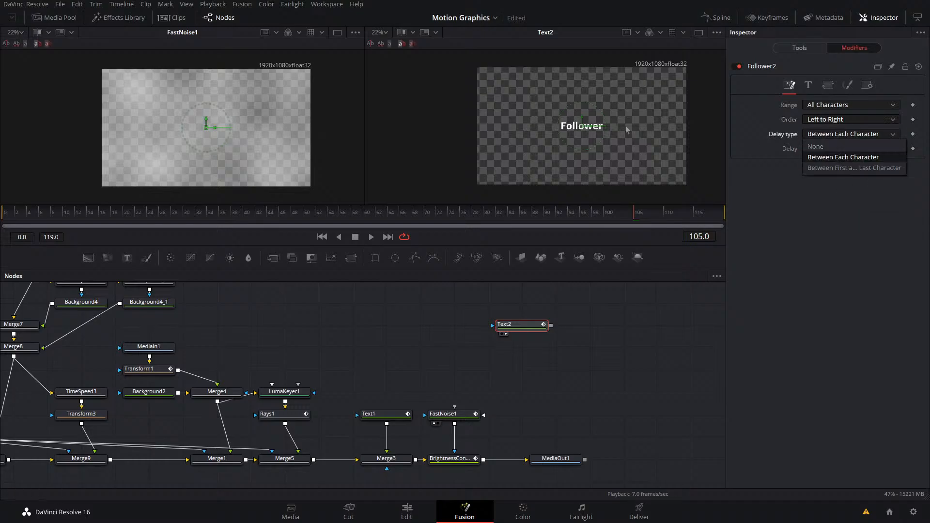
click(846, 160)
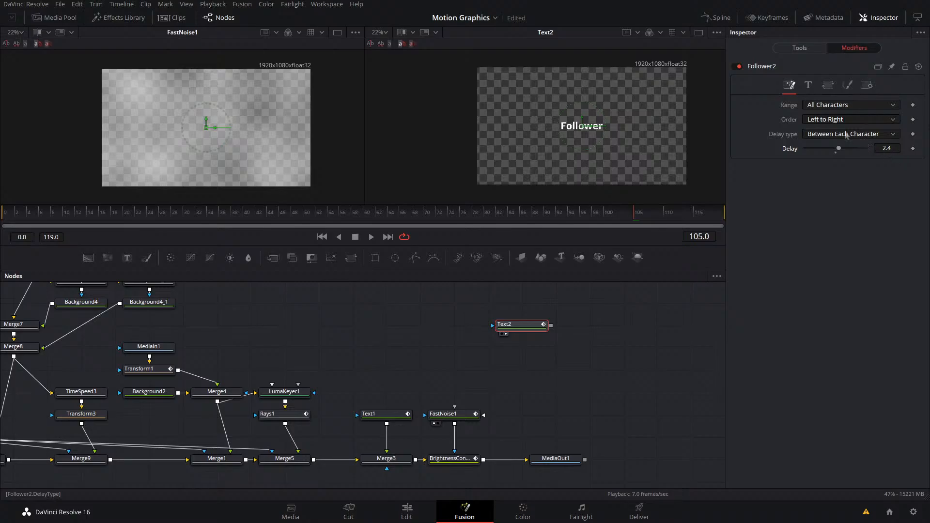
click(846, 136)
click(848, 169)
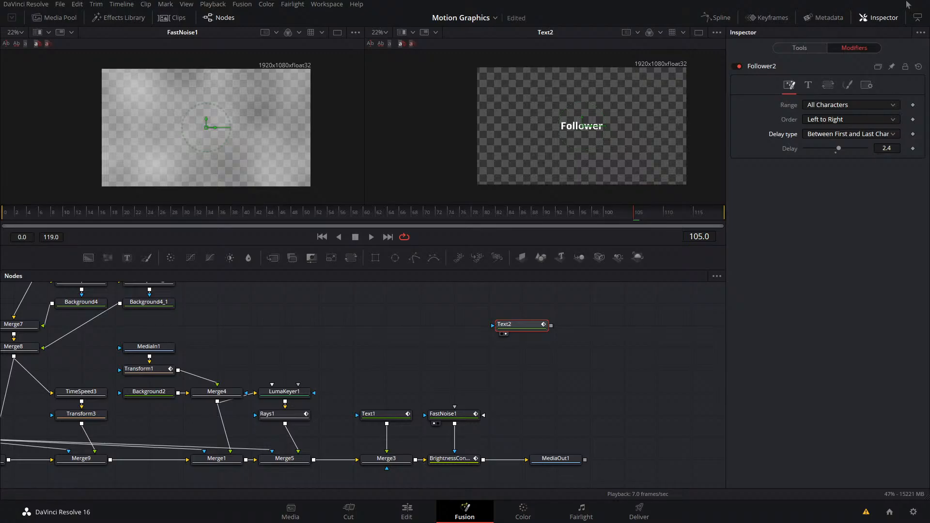
click(838, 135)
click(837, 158)
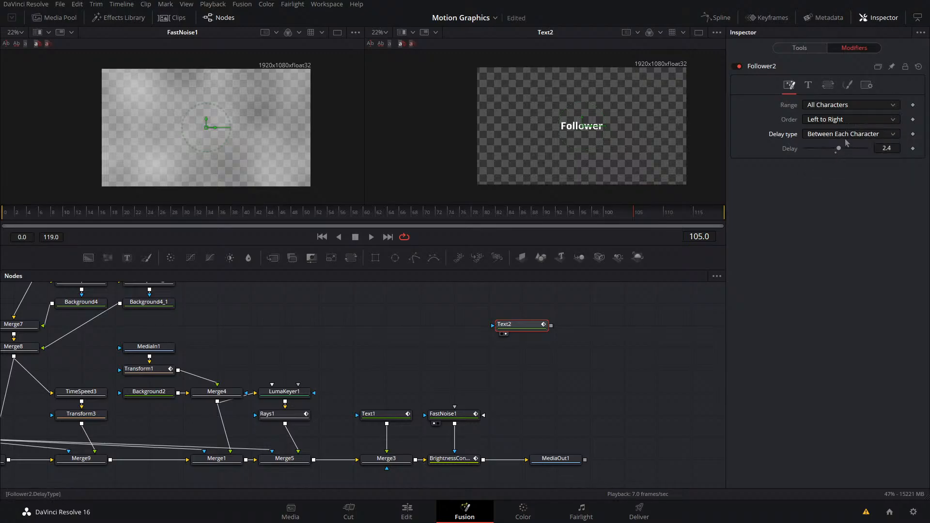
- Examine the Follower modifier's text, transform and shading settings
click(808, 85)
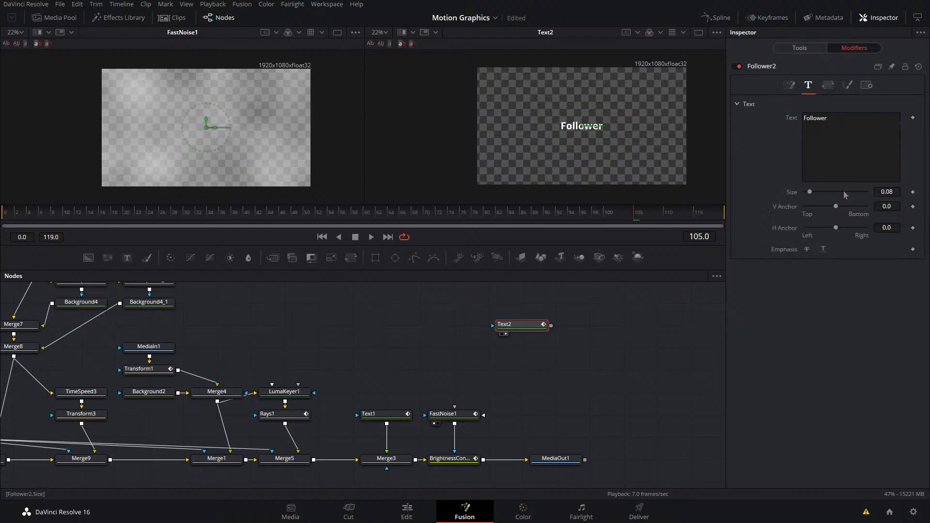
click(828, 85)
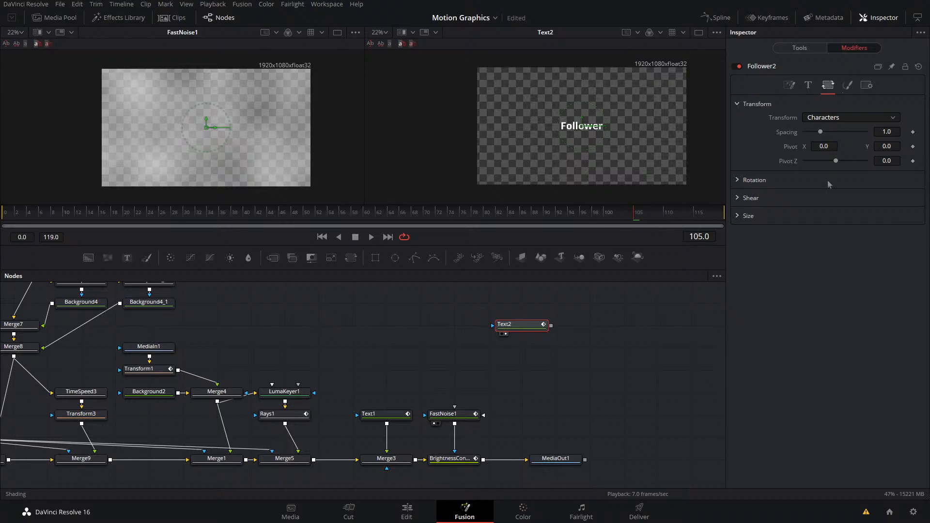
click(847, 86)
scroll(797, 318, down, 3)
scroll(799, 316, up, 3)
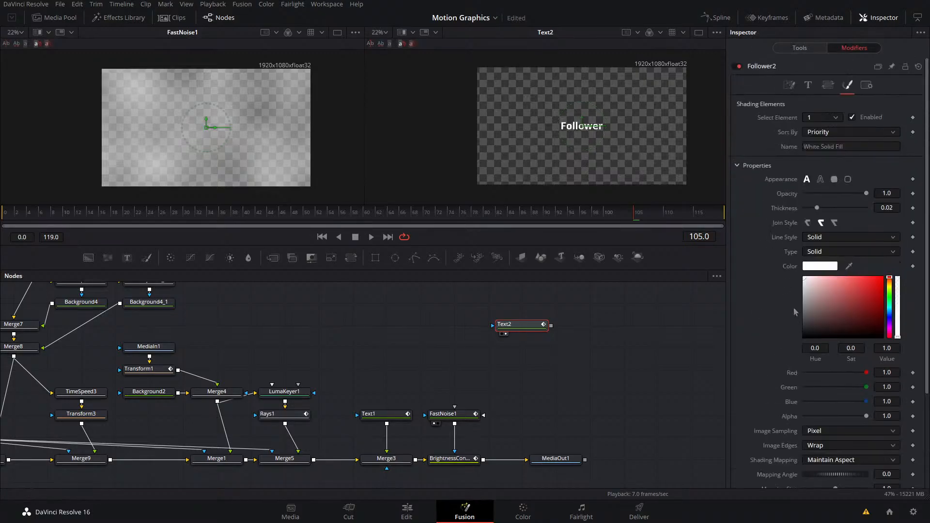
- Delete the Text2 demonstration node and show MediaOut1 in the second viewer
click(533, 325)
key(Delete)
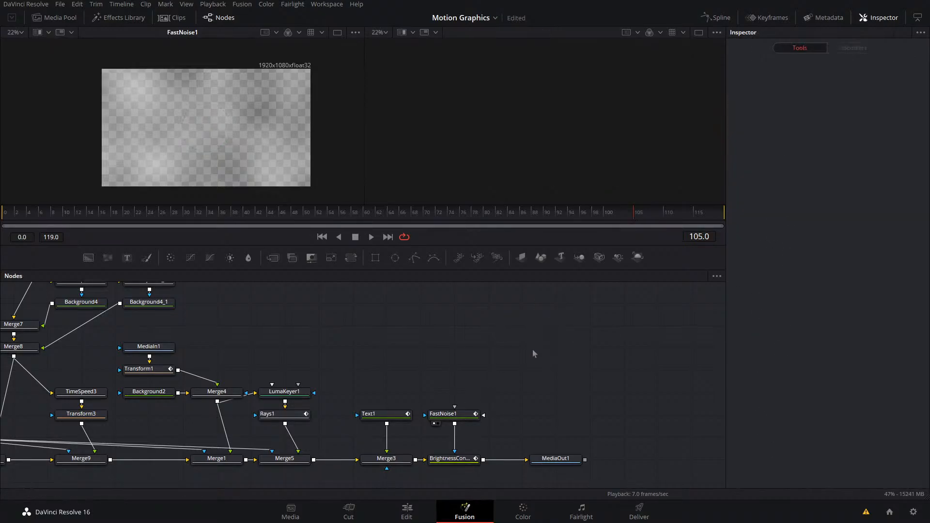
drag(585, 461, 595, 165)
drag(564, 369, 553, 213)
drag(550, 438, 552, 165)
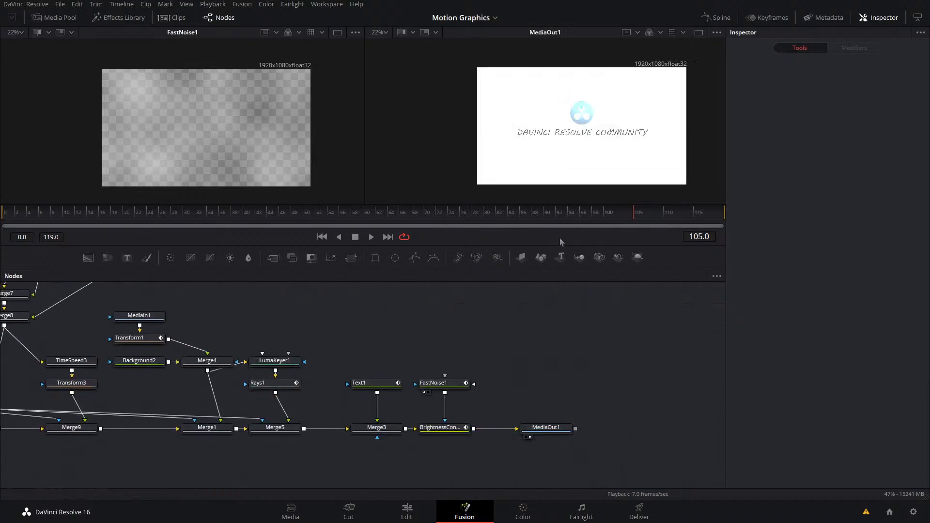
- Play and scrub the last frames of MediaOut1 to review the finished fade-out, and view the whole node graph
drag(647, 219, 561, 238)
key(space)
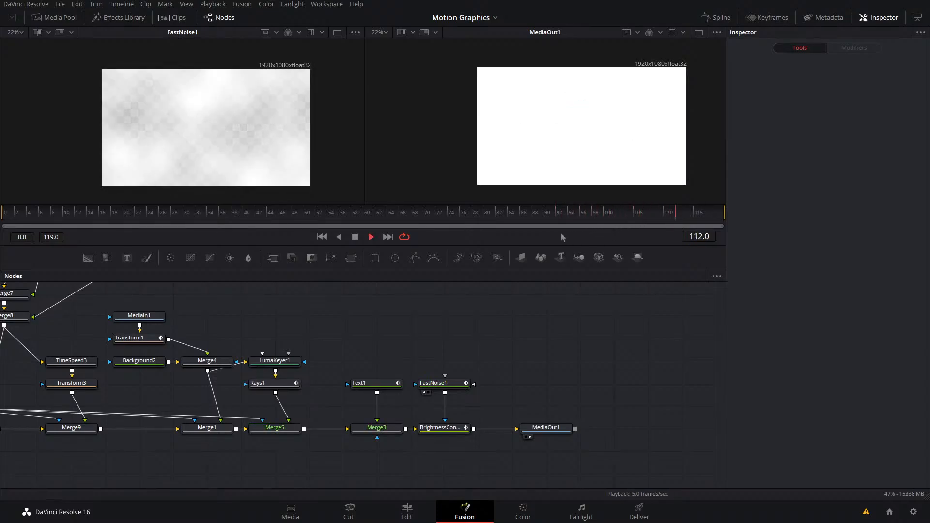
click(573, 222)
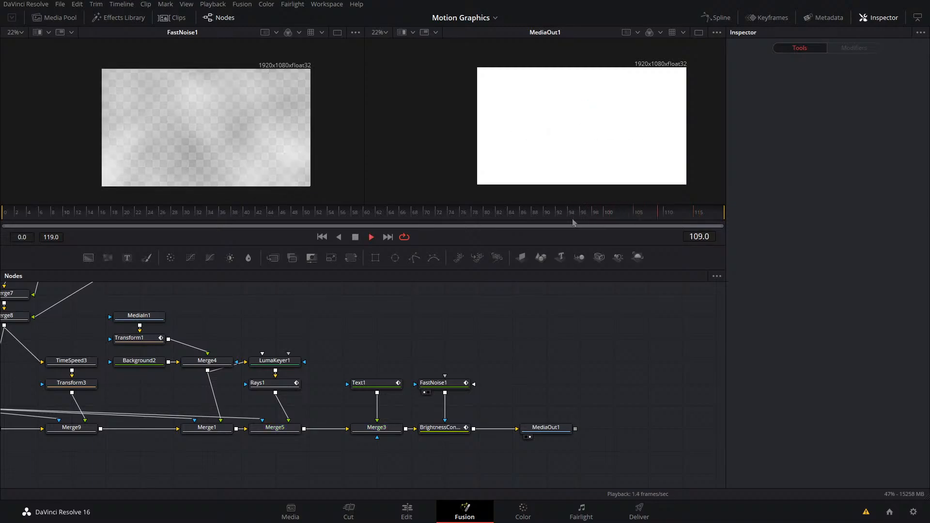
key(space)
drag(682, 217, 661, 226)
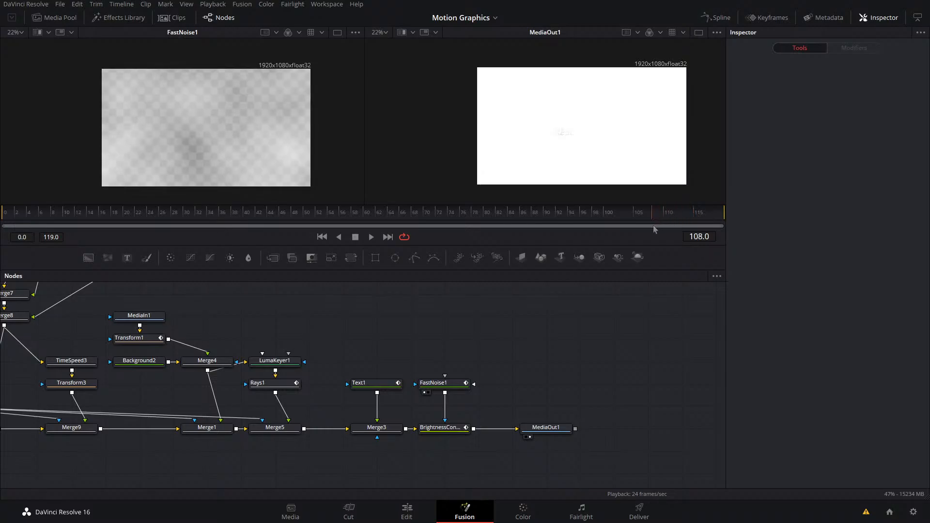
scroll(532, 365, down, 4)
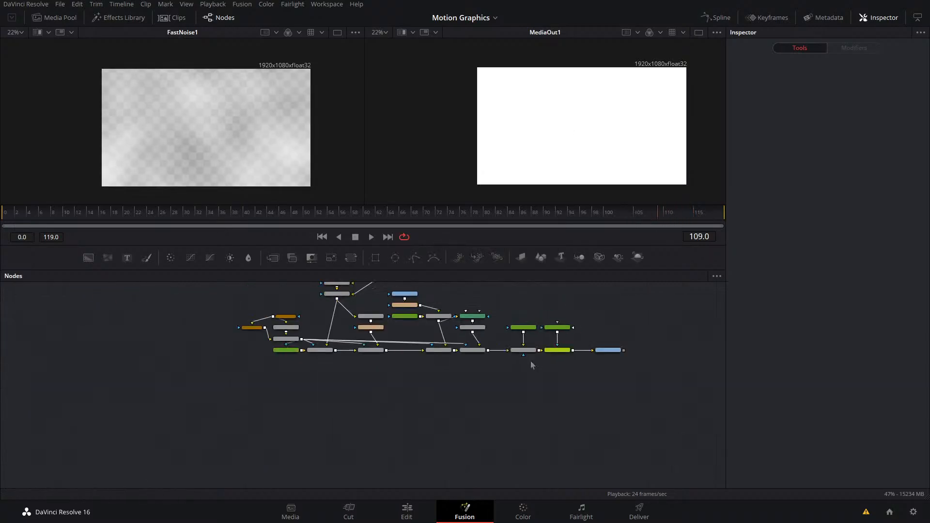
- Add a black Background node and merge the BrightnessContrast1 output over it, feeding MediaOut1, with MediaOut1 aligned beside the new merge
drag(89, 257, 556, 370)
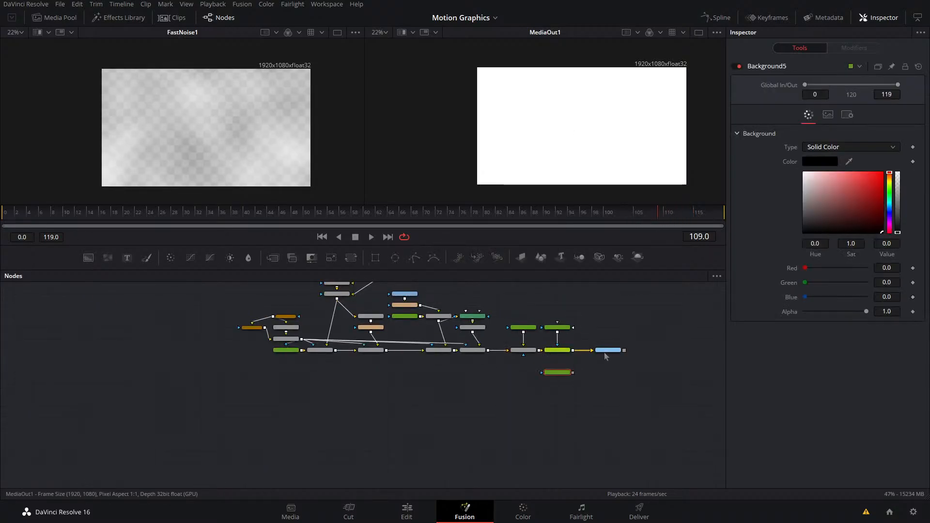
drag(605, 350, 640, 351)
drag(576, 372, 573, 349)
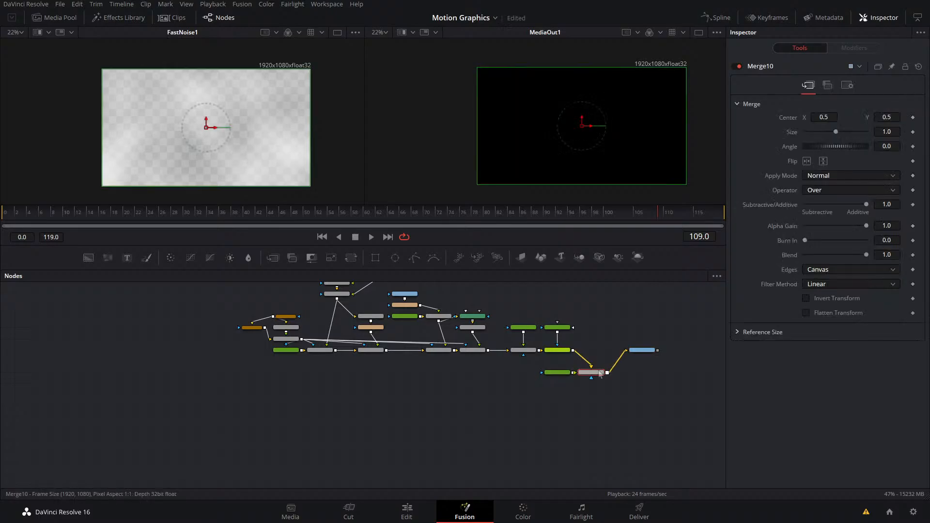
drag(653, 350, 652, 372)
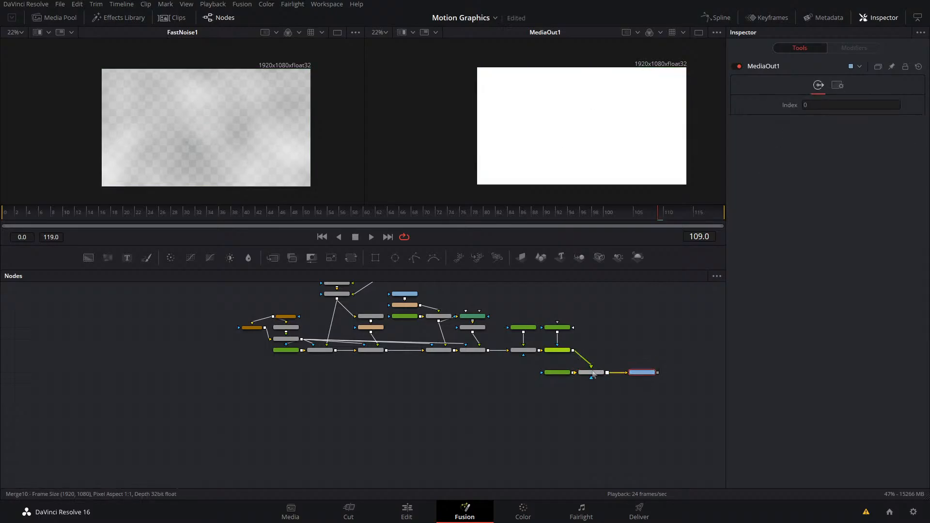
- Keyframe the new merge's Blend from 1.0 at frame 109 to 0.0 at frame 119 for a fade to black
click(912, 255)
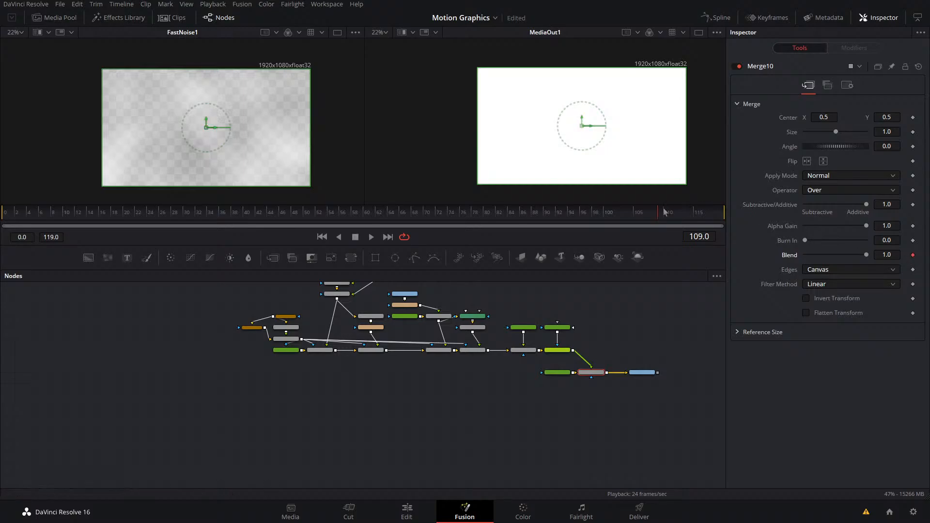
drag(664, 213, 741, 220)
drag(866, 255, 802, 257)
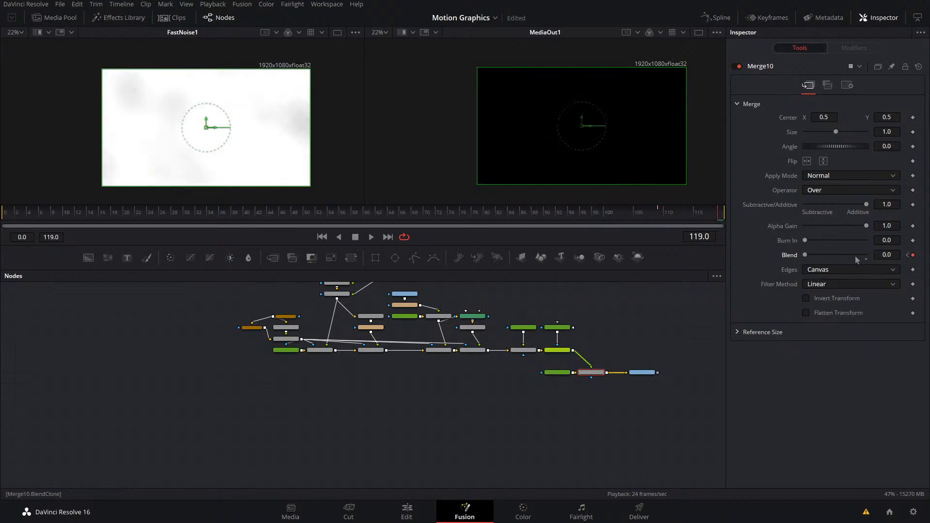
- Play and scrub the closing frames to review the fade to black, and check the Background5 and Merge10 settings
click(622, 213)
key(space)
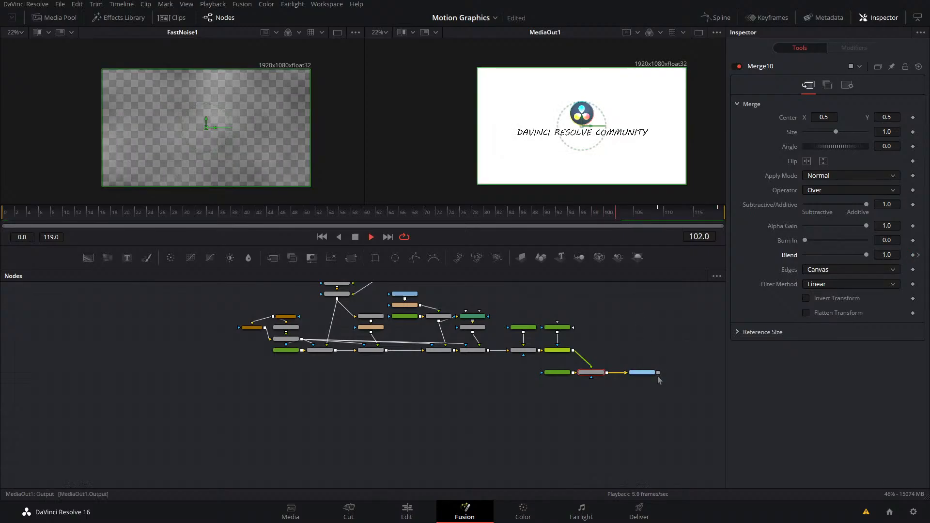
key(space)
drag(645, 373, 633, 320)
key(ctrl+z)
key(space)
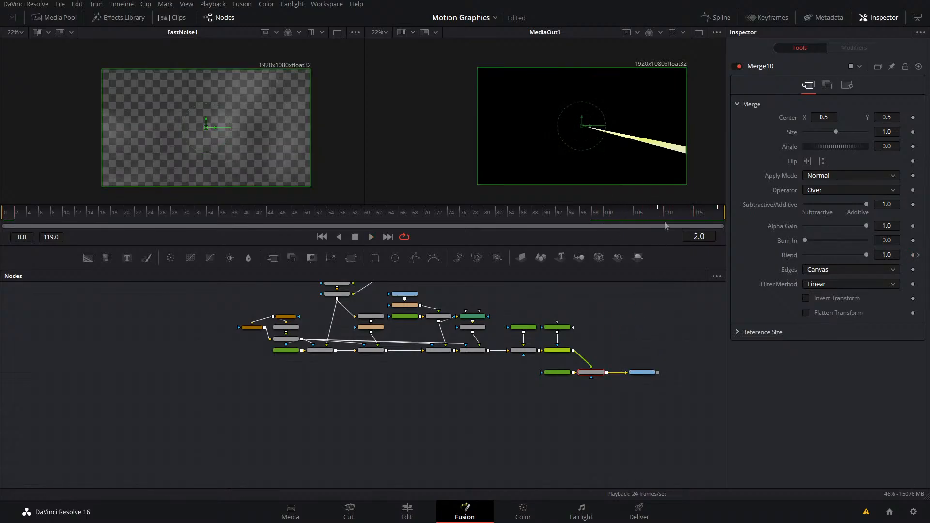
drag(669, 213, 696, 214)
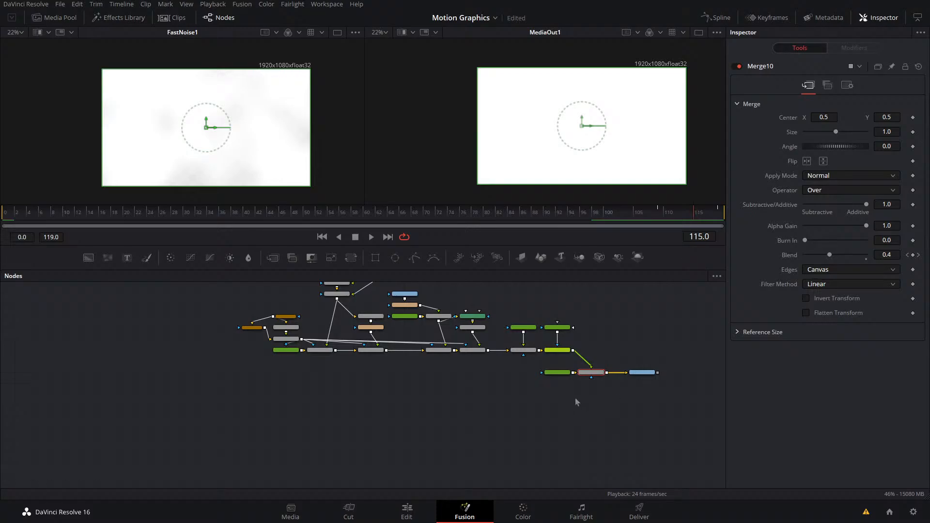
click(557, 372)
scroll(598, 383, up, 4)
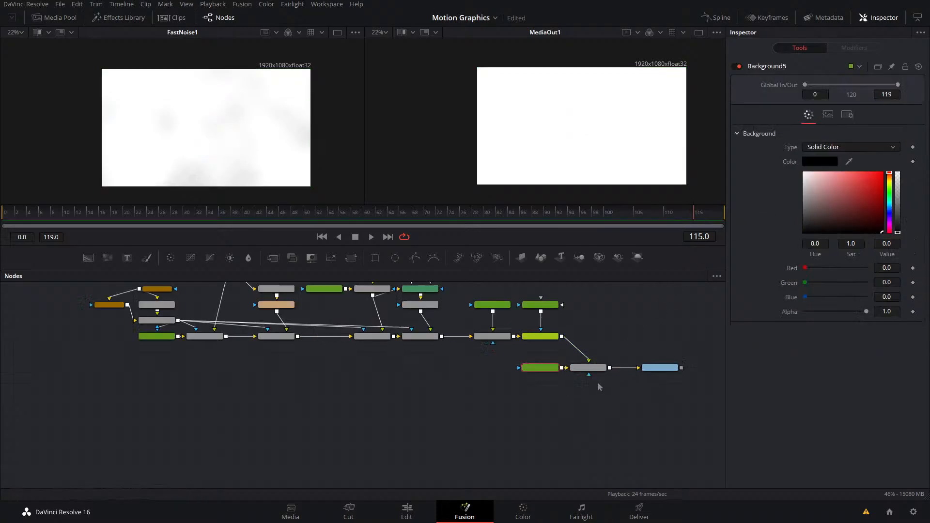
click(595, 362)
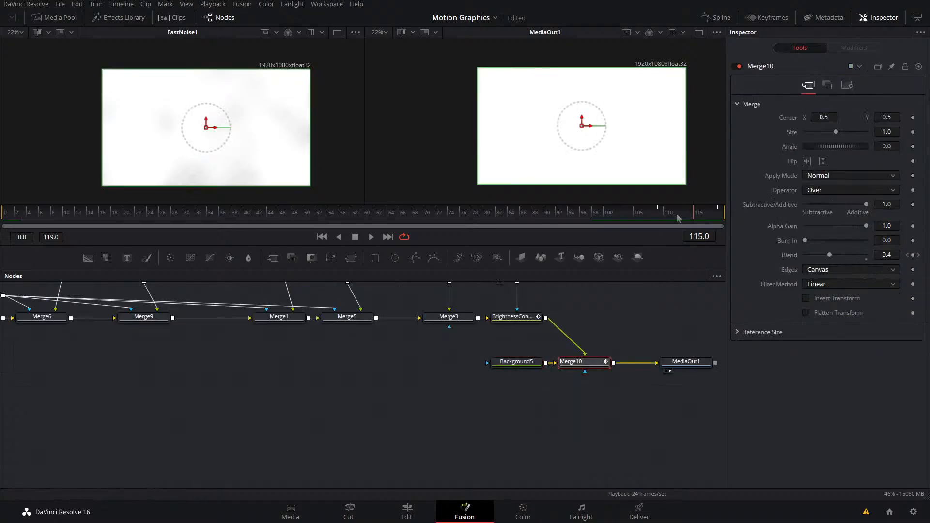
mouse_move(678, 217)
mouse_down()
mouse_move(657, 223)
mouse_move(673, 214)
mouse_up()
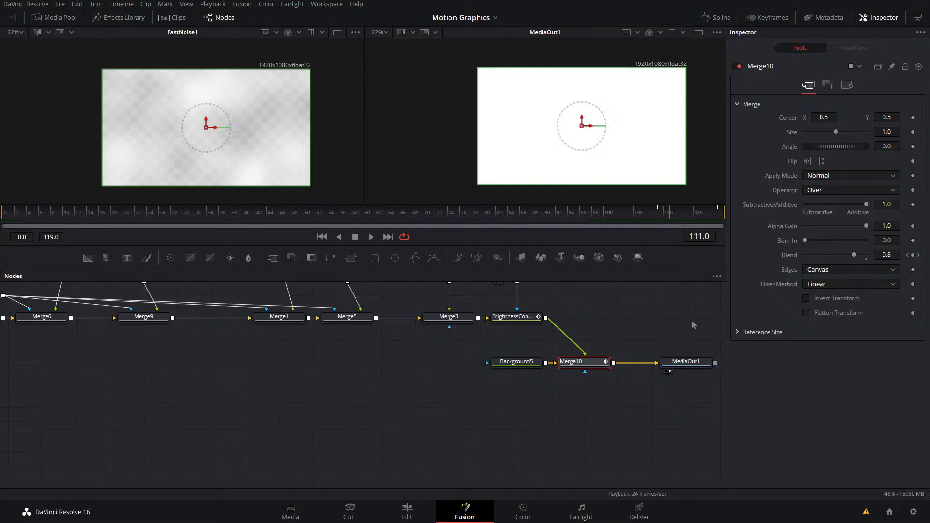
- Examine the Text1 node's Follower modifier, including its timing, text, transform and shading settings
drag(393, 322, 498, 470)
drag(375, 326, 377, 298)
click(562, 394)
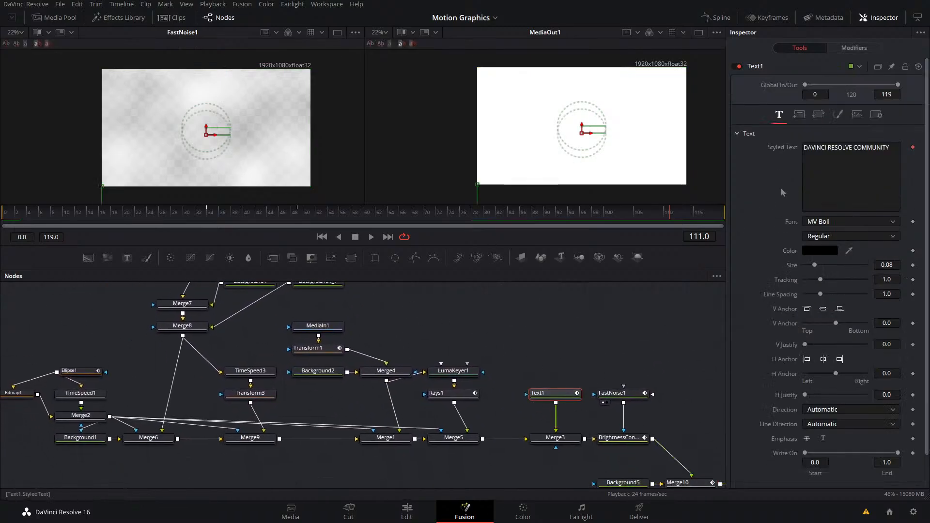
click(854, 48)
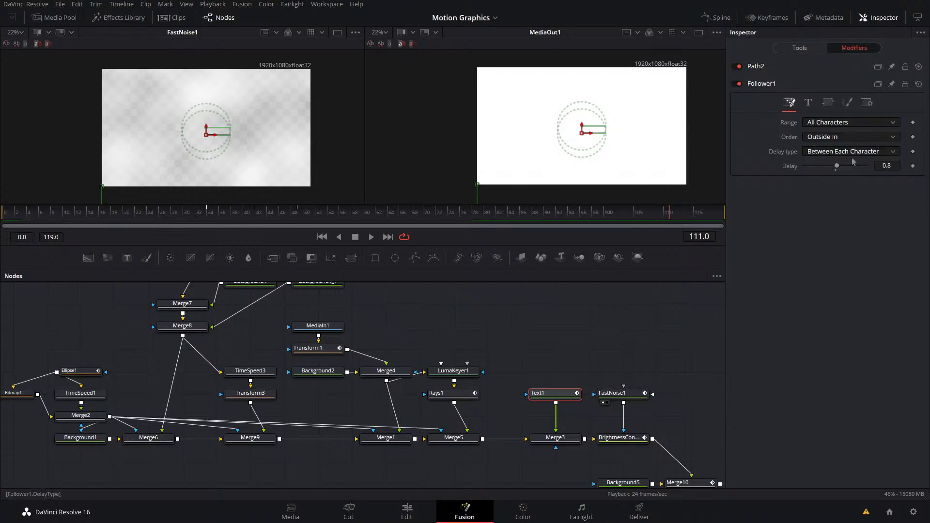
click(809, 103)
click(829, 102)
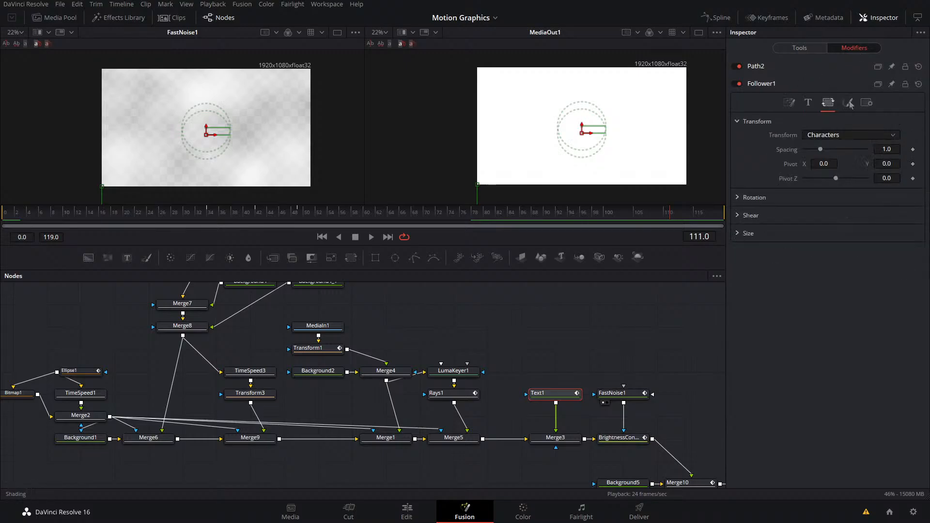
click(848, 103)
click(866, 103)
click(848, 103)
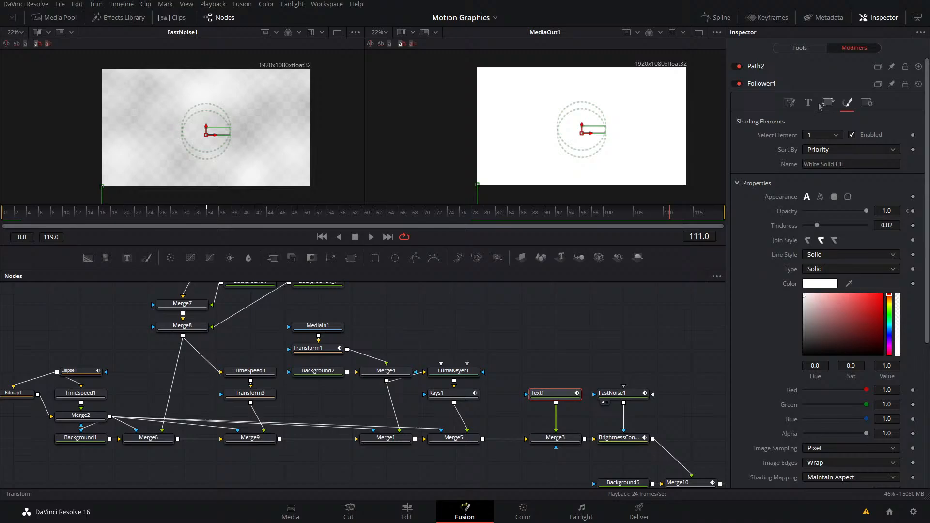
click(789, 103)
- Play the end of the animation, show Merge10 in the second viewer and scrub its last frames to frame 118
drag(542, 282, 492, 235)
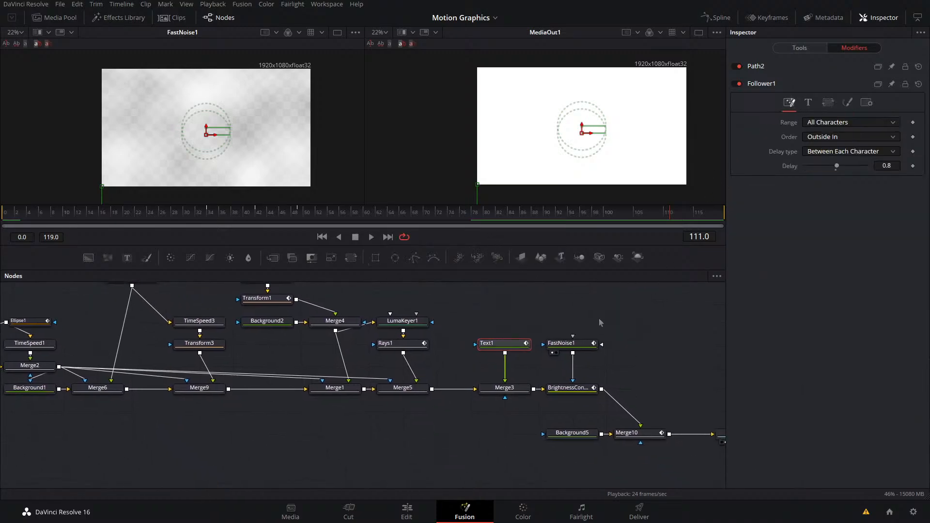
drag(598, 318, 485, 296)
click(640, 420)
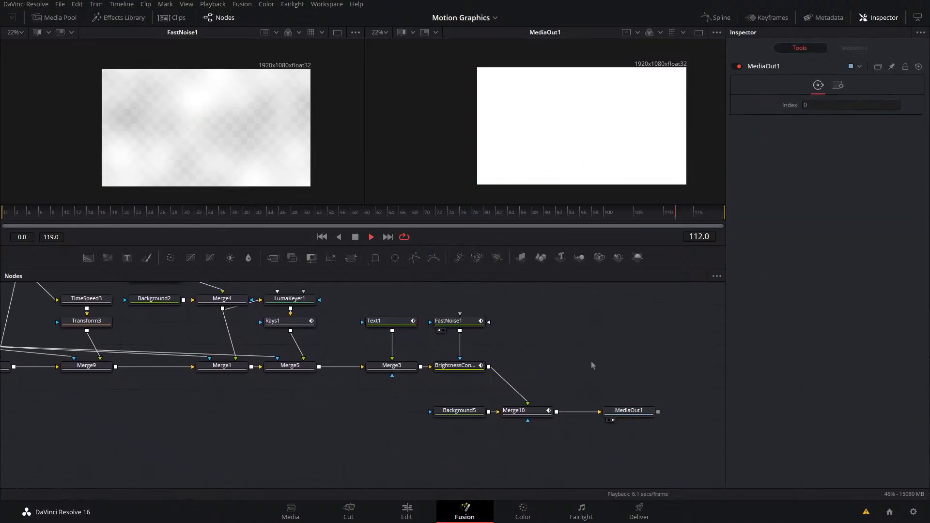
click(467, 423)
click(521, 416)
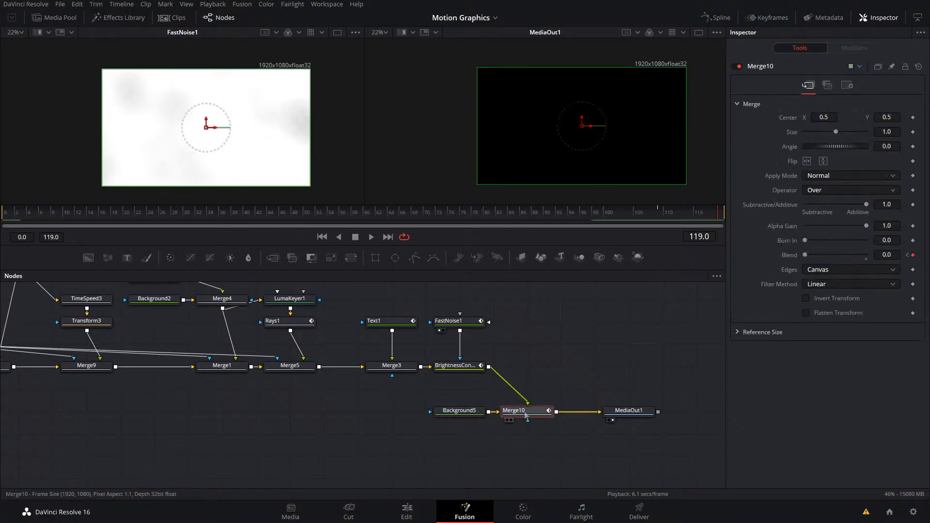
drag(696, 216, 720, 214)
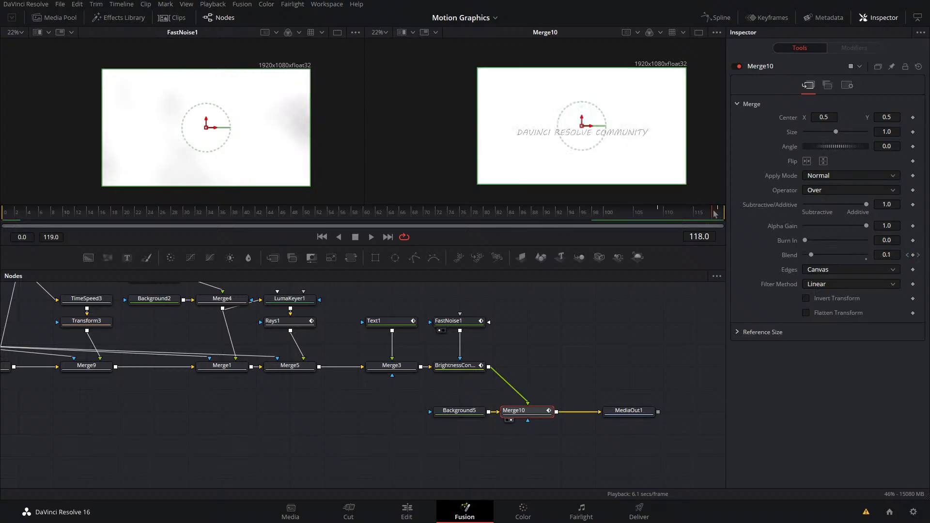
click(717, 212)
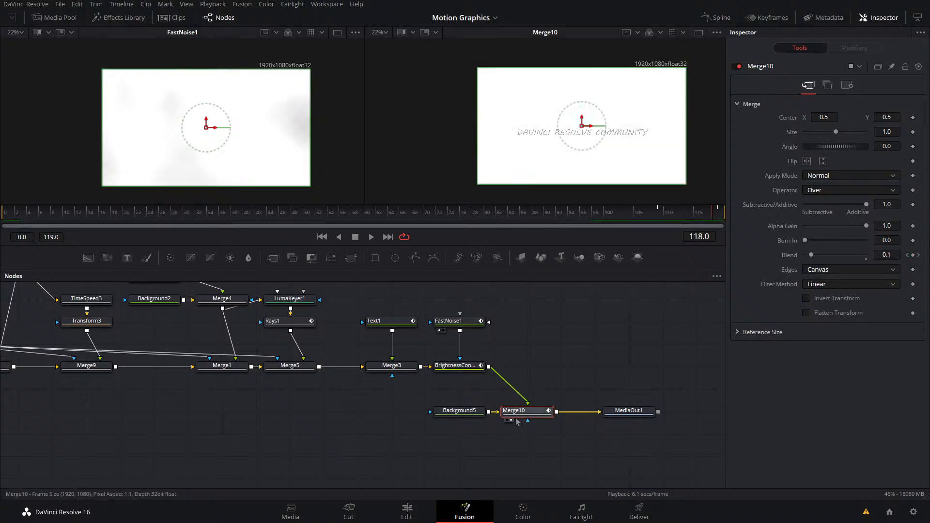
- Inspect the BrightnessContrast1 node's gain and brightness keyframes at frame 113
click(445, 367)
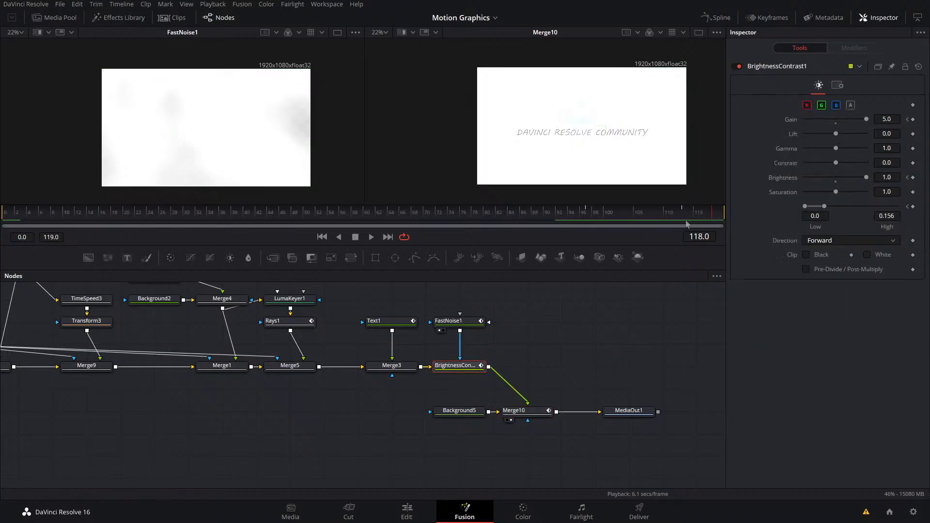
click(686, 224)
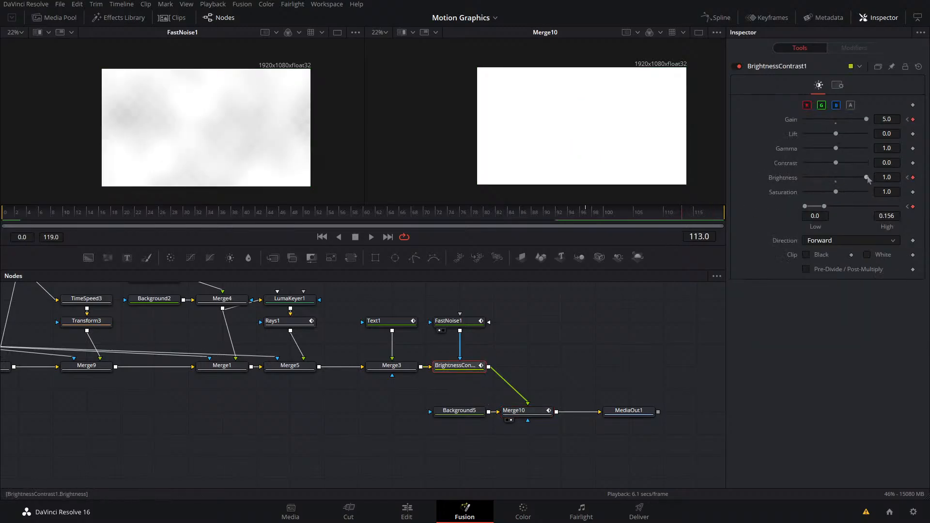
- Try Gain 0.95 and High 1.0 on BrightnessContrast1 at frame 116, undoing each change
drag(700, 218, 700, 218)
drag(869, 179, 835, 127)
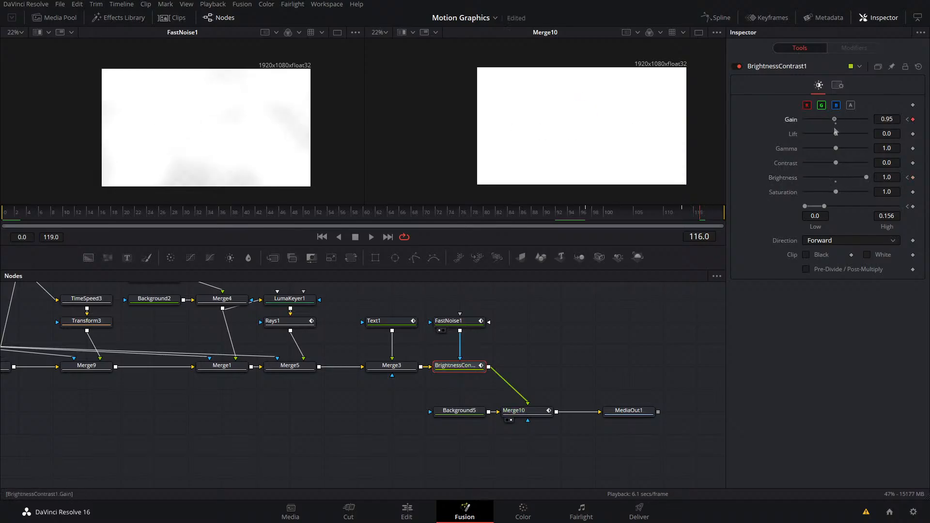
key(ctrl+z)
drag(825, 208, 907, 209)
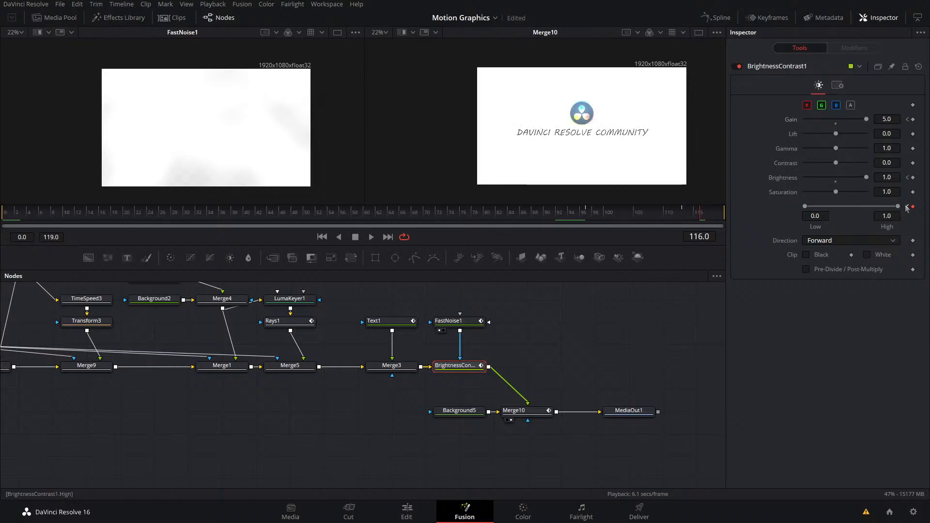
key(ctrl+z)
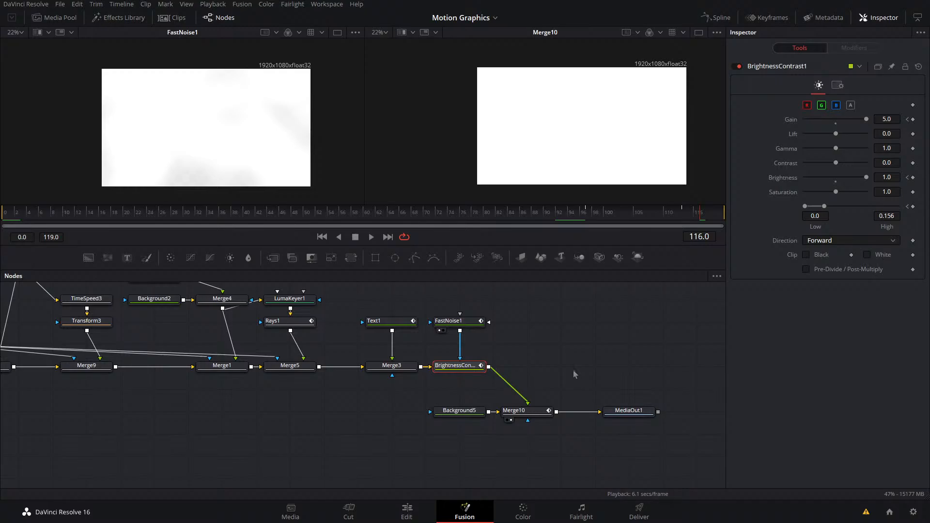
- Show the MediaOut1 output in place of Merge10 in the viewer and review the composition's last frames
drag(689, 217, 725, 219)
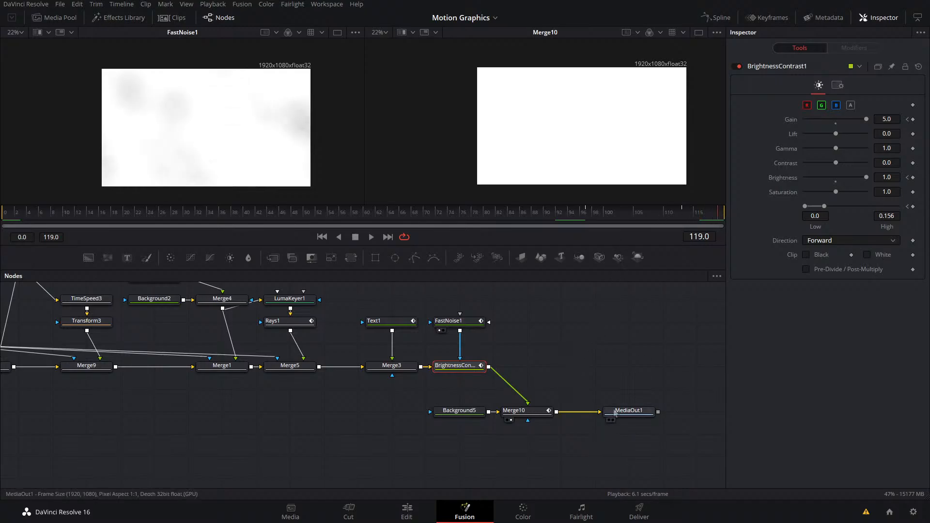
click(611, 420)
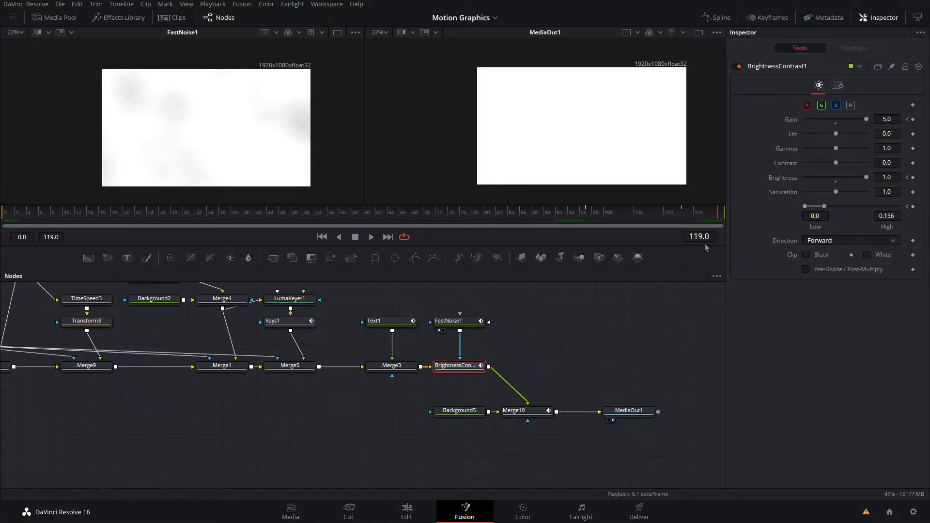
drag(717, 215, 700, 228)
- Set Merge10's Blend to 0.0 at frame 119
click(526, 414)
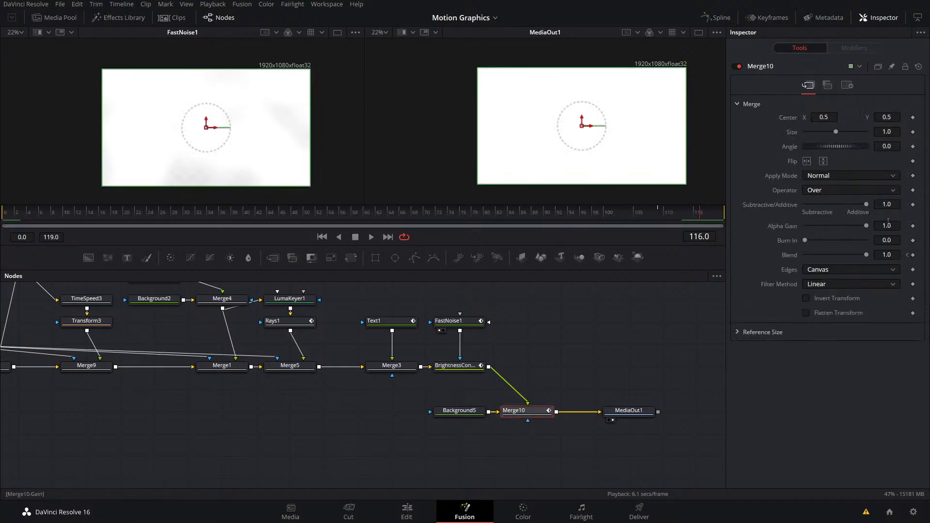
click(722, 213)
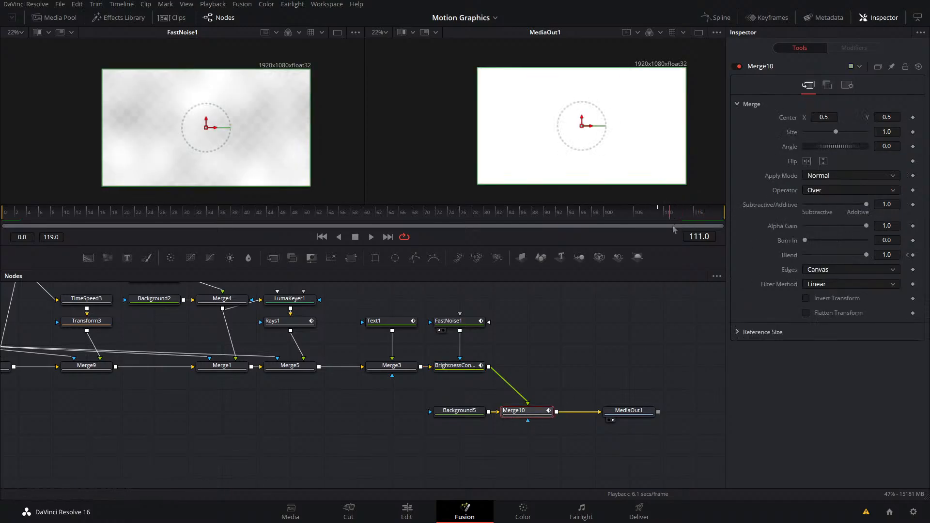
drag(869, 256, 830, 256)
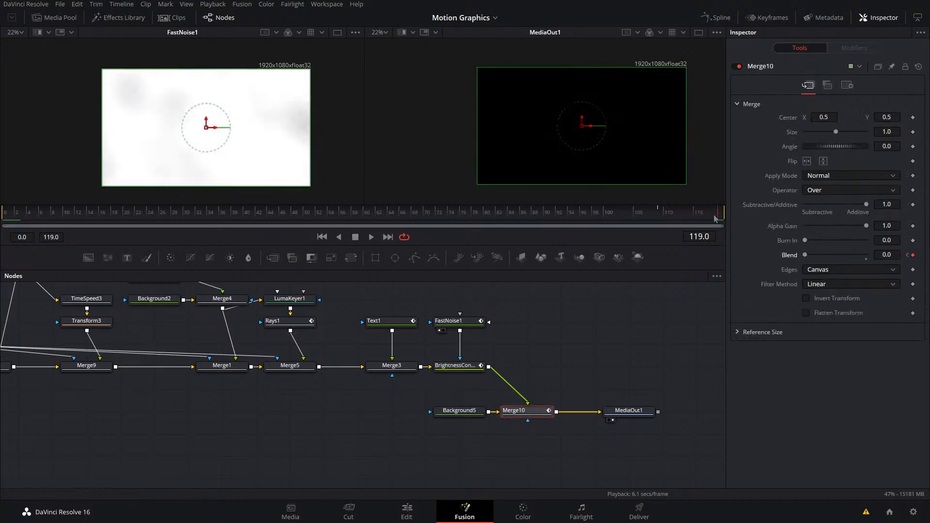
- Set Merge10's Blend to 0.1 at the frame 109 keyframe
click(697, 220)
drag(696, 217, 666, 231)
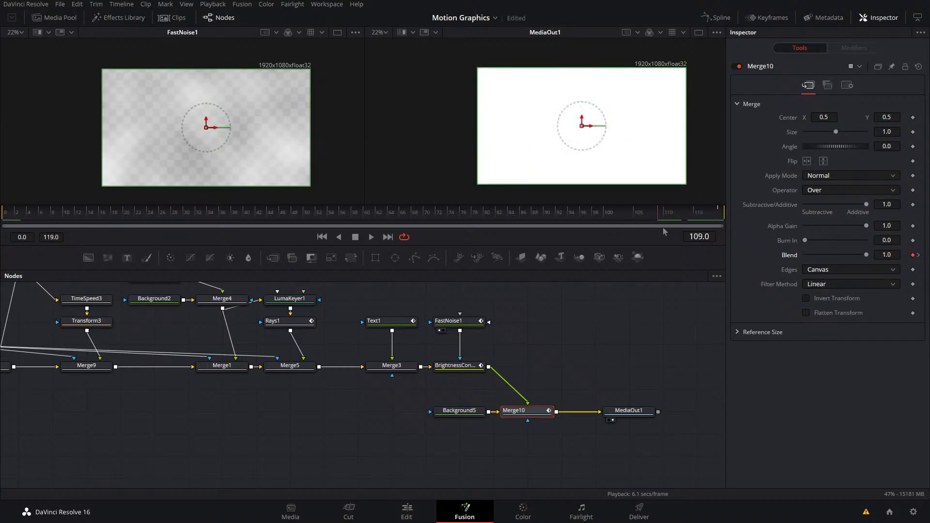
click(884, 254)
text(.1)
key(Return)
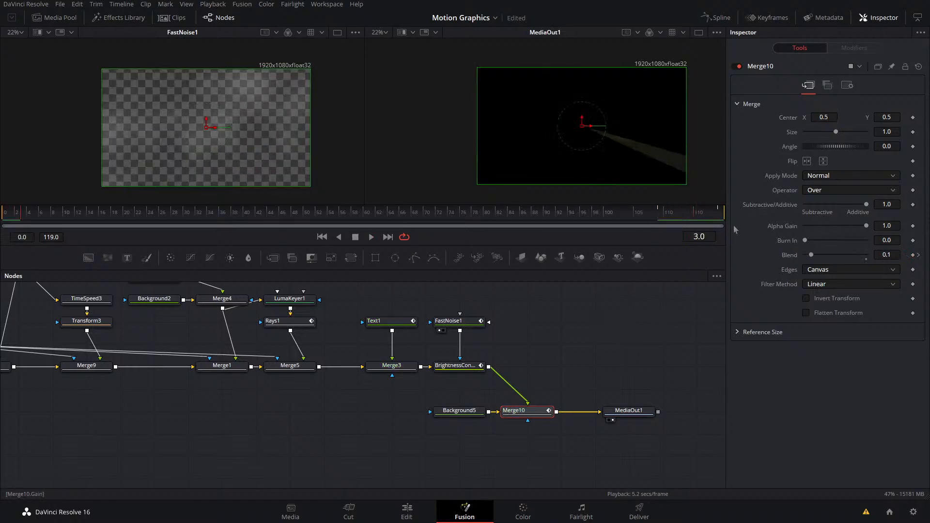
- Review the fade around frame 114 and lower Merge10's Blend to 0.01 at frame 109
click(690, 215)
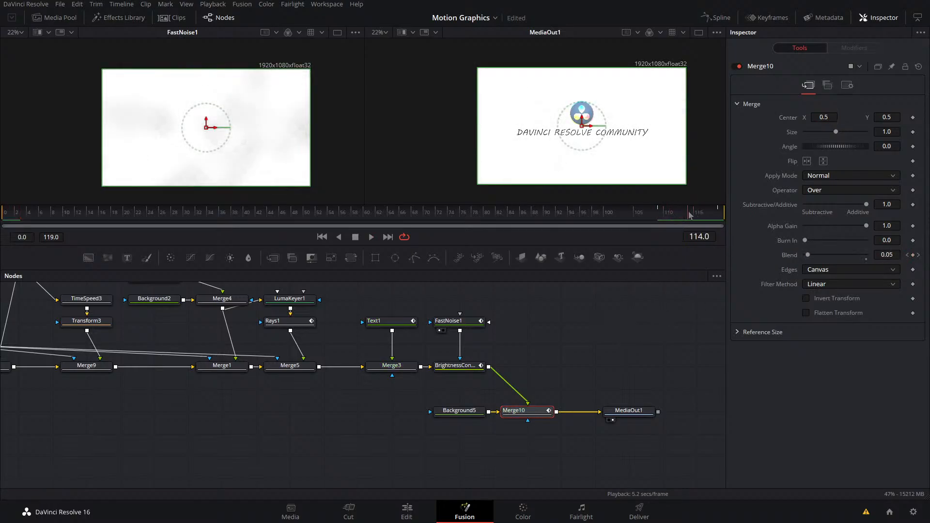
drag(691, 215, 660, 217)
double_click(893, 258)
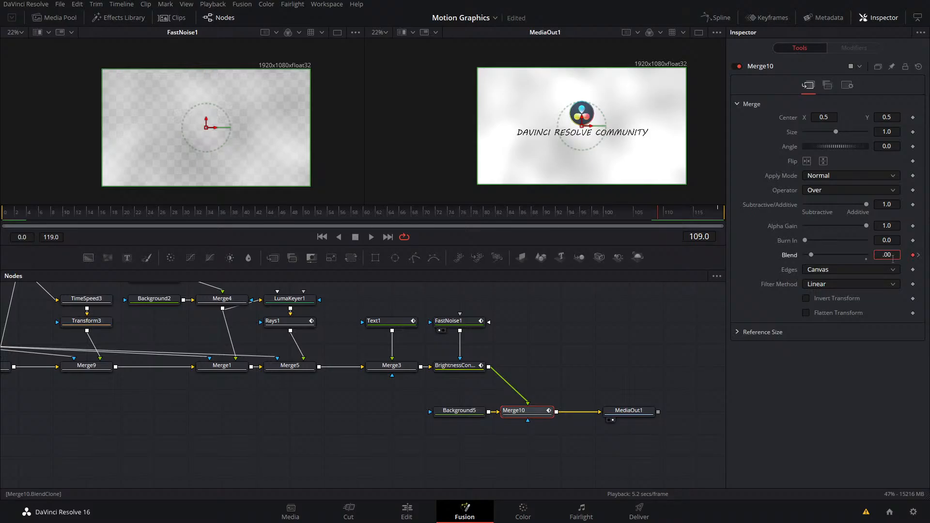
text(.00)
key(BackSpace)
text(1)
key(Tab)
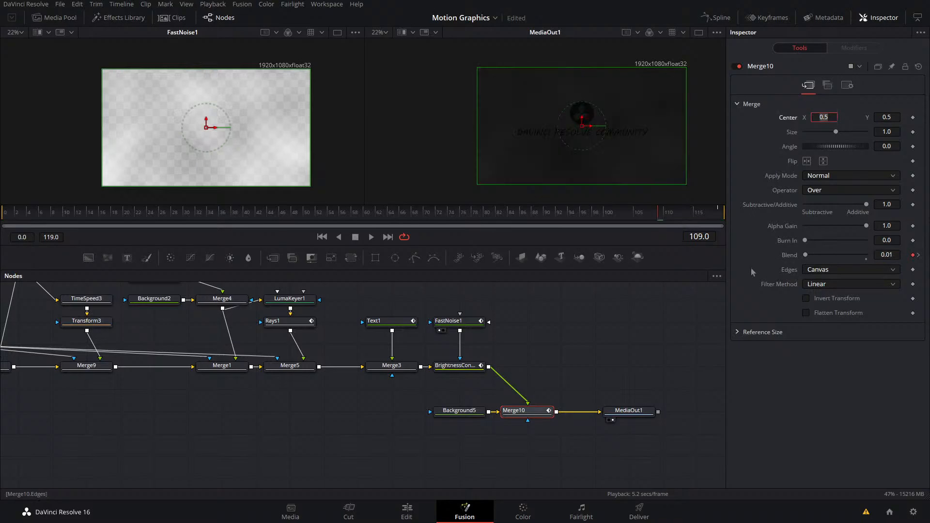
- Restore Merge10's Blend to 1.0 at frame 109 and save the project
click(891, 262)
drag(885, 256, 927, 257)
drag(844, 254, 867, 254)
key(ctrl+z)
key(space)
key(ctrl+s)
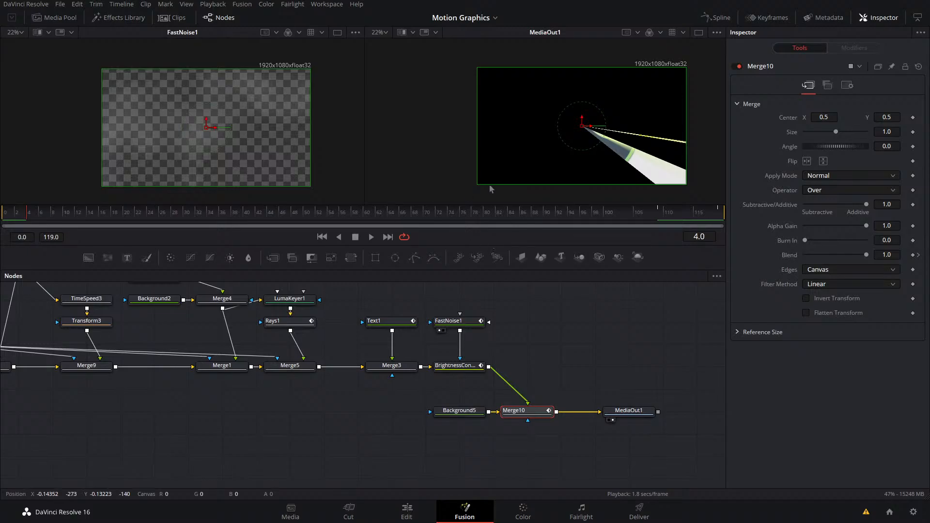
- Play back the end of the composition to check the fade-out
click(656, 218)
key(space)
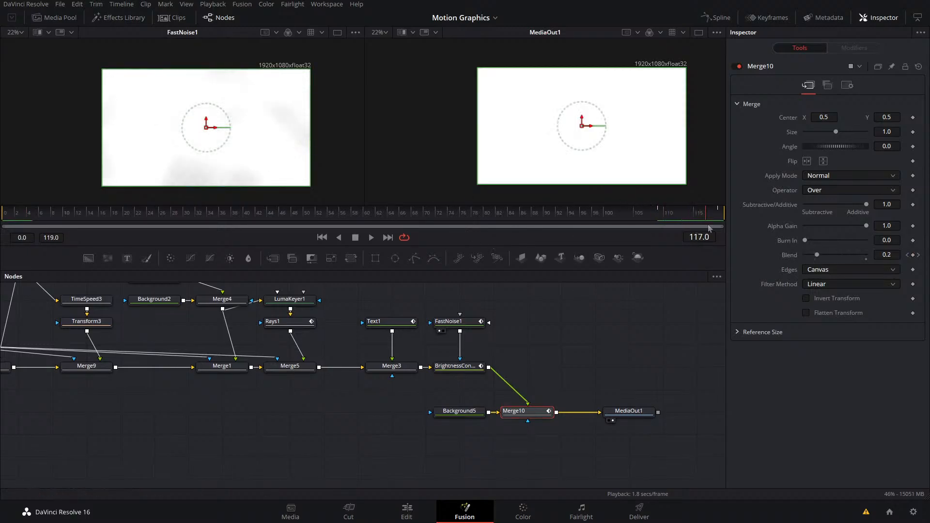
key(space)
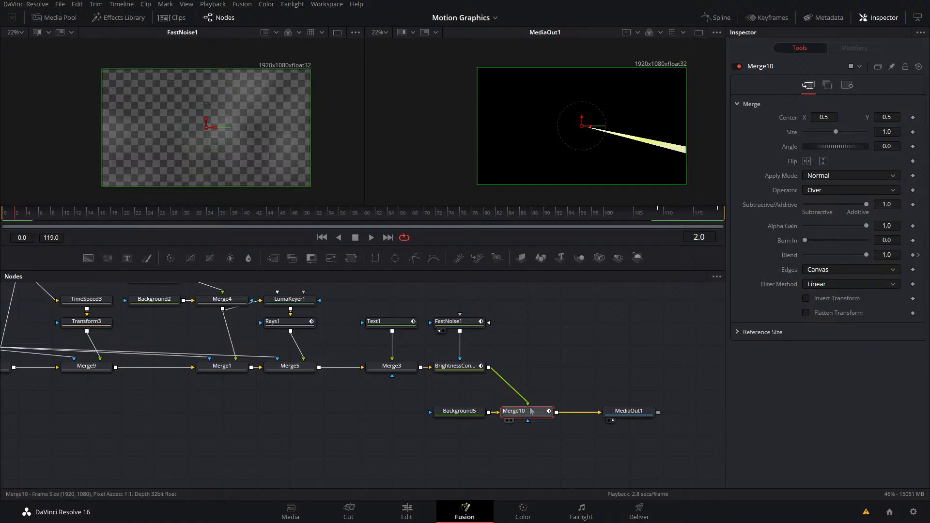
- Swap Merge10's foreground and background inputs and reverse its Blend fade, with 0.0 at frame 109 and 1.0 at frame 119
key(ctrl+t)
click(663, 217)
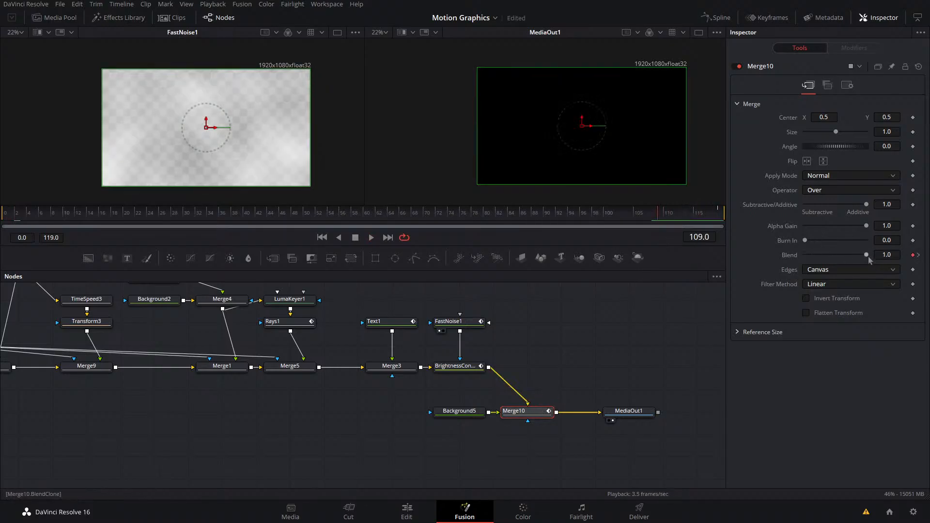
drag(866, 255, 805, 255)
click(918, 255)
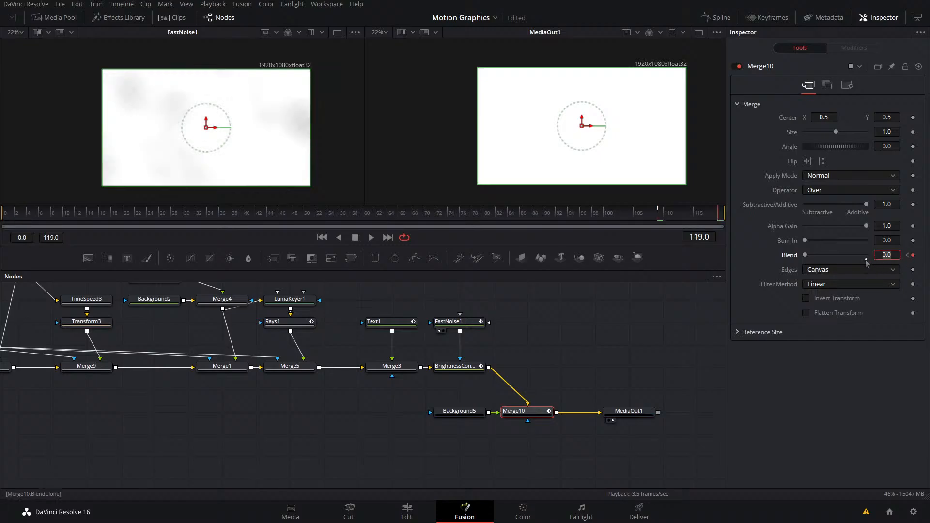
click(653, 217)
drag(655, 226, 681, 231)
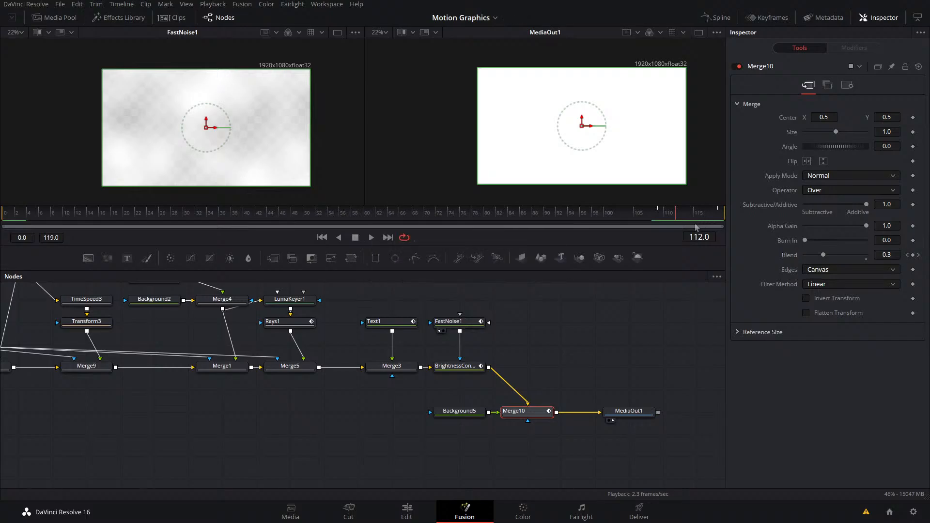
- Inspect Background5's color settings and check the output up to frame 117
click(453, 412)
drag(852, 224, 502, 293)
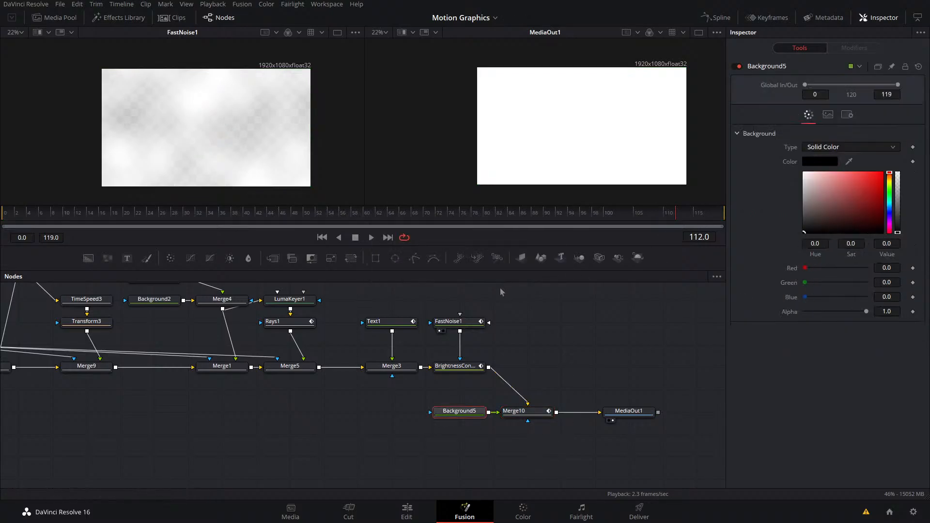
drag(687, 212, 706, 216)
- Try other Burn In and Apply Mode settings on Merge10, including Dissolve and Luminosity, and return the mode to Normal
click(550, 413)
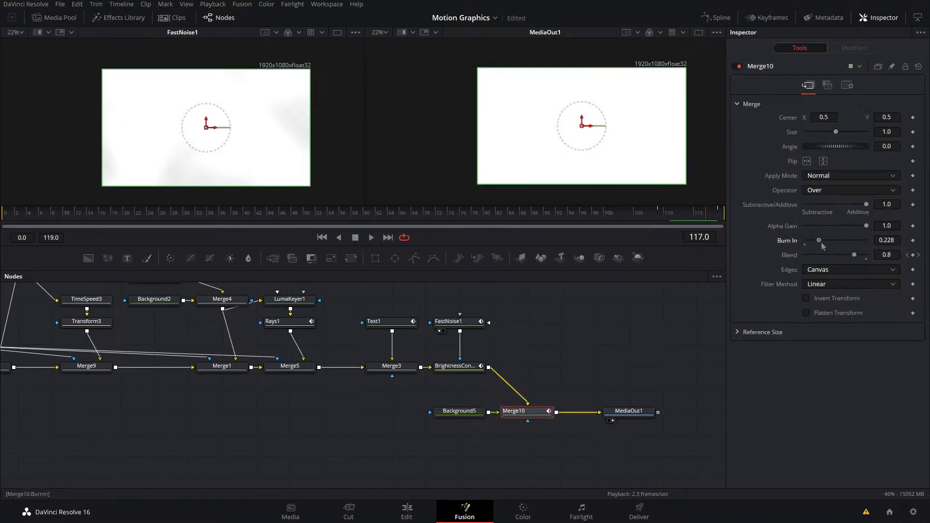
click(815, 177)
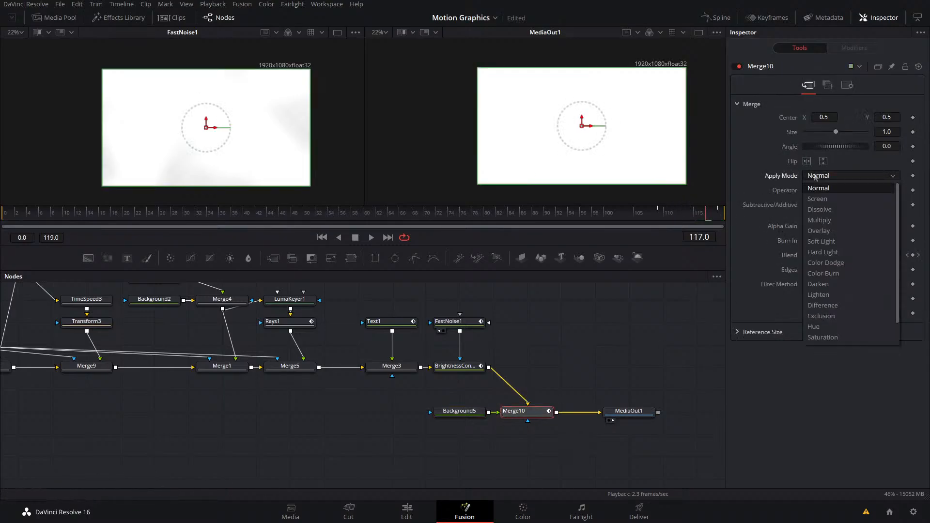
click(820, 209)
click(824, 176)
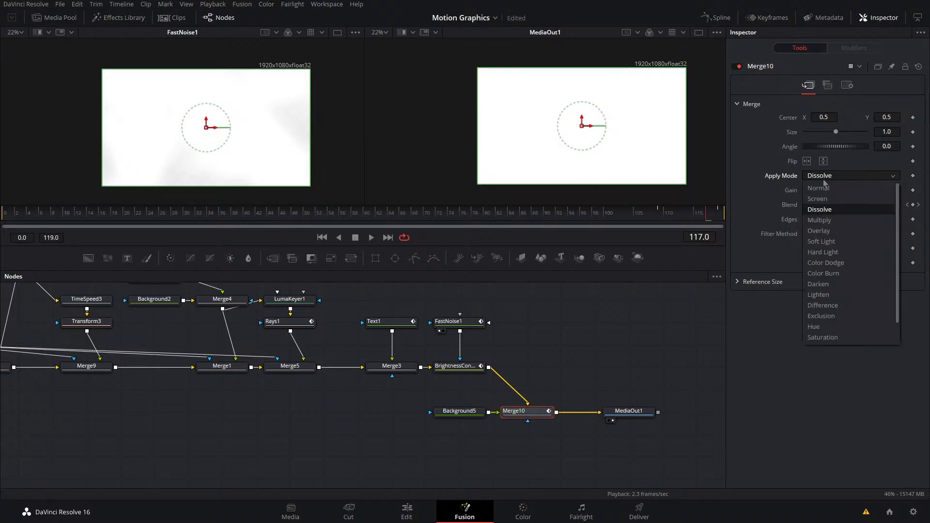
click(825, 199)
scroll(824, 176, down, 10)
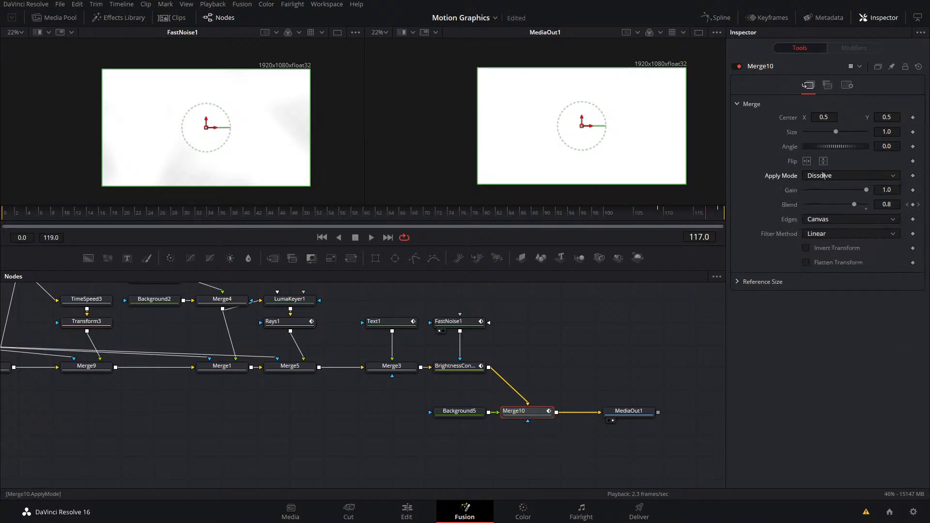
scroll(823, 175, down, 5)
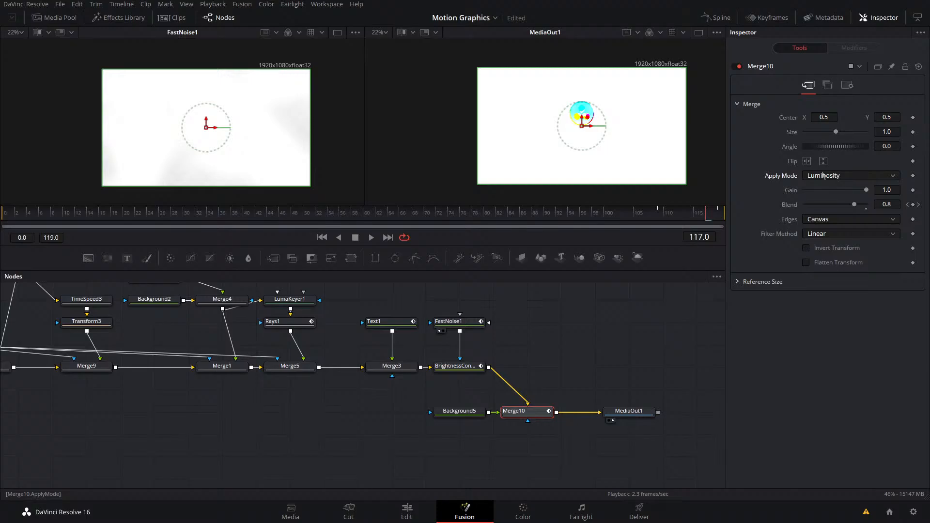
scroll(824, 175, up, 16)
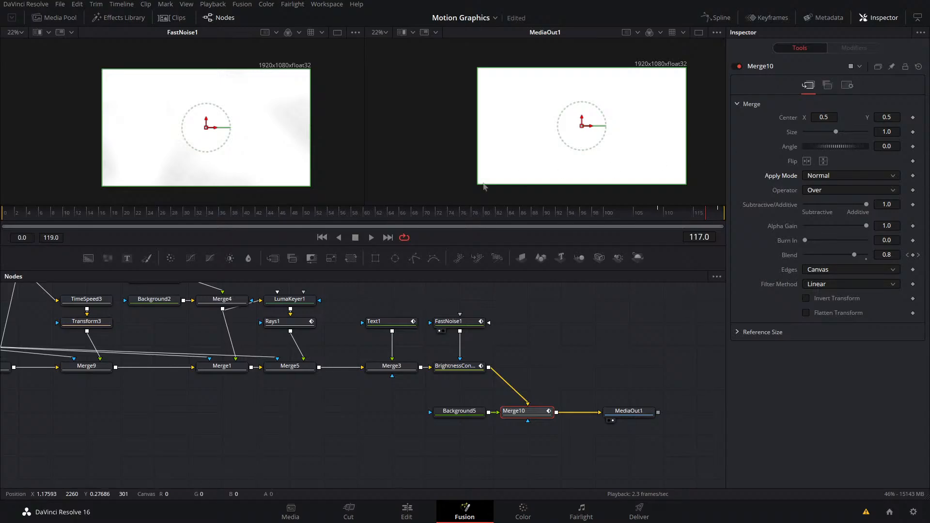
- Delete Merge10 and Background5 so that BrightnessContrast1 feeds MediaOut1 directly
click(690, 211)
drag(689, 206, 660, 234)
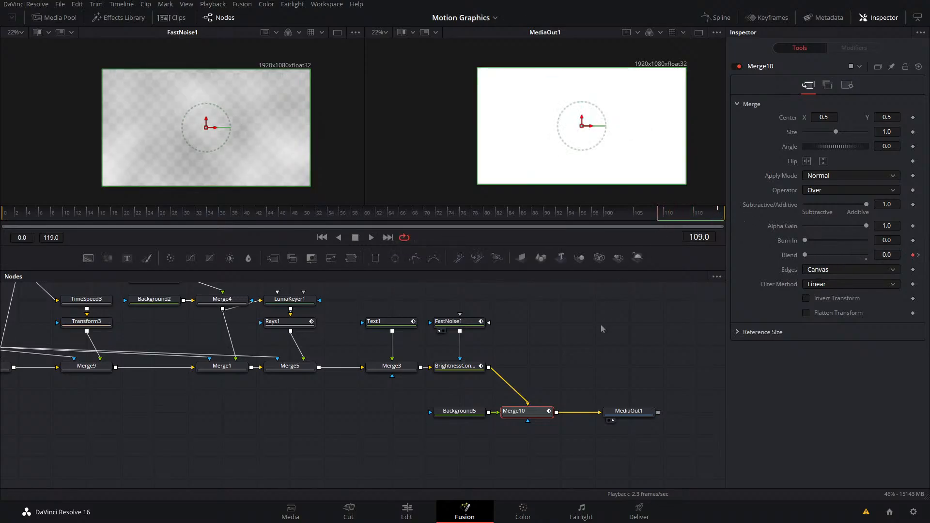
drag(452, 439, 620, 362)
key(Delete)
- Turn on Motion Blur for the composition's rendering
right_click(540, 234)
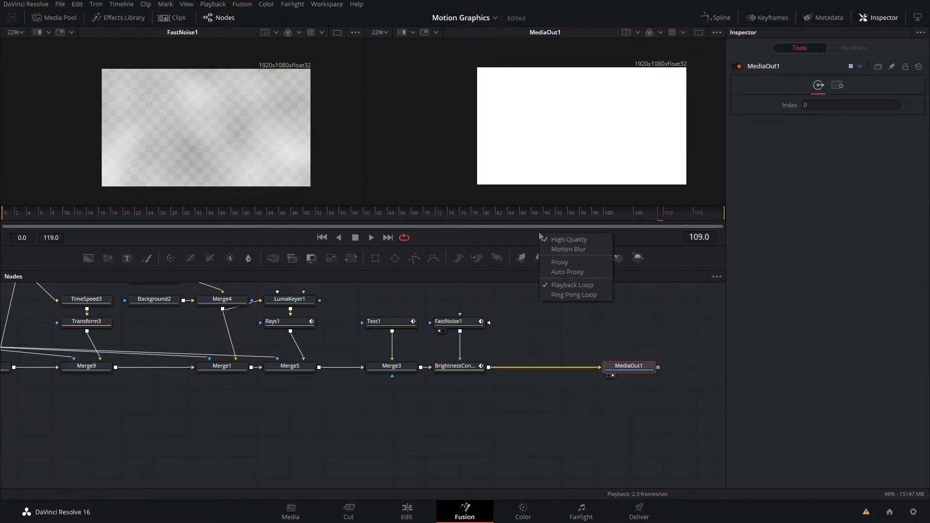
click(558, 250)
- Switch to the Edit page, move the playhead back to the timeline's start and save the project
click(414, 518)
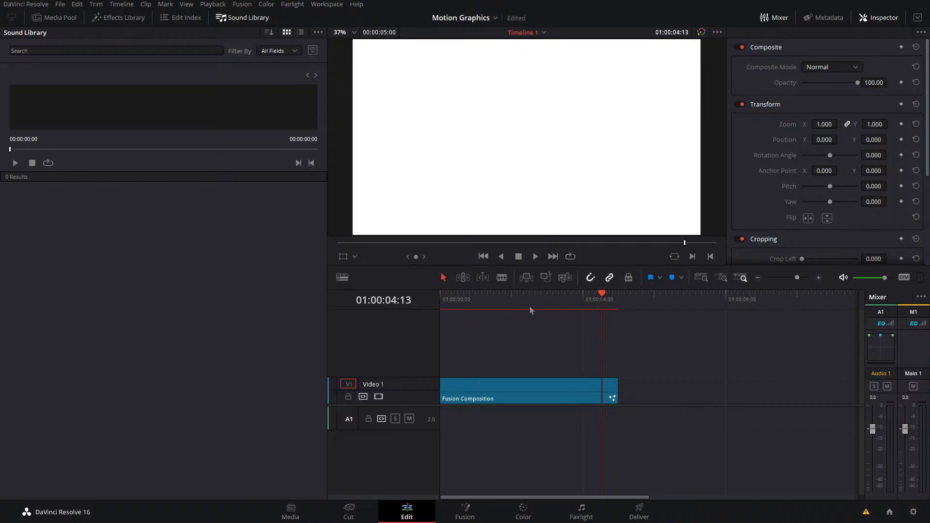
drag(531, 307, 410, 320)
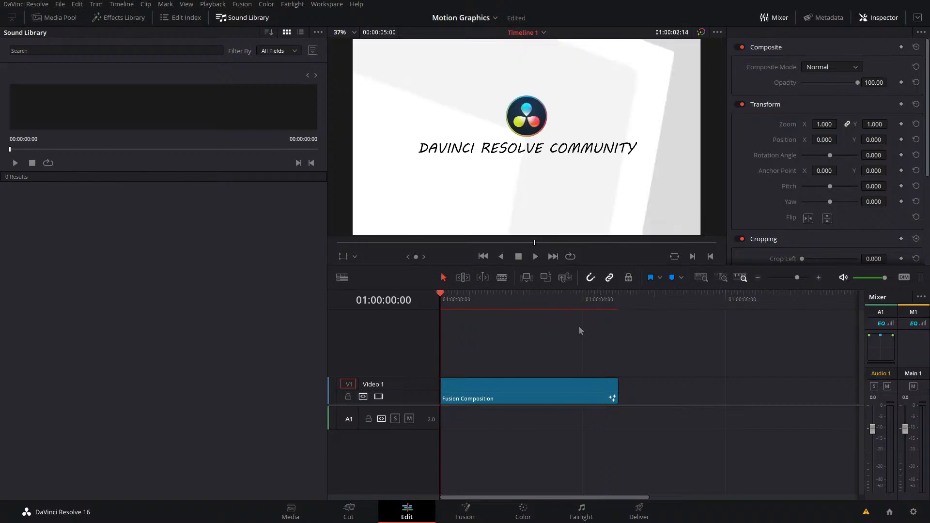
key(ctrl+s)
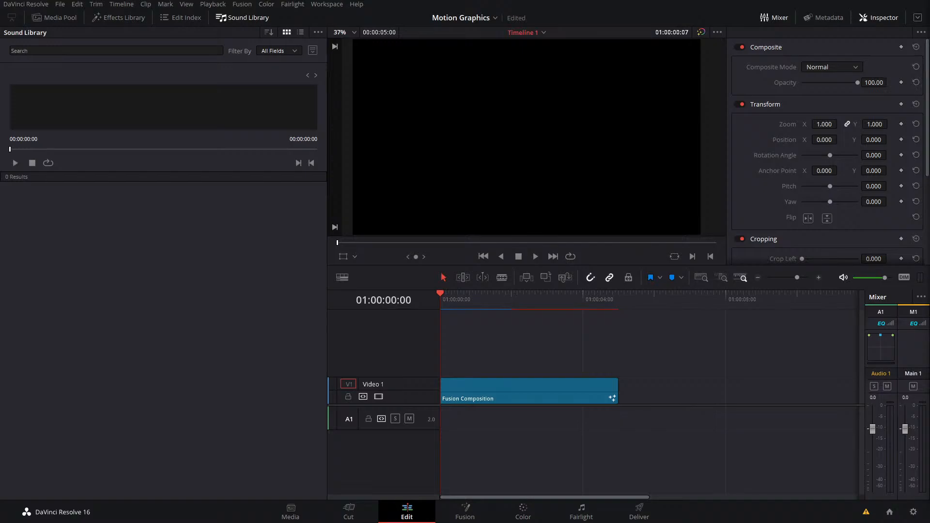
- Return to the Fusion page and launch the Reactor installer by bringing its script file into the node graph
click(480, 508)
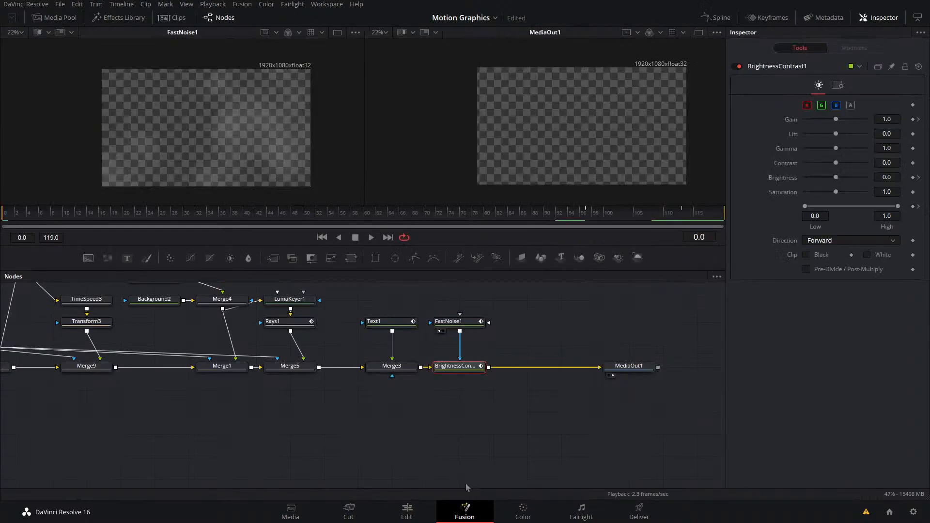
right_click(550, 299)
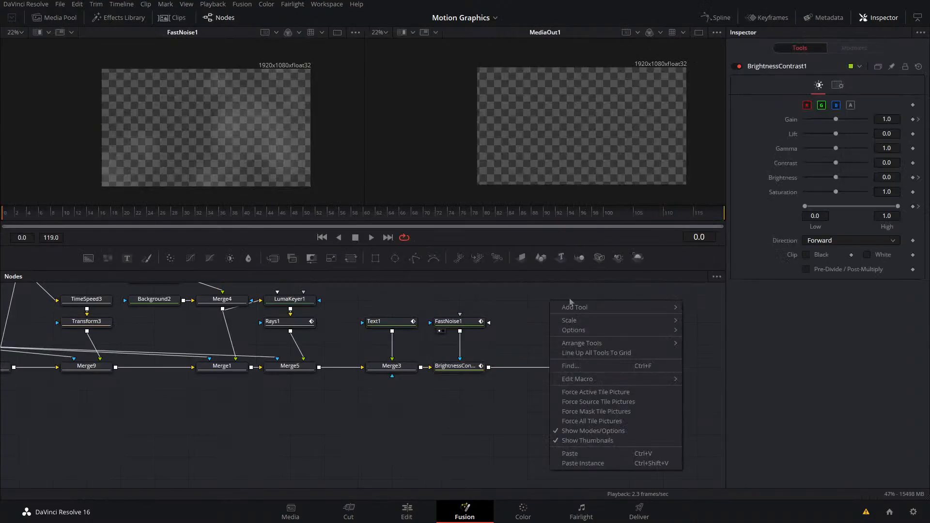
drag(574, 296, 508, 336)
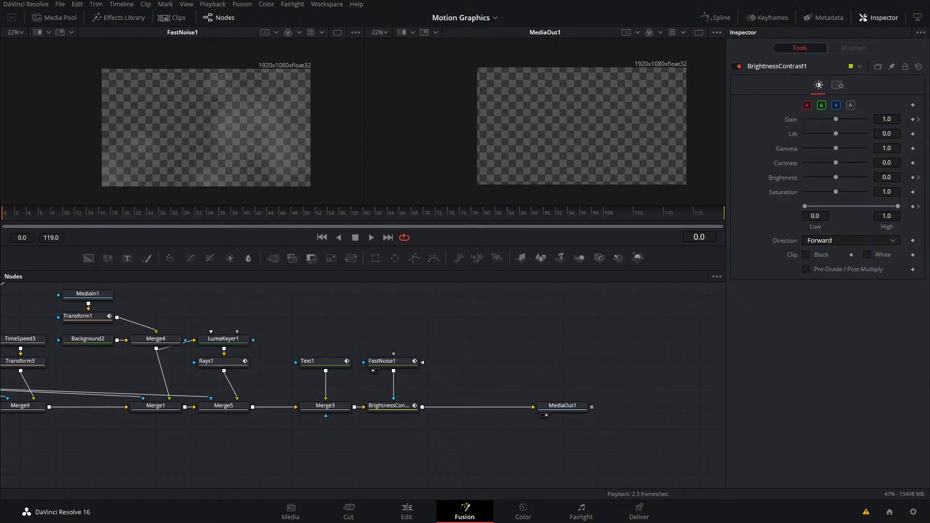
drag(743, 352, 453, 315)
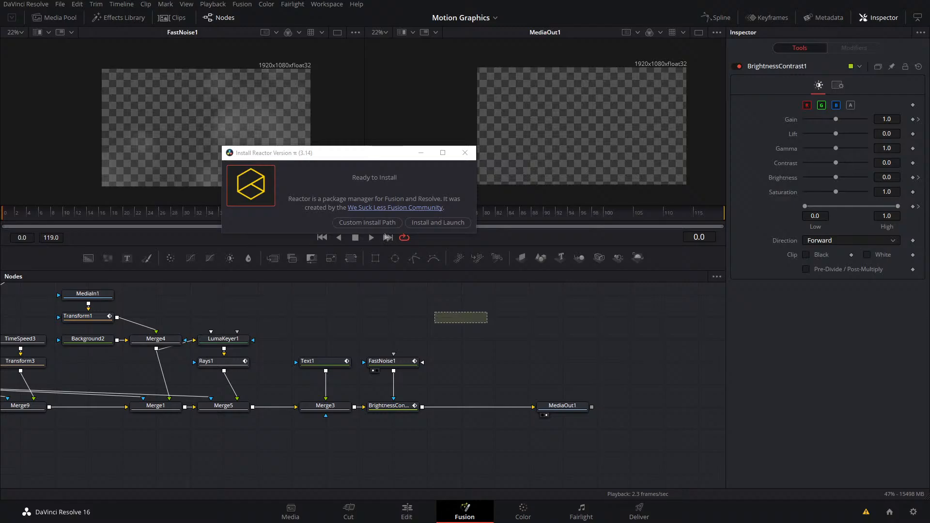
- Install the Reactor package manager with the default install path and launch it
drag(388, 156, 490, 204)
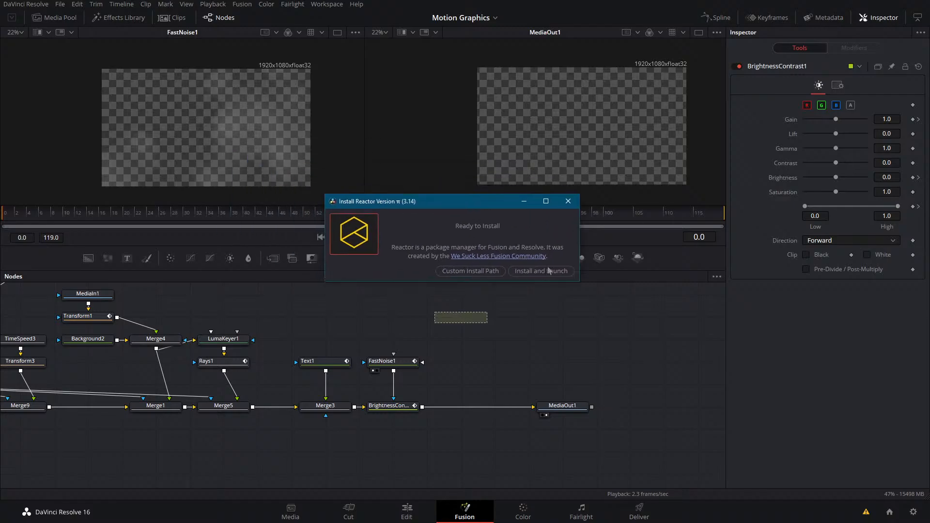
click(548, 273)
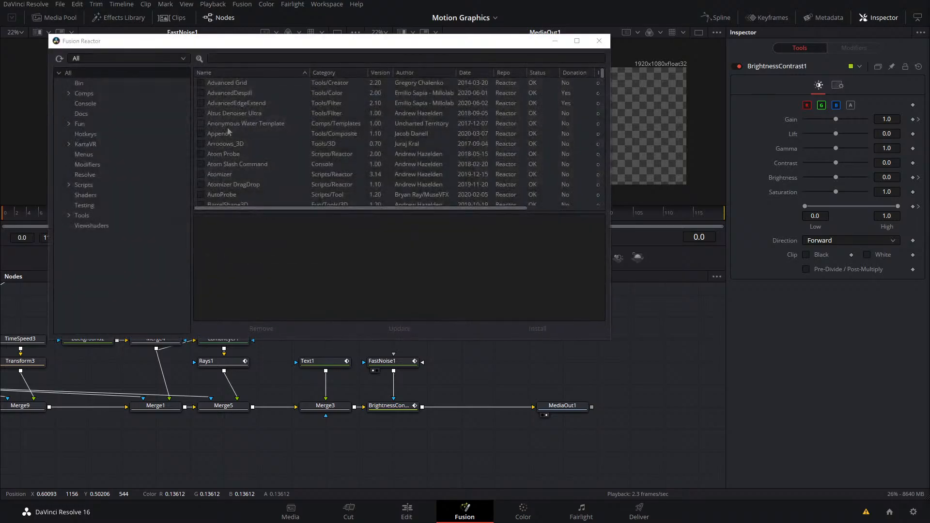
- Examine the Advanced Grid package's description, link and installed files in Reactor, along with the package categories
click(256, 83)
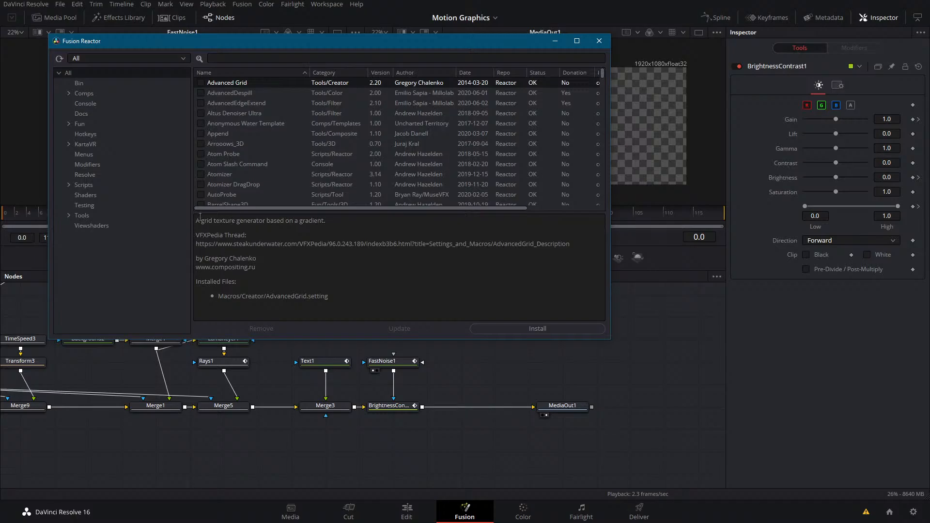
drag(200, 220, 325, 221)
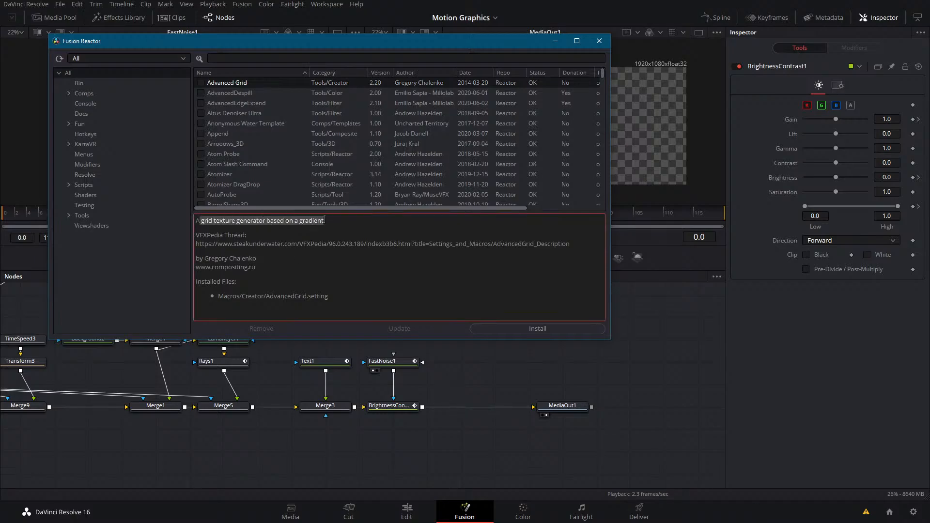
drag(234, 243, 570, 246)
click(503, 249)
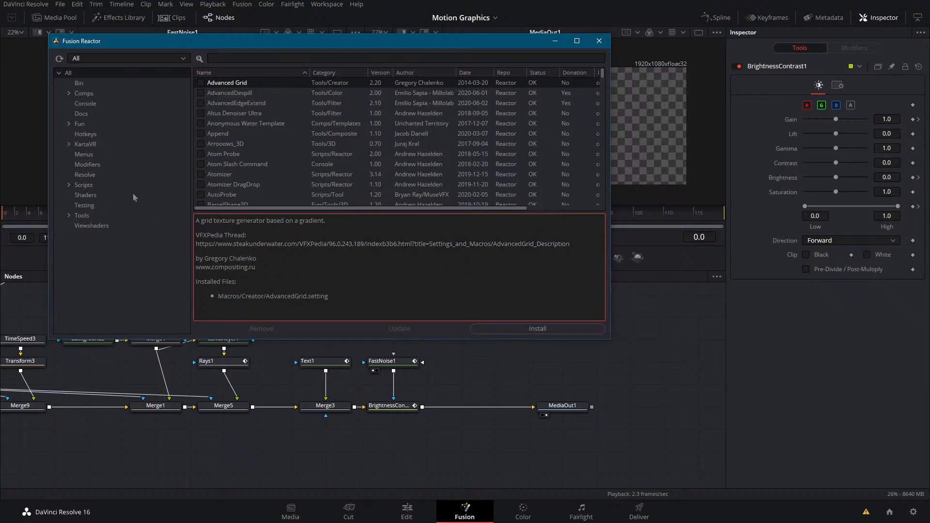
scroll(284, 160, down, 4)
scroll(285, 161, up, 5)
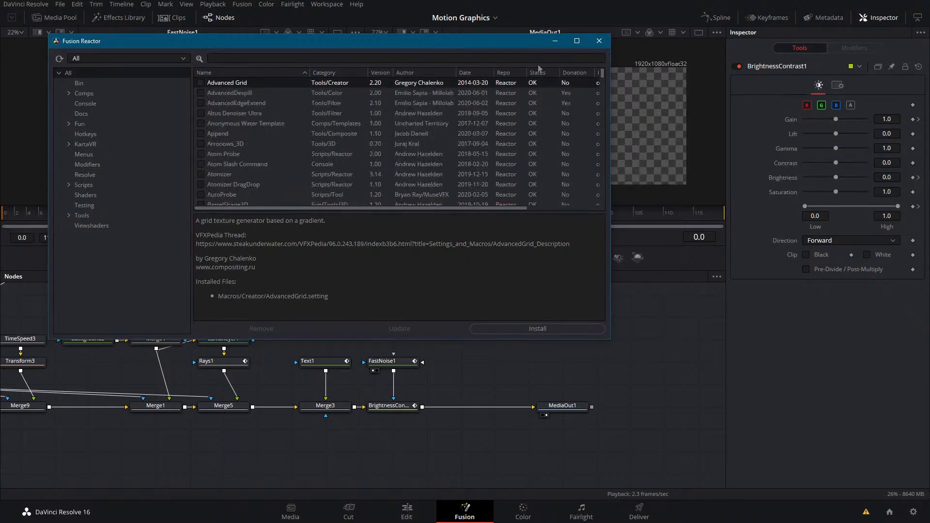
- Search the Reactor packages for "connect 3" and "connect3d"
click(407, 57)
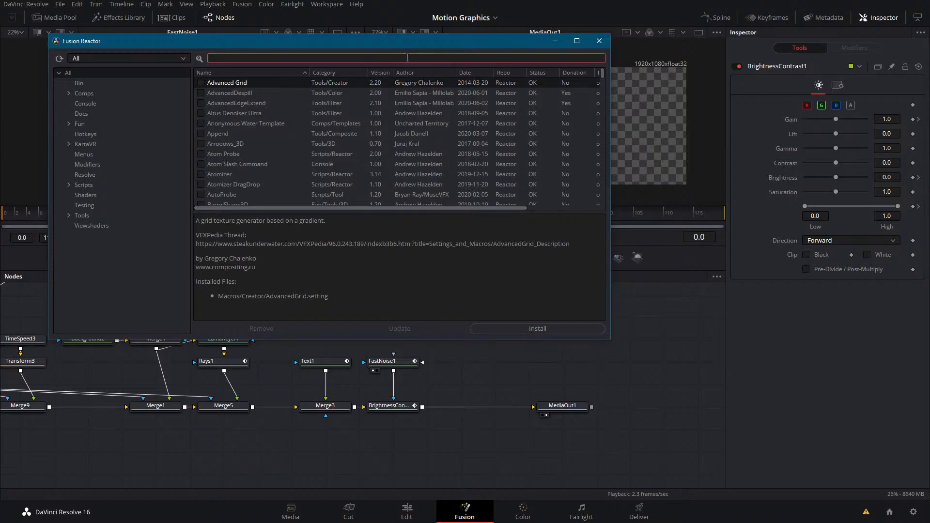
text(conne)
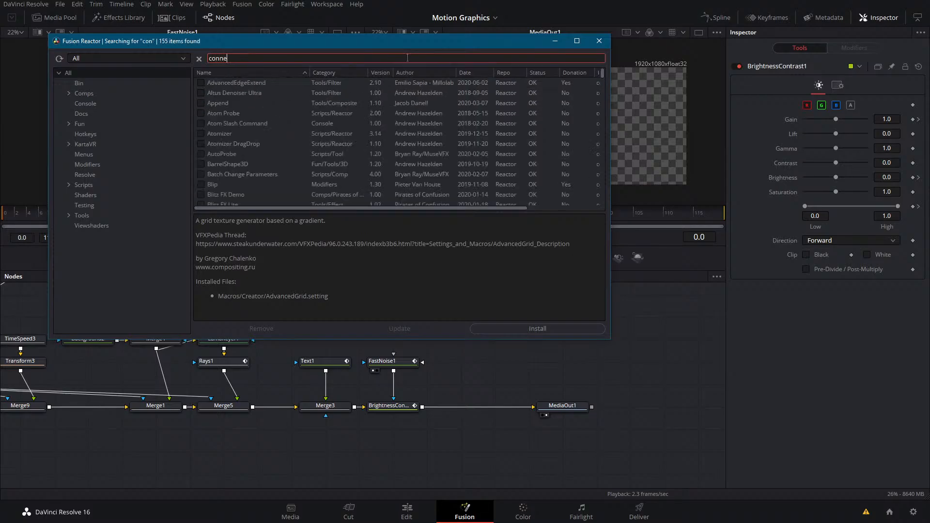
text(ct 3)
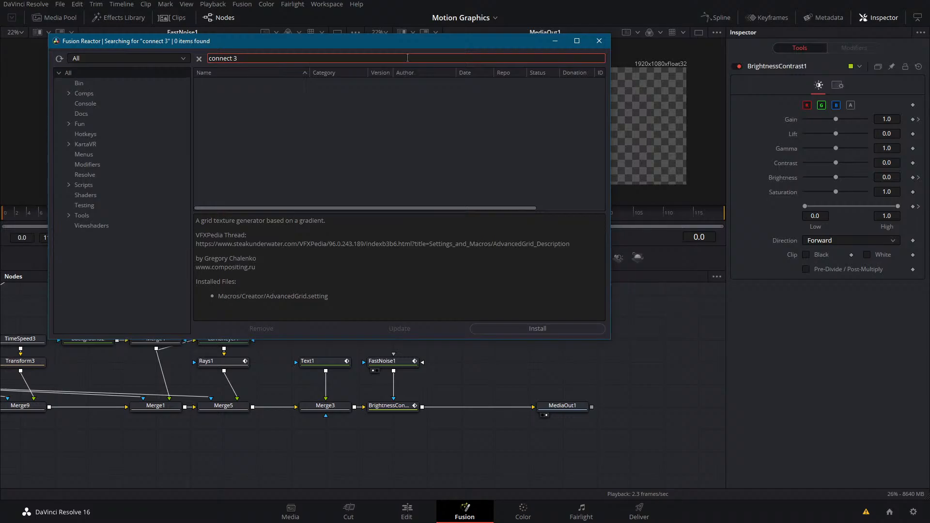
key(BackSpace)
key(BackSpace)
text(3d)
key(BackSpace)
key(BackSpace)
key(BackSpace)
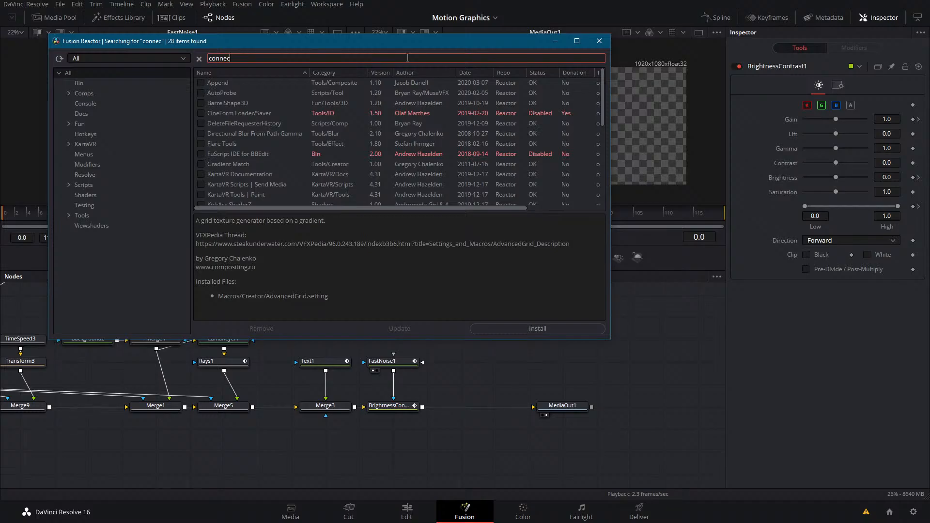
- Clear the package search and close Reactor
key(BackSpace)
key(BackSpace)
key(BackSpace)
key(BackSpace)
key(BackSpace)
key(BackSpace)
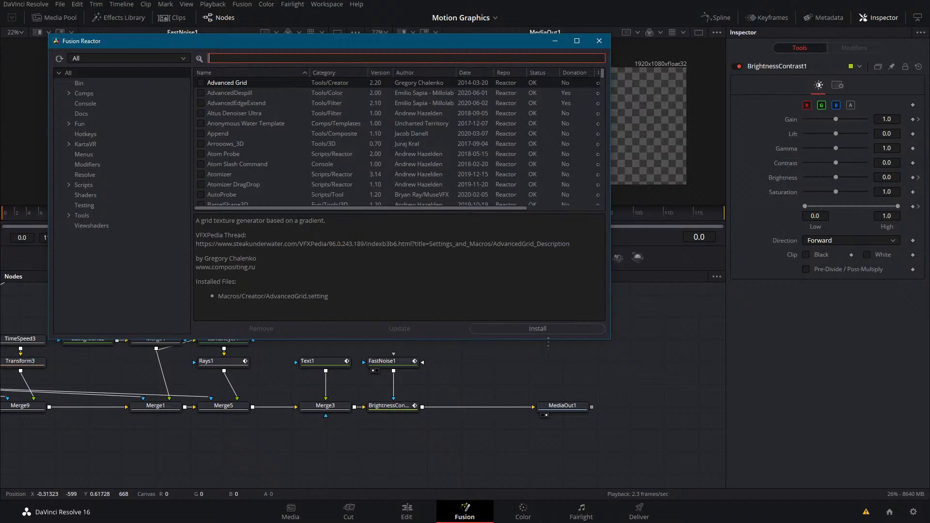
click(604, 42)
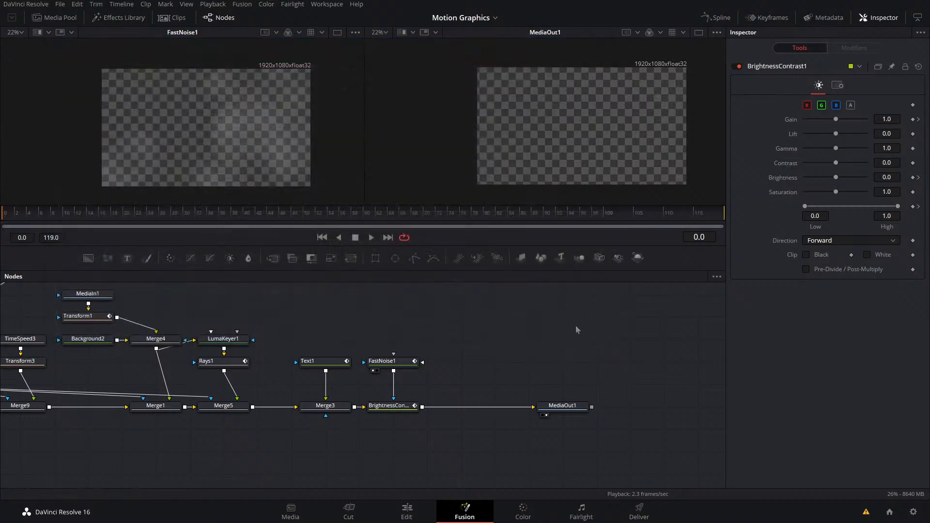
right_click(545, 321)
mouse_move(614, 399)
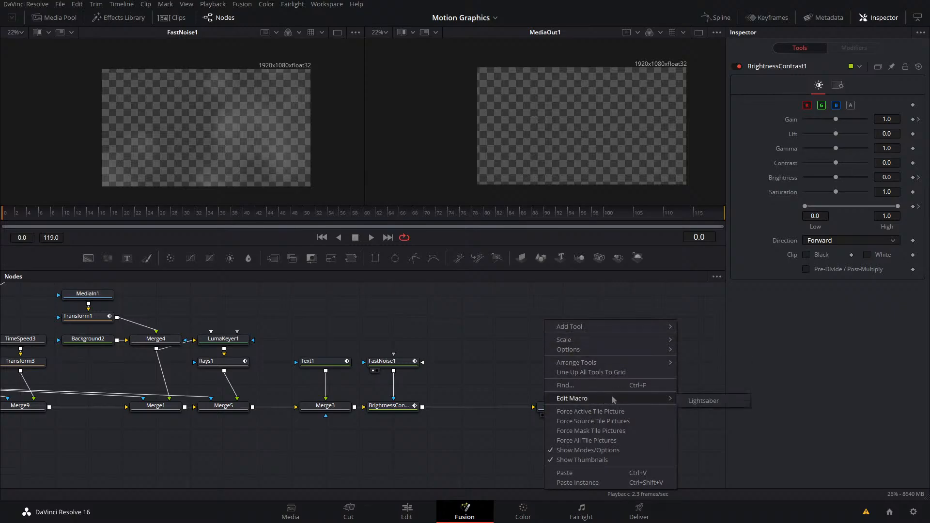
click(474, 361)
right_click(457, 354)
right_click(416, 364)
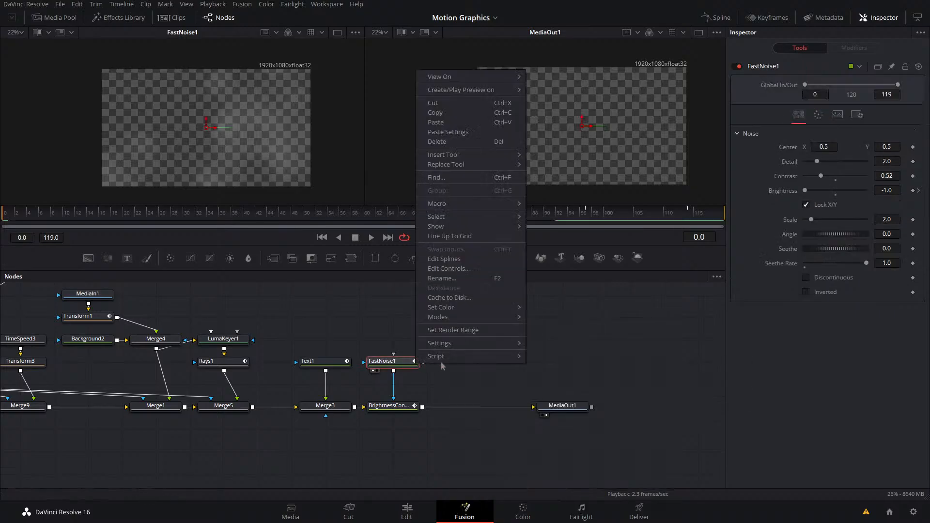
click(558, 357)
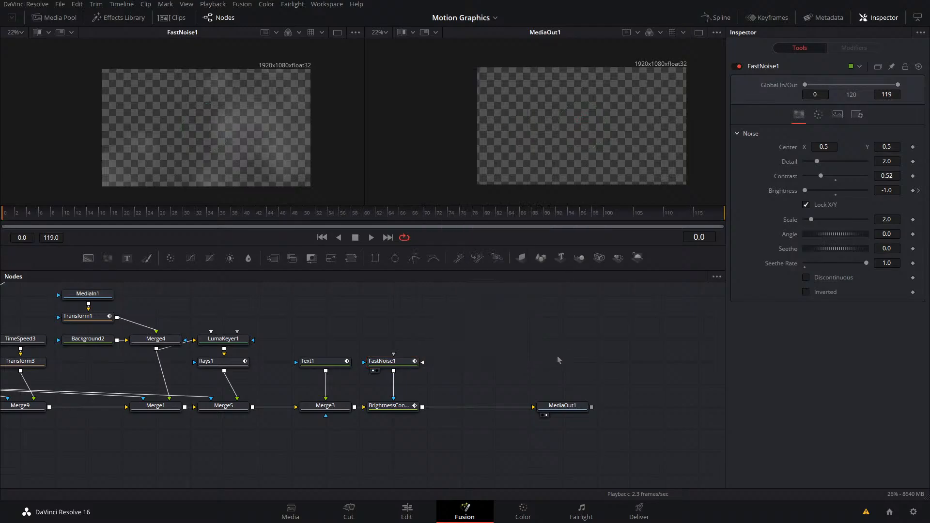
key(shift+space)
text(cool)
key(Escape)
- Merge a black Background node behind the BrightnessContrast1 output and line up MediaOut1 with the new Merge node
drag(89, 257, 422, 408)
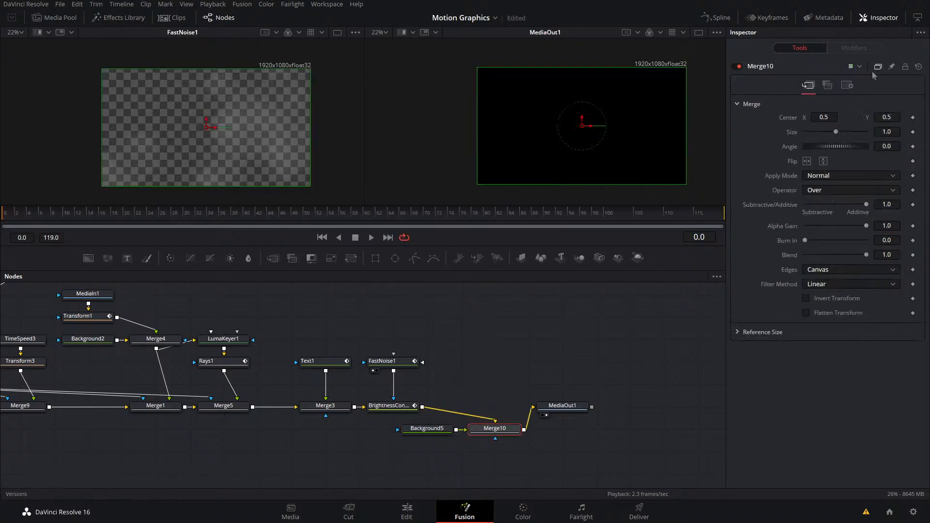
drag(562, 406, 596, 428)
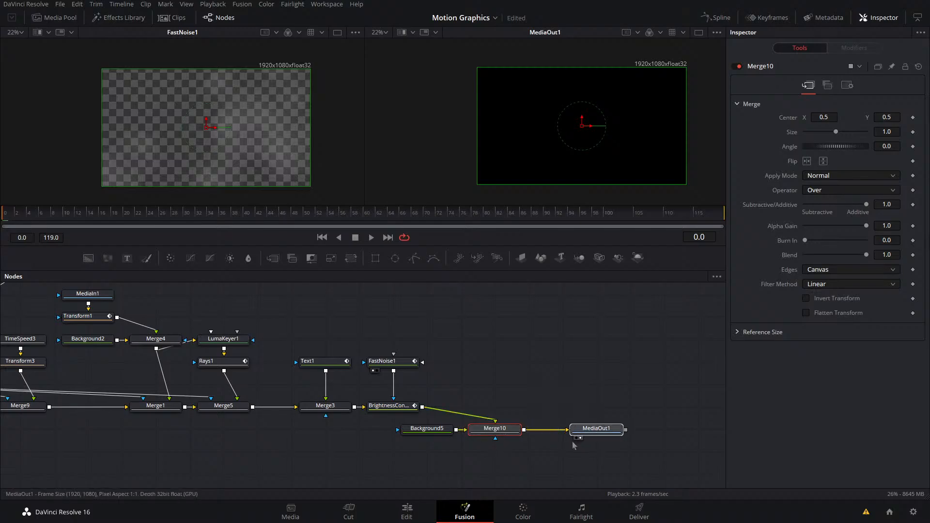
- Keyframe the Blend of Merge10 at 1.0 on frame 110 and 0.0 on frame 119
click(504, 429)
drag(683, 216, 750, 221)
click(913, 256)
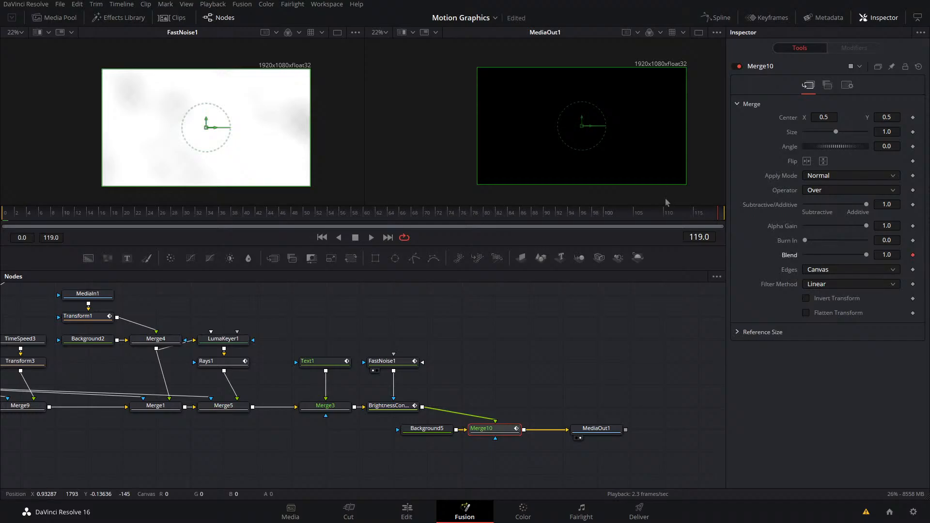
drag(670, 216, 665, 221)
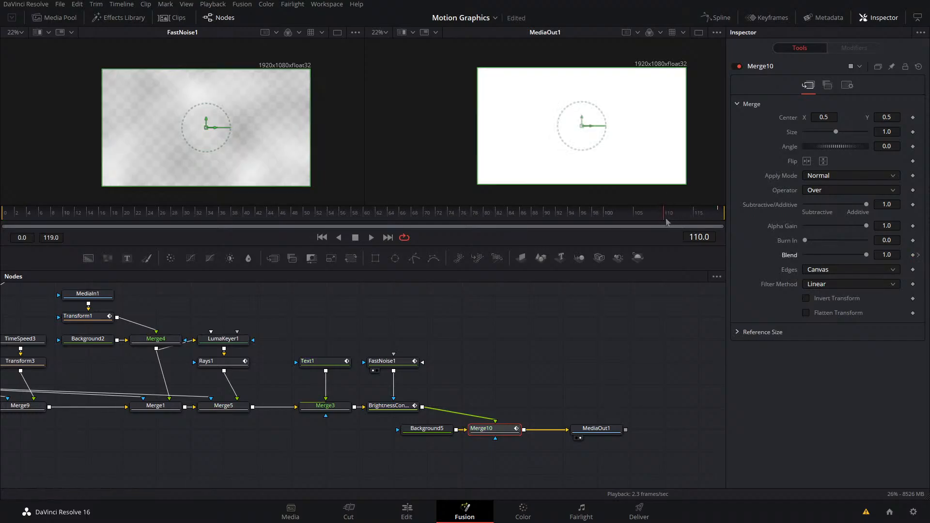
click(913, 255)
click(919, 255)
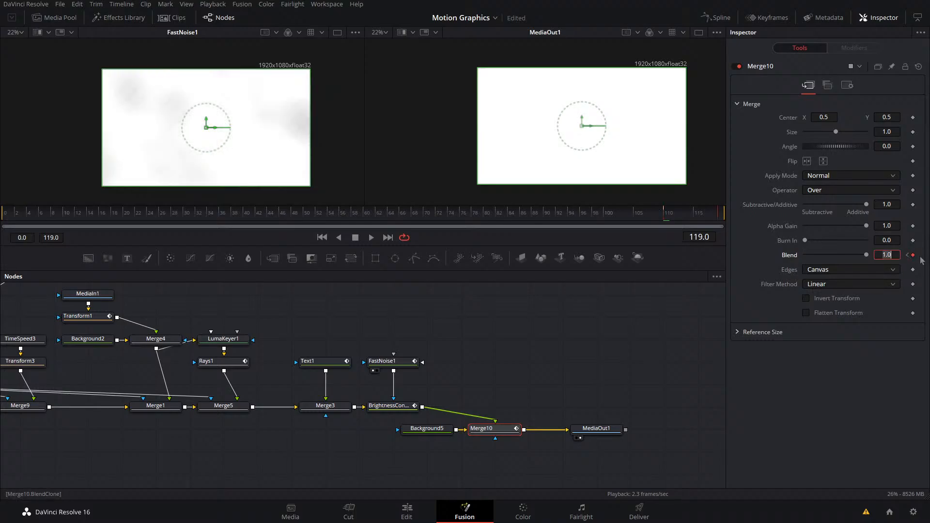
drag(867, 256, 805, 255)
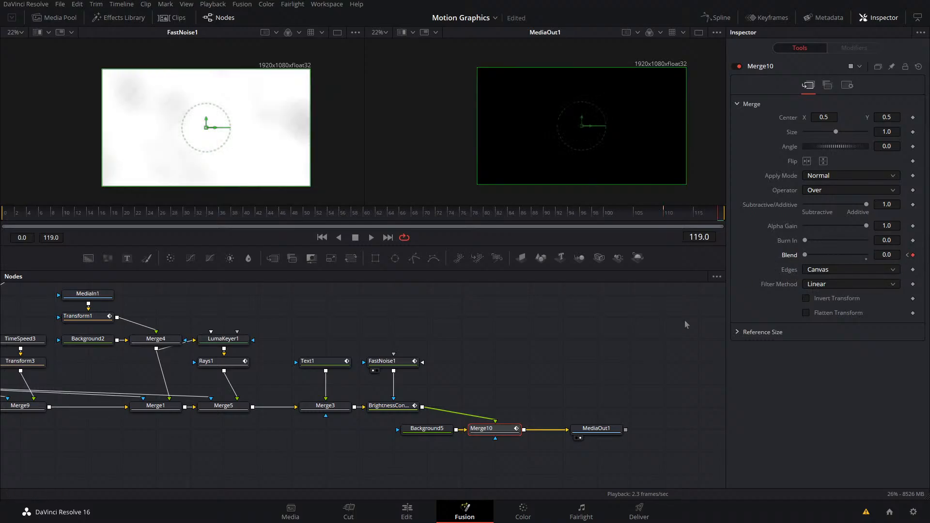
- Check the fade to black by moving through the composition's final frames up to frame 119
click(682, 213)
drag(683, 212, 670, 223)
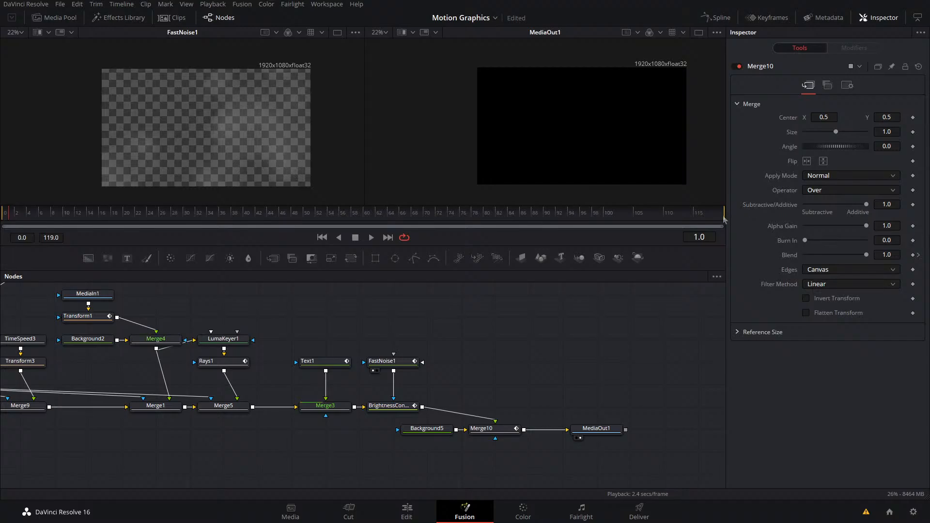
click(725, 213)
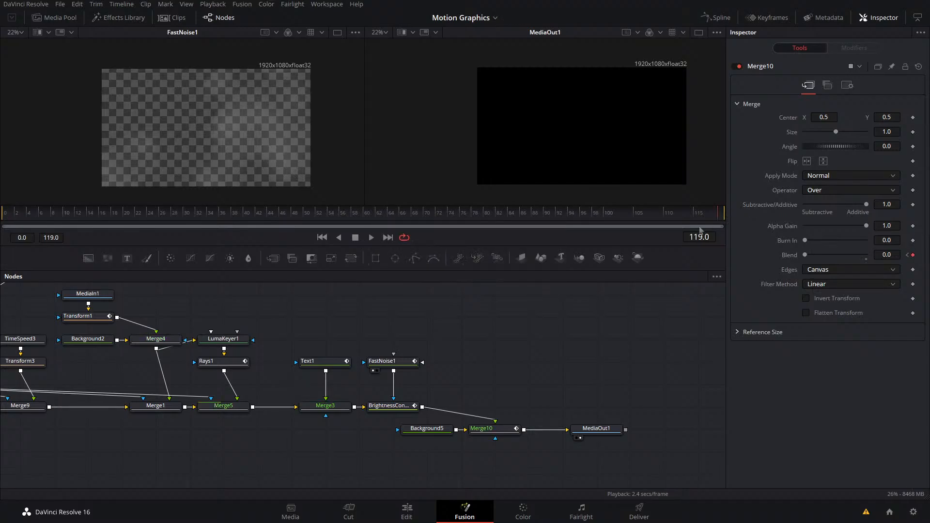
- Delete the Background5 and Merge10 nodes so that BrightnessContrast1 feeds MediaOut1 directly
drag(520, 386, 401, 456)
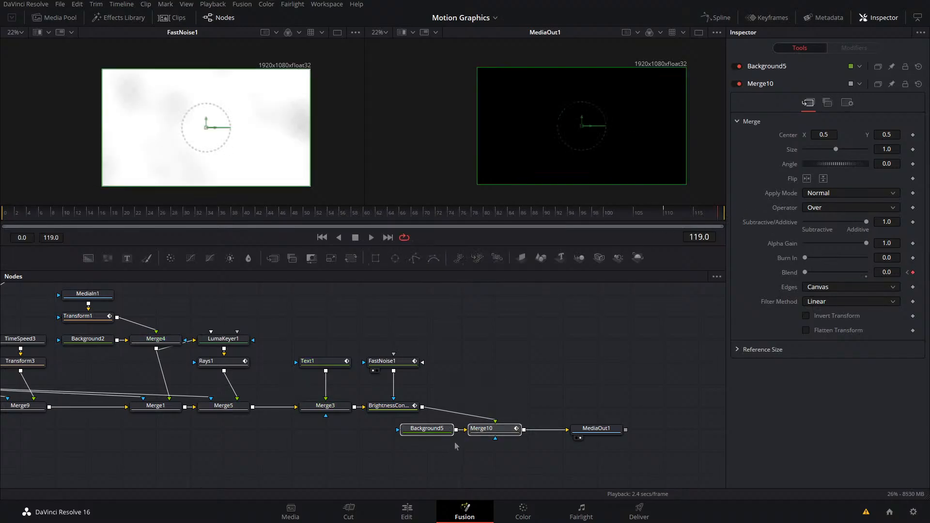
key(Delete)
key(ctrl+z)
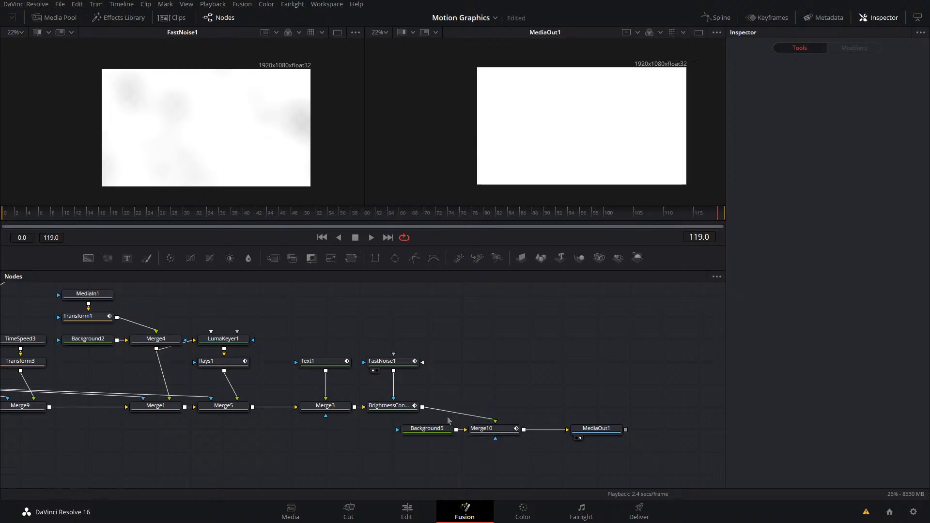
key(ctrl+z)
key(ctrl+y)
key(ctrl+y)
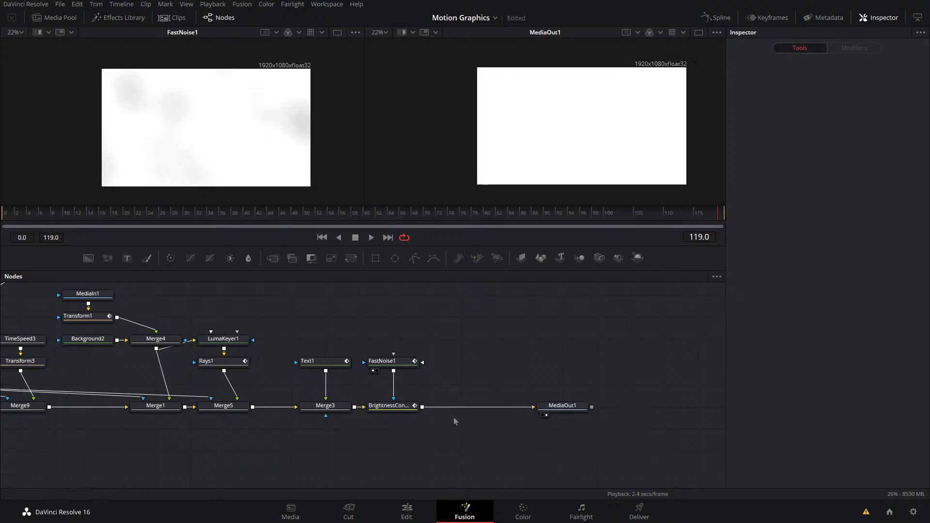
- Switch to the Edit page and play the timeline from 01:00:01:13
click(407, 512)
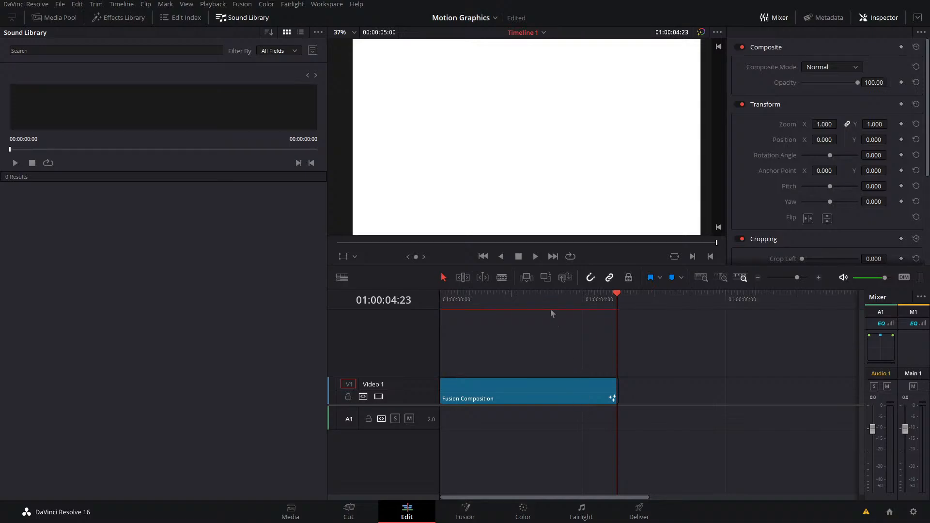
drag(617, 296, 494, 334)
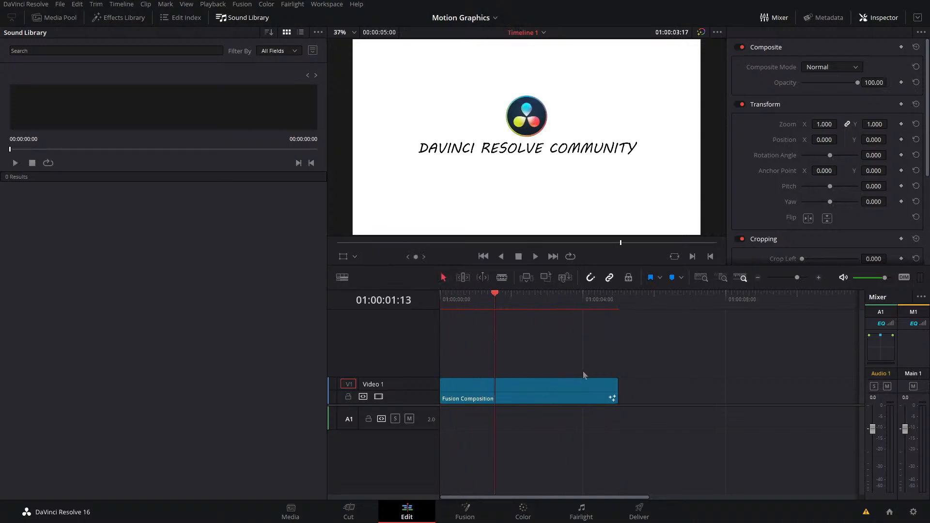
key(space)
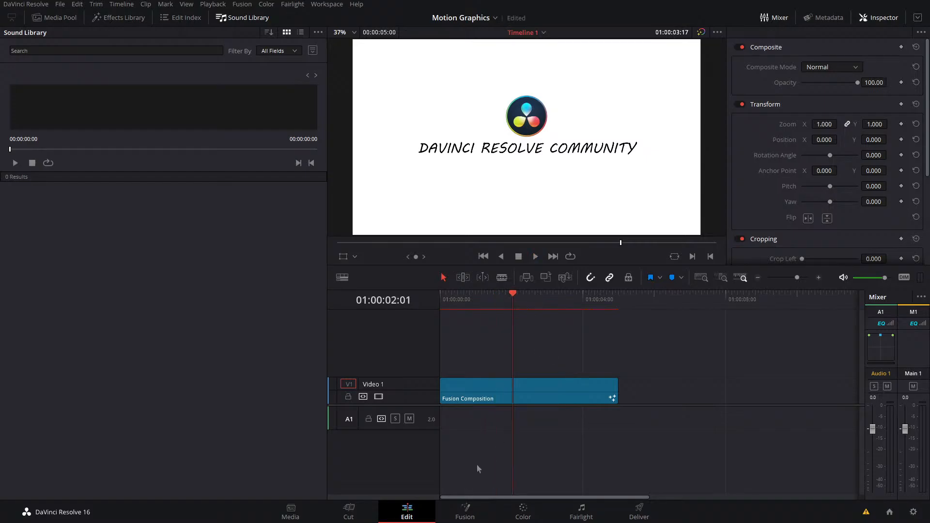
- Return to the Fusion page and play the composition from frame 0
click(465, 513)
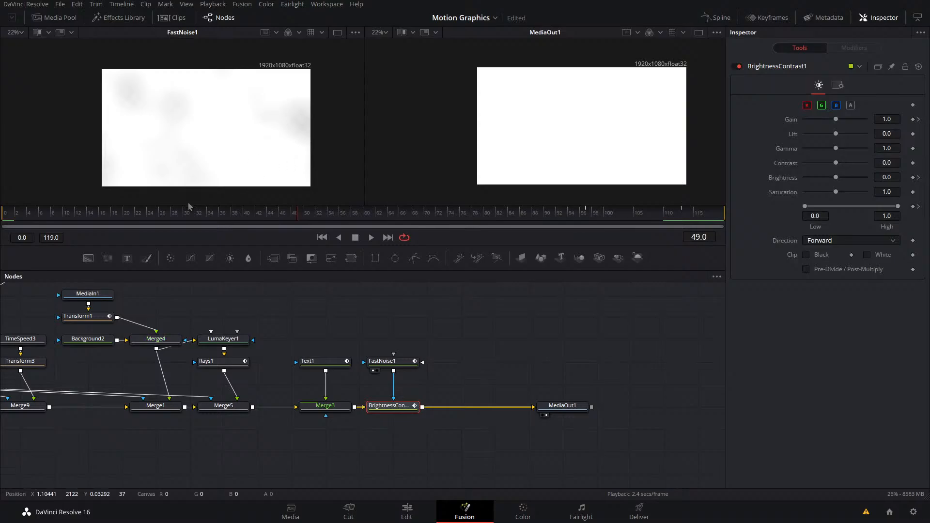
click(562, 406)
click(574, 339)
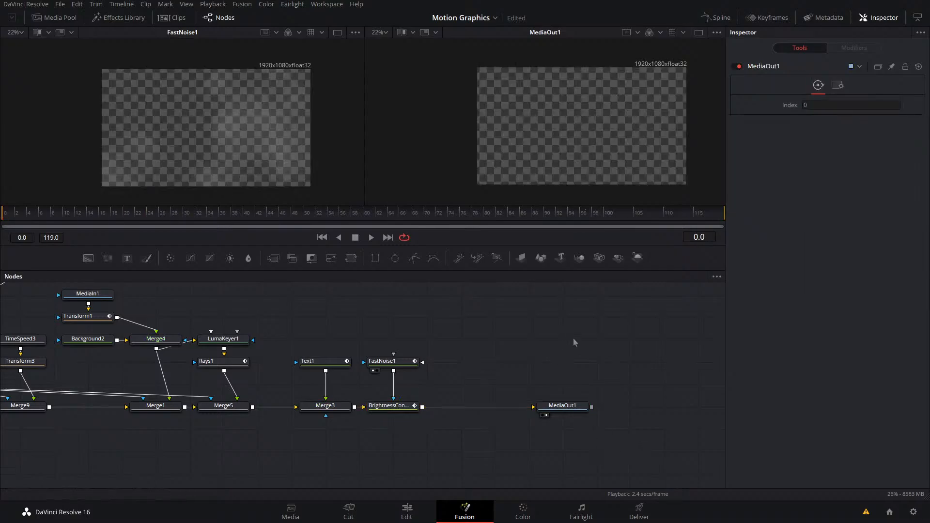
key(space)
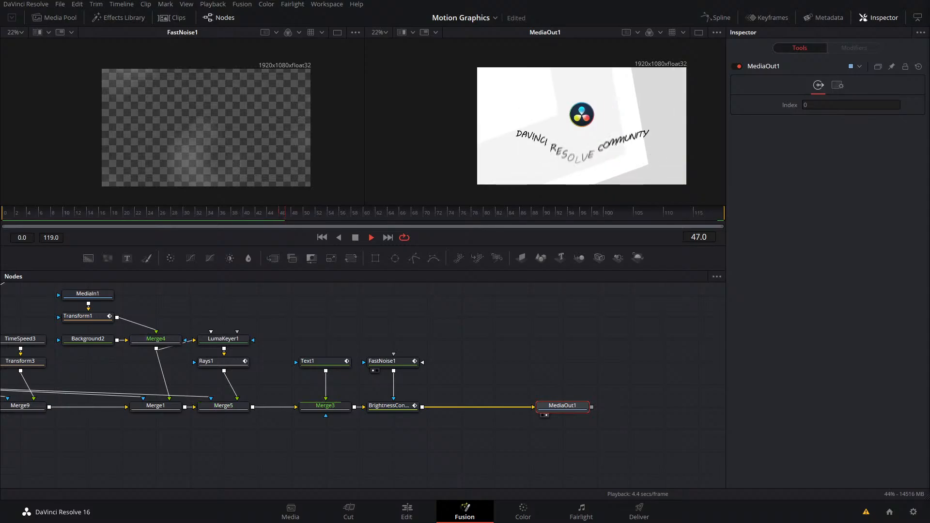
- Enlarge the node graph area and examine the nodes between Background1 and Merge3
drag(253, 313, 439, 316)
scroll(492, 348, up, 2)
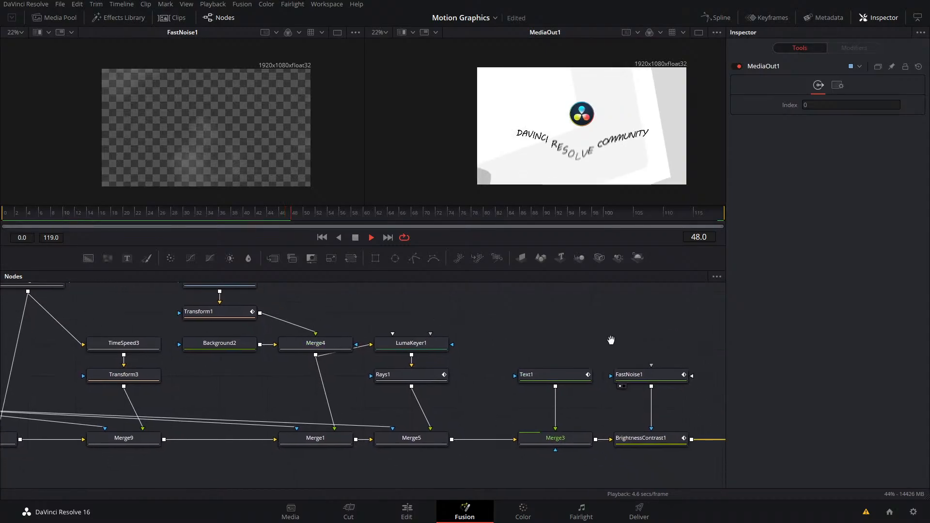
drag(611, 340, 582, 331)
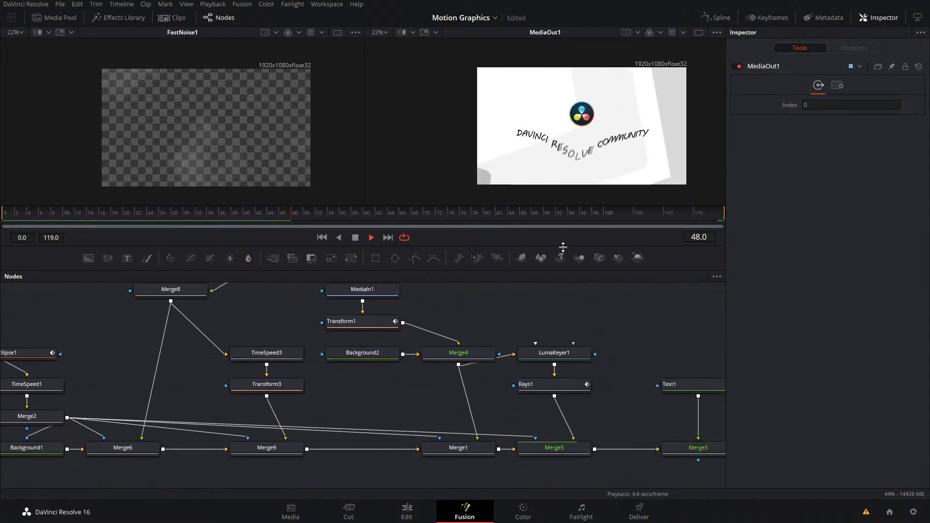
drag(563, 247, 595, 120)
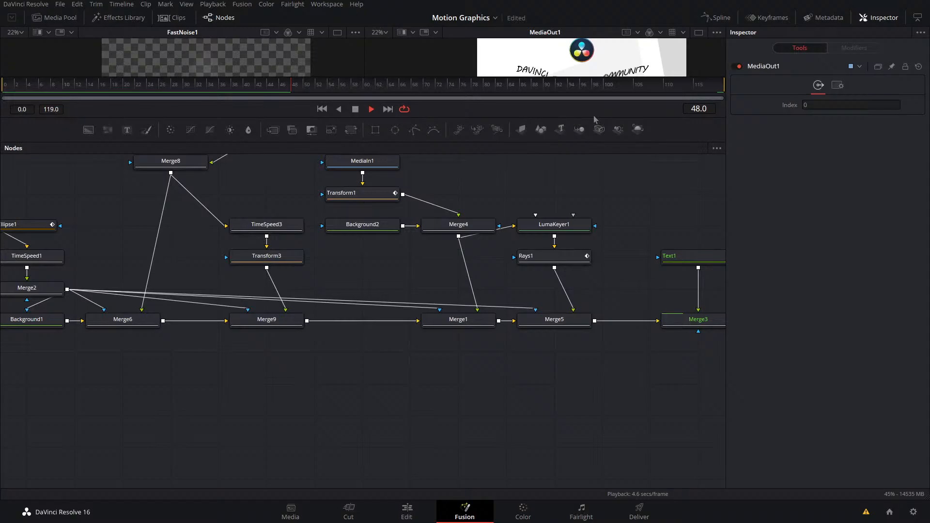
- Hide the Inspector and examine the whole node graph from Bitmap1 and Polygon1 through to MediaOut1
click(877, 21)
drag(491, 195, 543, 353)
scroll(574, 332, down, 3)
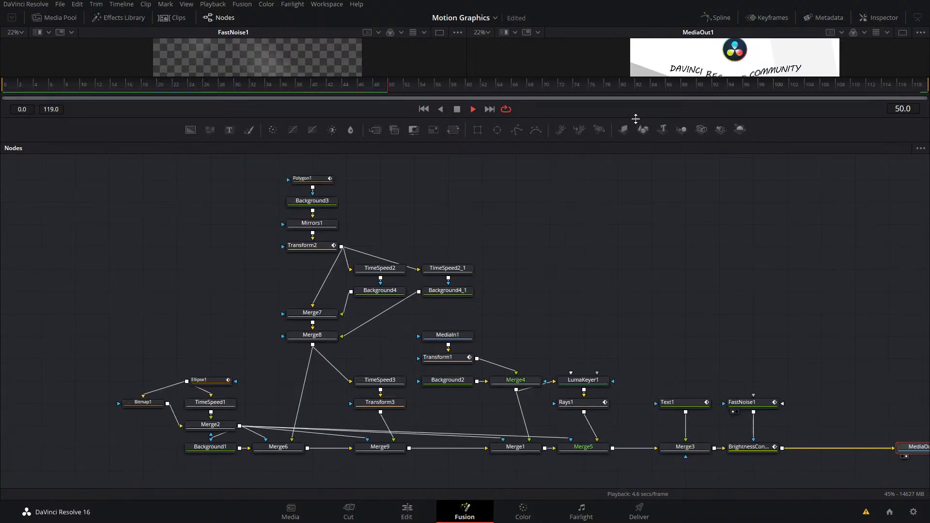
drag(636, 119, 632, 148)
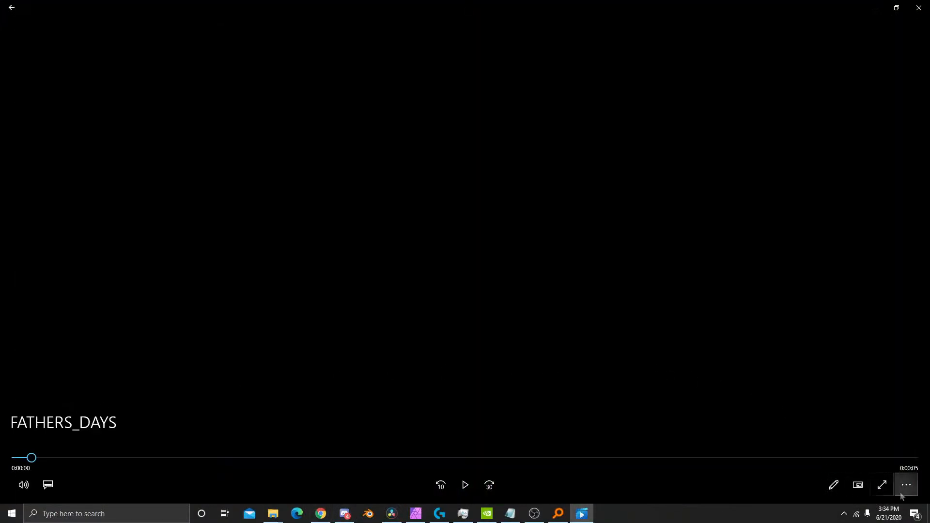
- Play the FATHERS_DAYS video full screen in the media player and close the player
click(882, 485)
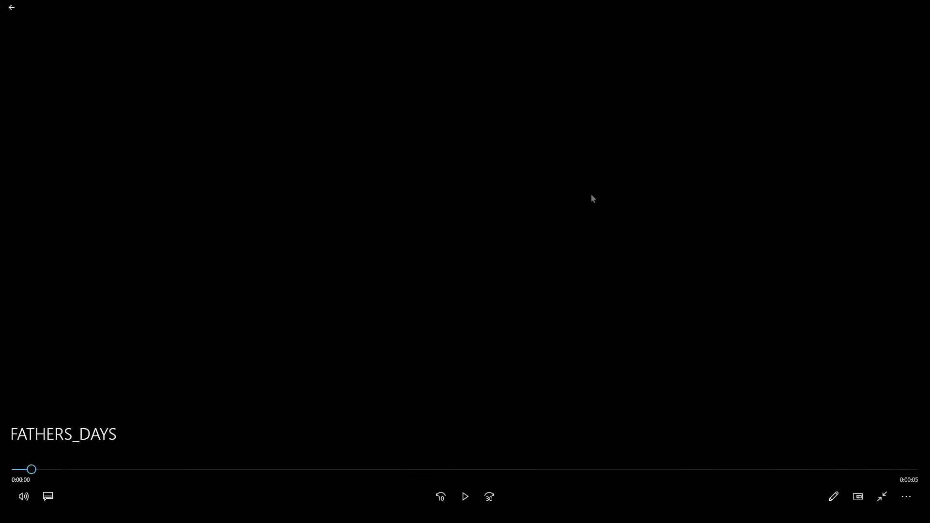
key(space)
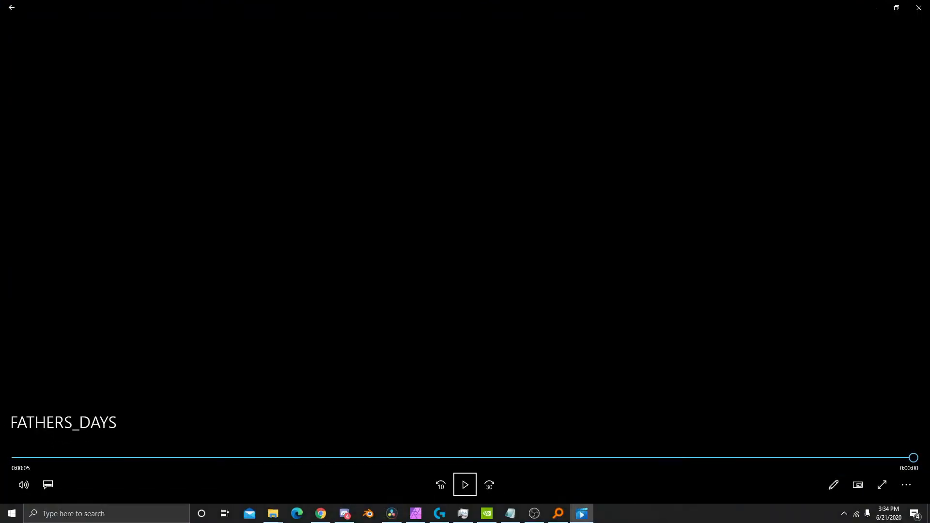
key(super)
click(918, 7)
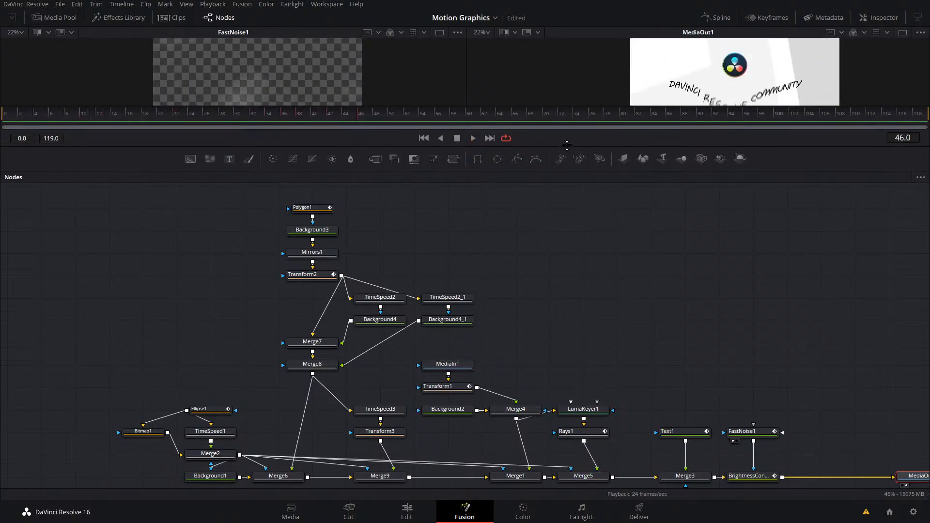
- Enlarge the Fusion viewers and play the composition from frame 0
drag(567, 145, 567, 262)
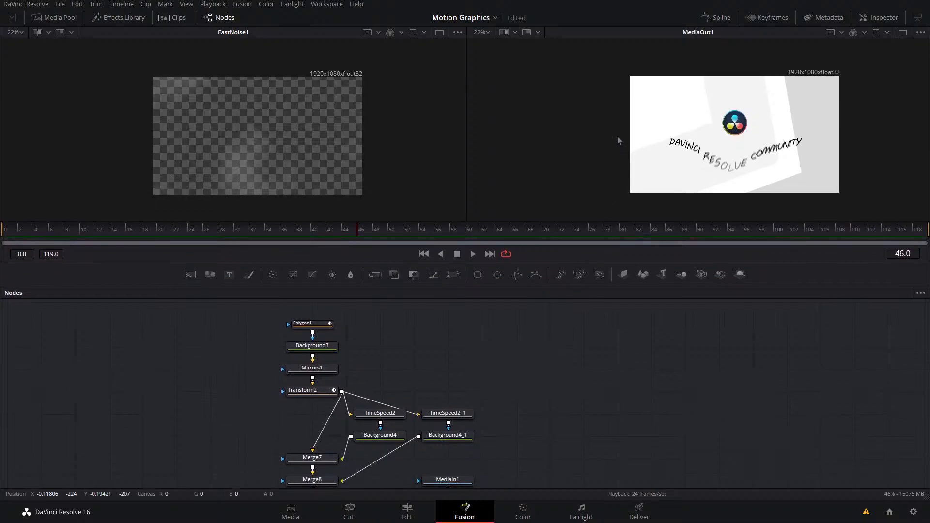
drag(296, 229, 2, 230)
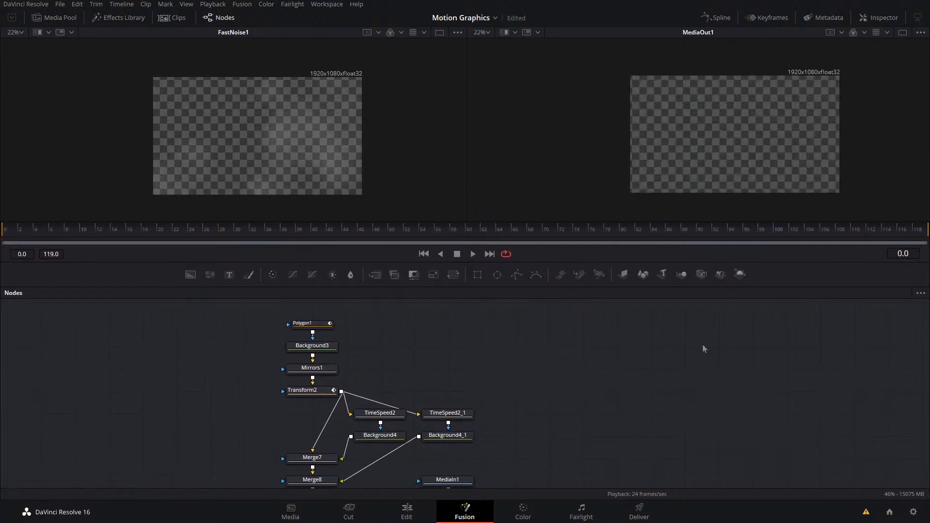
key(space)
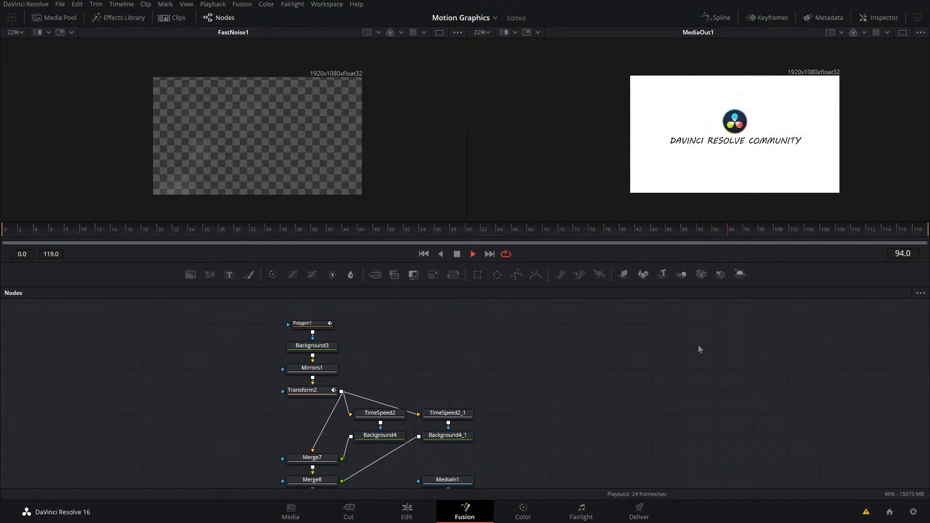
key(space)
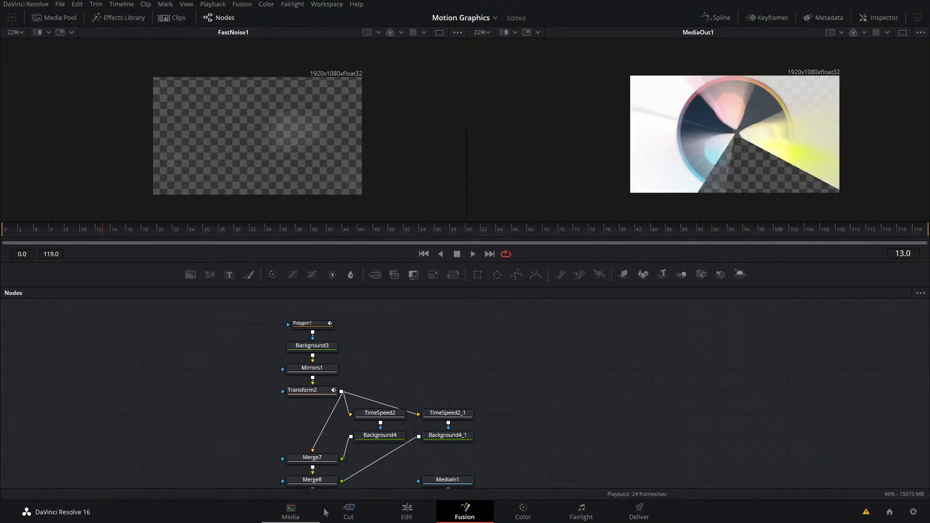
- Play the timeline full screen from its start on the Edit page and move the playhead back to 01:00:00:17
click(407, 511)
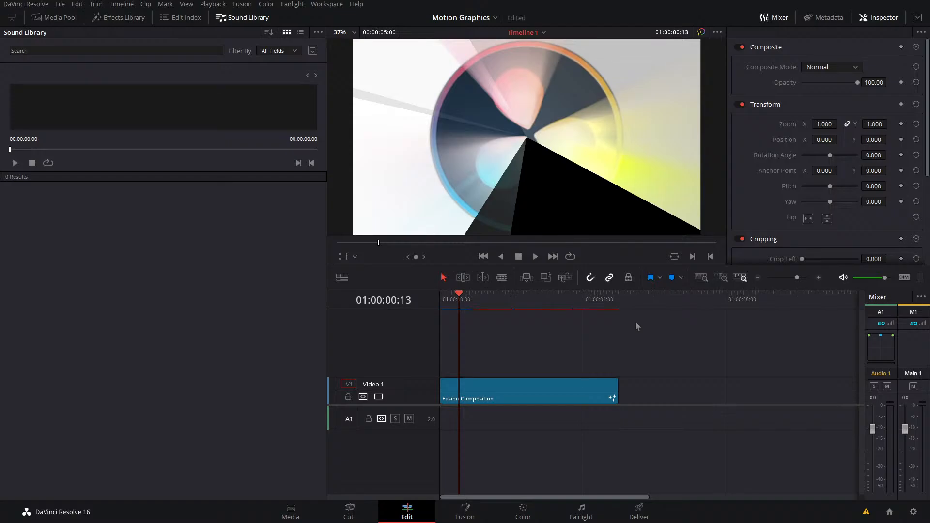
click(504, 297)
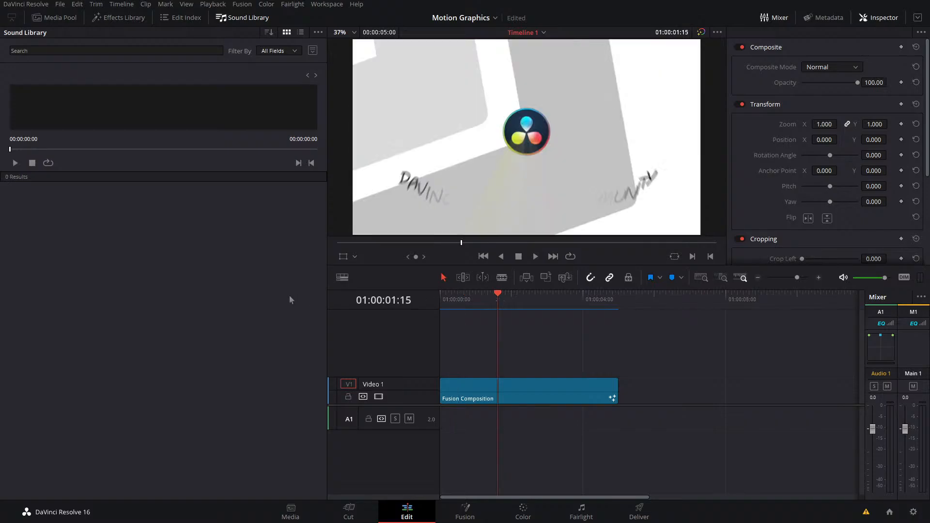
key(Home)
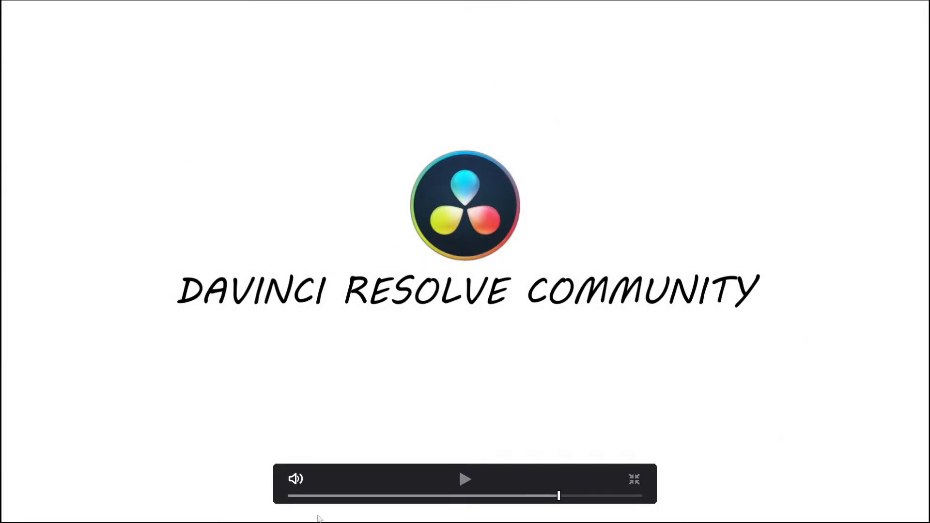
drag(557, 496, 91, 519)
key(space)
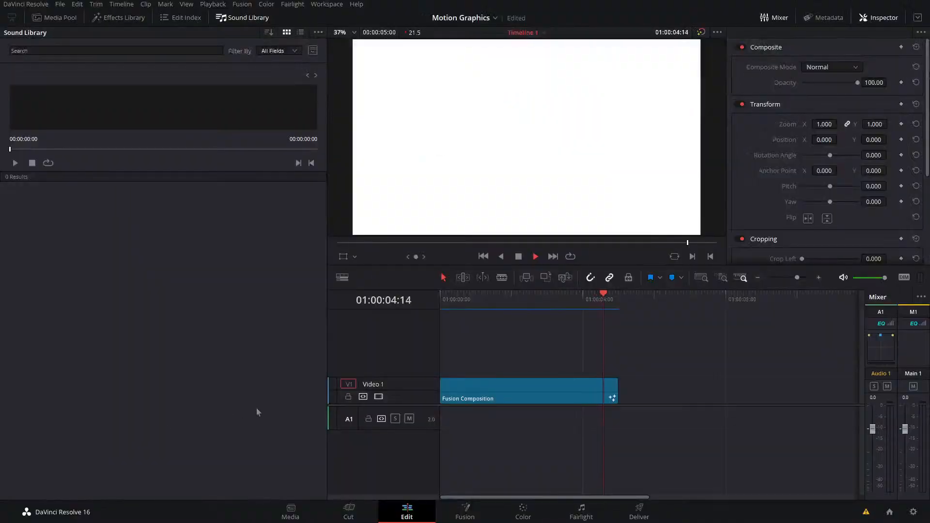
drag(513, 311, 459, 308)
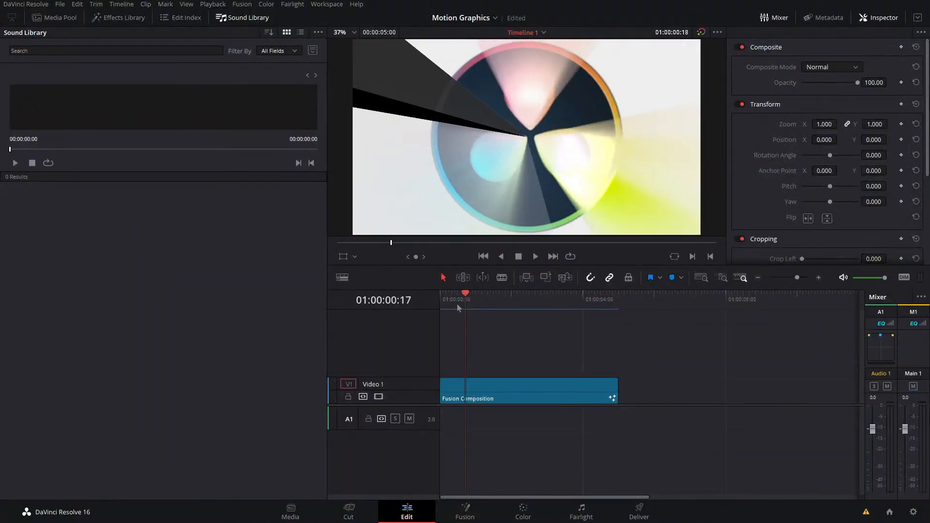
- Search the Sound Library for "spin" and audition Foley Coin Quarter Spinning On Wood Table 02 and Foley Toy Spin And Rattle 01
click(123, 51)
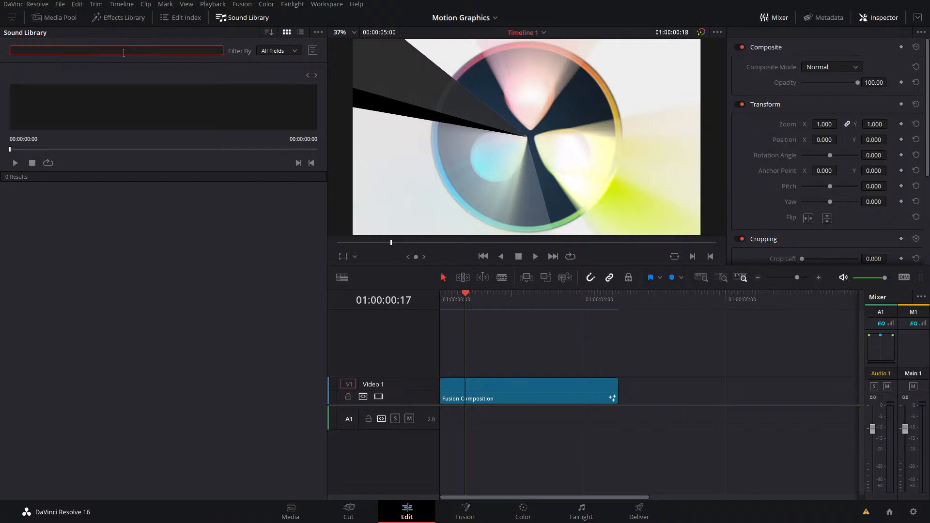
text(spin)
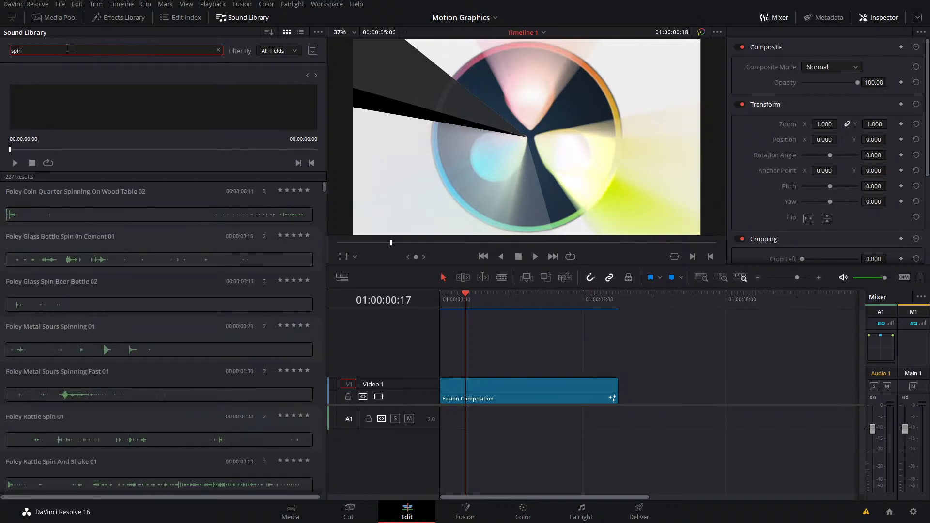
click(68, 193)
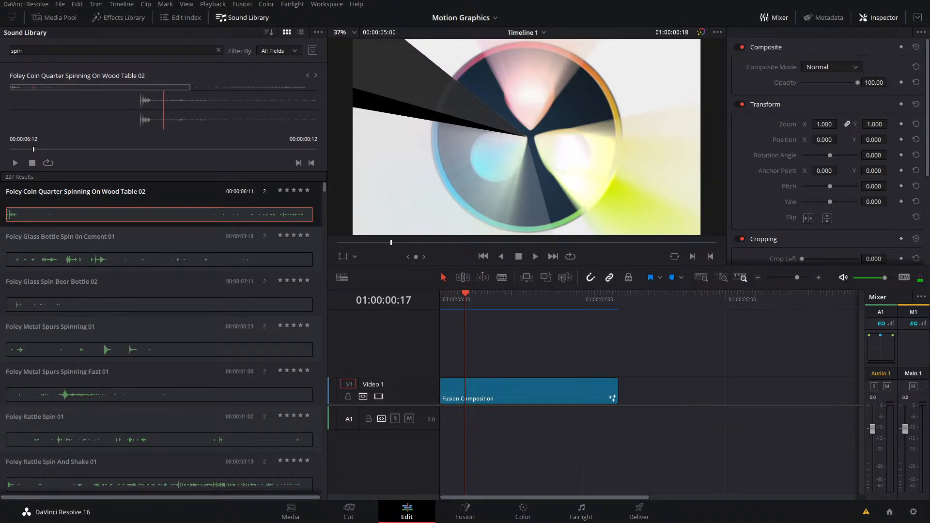
scroll(129, 417, down, 6)
click(102, 390)
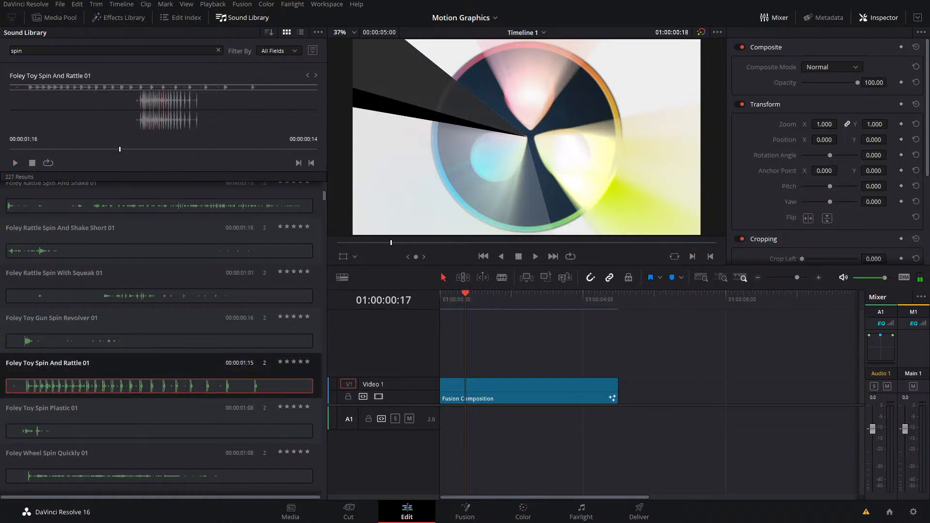
- Search the Sound Library for "woosh", audition the electronic whoosh sound and save the project
double_click(36, 49)
drag(174, 53, 12, 32)
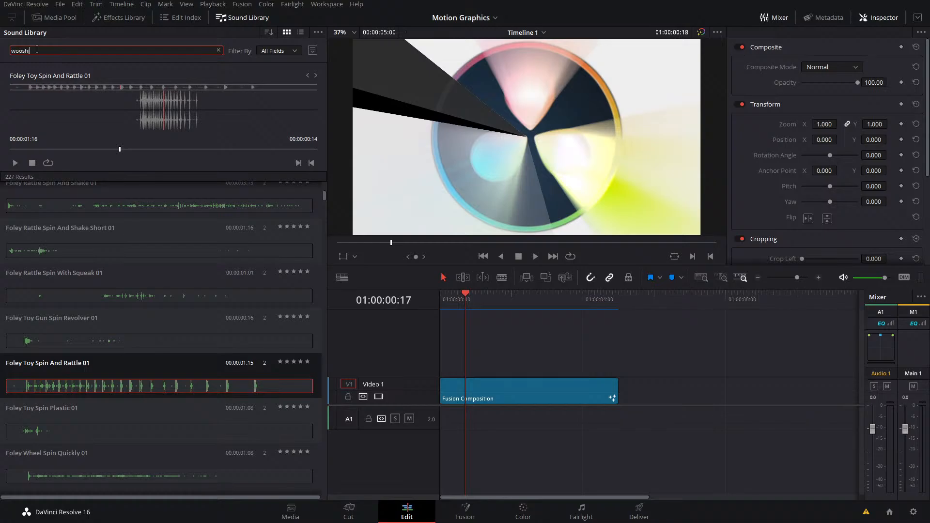
key(Return)
click(83, 209)
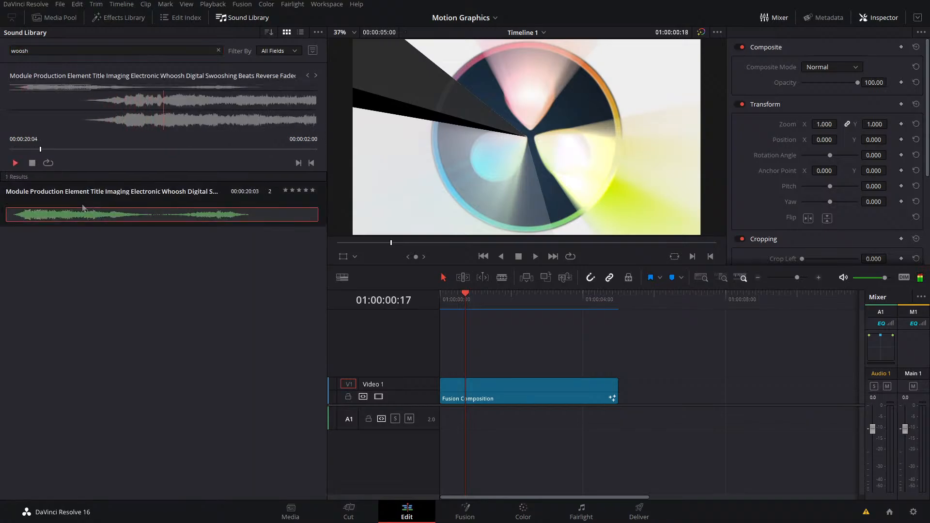
key(space)
key(ctrl+s)
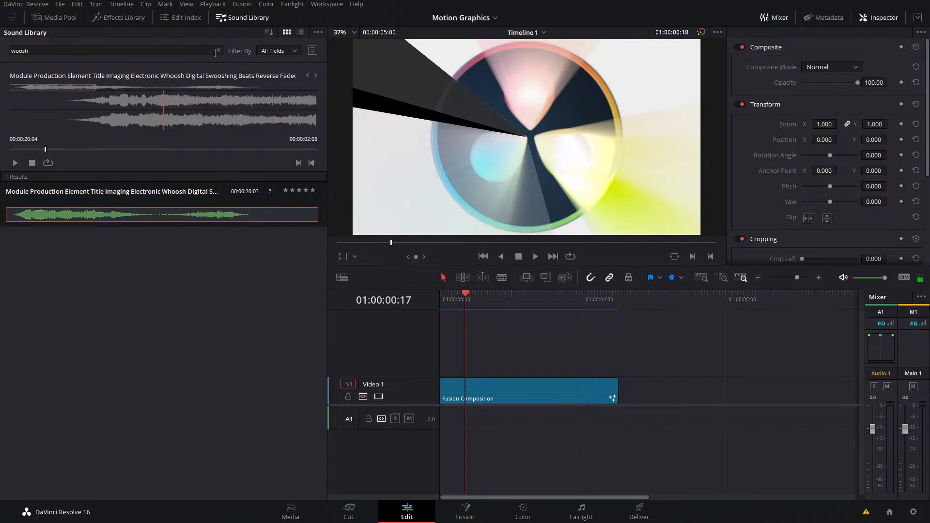
- Search the Sound Library for "slice" and audition Household Paper Cutter Slice Paper 01
click(218, 51)
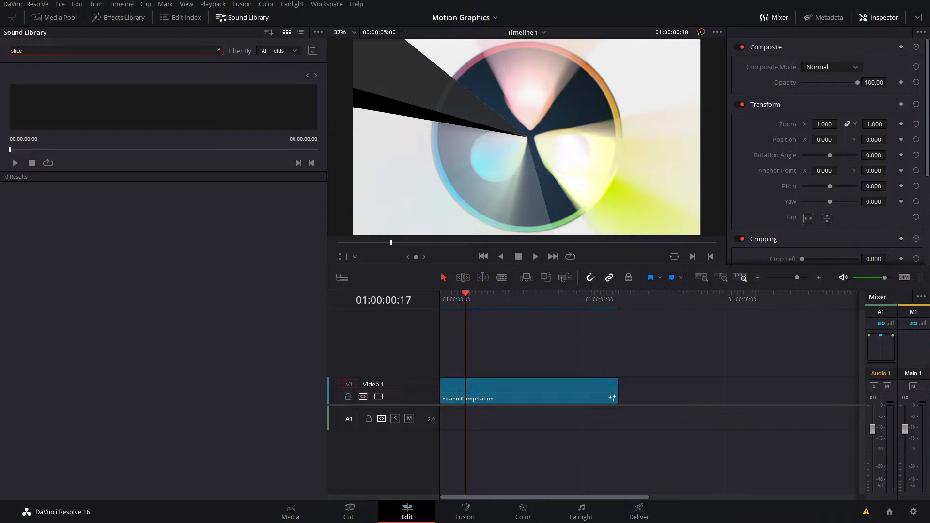
key(Return)
click(260, 216)
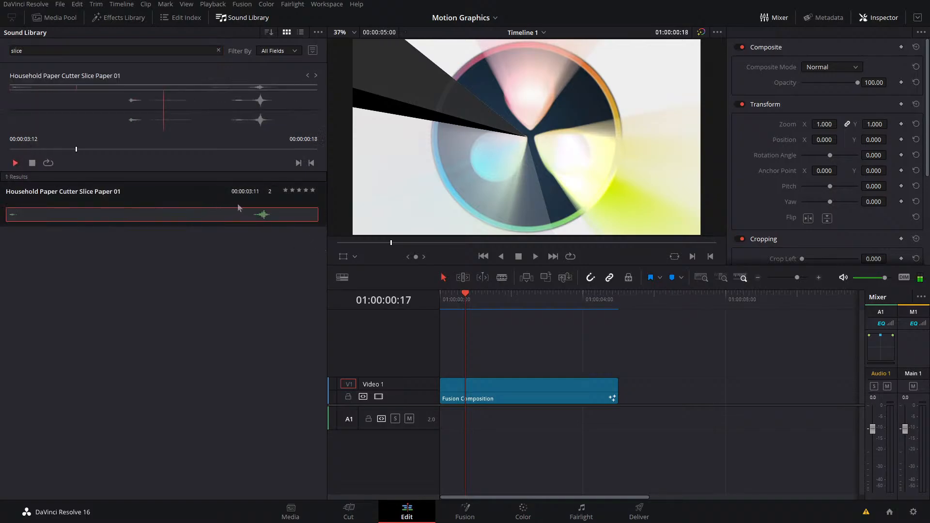
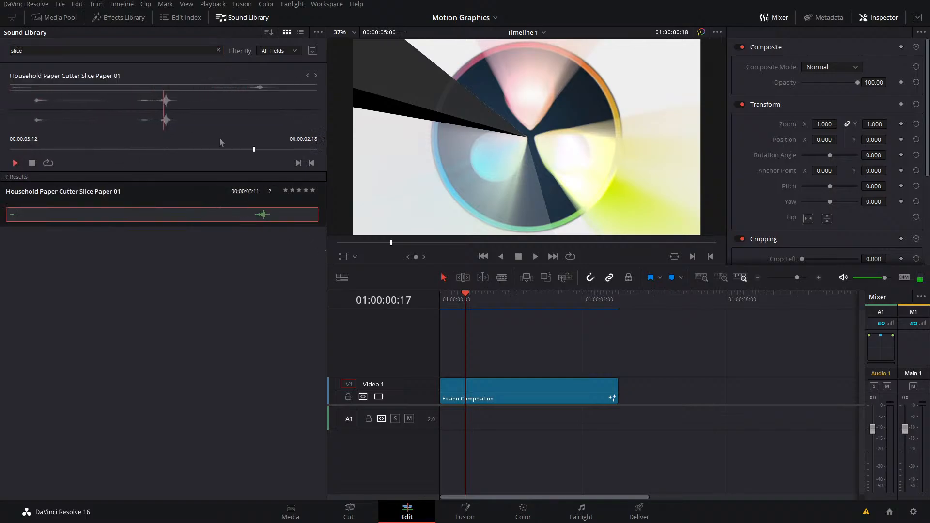
- Try to search the Sound Library for the rvisual sound effects
click(218, 51)
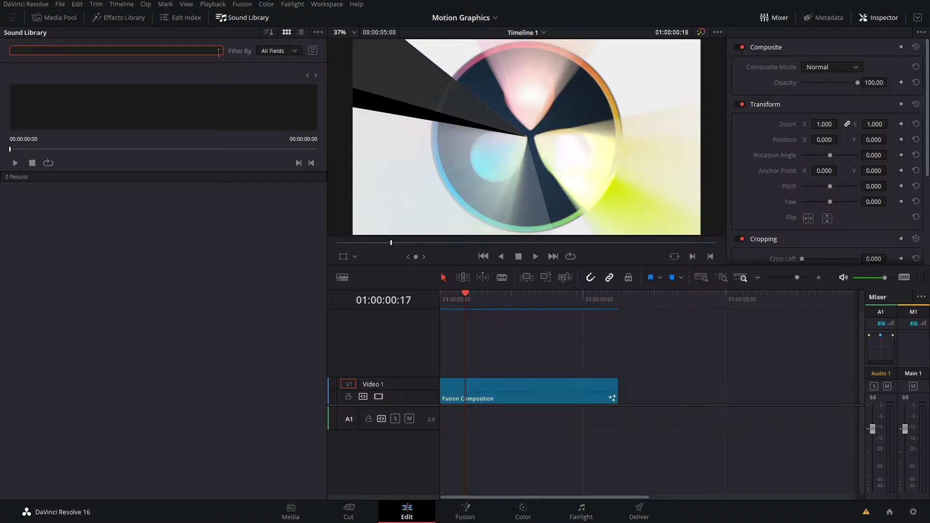
text(rvis)
key(BackSpace)
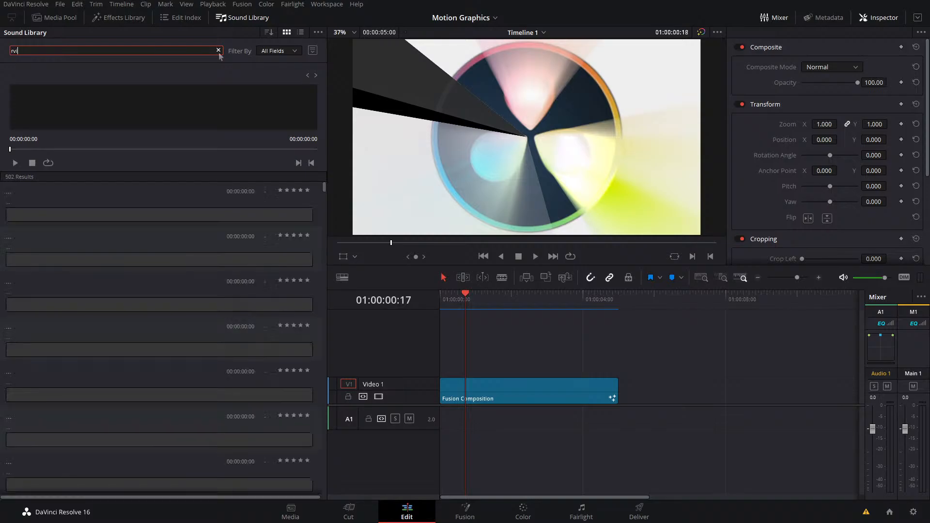
text(ual)
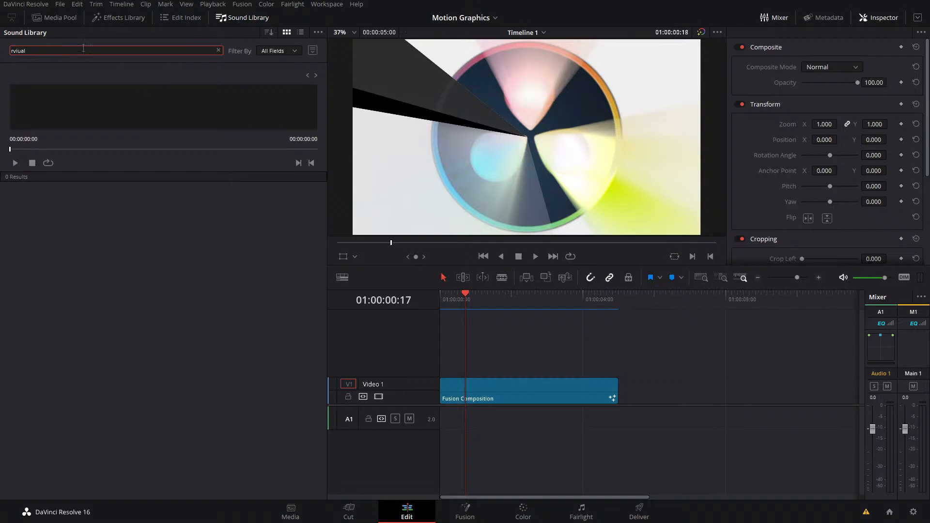
drag(32, 48, 0, 66)
text(r)
- Look through the video transitions in the Effects Library for the rvisual.cz CMPRO spin and zoom names
click(134, 16)
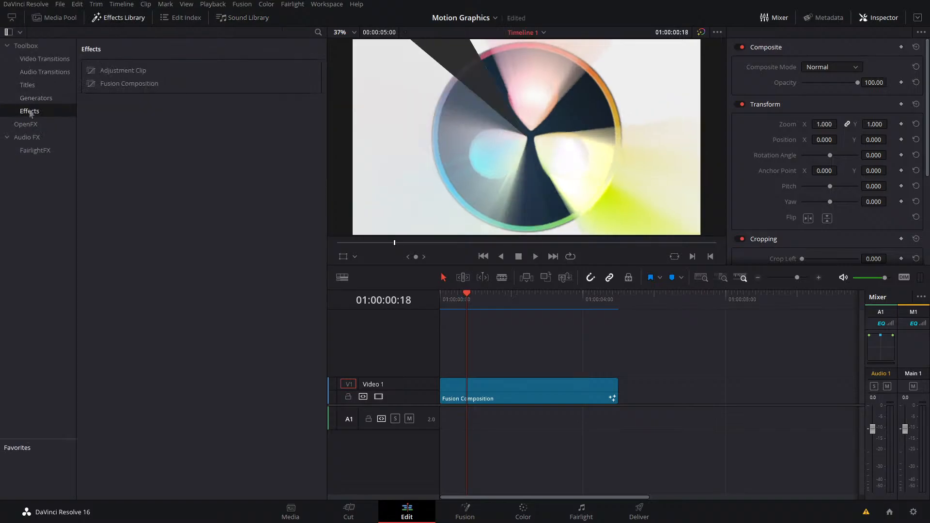
click(29, 60)
click(27, 84)
click(53, 62)
scroll(225, 301, down, 20)
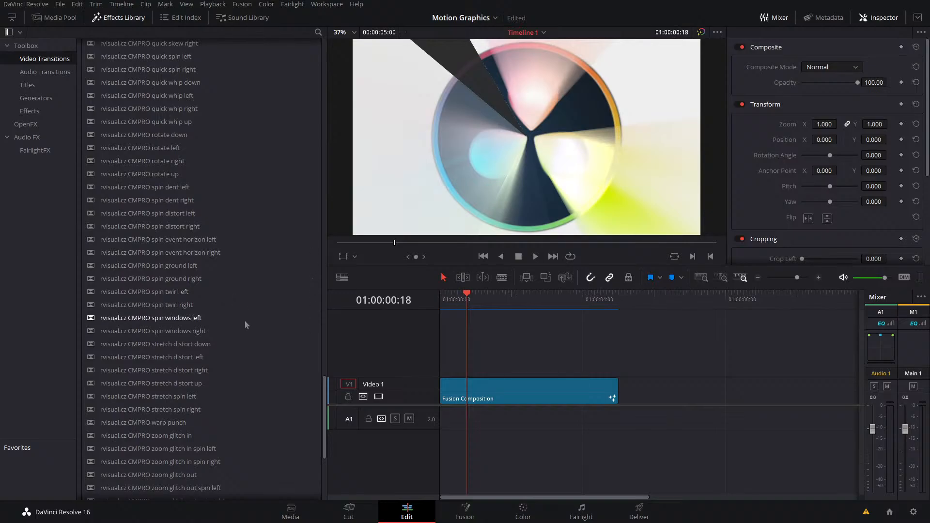
scroll(242, 319, down, 4)
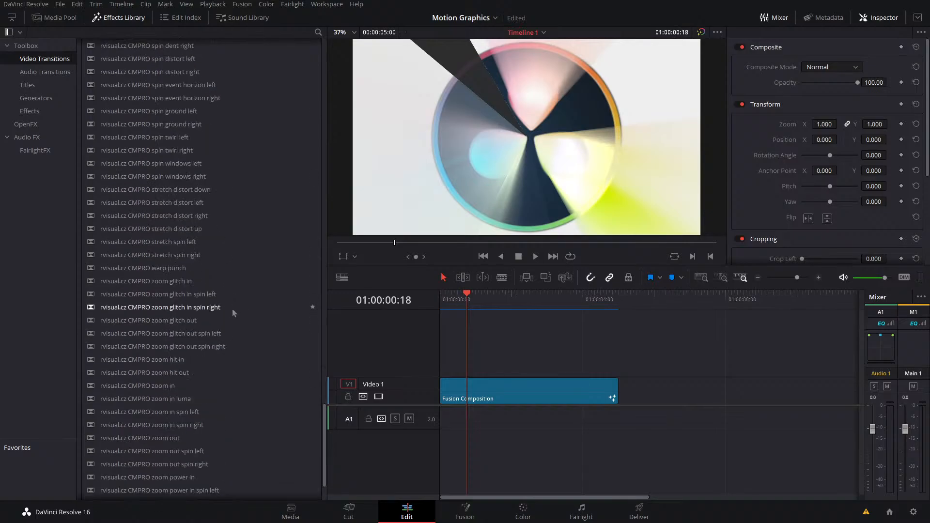
- Search the Sound Library for "spin left" and audition rvisual.cz CMPRO [FS] quick spin left - 0.5 sec
click(242, 17)
click(160, 49)
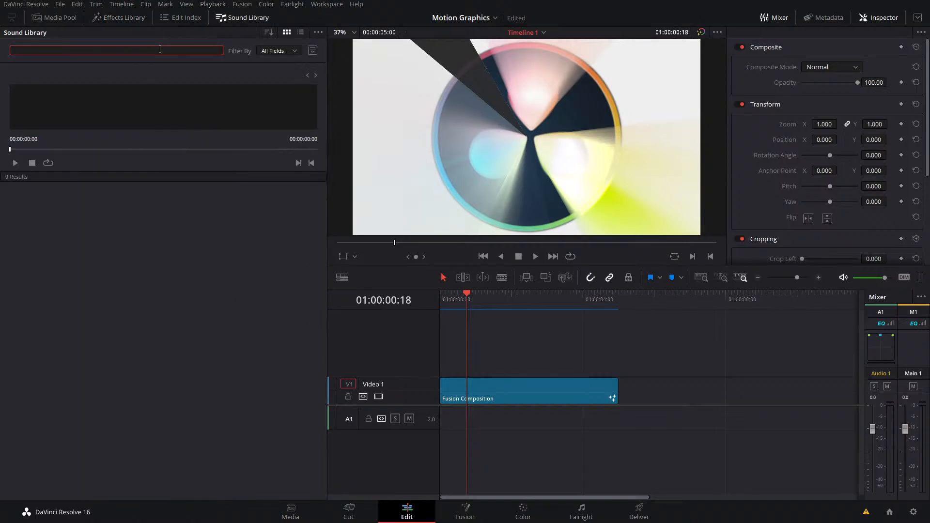
key(Return)
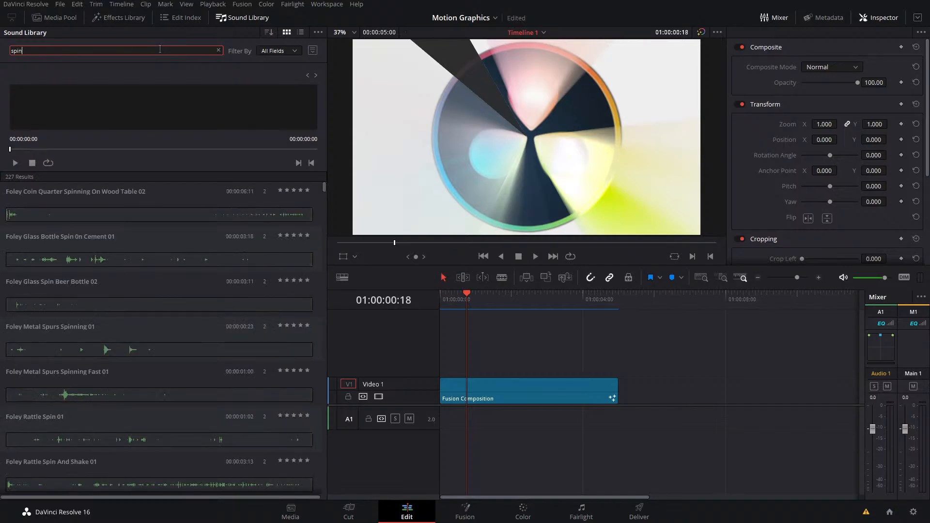
text(spin r)
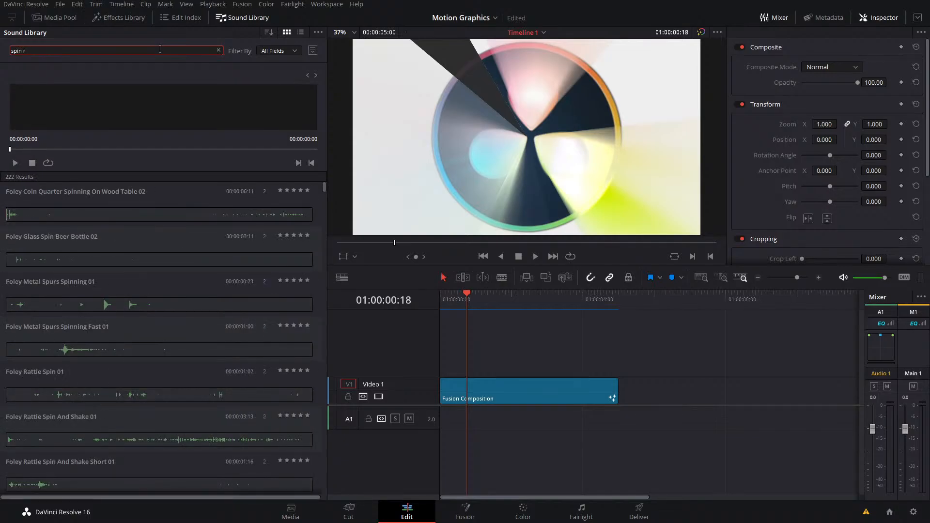
key(BackSpace)
text(left)
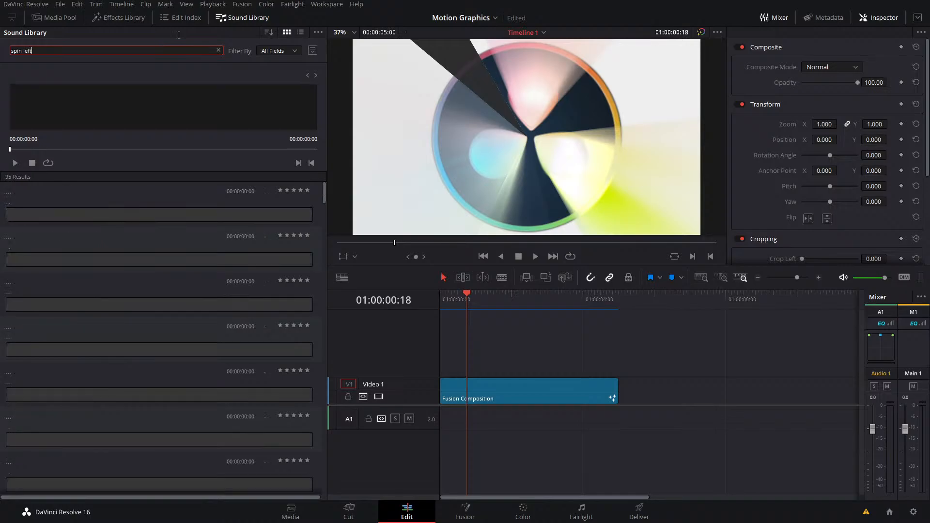
click(136, 218)
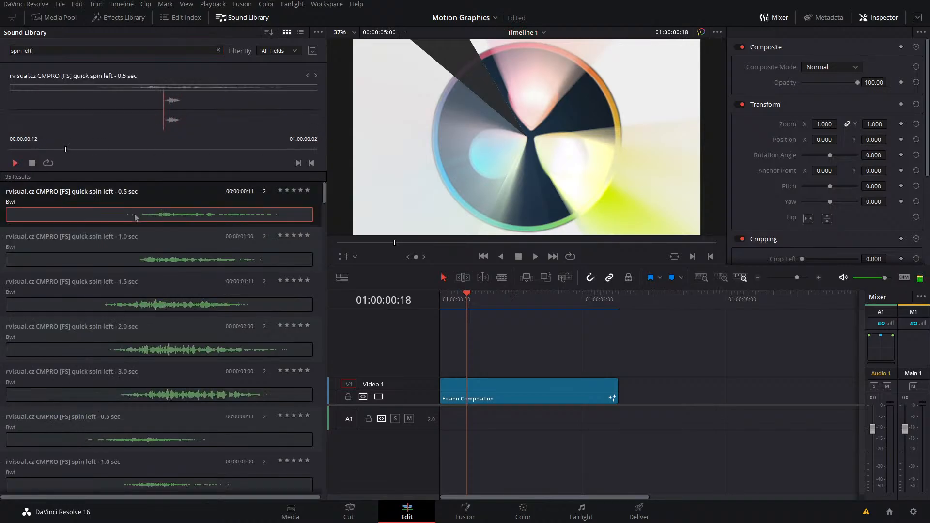
- Audition the quick spin left 1.5 sec and 2.0 sec sounds, and place the 2.0 sec one on Audio 1 at the timeline start
click(154, 302)
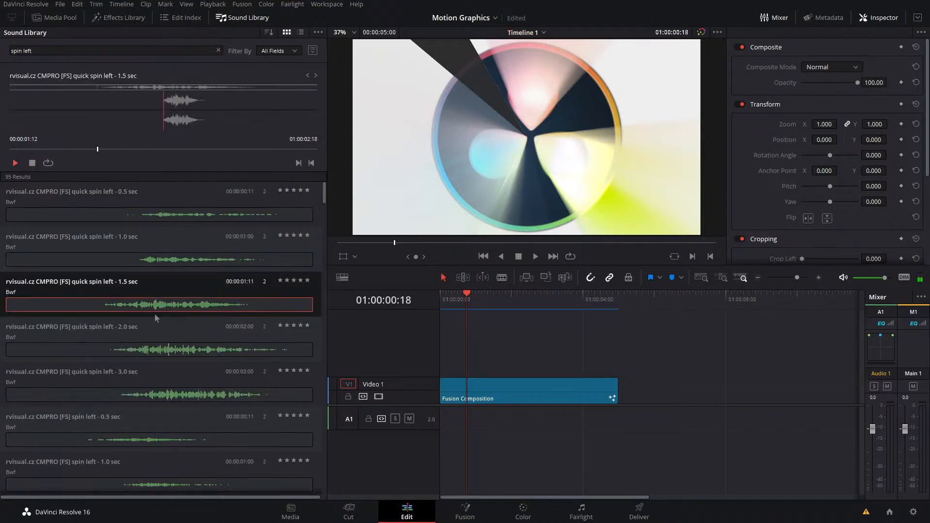
click(158, 356)
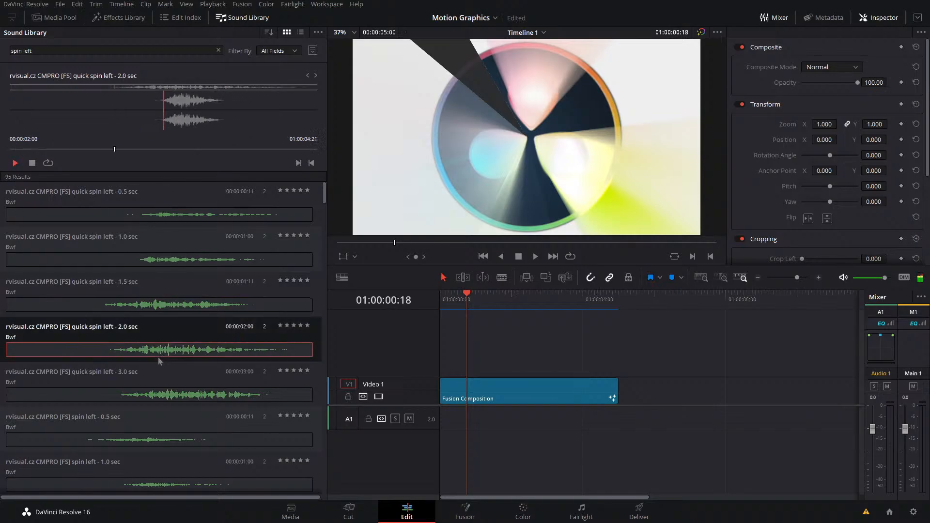
drag(158, 357, 518, 423)
key(j)
scroll(455, 422, up, 5)
drag(537, 423, 475, 424)
key(space)
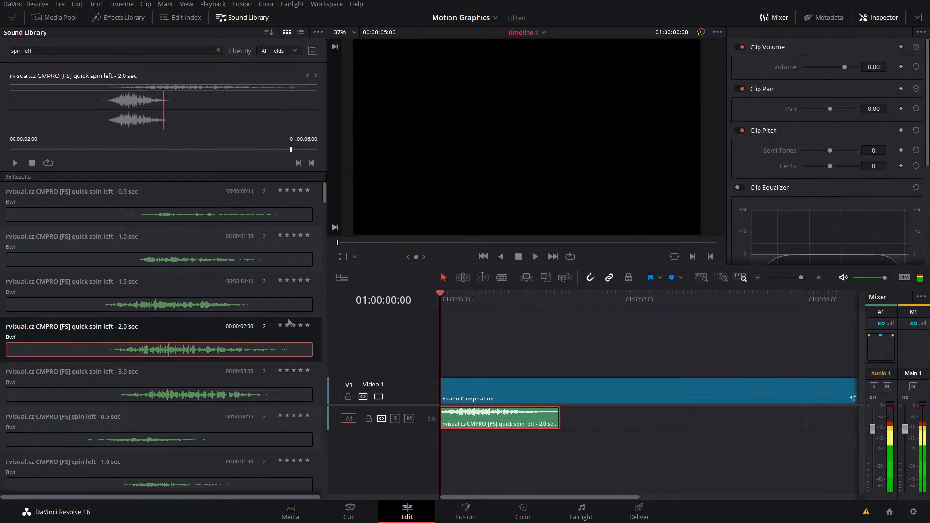
key(space)
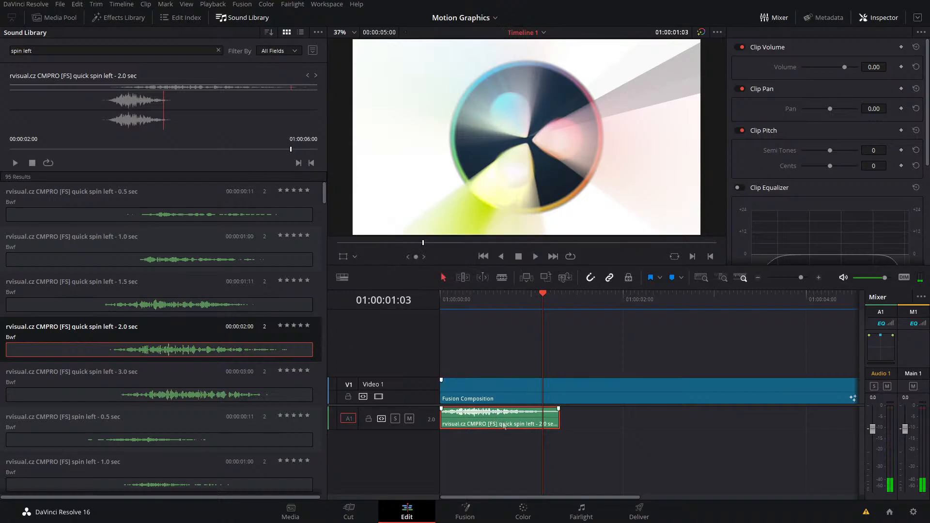
- Lower the volume of the quick spin left clip on Audio 1 to about -6.82, checking it by playback from the start
drag(501, 410, 501, 414)
drag(505, 305, 268, 324)
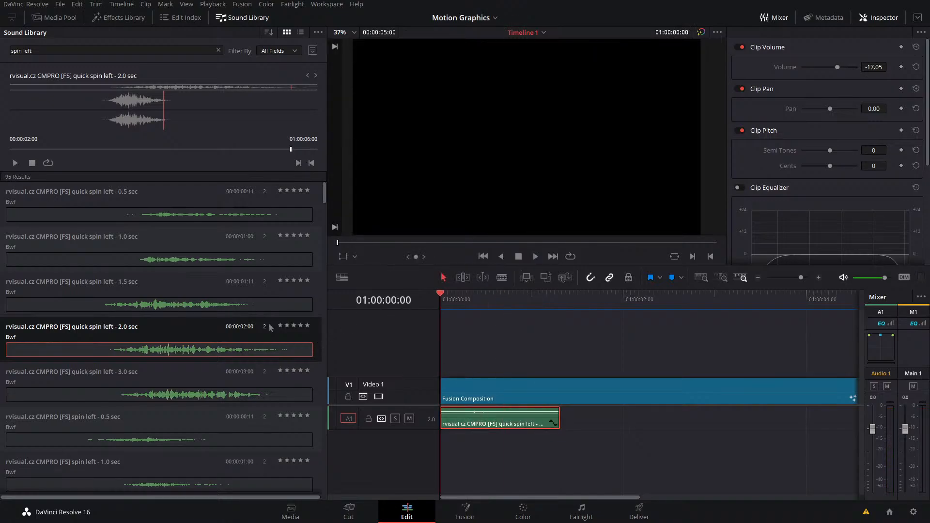
key(space)
key(space)
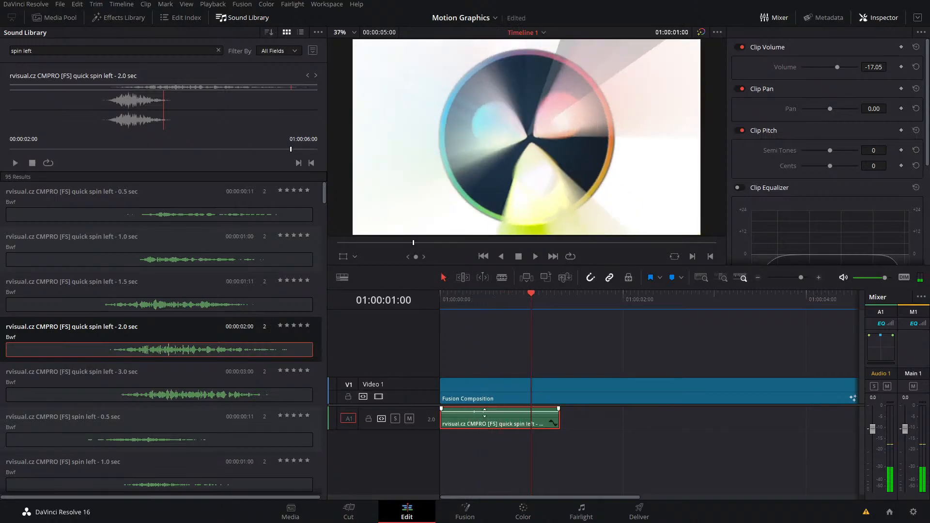
drag(484, 415, 484, 412)
- Enable the clip equalizer on the spin sound and cut its lows with Band 1 at 275 Hz and Band 2 at 616 Hz
click(740, 188)
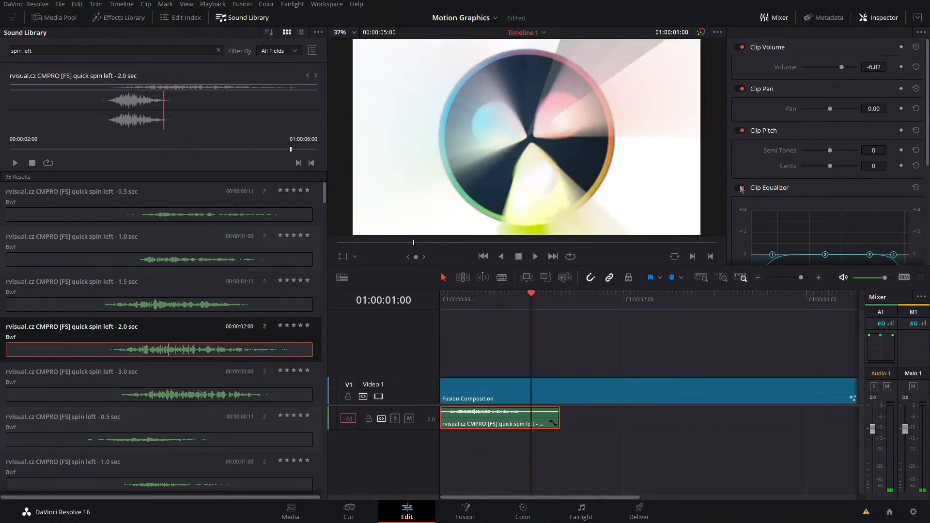
scroll(780, 160, down, 4)
drag(773, 138, 811, 182)
drag(825, 138, 829, 171)
drag(481, 303, 331, 321)
key(space)
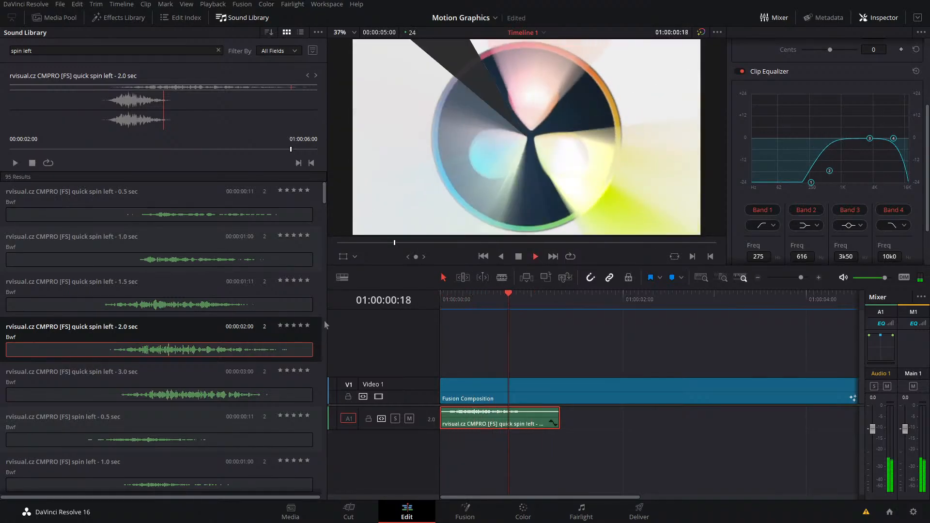
- Shift the spin sound's equalizer to 248 Hz for Band 1 and 439 Hz for Band 2, and save the project
drag(830, 172, 809, 181)
drag(550, 304, 313, 319)
key(space)
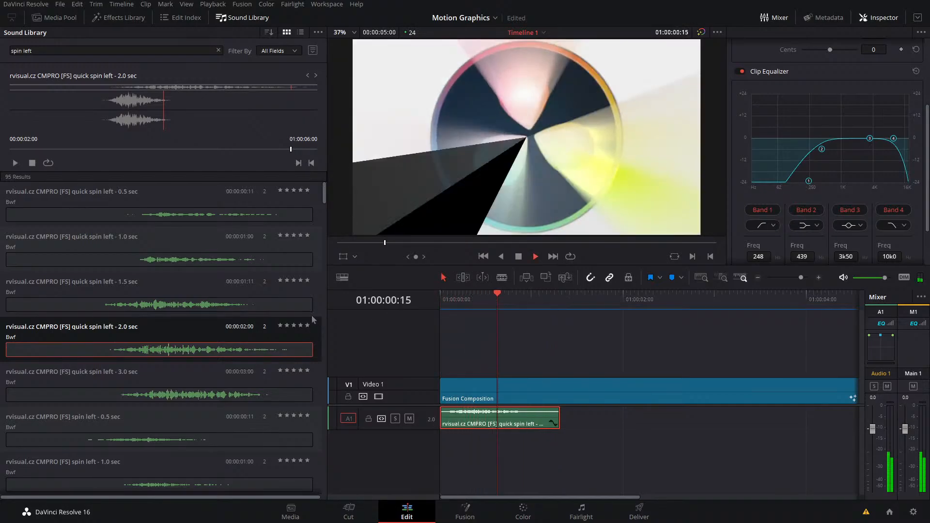
key(ctrl+s)
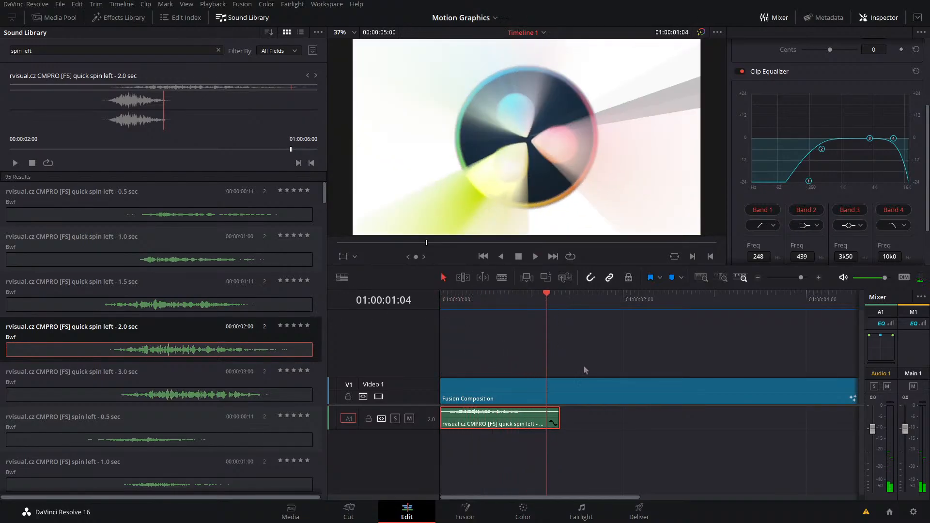
- Play the animation with the spin sound from the start, and search the Sound Library for "zoom out"
key(Home)
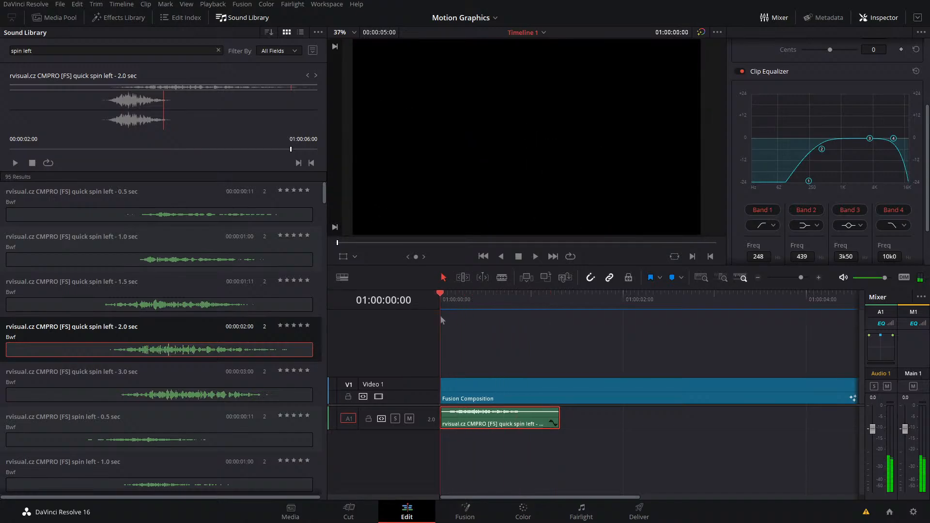
key(space)
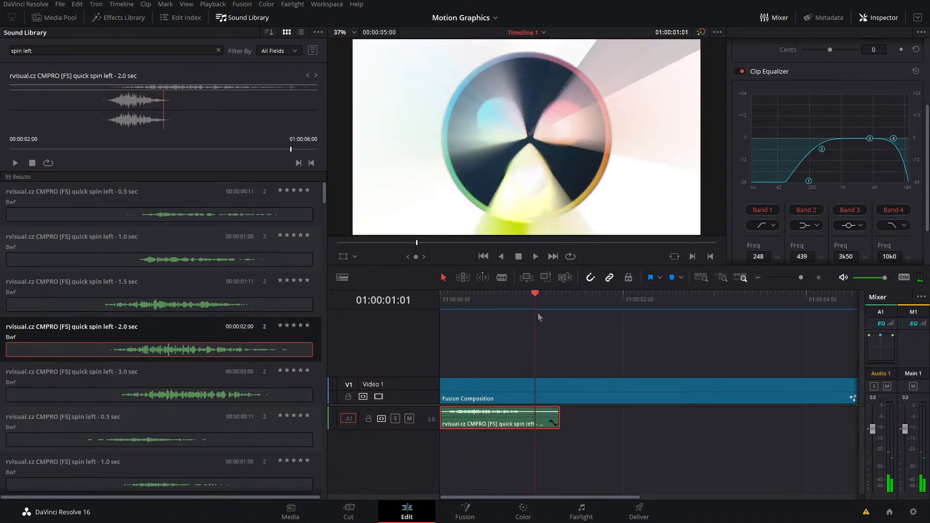
key(j)
mouse_move(530, 327)
mouse_down()
mouse_move(510, 336)
mouse_move(531, 327)
mouse_move(516, 328)
mouse_up()
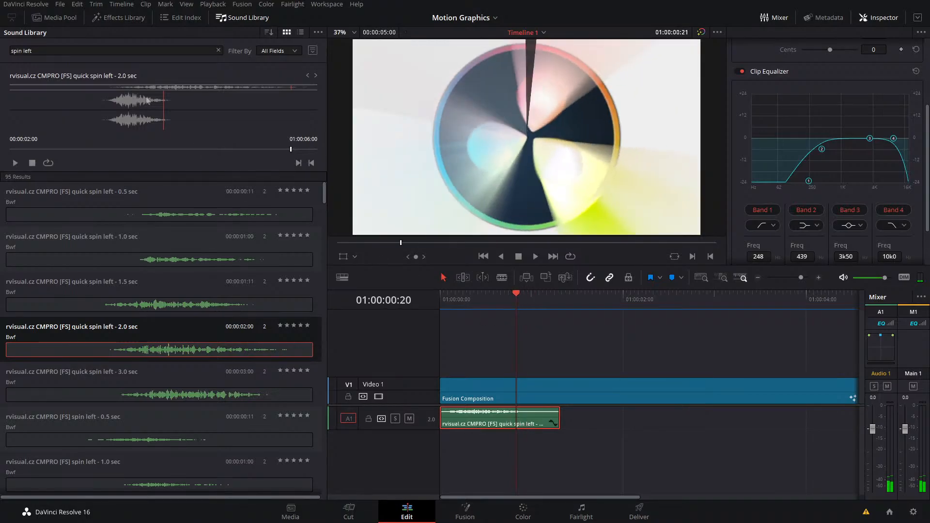
click(124, 52)
key(ctrl+a)
text(zoom)
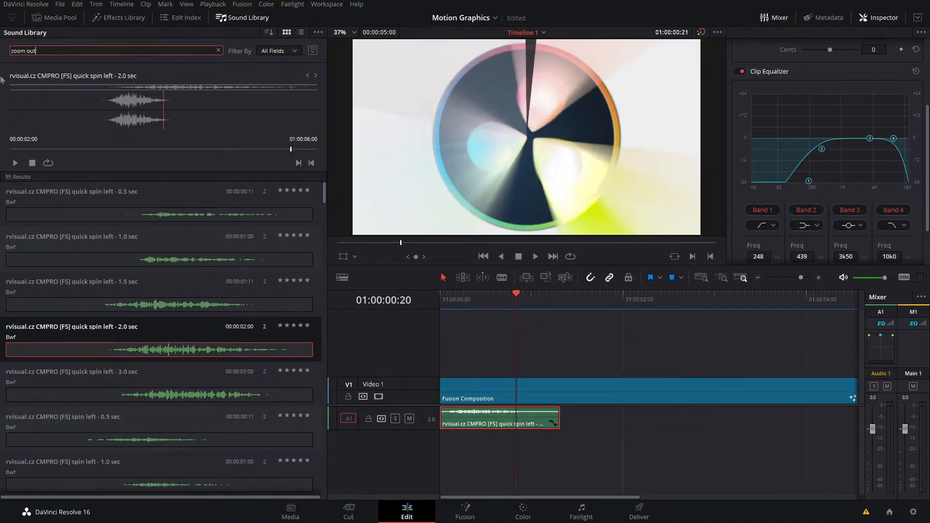
key(Return)
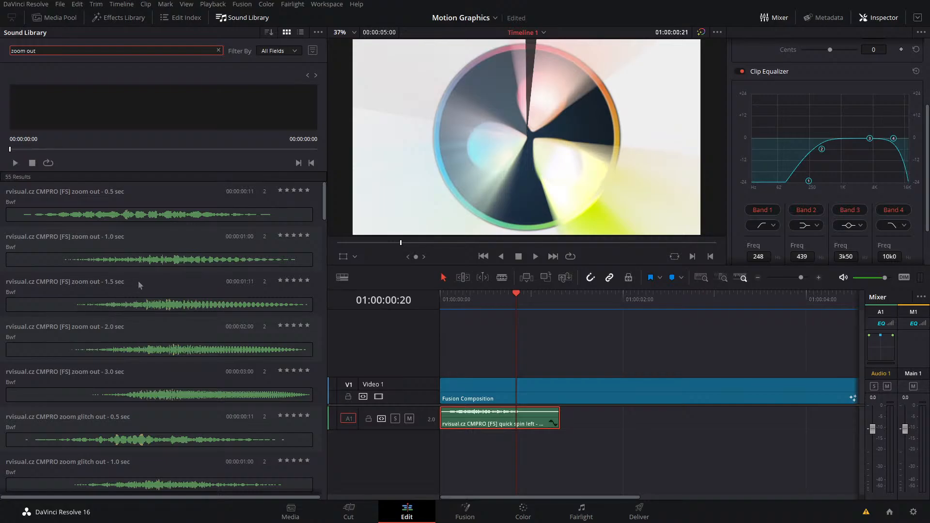
- Try the zoom out - 0.5 sec sound beneath the spin clip in the timeline and remove it
drag(117, 204, 565, 441)
key(space)
key(space)
key(Delete)
- Place the zoom out - 1.0 sec sound on a second audio track, overlapping the end of the spin clip, and play it back
drag(201, 263, 511, 439)
key(Home)
key(space)
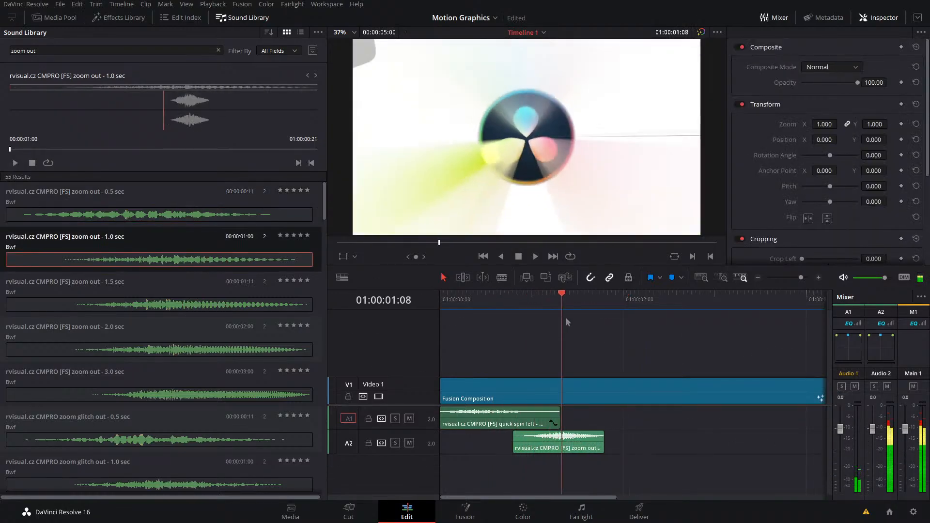
drag(594, 321, 559, 339)
- Enable the zoom out clip's equalizer, cut its lows with Band 1 at 143 Hz and Band 2 at 509 Hz, and play from the start
click(565, 443)
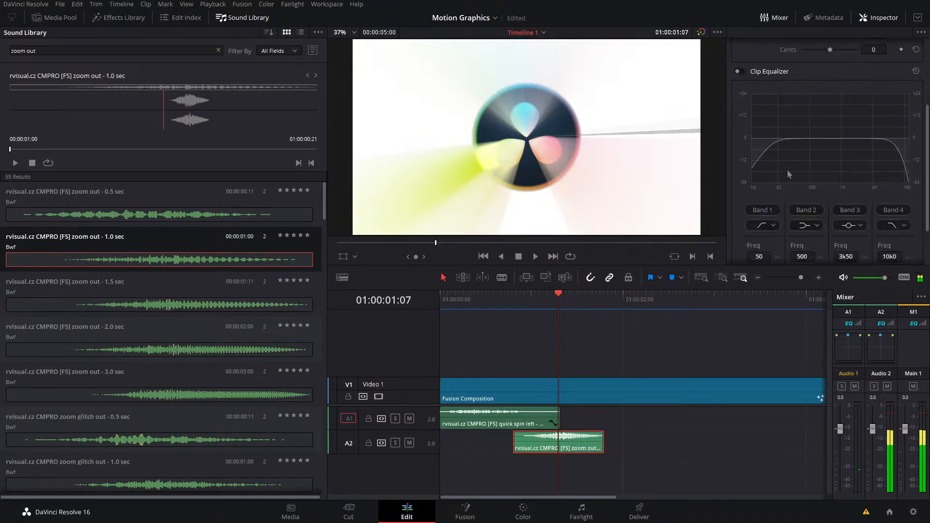
click(738, 72)
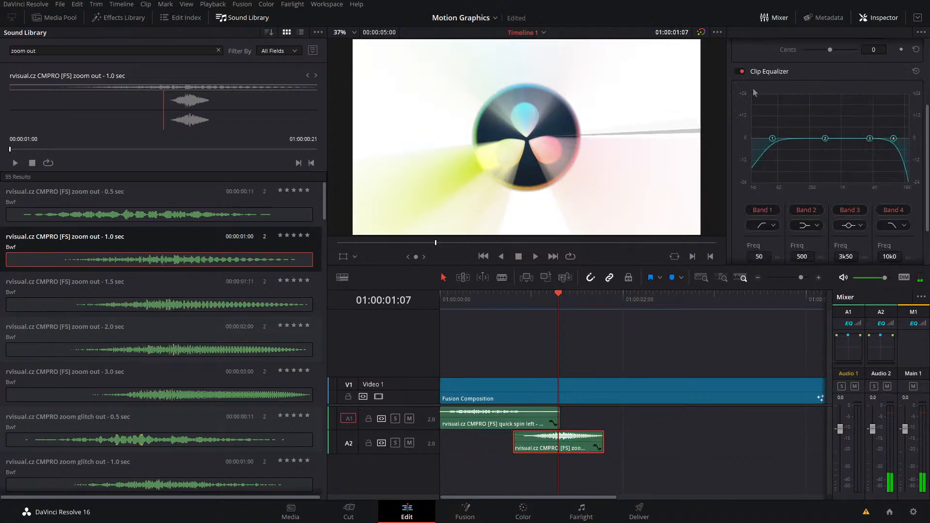
drag(773, 140, 798, 184)
drag(825, 140, 827, 167)
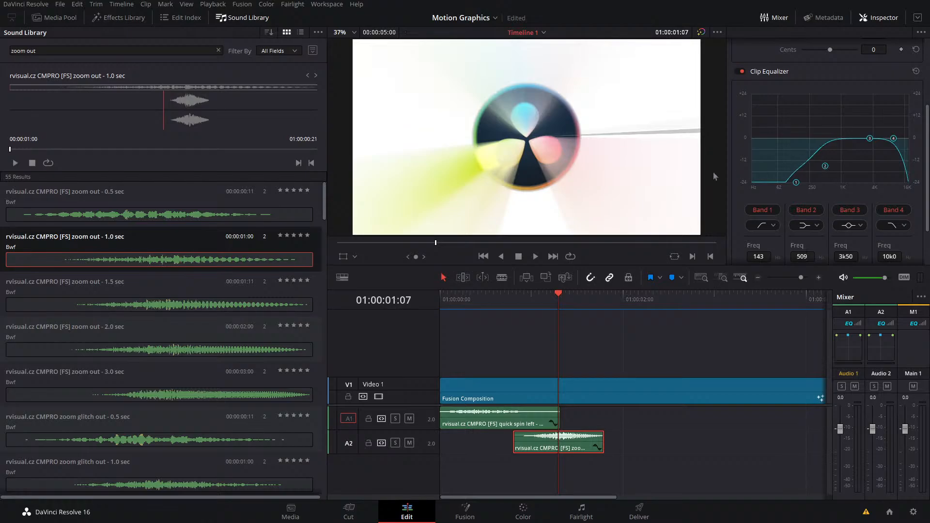
key(Home)
key(space)
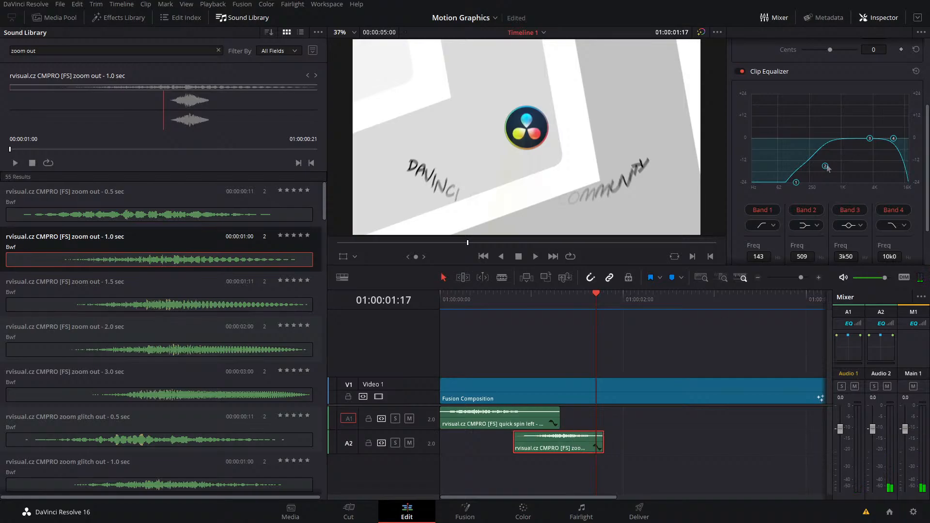
- Move Band 2 of the zoom out clip's equalizer to 319 Hz, compare it with the previous curve, and play it back
drag(827, 167, 816, 165)
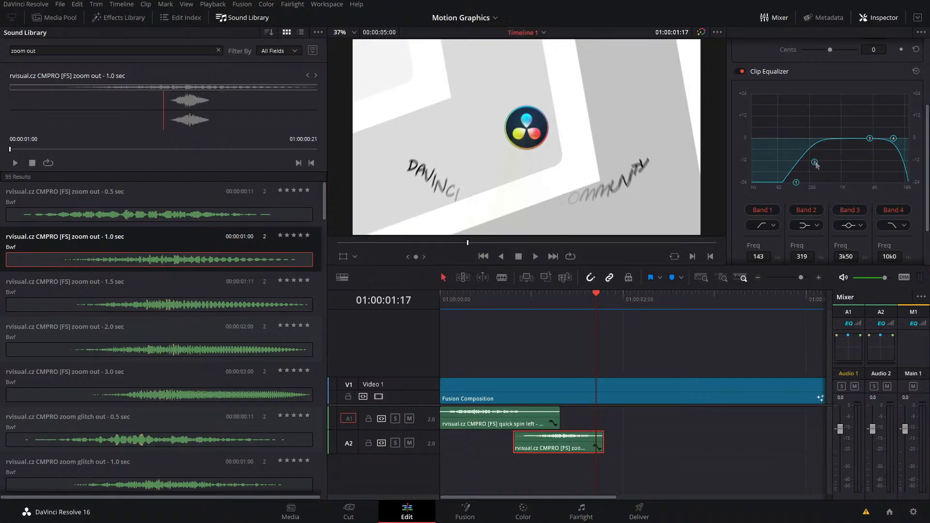
key(ctrl+z)
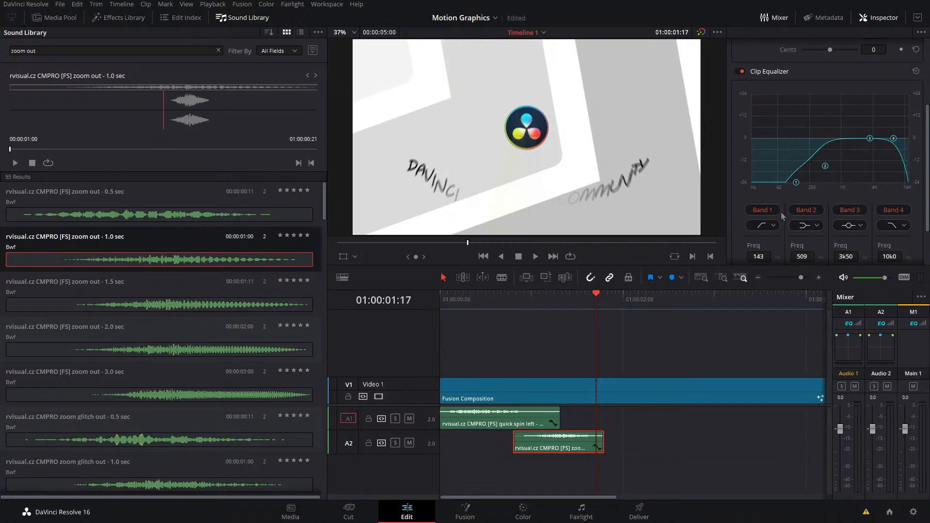
key(ctrl+shift+z)
drag(590, 298, 331, 342)
key(space)
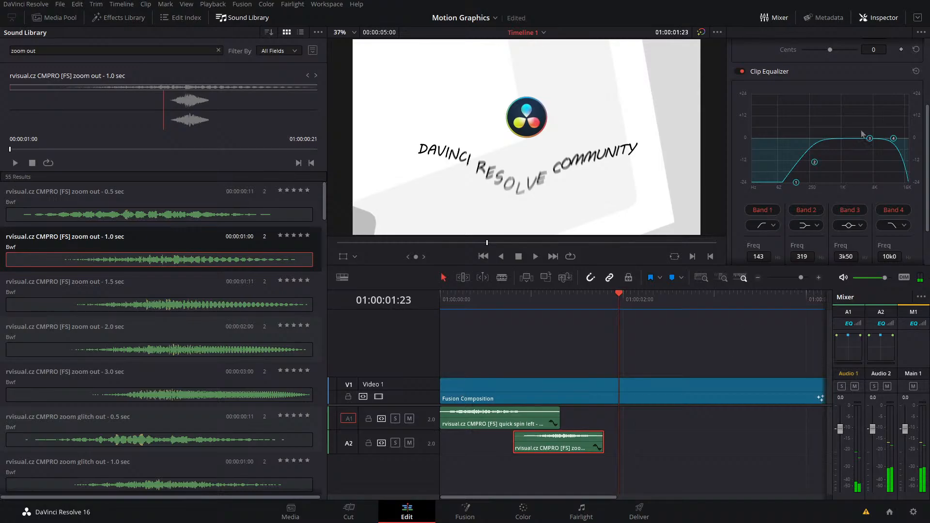
- Try Band 2 of the zoom out clip's equalizer at 102 Hz and play the result
drag(814, 164, 790, 151)
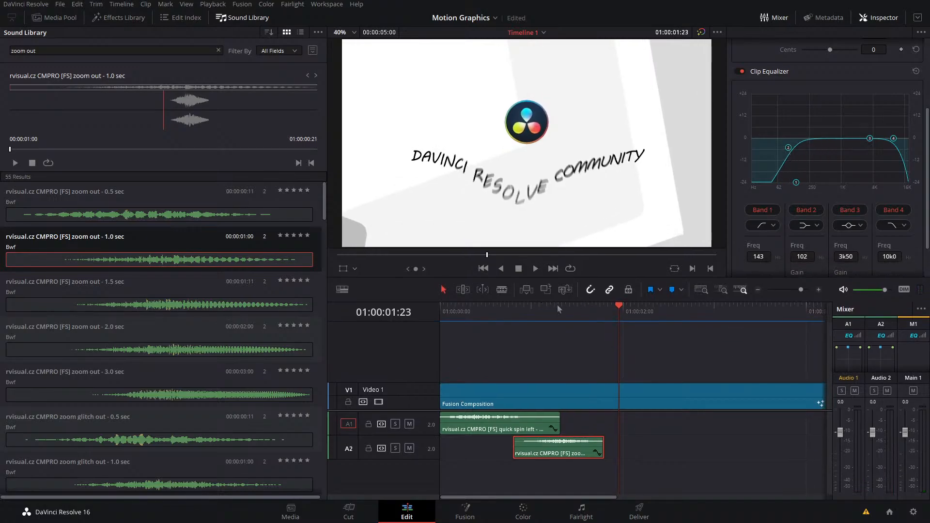
drag(559, 308, 468, 327)
key(space)
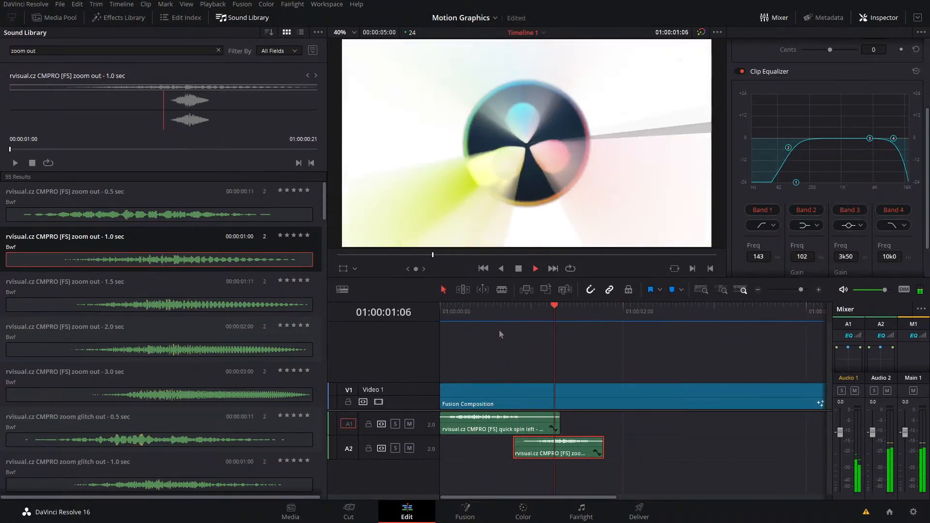
key(space)
- Try the zoom out clip's equalizer with Band 1 at 32 Hz and Band 2 at 355 Hz, and play the result
drag(796, 176, 762, 176)
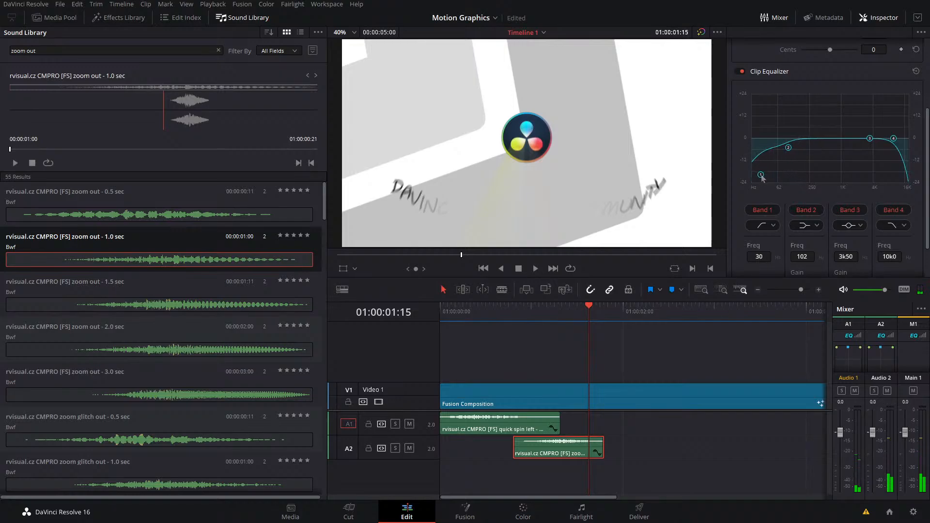
drag(788, 147, 817, 160)
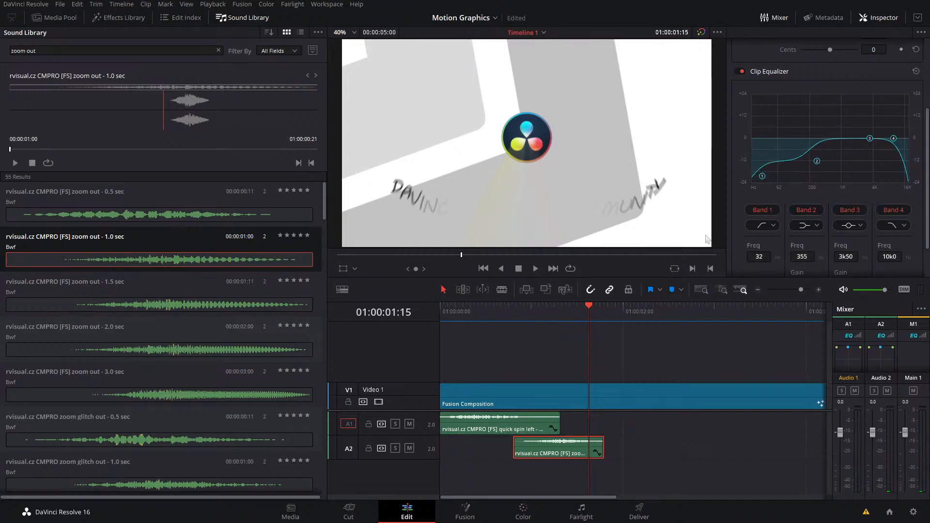
click(542, 310)
click(478, 329)
key(space)
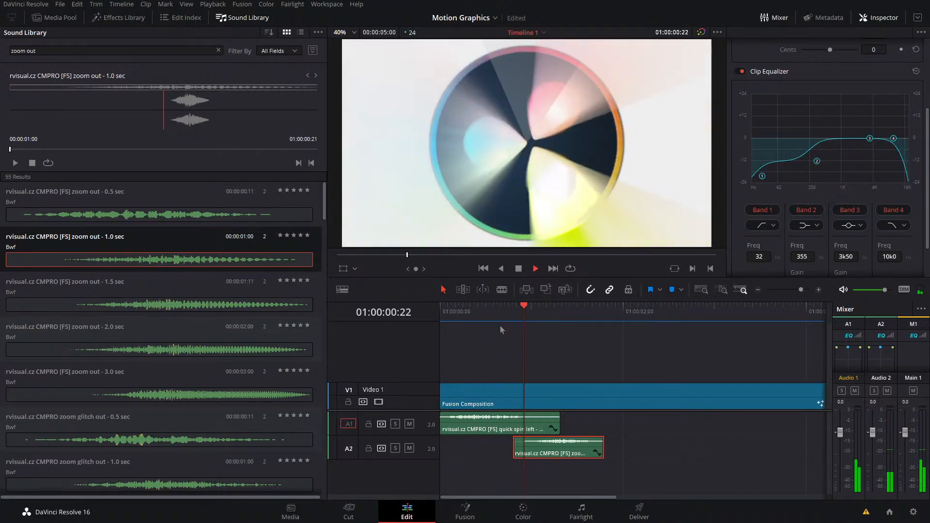
key(space)
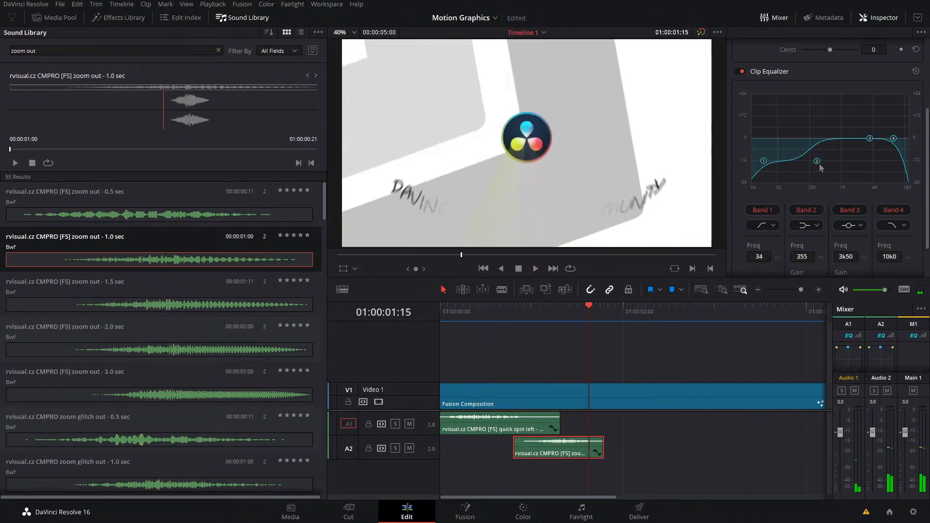
- Try Band 2 of the zoom out clip's equalizer at 386 Hz with a shallower cut, and delete the clip after playback
drag(818, 161, 819, 152)
click(481, 333)
key(space)
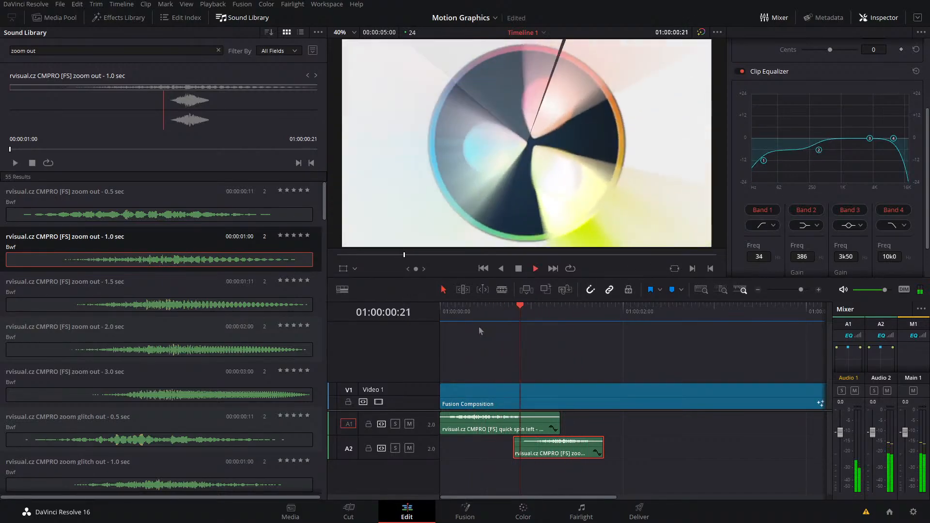
click(551, 320)
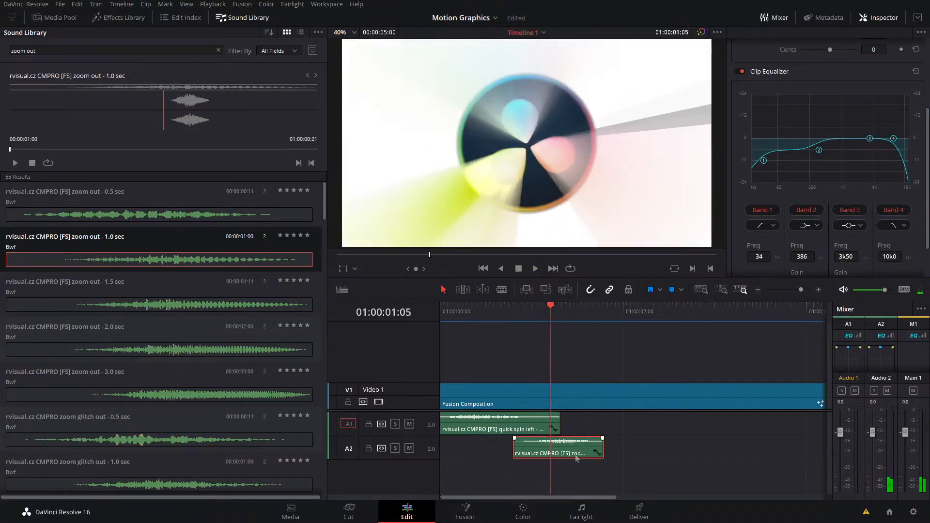
key(BackSpace)
- Audition the zoom out sounds of 1.0, 2.0 and 3.0 sec and the zoom glitch out - 0.5 sec sound in the Sound Library
click(124, 357)
key(space)
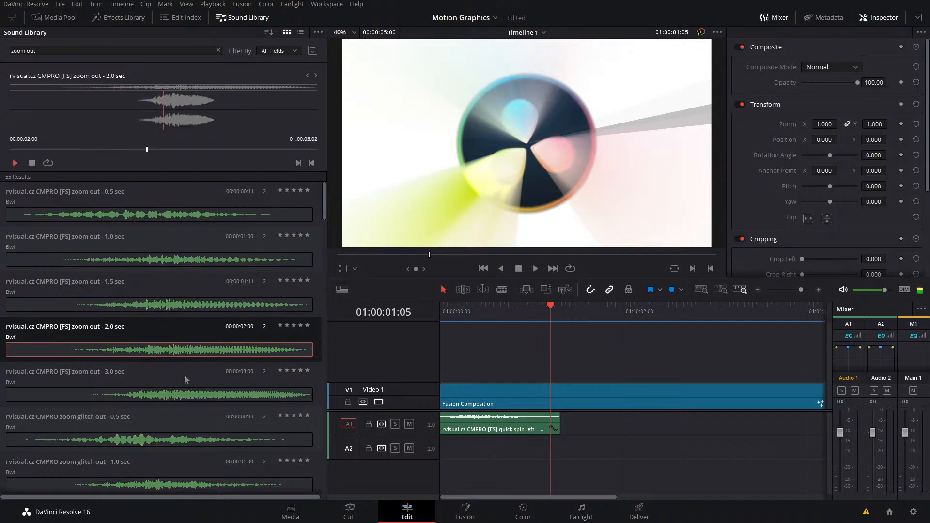
click(174, 260)
click(174, 350)
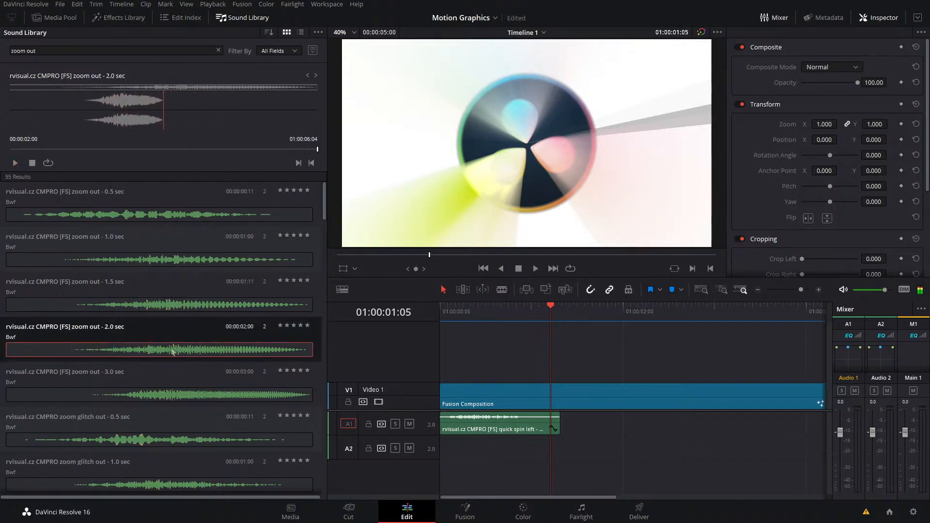
click(170, 391)
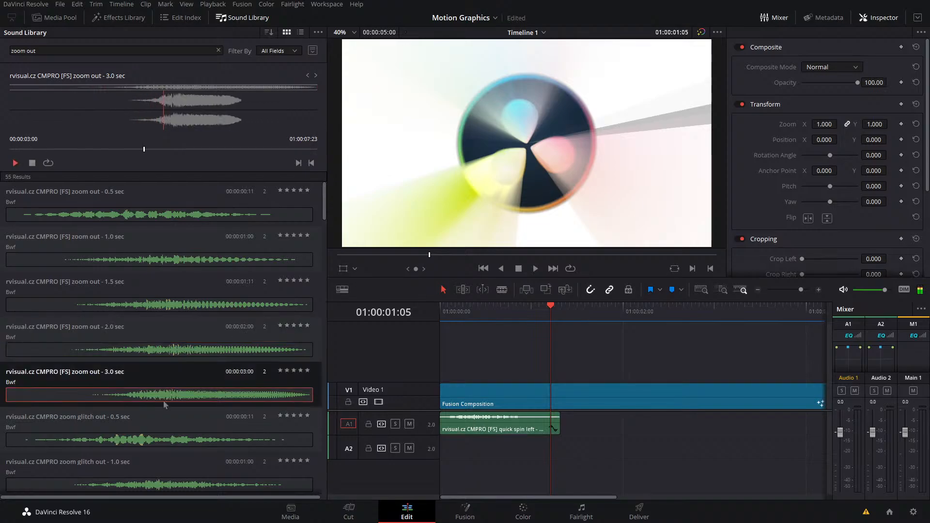
click(157, 440)
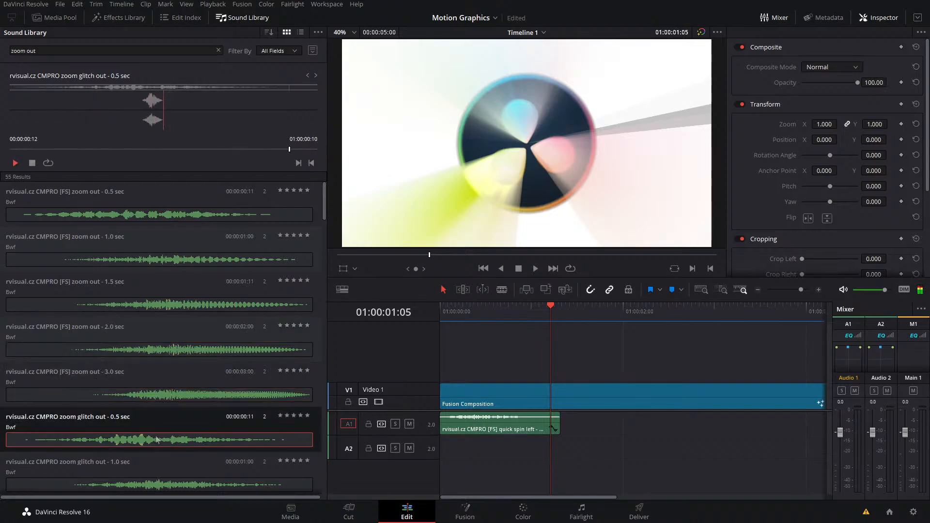
- Audition the zoom glitch out - 2.0 sec, spin left - 1.5 sec, and spin right - 1.0 and 1.5 sec sounds
scroll(149, 438, down, 4)
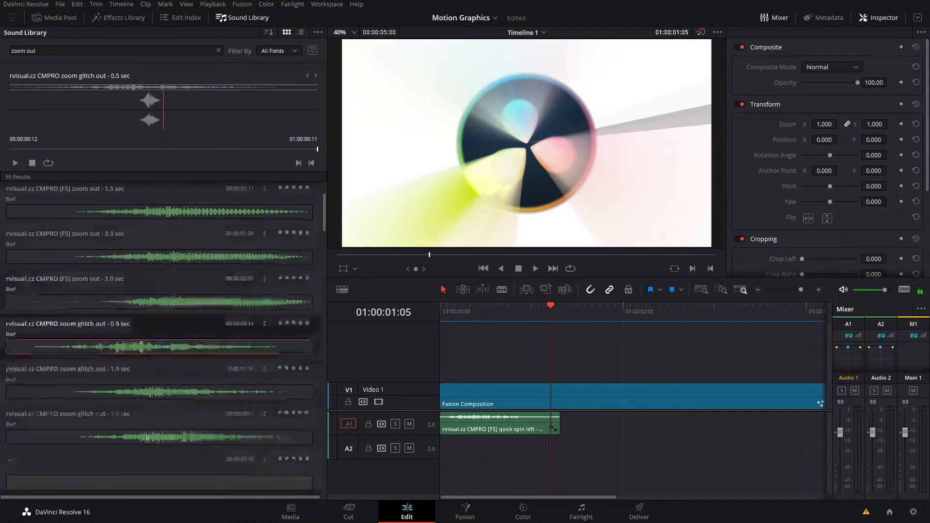
click(123, 395)
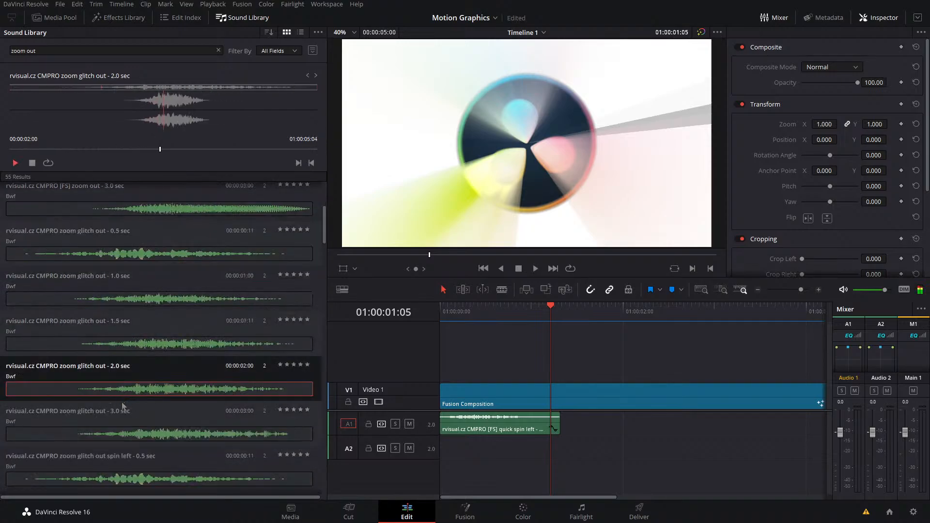
scroll(122, 402, down, 4)
click(121, 393)
scroll(123, 396, down, 3)
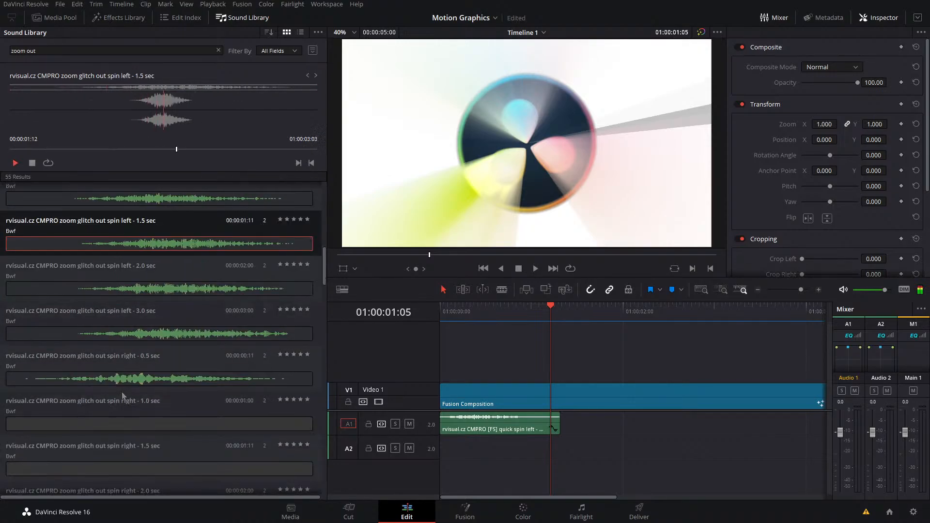
click(121, 424)
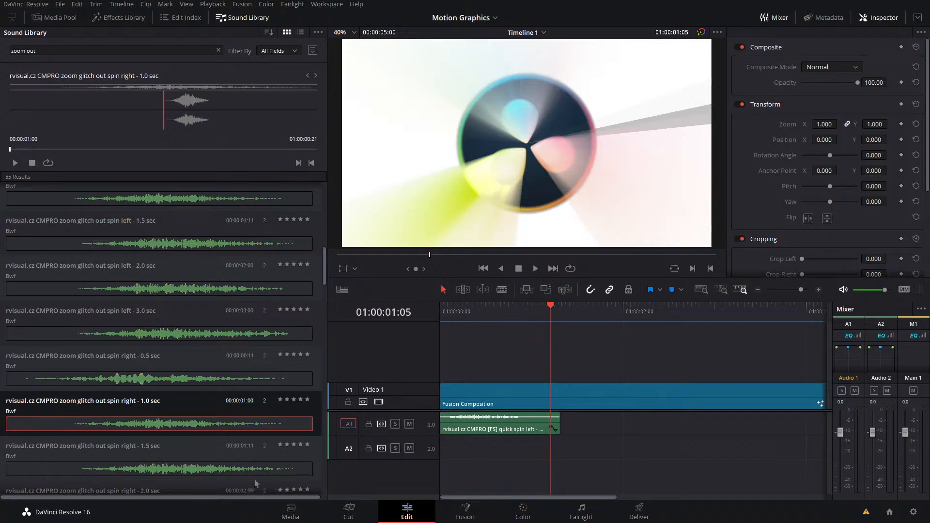
scroll(255, 483, down, 3)
click(164, 327)
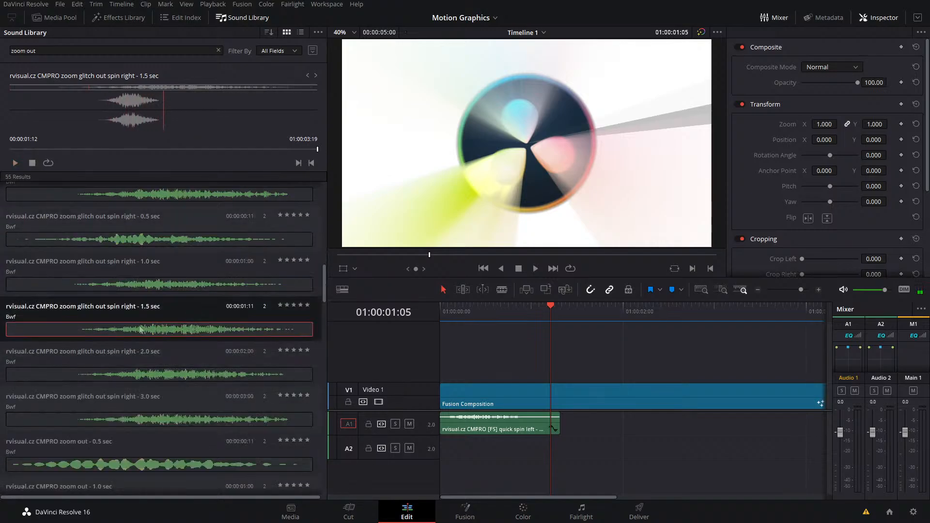
- Try the zoom glitch out spin right - 2.0 sec sound on a second audio track, playing the timeline from its start
drag(155, 369, 504, 442)
key(Home)
key(space)
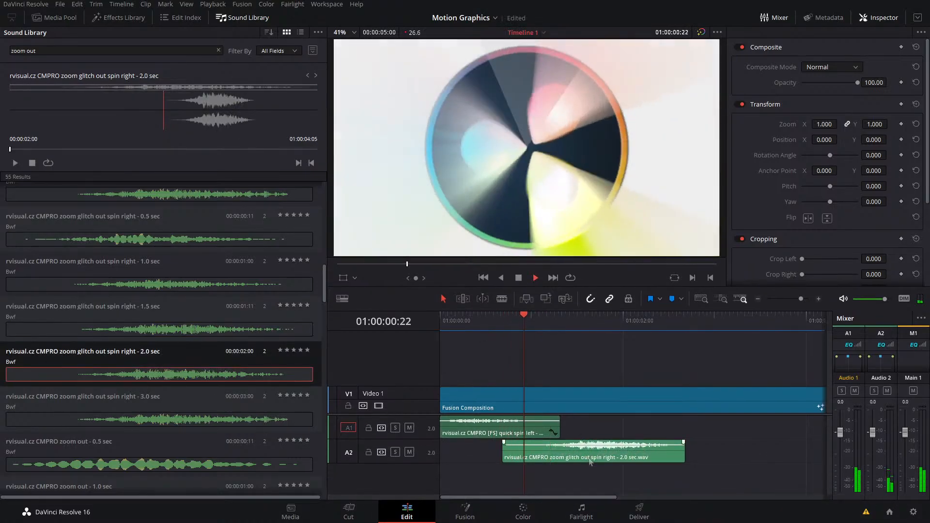
- Try the 2.0 sec zoom glitch clip at the very start of the timeline, play it, and delete the clip
drag(591, 458, 527, 459)
key(space)
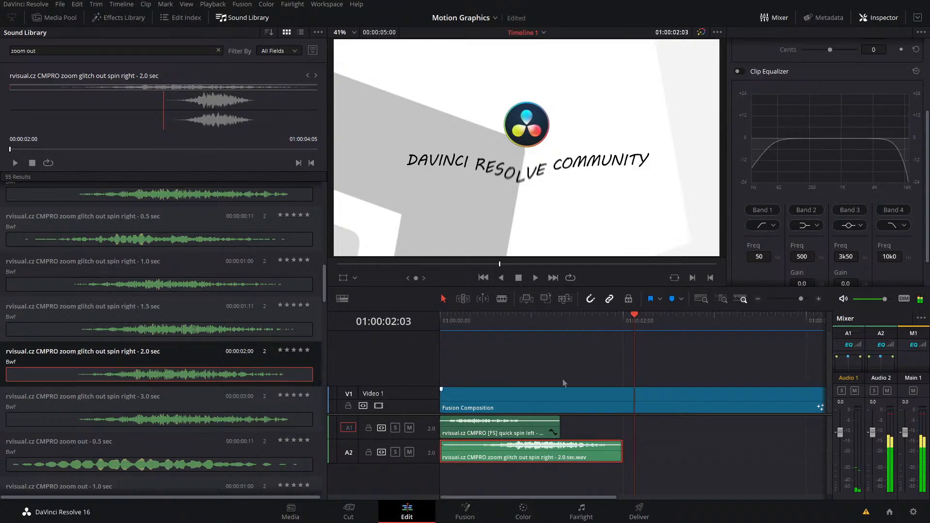
drag(542, 322, 494, 342)
click(485, 341)
key(space)
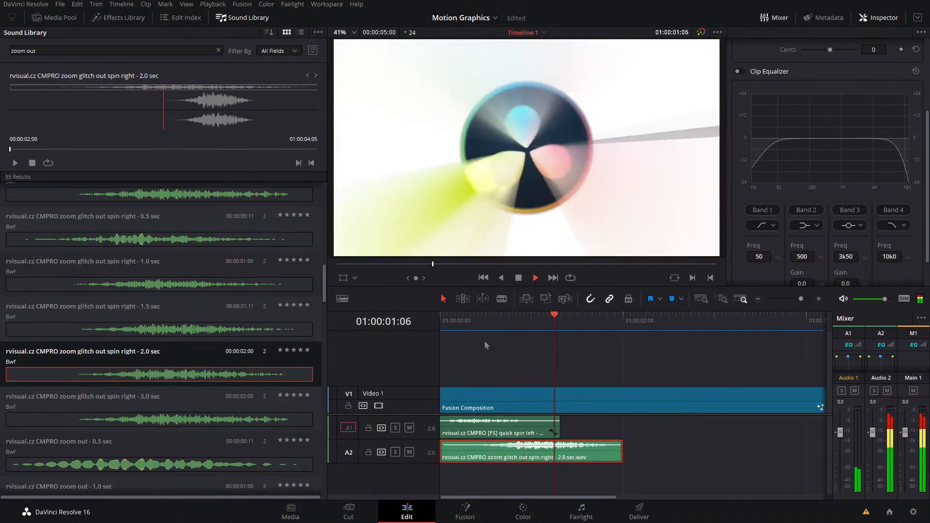
key(Delete)
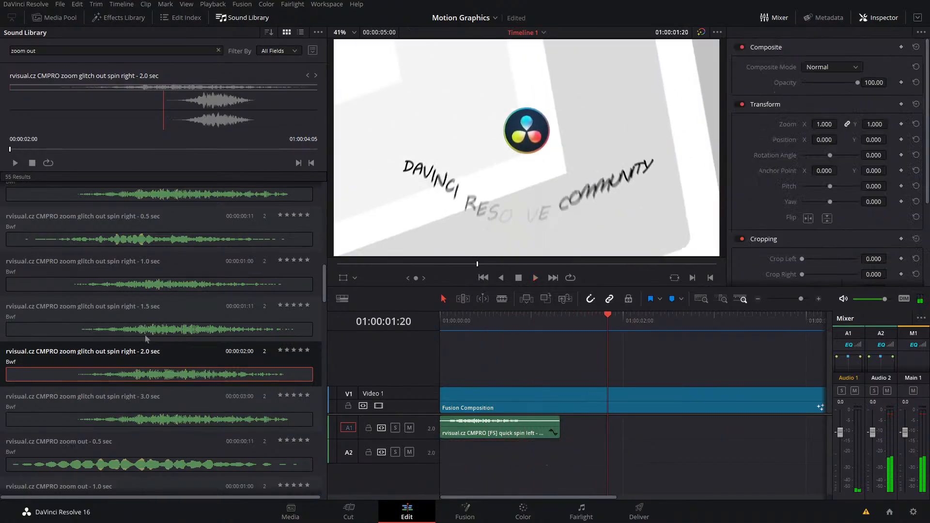
- Place the zoom glitch out spin right - 1.5 sec sound on track A2, about 11 frames in, and play it
drag(160, 330, 482, 458)
drag(535, 324, 476, 333)
key(space)
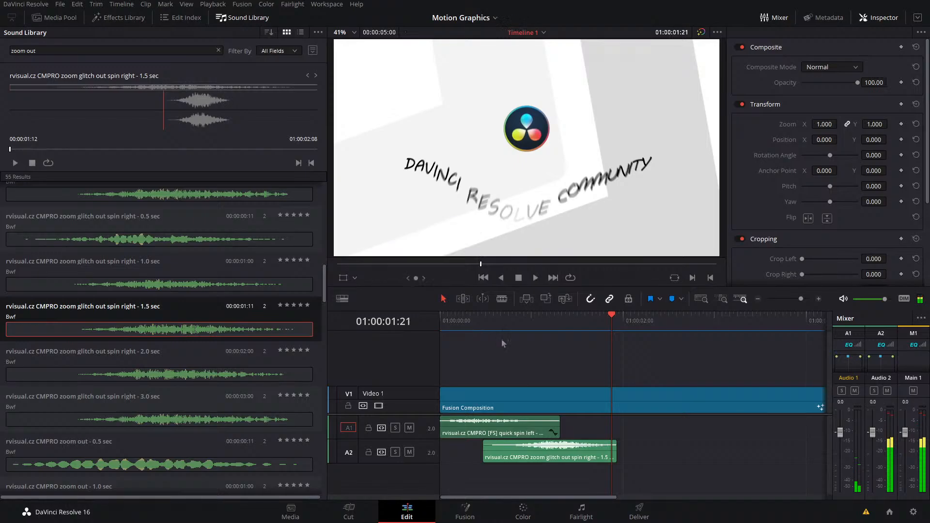
- Enable the zoom glitch clip's equalizer with Band 1 at 180 Hz and Band 2 at 685 Hz, -9.2 gain, and play it
click(577, 453)
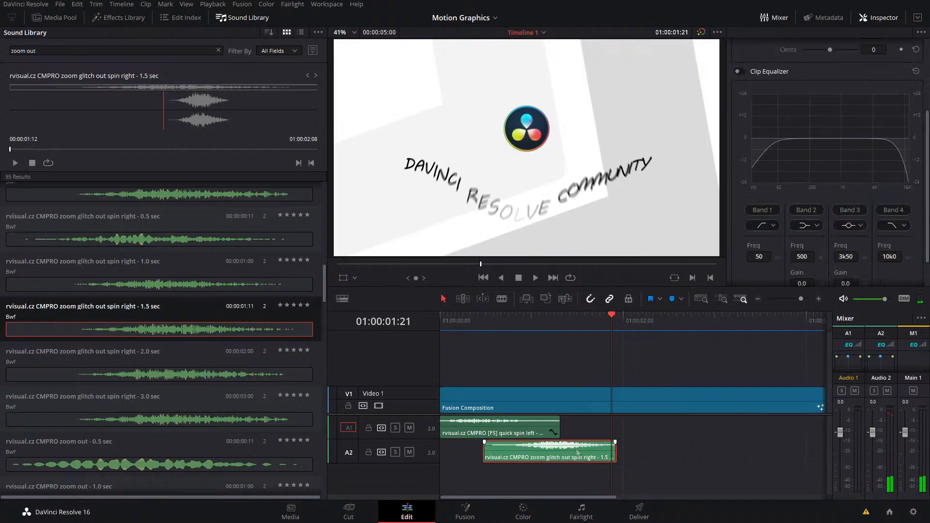
click(739, 72)
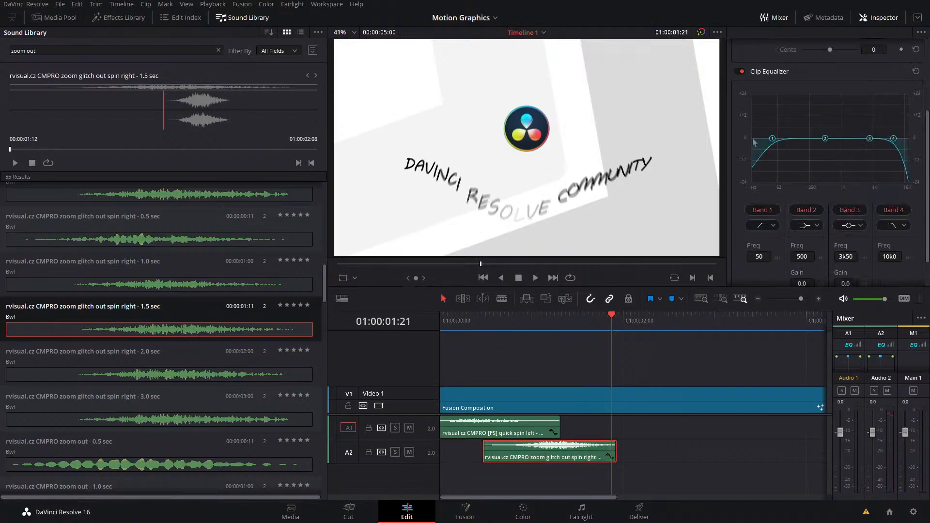
drag(777, 162, 802, 199)
drag(826, 141, 834, 158)
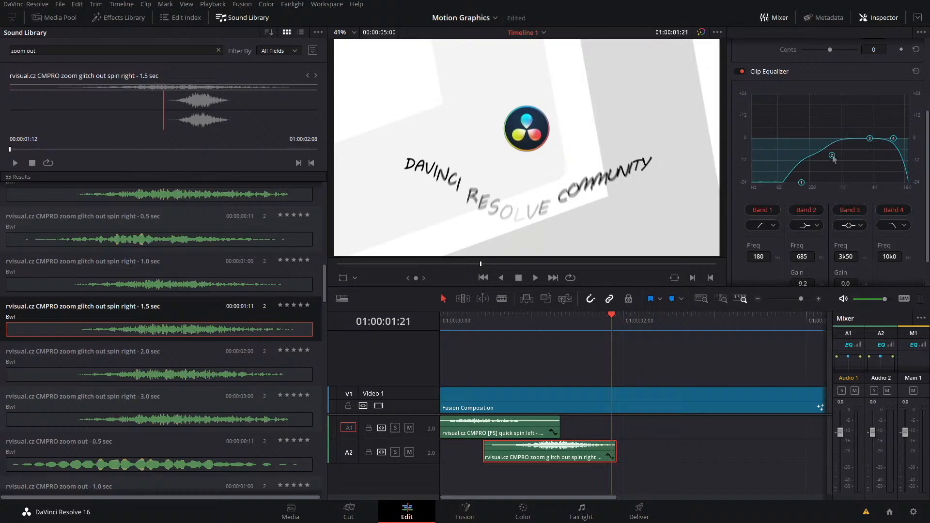
click(481, 322)
key(space)
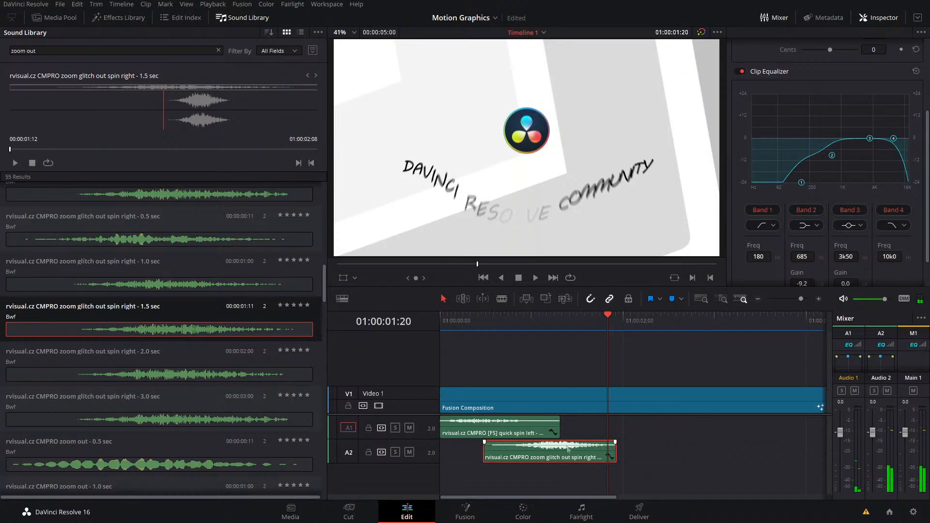
- Lower the zoom glitch clip's volume on A2 and play the timeline from the start
drag(566, 442, 565, 446)
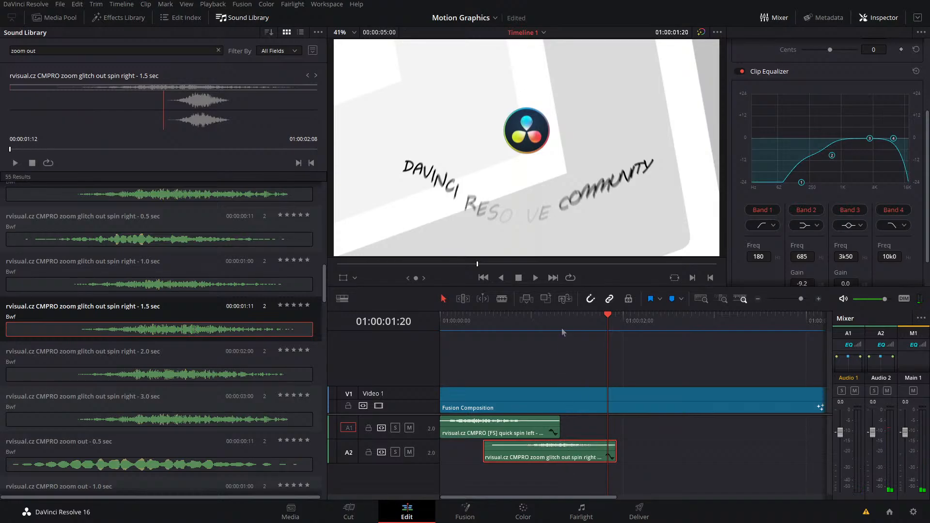
click(441, 325)
key(space)
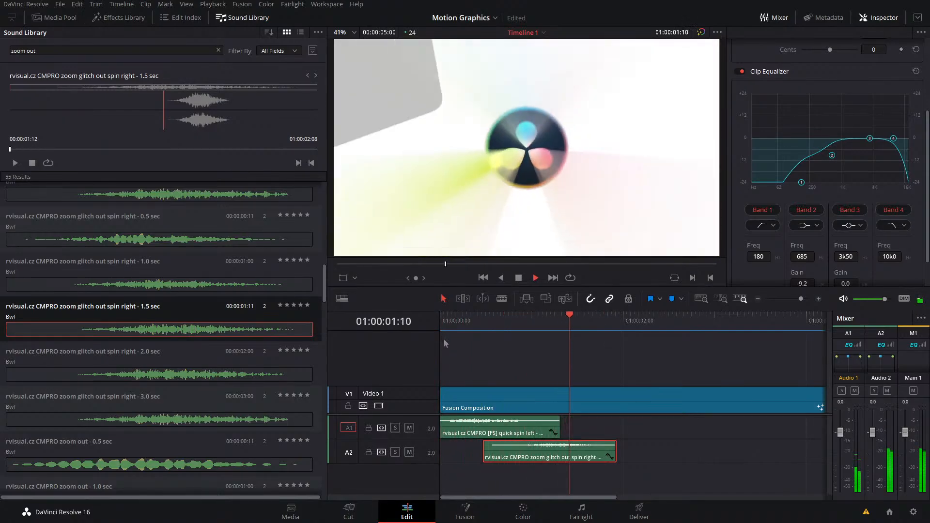
- Try the zoom glitch clip's equalizer with Band 1 at 61 Hz and Band 2 at 242 Hz, -4.4 gain, and play it
drag(799, 177, 778, 170)
click(467, 339)
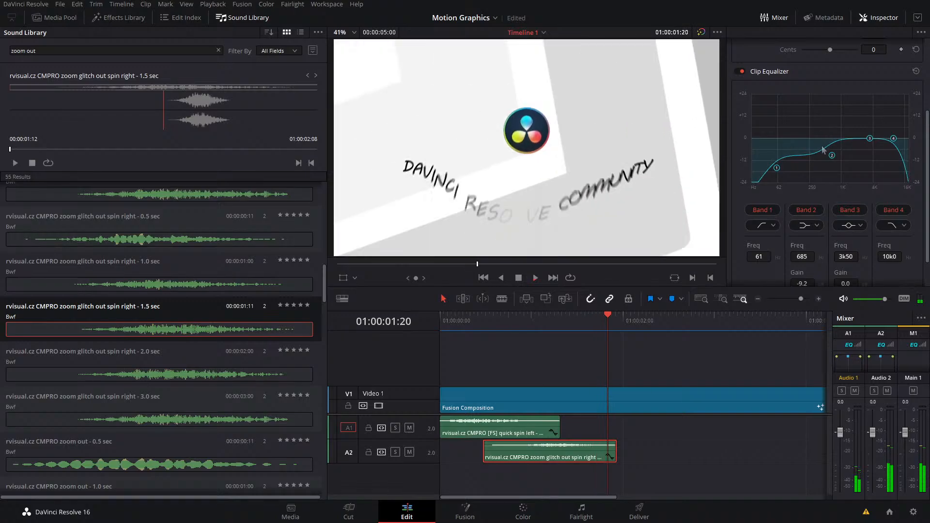
drag(832, 155, 825, 148)
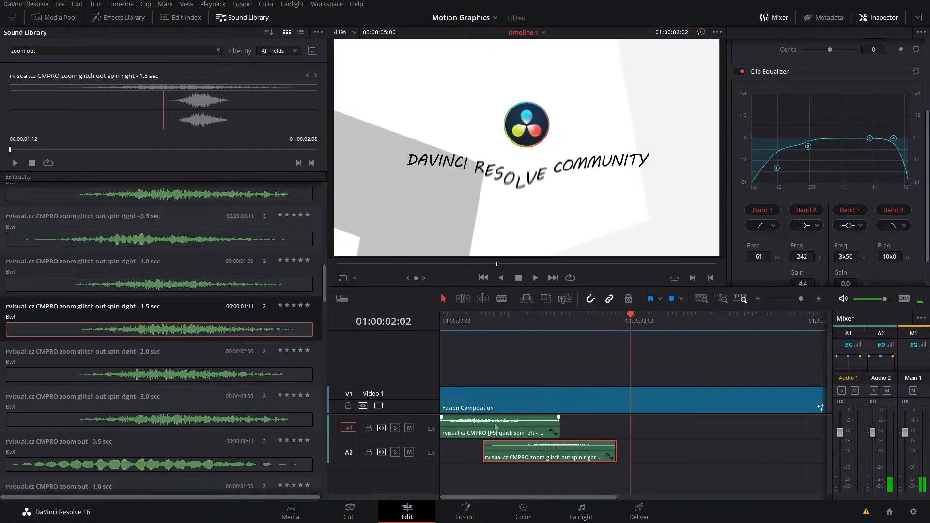
click(480, 327)
key(space)
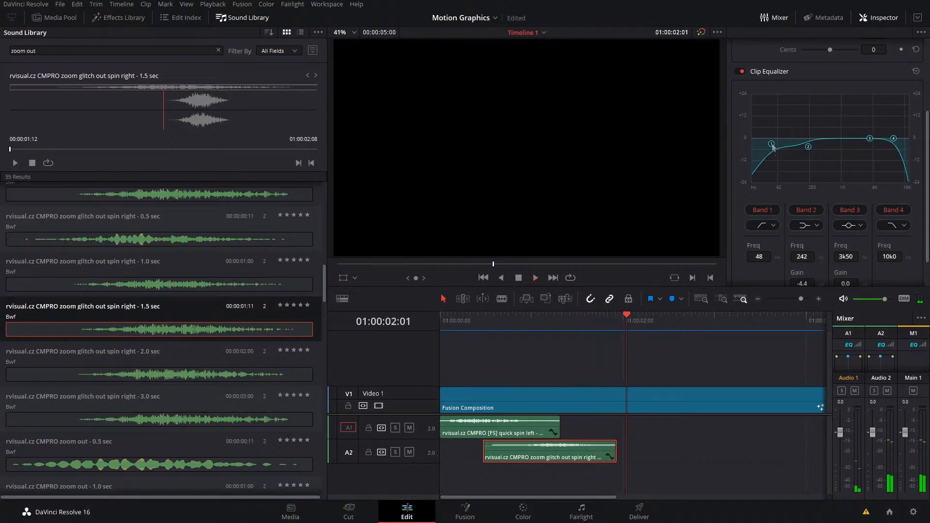
- Set the equalizer's Band 1 to 48 Hz, Band 2 to 232 Hz with -2.1 gain and Band 4 to 3k28, and play it
drag(895, 141, 869, 194)
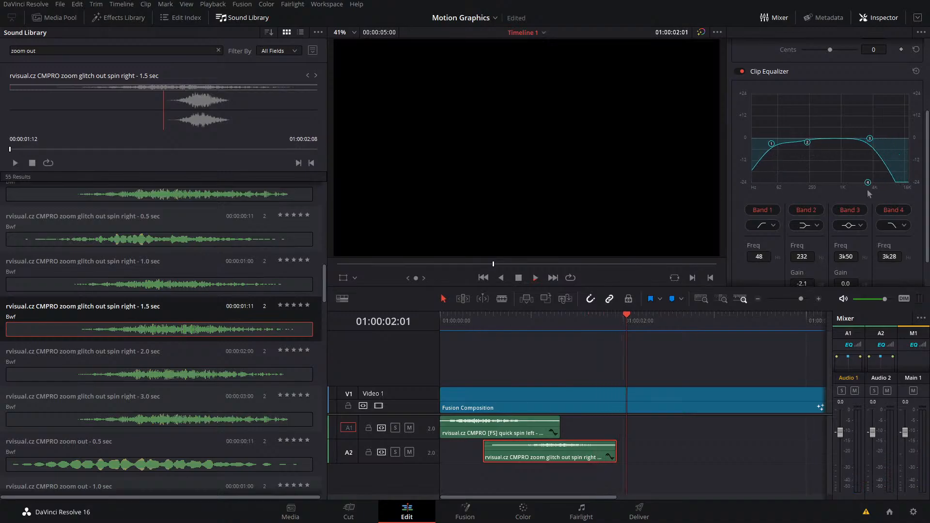
click(451, 342)
key(space)
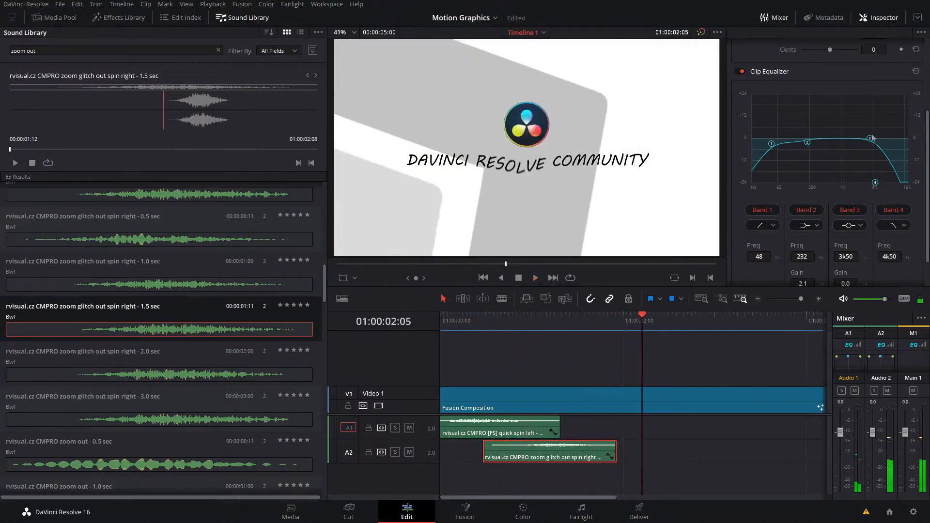
- Set Band 1 to 74 Hz, Band 3 to 3k07 with -5.8 gain and Band 4 to 4k50, play the result, and save the project
drag(870, 138, 868, 152)
drag(771, 143, 782, 156)
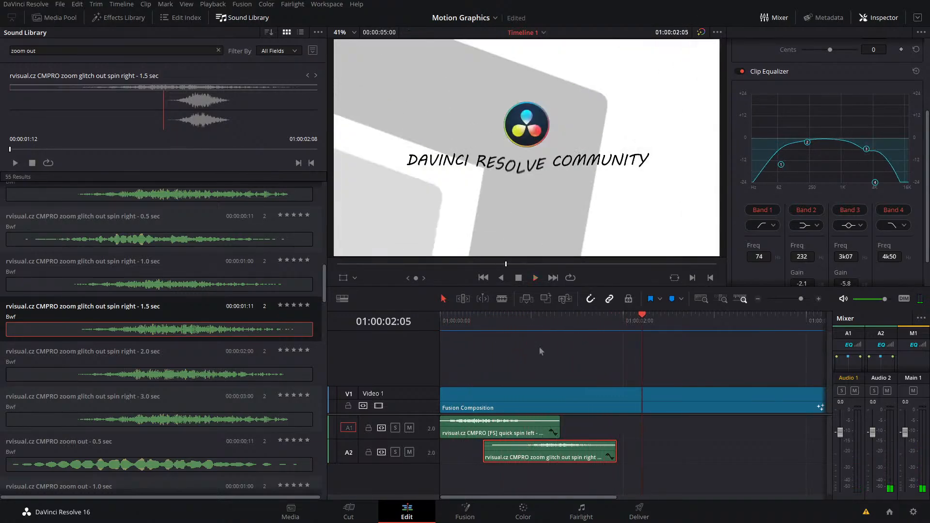
drag(557, 325, 450, 341)
key(space)
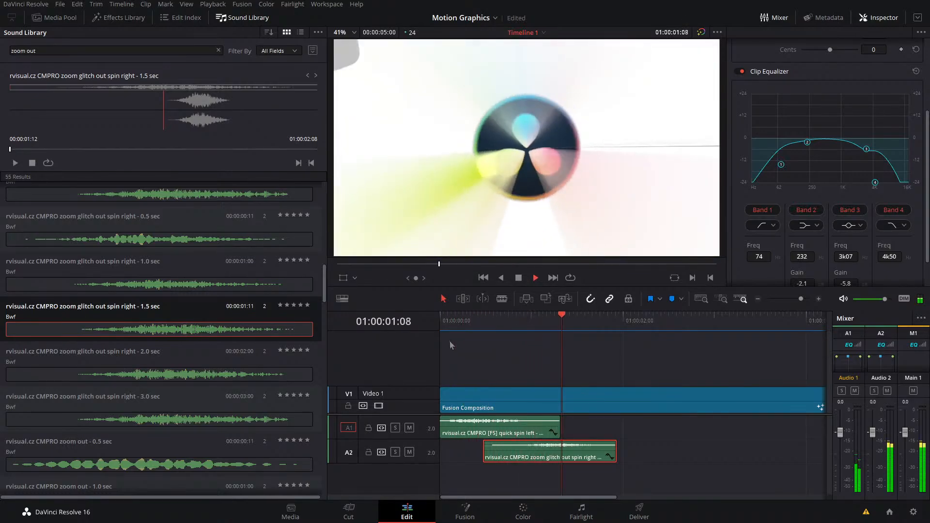
key(space)
key(ctrl+s)
drag(605, 323, 540, 377)
- Search the Sound Library for "ambient" and audition Ambient Distortion 01, Ambient Pitch Drop 01 and Ambient Spooky 02
drag(33, 51, 1, 53)
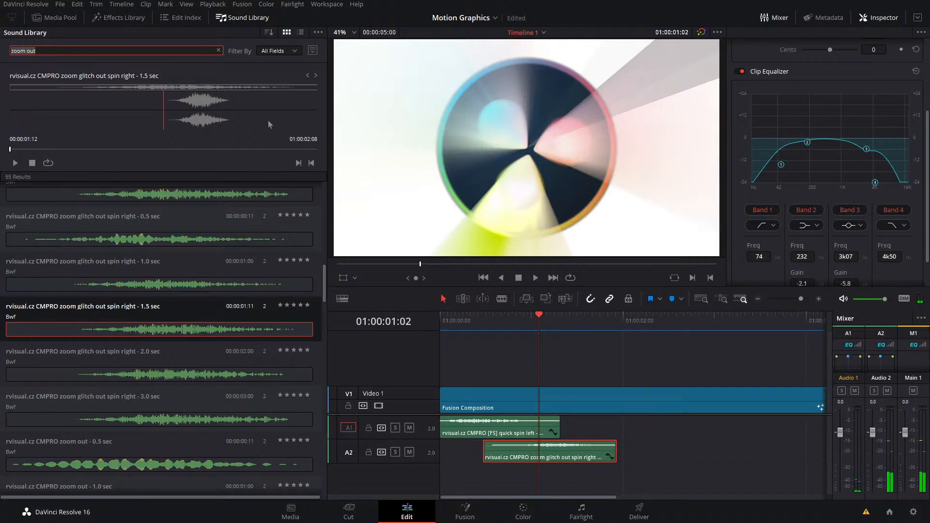
text(ambient)
key(Return)
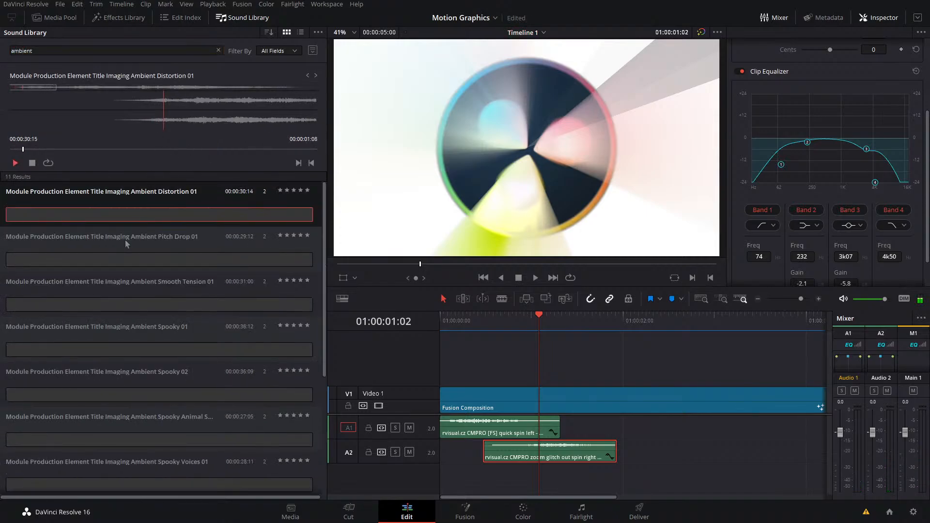
key(Down)
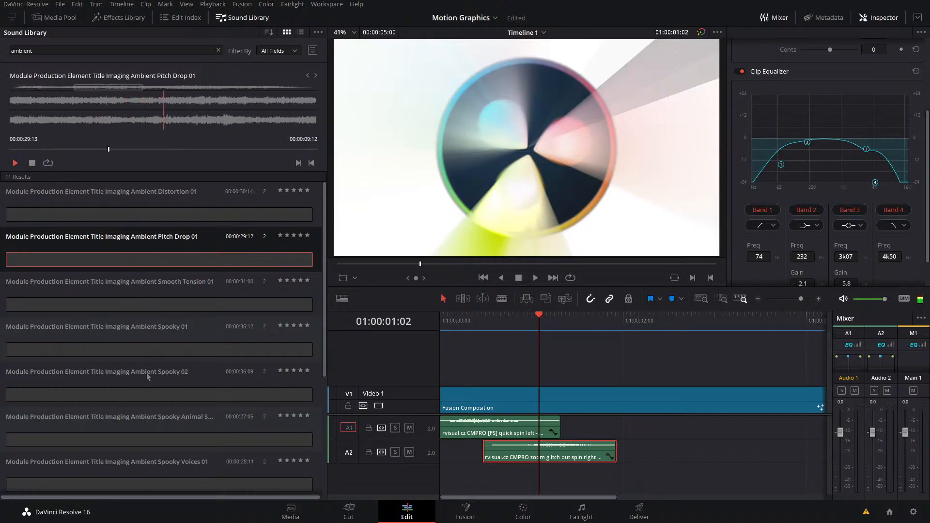
click(146, 373)
- Search the Sound Library for "bass" and audition Cartoon Drum Pounding Bass 01 and Drone Production Element Imaging Bed Deep Bass 01
click(41, 48)
text(bads)
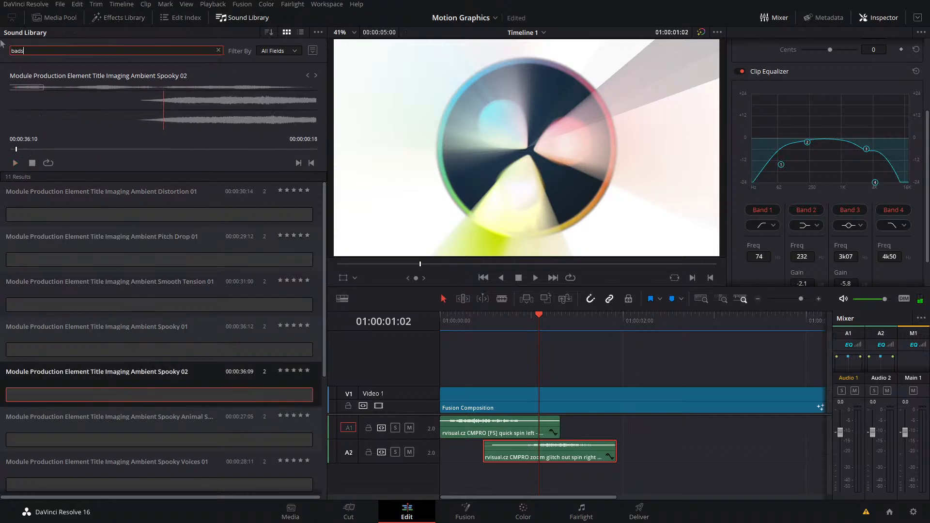
text(\)
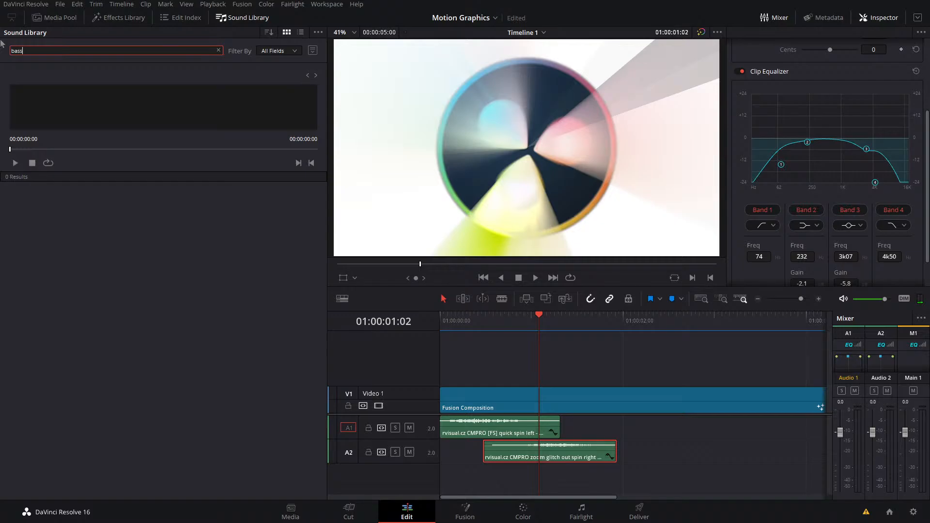
key(Return)
click(122, 223)
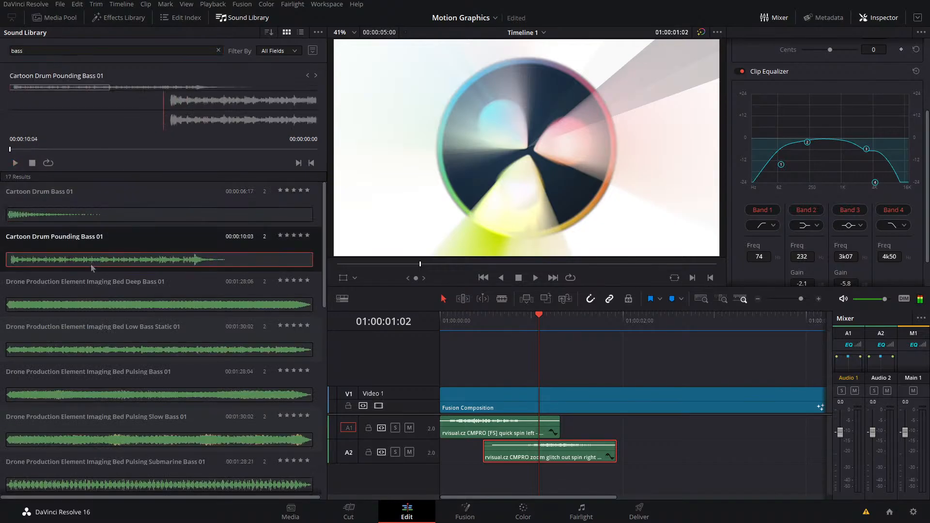
click(103, 306)
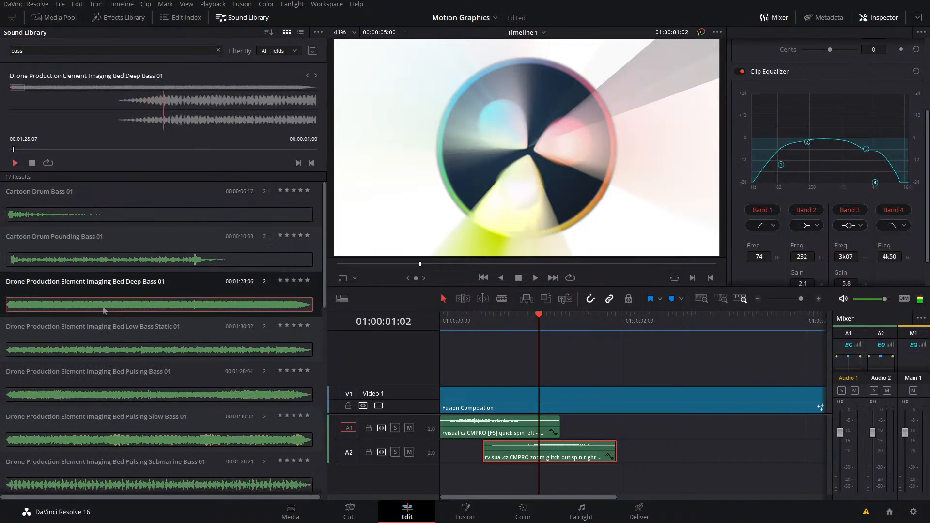
key(space)
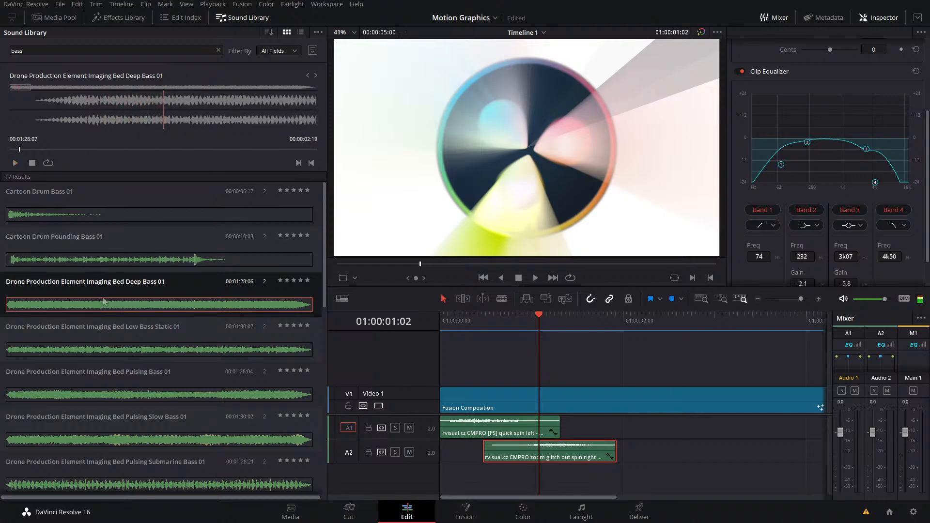
- Place the Imaging Bed Deep Bass 01 sound on a new third audio track from the timeline start, lower its volume, and play it
drag(108, 301, 449, 472)
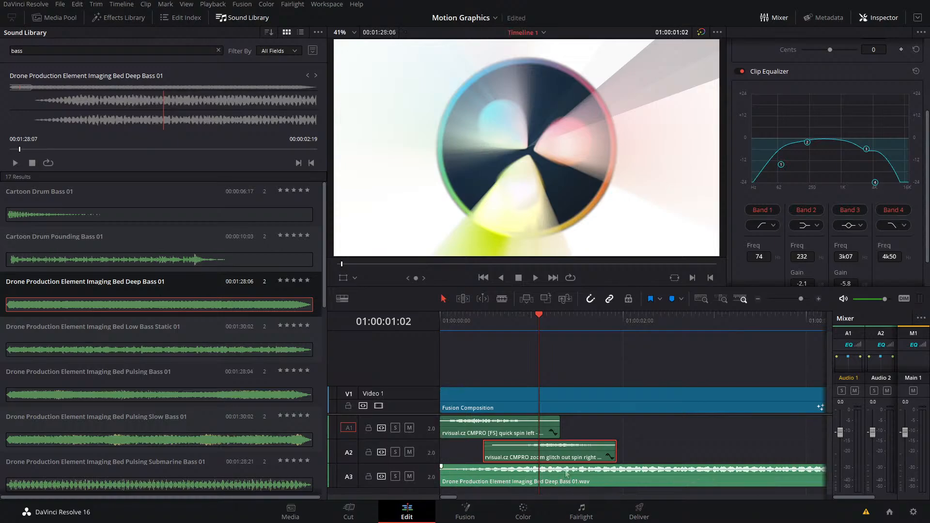
click(587, 471)
drag(586, 470, 586, 478)
drag(489, 320, 339, 296)
key(space)
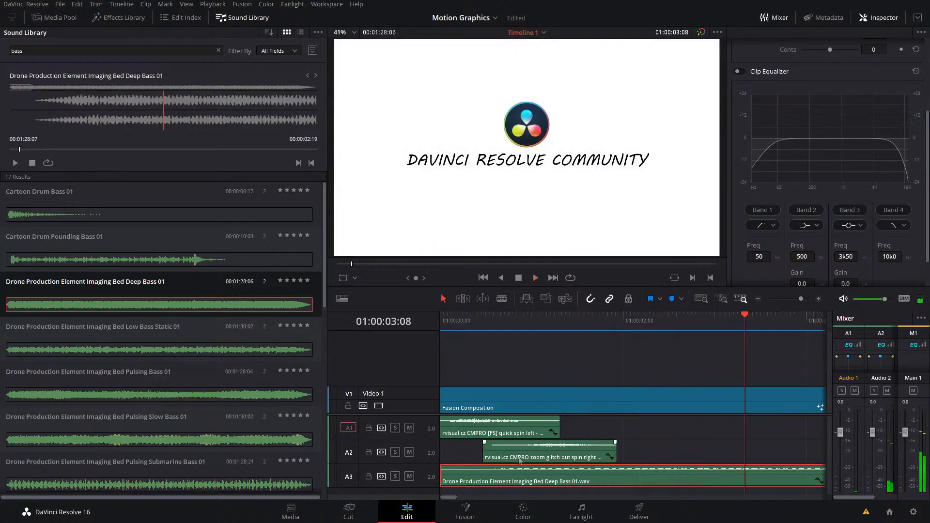
- Trim about one second off the start of the Deep Bass clip, add a short fade-in, and play the timeline from the start
mouse_move(445, 478)
mouse_down()
mouse_move(552, 477)
mouse_move(444, 477)
mouse_move(449, 466)
mouse_up()
drag(485, 324, 376, 312)
key(space)
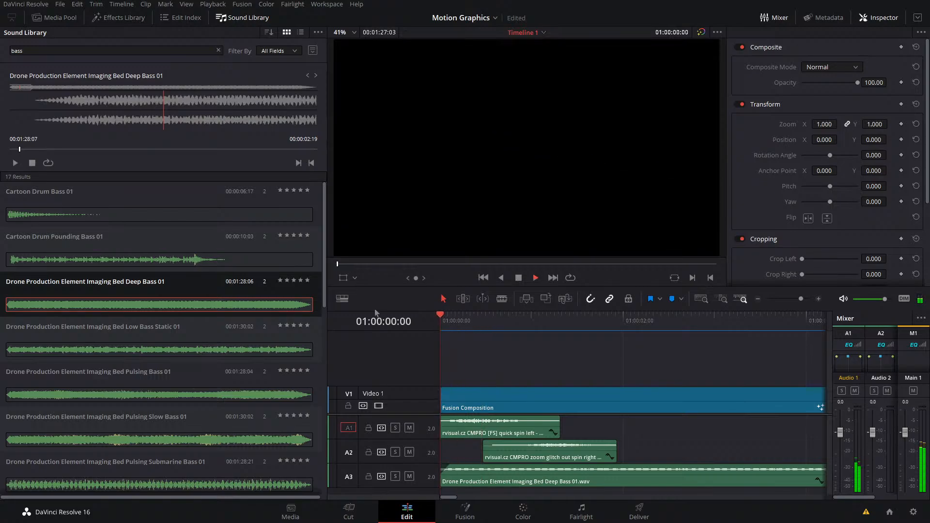
key(space)
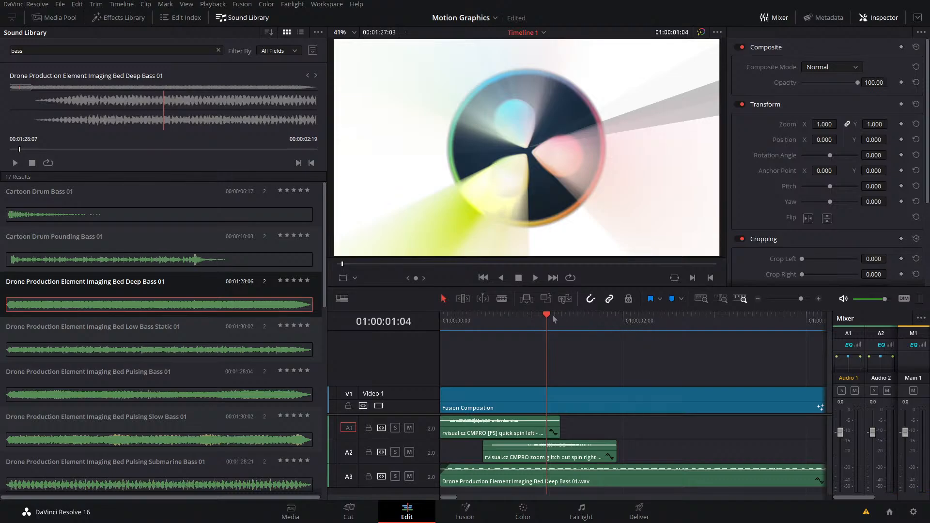
- Play the timeline from the start to review the spin, zoom and Deep Bass sounds together
key(j)
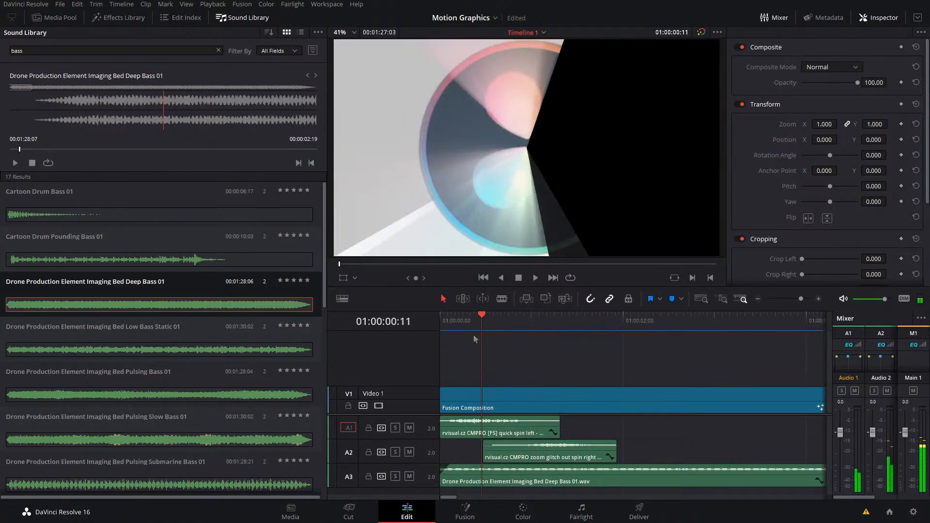
key(space)
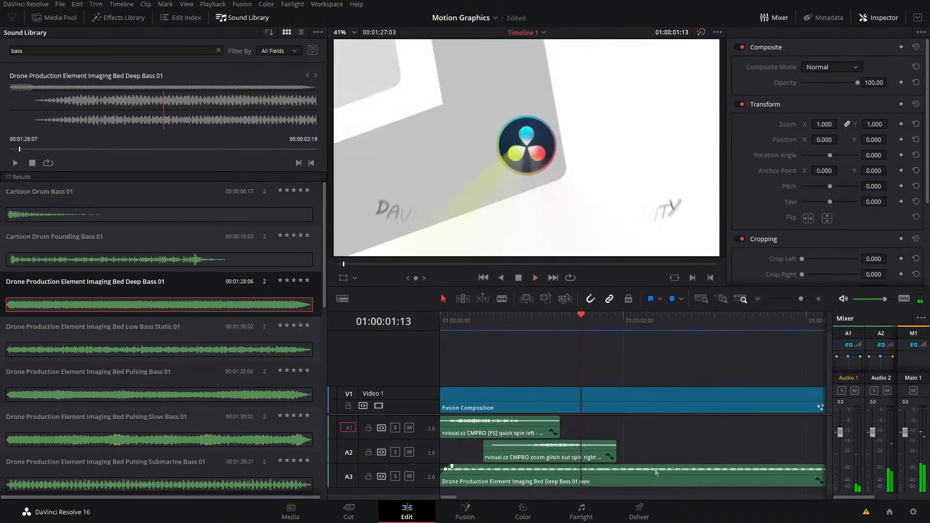
key(Home)
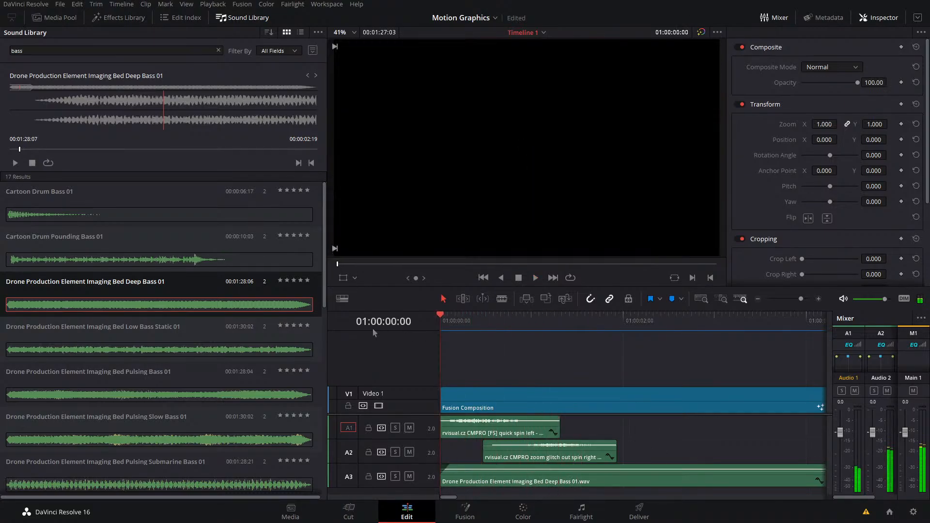
key(space)
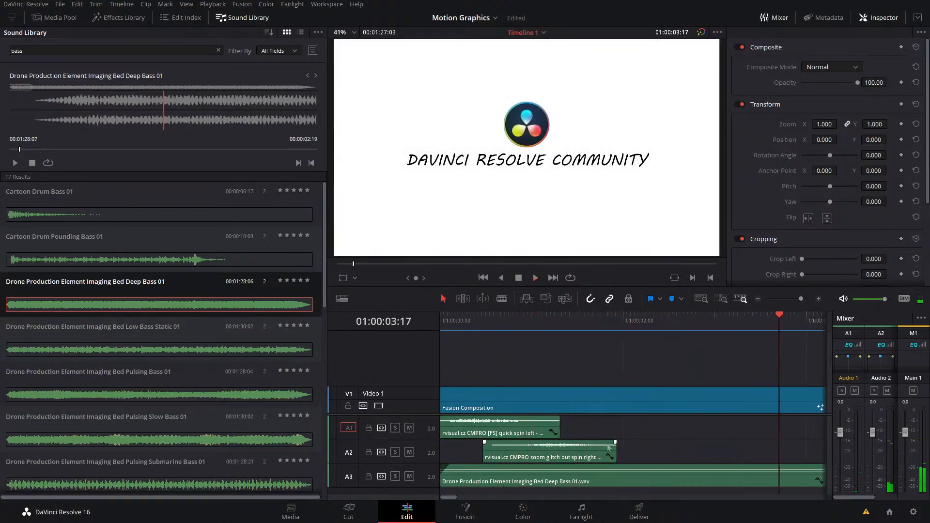
- Equalize the Deep Bass clip with band 2 at 176 Hz and +3.9, band 3 at 3k01 and -5.5, band 4 at 9k85, and play it
click(706, 484)
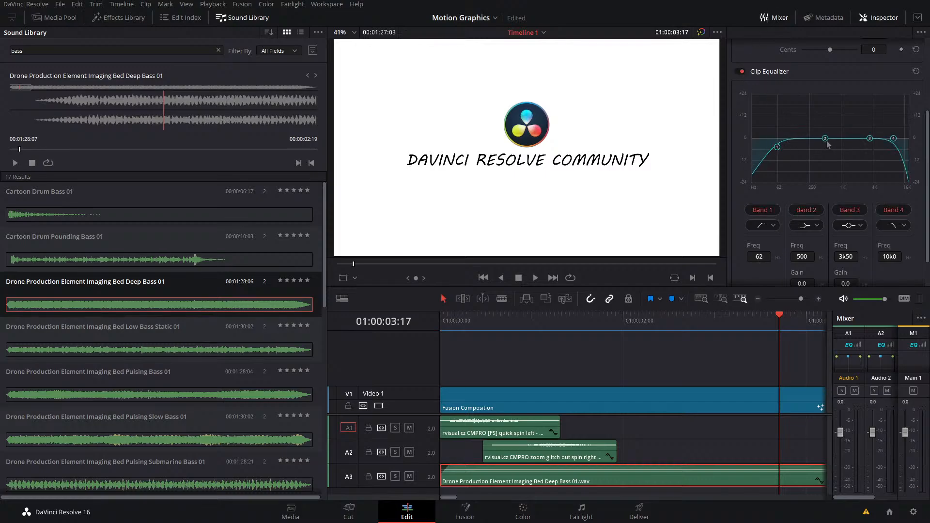
drag(827, 141, 797, 129)
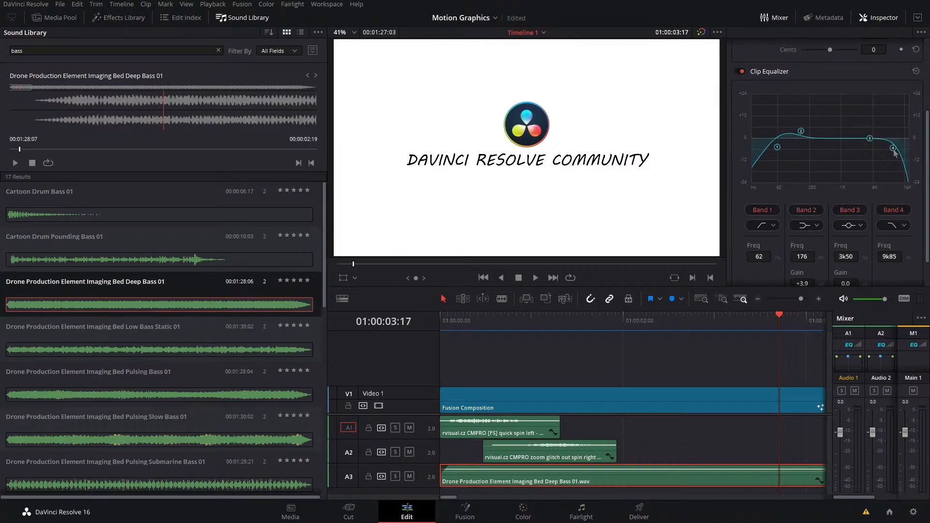
drag(870, 144, 867, 152)
key(Home)
key(space)
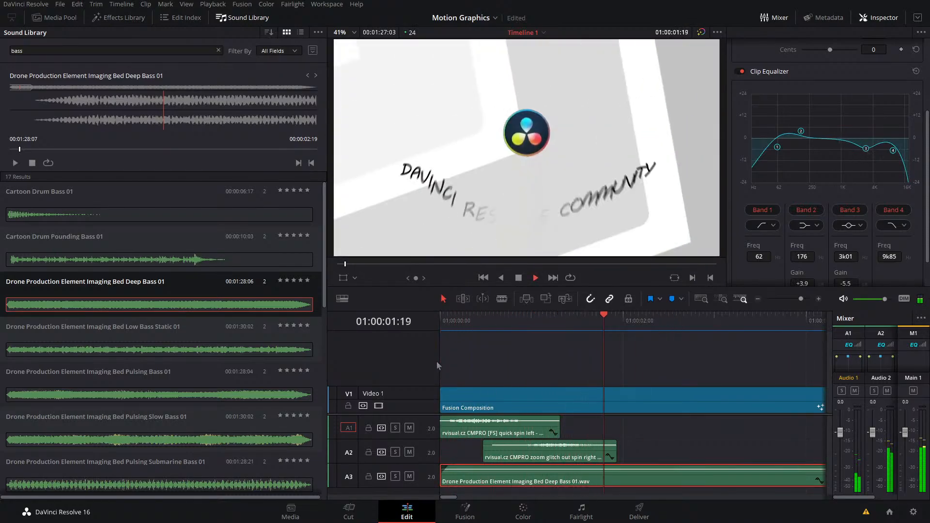
- Split the Deep Bass clip at 01:00:02:12 and delete the part after the cut
drag(657, 362, 546, 360)
key(space)
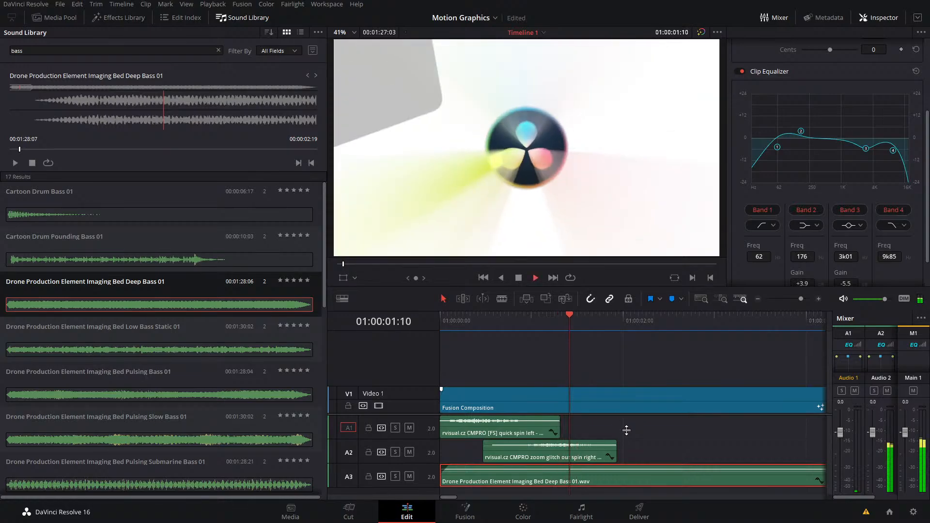
key(space)
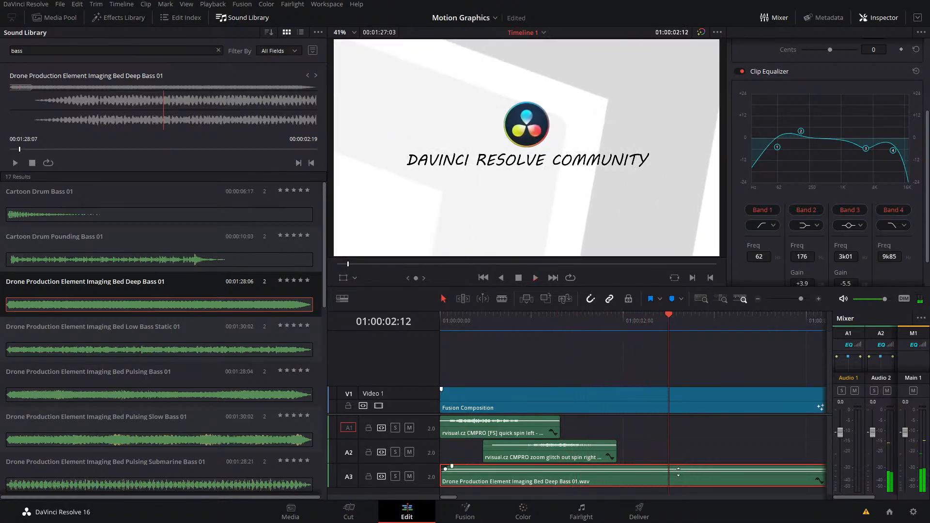
key(ctrl+b)
click(682, 479)
key(BackSpace)
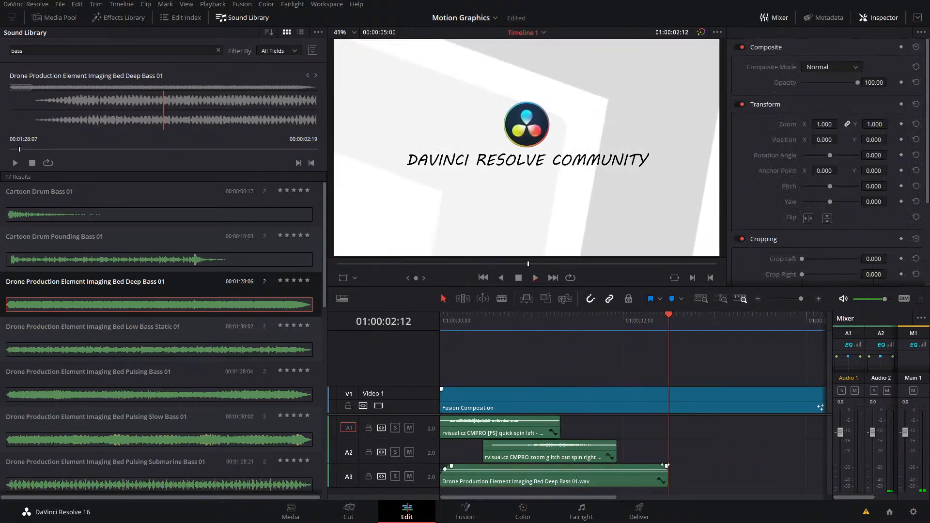
- Add a long fade-out to the end of the Deep Bass clip and play back its ending
drag(667, 466, 622, 477)
click(583, 329)
key(space)
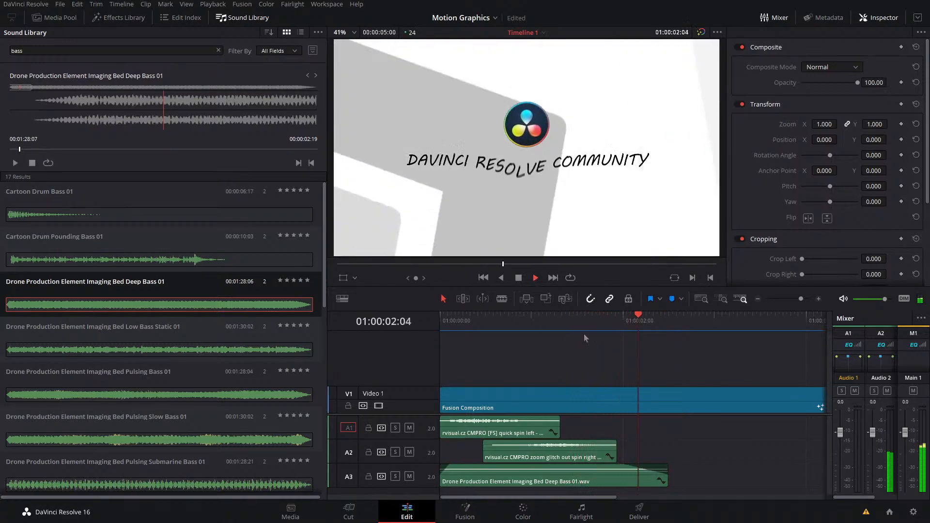
key(space)
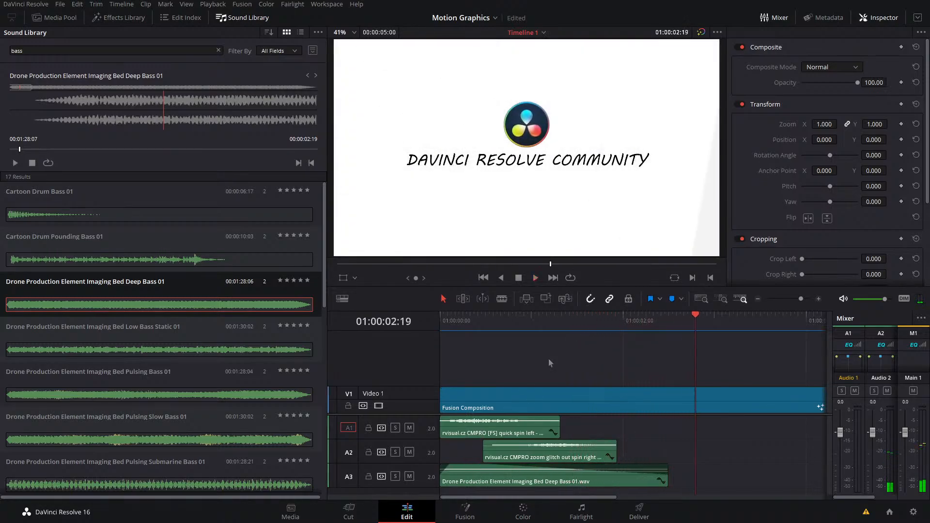
click(561, 332)
key(space)
key(space)
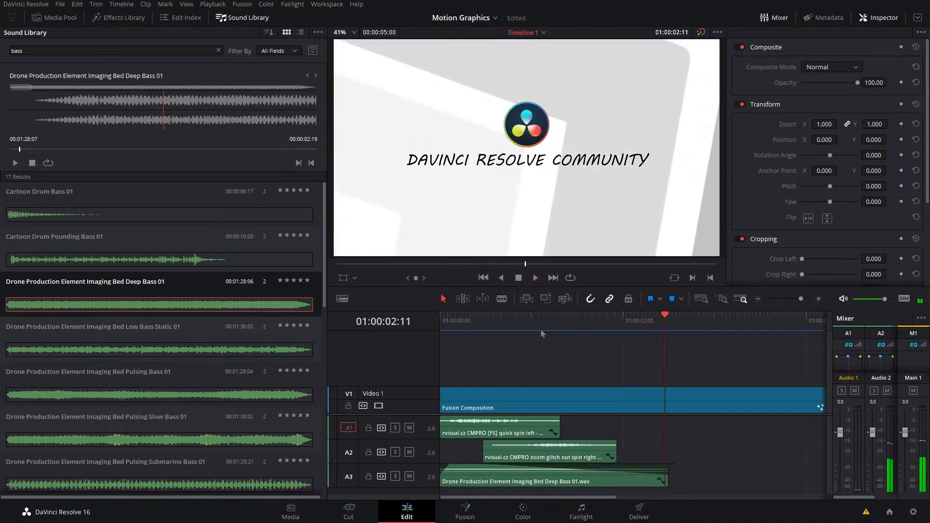
- Search the Sound Library for "slice", and clear the search
click(219, 50)
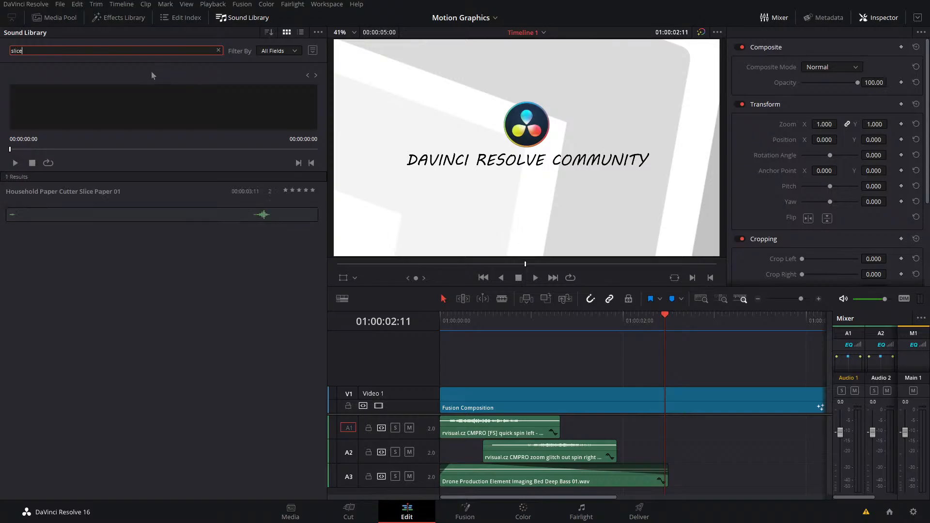
key(BackSpace)
key(BackSpace)
key(BackSpace)
key(BackSpace)
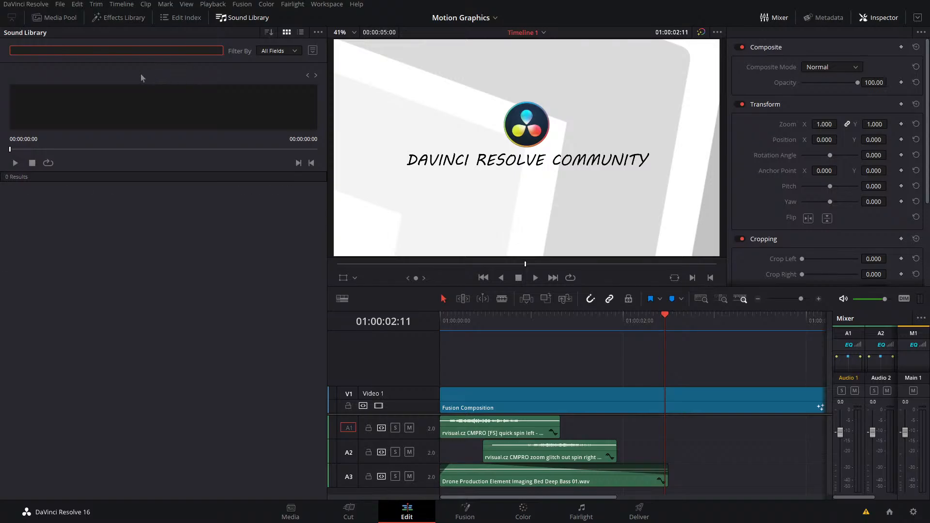
- Search the Sound Library for "spin" and audition several results, including the coin, inhale, CD player, light knob and nunchaku sounds
text(spin)
click(159, 209)
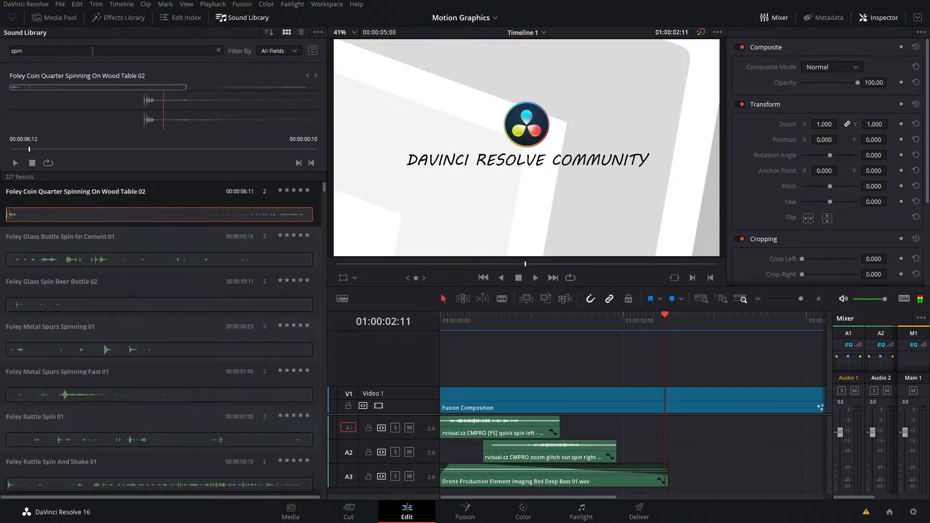
scroll(131, 221, down, 10)
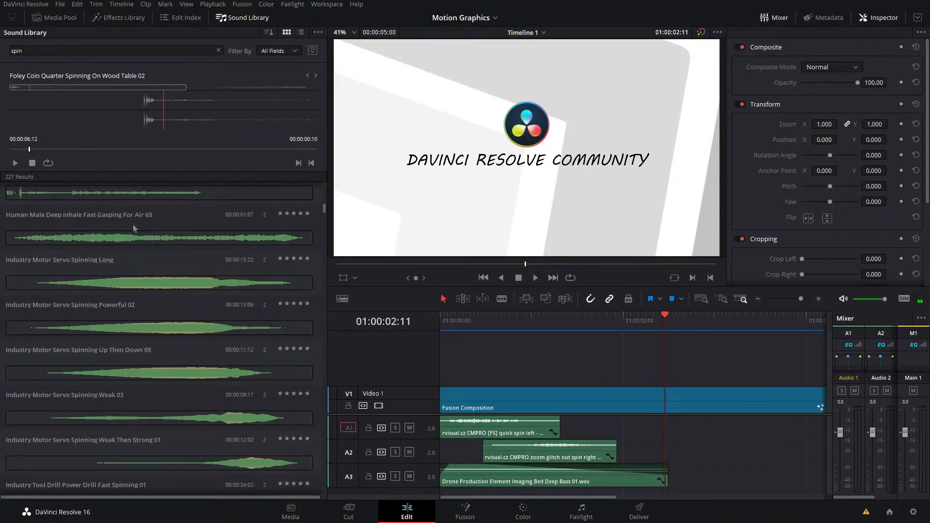
click(112, 237)
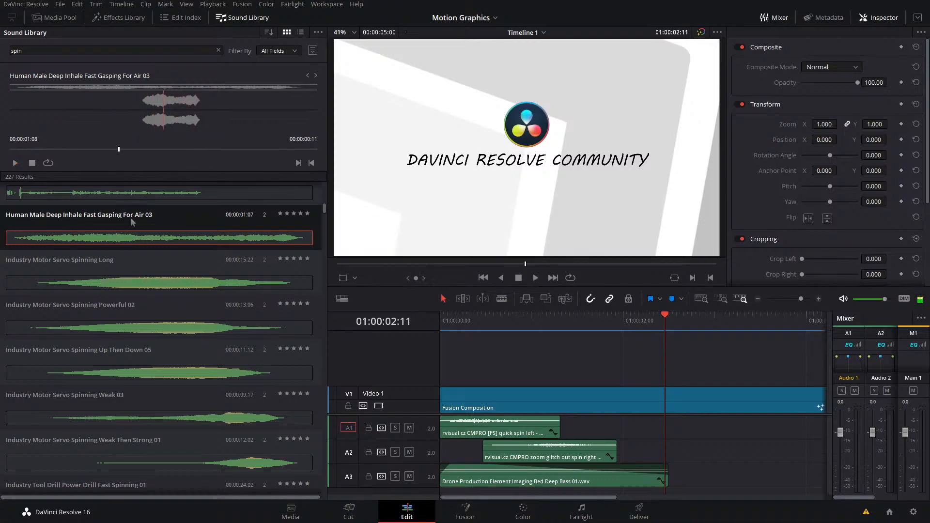
scroll(130, 237, down, 5)
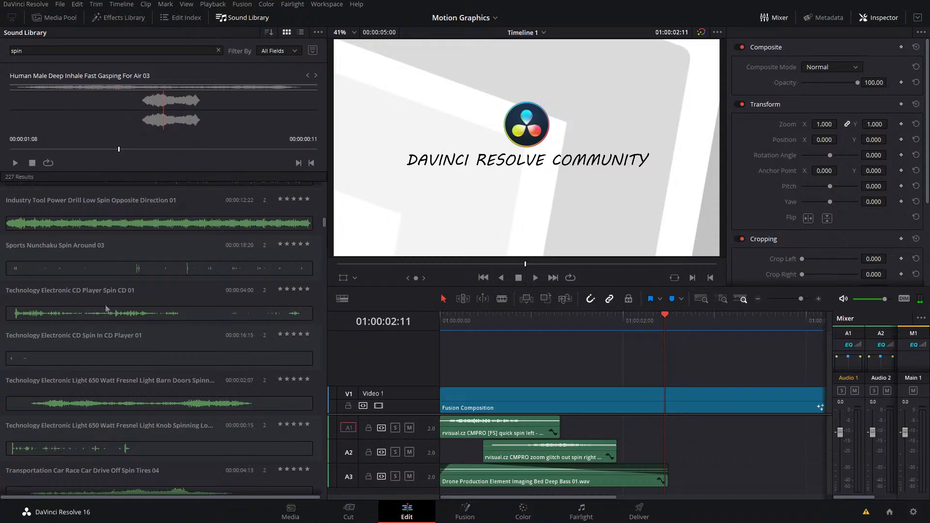
click(106, 308)
click(90, 353)
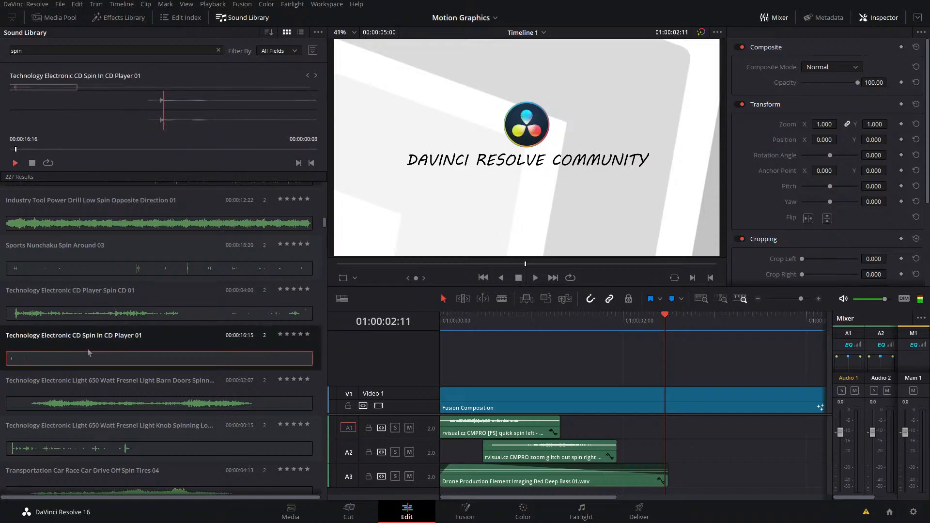
scroll(88, 353, down, 2)
click(83, 363)
scroll(83, 374, down, 1)
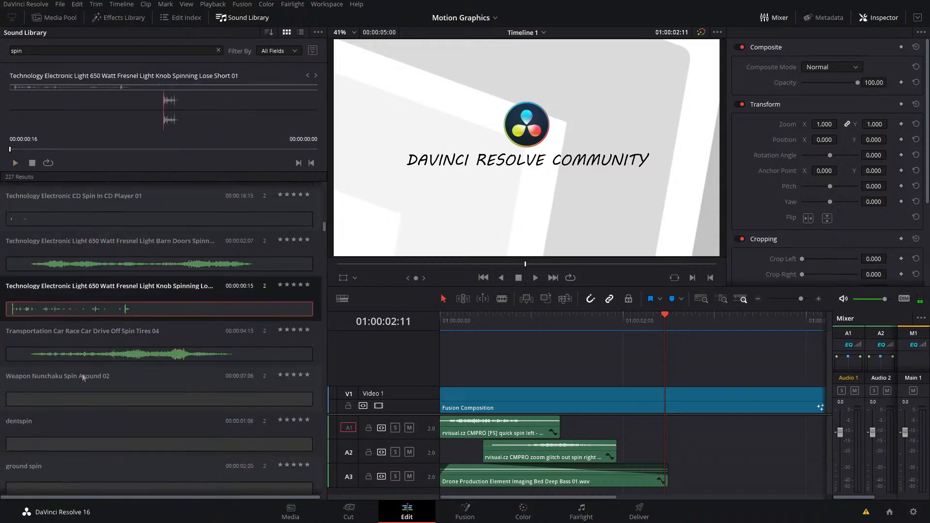
click(84, 377)
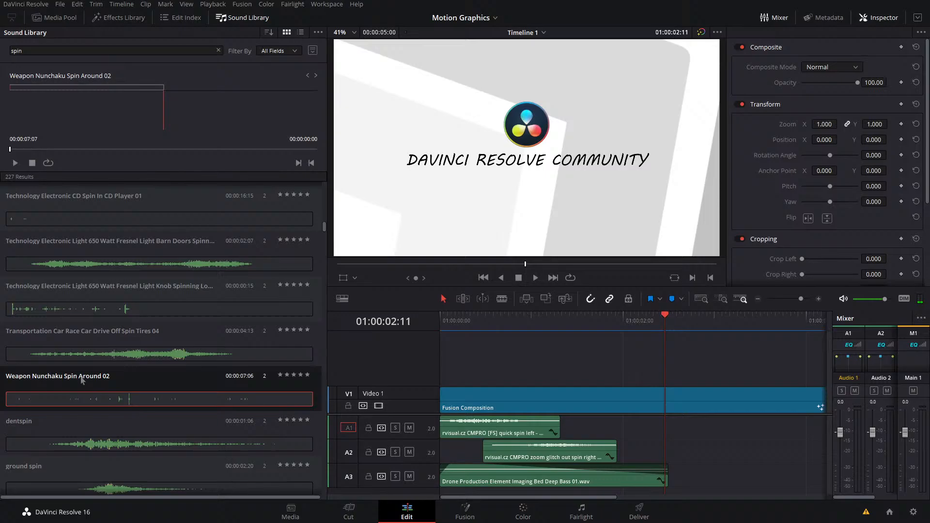
- Search the Sound Library for "spin right", audition quick spin right - 3.0 sec, and try placing it on the first audio track
click(91, 54)
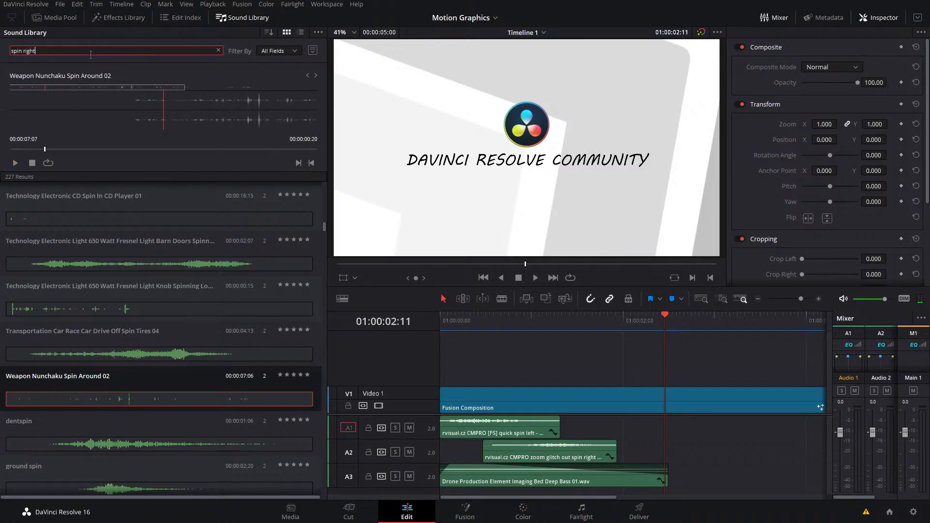
key(Return)
click(113, 220)
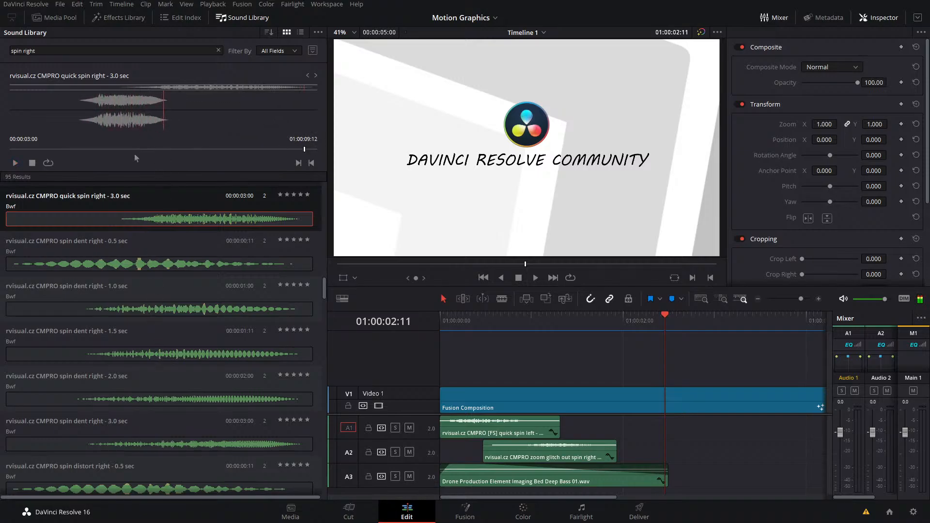
drag(150, 223, 630, 431)
key(ctrl+z)
- Place quick spin right - 0.5 sec on the first audio track, ending together with the zoom glitch clip, and play it
scroll(189, 299, up, 4)
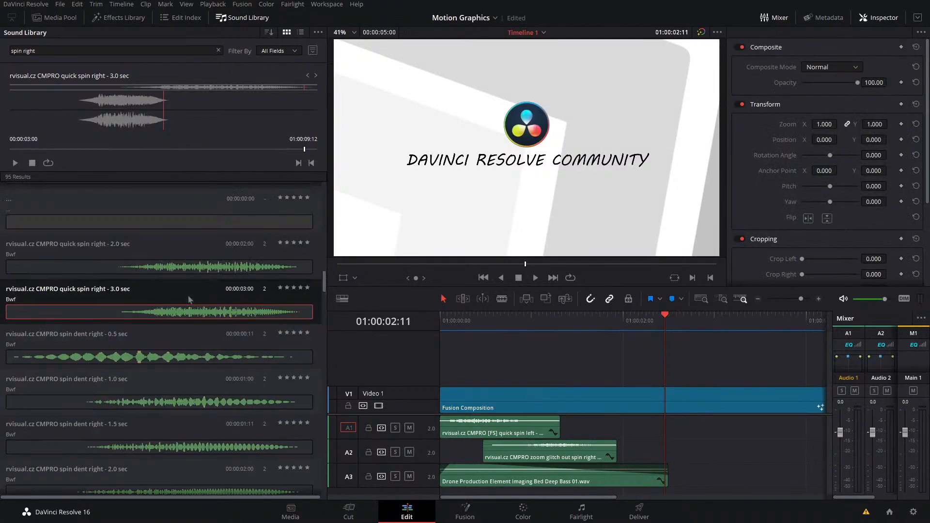
scroll(179, 296, up, 2)
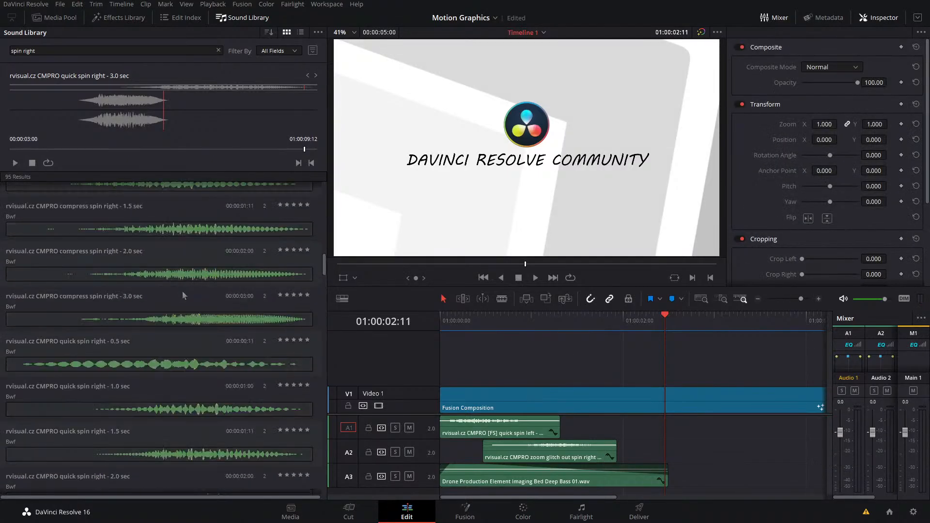
drag(124, 302, 628, 429)
click(613, 328)
drag(613, 335, 584, 347)
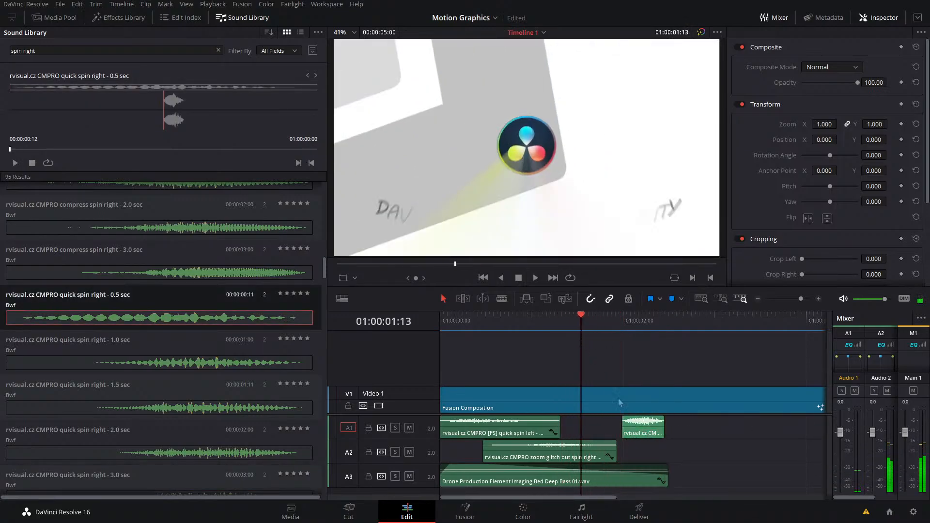
drag(653, 432, 606, 433)
key(space)
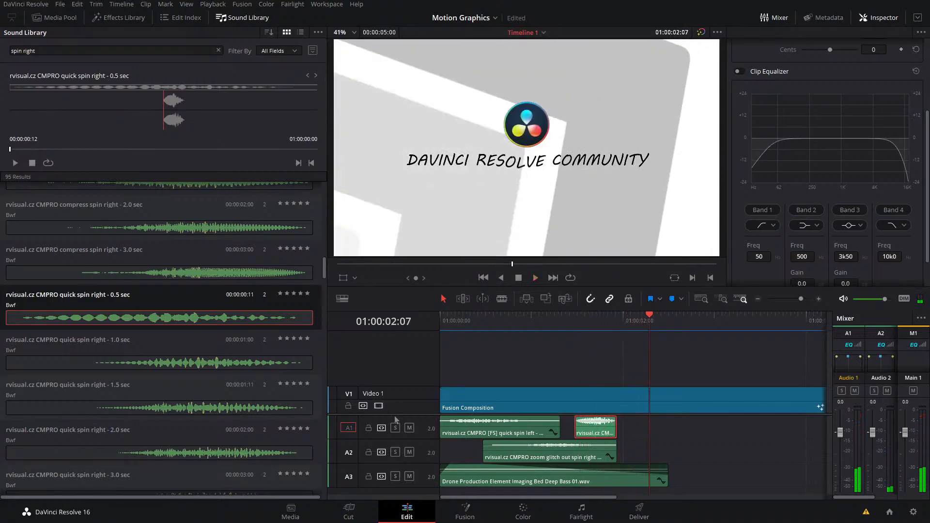
- Switch to the Fairlight page and try the video scroller in the timeline view options
scroll(395, 420, down, 3)
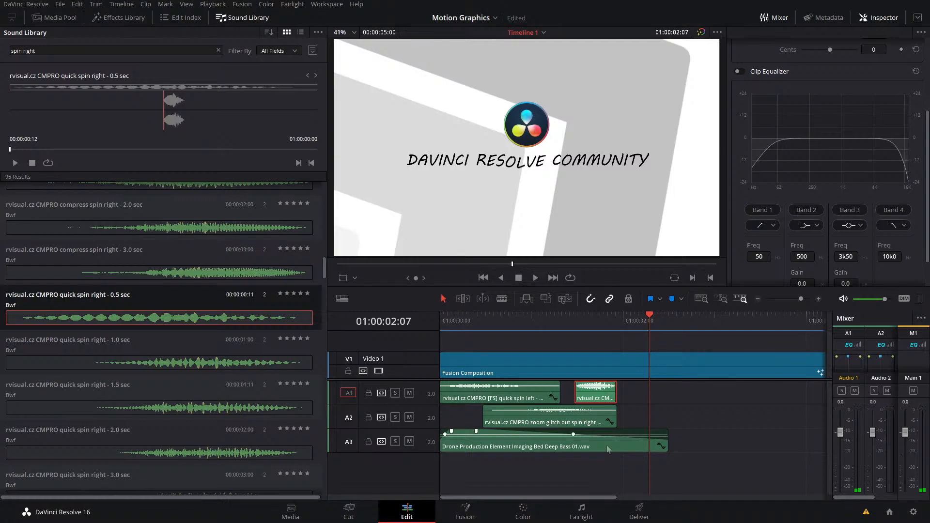
click(581, 513)
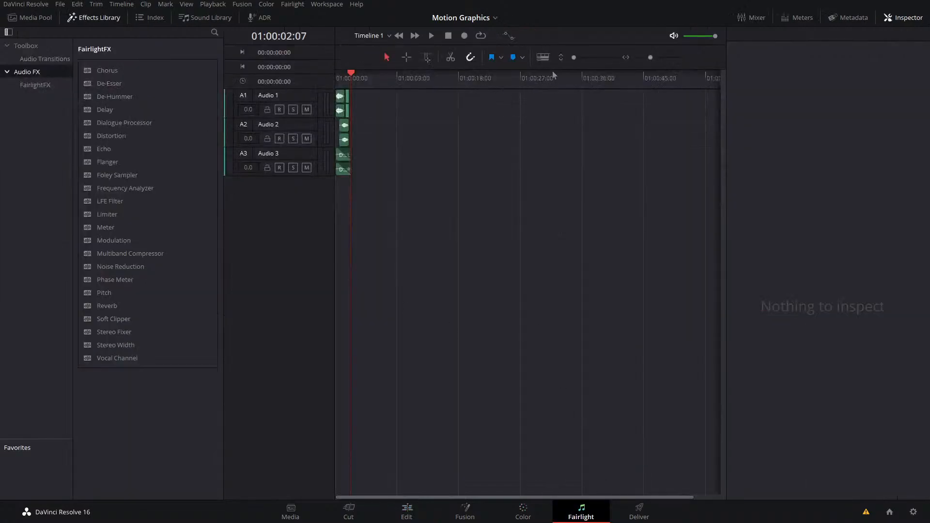
click(542, 57)
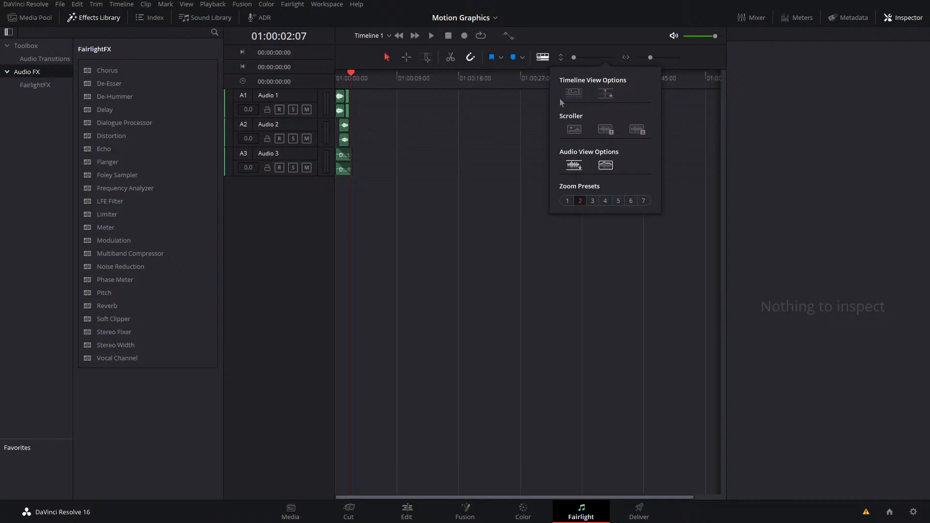
click(578, 131)
click(578, 131)
click(493, 134)
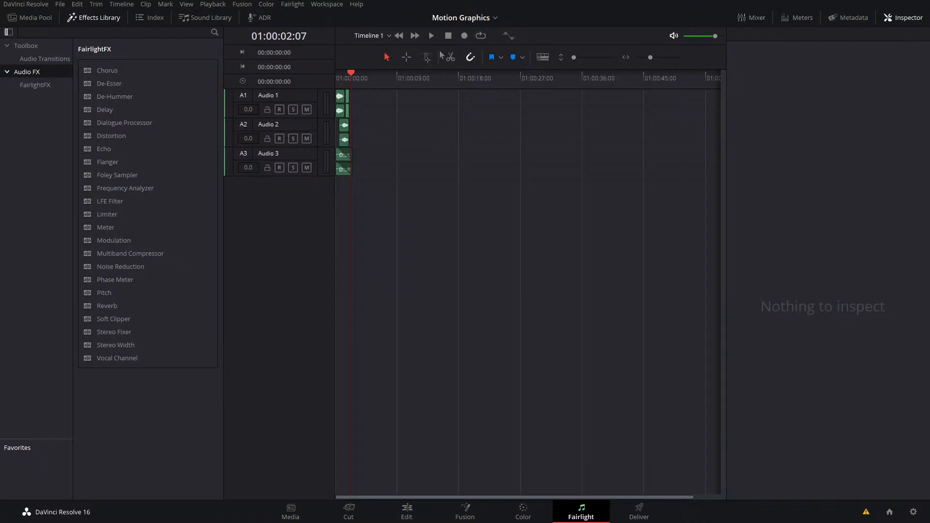
click(543, 59)
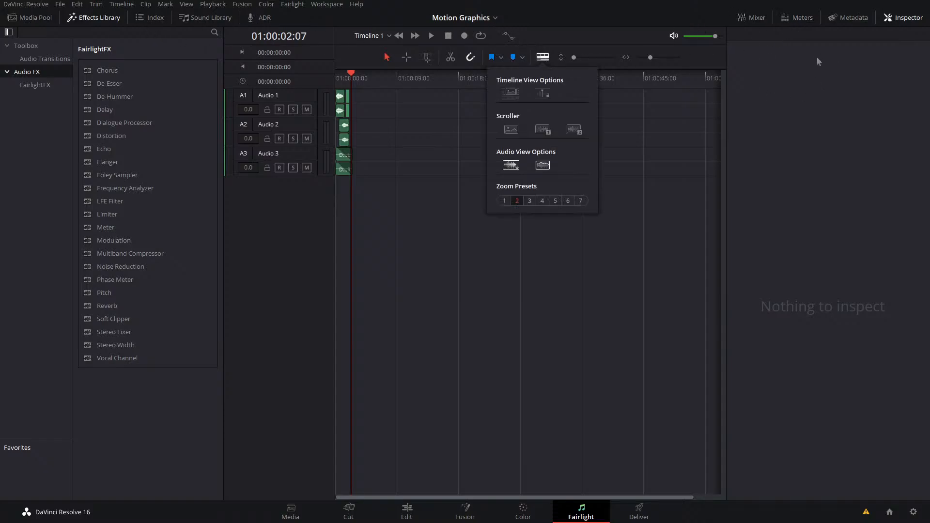
- Show the audio meters with the video preview, play from the timeline start, and enlarge the clips for closer viewing
click(913, 14)
click(789, 20)
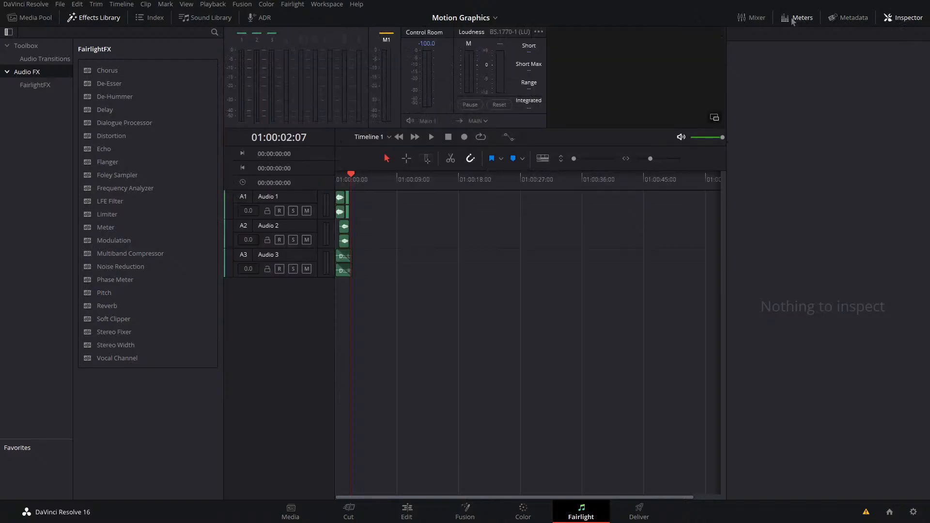
click(783, 19)
click(782, 20)
drag(351, 177, 262, 183)
key(space)
key(space)
scroll(396, 210, up, 3)
scroll(395, 210, up, 5)
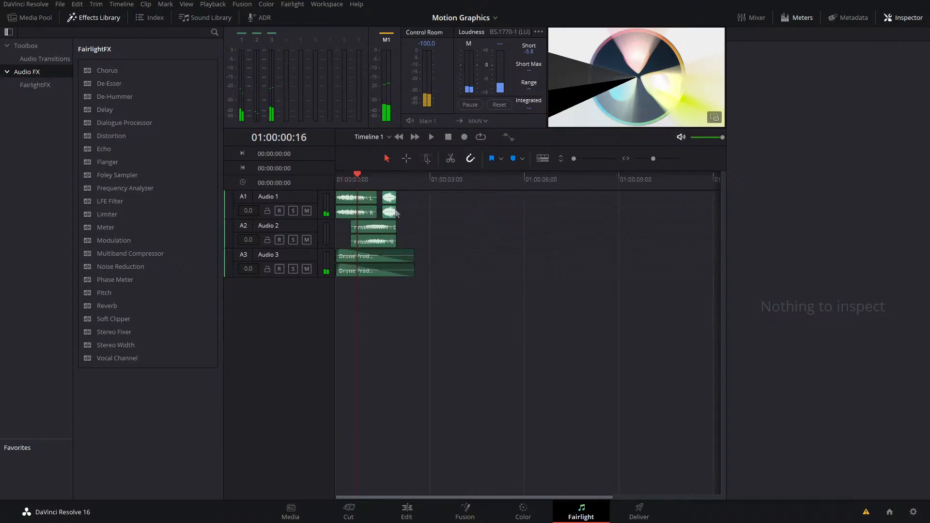
- Move the quick spin right clip to a new fourth audio track, starting at 01:00:01:09, and play it from its start
key(space)
key(space)
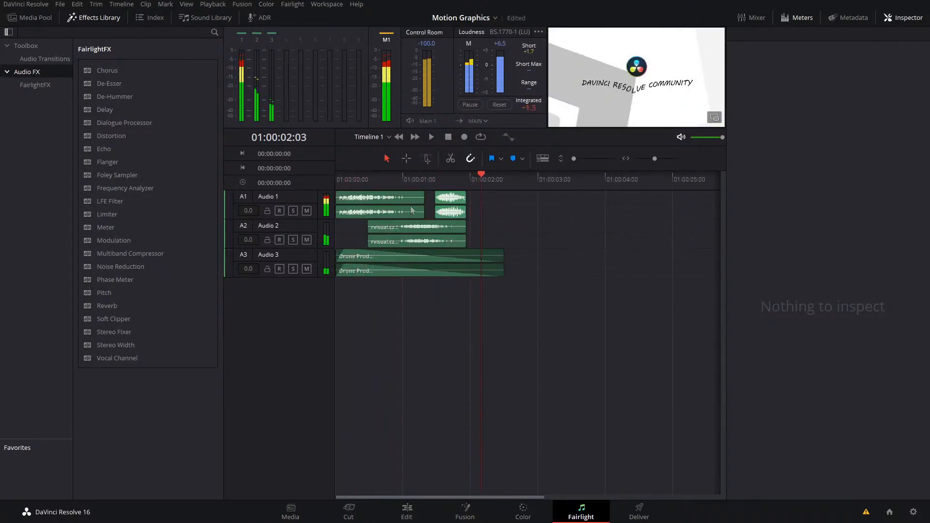
scroll(436, 208, up, 2)
drag(475, 208, 477, 292)
drag(463, 180, 448, 197)
drag(478, 285, 467, 287)
key(space)
key(space)
drag(482, 181, 448, 198)
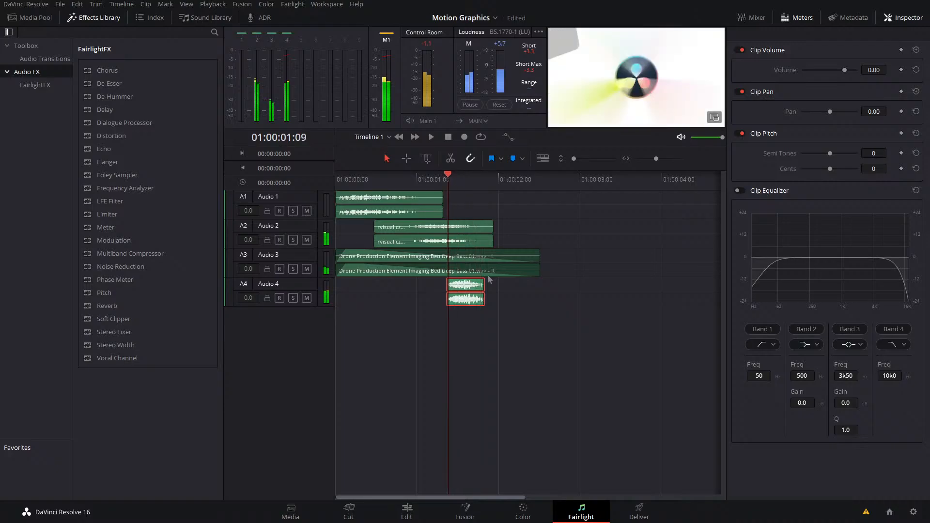
- Enable the spin clip's equalizer, set band 1 to 126 Hz and band 2 to 778 Hz with -22.4 gain, and play it
click(739, 191)
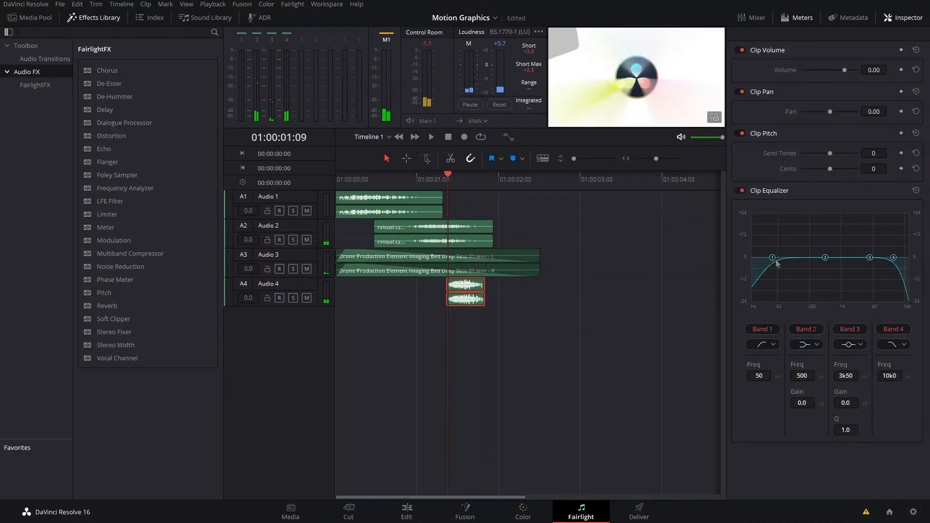
drag(771, 291, 794, 301)
drag(825, 257, 834, 299)
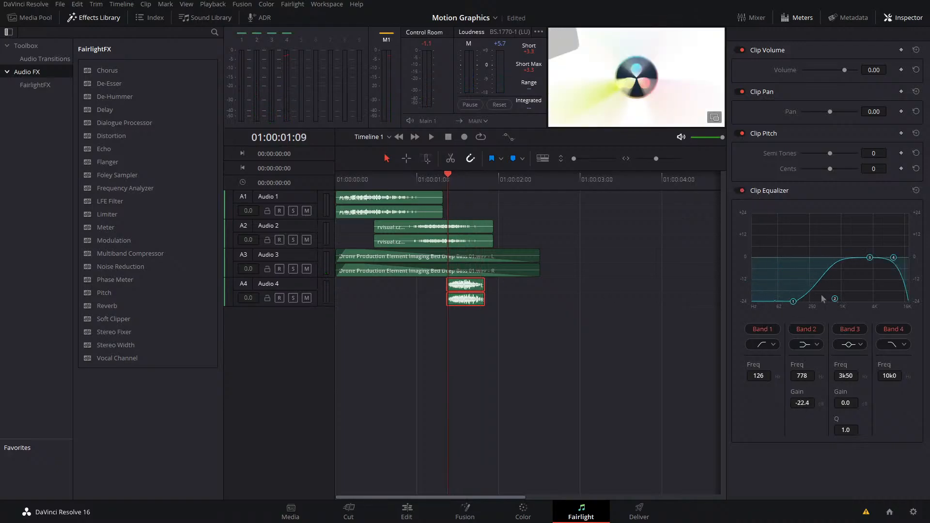
key(space)
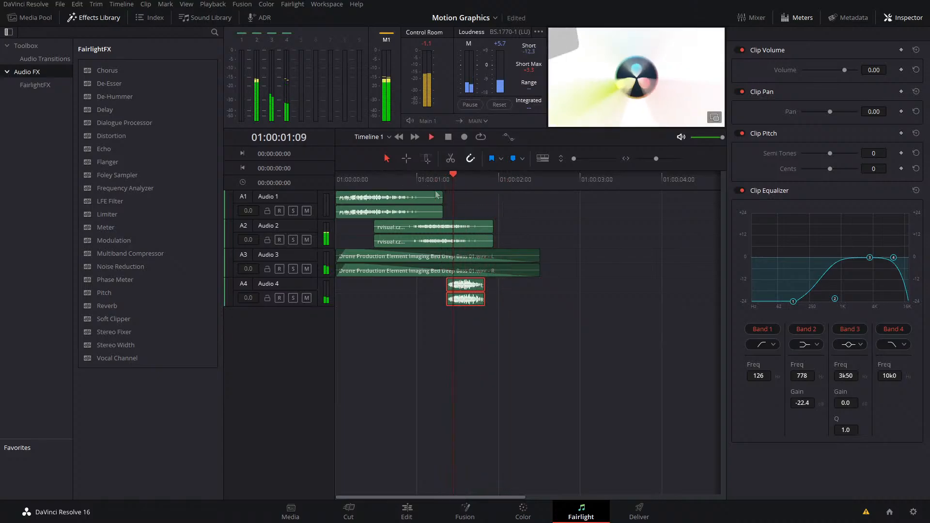
key(space)
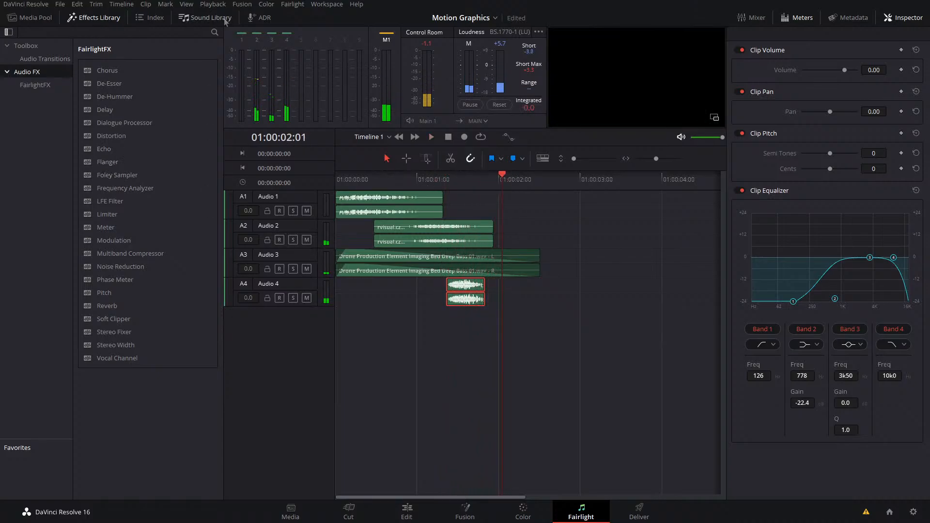
- Open the Sound Library with the "spin right" search, return to 01:00:01:08, and delete the spin clip from the fourth audio track
click(224, 20)
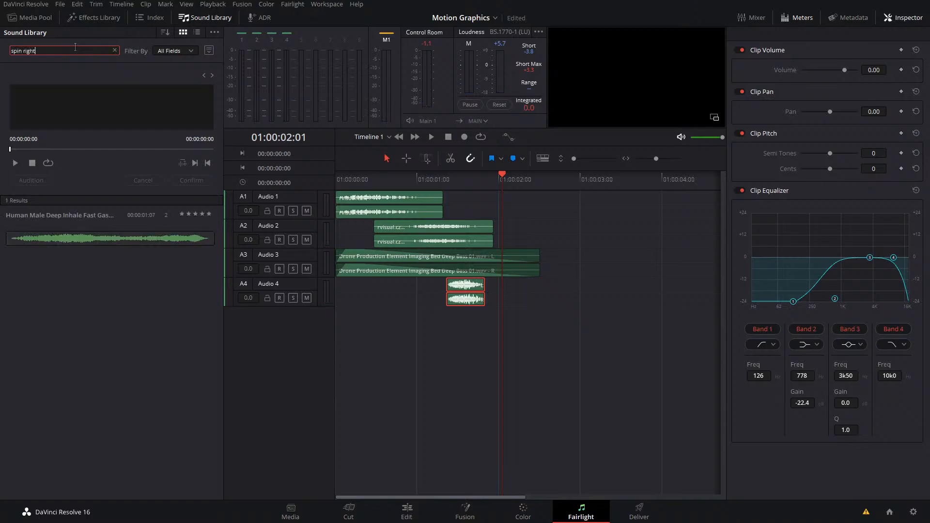
drag(530, 323, 439, 291)
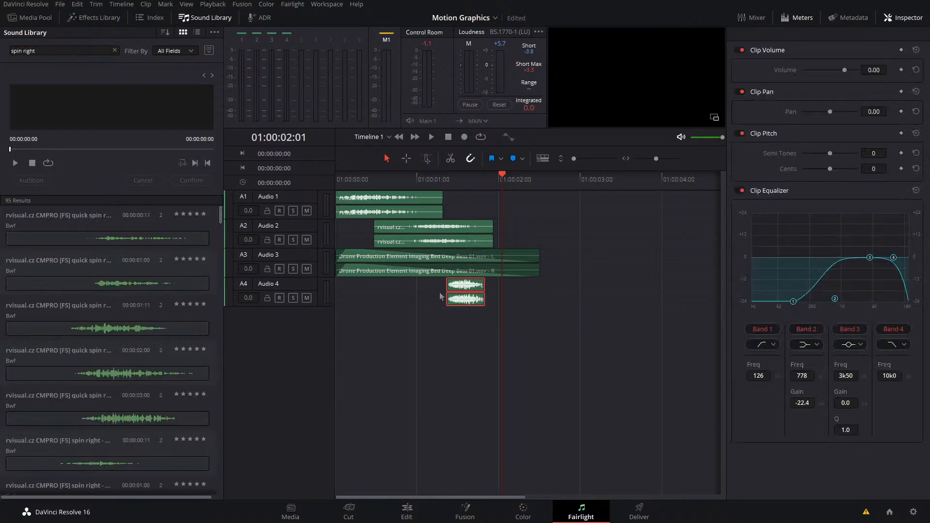
drag(491, 181, 445, 194)
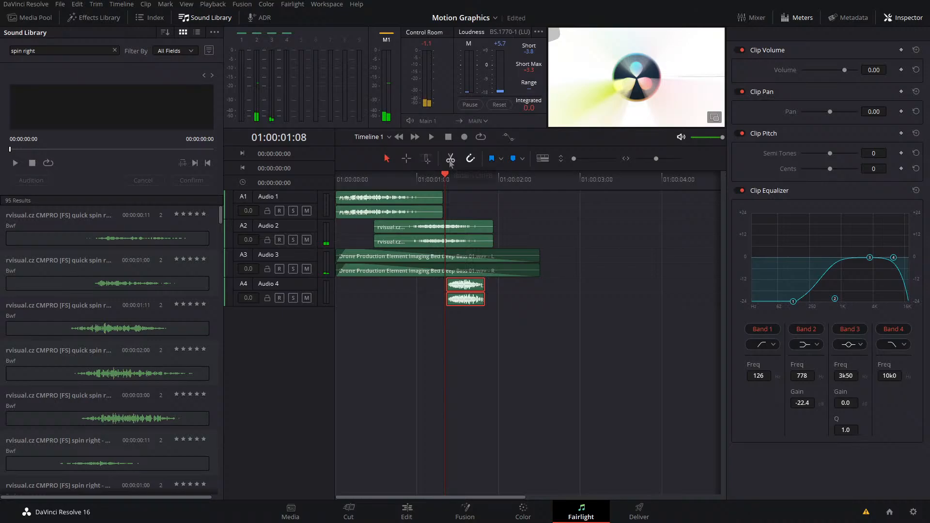
click(448, 189)
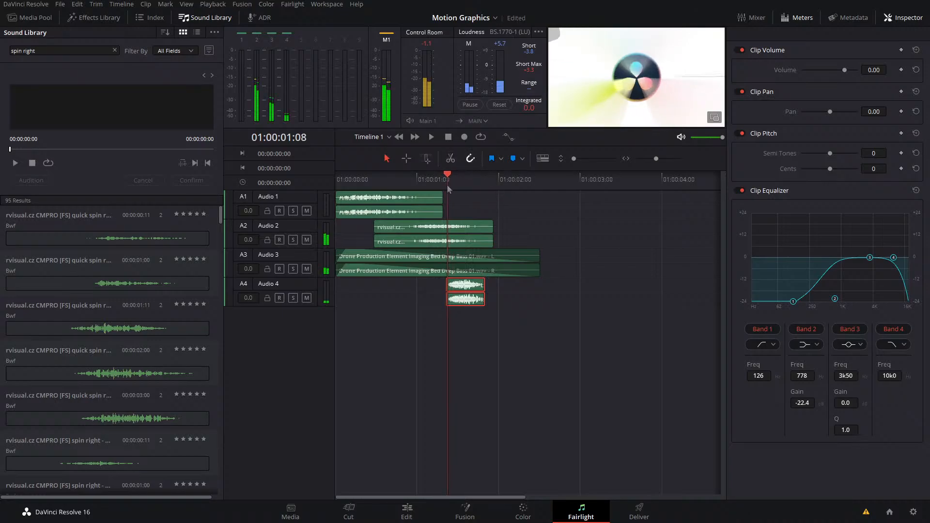
scroll(527, 198, up, 3)
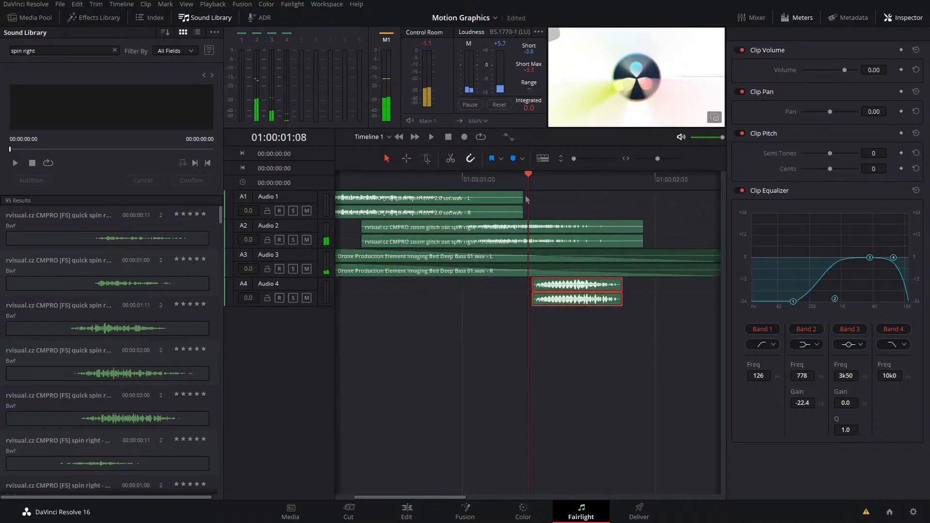
click(530, 188)
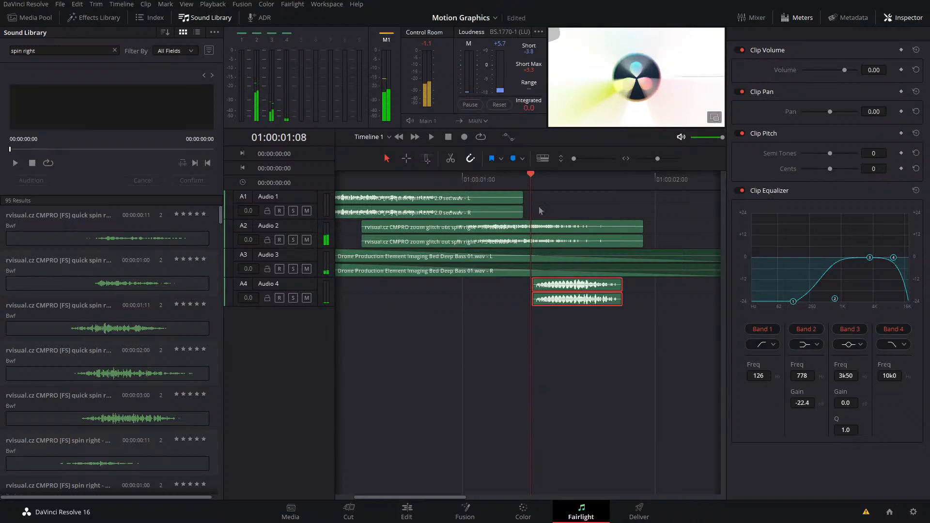
drag(629, 345, 528, 309)
key(Delete)
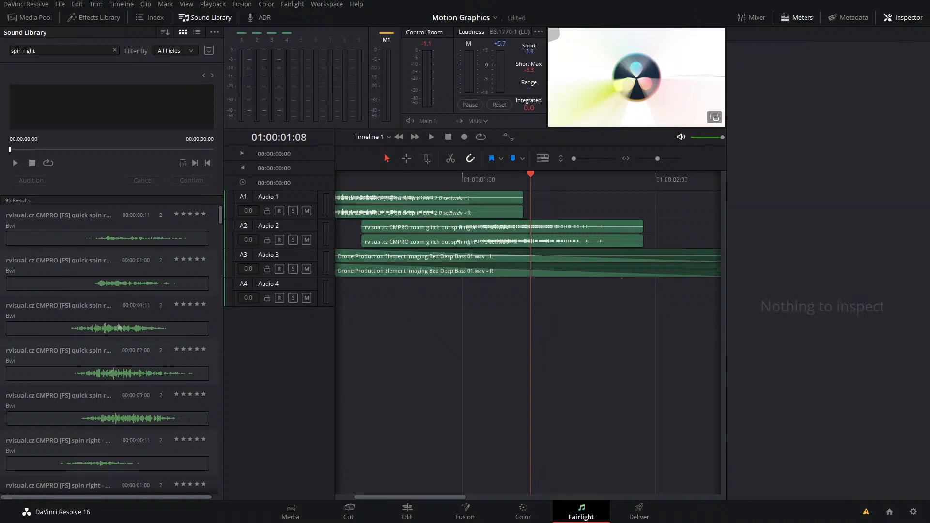
- Audition the quick spin right and spin right sounds in the Sound Library, including the 1.5, 2.0 and 3.0 sec versions
click(104, 328)
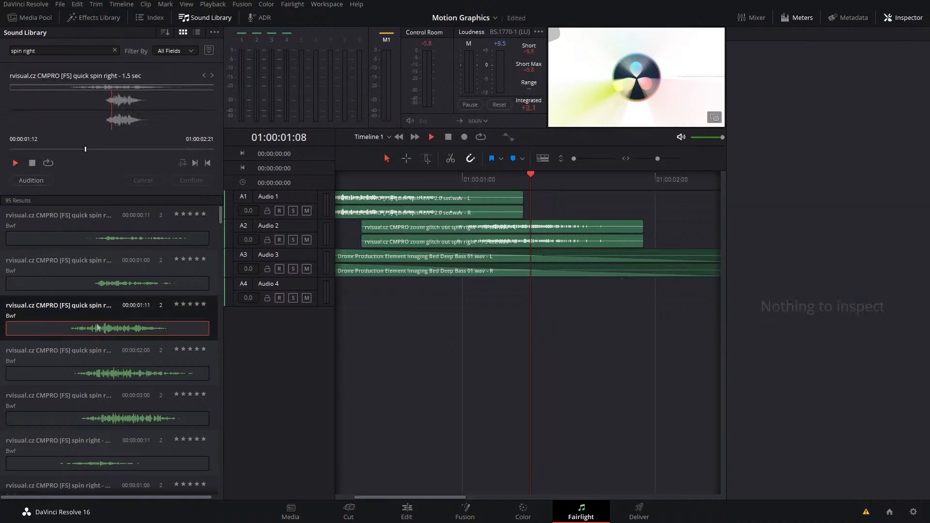
click(94, 462)
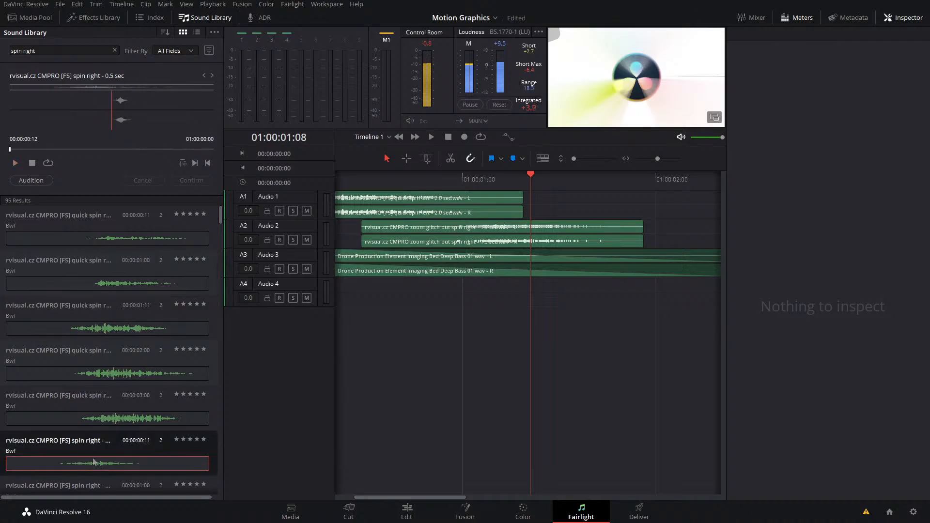
click(81, 418)
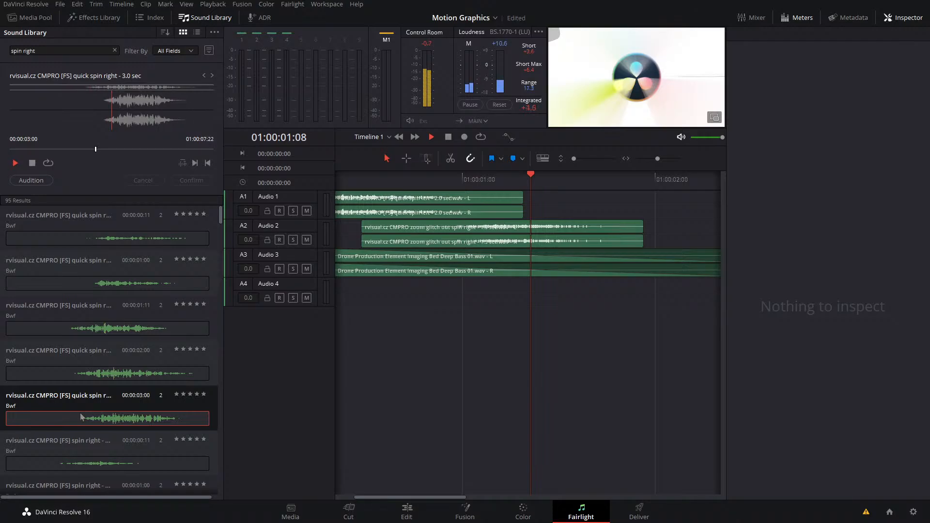
scroll(82, 417, down, 4)
click(83, 387)
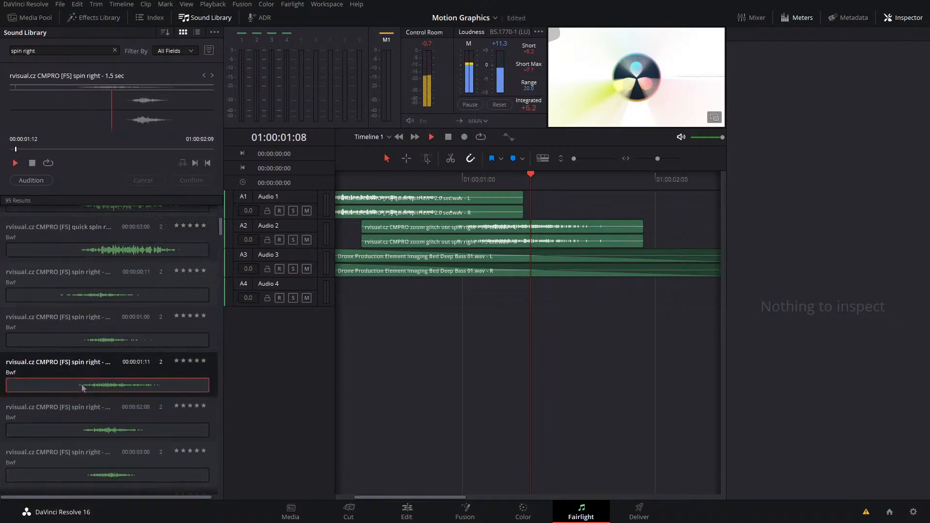
click(82, 440)
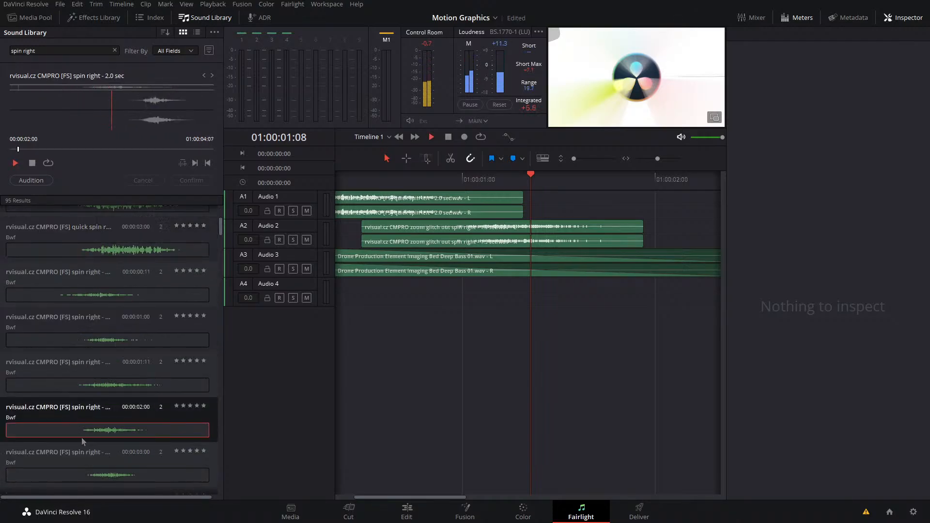
- Audition the camera move spin down right sounds in the 1.0, 1.5 and 3.0 sec versions
scroll(81, 438, down, 4)
click(80, 392)
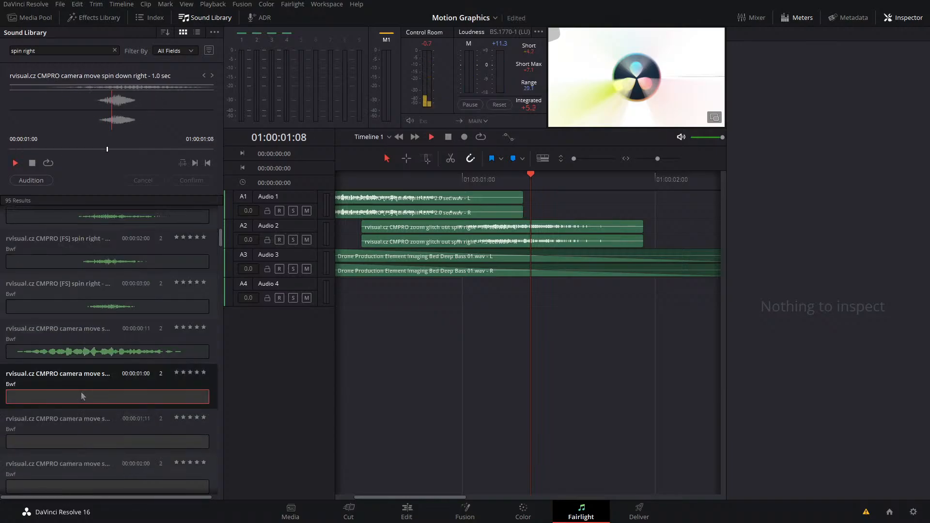
click(80, 449)
scroll(80, 451, down, 3)
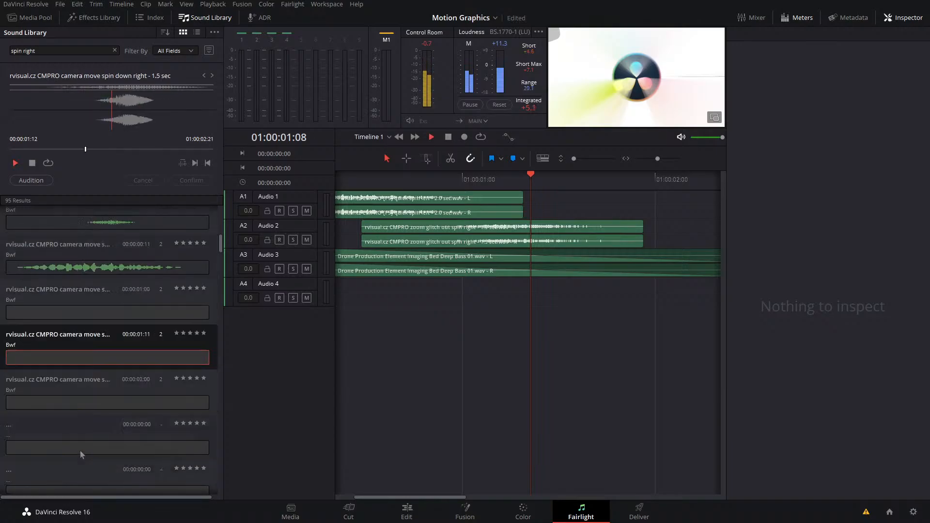
click(79, 395)
scroll(79, 390, down, 3)
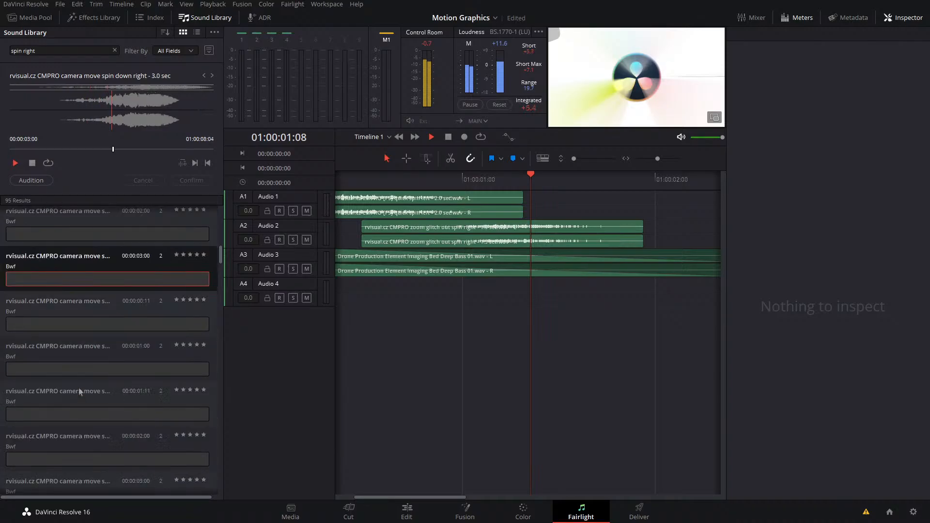
scroll(91, 368, down, 2)
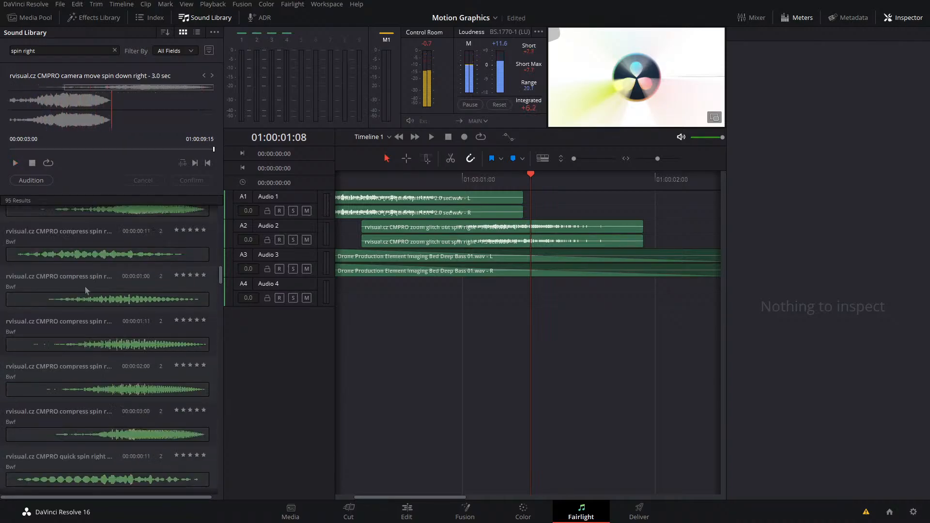
- Audition the compress spin right sounds, including 1.5 and 2.0 sec, and quick spin right - 1.0 sec
click(85, 288)
click(102, 324)
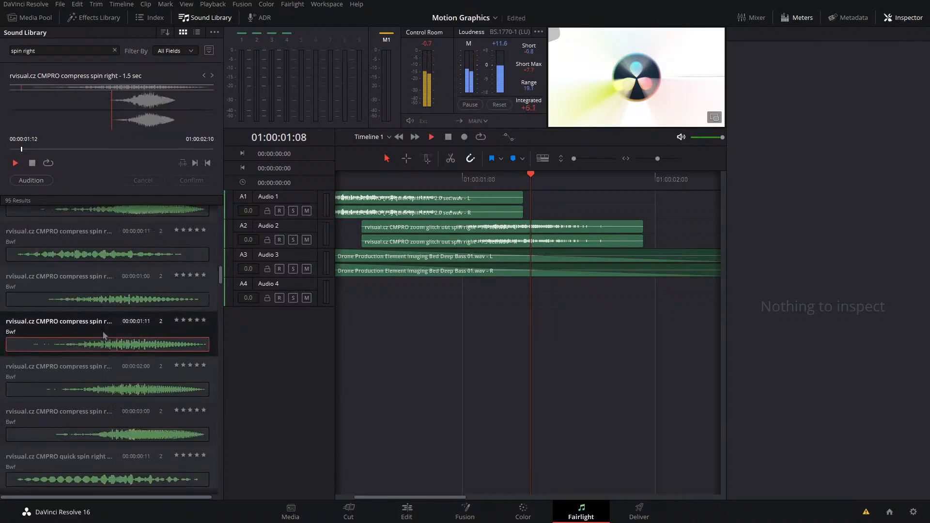
click(103, 390)
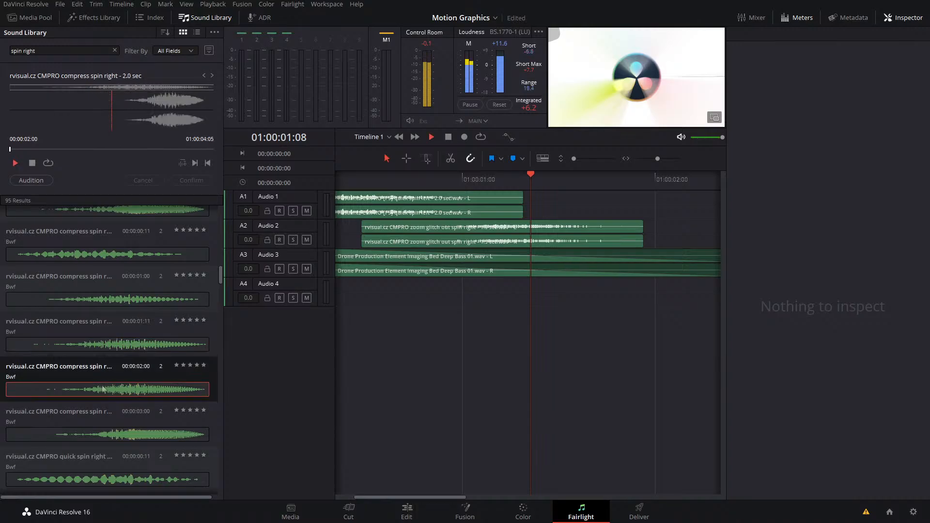
click(101, 424)
scroll(101, 423, down, 4)
click(93, 343)
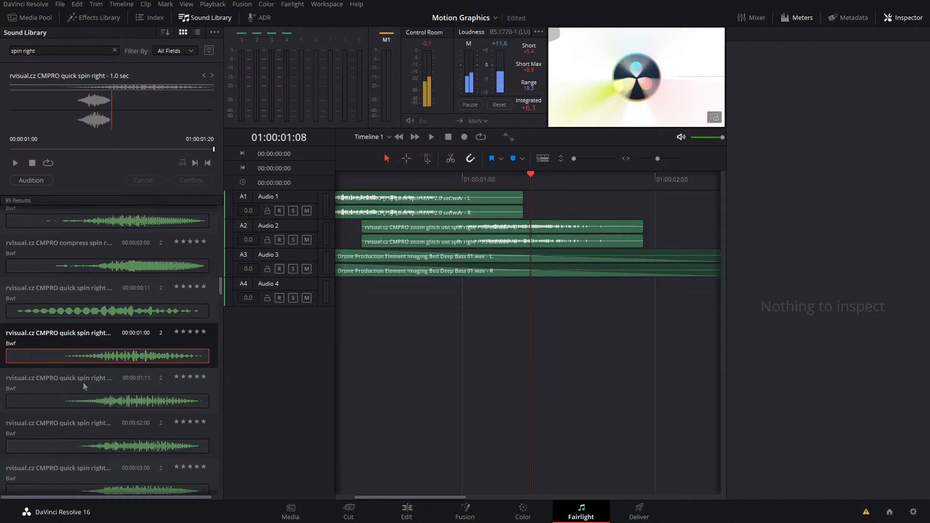
- Place quick spin right - 1.5 sec on the fourth audio track, starting just after the first track's spin clip ends, and play it
drag(83, 382, 568, 289)
key(space)
key(space)
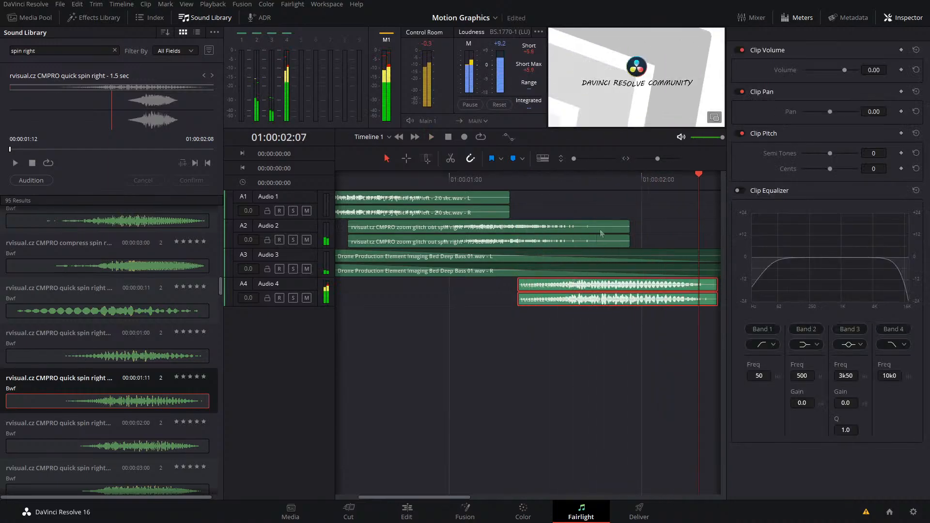
- Play the animation from 01:00:00:20 and again from the timeline start to review the new spin sound in the mix
drag(610, 180, 426, 272)
click(494, 338)
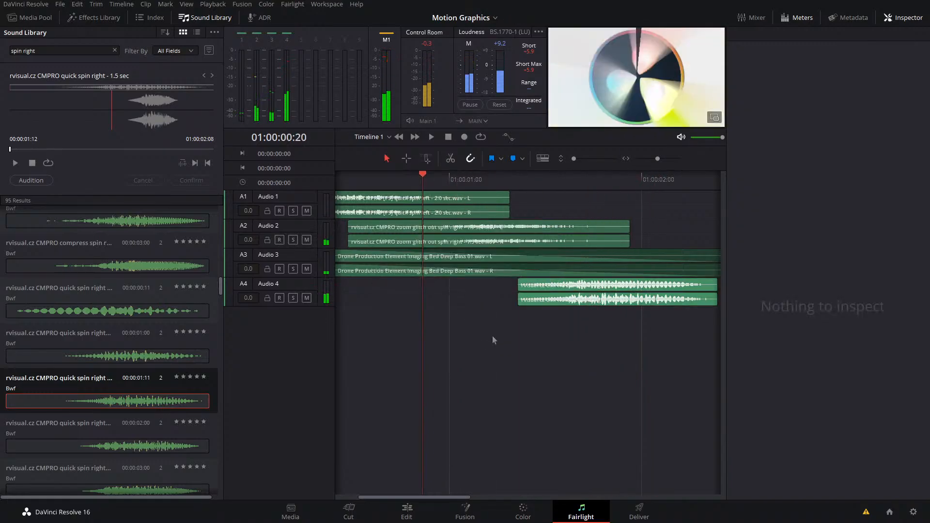
key(space)
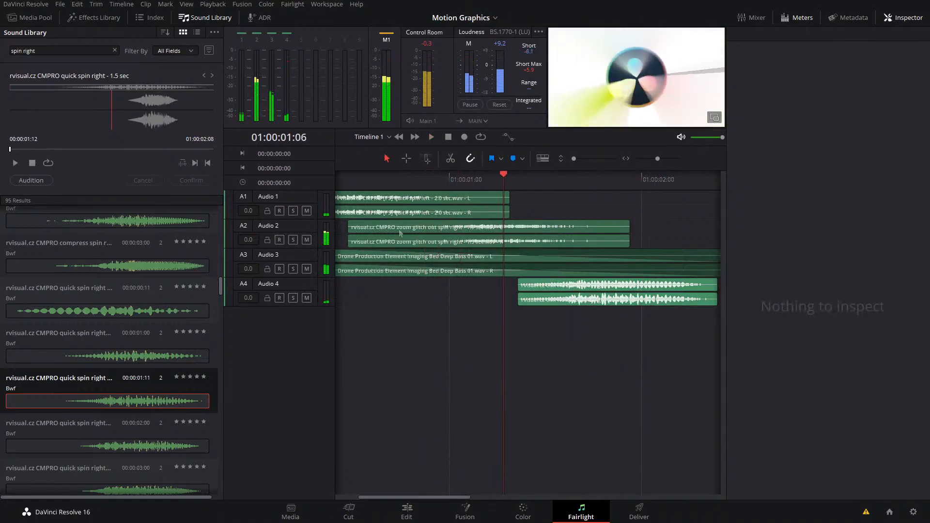
drag(451, 177, 247, 209)
key(space)
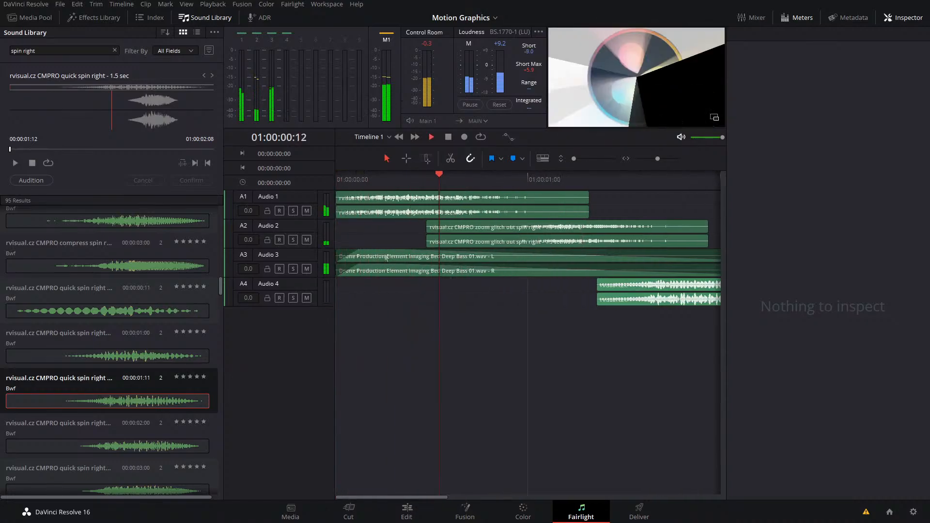
key(space)
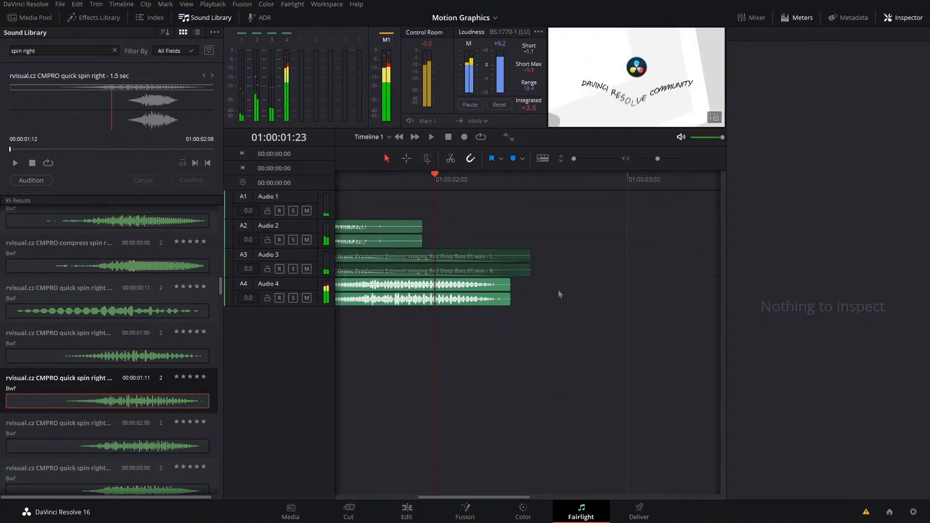
- Duplicate the quick spin right - 1.5 sec clip onto a fifth audio track, offset the fourth track's clip to start at 01:00:01:12, and play both
drag(436, 176, 491, 281)
click(517, 301)
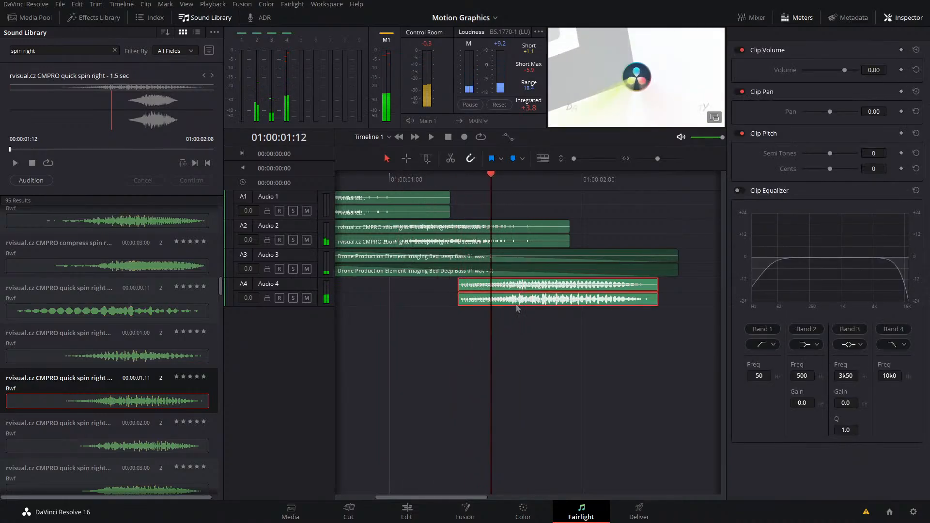
click(517, 324)
drag(518, 301, 528, 337)
drag(506, 298, 539, 296)
key(space)
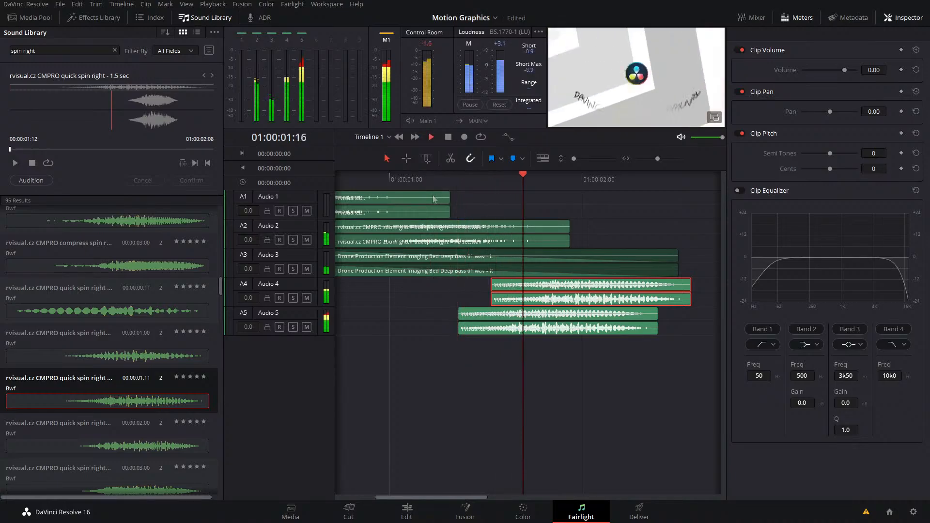
- Try disabling the fourth track's spin clip and moving the fifth track's clip down, and undo the change
key(d)
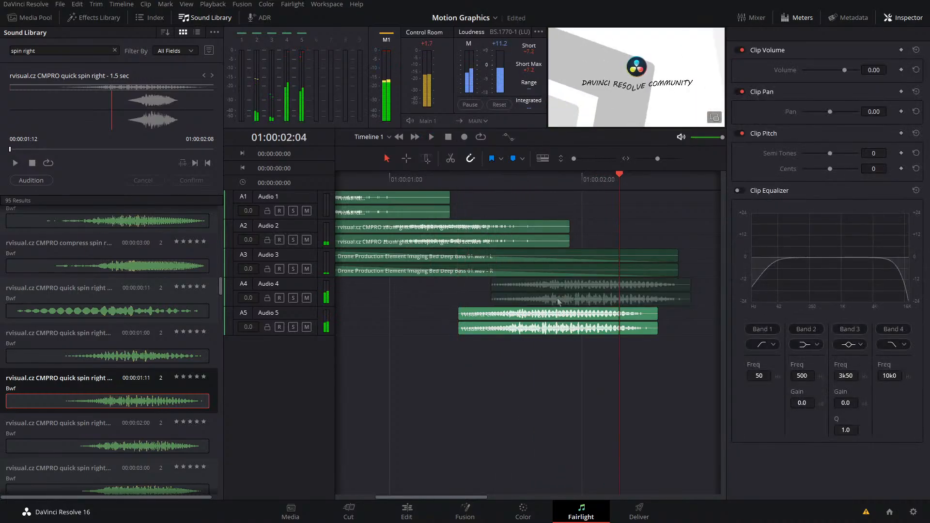
drag(558, 311, 557, 353)
key(ctrl+z)
- Move the fourth track's spin clip to a sixth audio track, still starting at 01:00:01:12, and select the fifth track's clip
drag(496, 176, 491, 193)
drag(531, 289, 533, 311)
click(528, 284)
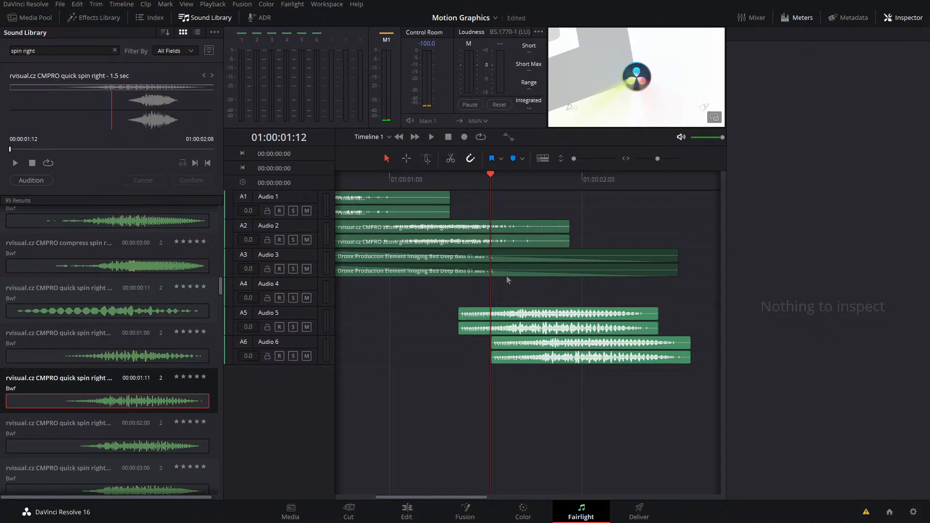
click(517, 314)
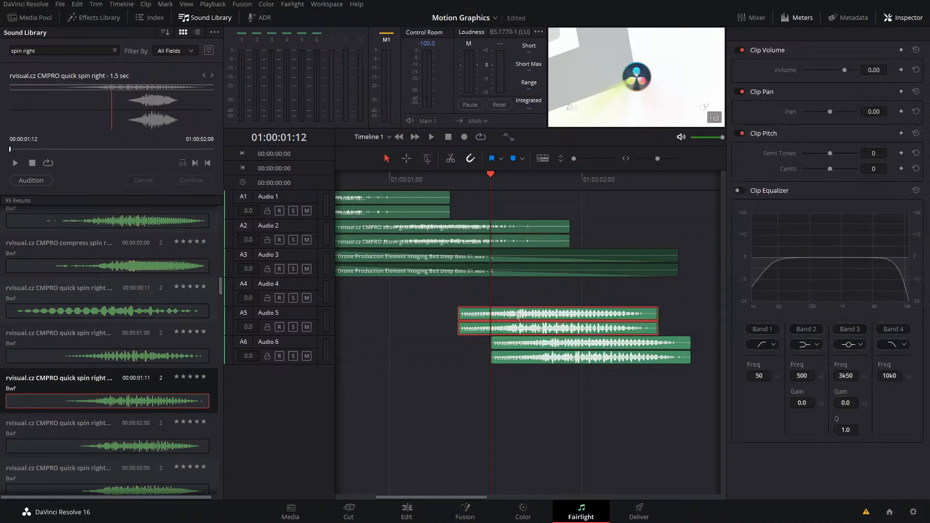
- Duplicate the fifth track's spin clip onto the fourth audio track, starting at 01:00:01:16, and save the project
click(516, 286)
drag(513, 313, 513, 301)
click(518, 317)
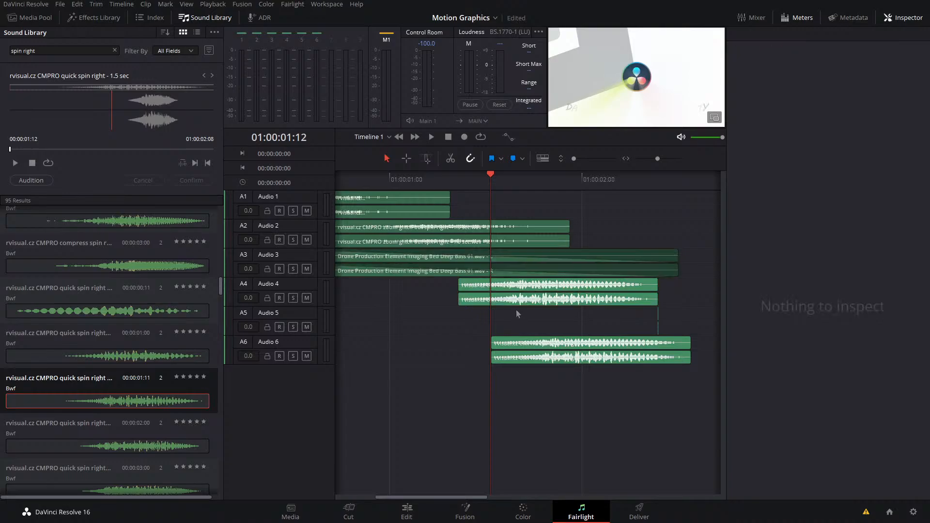
key(ctrl+z)
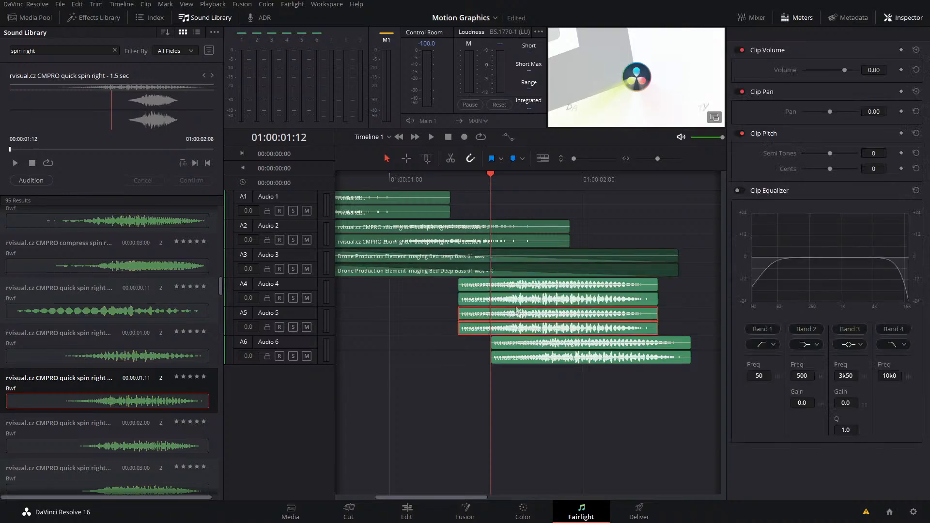
key(ctrl+z)
key(space)
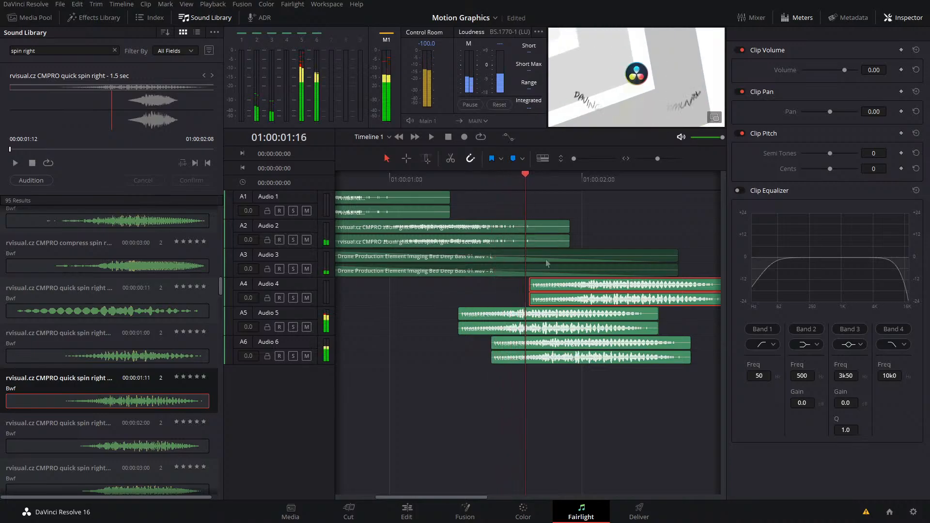
drag(558, 300, 545, 300)
key(ctrl+s)
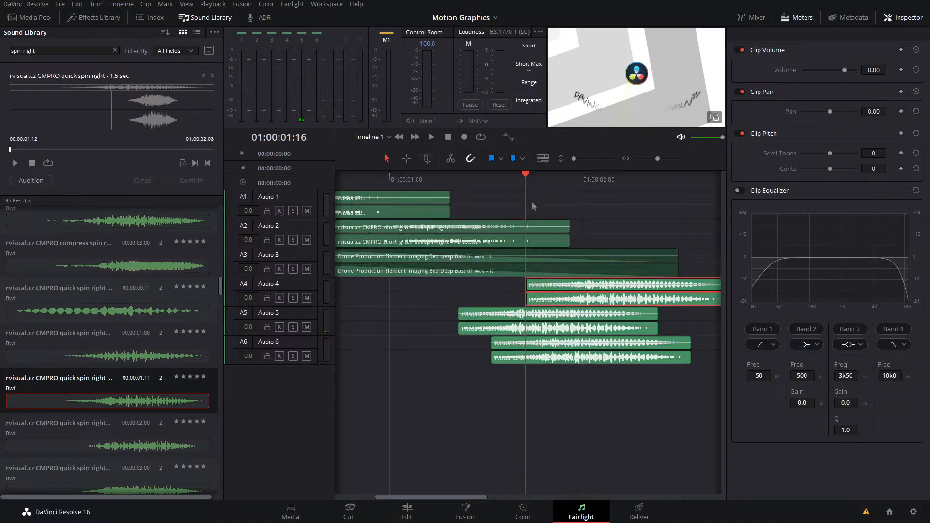
- Play the animation from 01:00:00:15 and review the three layered spin clips against the picture
drag(535, 185, 469, 264)
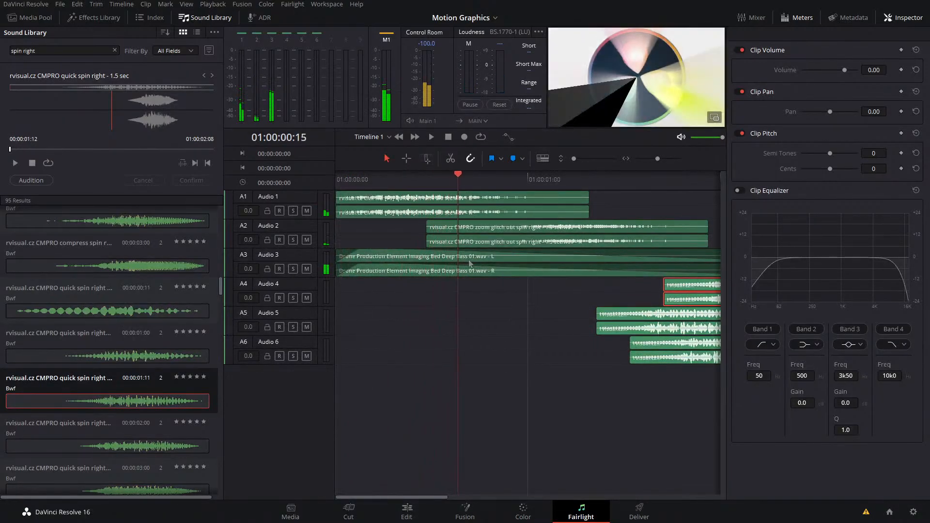
scroll(470, 264, down, 3)
scroll(470, 265, down, 1)
scroll(468, 258, up, 4)
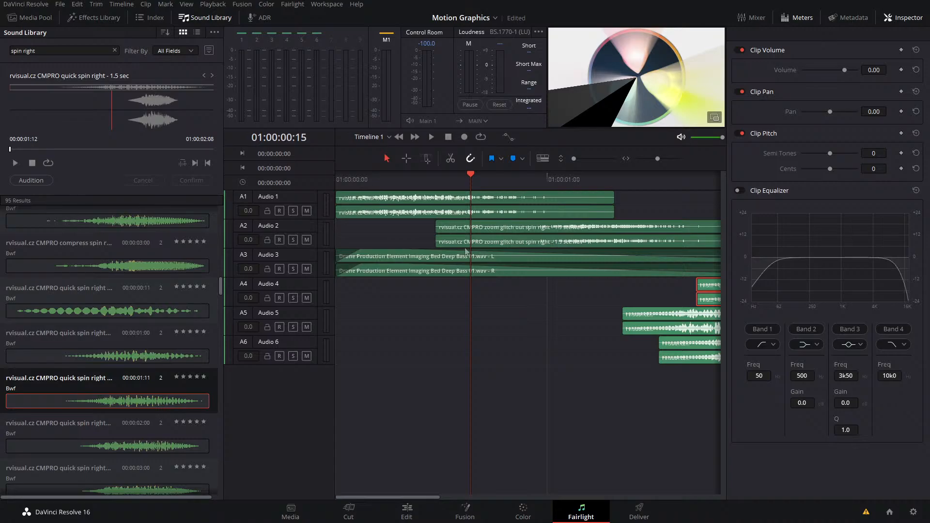
key(space)
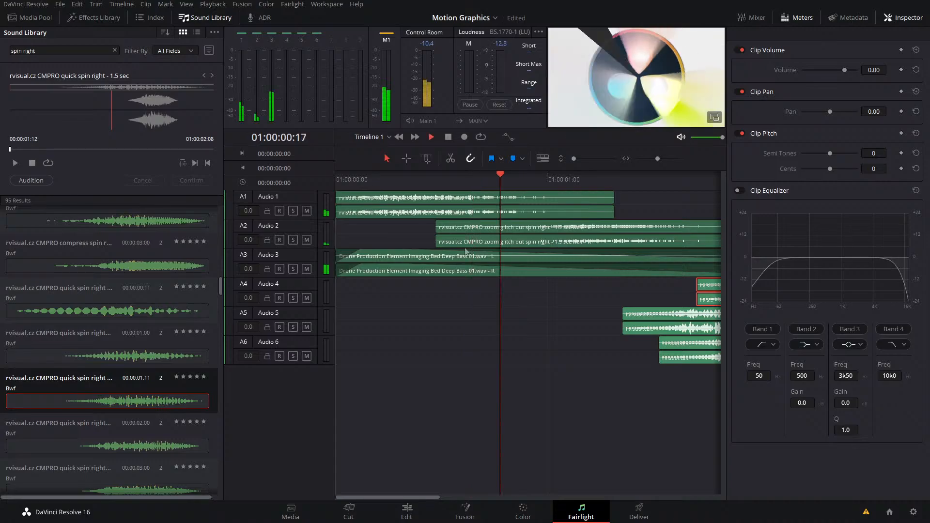
scroll(512, 259, down, 2)
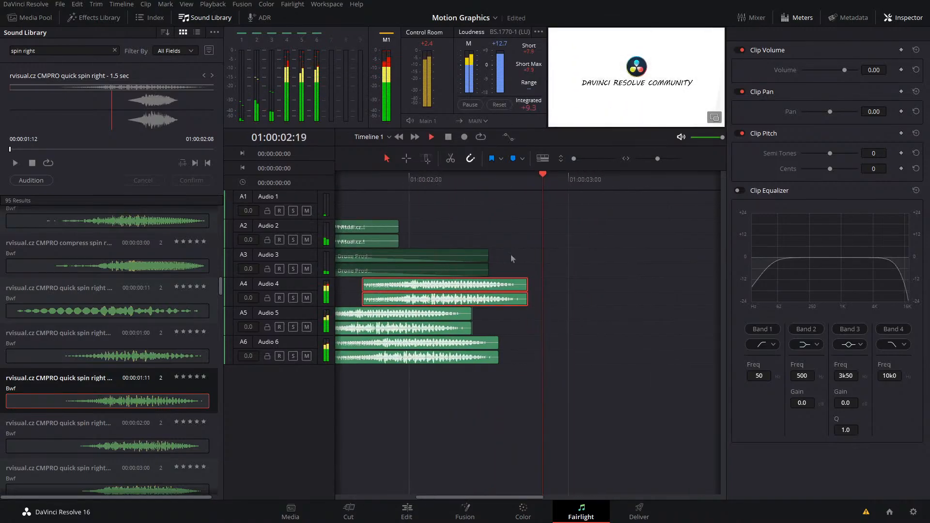
drag(448, 180, 428, 242)
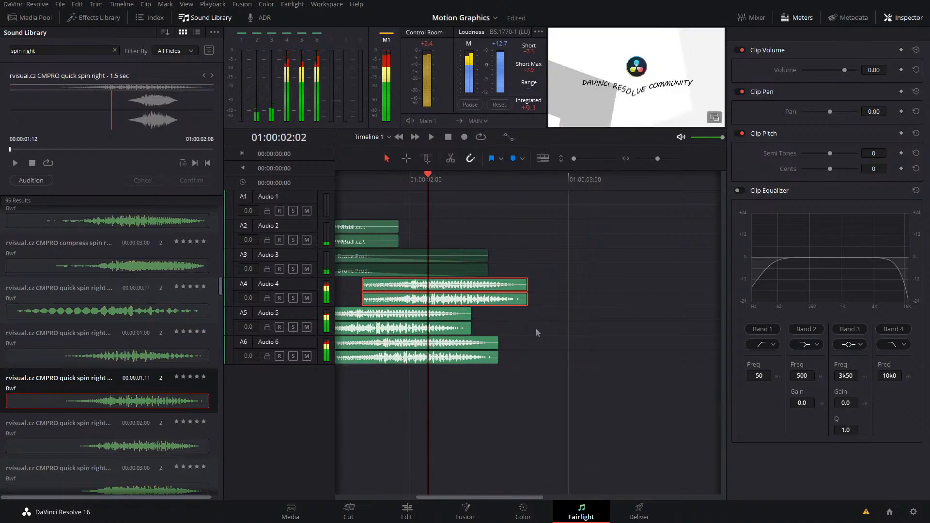
- Enable the equalizer on the fifth track's spin clip, setting Band 1 to 84 Hz and Band 2 to 670 Hz with -9.2 gain
scroll(537, 332, left, 1)
click(467, 312)
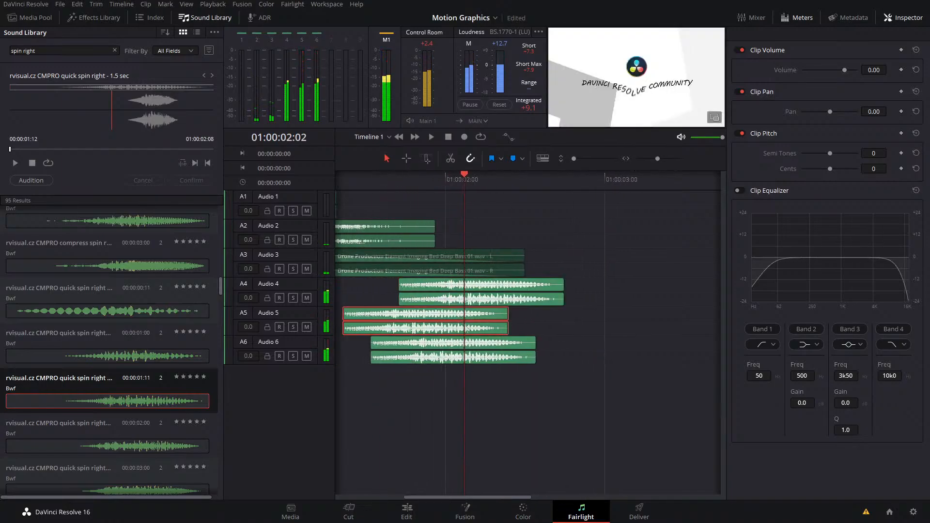
click(737, 191)
drag(773, 258, 787, 289)
drag(447, 179, 337, 204)
key(space)
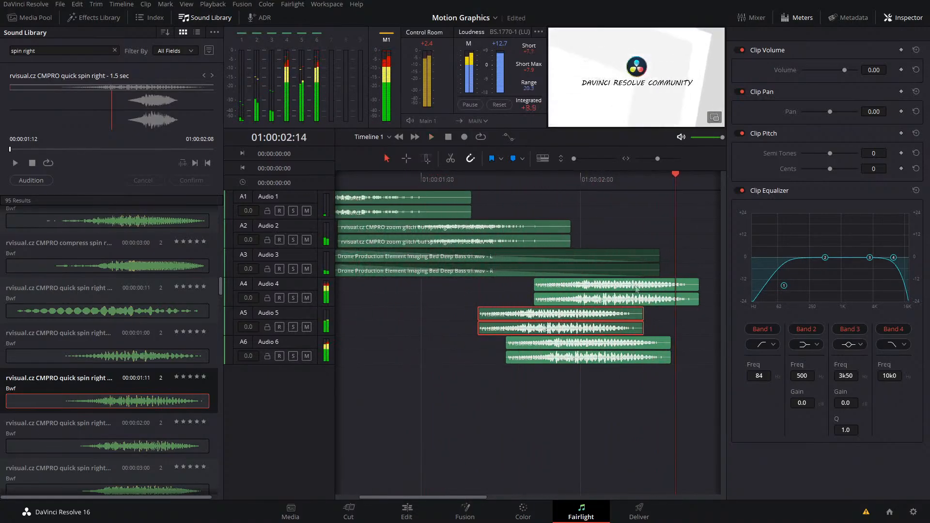
drag(826, 259, 831, 275)
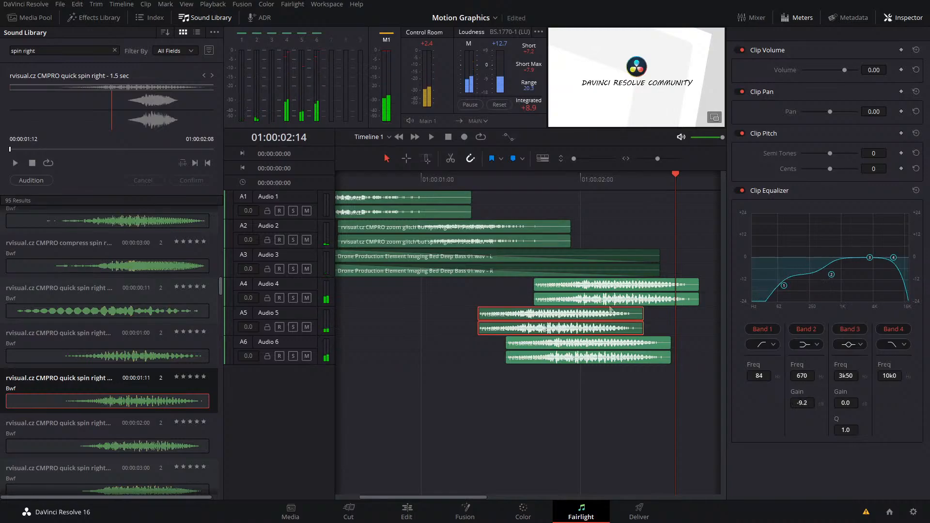
- Replace the fourth track's spin clip with a copy of the equalized fifth-track clip at the same start point, and play it
key(ctrl+c)
drag(544, 181, 690, 203)
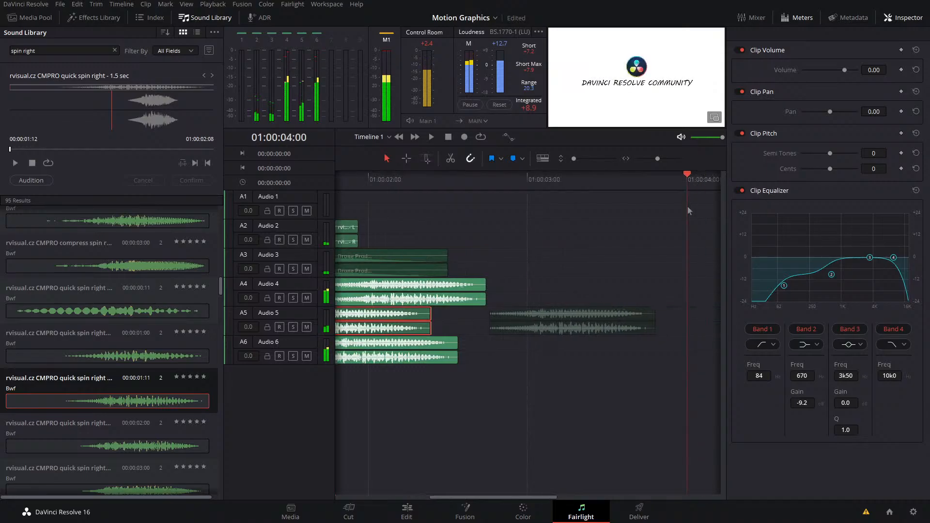
drag(599, 310, 406, 293)
scroll(678, 277, left, 2)
drag(385, 181, 370, 190)
key(space)
key(space)
scroll(674, 249, left, 2)
scroll(674, 249, left, 1)
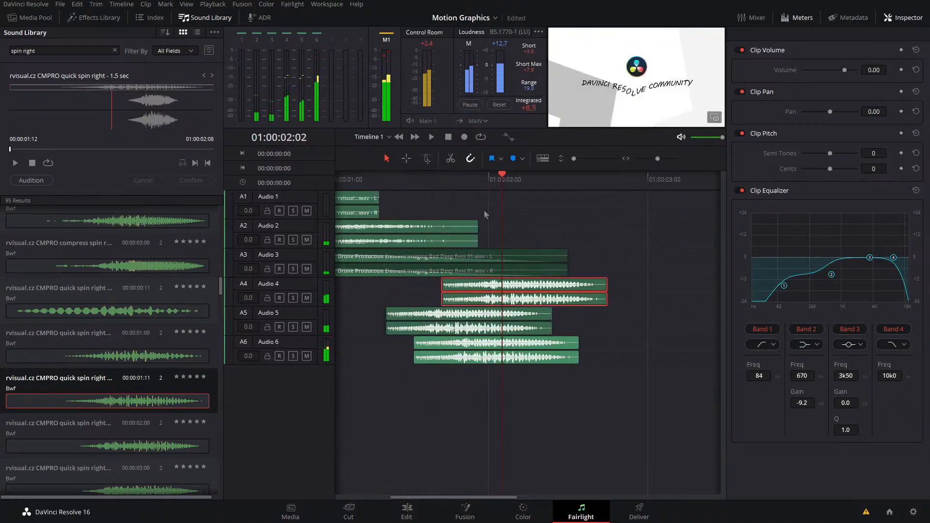
- Replace the sixth track's spin clip with a copy of the equalized clip at the same start point, and save the project
key(ctrl+c)
drag(500, 186, 669, 231)
key(ctrl+v)
drag(671, 282, 476, 349)
drag(450, 187, 399, 217)
key(ctrl+s)
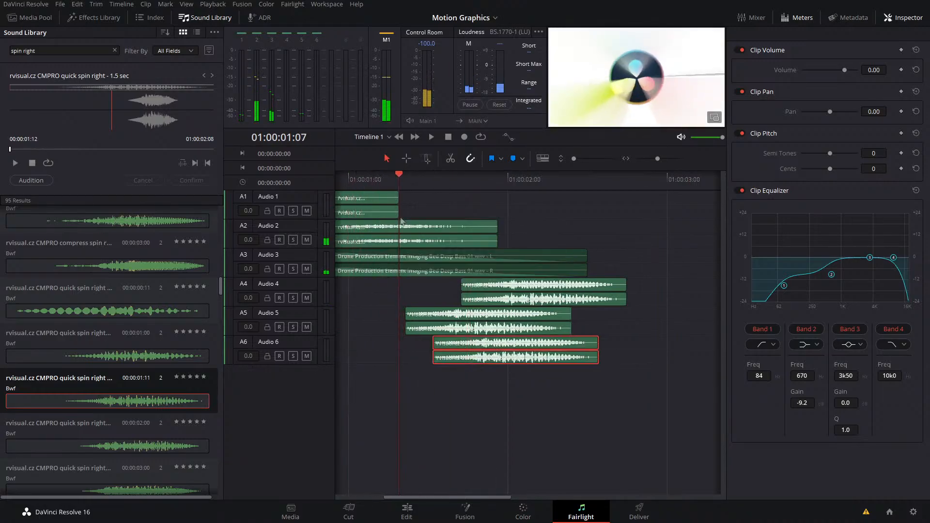
- Play the spin section twice to review the three equalized layers together
key(space)
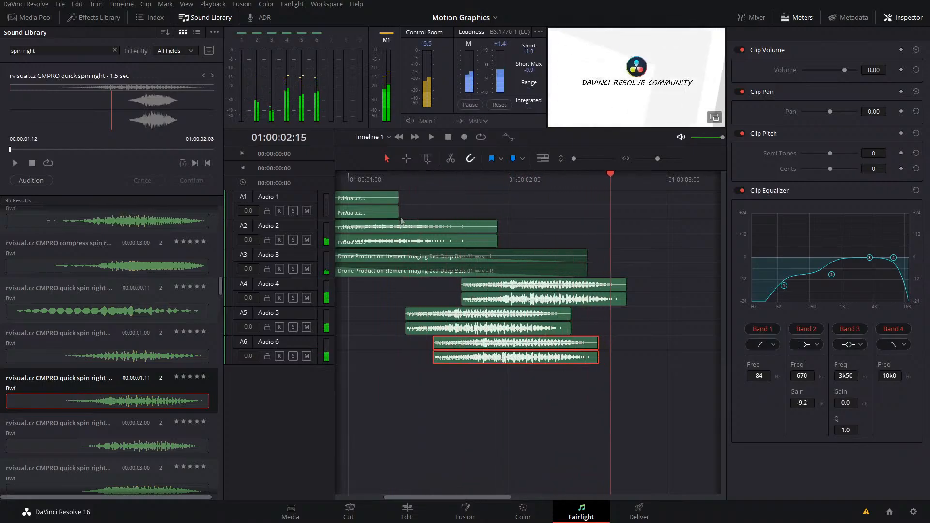
drag(431, 180, 376, 205)
key(space)
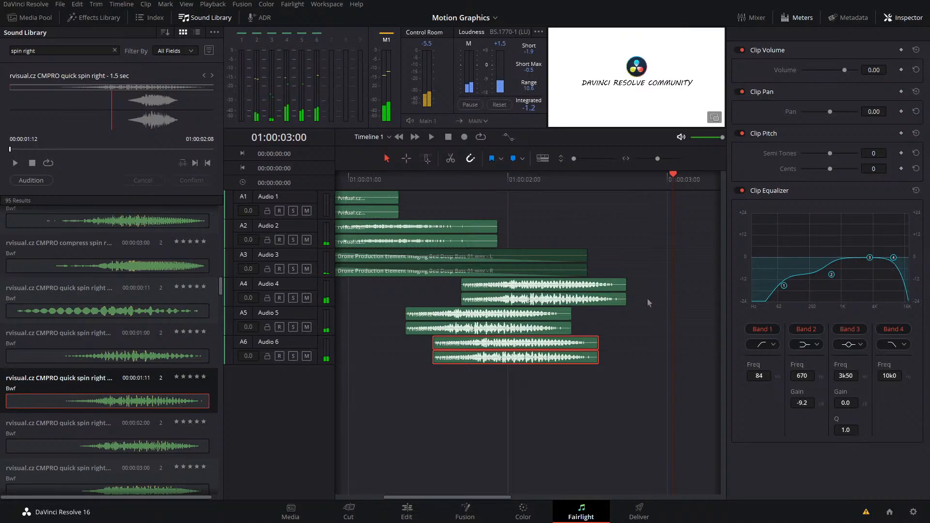
drag(647, 299, 436, 367)
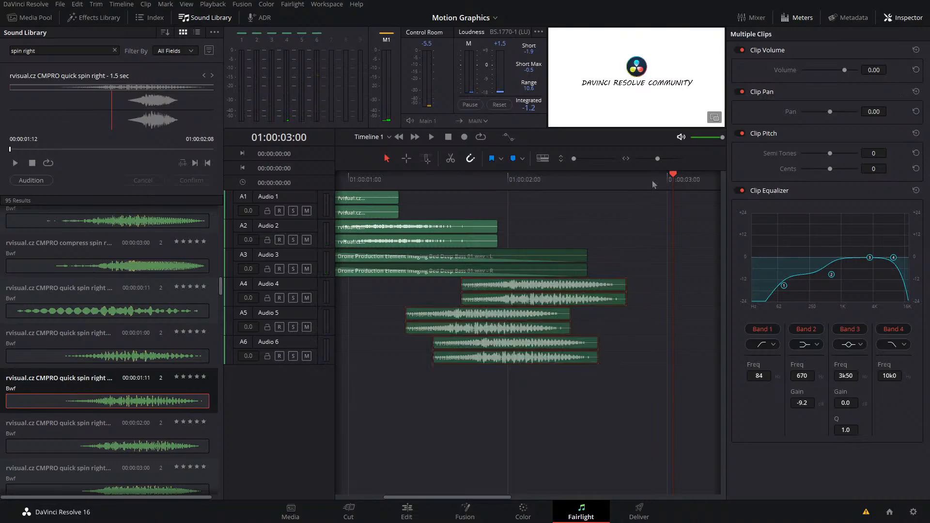
drag(653, 185, 702, 211)
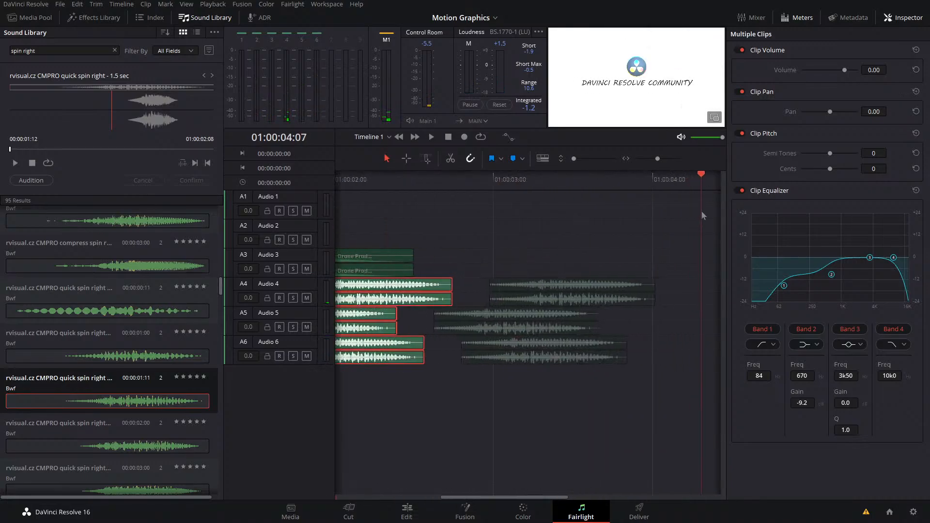
click(587, 384)
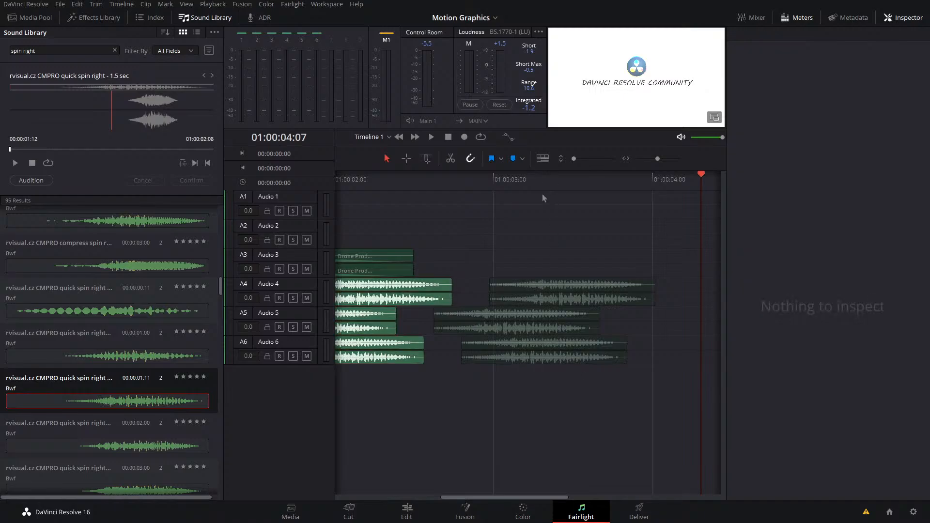
scroll(435, 264, left, 2)
drag(571, 180, 347, 224)
scroll(542, 251, left, 2)
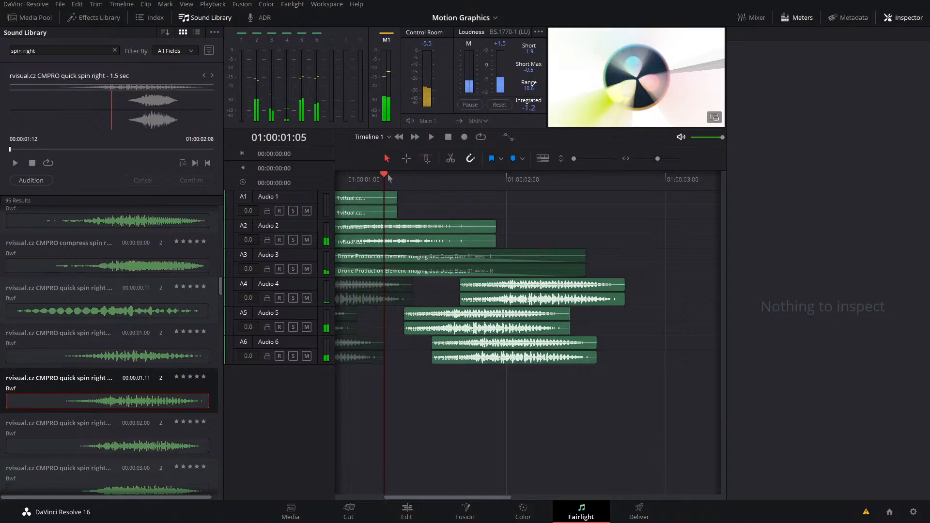
drag(389, 179, 399, 185)
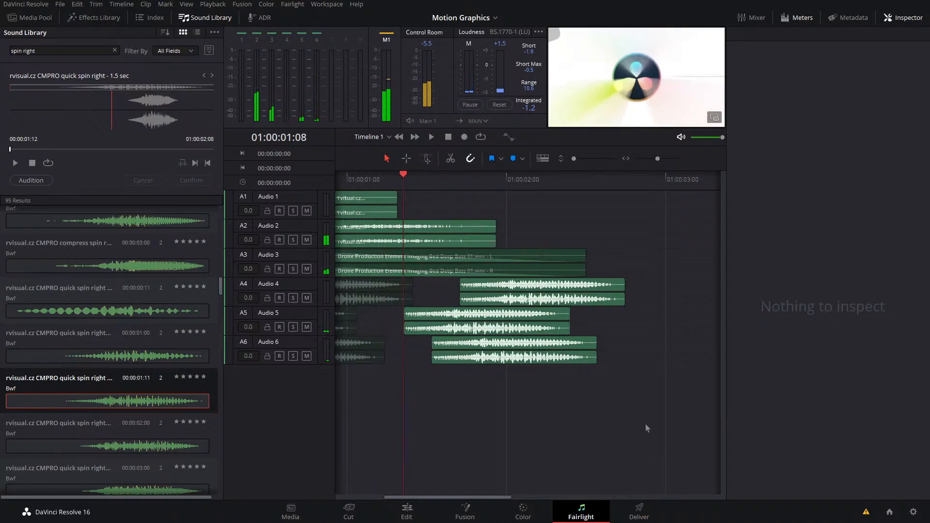
- Paste copies of the three spin clips at 01:00:02:14, then move them onto audio tracks 7 to 9, overlapping the originals
drag(647, 429, 481, 281)
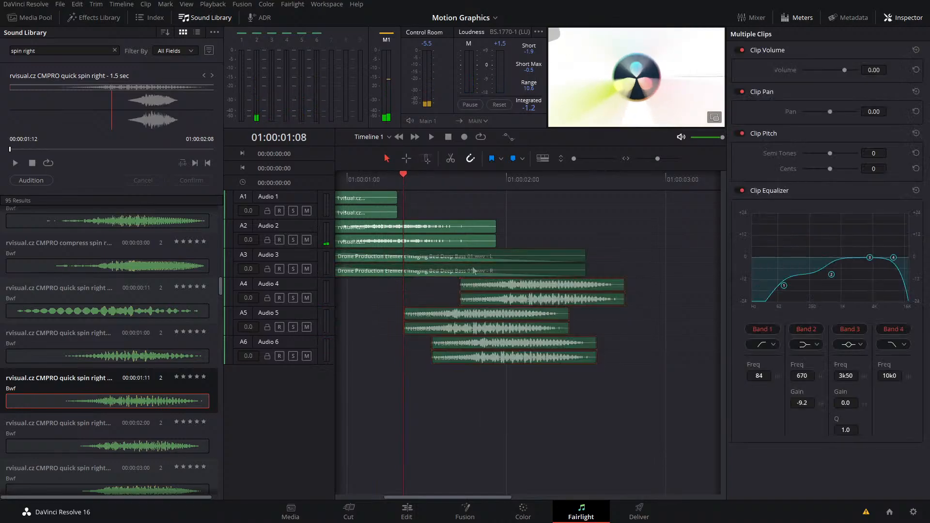
drag(417, 180, 603, 236)
drag(658, 367, 659, 367)
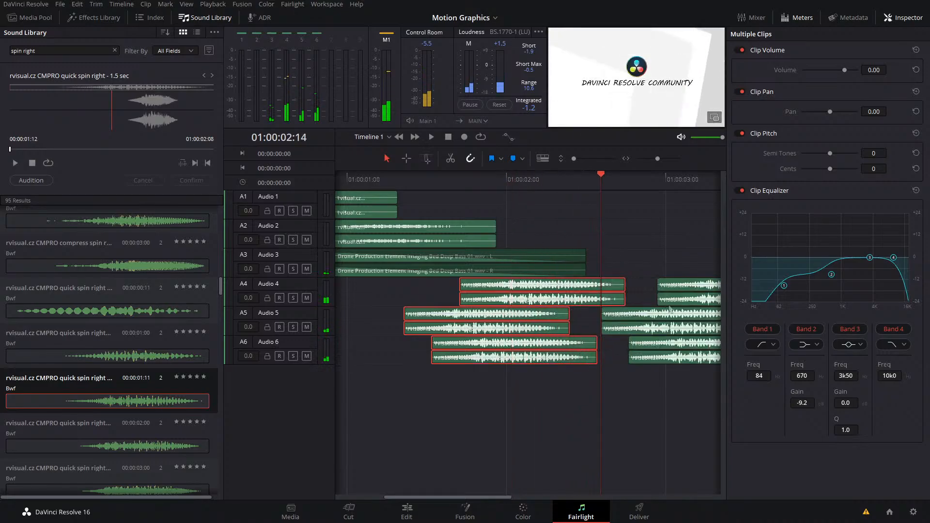
click(671, 286)
drag(679, 257, 676, 368)
drag(689, 284, 579, 409)
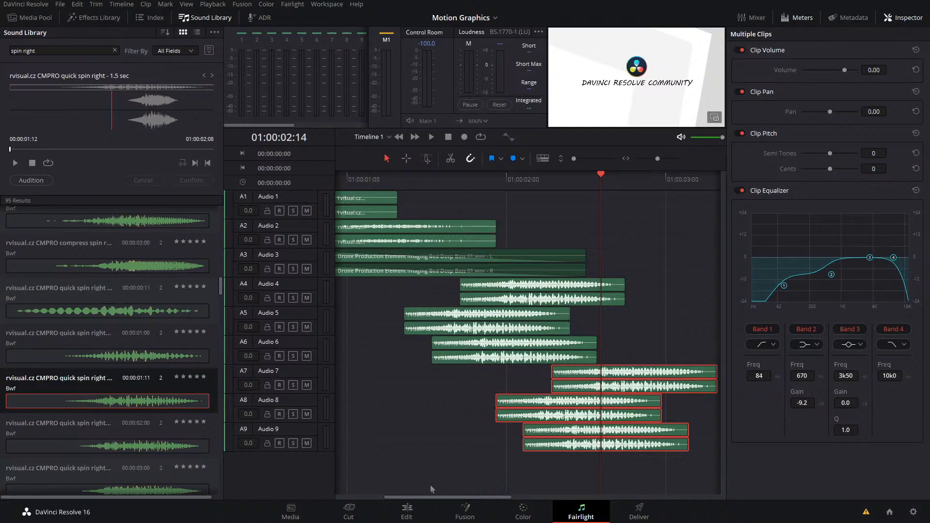
- Play the spin section repeatedly from about 01:00:01:10 to review the six overlapping spin clips
drag(592, 192, 443, 218)
drag(459, 185, 413, 190)
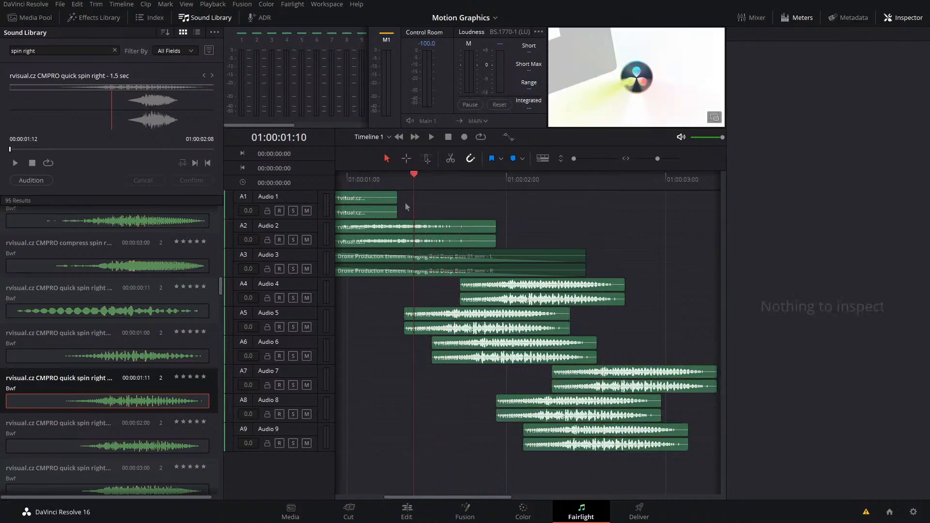
key(space)
key(space)
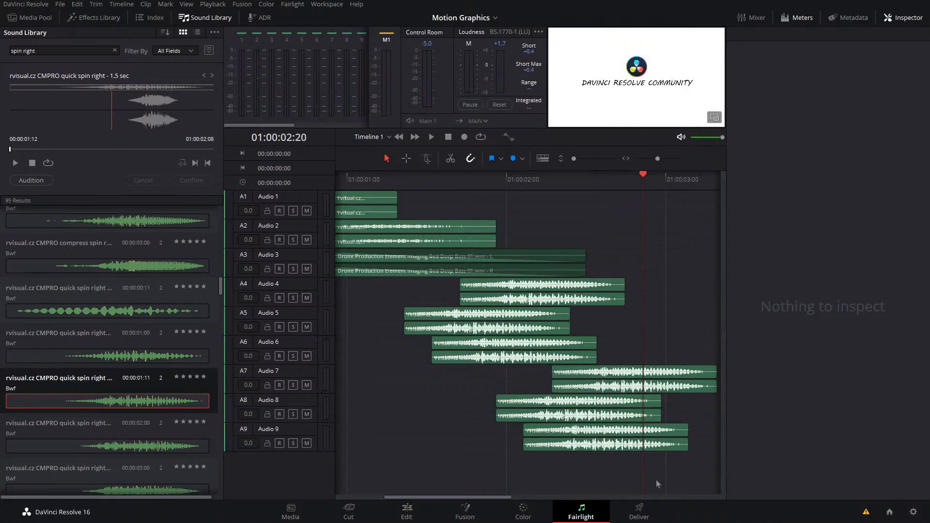
mouse_move(618, 453)
mouse_down()
mouse_move(615, 386)
mouse_move(622, 467)
mouse_up()
click(388, 187)
key(space)
key(space)
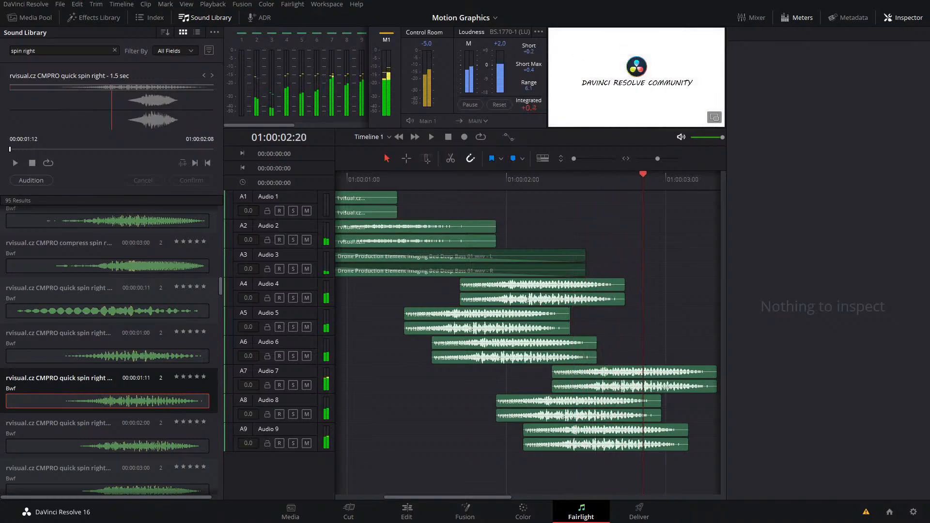
- Delete the three duplicated spin clips on audio tracks 7 to 9 and play the animation from the timeline start
drag(651, 471, 624, 373)
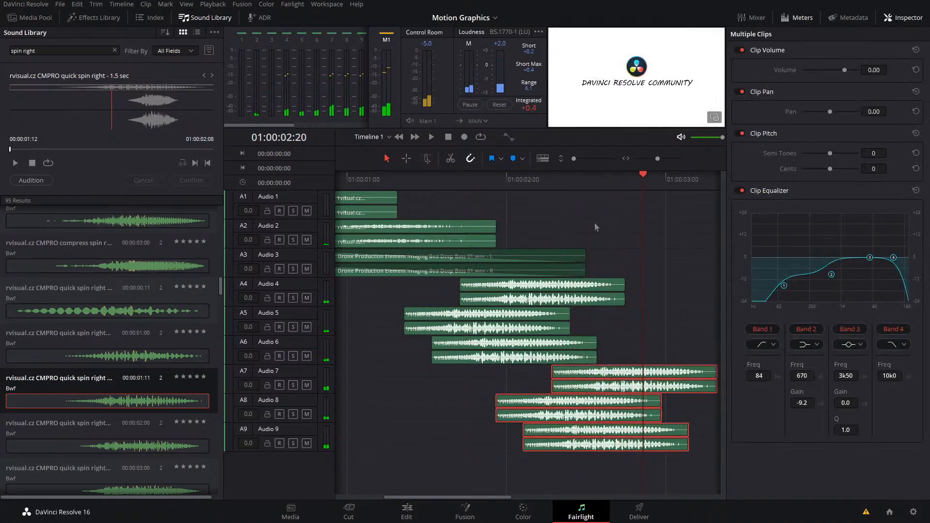
key(Delete)
key(Home)
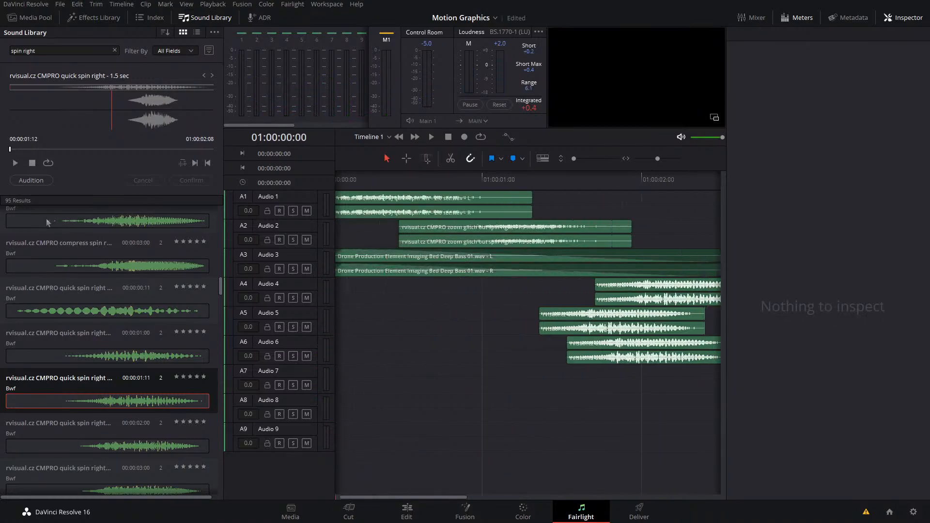
key(space)
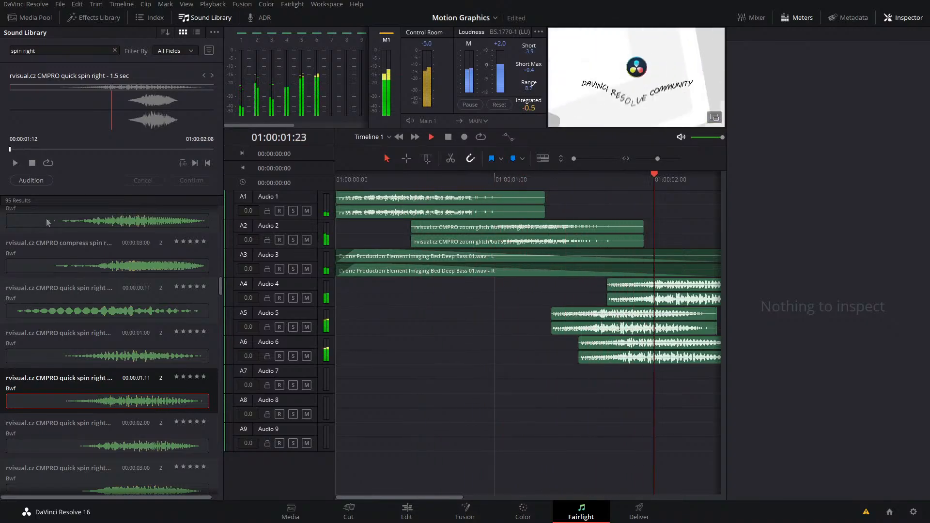
key(space)
- Delete the layered spin clips on audio tracks 4 and 6, keeping only the one on audio track 5
scroll(541, 378, left, 3)
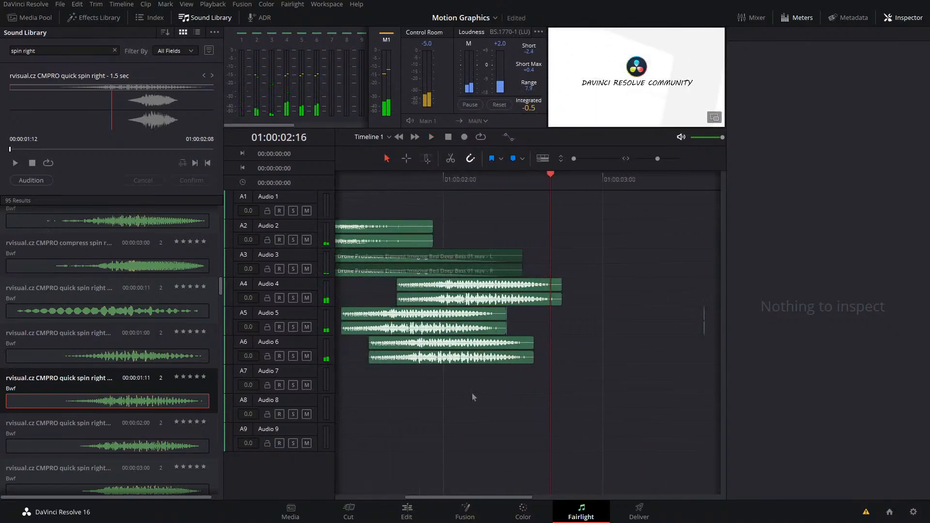
drag(470, 392, 451, 292)
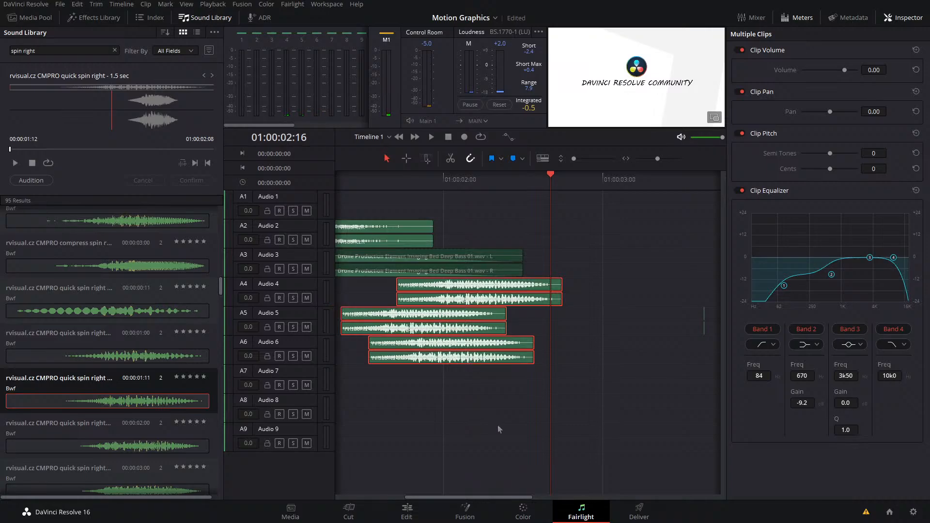
drag(498, 422, 497, 401)
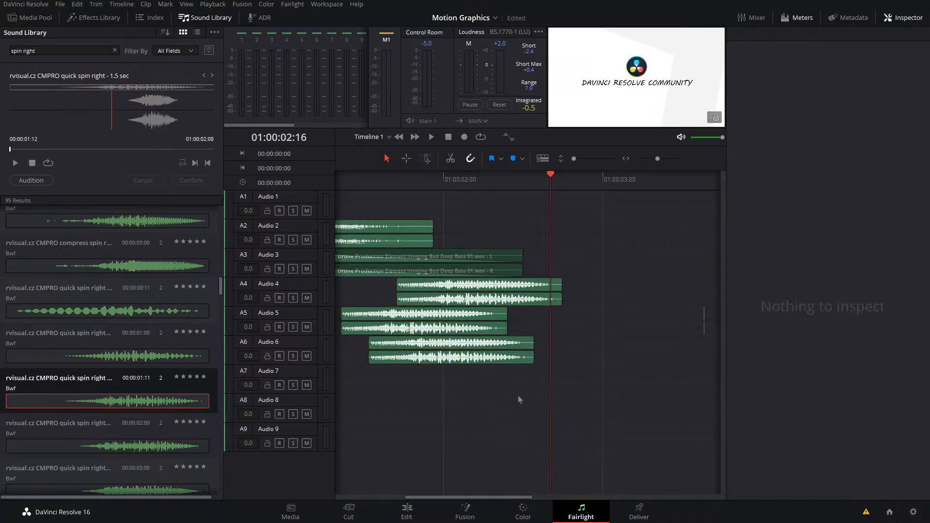
drag(579, 387, 416, 344)
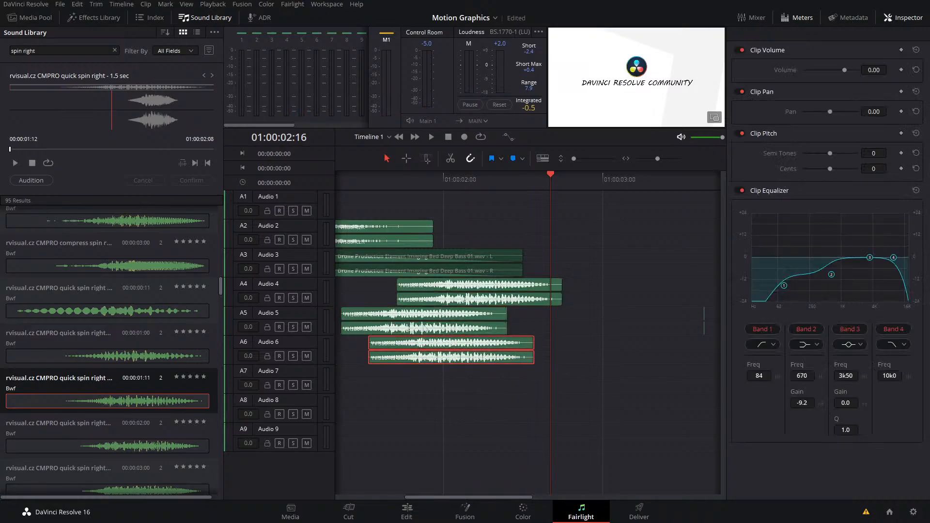
click(461, 296)
key(ctrl+z)
key(ctrl+z)
key(ctrl+z)
key(ctrl+z)
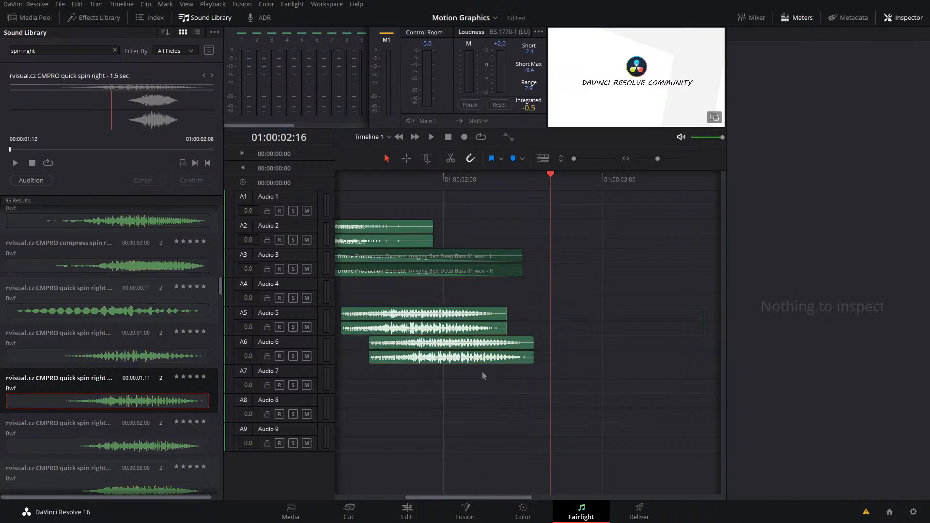
- Equalize the track 5 spin clip with band 1 at 40, band 2 at 421 and -1.0, band 3 at 3k64 and -19.5, band 4 at 1k70
click(393, 178)
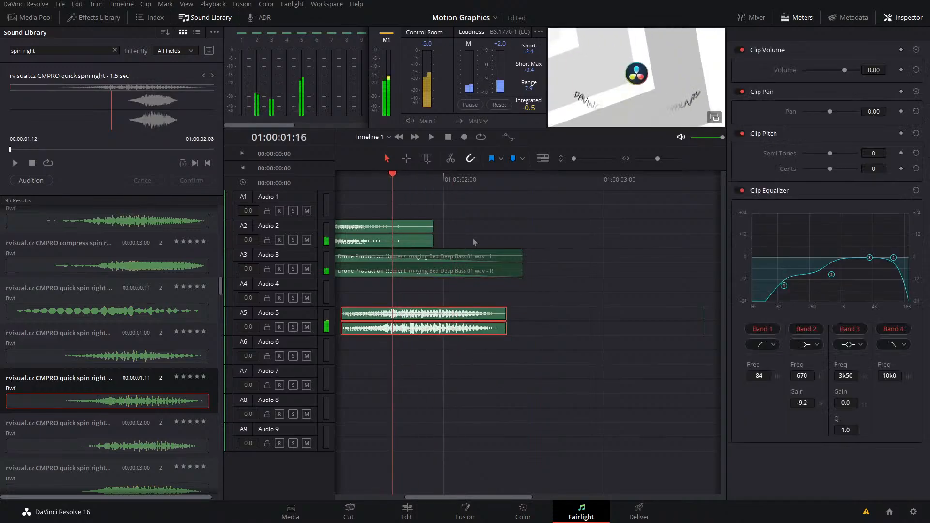
drag(784, 286, 767, 268)
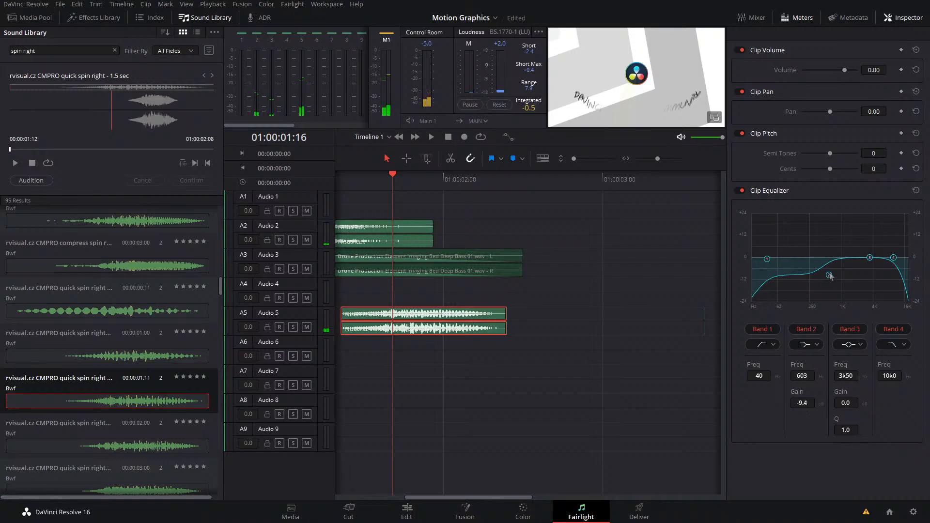
drag(830, 276, 854, 412)
key(space)
key(space)
- Paste a copy of the equalized spin clip onto audio track 4 at about 01:00:01:14 and play it from 01:00:01:07
drag(438, 180, 462, 278)
key(d)
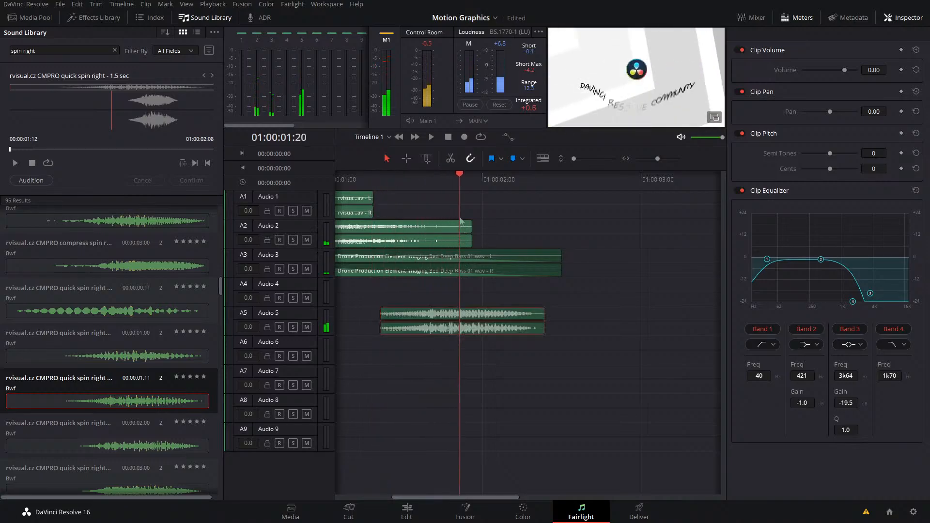
drag(461, 181, 640, 218)
drag(632, 333, 493, 297)
drag(426, 179, 371, 212)
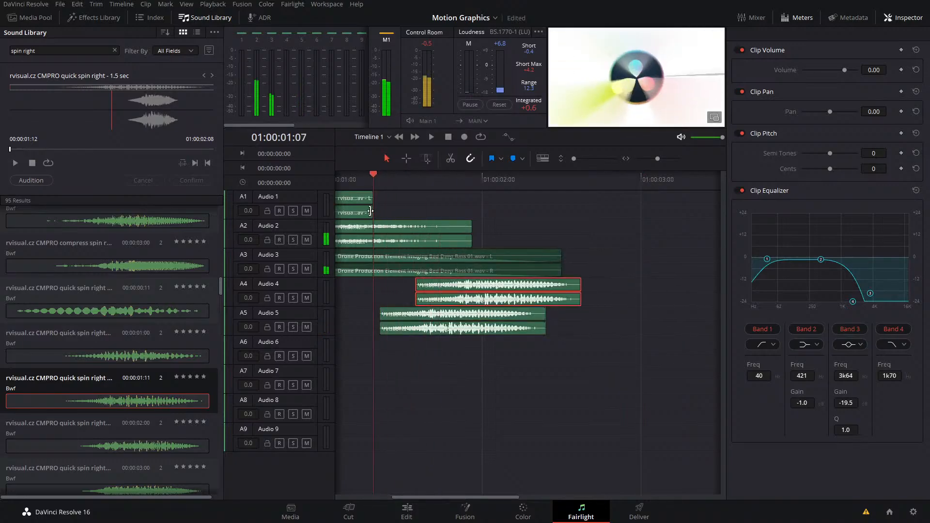
key(space)
key(space)
- Shift the spin clip on audio track 4 earlier to start at about 01:00:01:11
drag(455, 187, 424, 257)
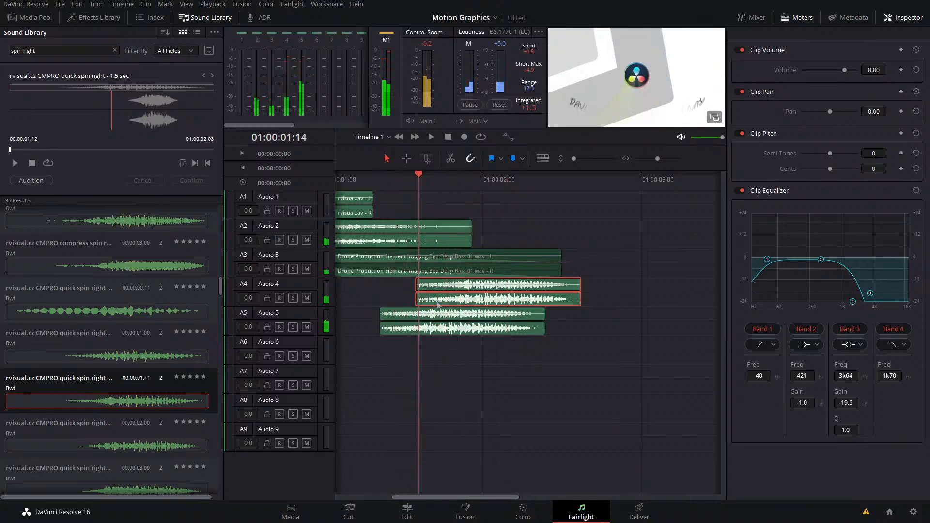
drag(438, 305, 420, 304)
click(386, 204)
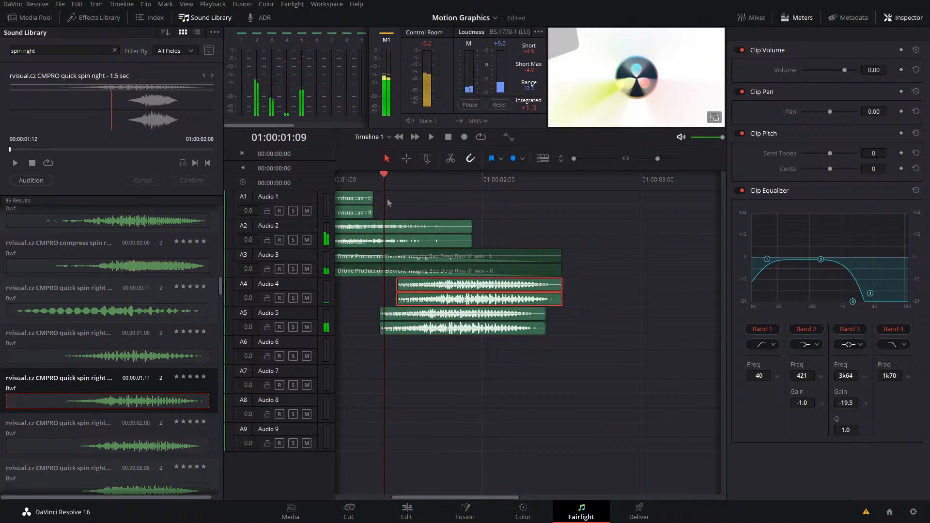
- Copy the track 4 spin clip and place the copy on audio track 6, starting at about 01:00:01:13
drag(389, 203, 427, 251)
key(ctrl+c)
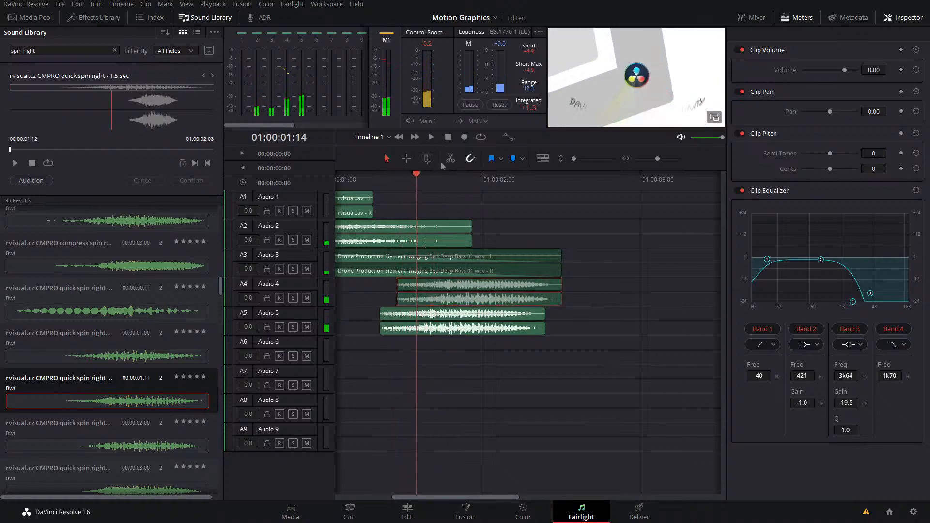
drag(442, 177, 593, 213)
drag(629, 284, 466, 353)
- Play the spin section repeatedly to review the three staggered spin clips on audio tracks 4 to 6
click(350, 184)
key(space)
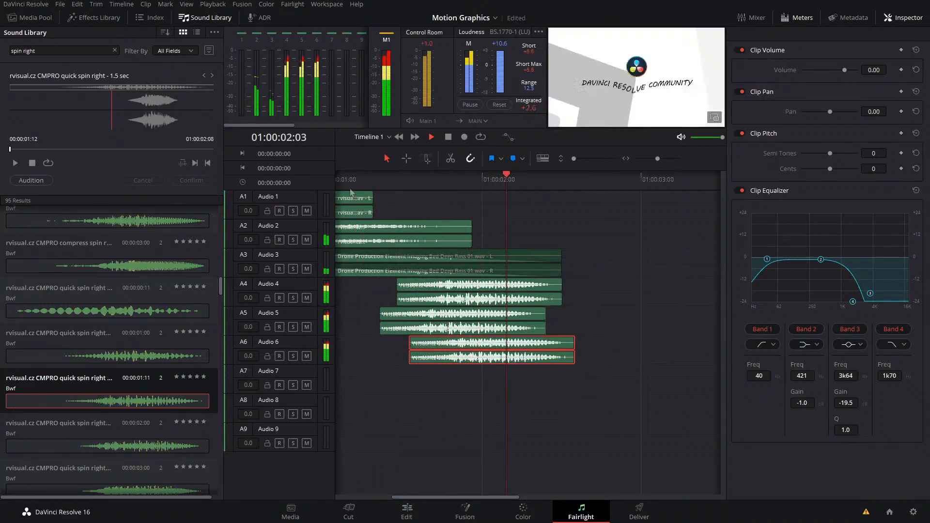
key(space)
drag(447, 187, 371, 213)
key(space)
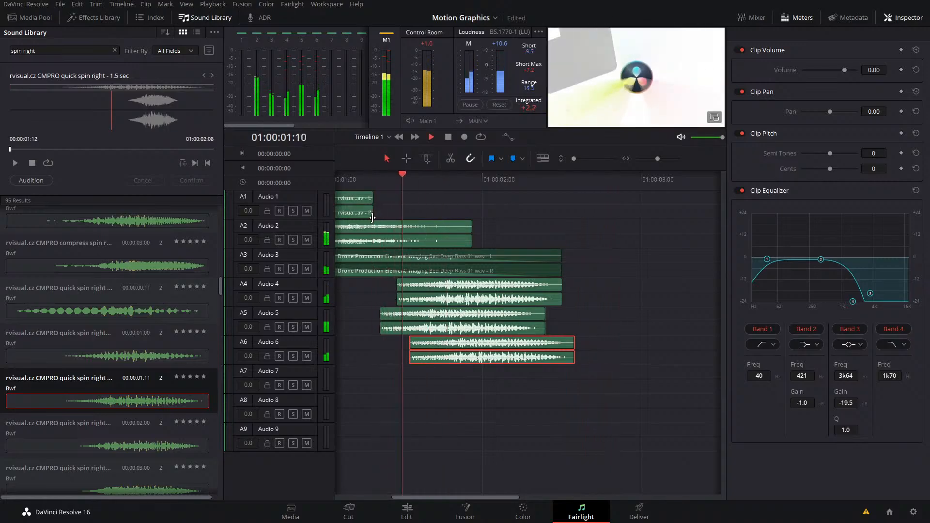
key(space)
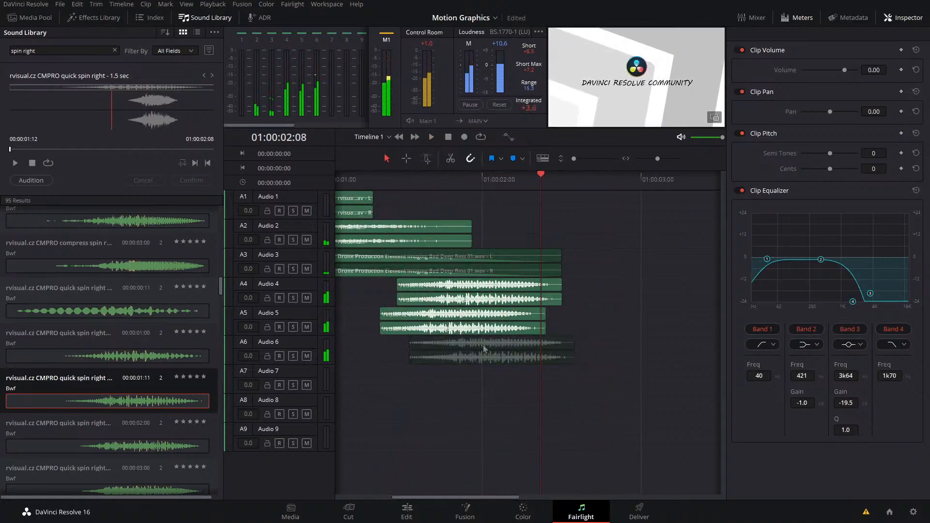
drag(452, 185, 374, 215)
key(space)
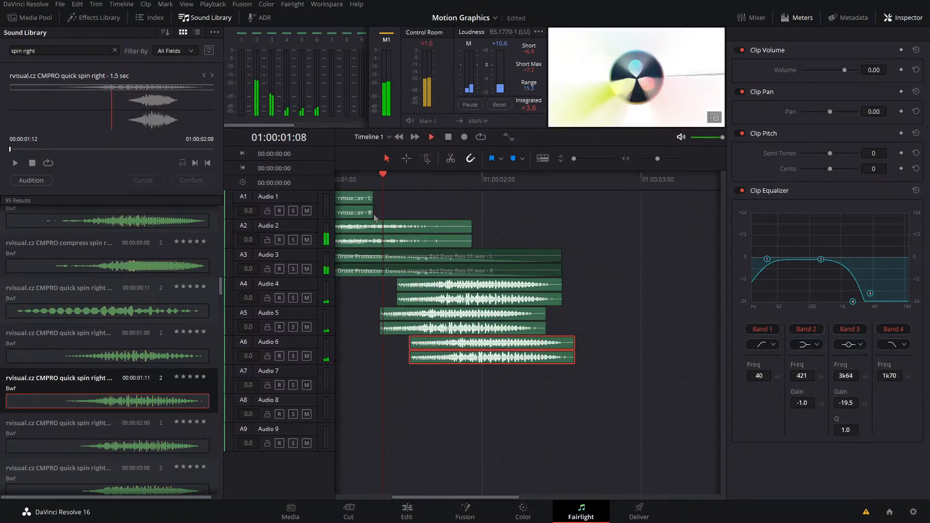
key(space)
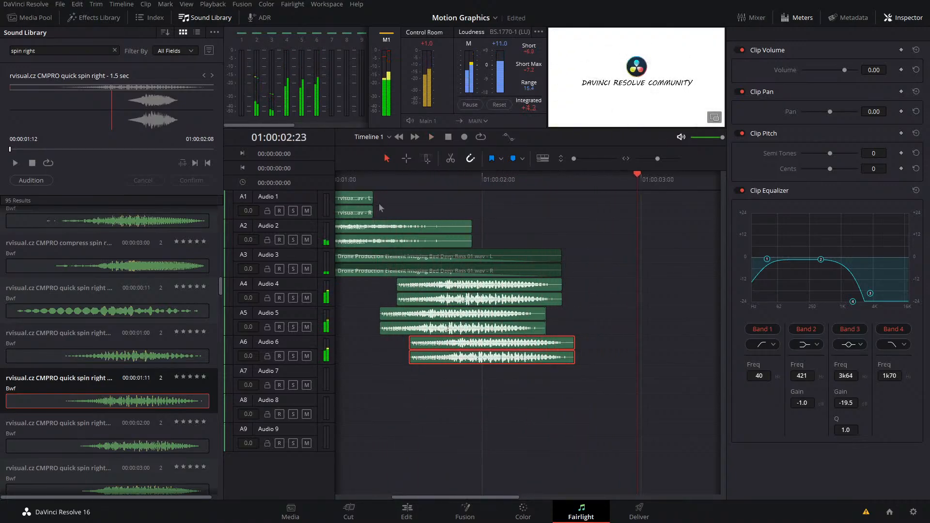
- Undo and redo the last move of the track 6 clip, then replay the spin section from 01:00:01:07
key(ctrl+z)
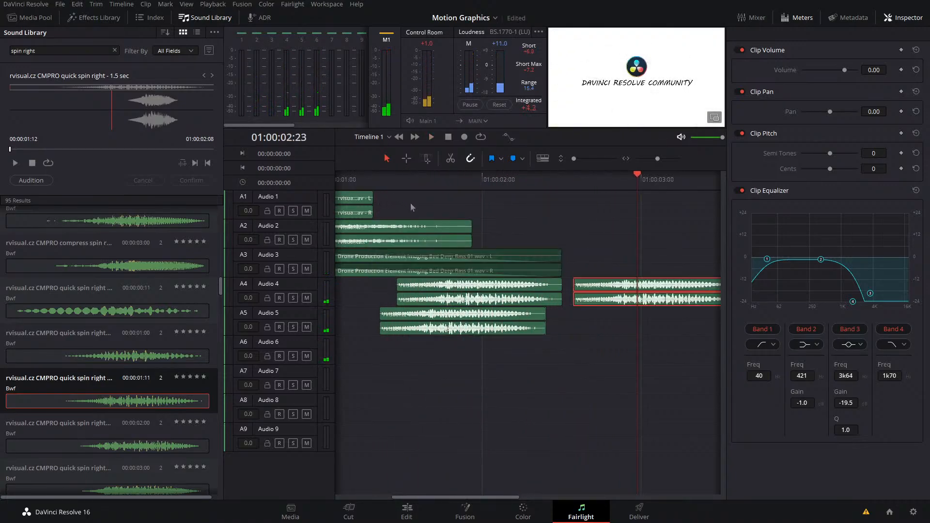
key(ctrl+shift+z)
drag(498, 192, 375, 213)
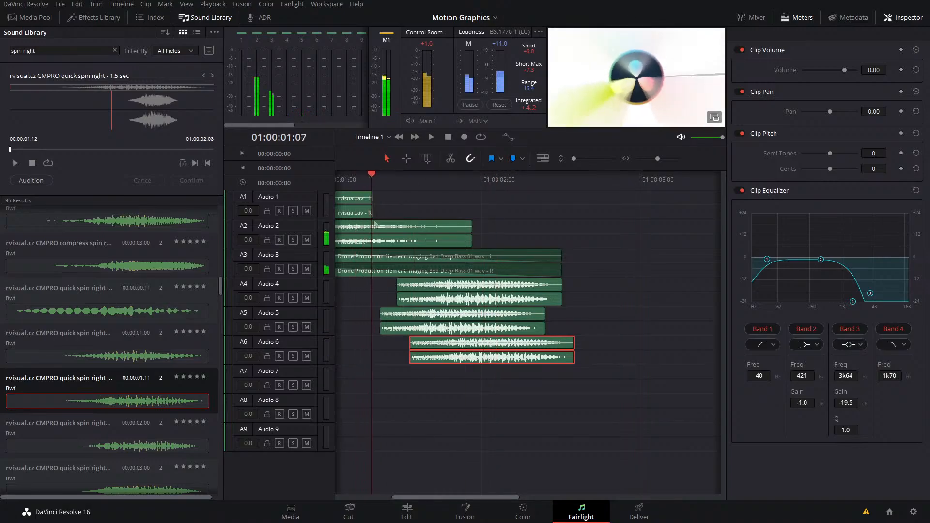
key(space)
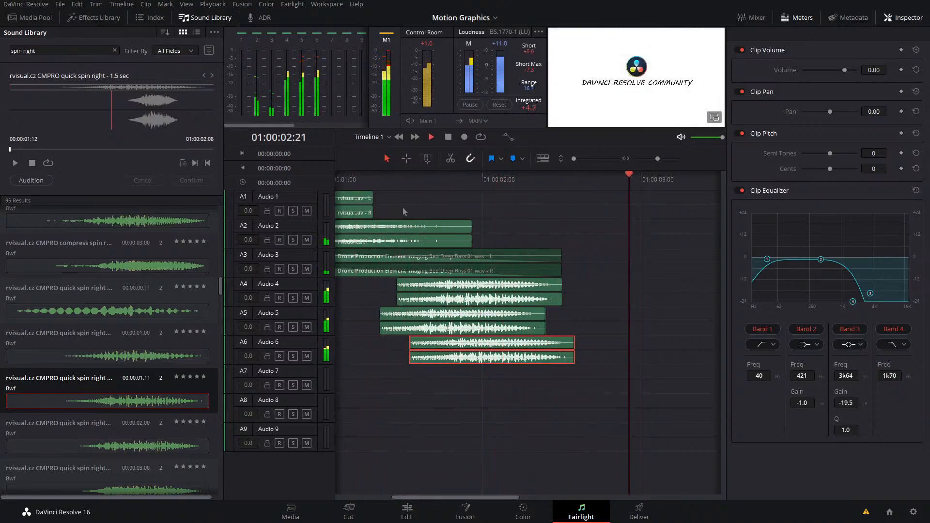
- Play the animation from the timeline start and delete the leftover clip sliver on audio track 5 at about 01:00:03:15
key(Home)
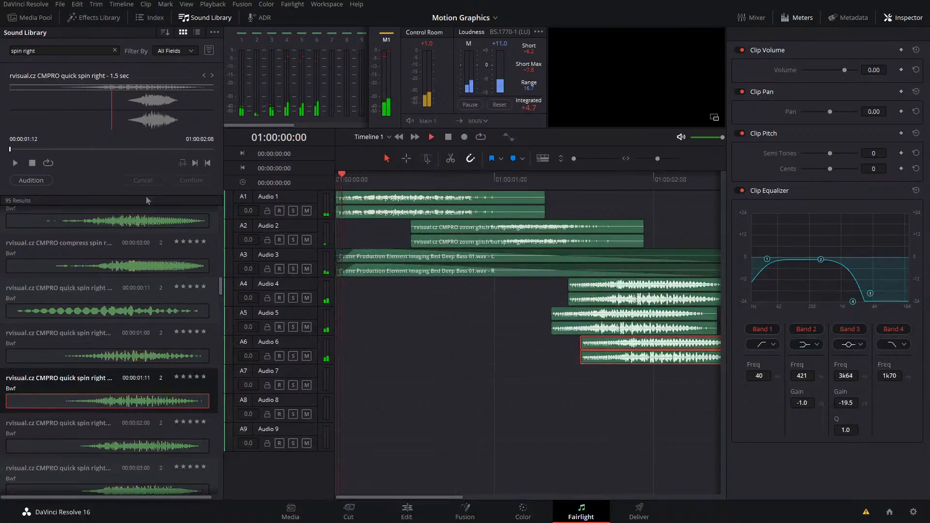
key(space)
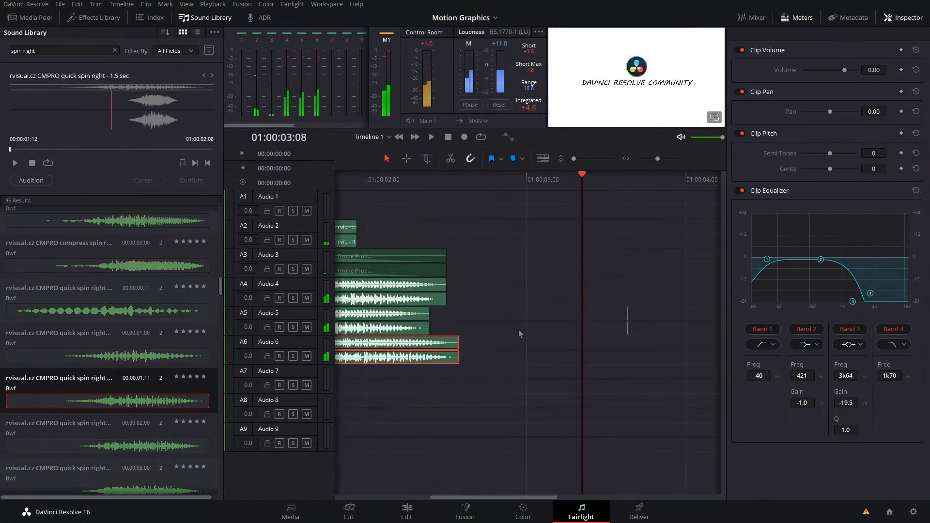
click(626, 331)
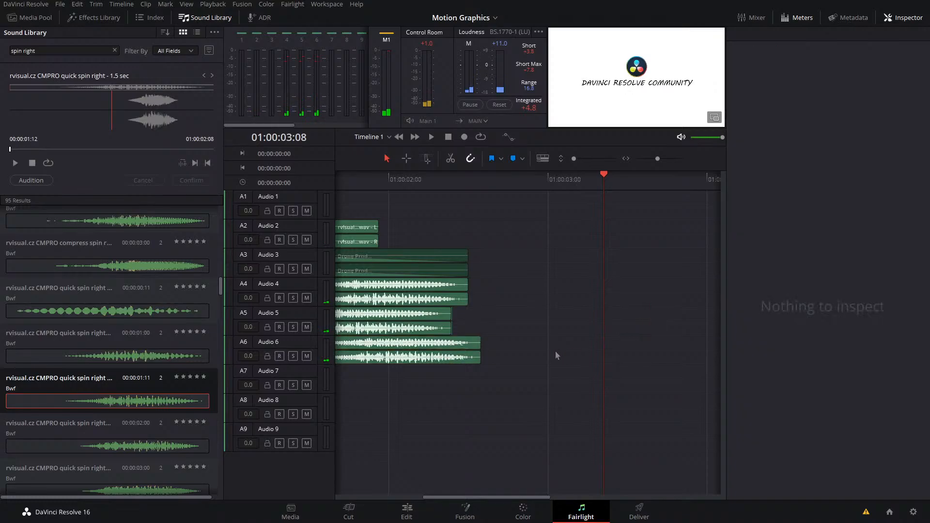
scroll(683, 345, left, 2)
- Equalize the track 6 spin clip with band 3 at 2k82 and -13.1 and band 4 at 1k89, then play the spin section
click(491, 355)
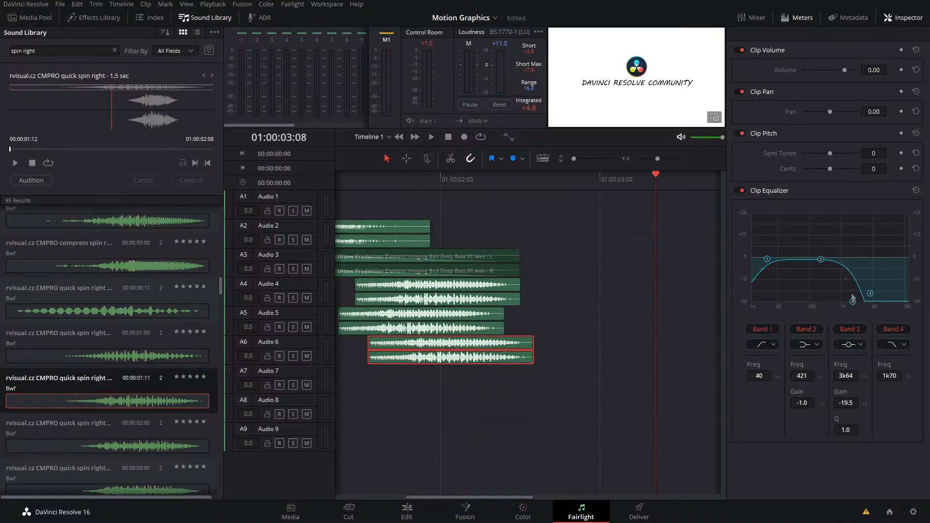
drag(870, 293, 883, 274)
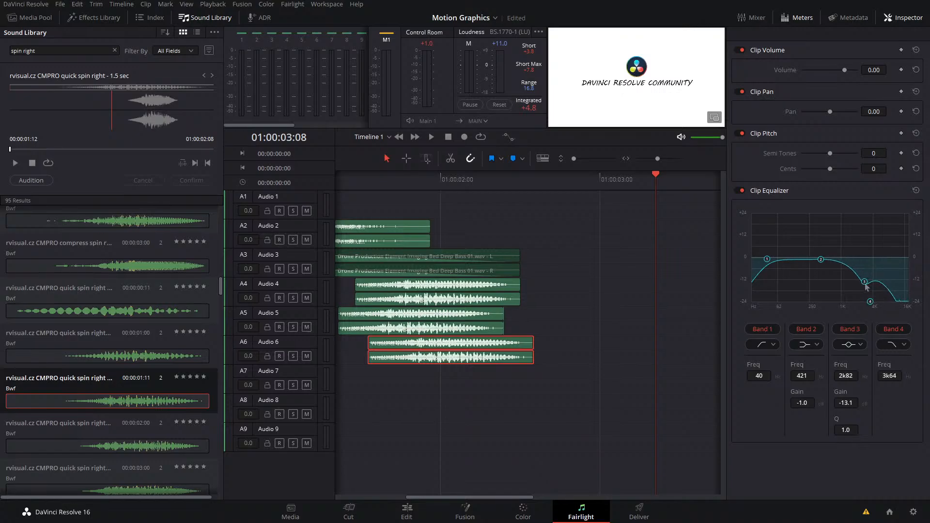
drag(863, 309, 852, 310)
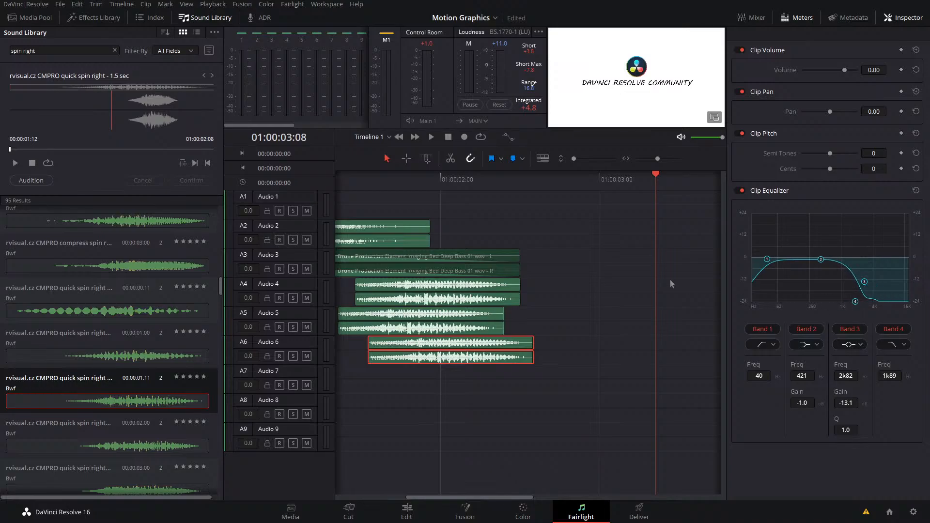
drag(538, 182, 368, 226)
key(space)
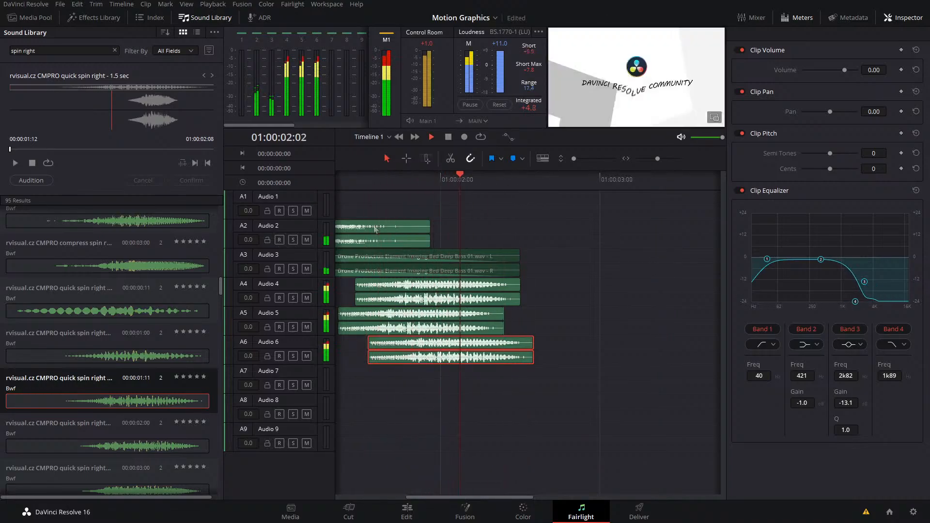
key(space)
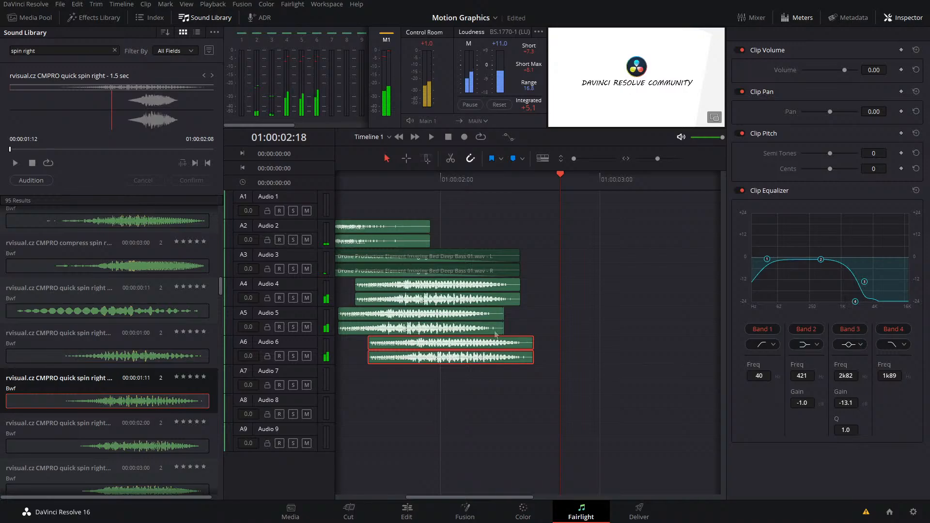
- Delete the duplicated spin clips on audio tracks 6 and 4
key(Delete)
click(484, 295)
key(Delete)
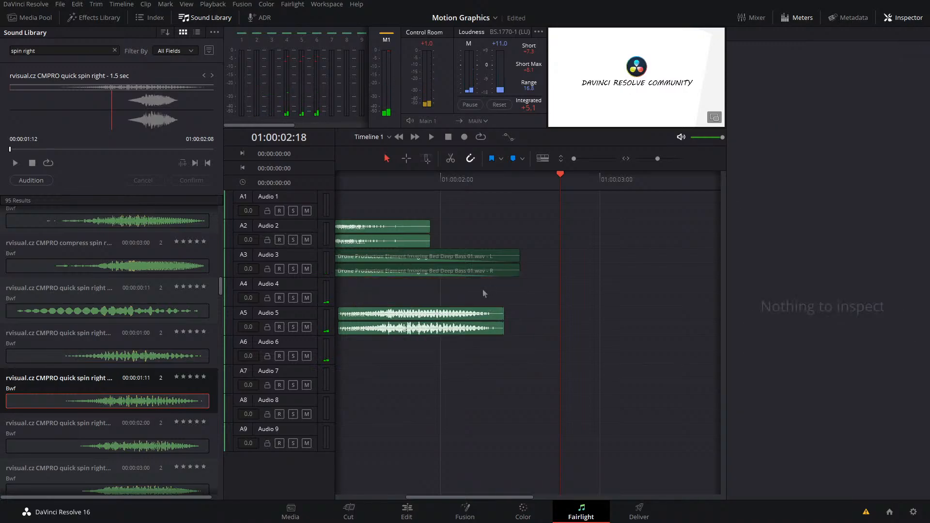
- Set the track 5 spin clip's equalizer band 3 to 5k45 and -18.7 and band 4 to 3k28, then play the section
drag(438, 182, 413, 262)
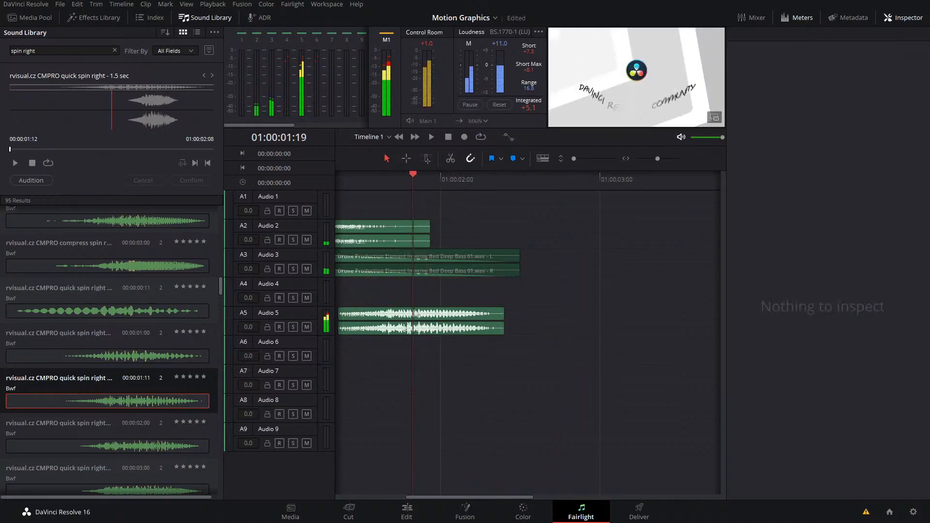
click(414, 313)
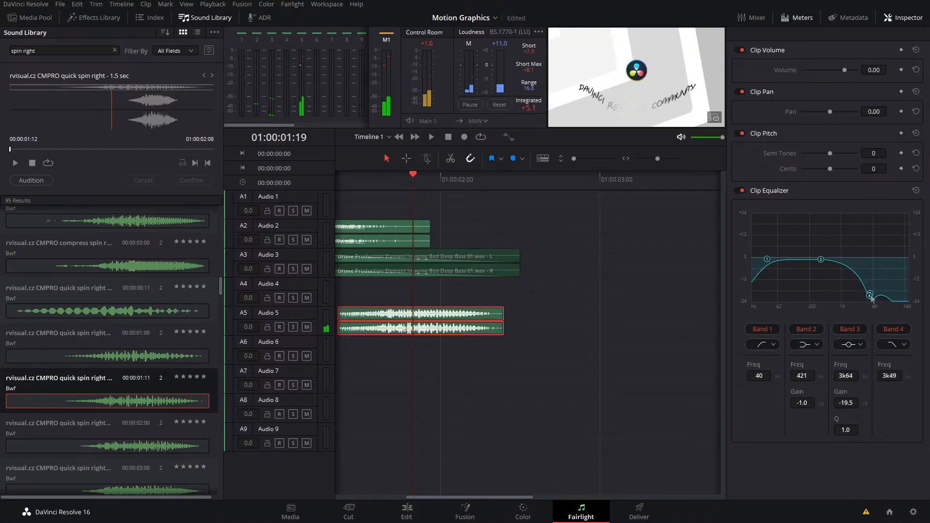
drag(873, 297, 887, 292)
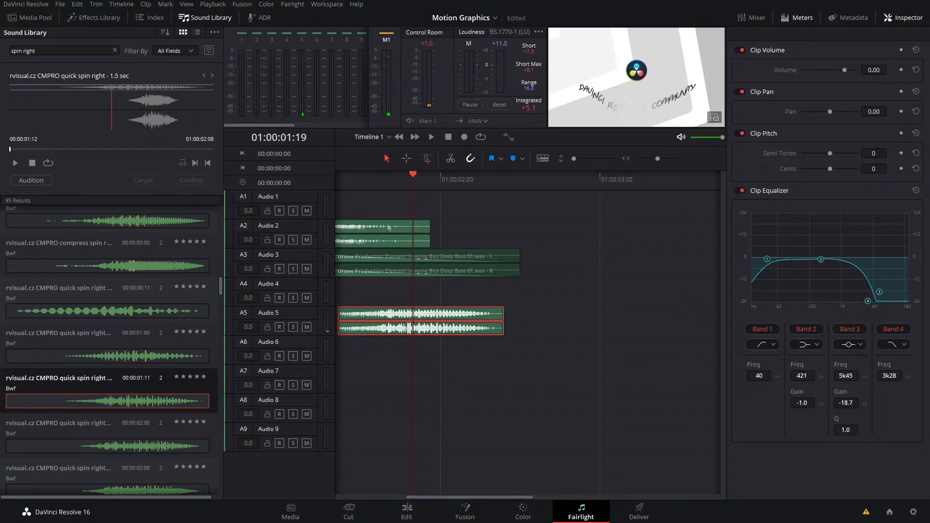
drag(394, 180, 370, 187)
key(space)
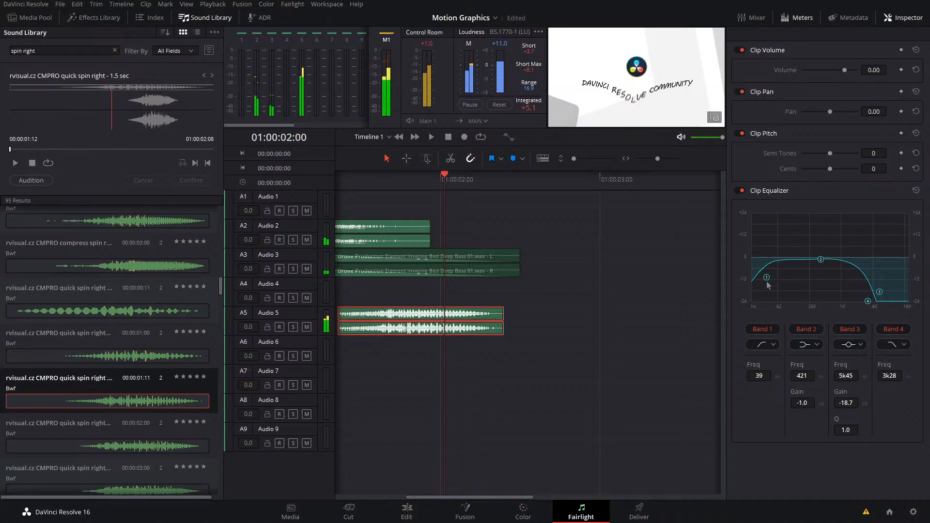
- Set the track 5 clip's equalizer band 1 to 46 and band 2 to 656 with -10.5 gain, then replay the spin
drag(822, 267, 834, 280)
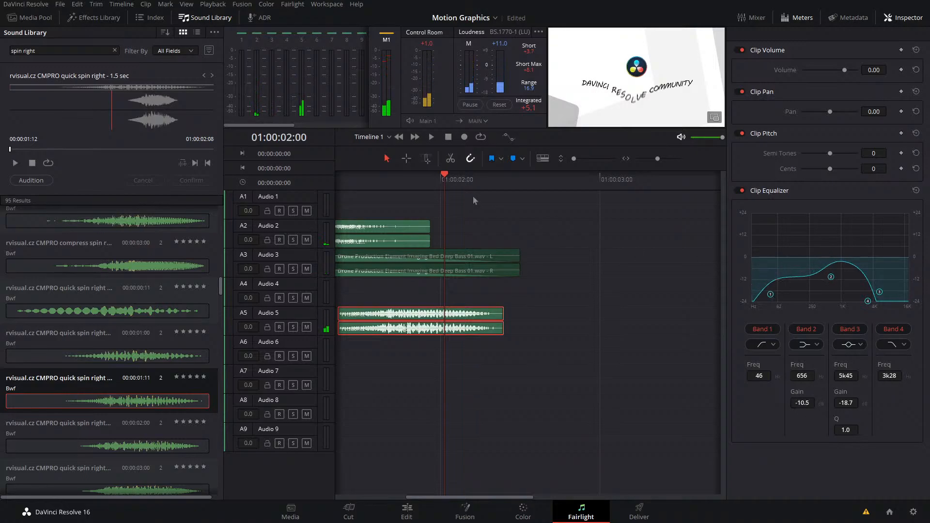
drag(445, 181, 411, 213)
key(space)
key(space)
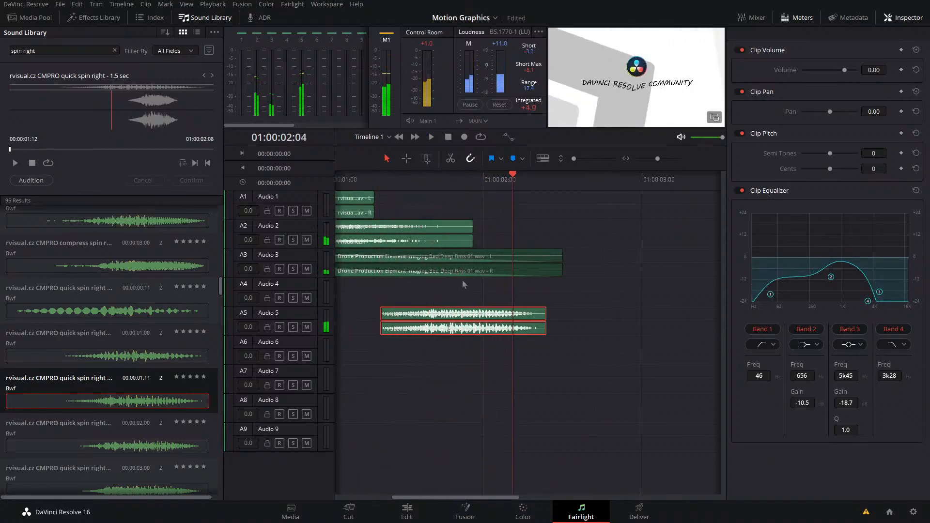
- Duplicate the equalized spin clip onto audio tracks 4 and 6 with staggered starts, and play the layered result
click(473, 198)
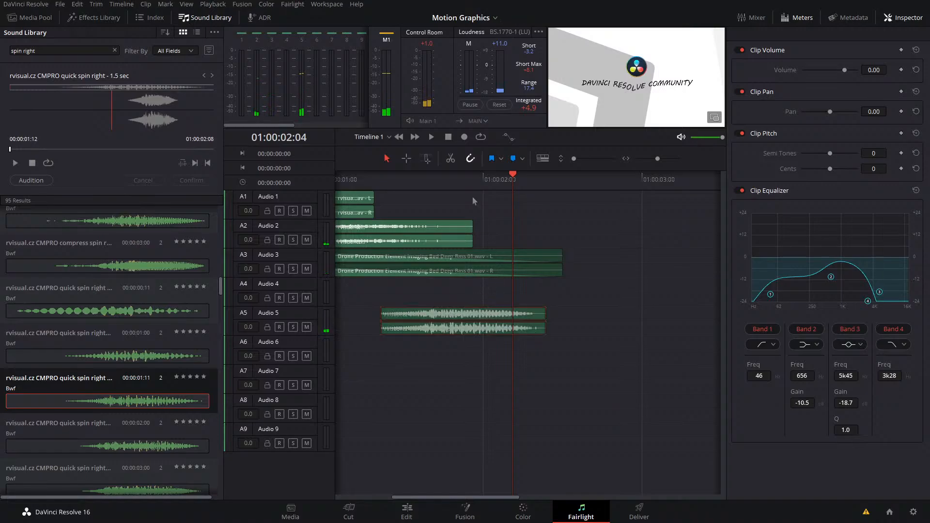
drag(472, 197, 674, 215)
drag(606, 316, 462, 297)
click(587, 300)
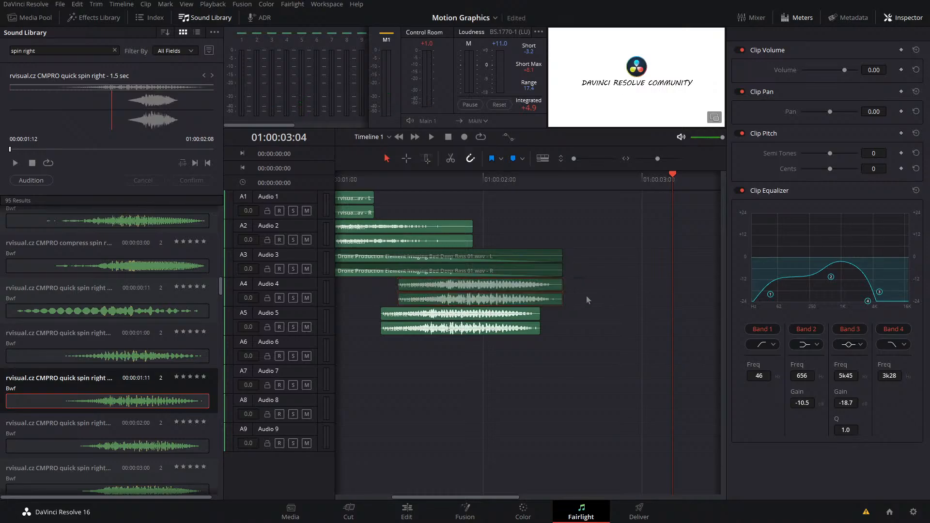
drag(668, 187, 426, 360)
scroll(574, 350, left, 5)
key(ctrl+s)
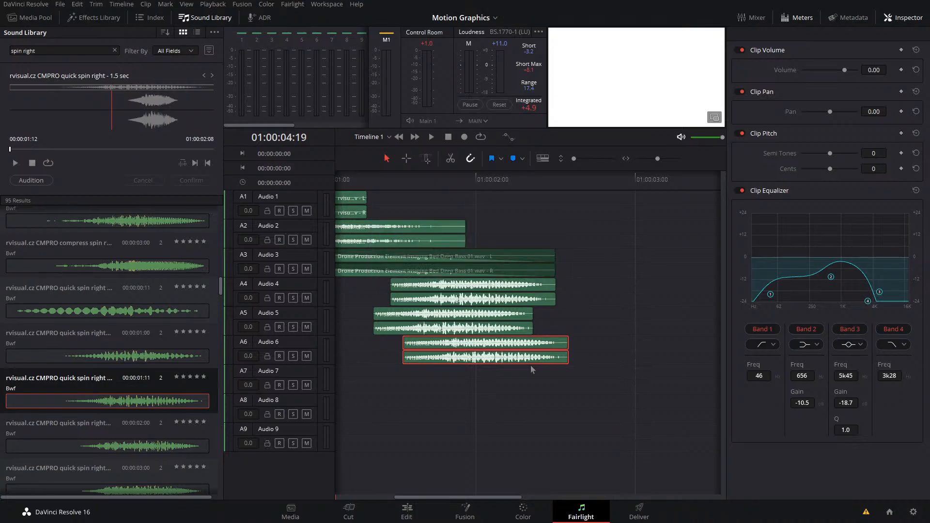
drag(482, 209, 368, 212)
key(space)
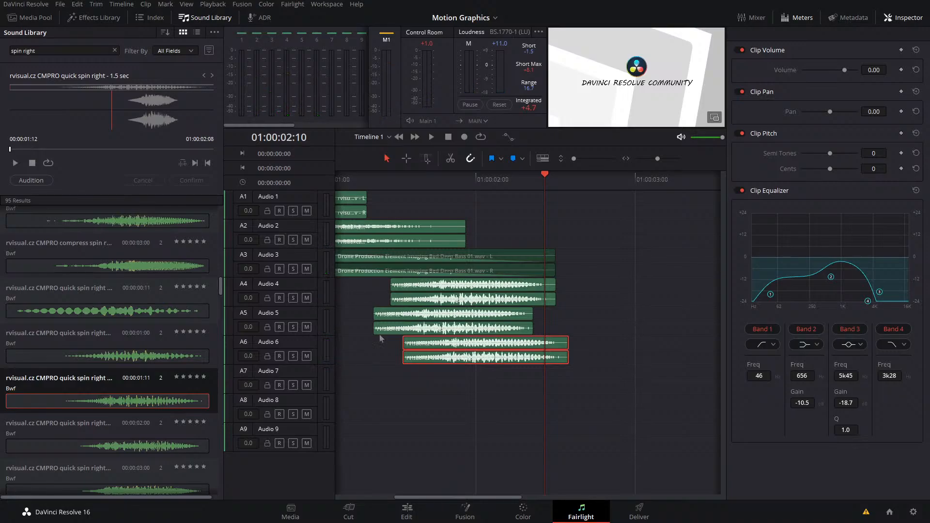
- Delete the spin clips on audio tracks 4, 5 and 6, and audition the spin dent right sounds in the sound library
drag(381, 338, 473, 306)
scroll(100, 376, down, 3)
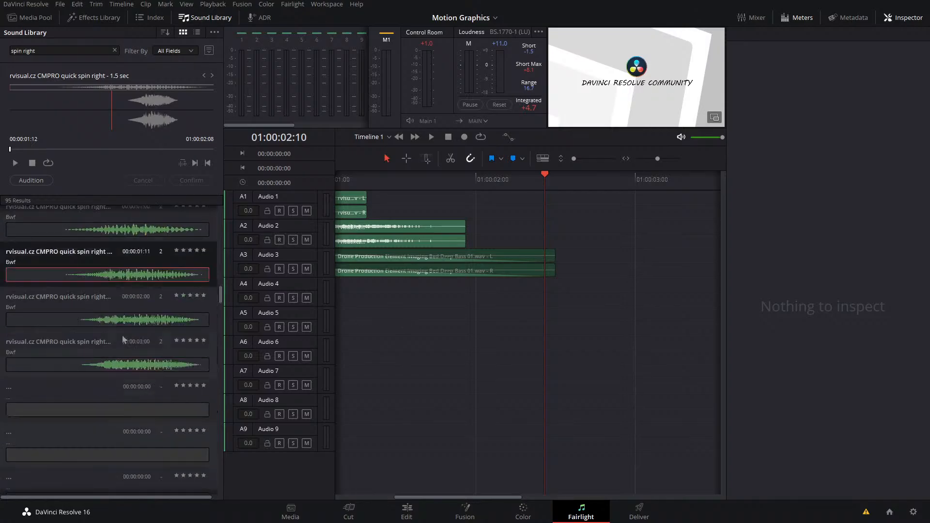
click(100, 377)
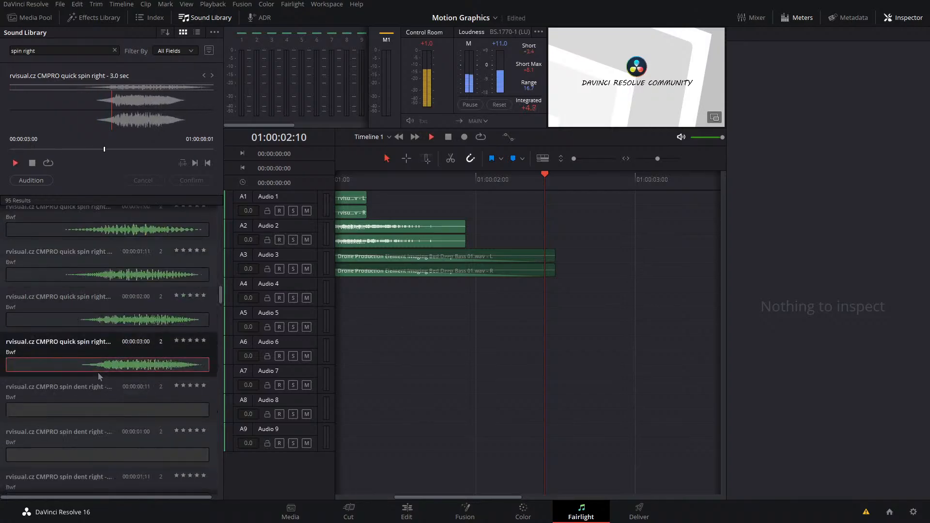
click(116, 422)
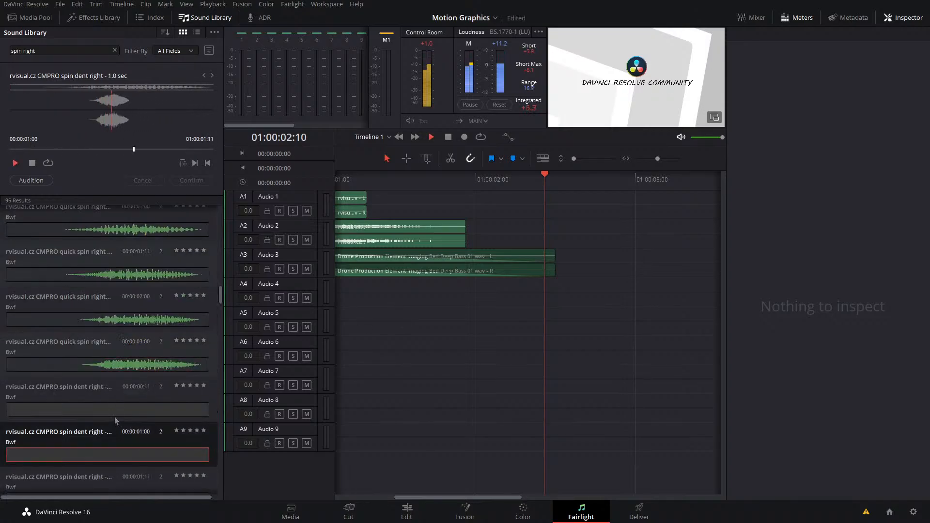
click(109, 412)
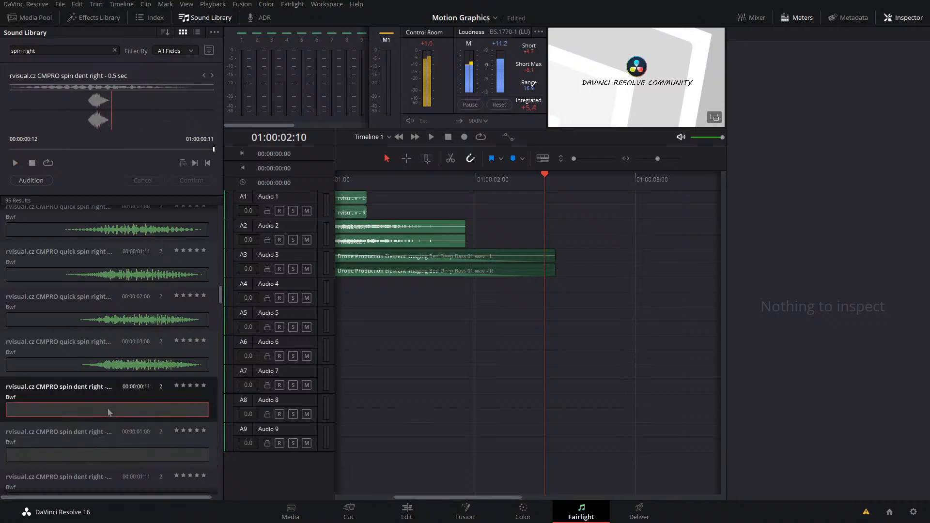
scroll(108, 409, down, 3)
click(97, 373)
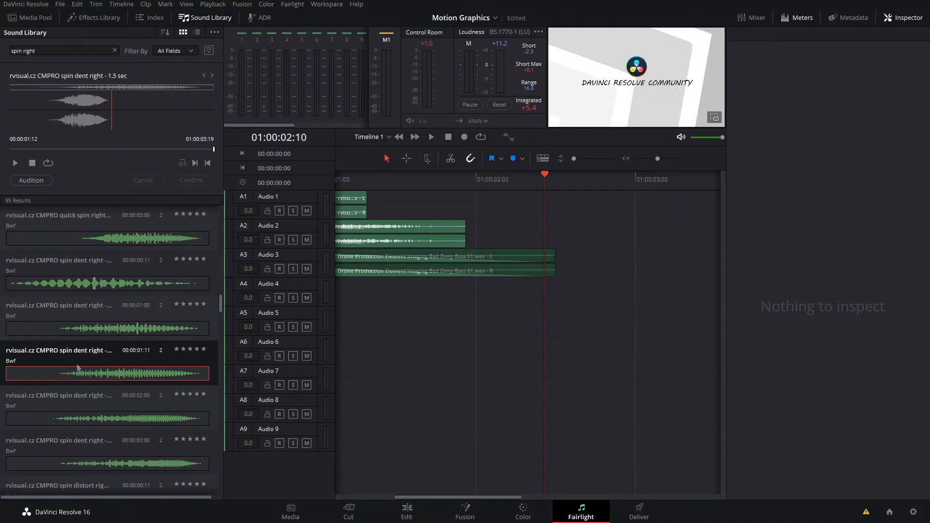
click(97, 416)
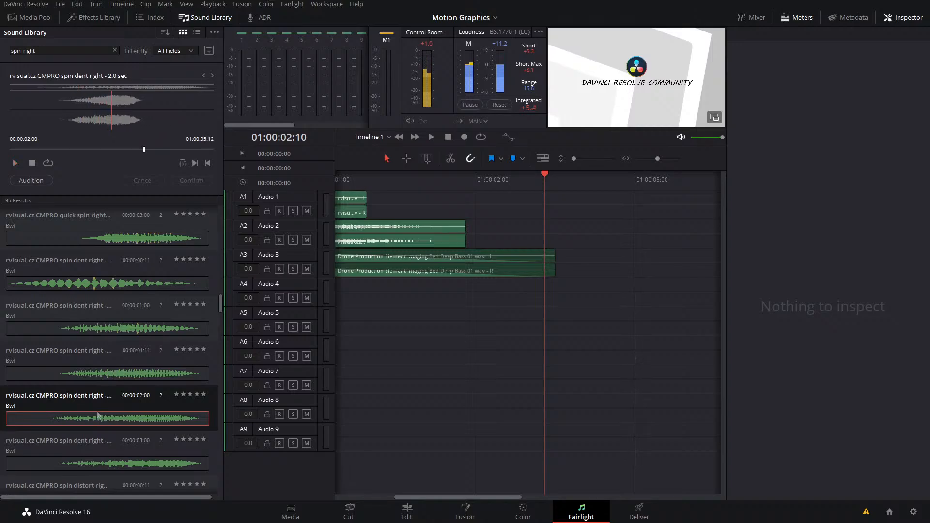
- Place the spin dent right - 1.5 sec sound on audio track 5, split it at 01:00:03:04 and delete the part before the cut
drag(102, 373, 645, 344)
key(space)
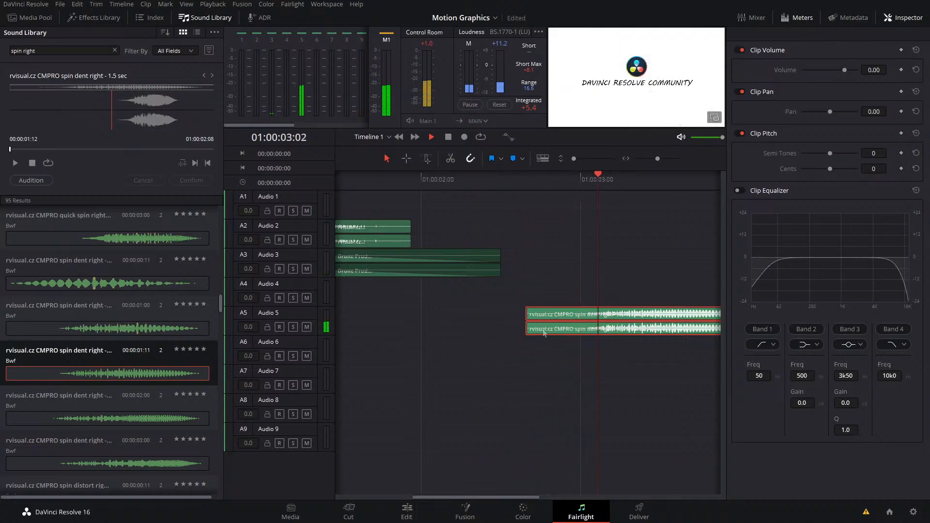
click(623, 298)
key(ctrl+b)
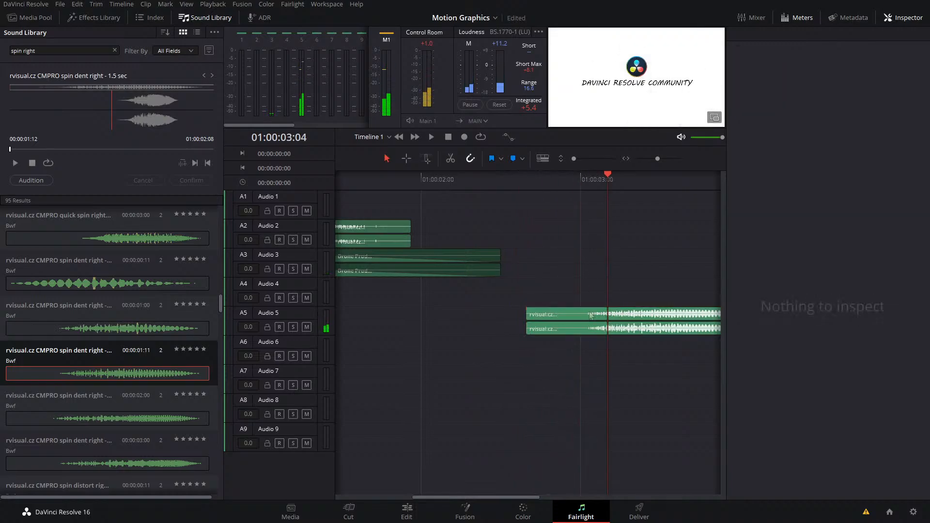
click(584, 315)
key(Delete)
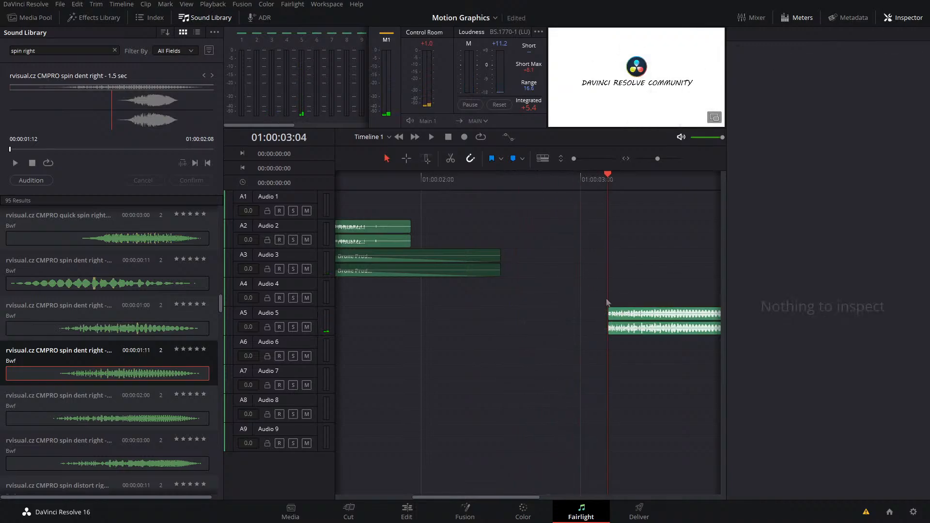
- Add a short fade-in to the spin dent clip on track 5 with the track temporarily enlarged, and play the clip
click(610, 310)
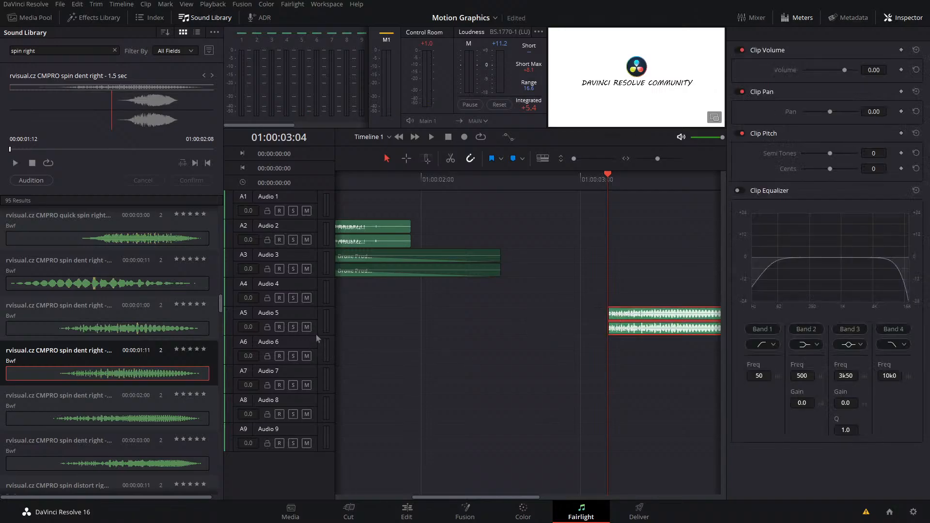
drag(317, 335, 321, 380)
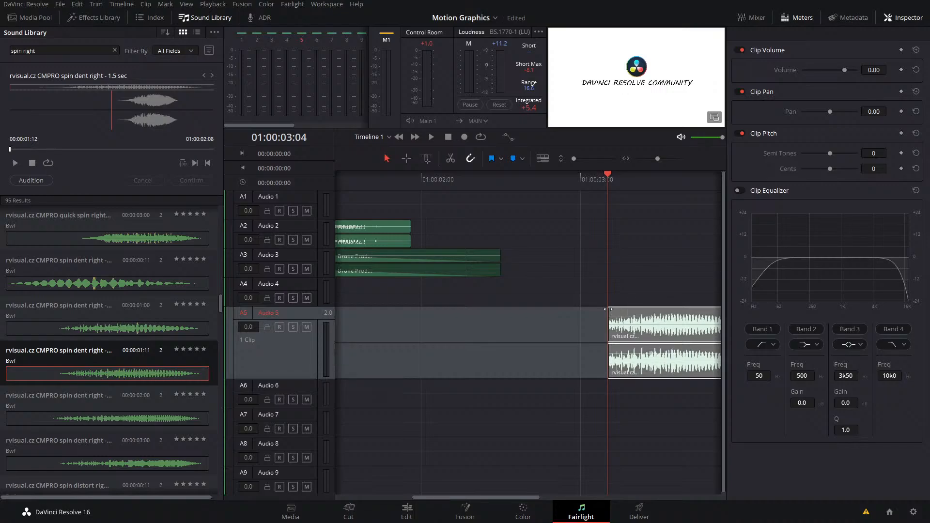
key(space)
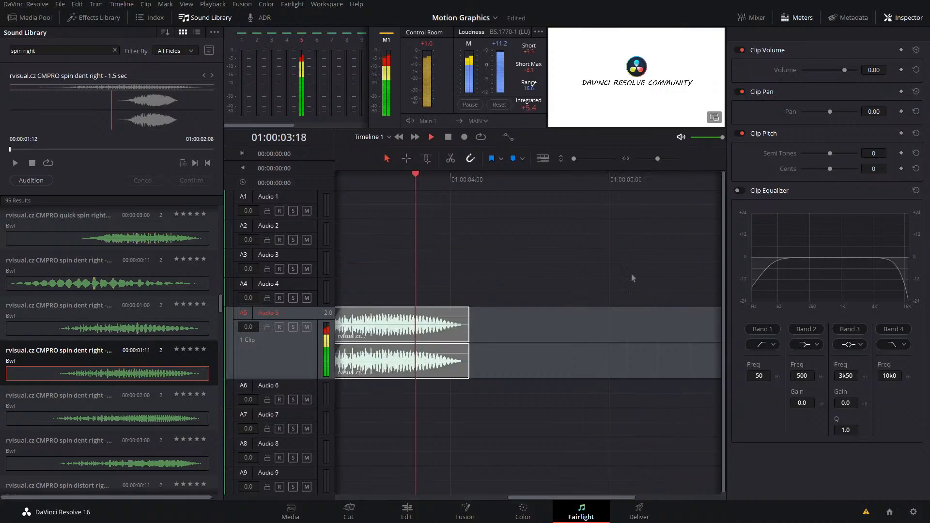
scroll(410, 262, left, 2)
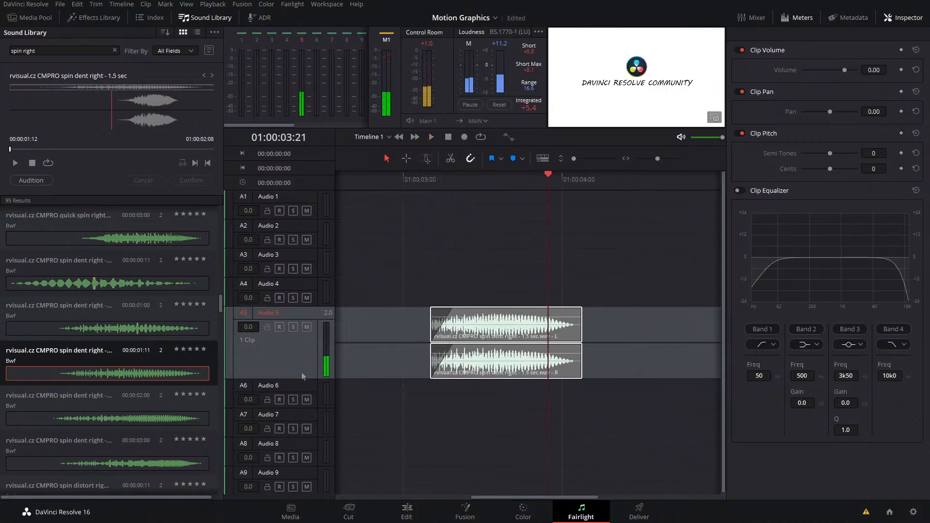
drag(305, 370, 315, 333)
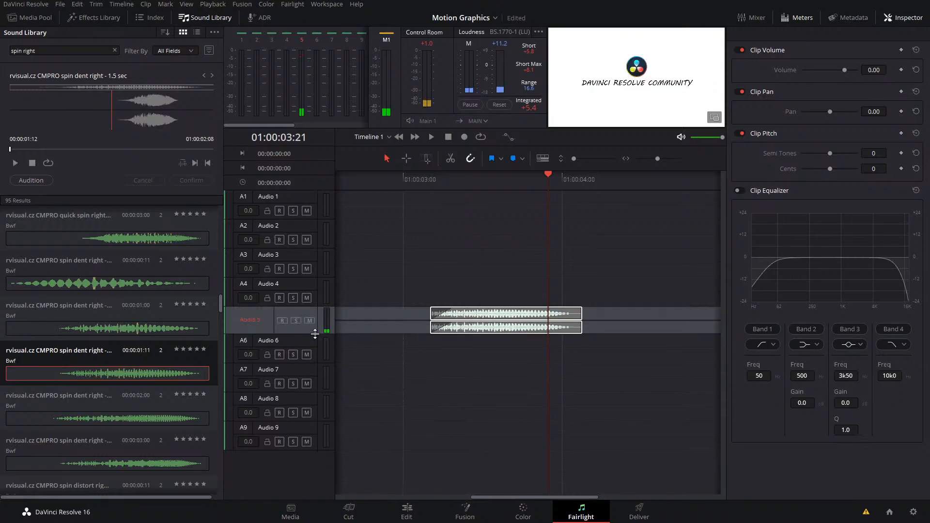
click(435, 263)
- Move the spin dent clip to audio track 4, starting at about 01:00:01:06, and play it with the animation
scroll(565, 247, left, 4)
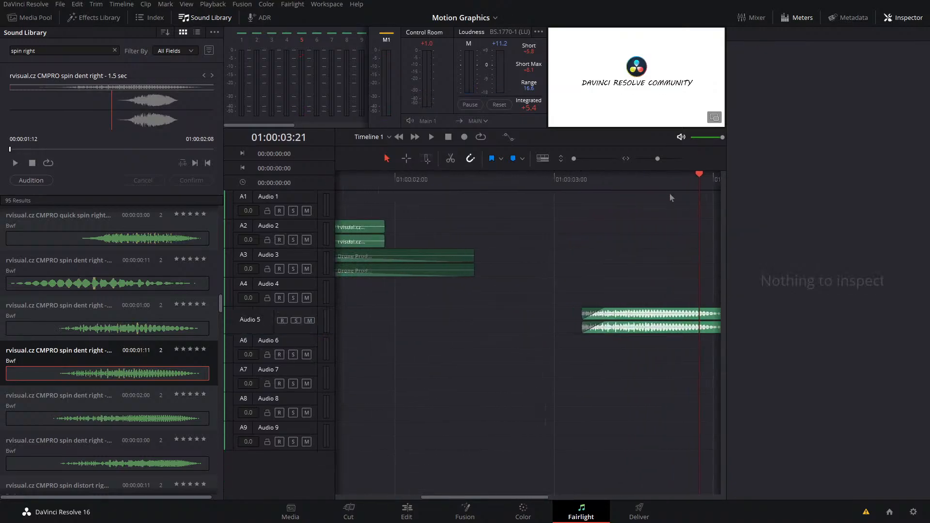
drag(635, 320, 416, 325)
scroll(436, 298, left, 5)
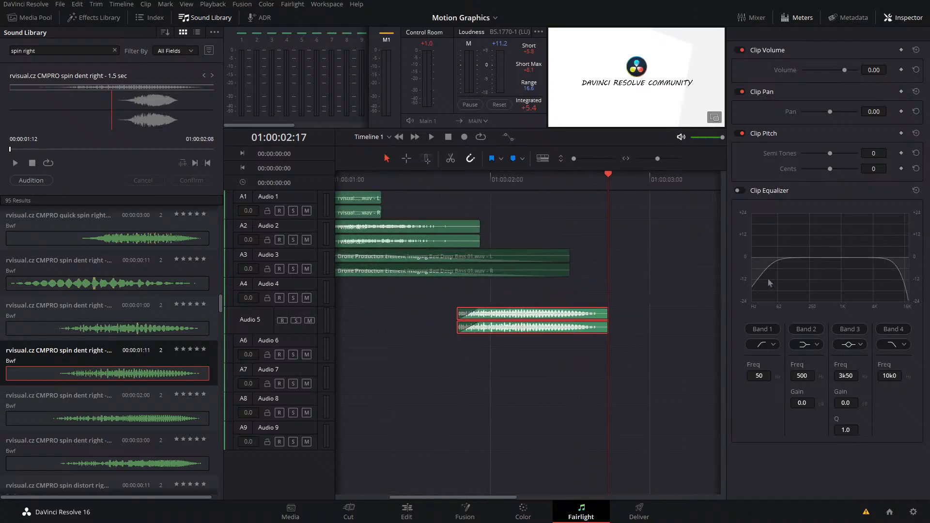
drag(668, 314, 581, 285)
click(512, 178)
click(482, 185)
key(space)
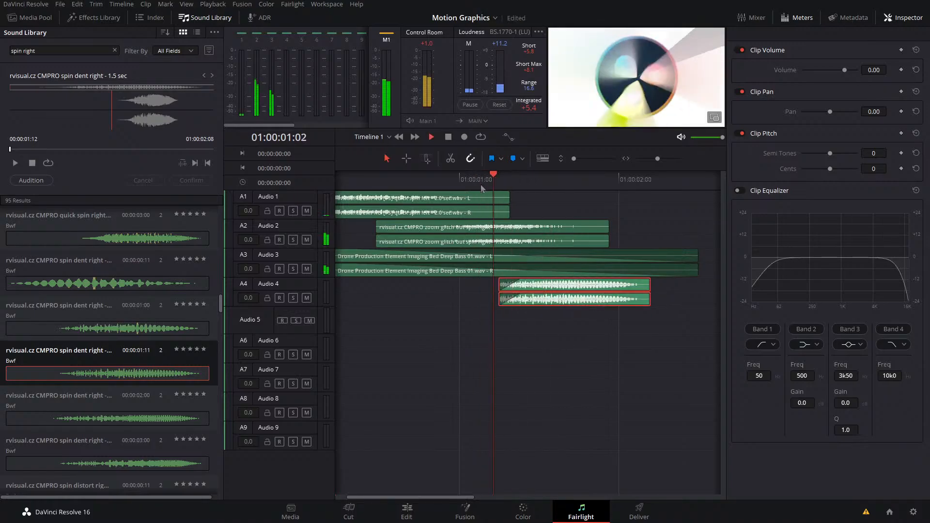
click(480, 183)
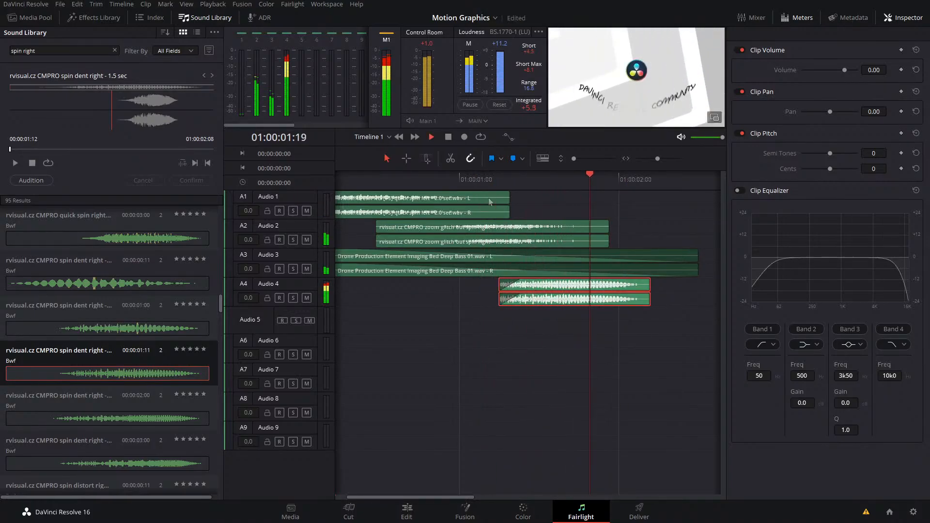
- Place a copy of the spin dent clip on audio track 5, starting at about 01:00:01:08, and play the two layers
drag(550, 187, 667, 204)
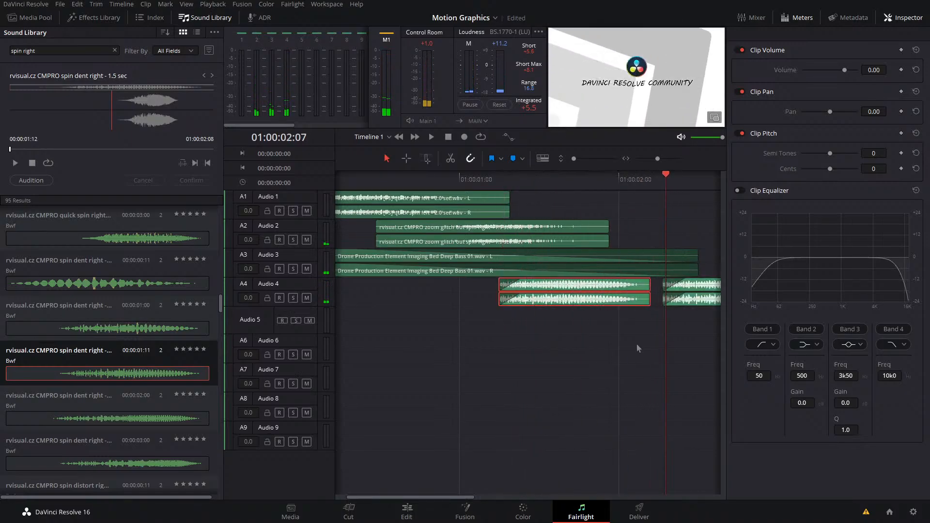
scroll(474, 352, right, 2)
drag(673, 305, 521, 322)
click(426, 199)
key(space)
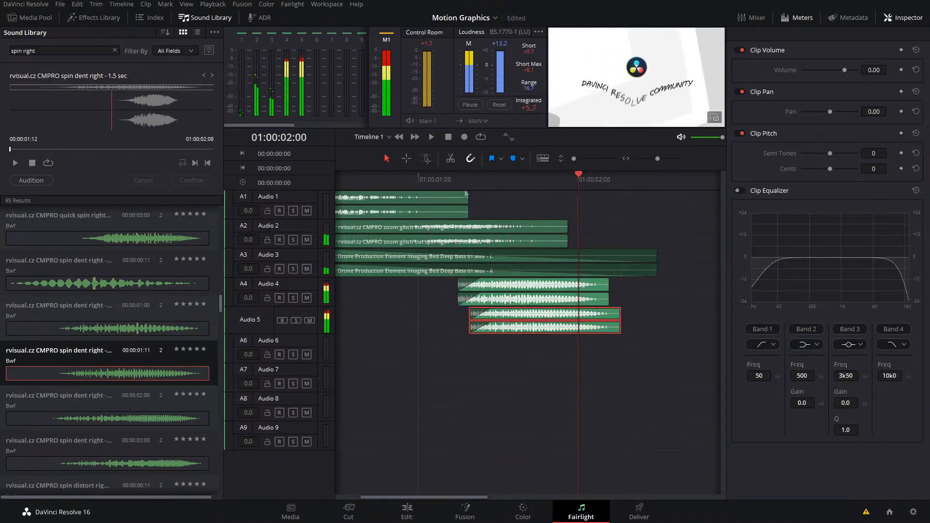
- Paste another spin dent copy, place it on audio track 6 starting at about 01:00:01:10, and play the three staggered layers
drag(530, 196, 630, 214)
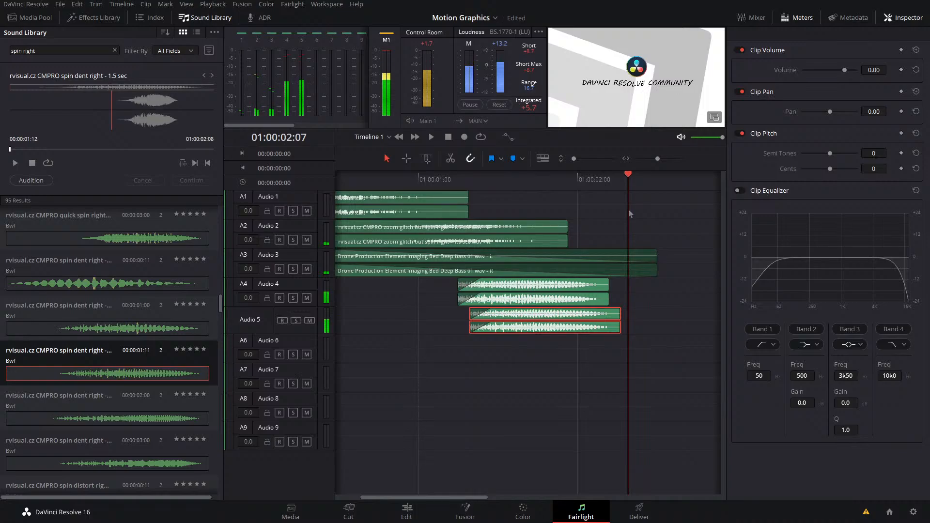
key(ctrl+v)
drag(674, 303, 527, 354)
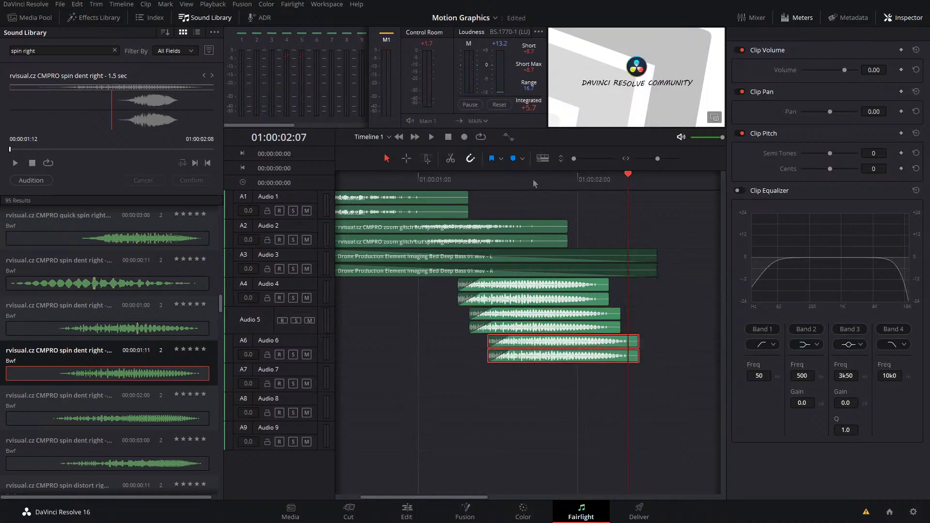
drag(533, 182, 434, 221)
key(space)
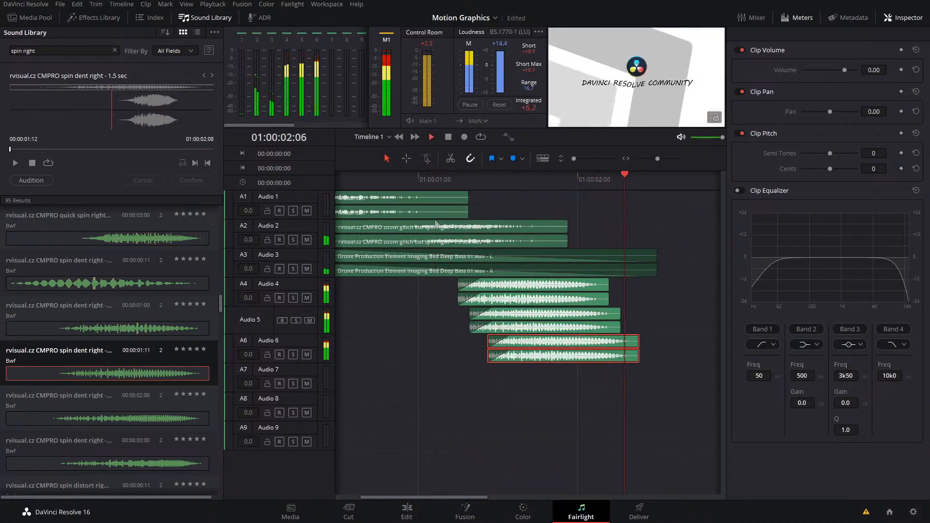
click(455, 211)
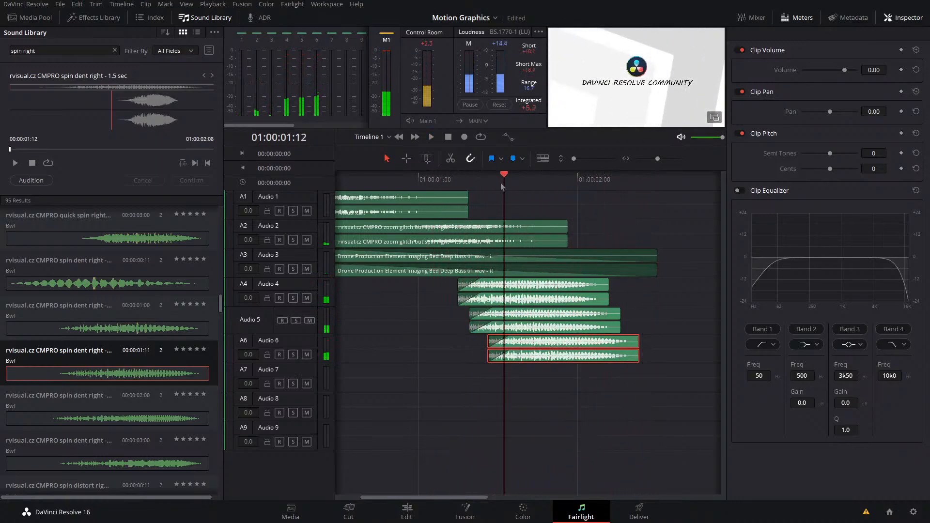
key(space)
key(space)
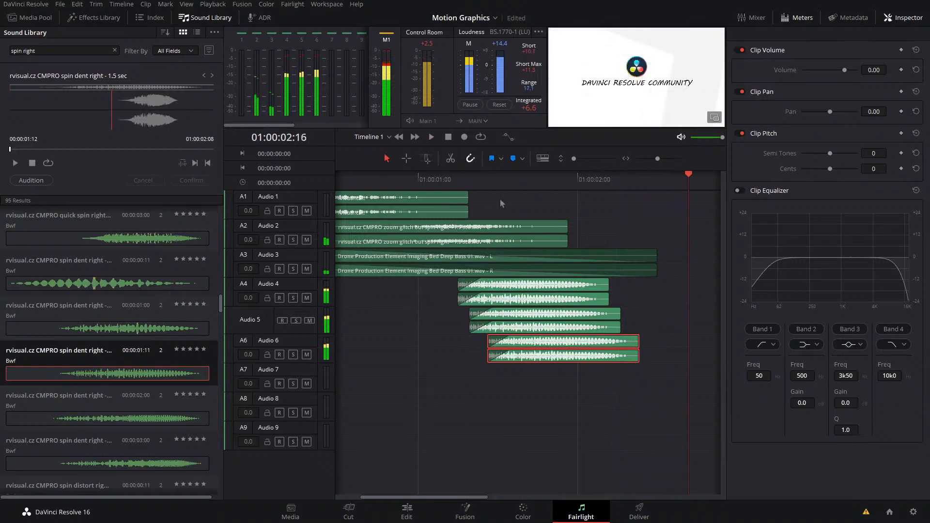
- Copy the three spin dent clips on tracks 4 to 6 and place the pasted copies on audio tracks 7, 8 and 9
drag(504, 184, 498, 198)
drag(604, 415, 544, 291)
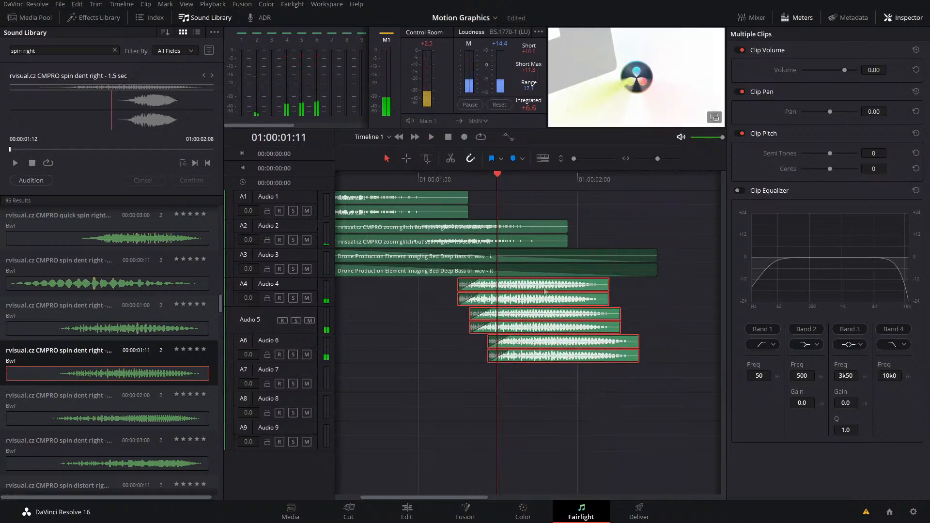
key(ctrl+c)
drag(546, 193, 677, 201)
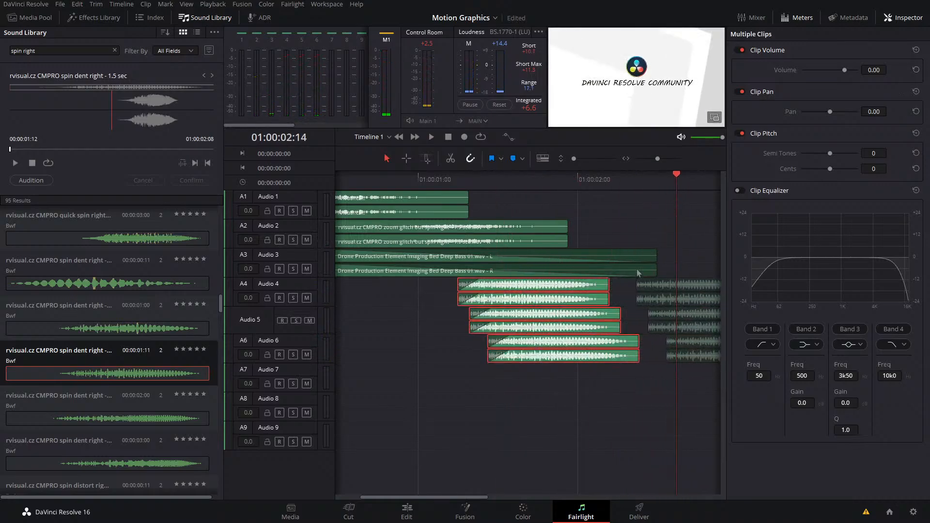
key(ctrl+v)
click(686, 292)
drag(700, 258, 708, 381)
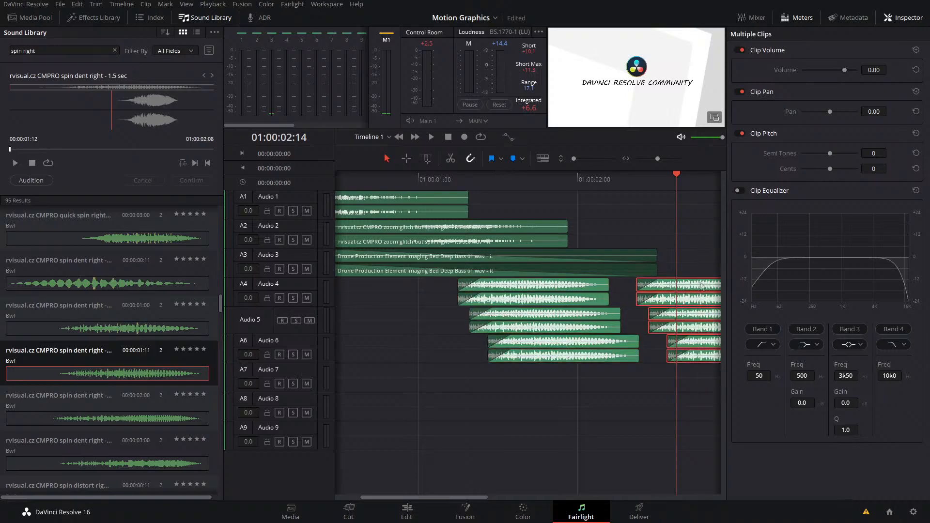
drag(703, 286, 613, 368)
- Shift the three copied clips so the first starts at 01:00:02:00 on track 7, and play the full layered spin
drag(607, 189, 578, 219)
drag(628, 374, 644, 374)
drag(589, 192, 562, 208)
drag(689, 373, 704, 376)
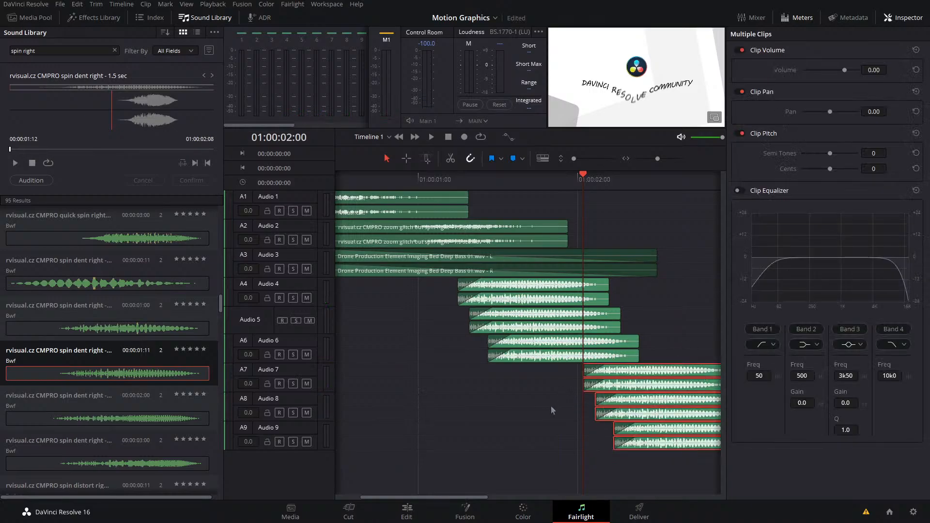
click(533, 435)
key(space)
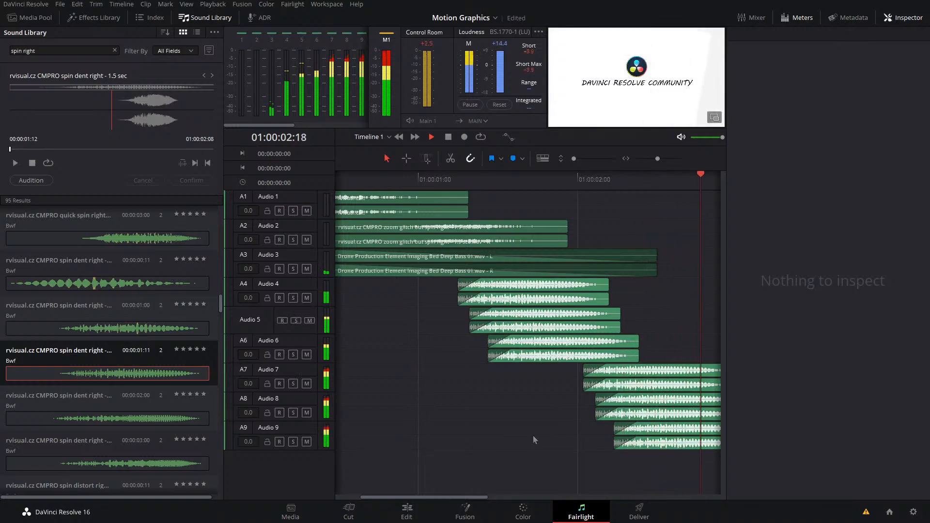
scroll(528, 218, left, 3)
scroll(450, 292, down, 4)
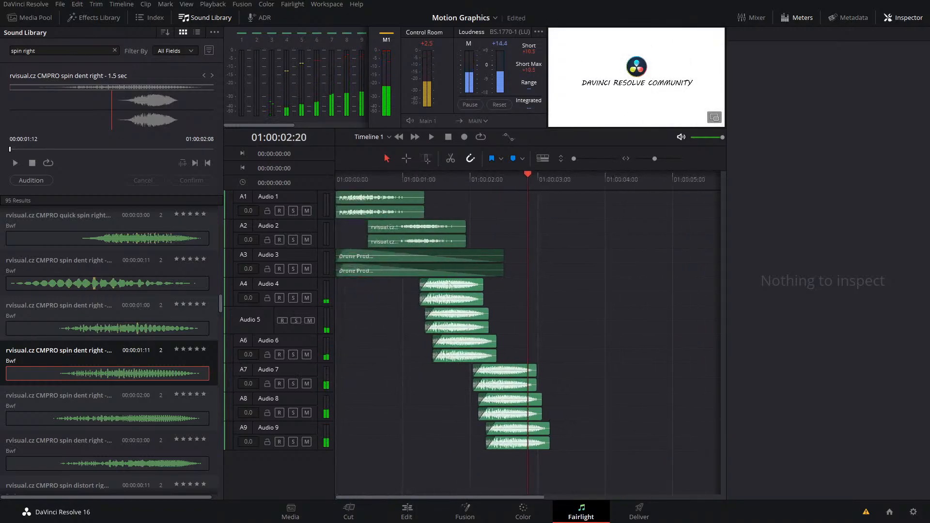
- Play the timeline from the start several times to review the layered spin sounds against the logo animation
drag(431, 179, 190, 190)
key(space)
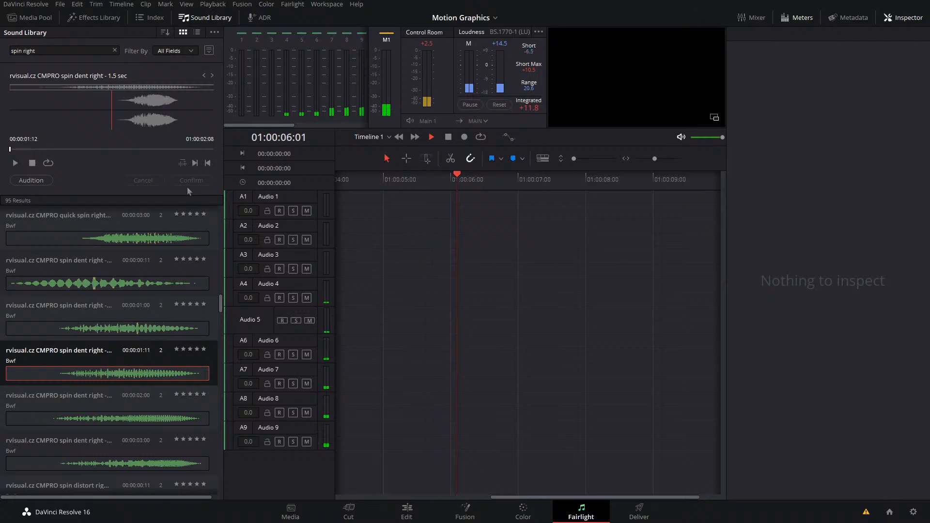
key(space)
drag(568, 245, 848, 245)
key(Home)
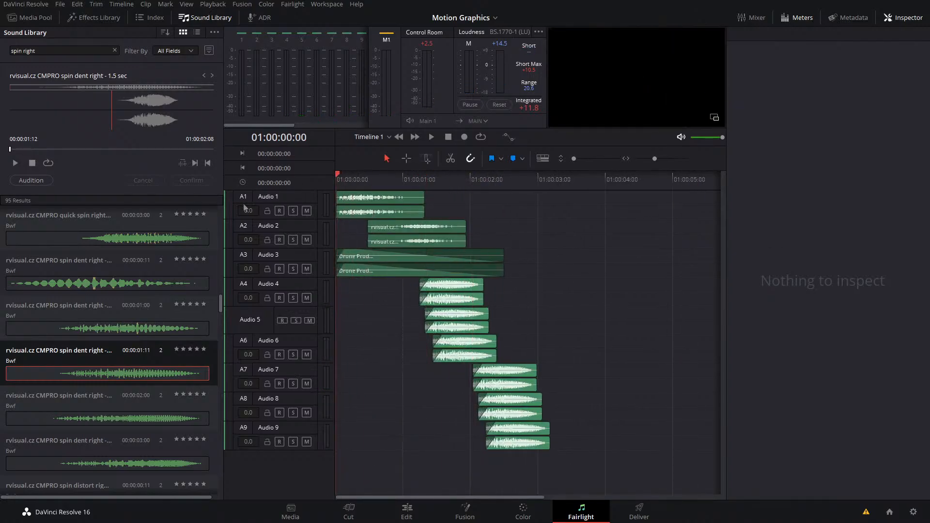
key(space)
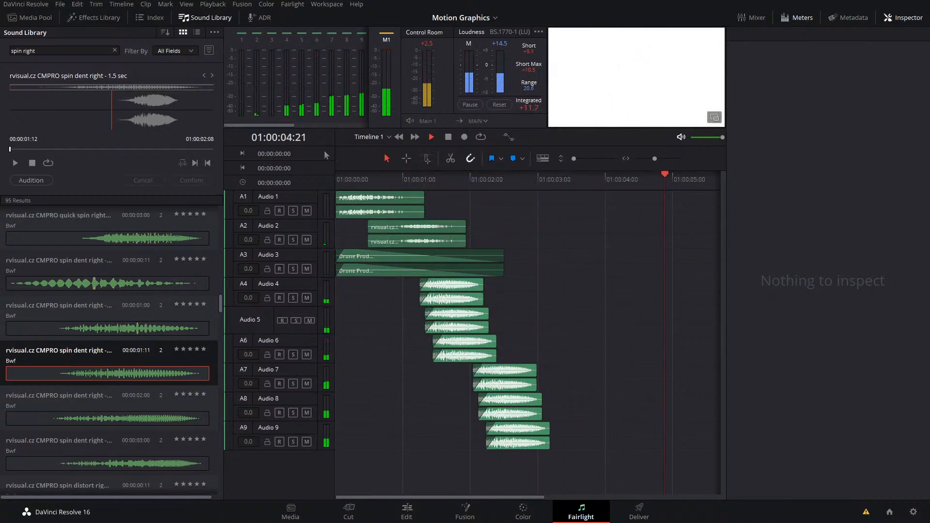
key(Home)
key(space)
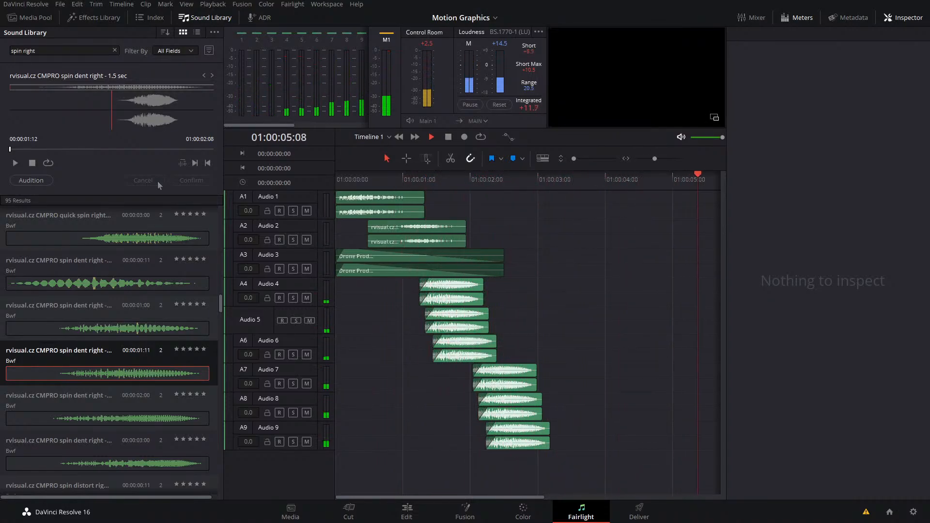
key(Home)
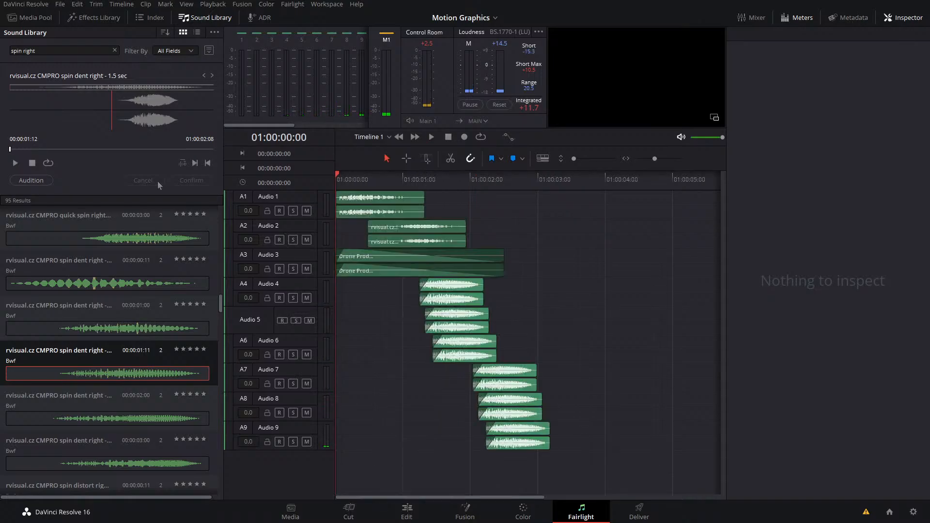
click(715, 118)
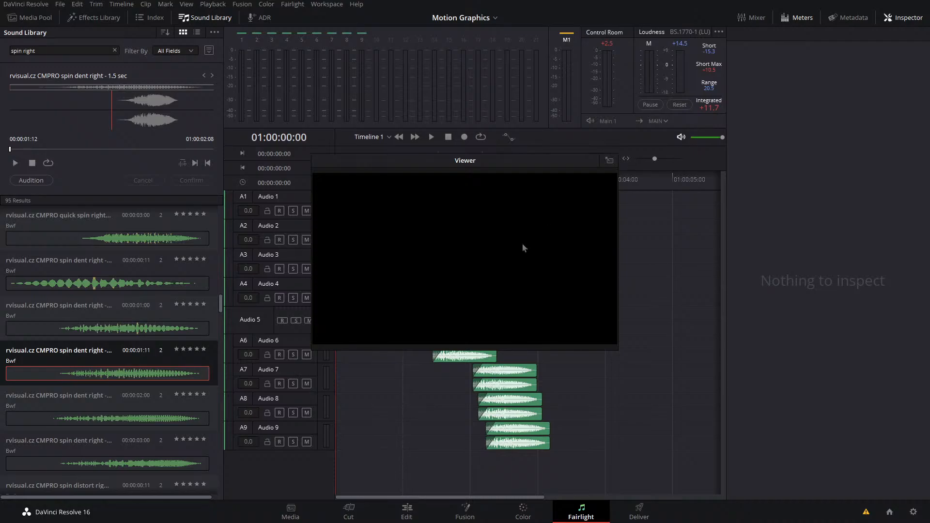
drag(576, 164, 697, 262)
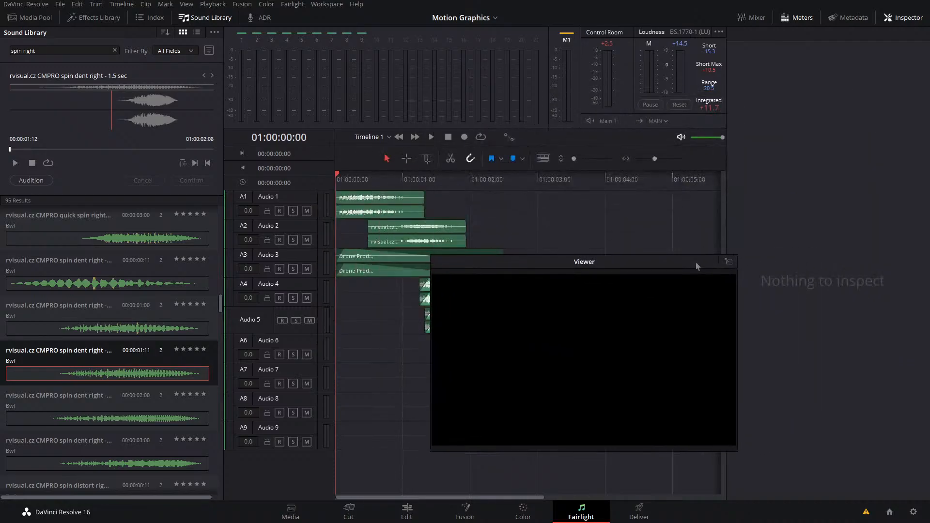
click(729, 260)
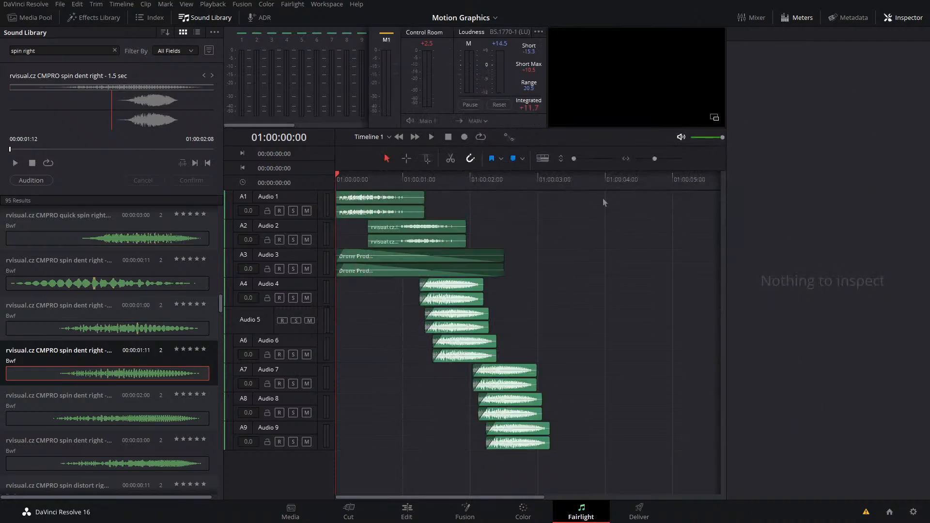
drag(353, 184, 297, 258)
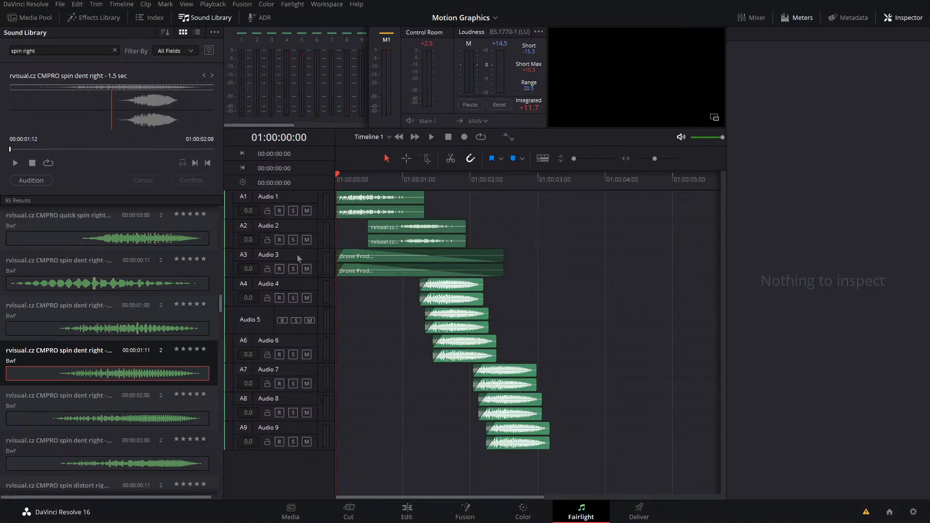
- Review the logo animation full screen from the Edit page, returning to its beginning, and leave full screen
click(402, 518)
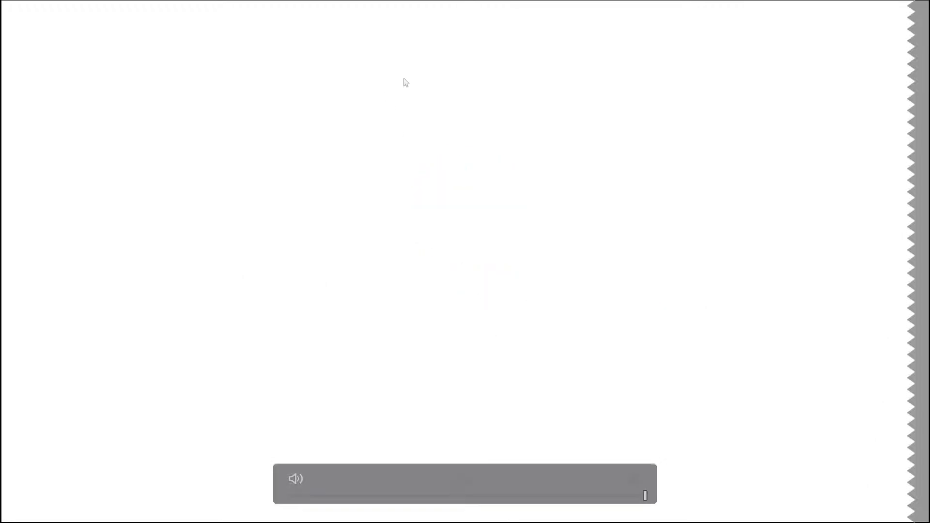
drag(643, 496, 318, 497)
click(437, 395)
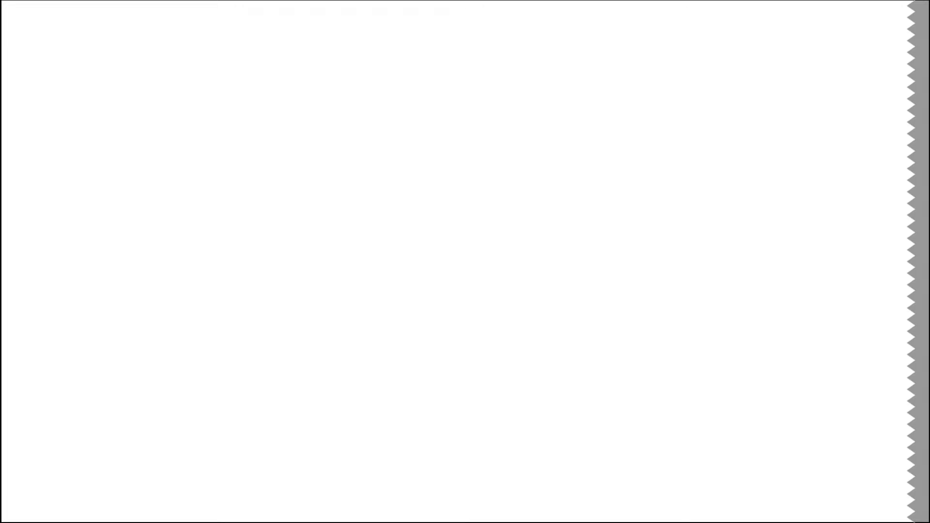
key(Escape)
click(527, 338)
- Delete the TimeSpeed3, Transform3 and Merge9 nodes from the Fusion composition
click(466, 512)
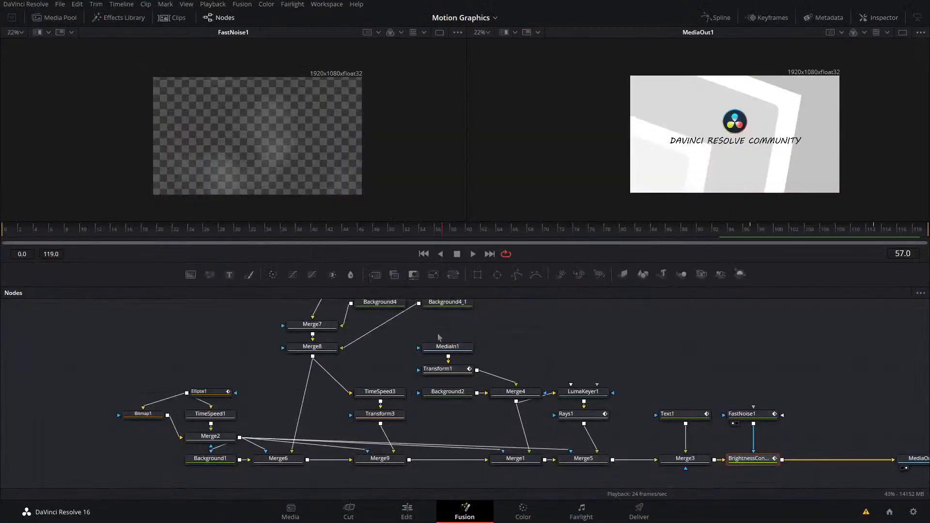
drag(392, 363, 388, 440)
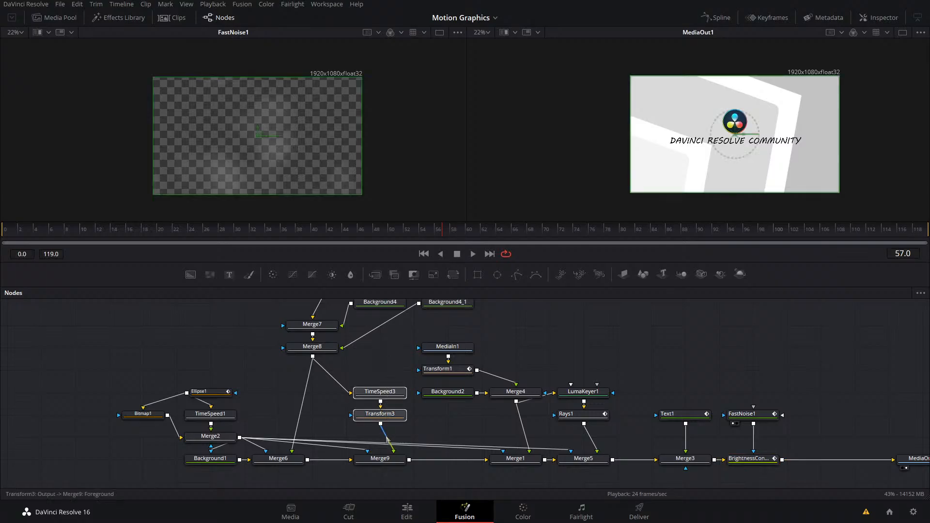
key(Delete)
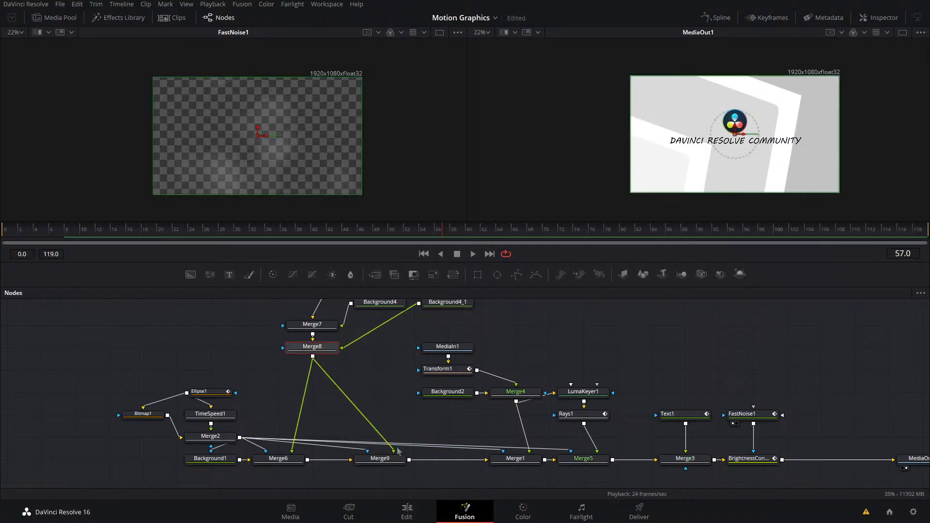
click(393, 458)
key(Delete)
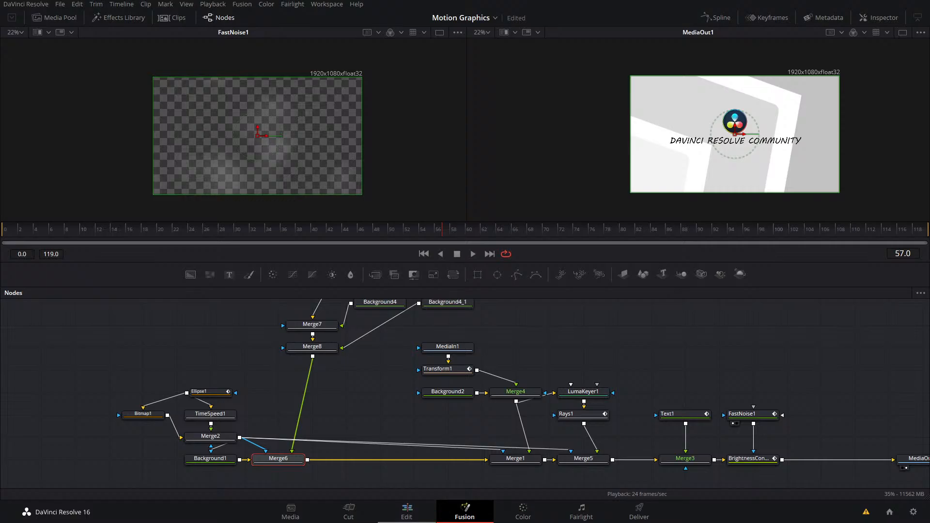
- Delete the three spin dent clips on audio tracks 7, 8 and 9 on the Edit page, and save the project
click(406, 513)
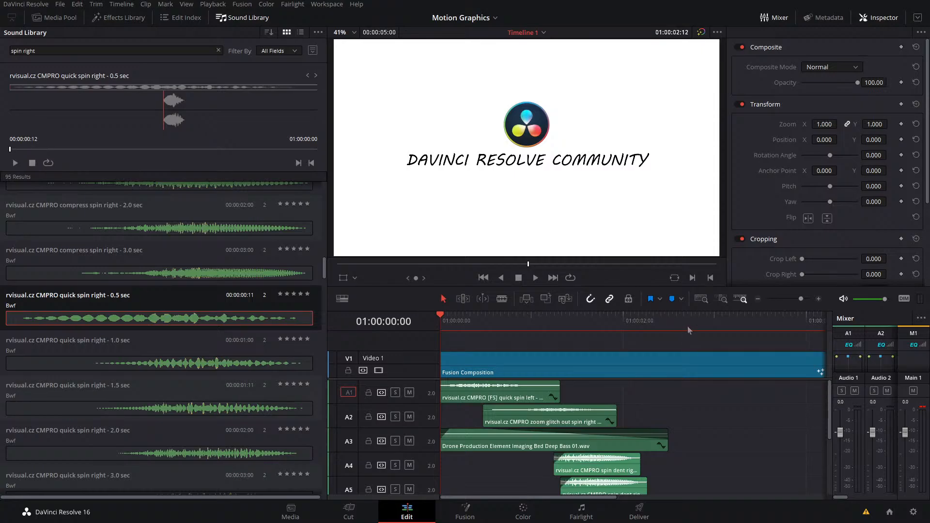
click(470, 326)
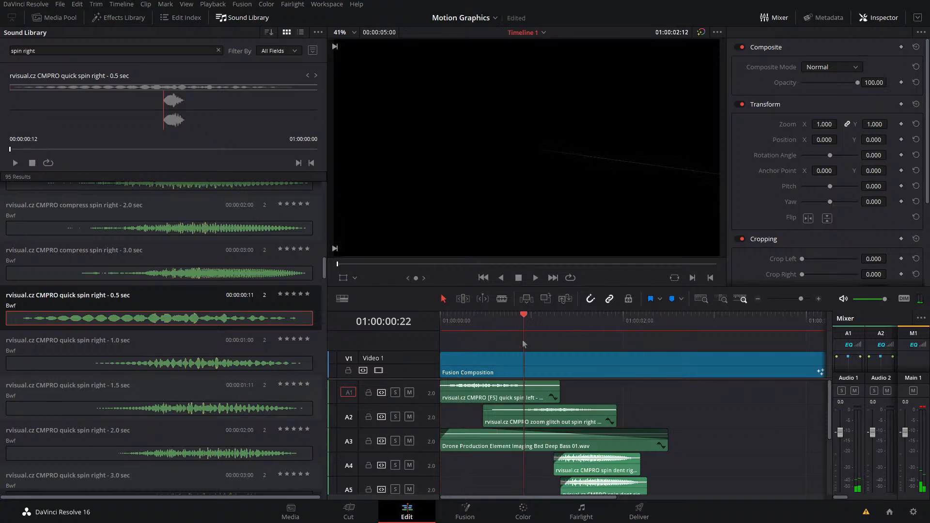
scroll(708, 397, down, 4)
drag(723, 388, 704, 482)
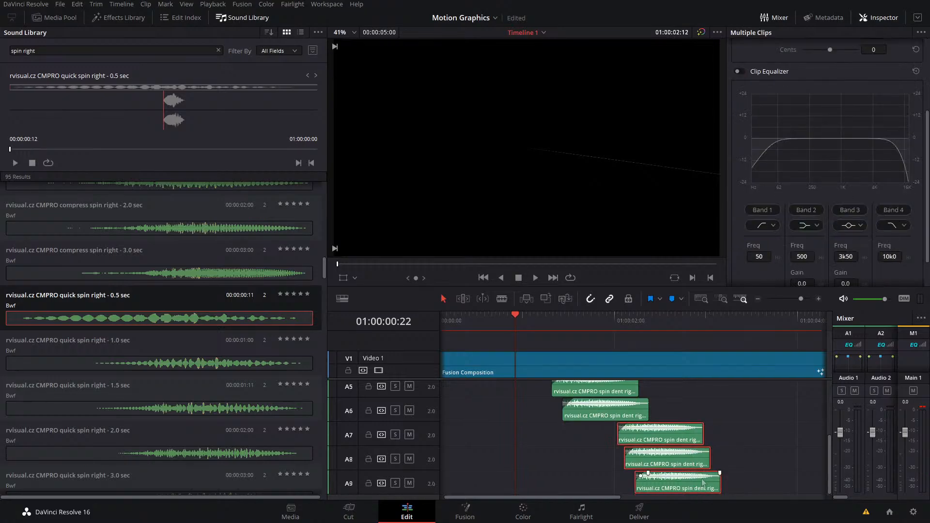
key(Delete)
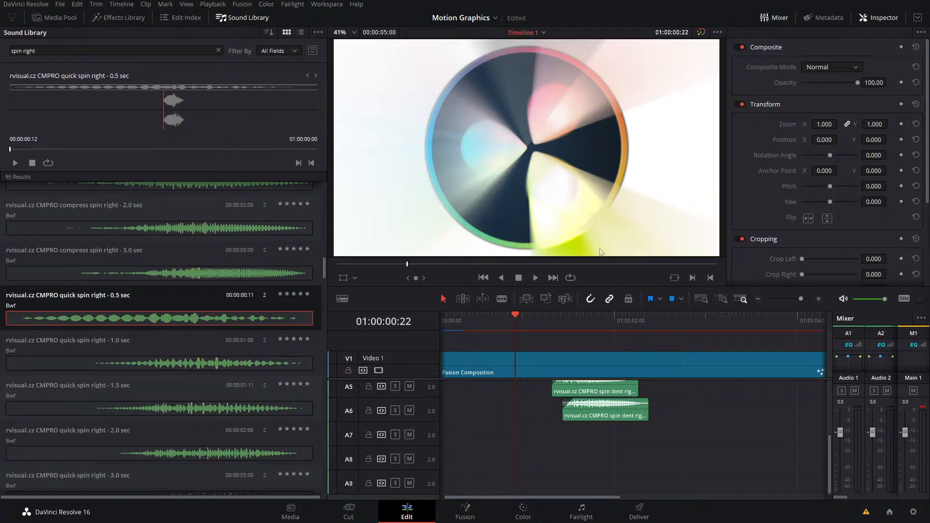
scroll(527, 449, up, 1)
key(ctrl+s)
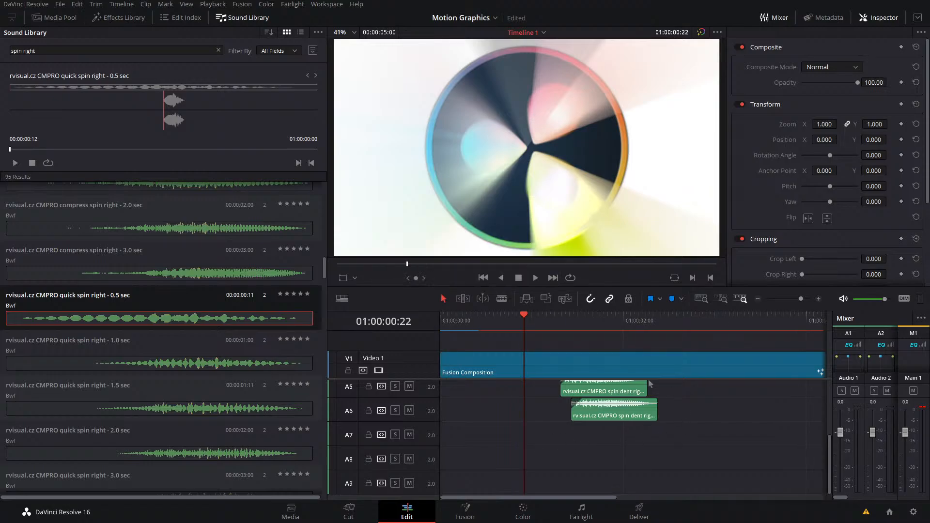